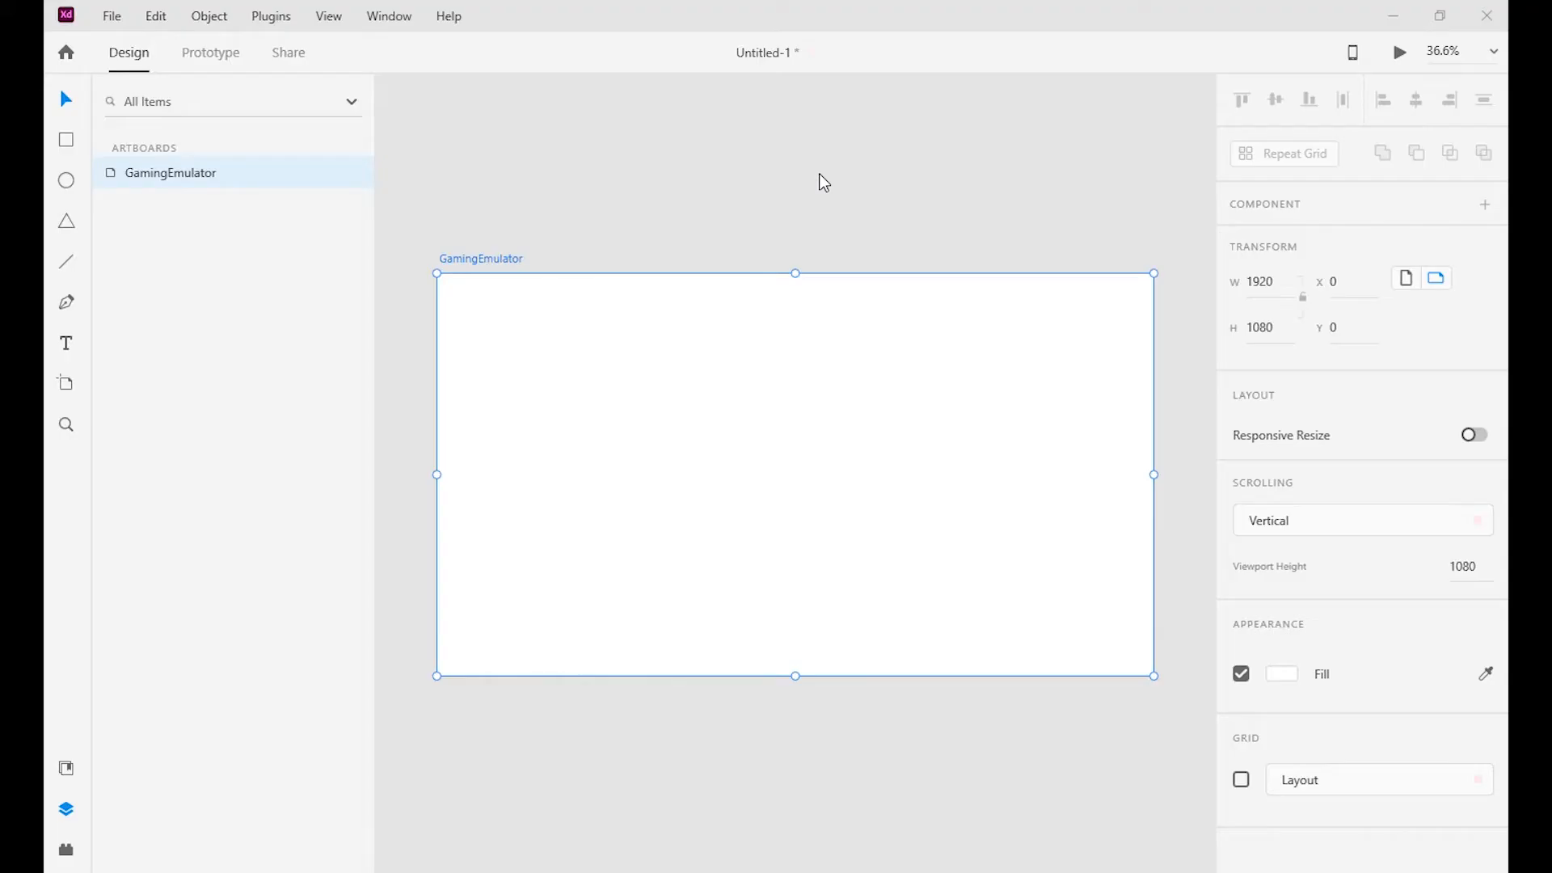
Step: Set the GamingEmulator artboard's height to 5000
click(1259, 282)
click(1261, 328)
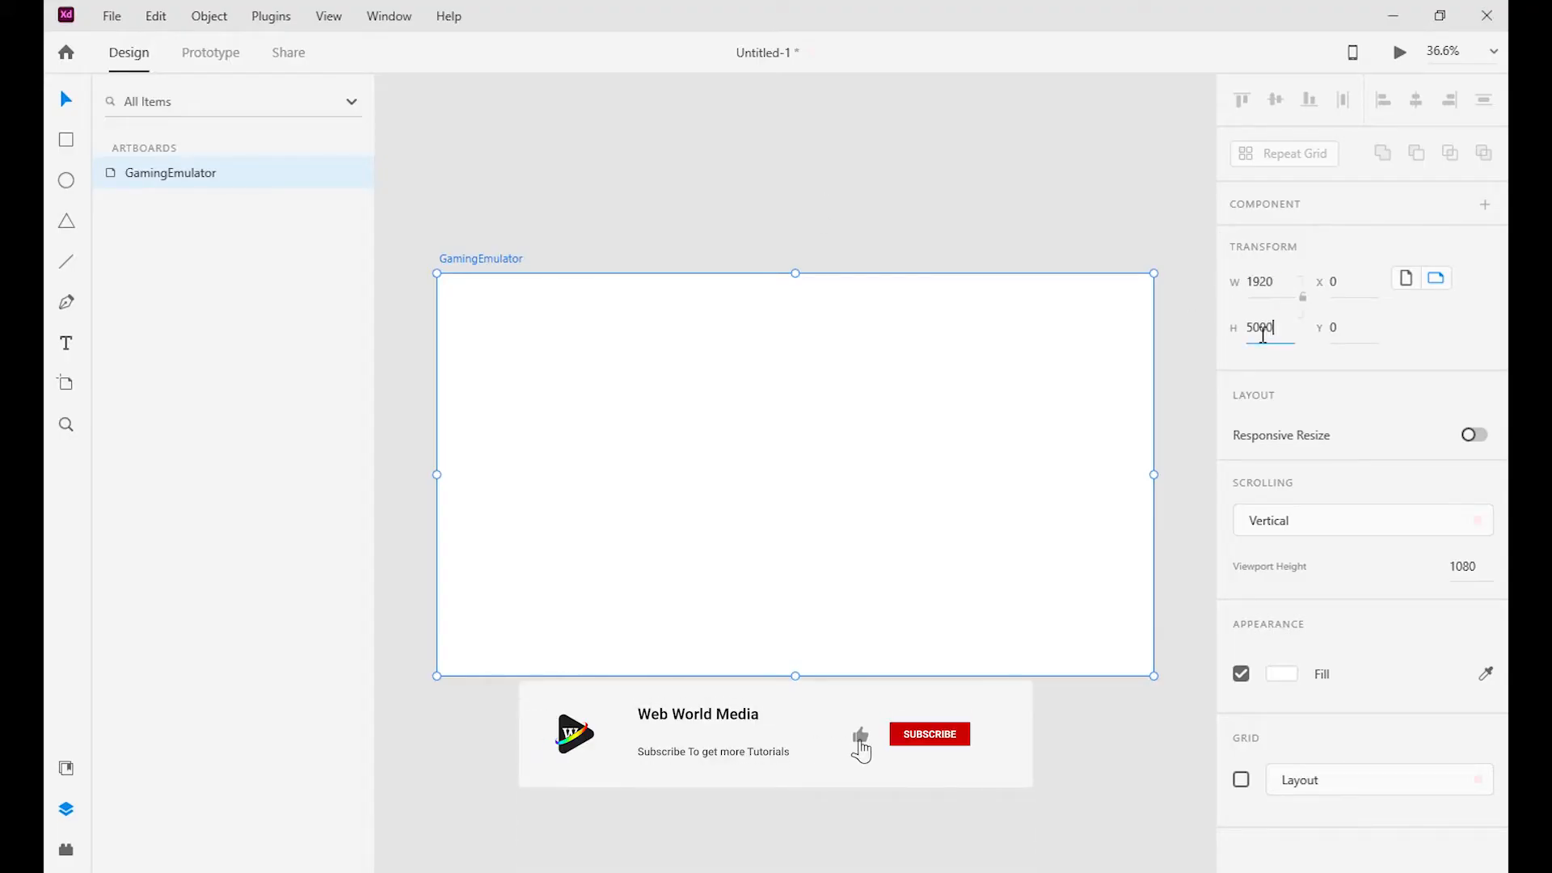
text(5000)
key(Return)
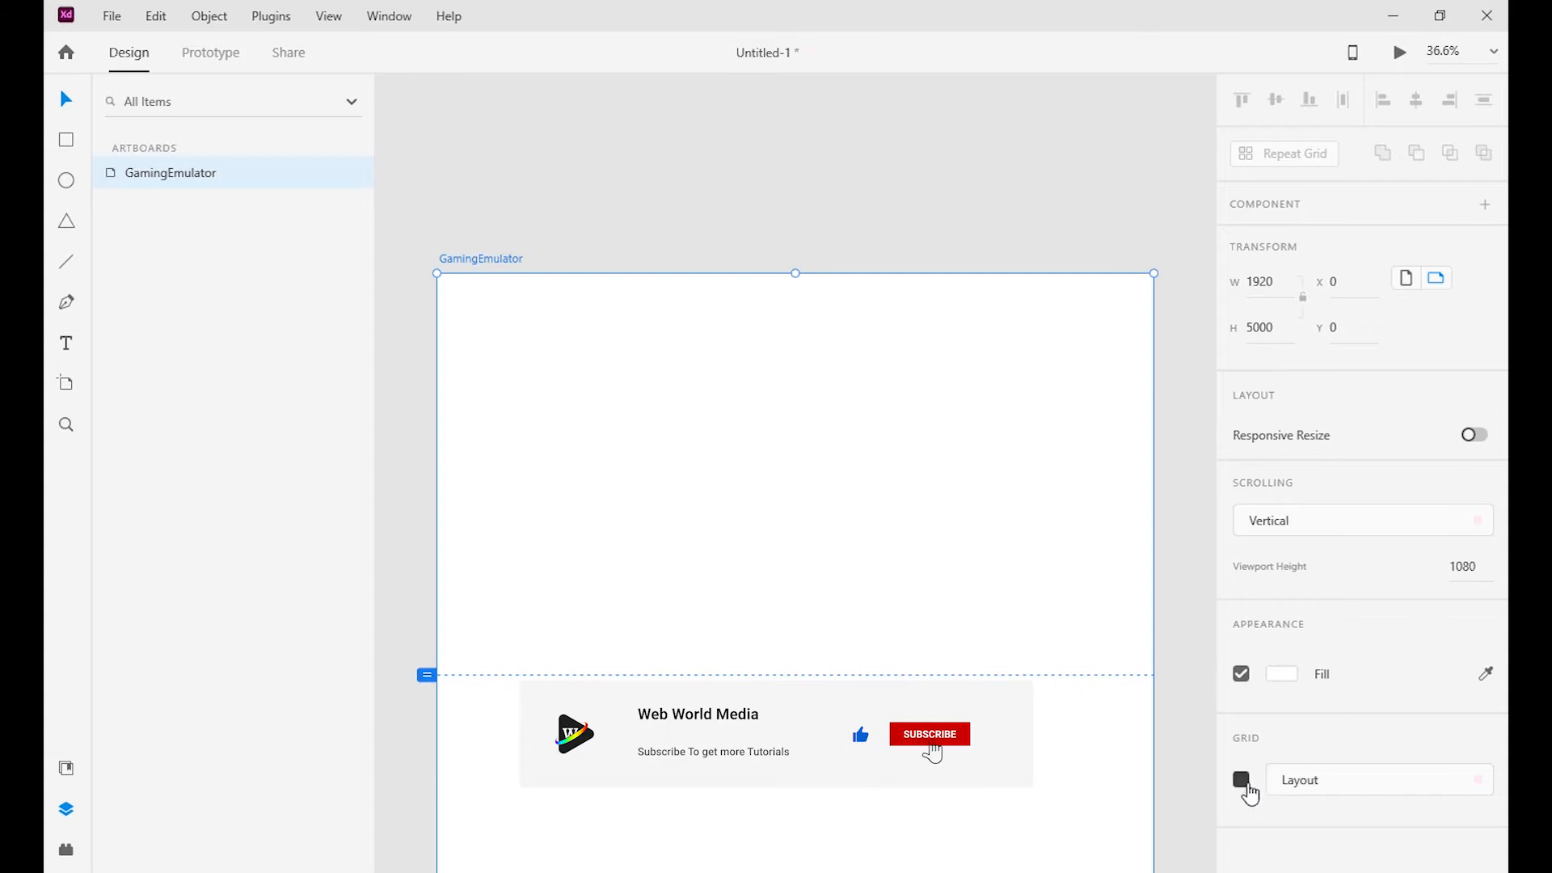
Step: Turn on the artboard's 12-column layout grid with a gutter width of 24 and side margins of 120
click(1242, 781)
scroll(1493, 588, down, 3)
click(1481, 651)
text(24)
key(Return)
key(Return)
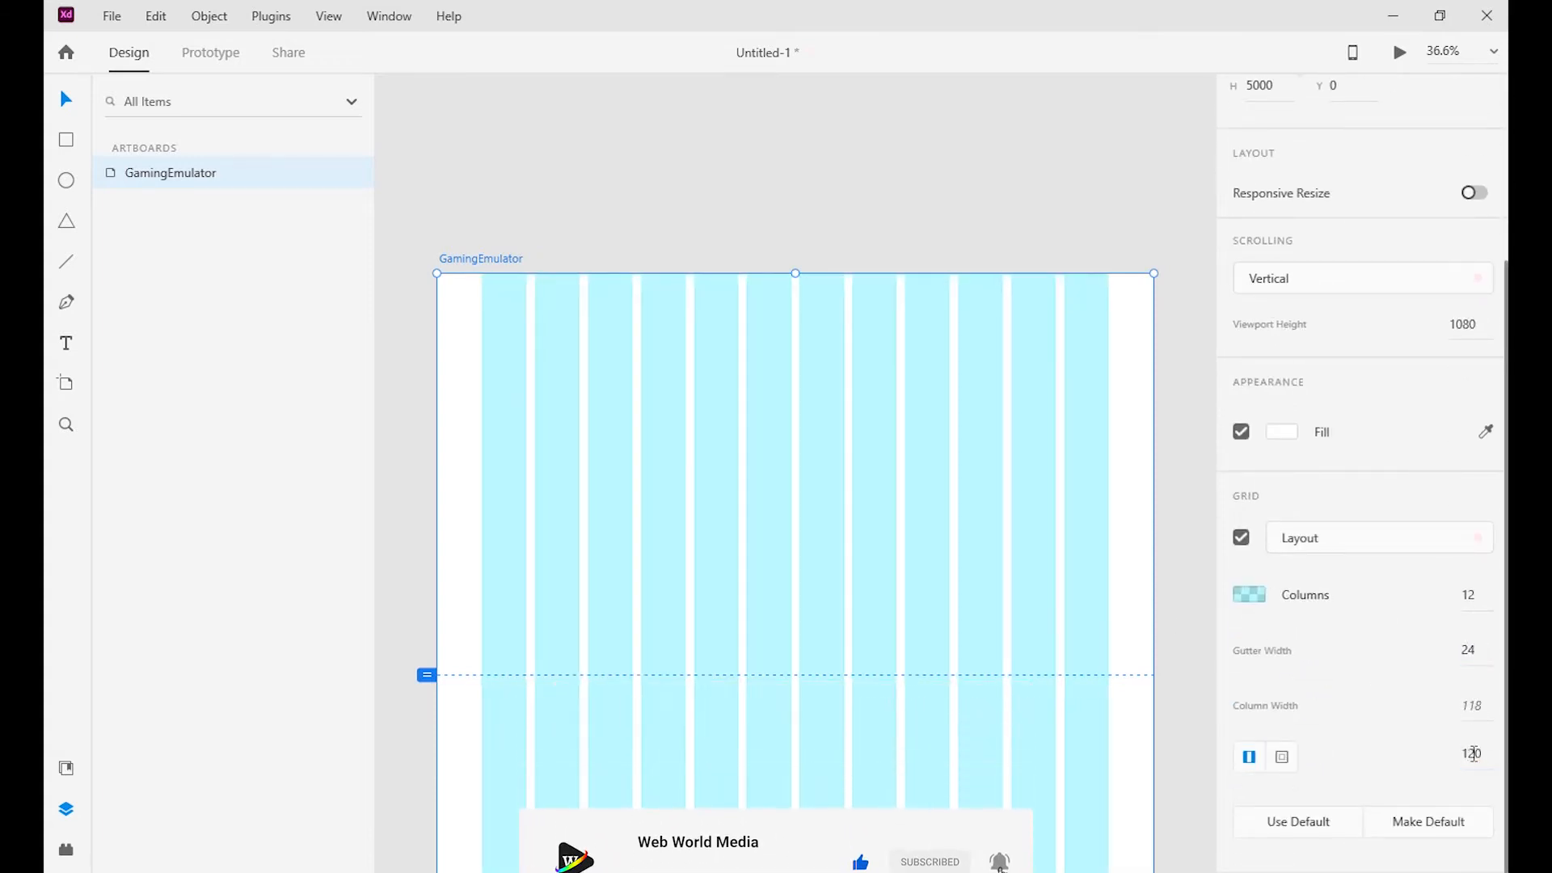
Step: Lower the opacity of the layout grid's column colour so the columns appear very faint
click(1249, 595)
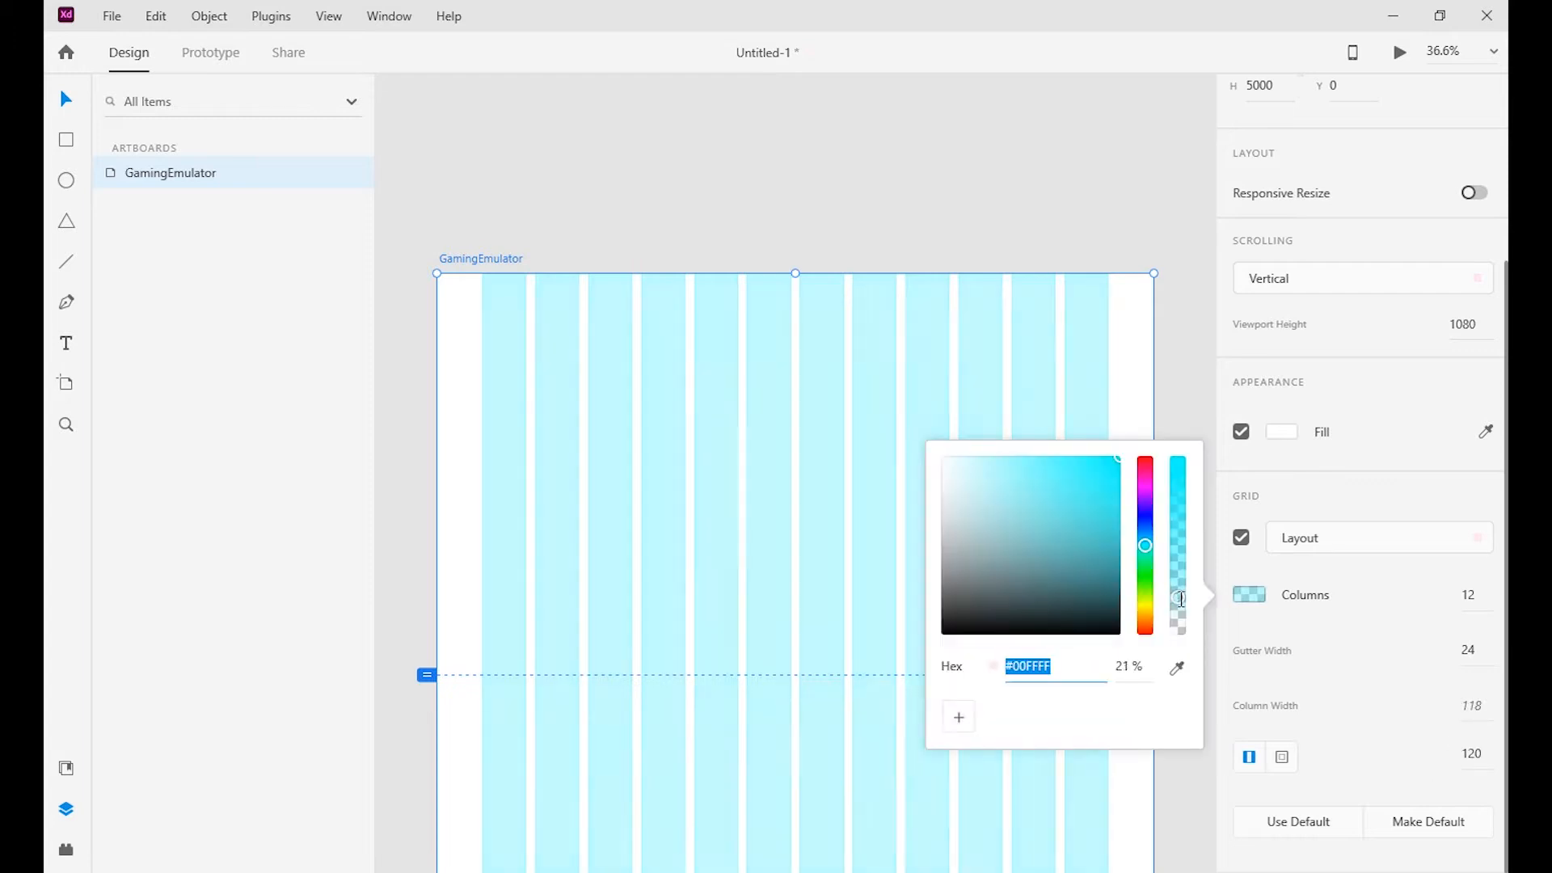
drag(1181, 595, 1181, 628)
click(1296, 367)
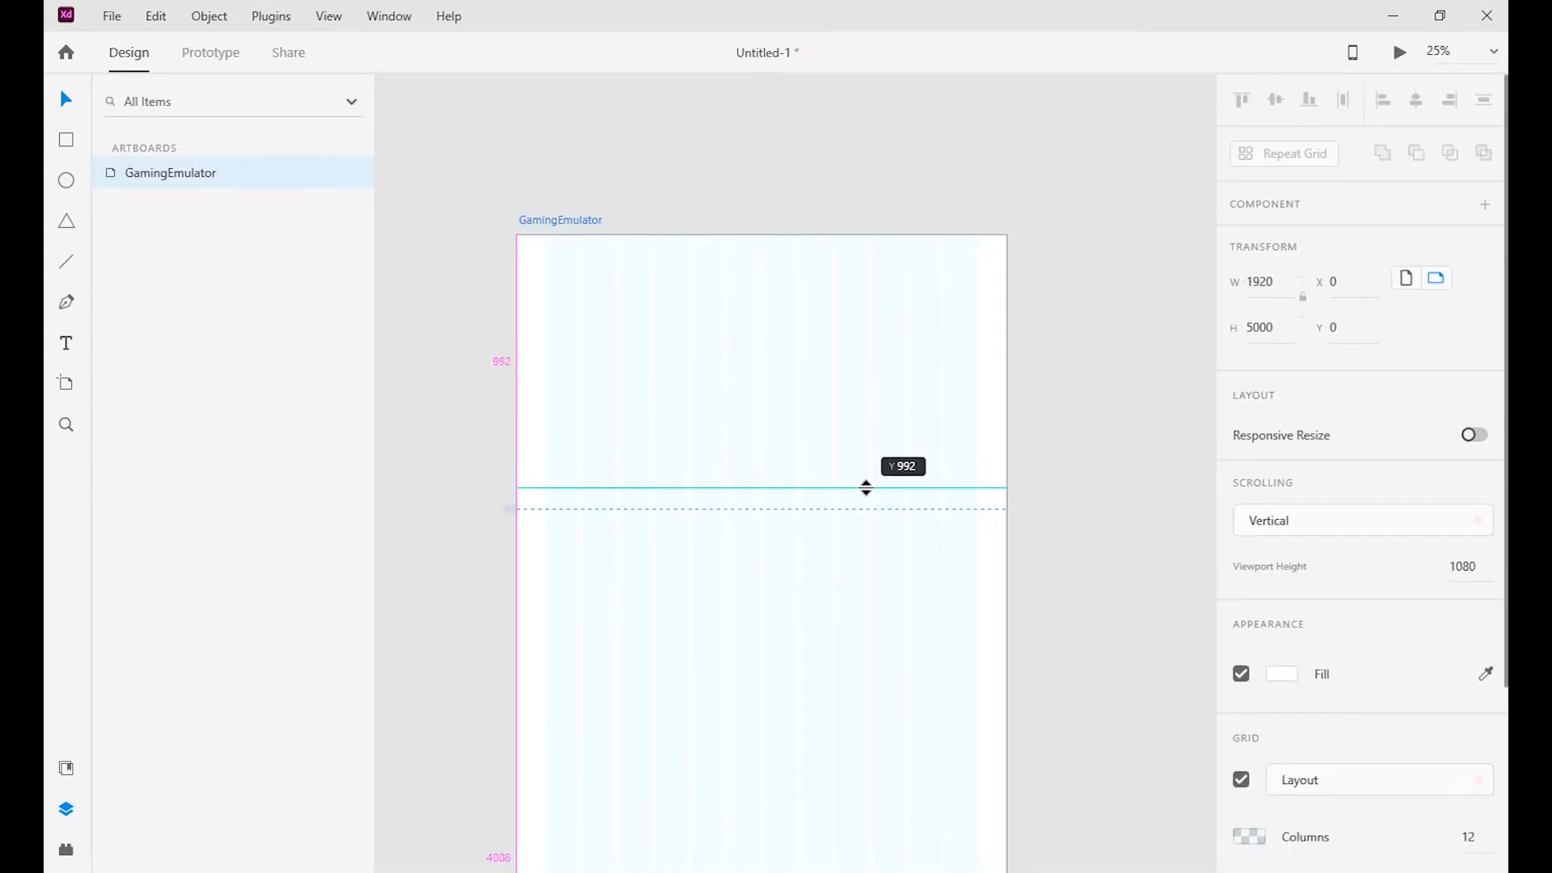
Step: Place three horizontal guides across the artboard, one above and two below the viewport boundary
drag(866, 485, 762, 534)
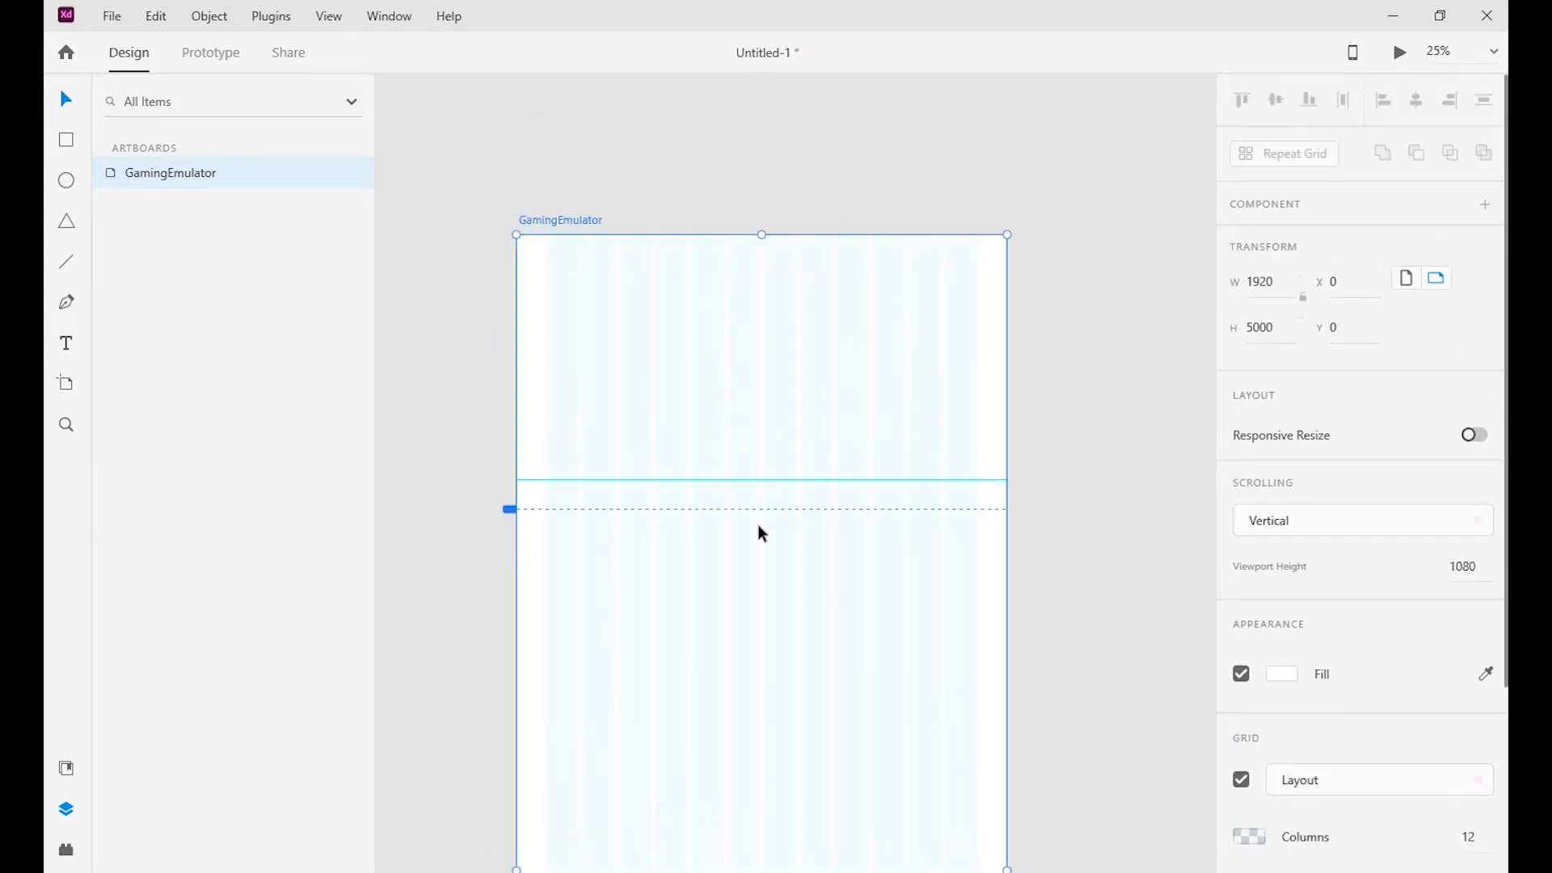
drag(501, 471, 832, 557)
drag(830, 243, 817, 598)
Step: Draw a closed path covering the hero area, with a curved lower edge running between the first and second guides
key(p)
click(1049, 460)
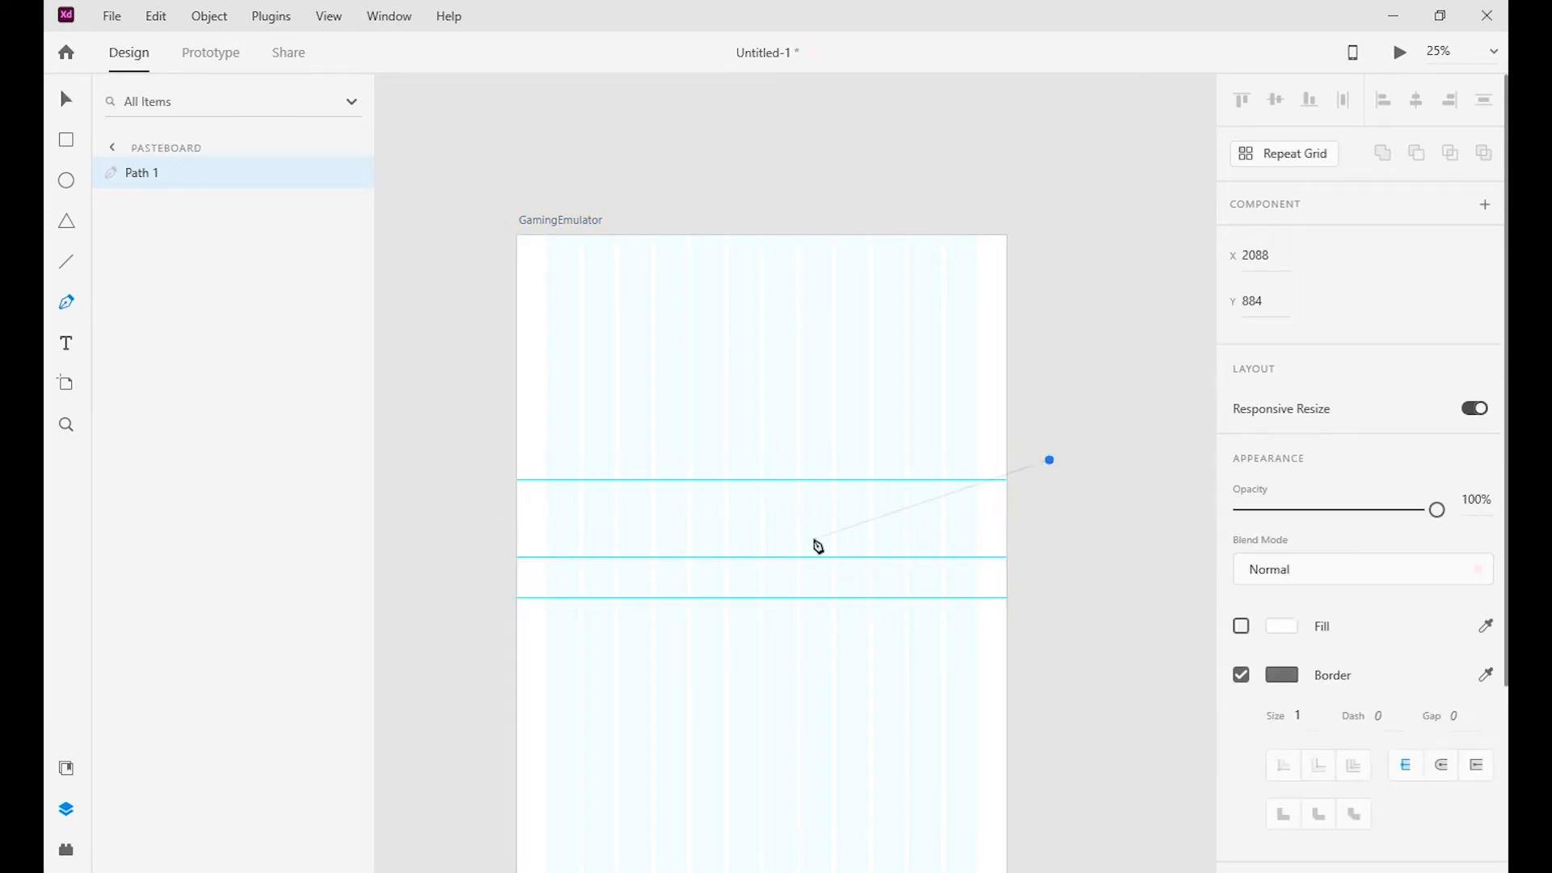
drag(640, 525, 584, 526)
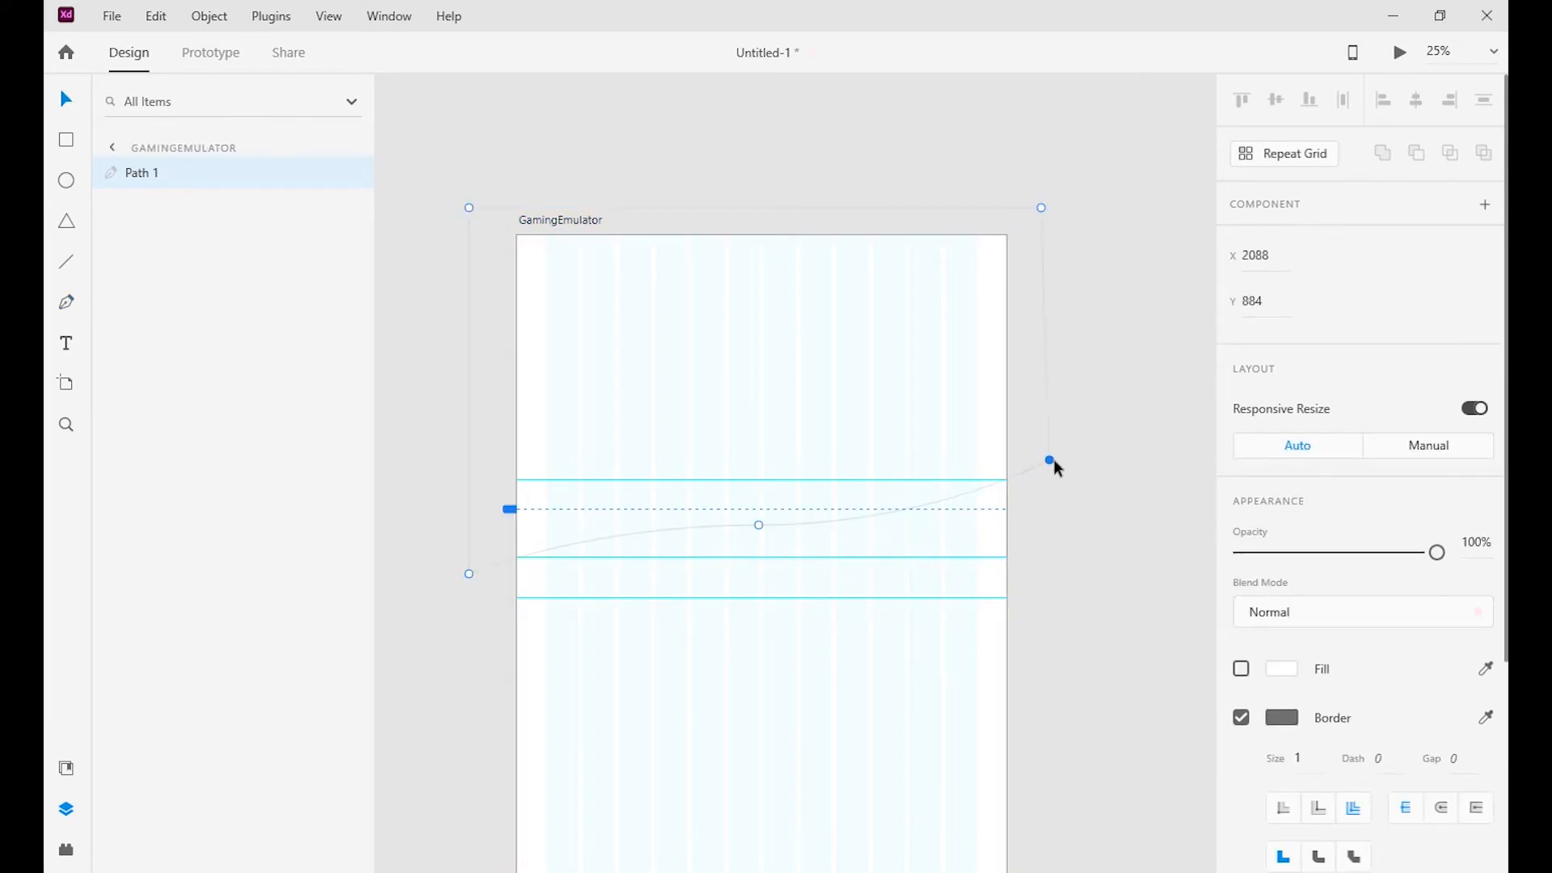
drag(758, 525, 760, 514)
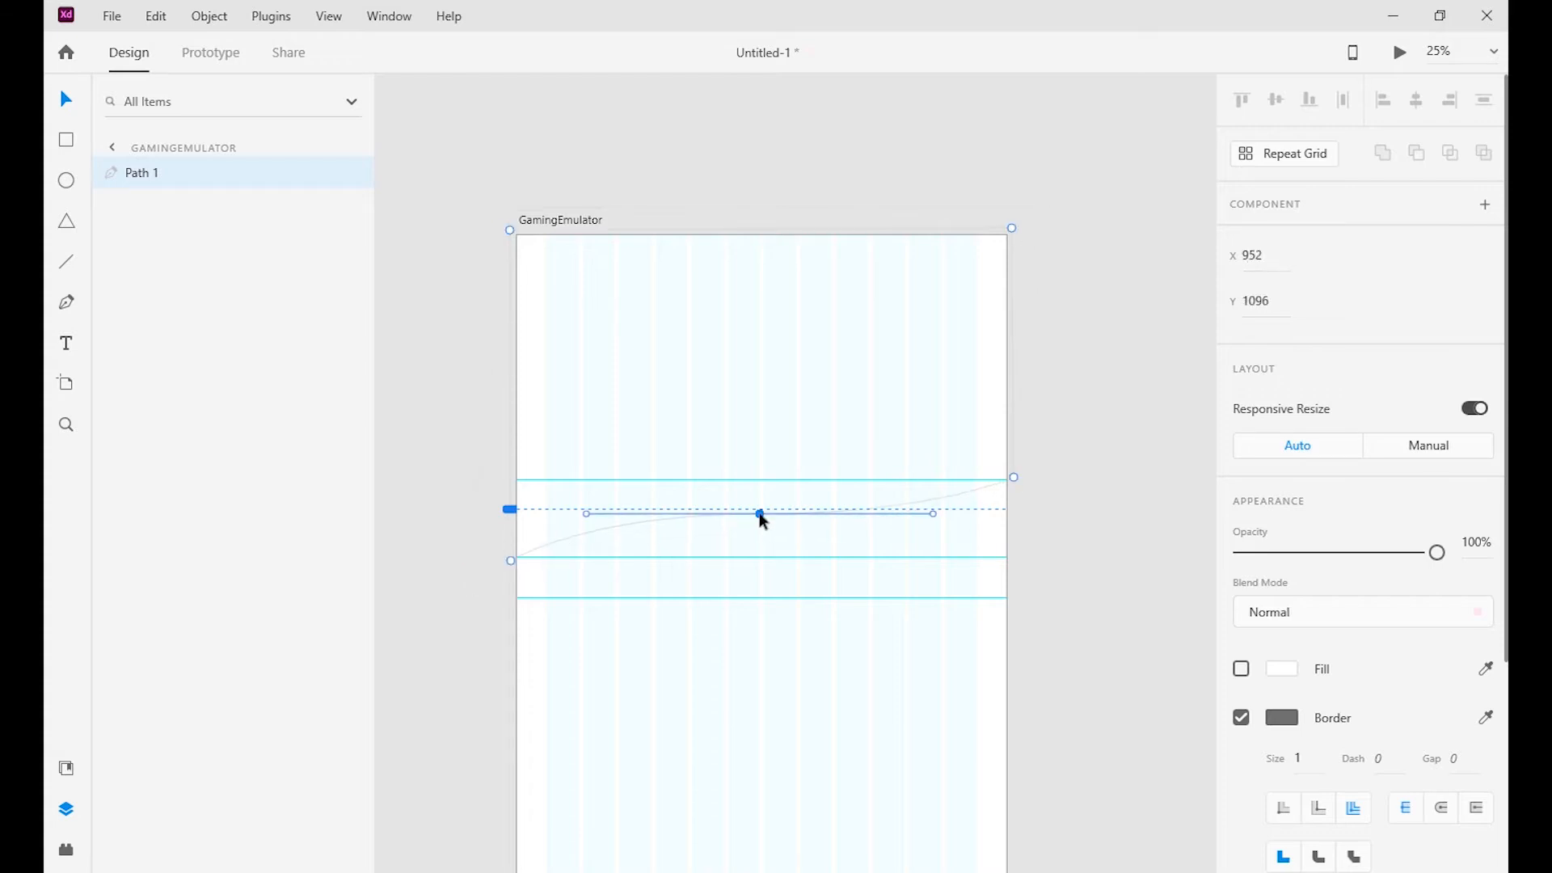
Step: Remove the hero path's border, fill it with #F4E8FC and save that colour as a swatch
click(1240, 717)
click(1285, 679)
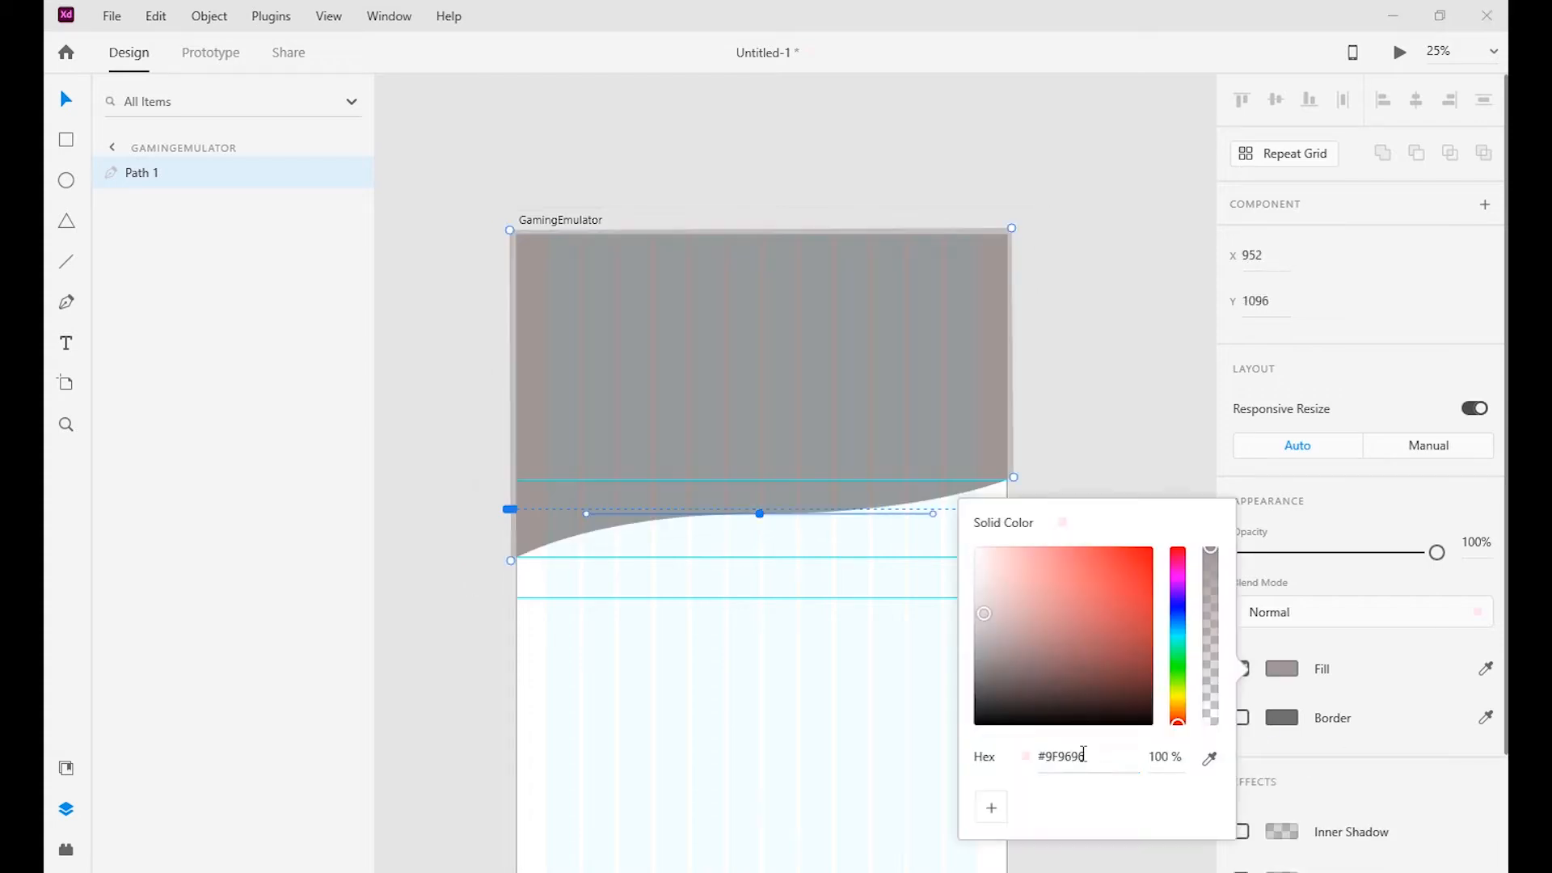
key(Return)
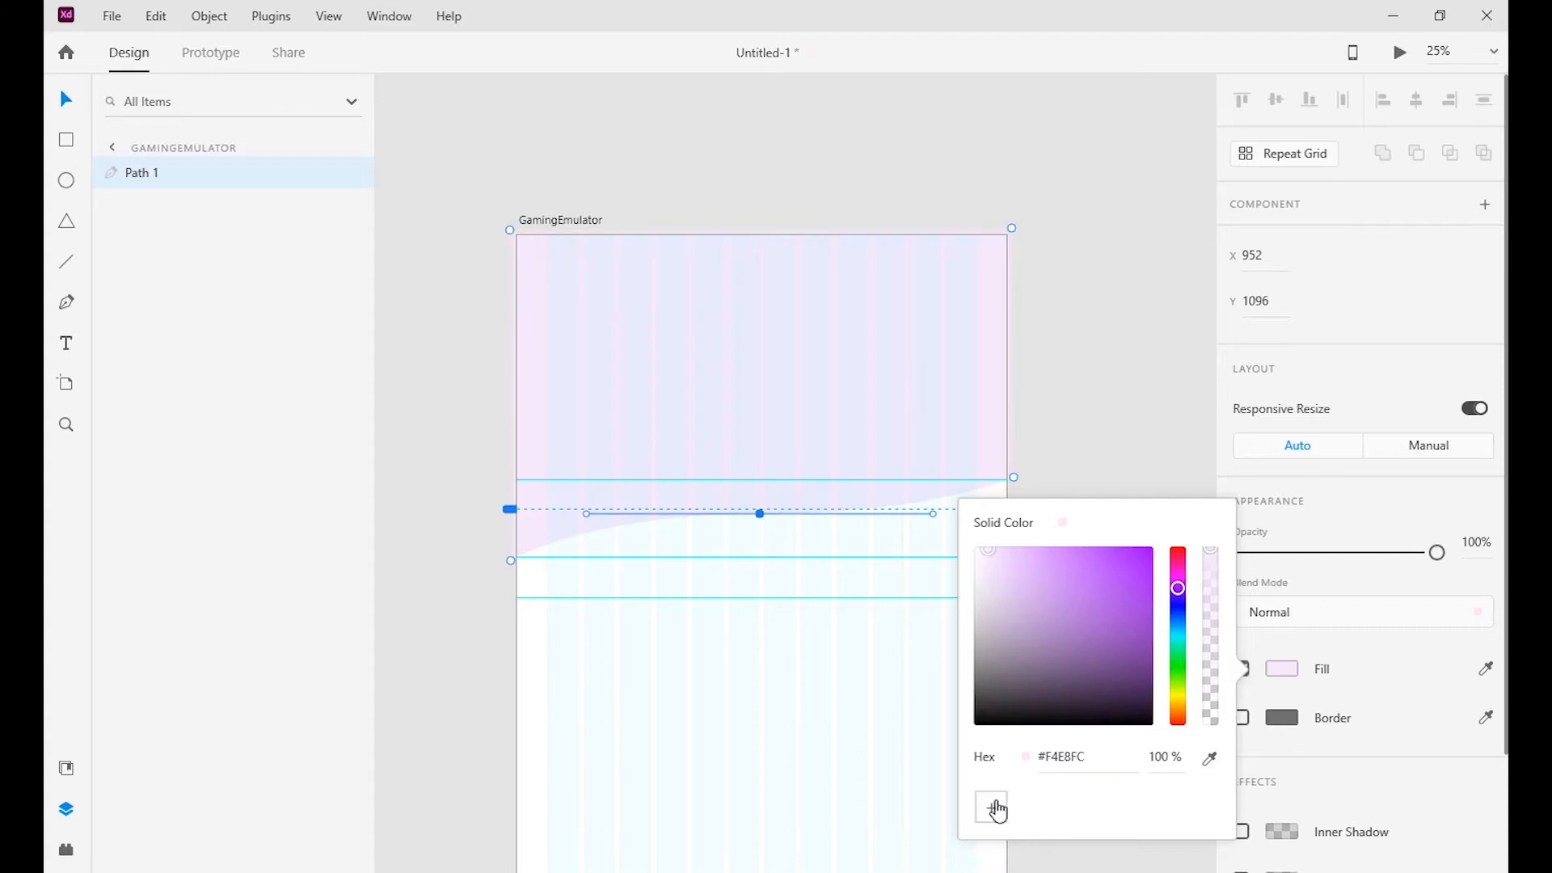
key(Escape)
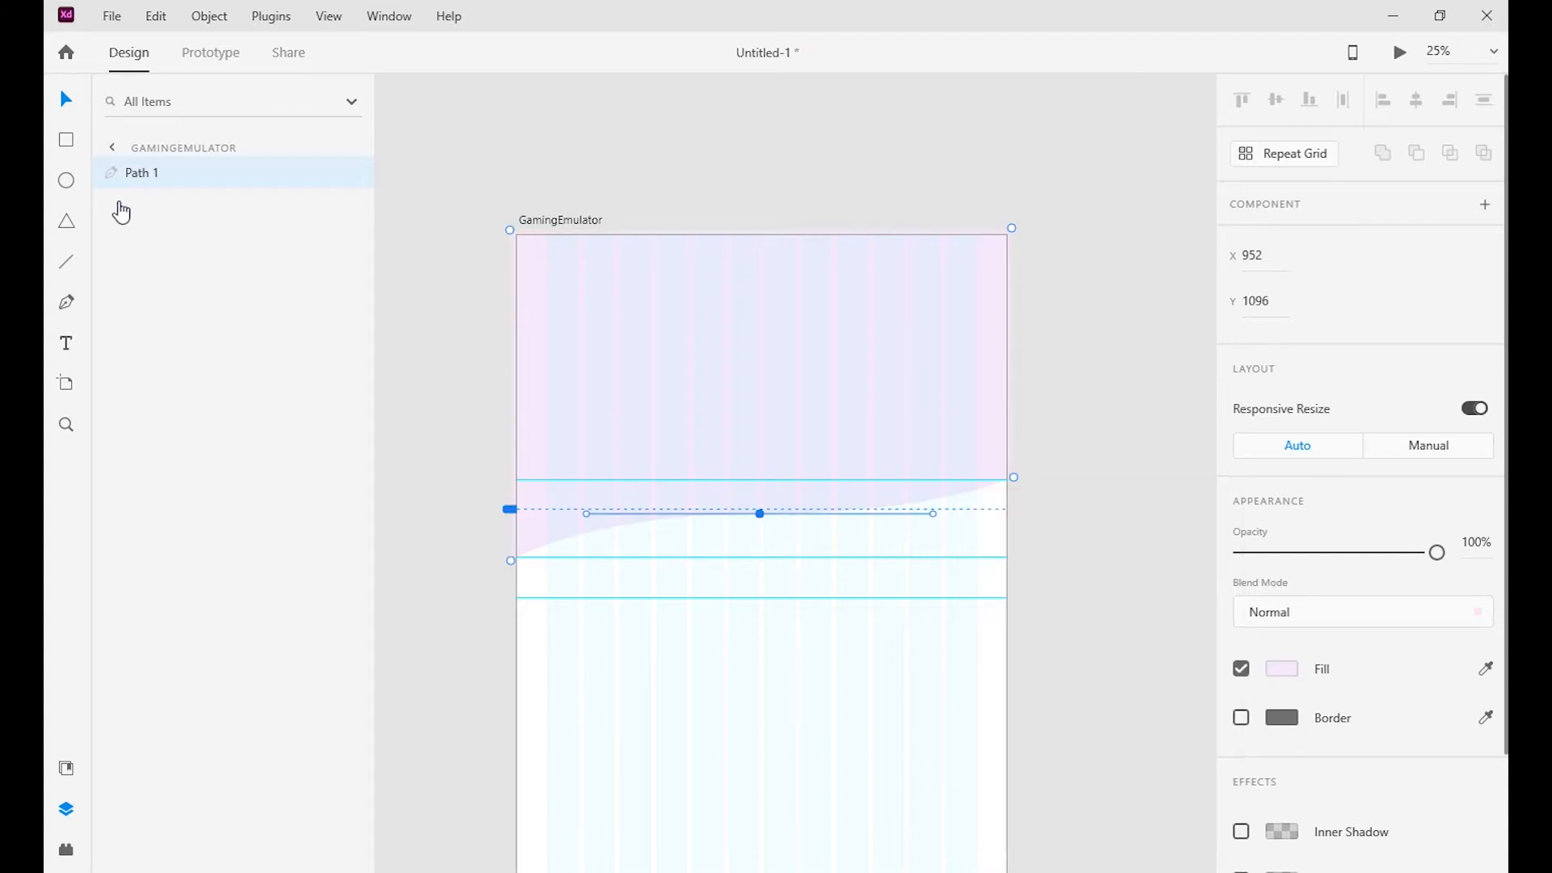
Step: Draw a second closed path over the hero area, its curved lower edge dipping to the third guide at the left
click(68, 305)
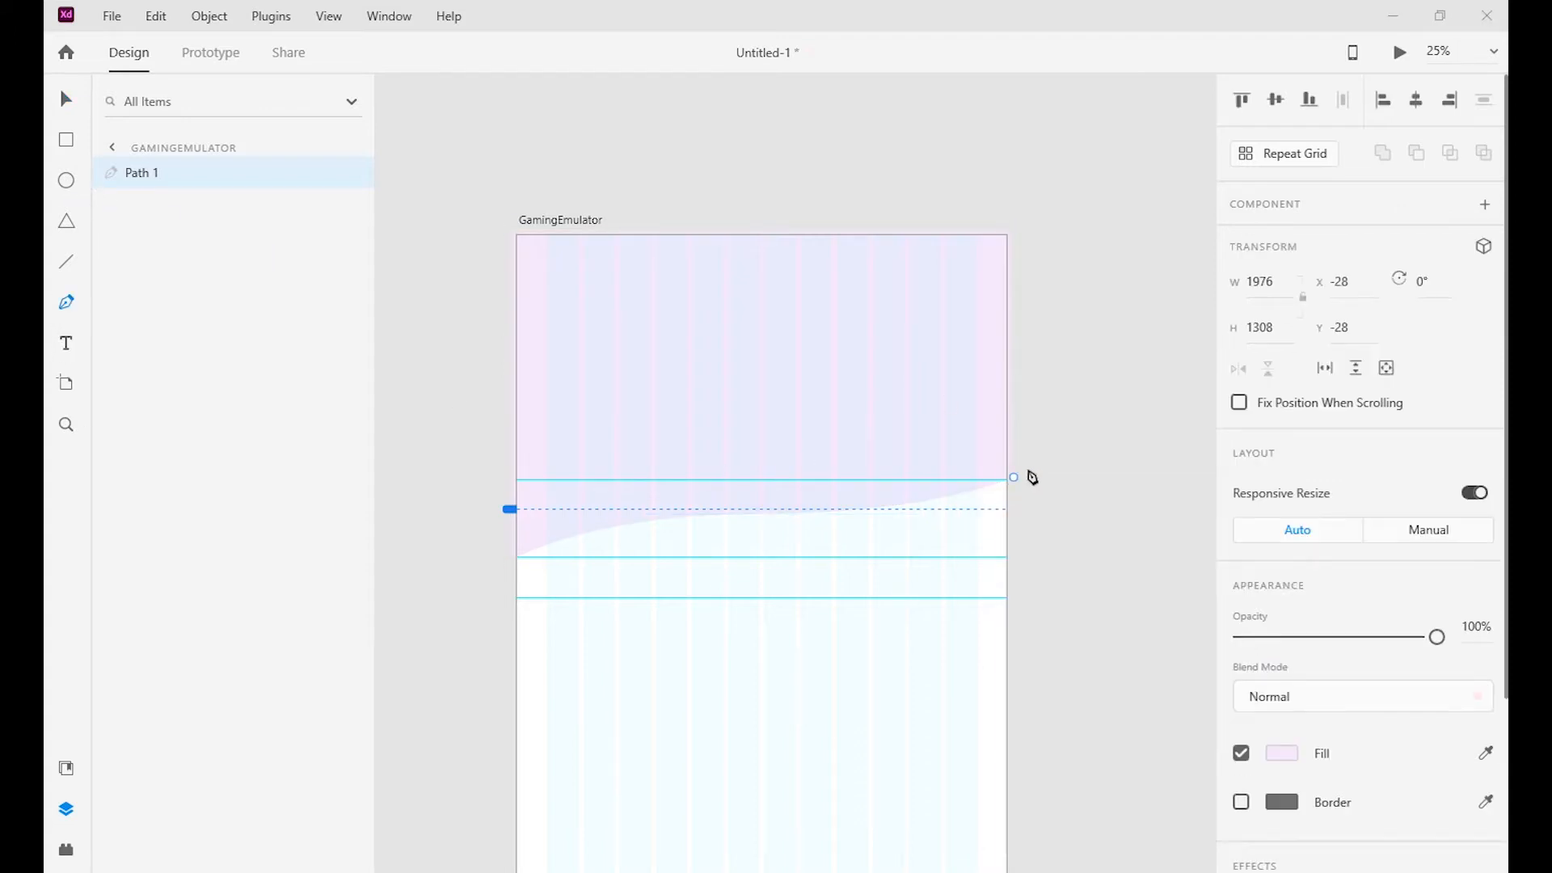
click(1025, 470)
drag(754, 523, 561, 526)
click(509, 607)
click(1017, 220)
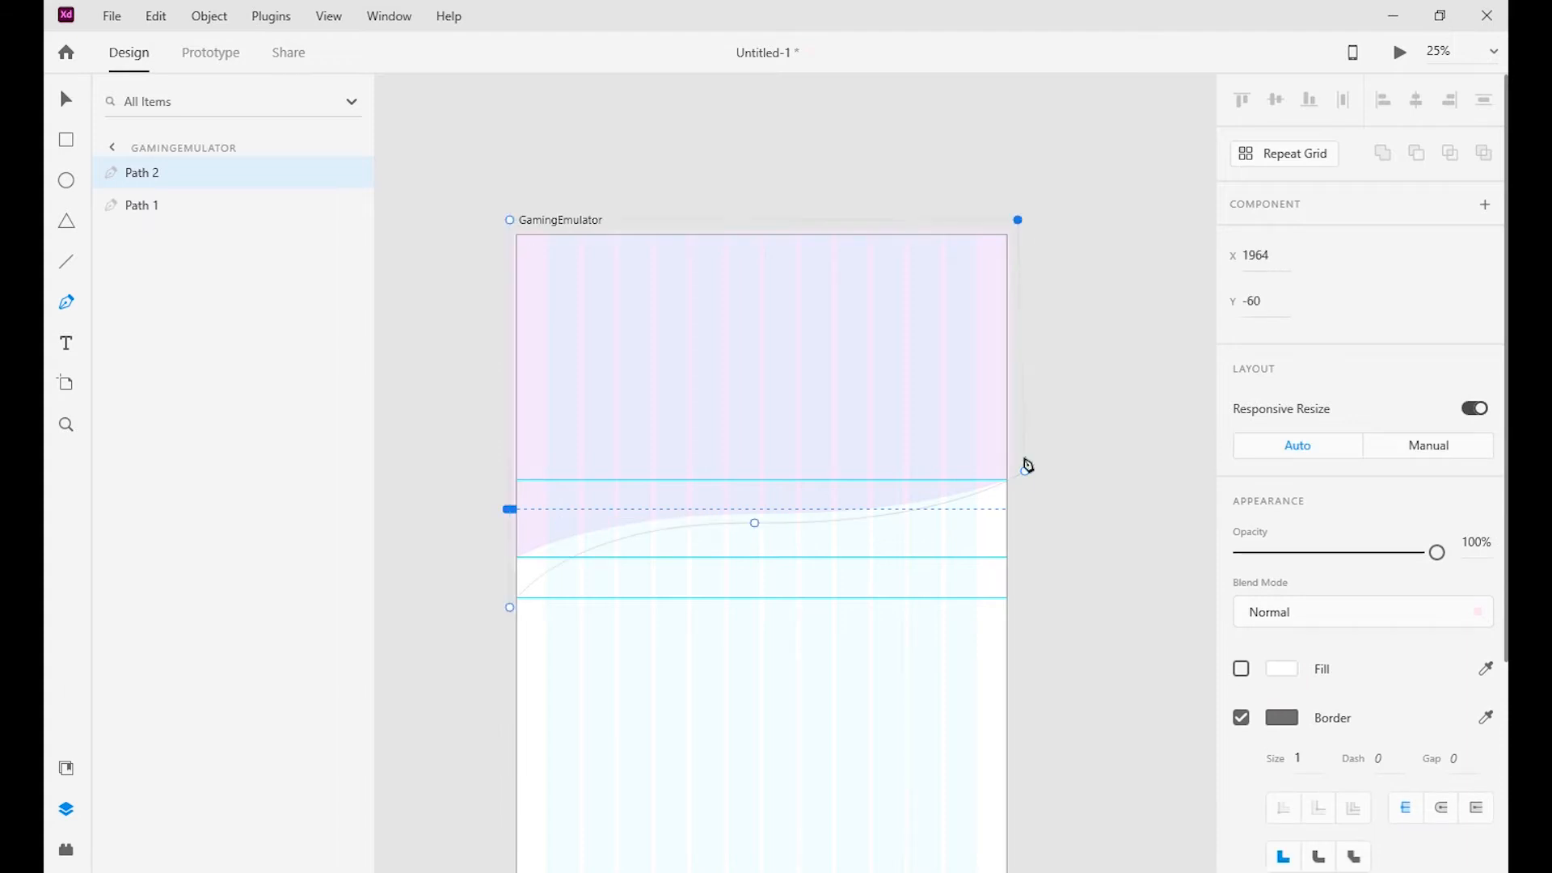
drag(1017, 227, 1017, 220)
click(1017, 472)
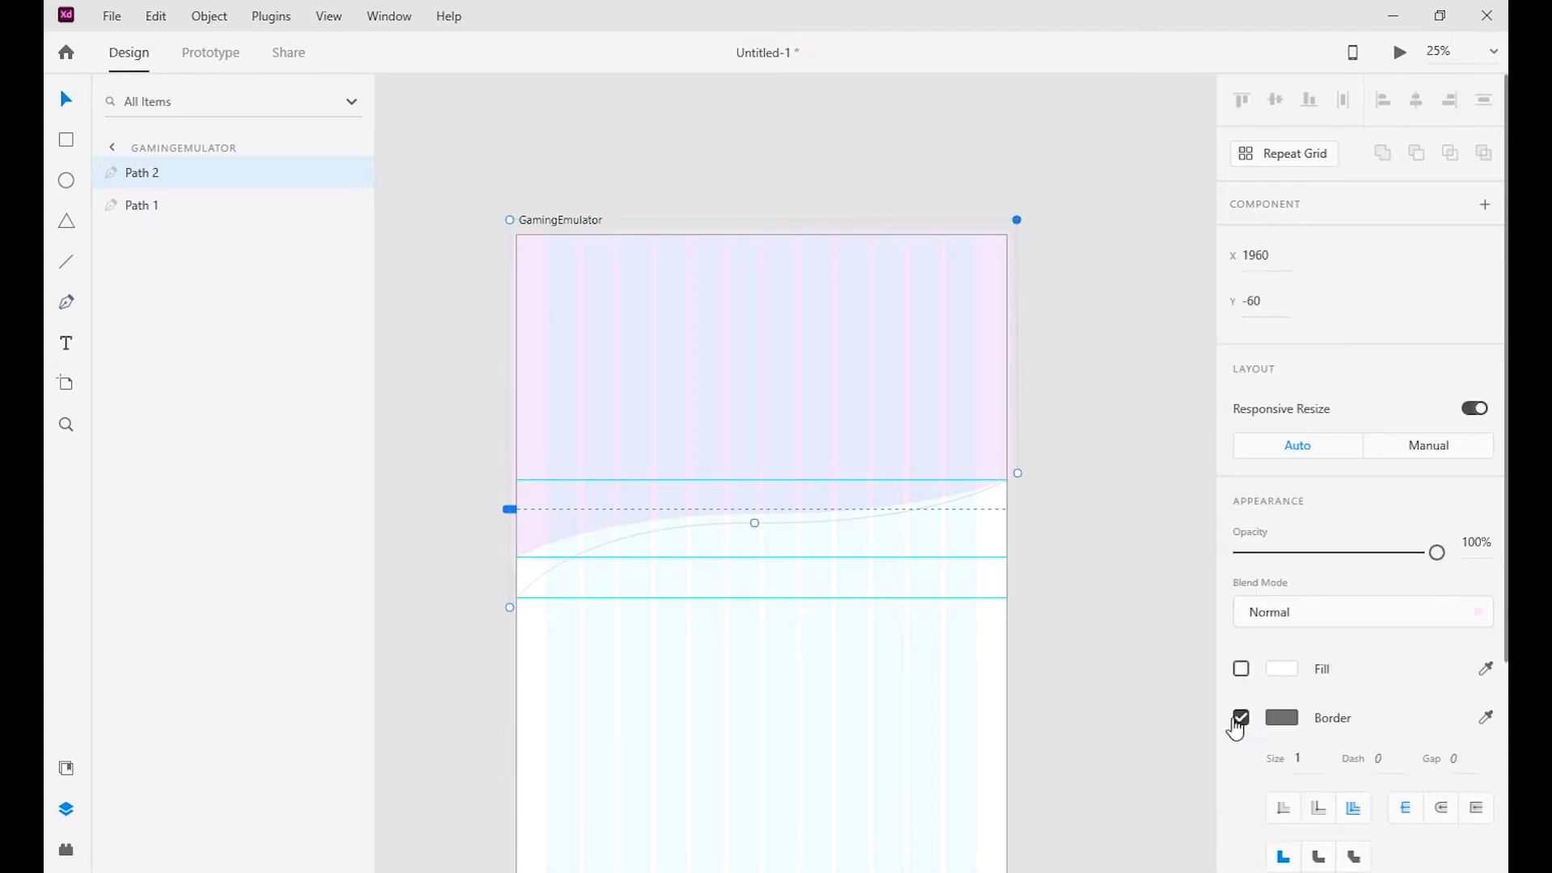
Step: Remove the second path's border and fill it with a paler lavender tint
click(1245, 719)
click(1280, 675)
key(Return)
click(1312, 489)
Step: Move the second path below the first path in the layer order and deselect it
drag(166, 178, 156, 225)
scroll(647, 463, up, 1)
click(932, 610)
Step: Add the text "GAME" in the header and align it with the left edge of the first column
click(69, 342)
scroll(523, 249, up, 4)
click(708, 297)
text(GAME)
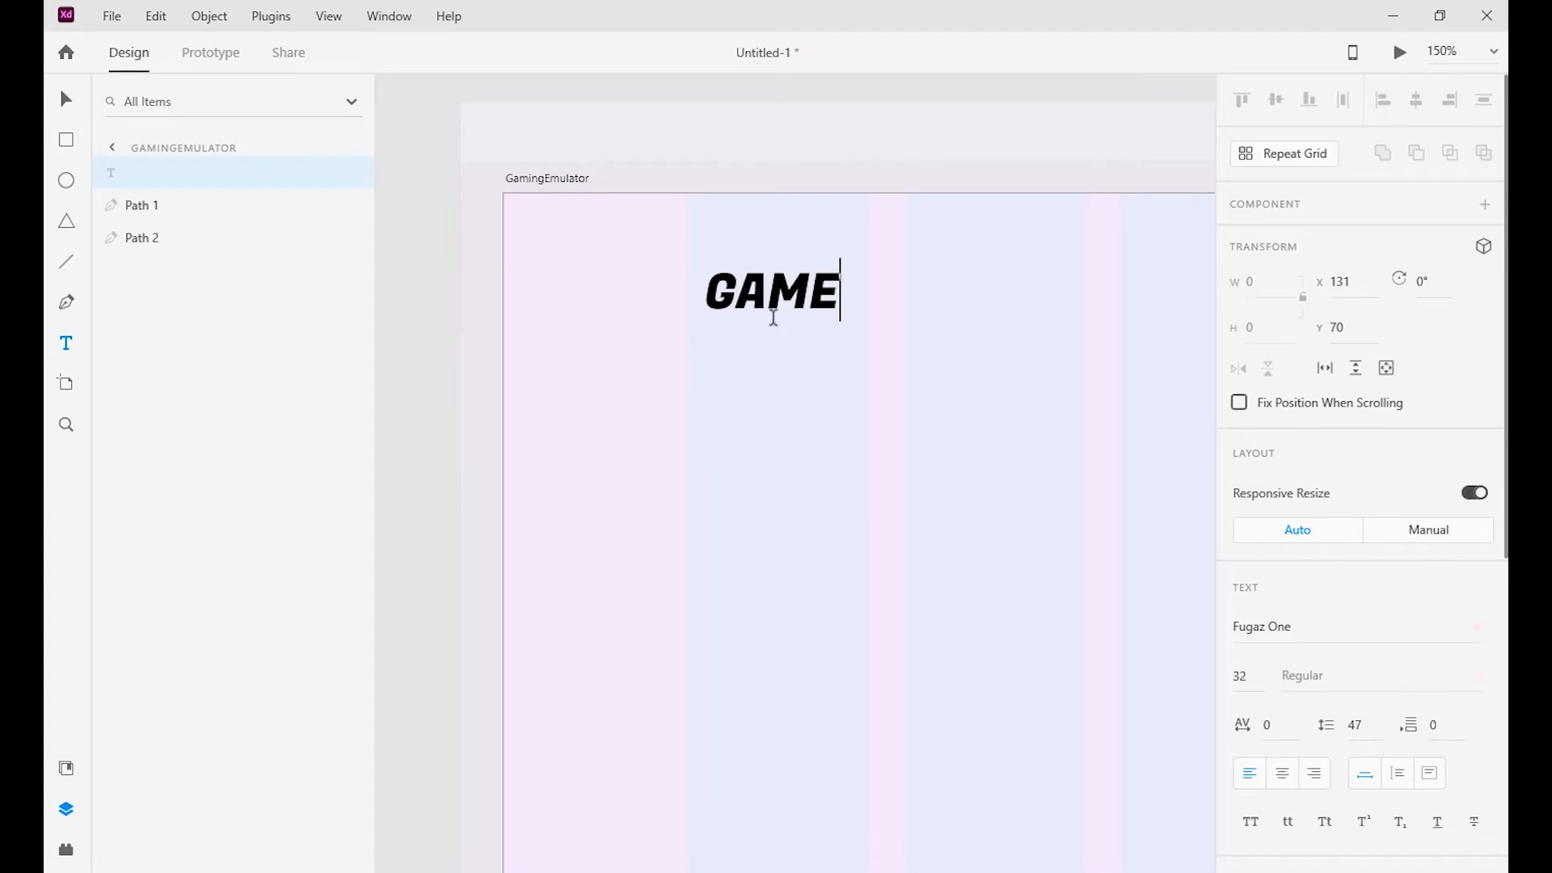
drag(718, 295, 718, 303)
key(ctrl+shift+apostrophe)
key(shift+Left)
key(Left)
key(Left)
key(Left)
Step: Add the text "Emulator" below GAME and set it in Roboto at size 12
click(705, 368)
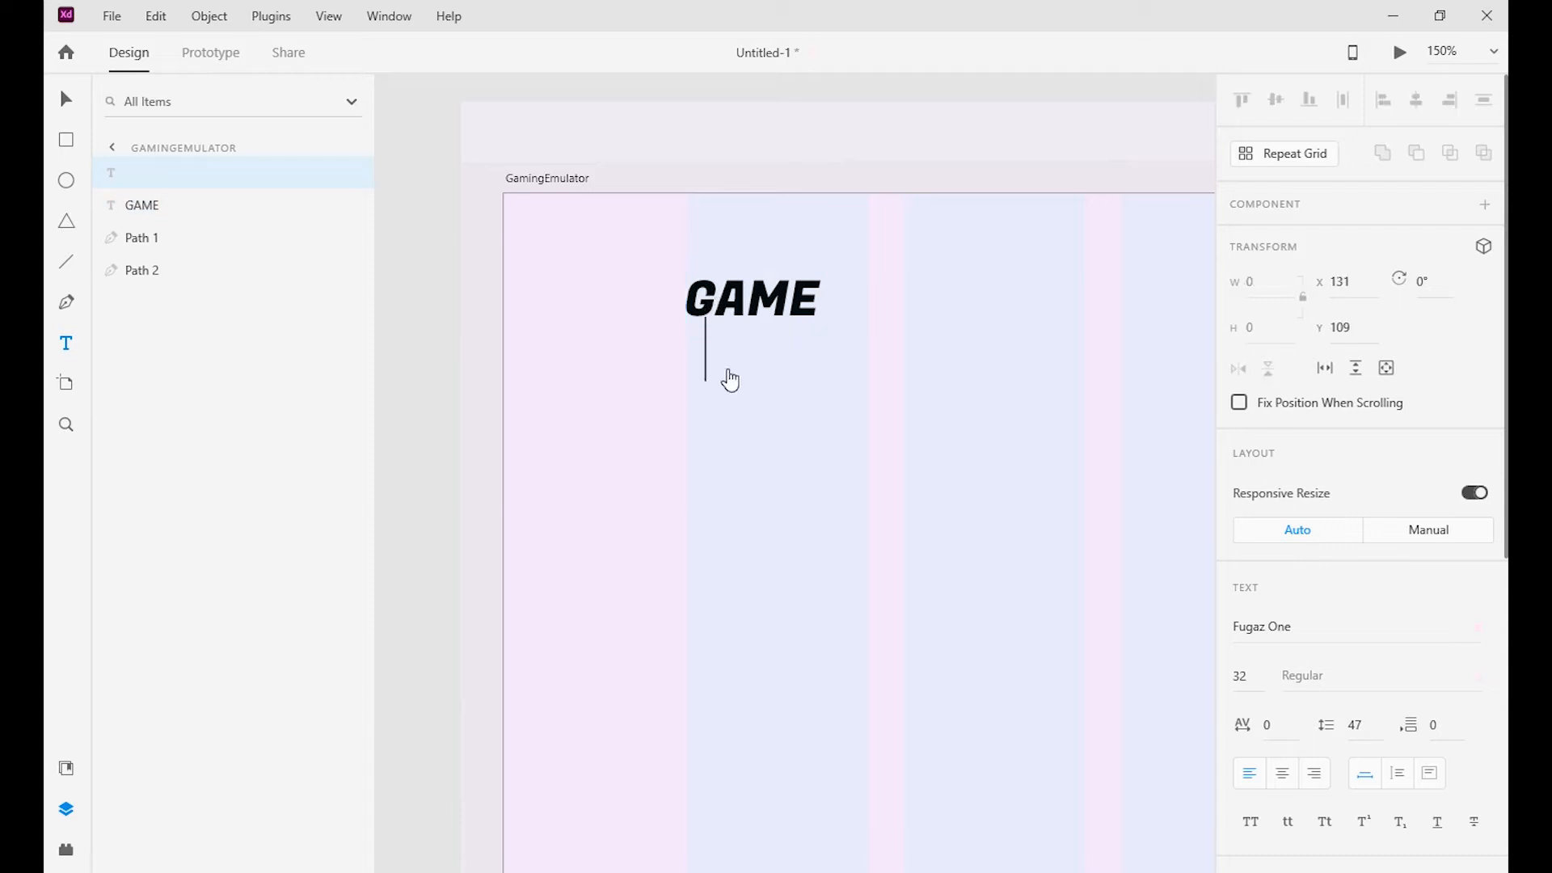
text(Emulator)
key(ctrl+a)
click(1339, 629)
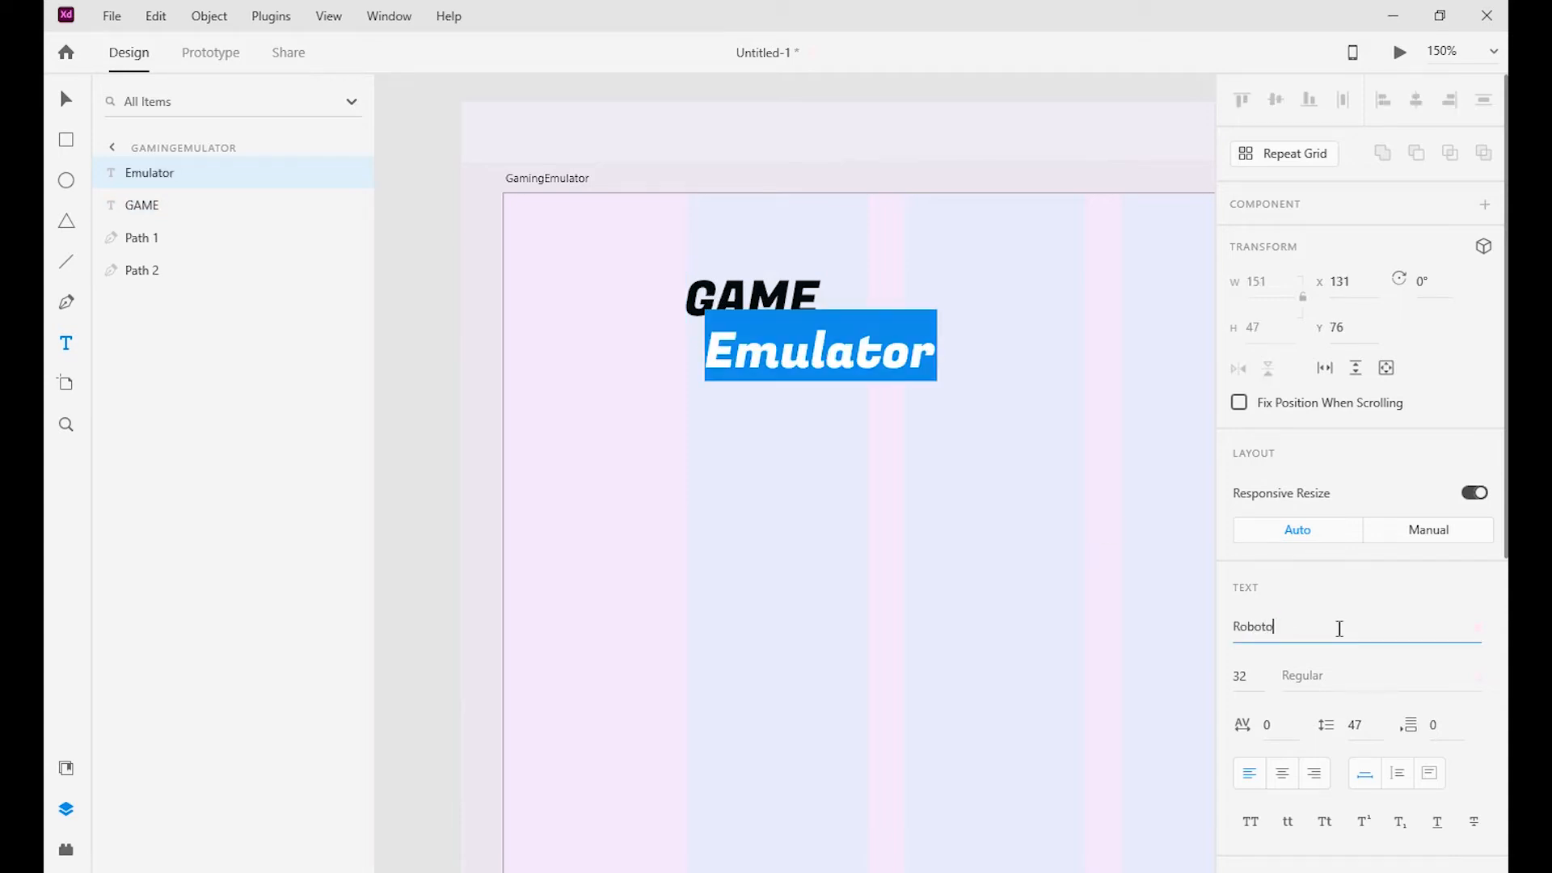
key(Return)
click(1242, 676)
text(12)
key(Tab)
Step: Set the Emulator text to Bold Italic with a character spacing of 450
click(1460, 683)
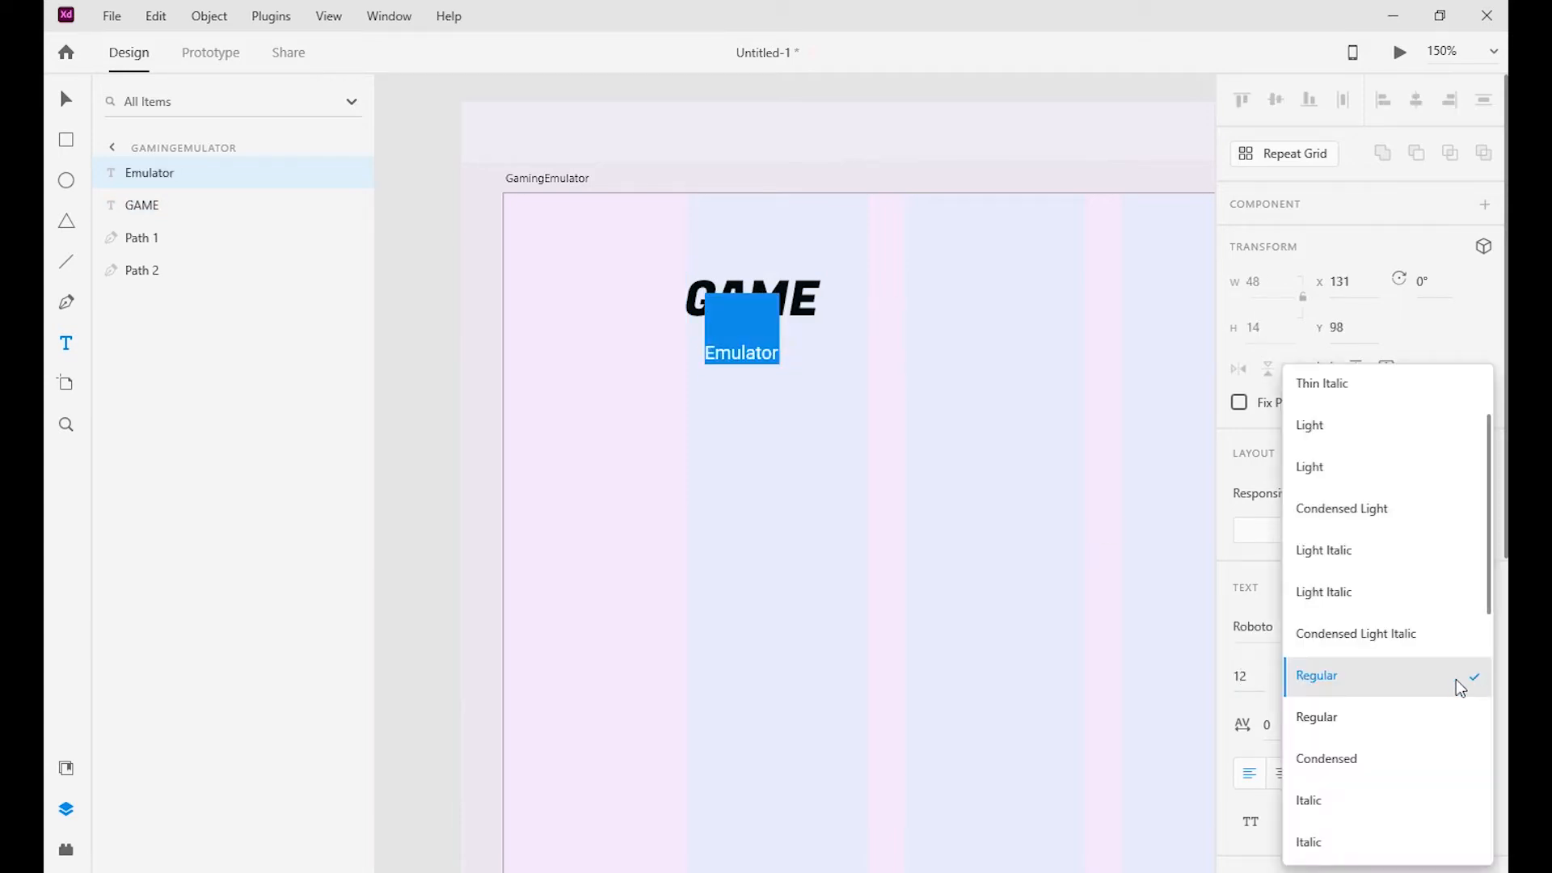
scroll(1379, 772, down, 5)
click(1380, 769)
click(1267, 725)
text(450)
key(Return)
Step: Position the Emulator text directly under GAME at X 120, Y 85
drag(789, 356, 767, 342)
key(ctrl+apostrophe)
key(Up)
key(Up)
key(ctrl+shift+apostrophe)
Step: Add the text "Home" in the header to the right of the logo
key(ctrl+minus)
drag(1058, 378, 624, 418)
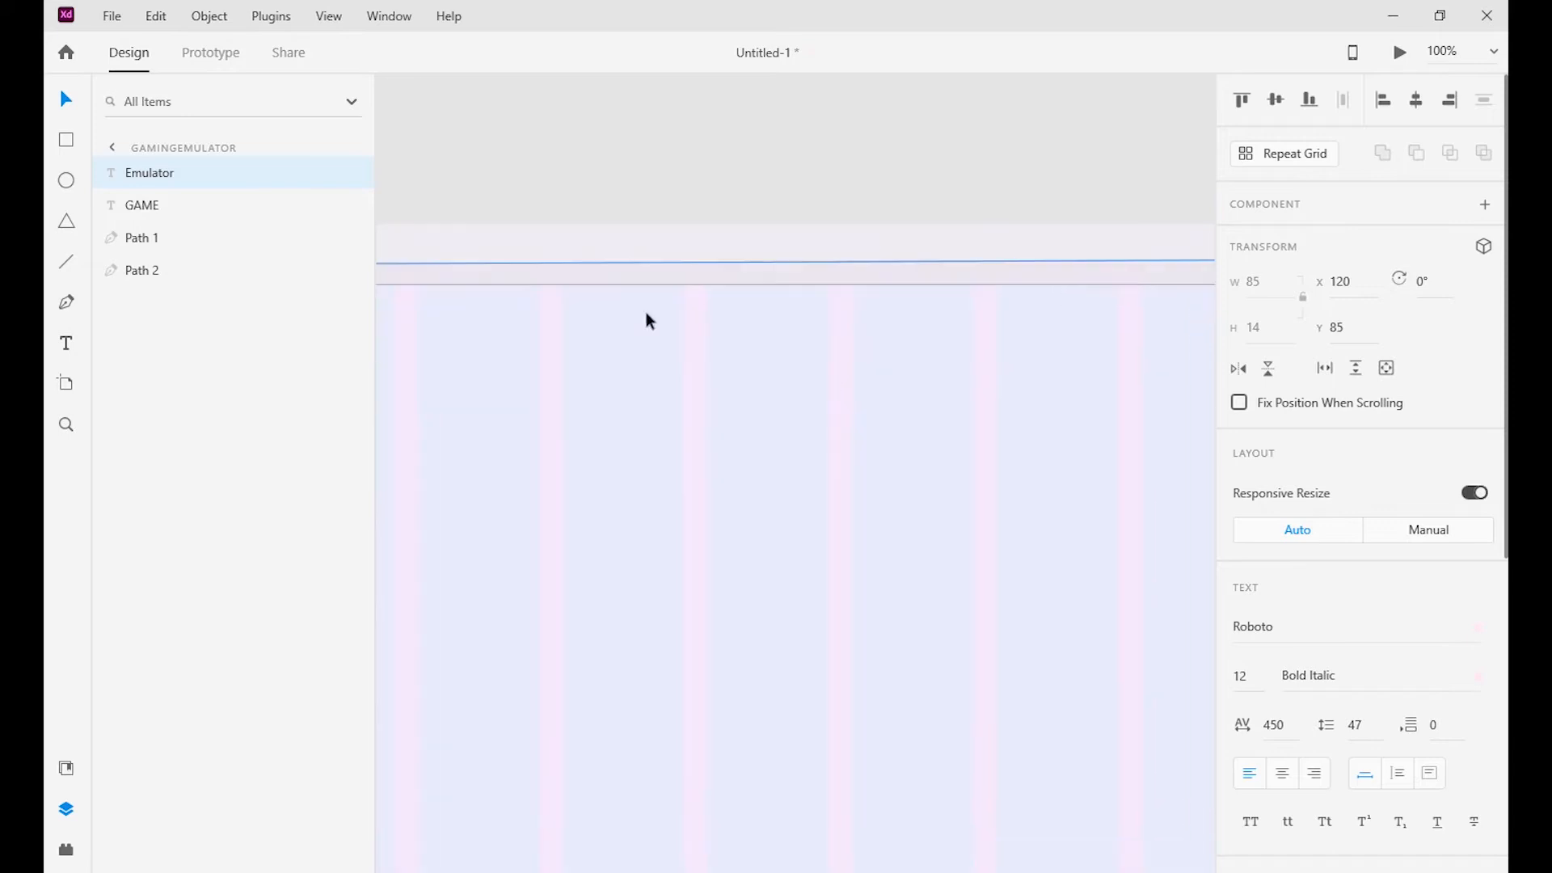
click(68, 348)
click(853, 360)
text(Home)
Step: Format the Home text as Medium, size 20, with character spacing 0, and place it at X 667, Y 53
key(ctrl+a)
click(1285, 731)
text(0)
key(Return)
click(1481, 688)
click(1326, 485)
key(Escape)
key(ctrl+equal)
drag(888, 405, 923, 542)
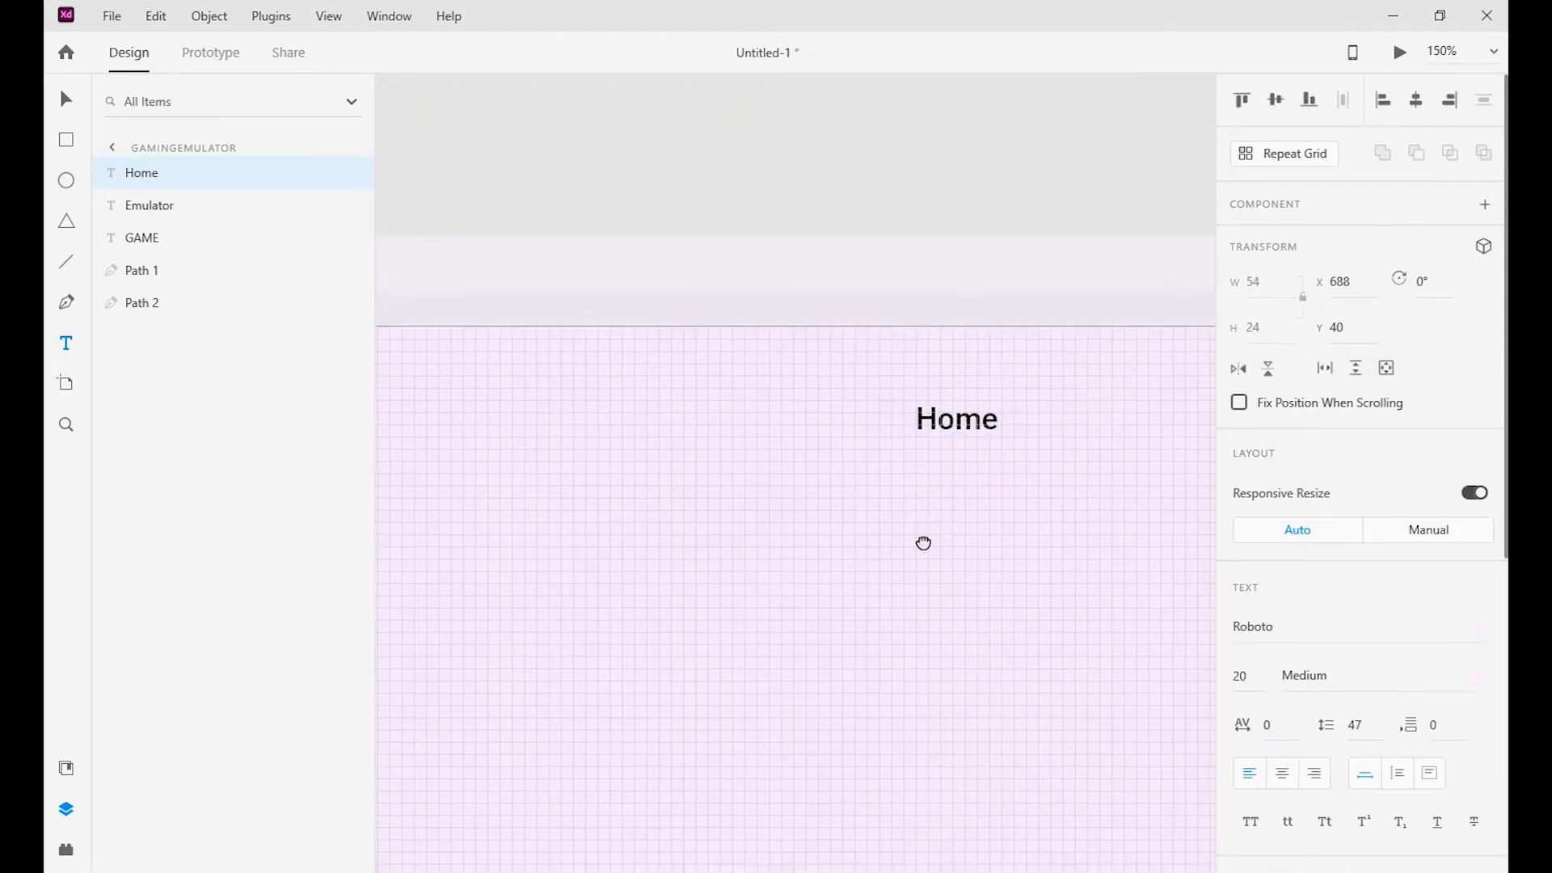
key(ctrl+minus)
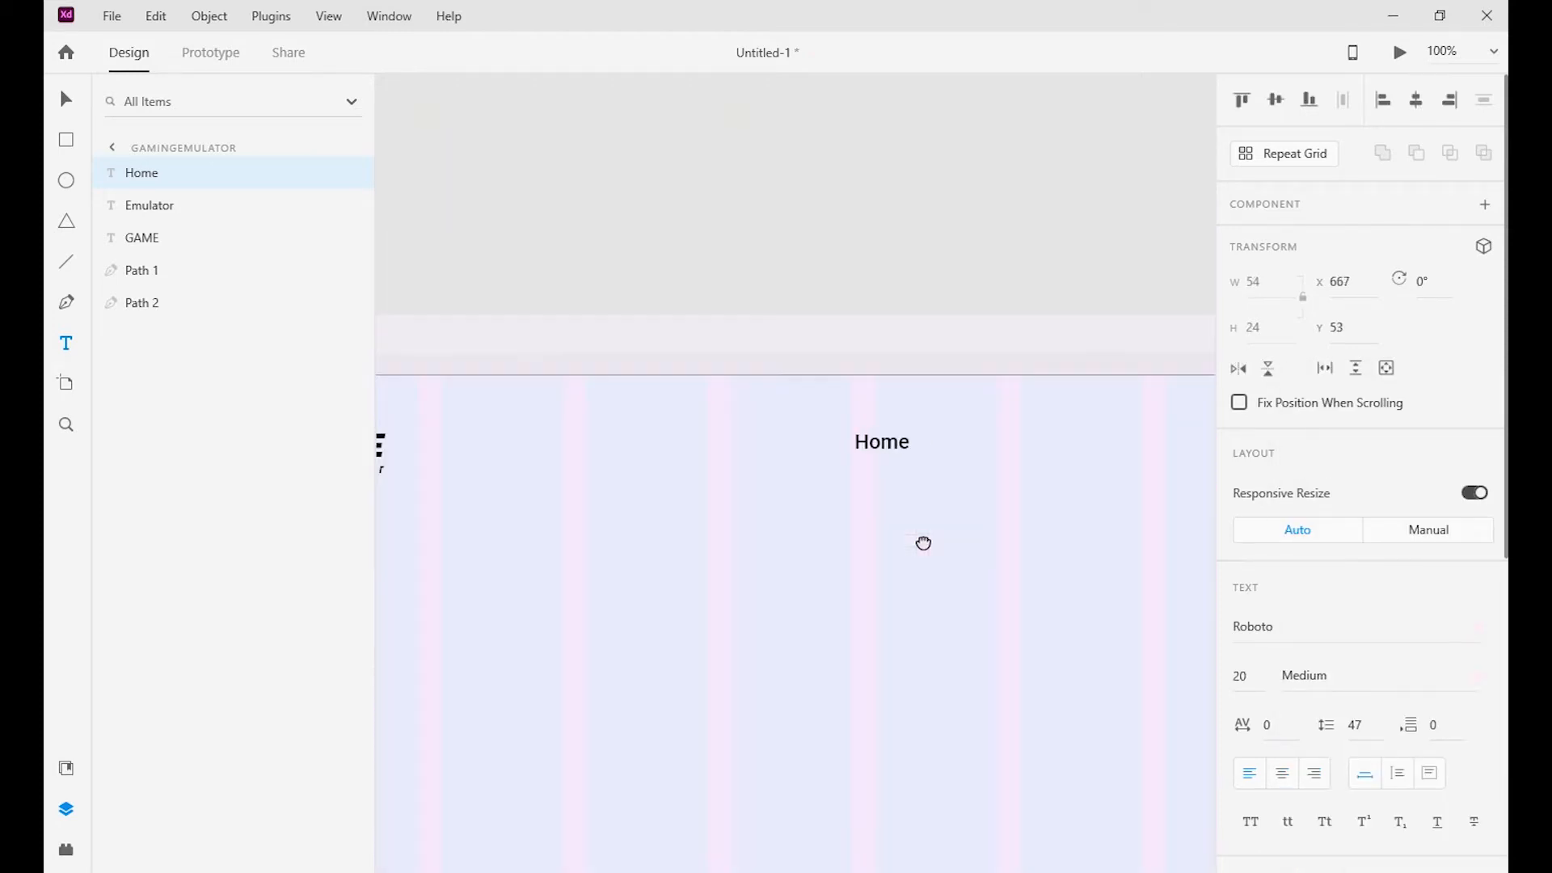
Step: Fill the Home text with #545454 and save the colour as a swatch
click(881, 442)
scroll(1403, 606, down, 6)
click(1281, 530)
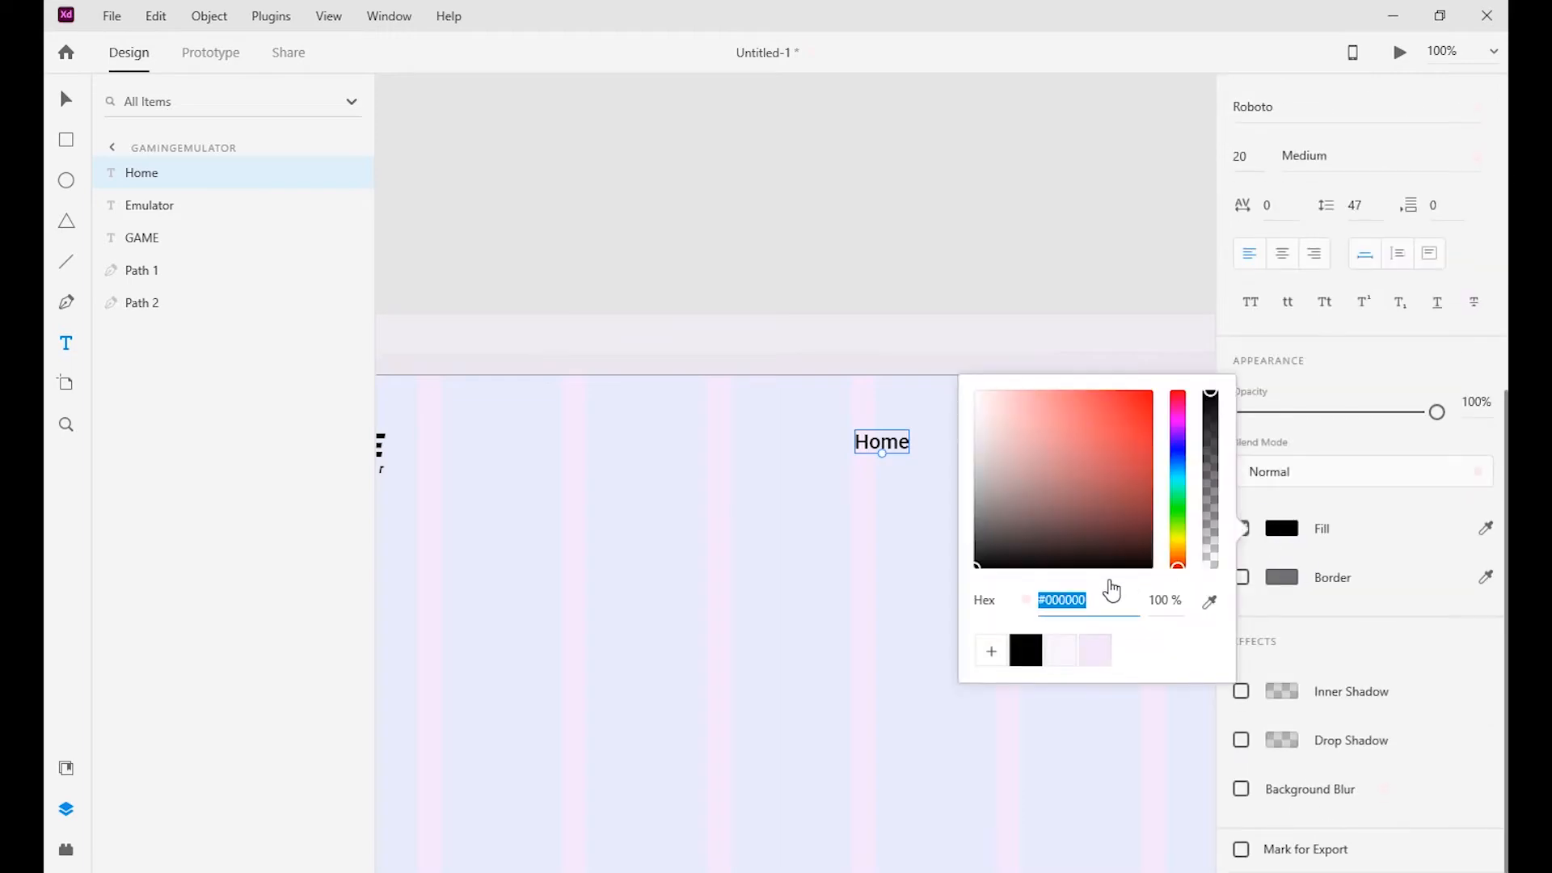
text(545454)
key(Return)
click(993, 656)
Step: Duplicate the Home text, place the copy to its right and change its wording to "Games"
key(v)
click(897, 469)
key(ctrl+plus)
click(608, 465)
key(ctrl+d)
drag(608, 465, 1012, 458)
double_click(801, 457)
text(Games)
key(Escape)
Step: Duplicate the Games text for the next navigation item and change its wording to "Blog"
key(ctrl+d)
double_click(989, 458)
text(Blog)
Step: Duplicate the Blog text, shift the copy to the right and change its wording to "About"
click(174, 179)
key(ctrl+d)
key(shift+Right)
key(shift+Right)
key(shift+Right)
key(shift+Right)
key(shift+Right)
key(shift+Right)
key(shift+Right)
key(shift+Right)
key(shift+Right)
key(shift+Right)
key(shift+Right)
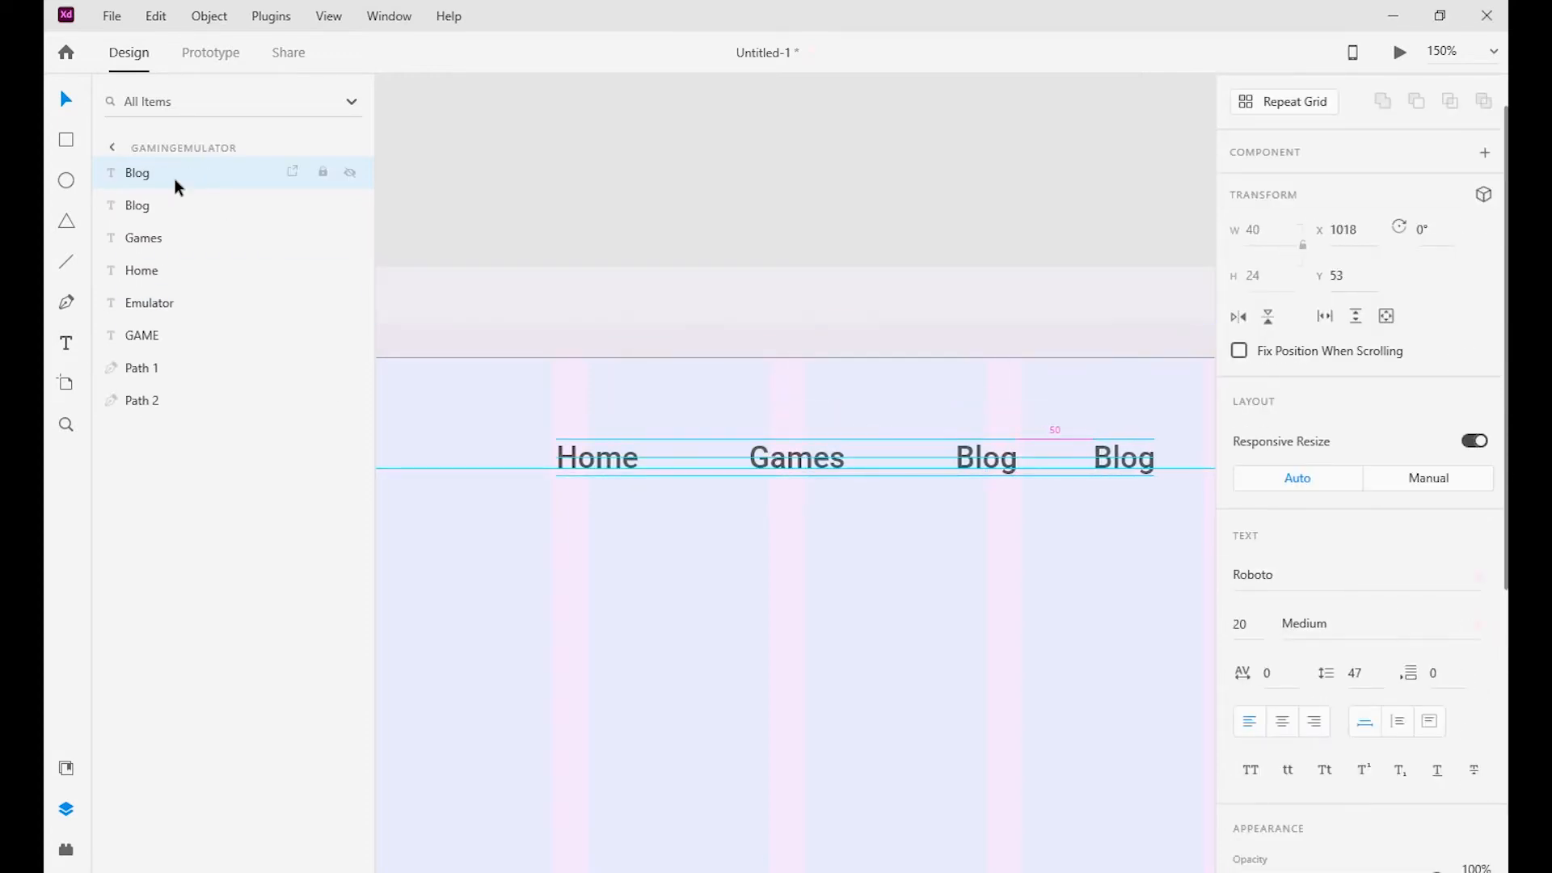
drag(1137, 394, 789, 377)
double_click(807, 436)
text(About)
Step: Duplicate the About text, shift the copy to the right, change its wording to "Support" and select the navigation items
key(ctrl+d)
key(shift+Right)
key(shift+Right)
key(shift+Right)
key(shift+Right)
key(shift+Right)
key(shift+Right)
key(shift+Right)
key(shift+Right)
key(shift+Right)
key(shift+Right)
key(shift+Right)
key(shift+Right)
key(Right)
key(Right)
key(Right)
key(Right)
key(Right)
key(Right)
double_click(1015, 444)
text(Support)
key(Escape)
drag(565, 420, 1031, 454)
Step: Draw a horizontal line about 40 px long under Home, with border size 4 and round caps
click(66, 262)
key(ctrl+equal)
drag(641, 522, 715, 524)
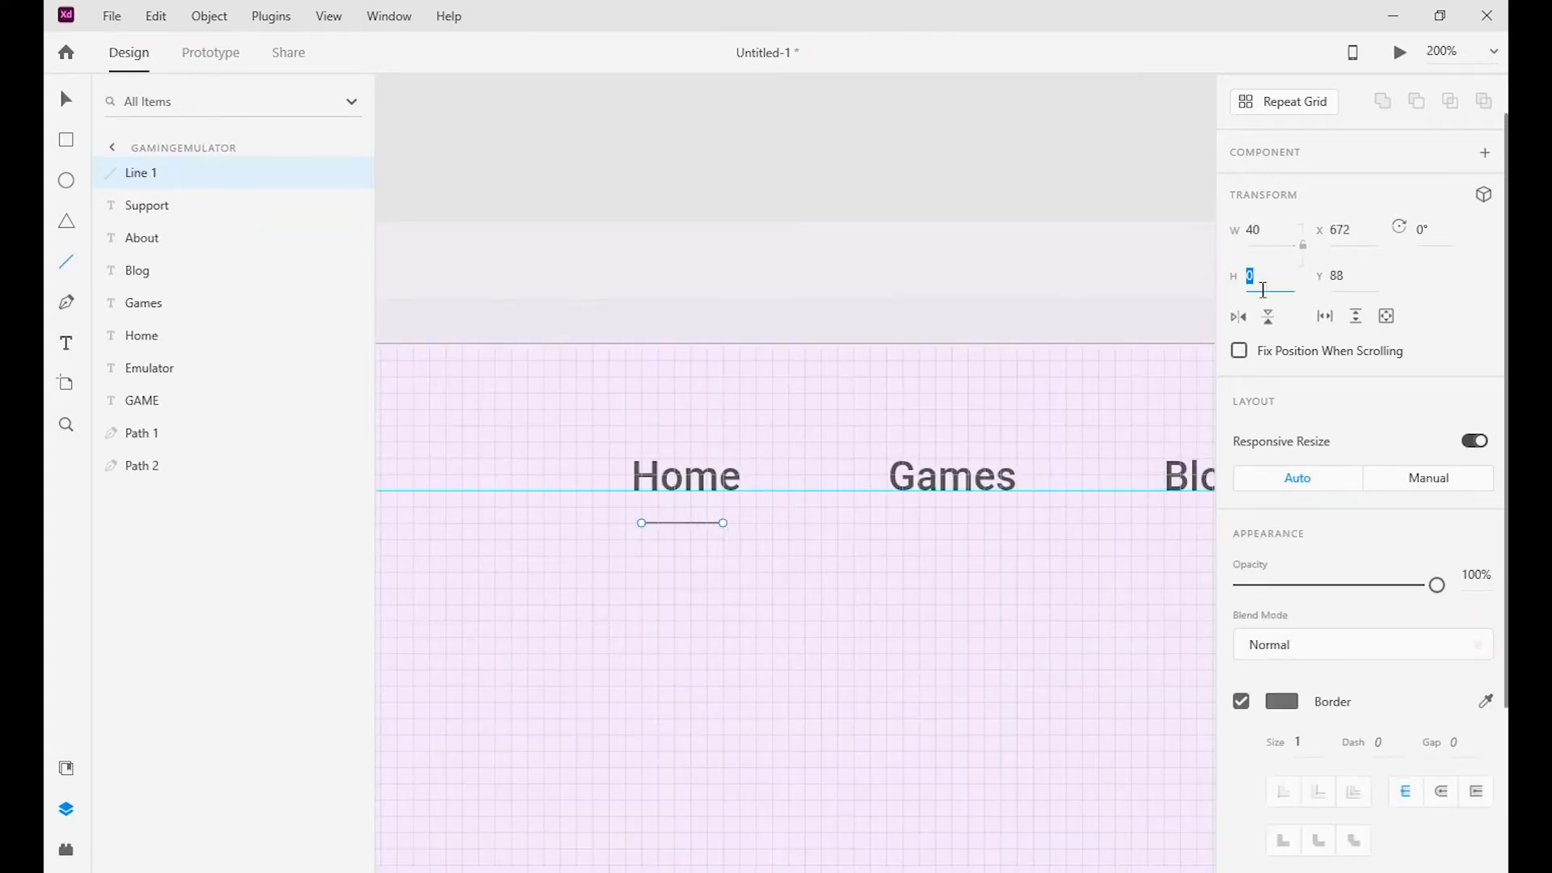
scroll(1304, 519, down, 3)
click(1303, 520)
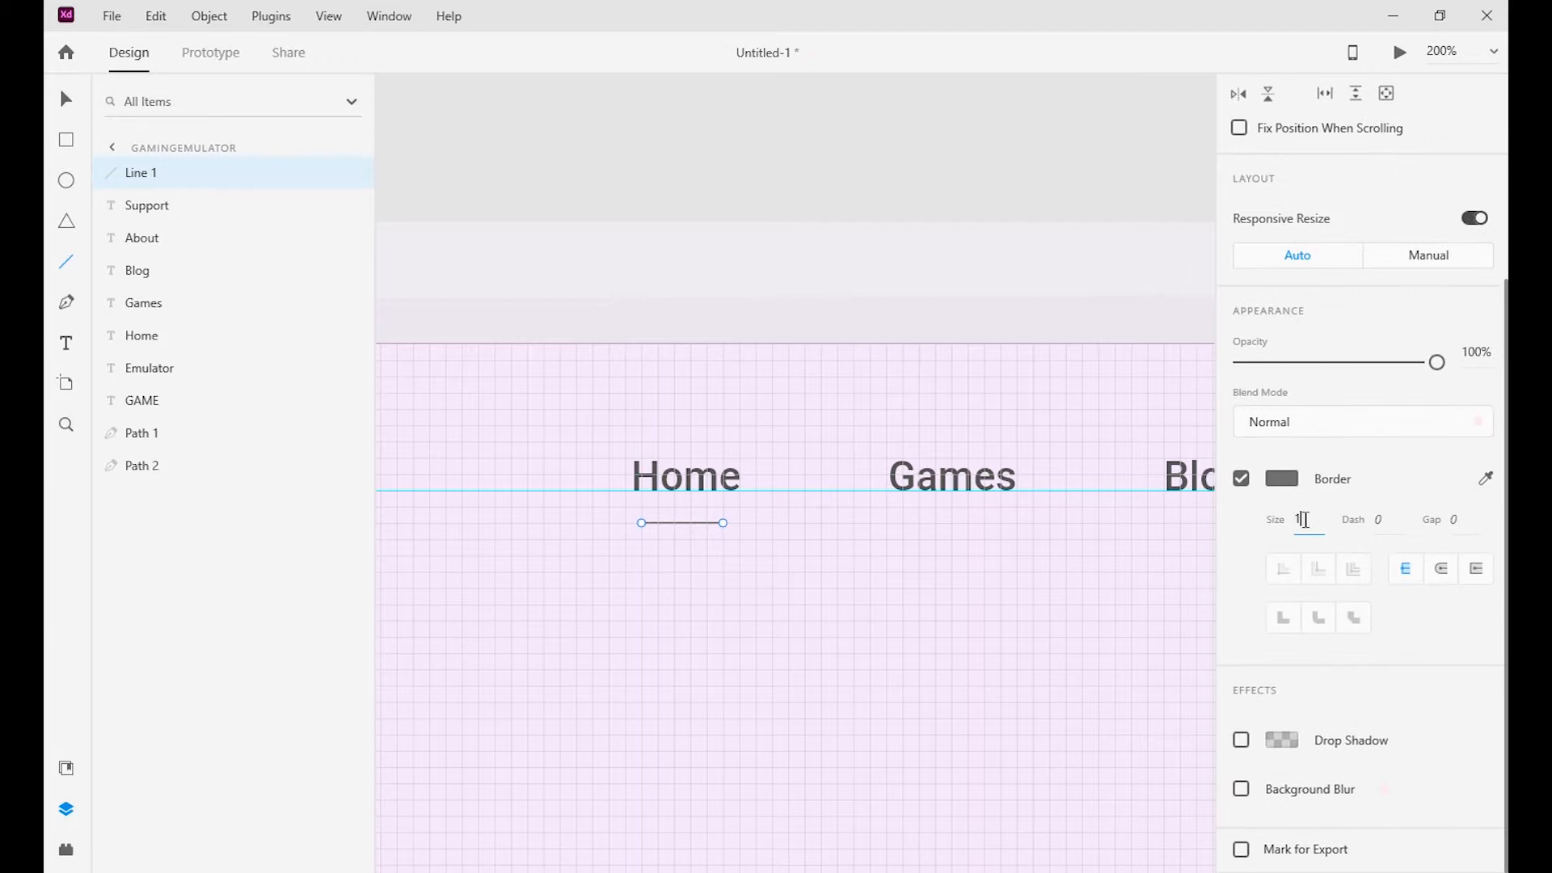
Step: Colour the line under Home violet-blue and save that colour as a swatch
click(1281, 479)
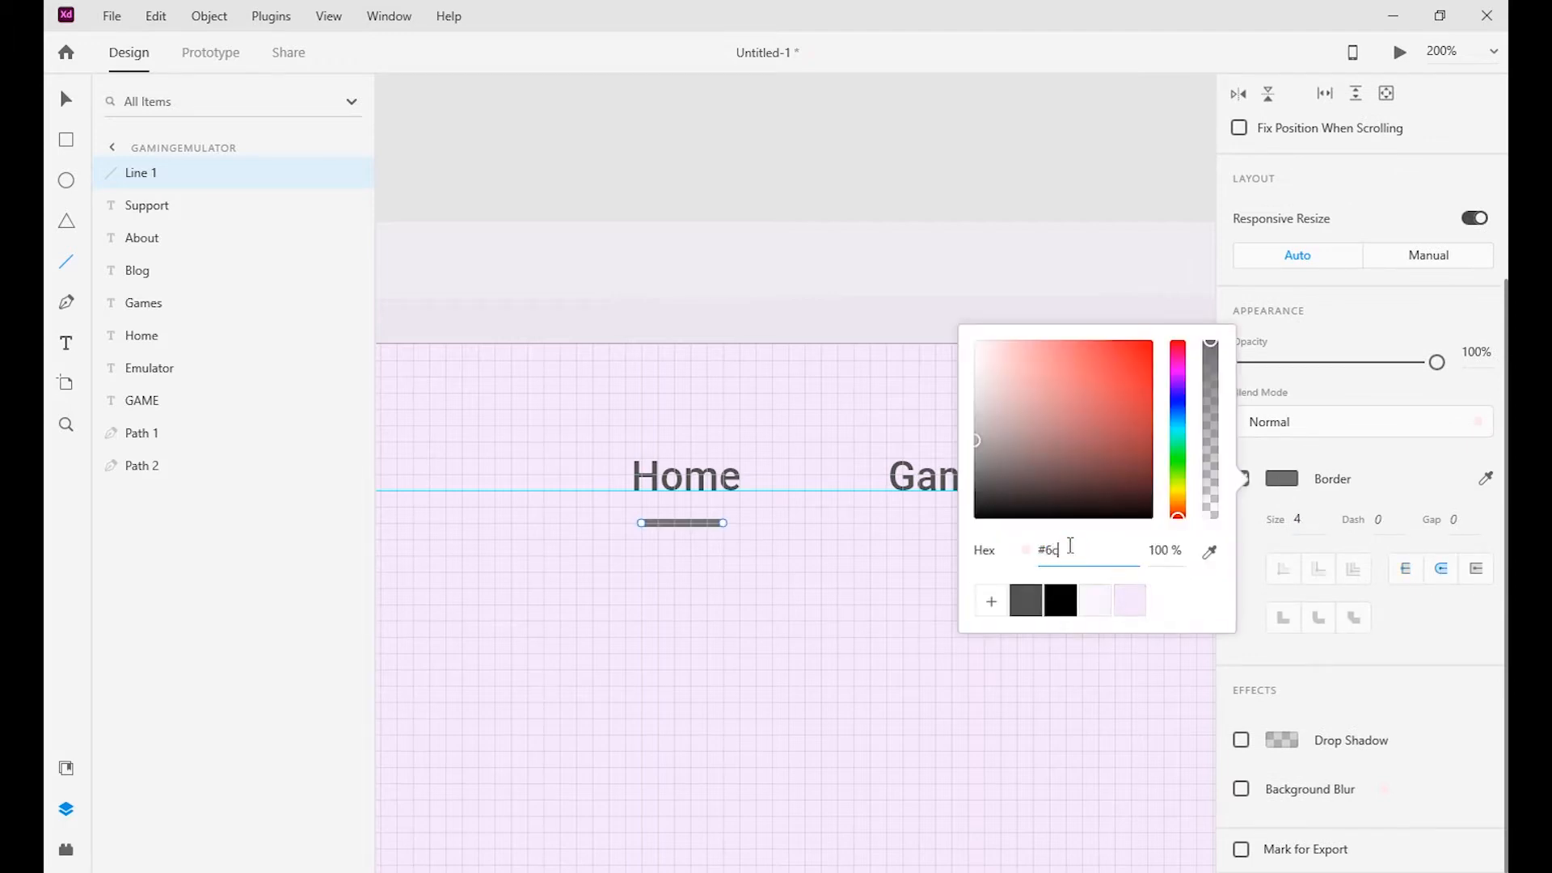
key(Return)
click(991, 601)
click(1283, 293)
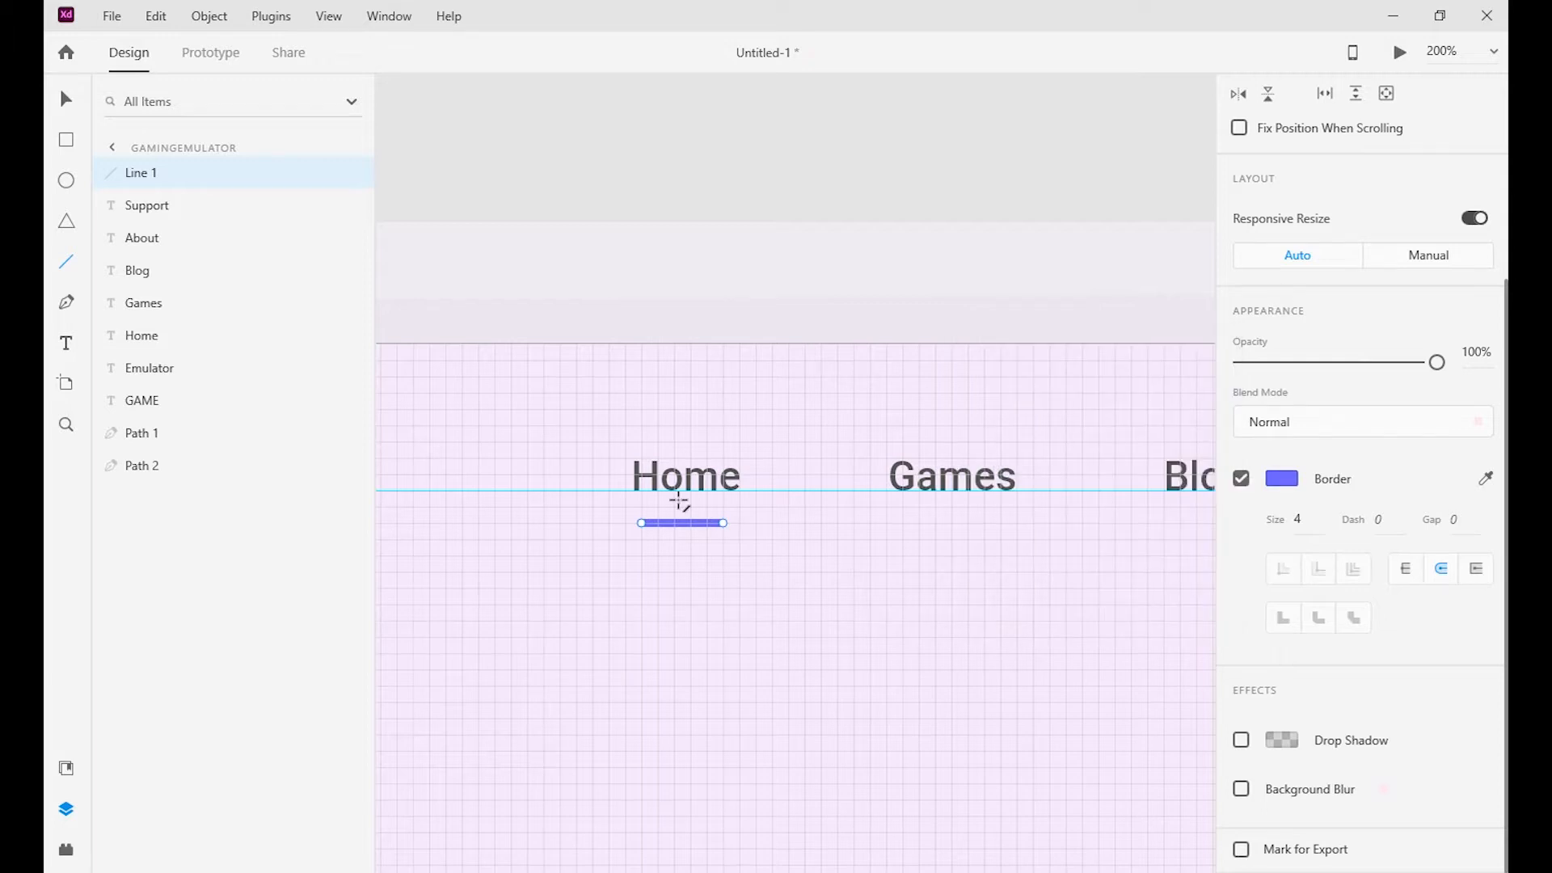
Step: Draw a circle about 97 px in diameter at the header's right end and remove its border
scroll(717, 518, down, 4)
scroll(711, 474, up, 3)
click(69, 185)
mouse_move(830, 398)
mouse_down()
mouse_move(919, 449)
mouse_move(946, 495)
mouse_up()
click(1241, 551)
Step: Fill the header circle with a diagonal linear gradient from white at the upper right to violet-blue at the lower left
click(1283, 530)
click(1051, 382)
click(1031, 419)
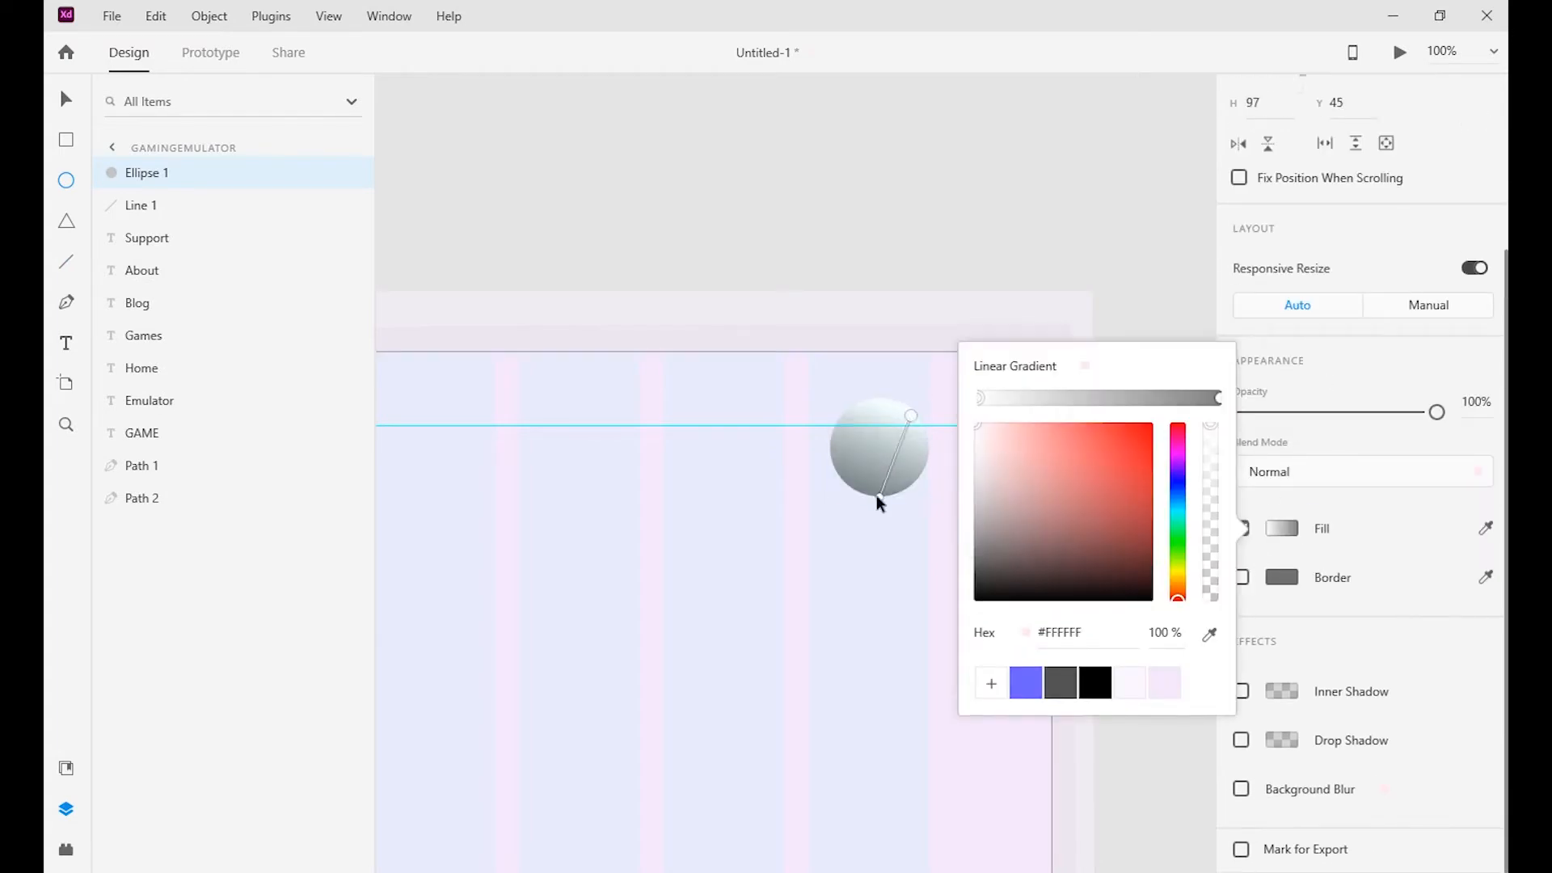
drag(878, 497, 843, 477)
click(1027, 684)
click(981, 399)
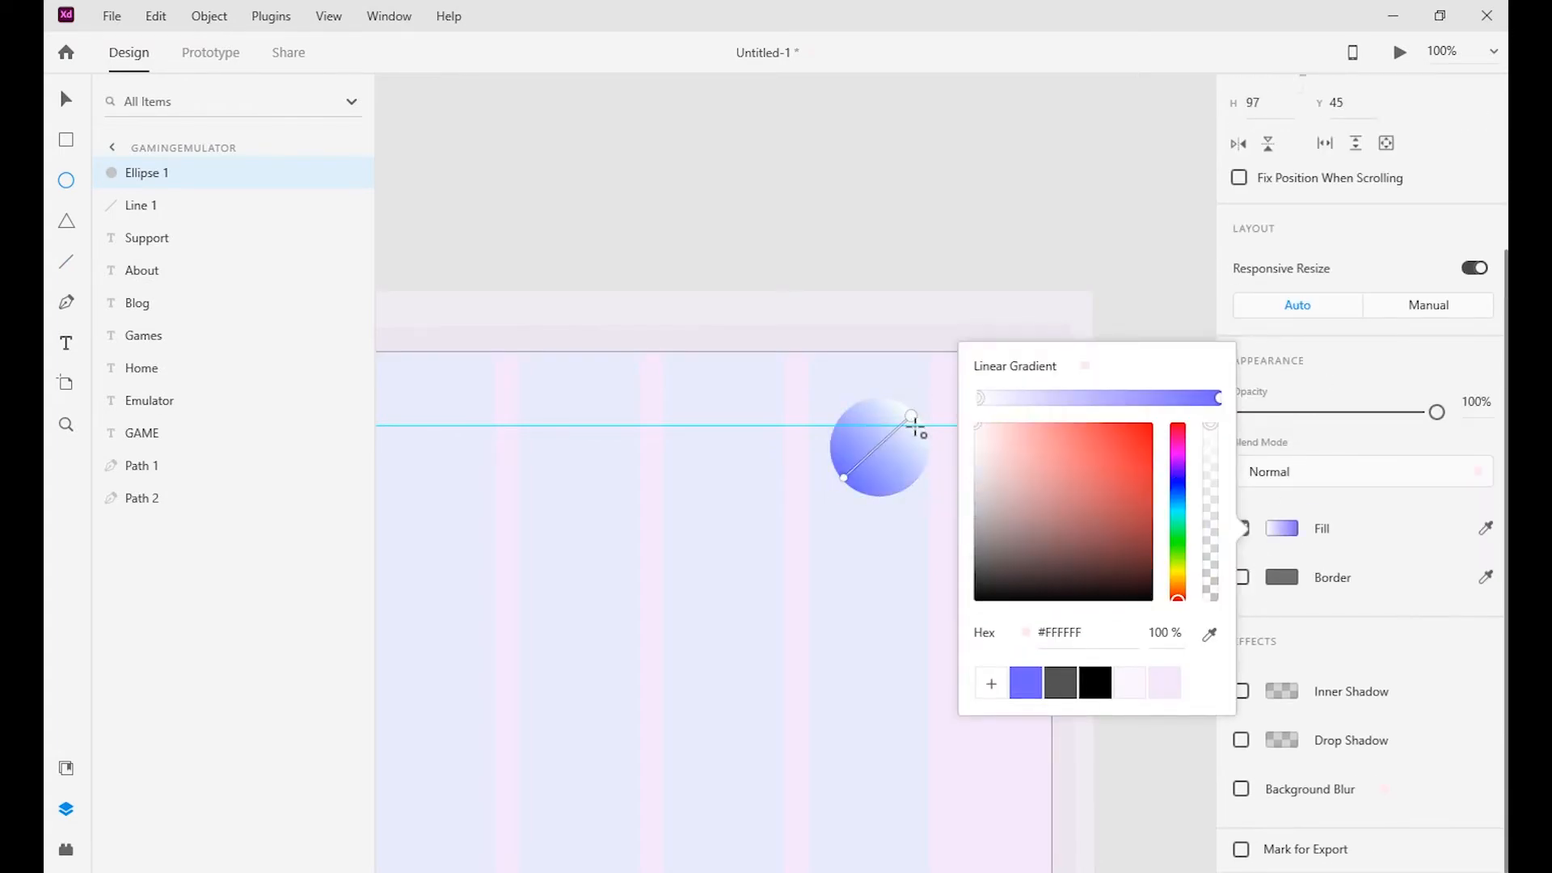
drag(912, 416, 943, 391)
click(1272, 343)
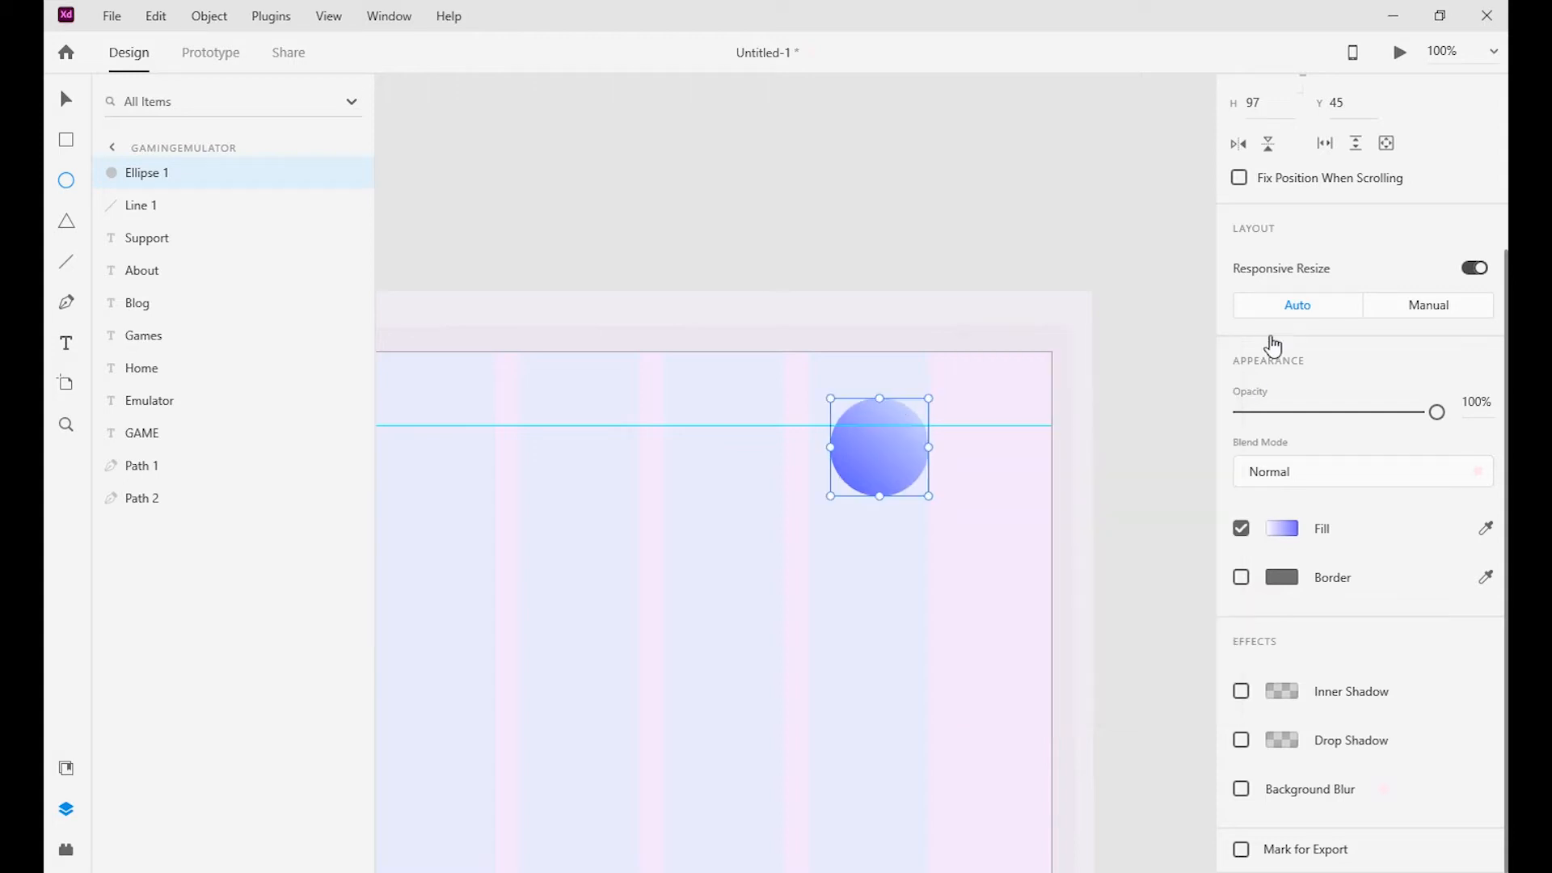
Step: Resize the gradient circle to 50 px in diameter, then reduce it to 48 px
scroll(1267, 315, up, 3)
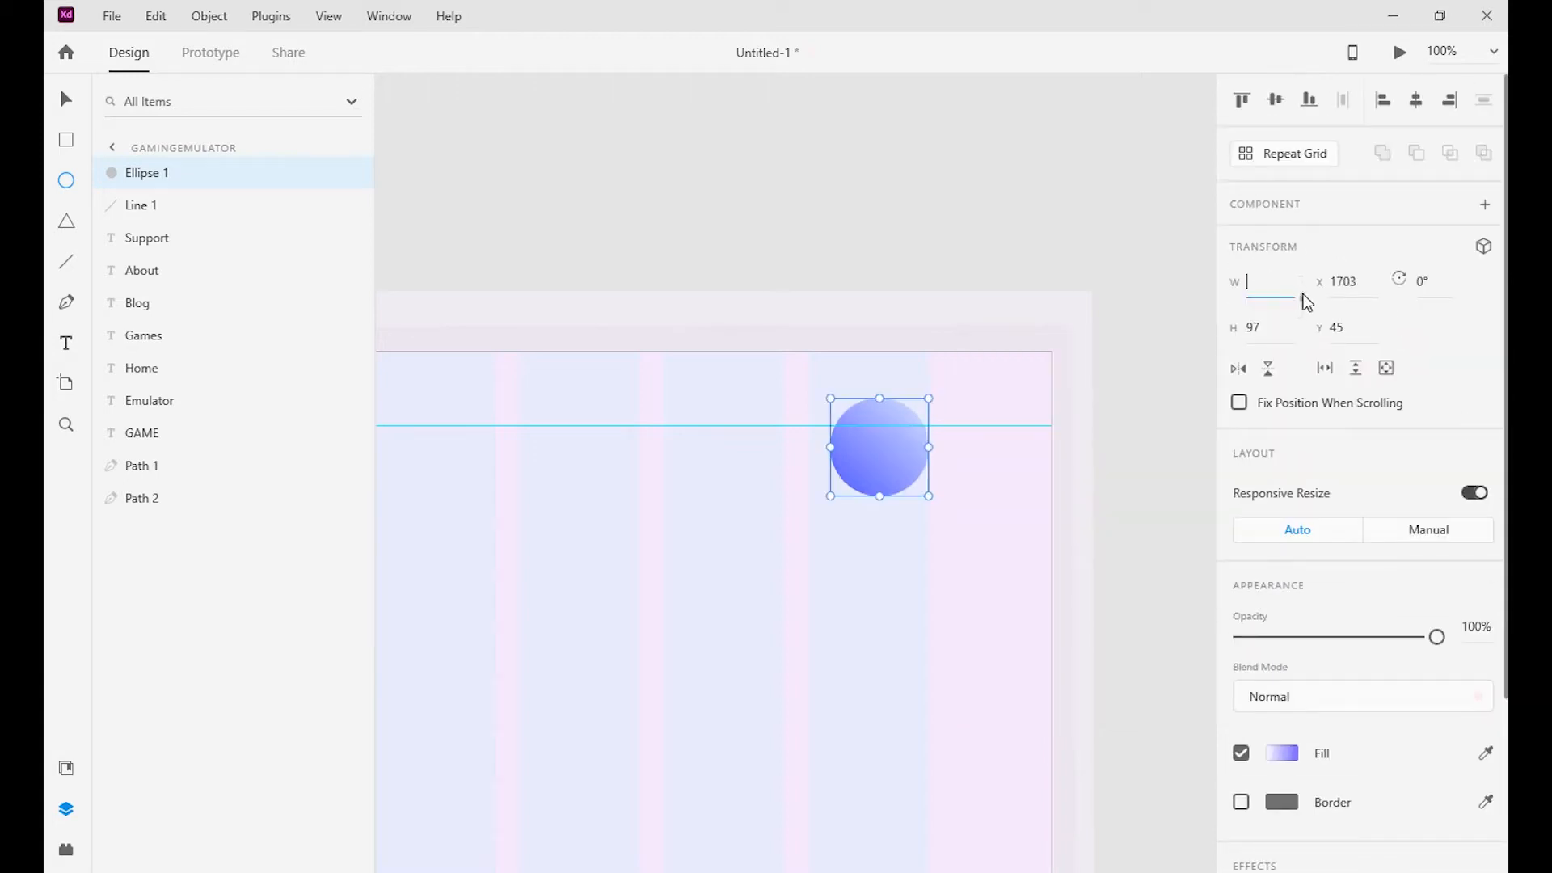
text(50)
key(Return)
key(v)
key(ctrl+equal)
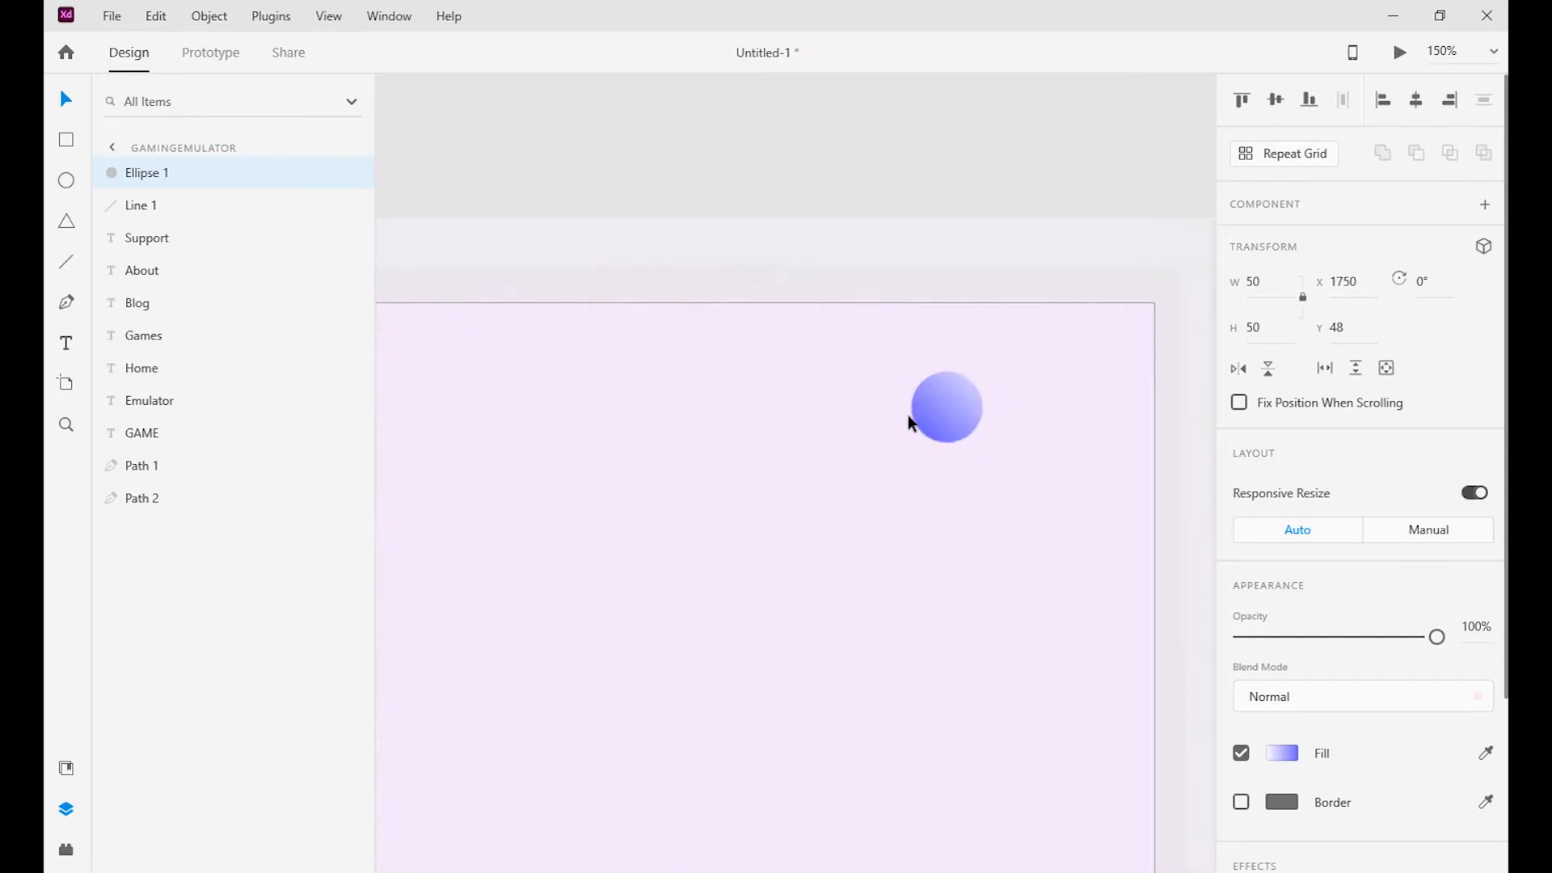
click(1024, 369)
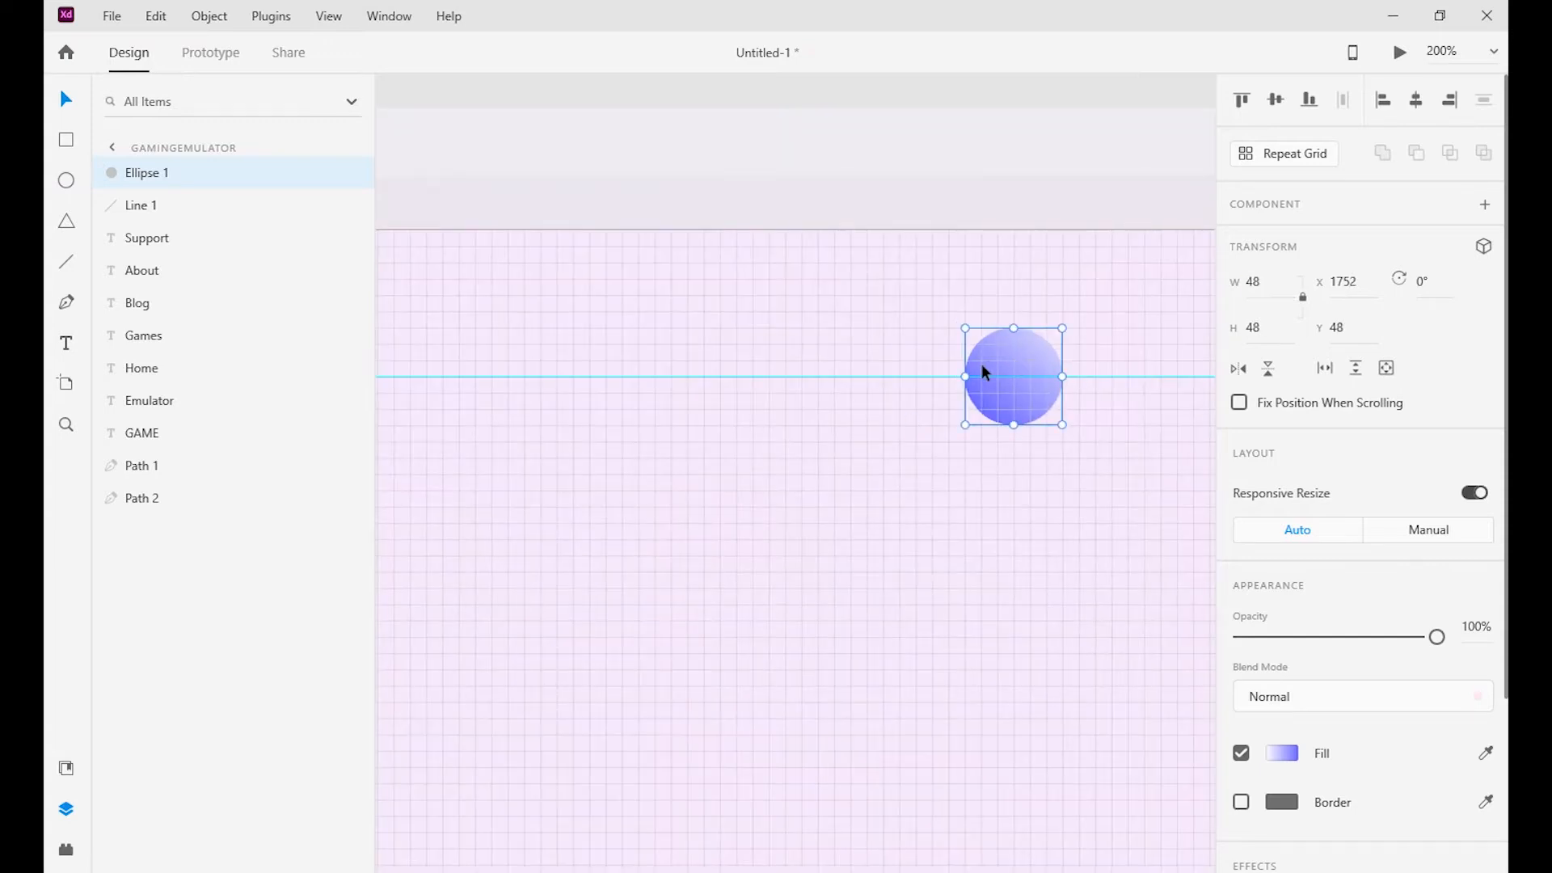
Step: Import download-solid.svg from the TutorialFiles folder on the Desktop
click(109, 15)
click(191, 427)
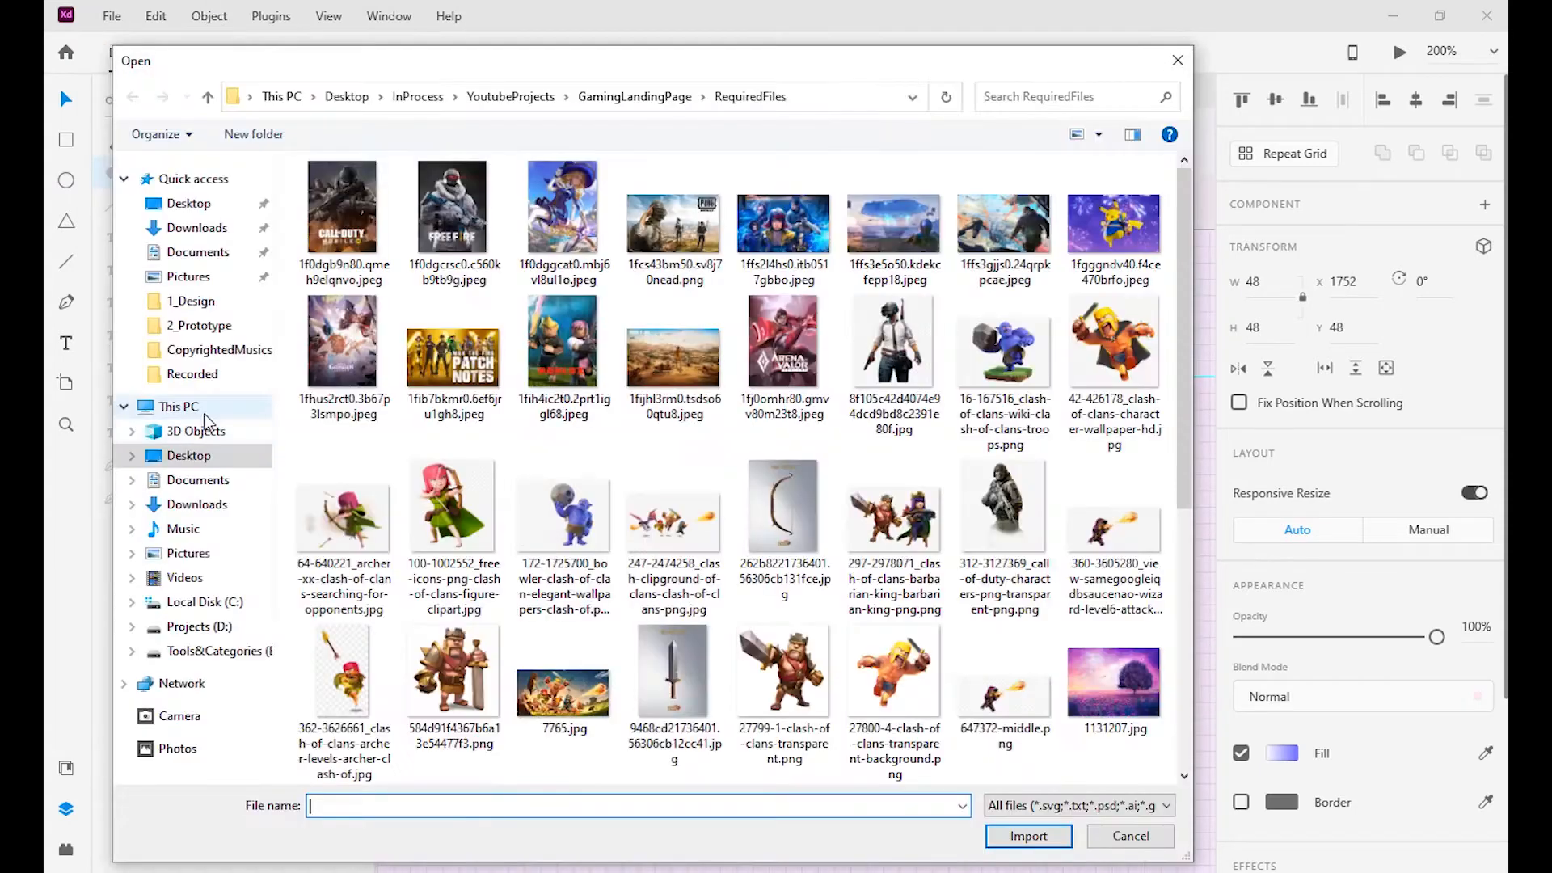
click(191, 204)
double_click(658, 267)
click(790, 368)
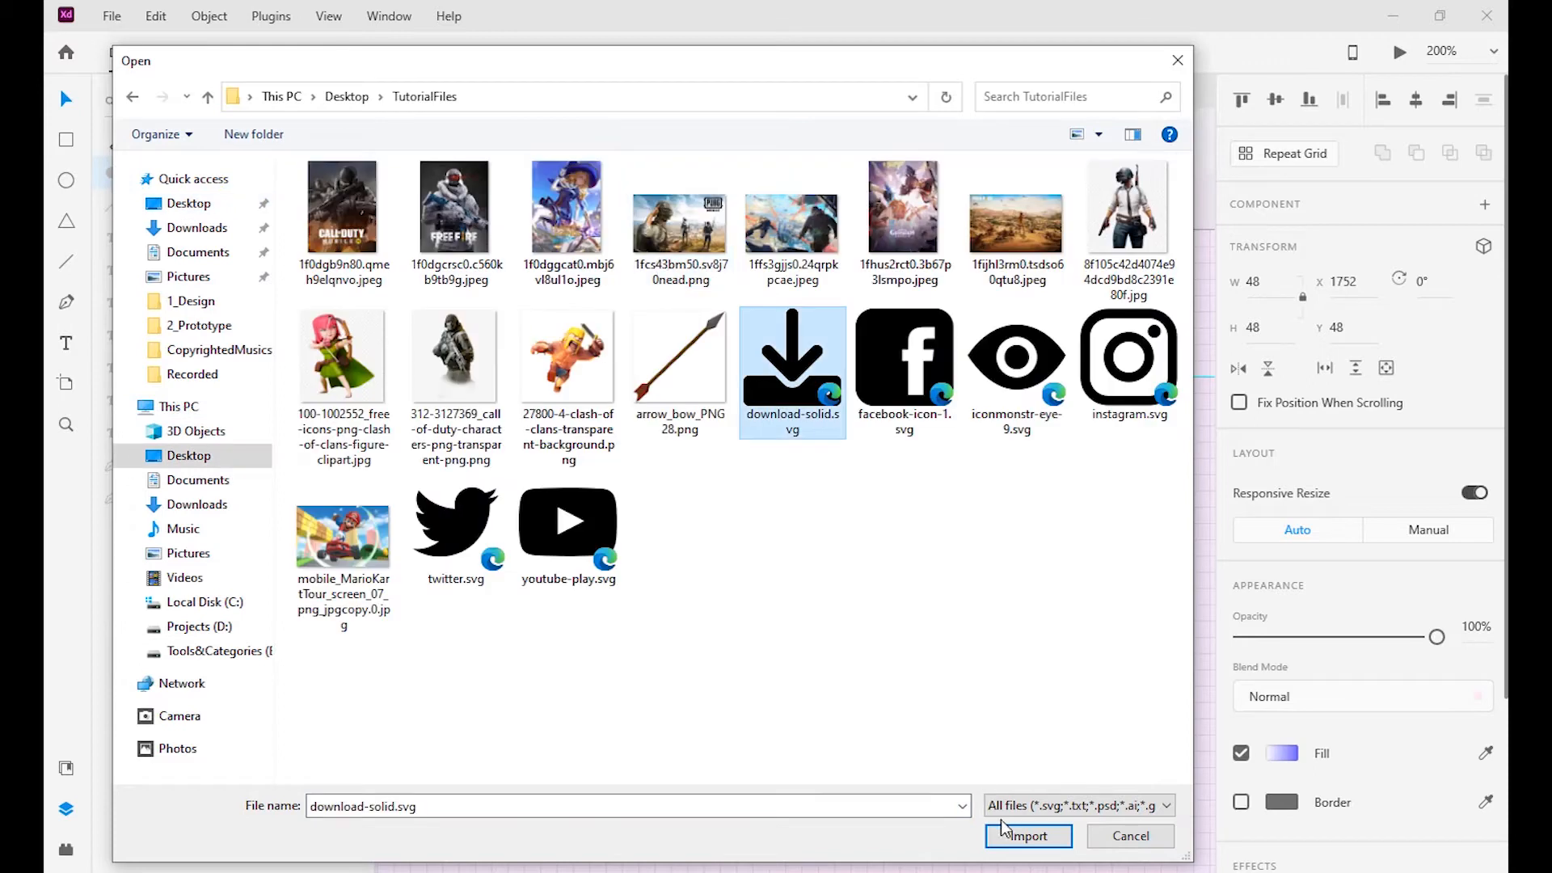
click(1020, 836)
Step: Fill the download icon white and set its width to 20
click(1278, 756)
click(1000, 622)
click(904, 569)
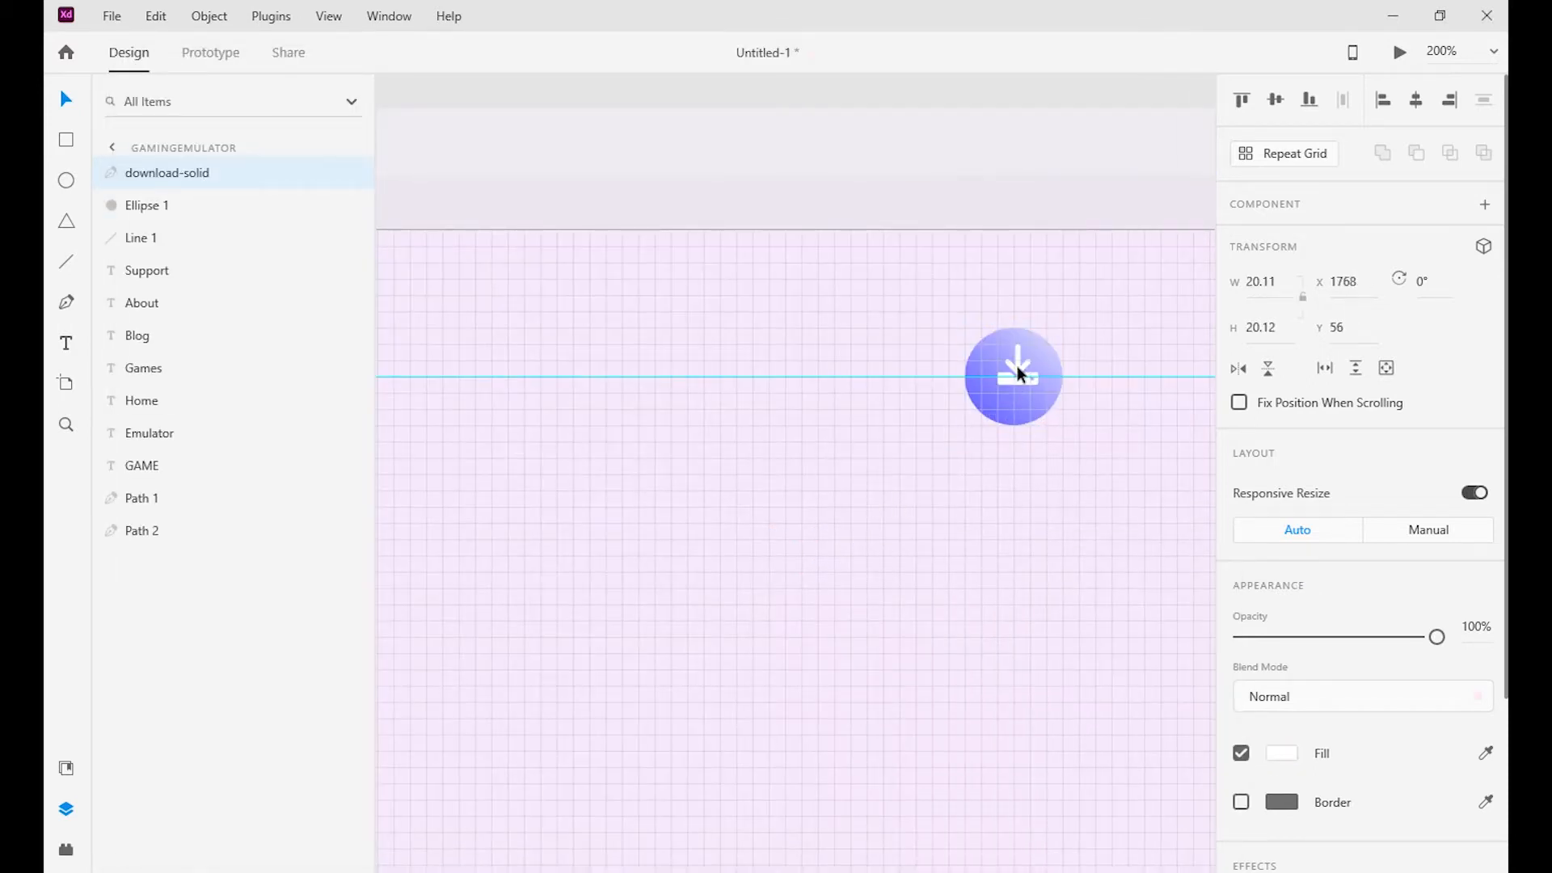
click(1281, 286)
text(20)
key(Return)
Step: Centre the download icon on the gradient circle
key(ctrl+equal)
drag(978, 380, 643, 445)
click(830, 368)
click(781, 392)
shift+click(830, 364)
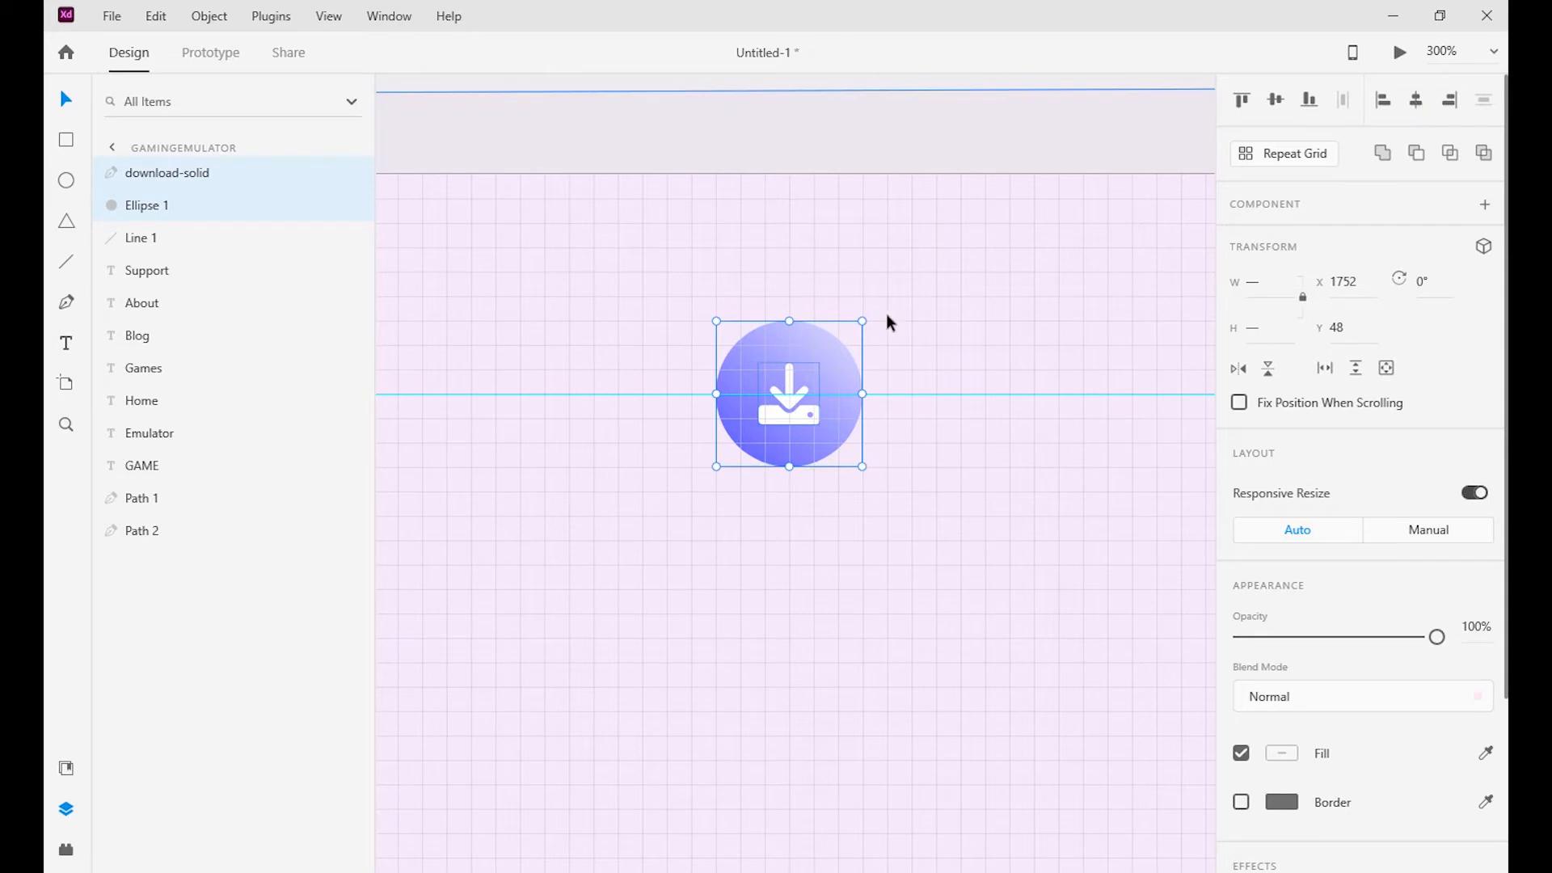
click(898, 419)
scroll(799, 448, down, 5)
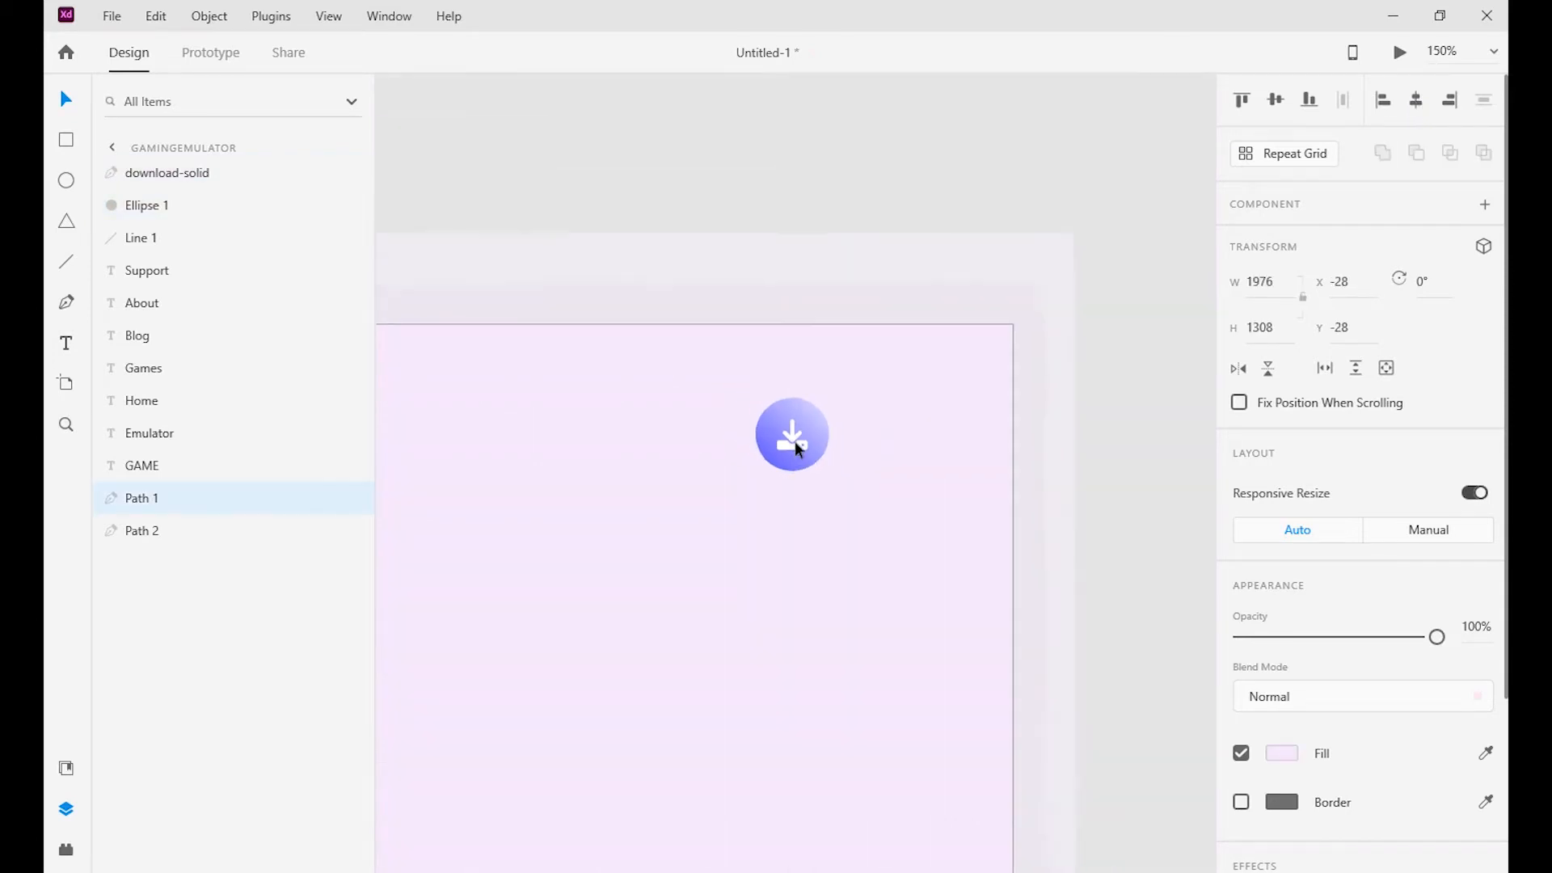
Step: Add the two-line heading "Make it Easy / to Play" below the logo, starting at the first layout column
key(ctrl+minus)
key(ctrl+minus)
drag(603, 599, 1012, 485)
key(ctrl+minus)
drag(875, 614, 880, 533)
scroll(650, 463, up, 2)
drag(650, 464, 838, 524)
click(397, 270)
click(66, 348)
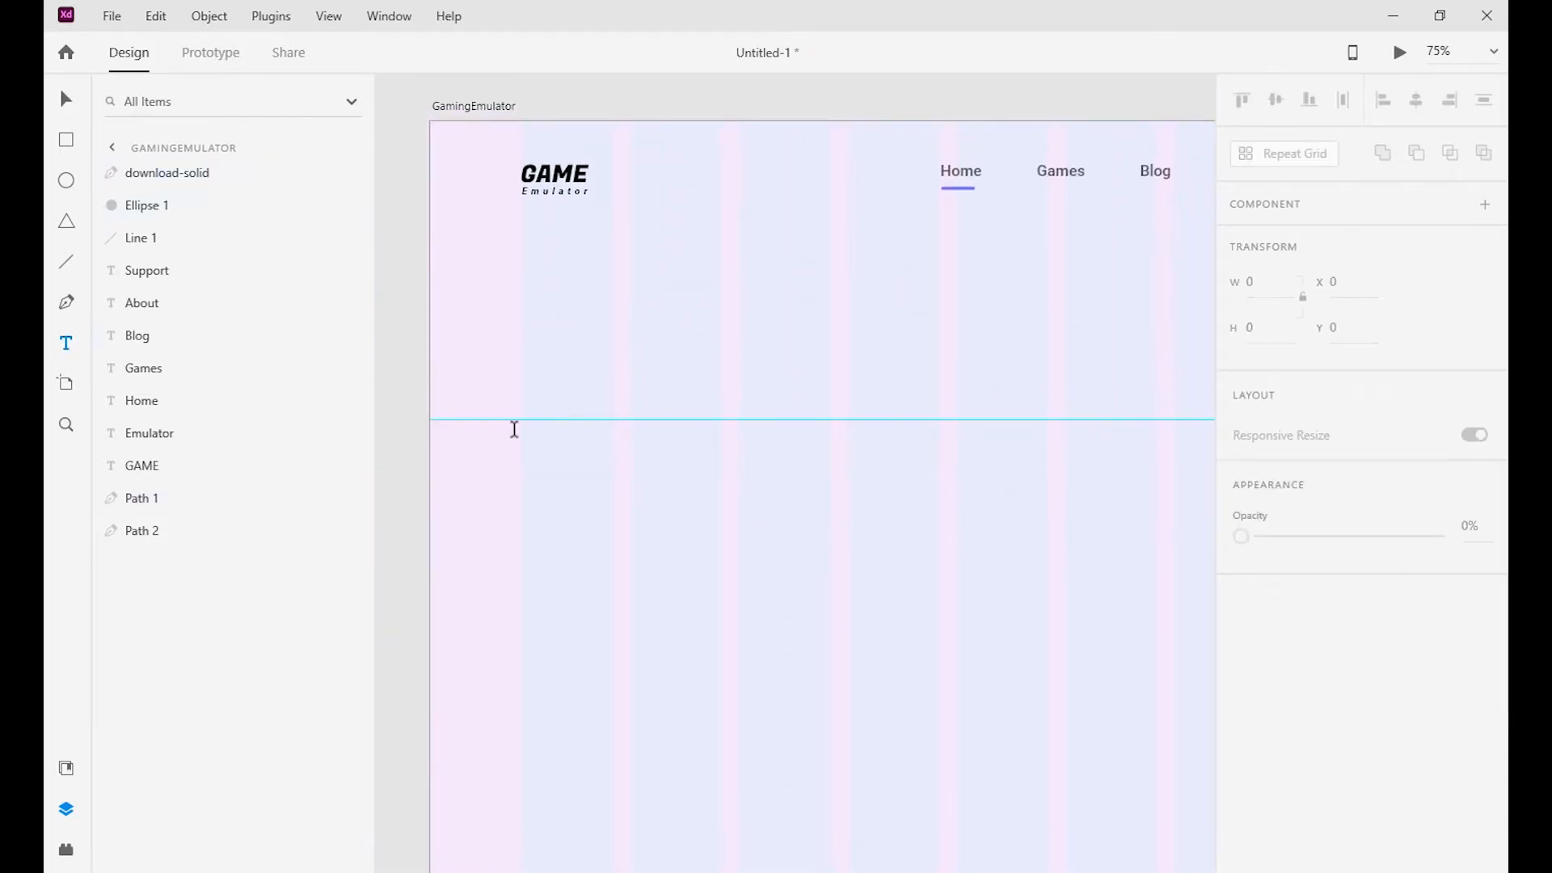
click(524, 412)
text(Make it Easy)
key(Return)
text(to Play)
Step: Set the heading in Fugaz One at size 80 with line spacing 120
triple_click(547, 426)
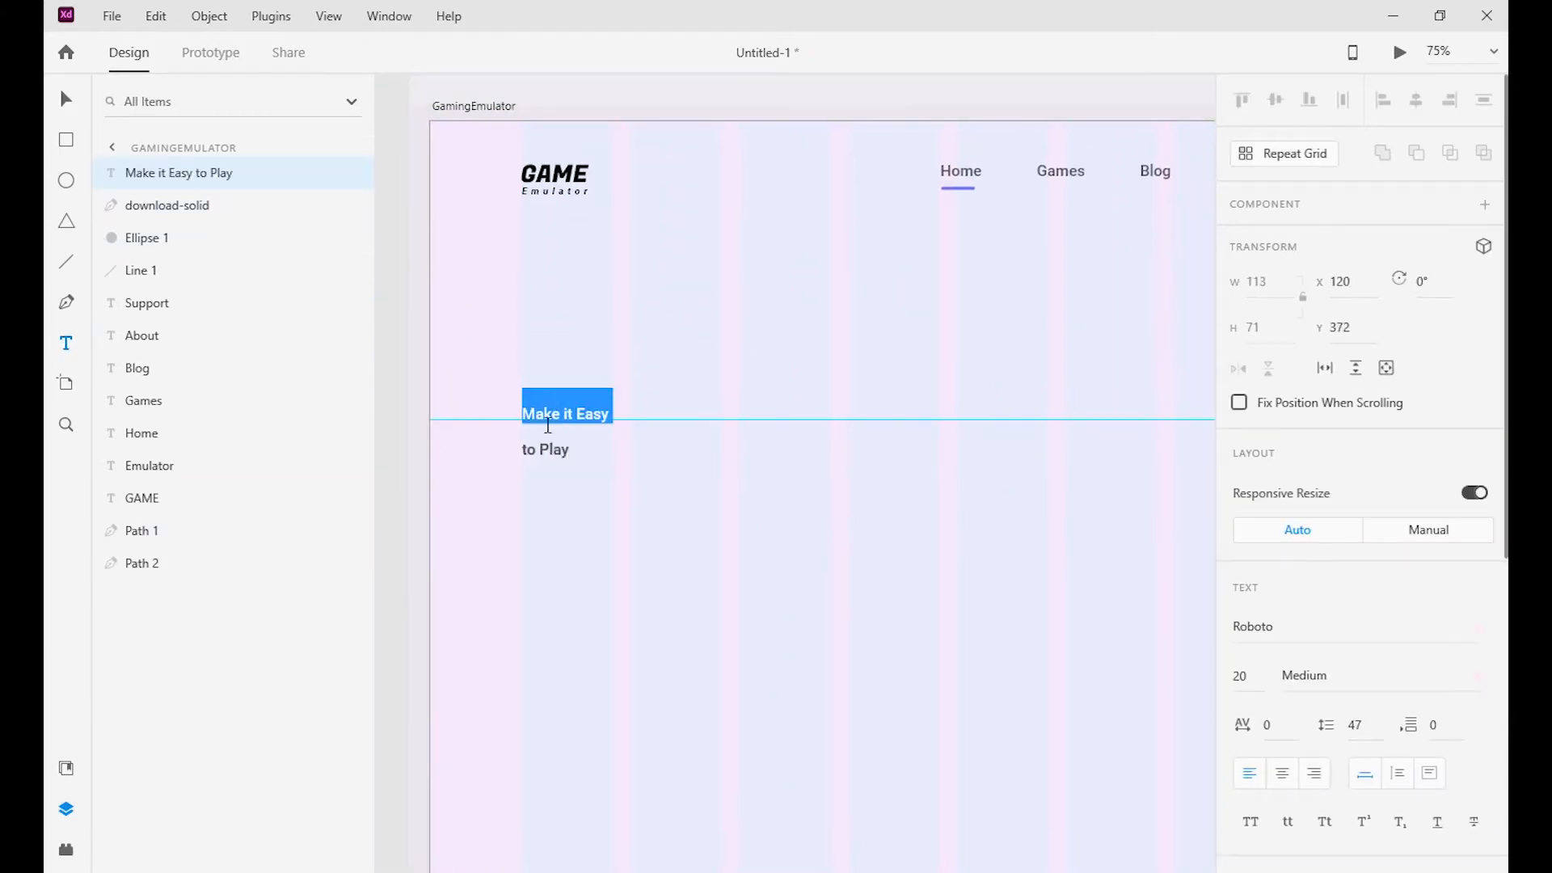
key(ctrl+a)
click(1265, 627)
text(Fu)
key(Return)
click(1245, 676)
text(80)
key(Return)
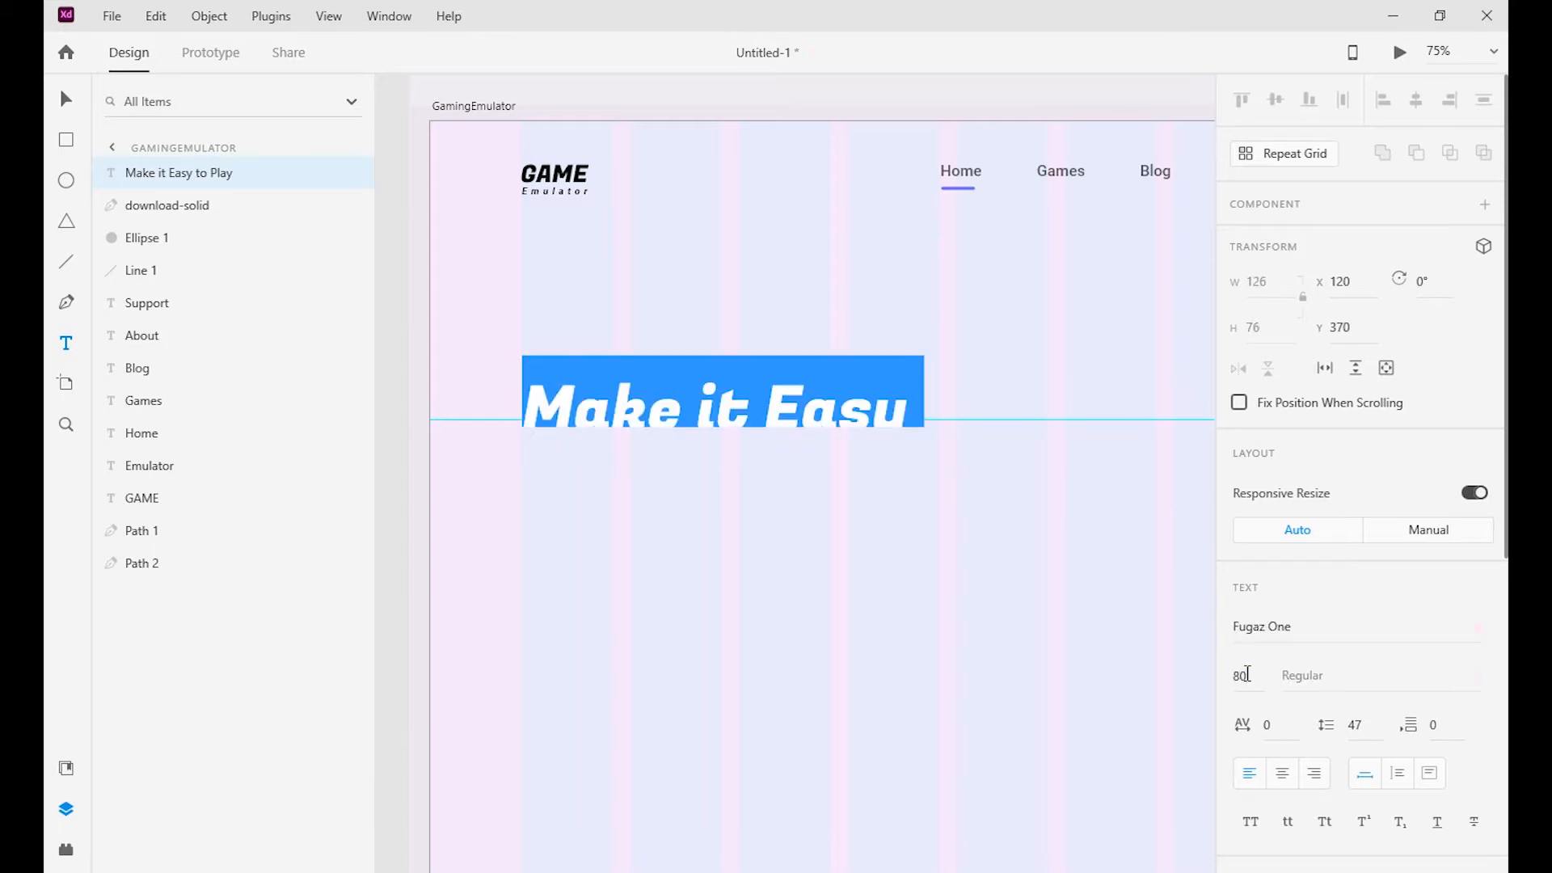
click(1366, 729)
key(Return)
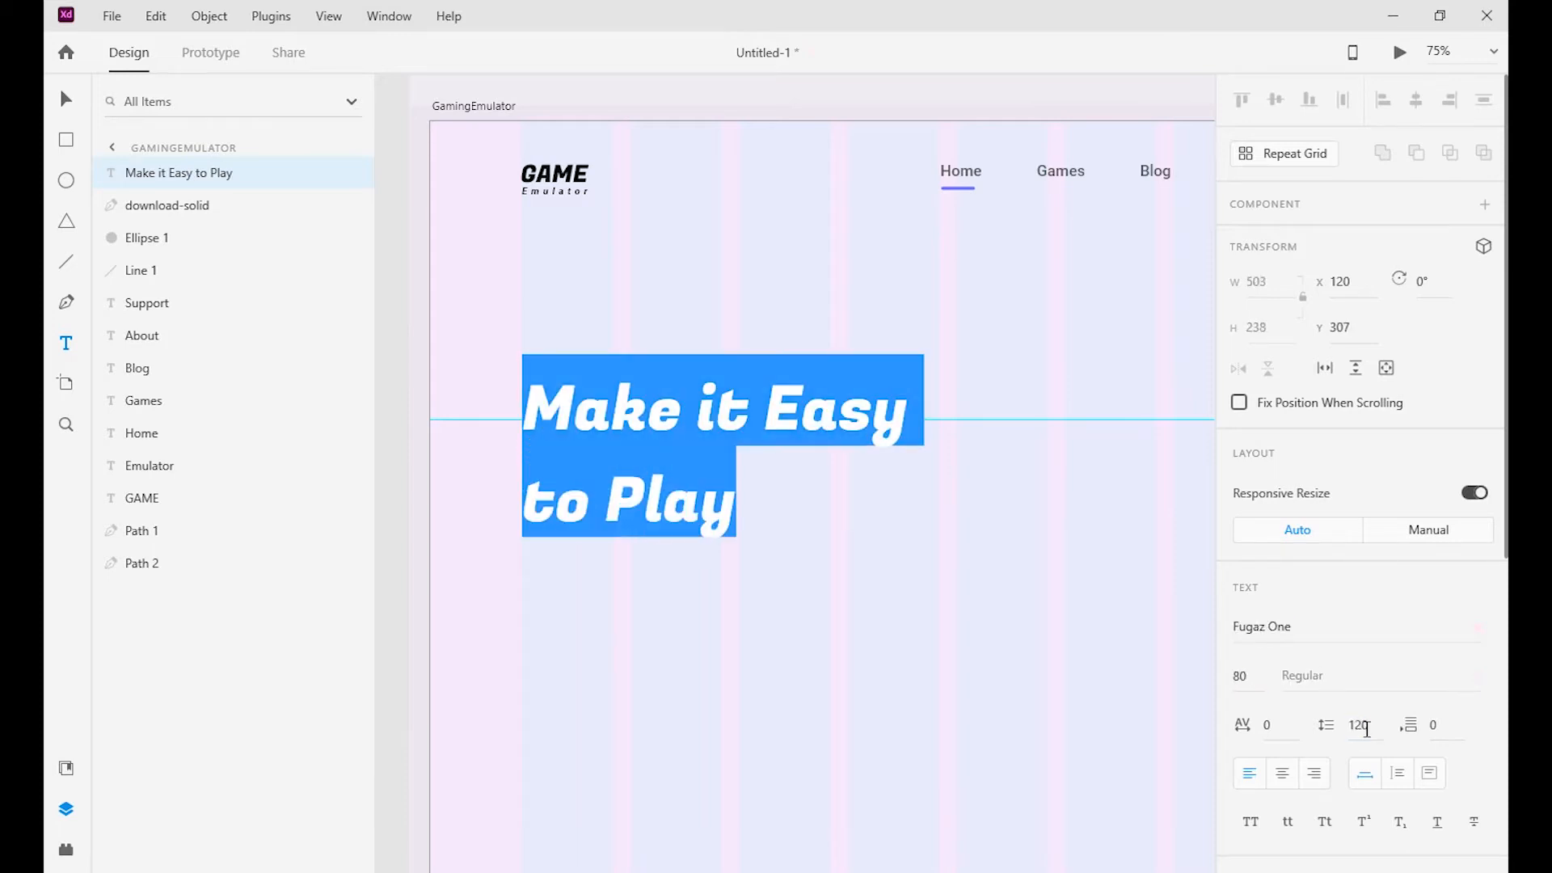
Step: Colour the heading text with the saved violet-blue swatch, #6C63FF
scroll(1344, 738, down, 5)
click(1280, 686)
click(1029, 808)
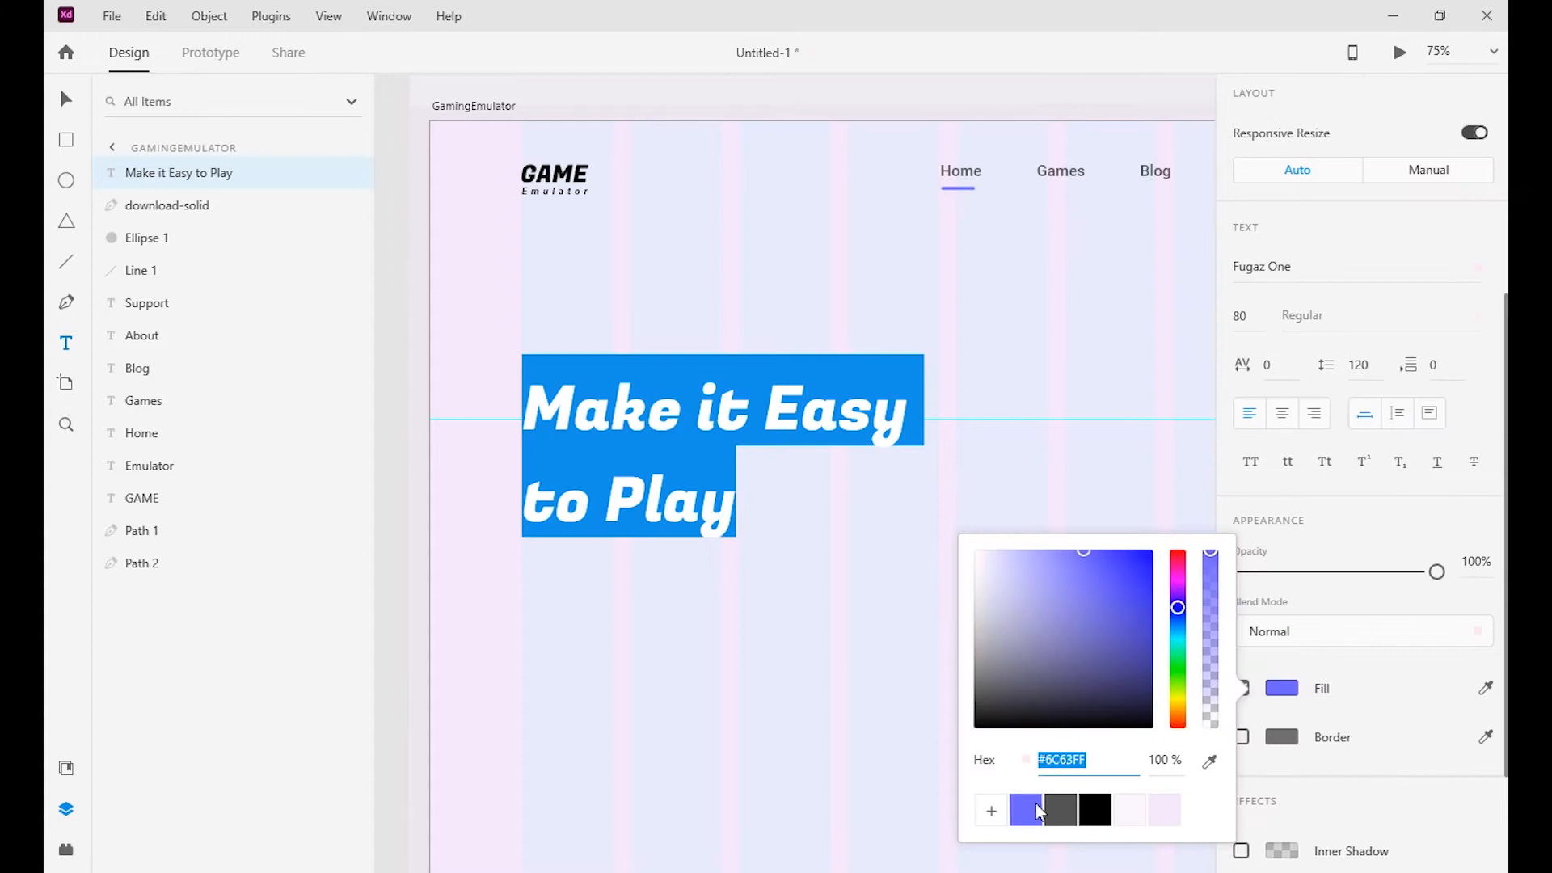
click(945, 440)
Step: Paste the grey "game emulator Landing Page Design in Adobe XD and Photoshop" description below the heading, left-aligned with it, and save its grey as a swatch
key(ctrl+apostrophe)
key(ctrl+1)
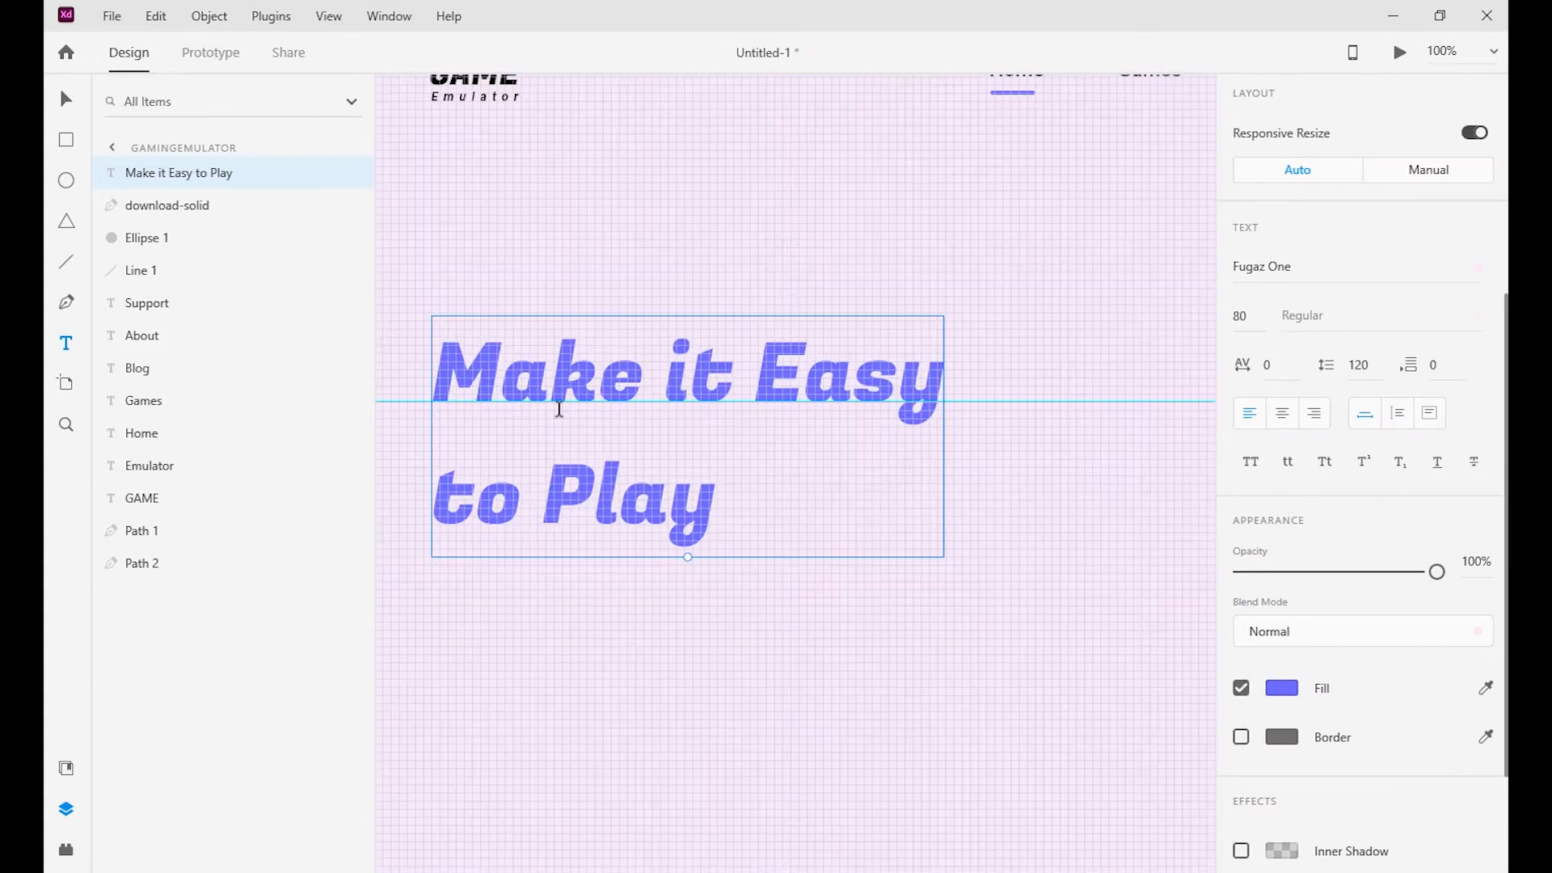
drag(614, 423, 799, 318)
key(Escape)
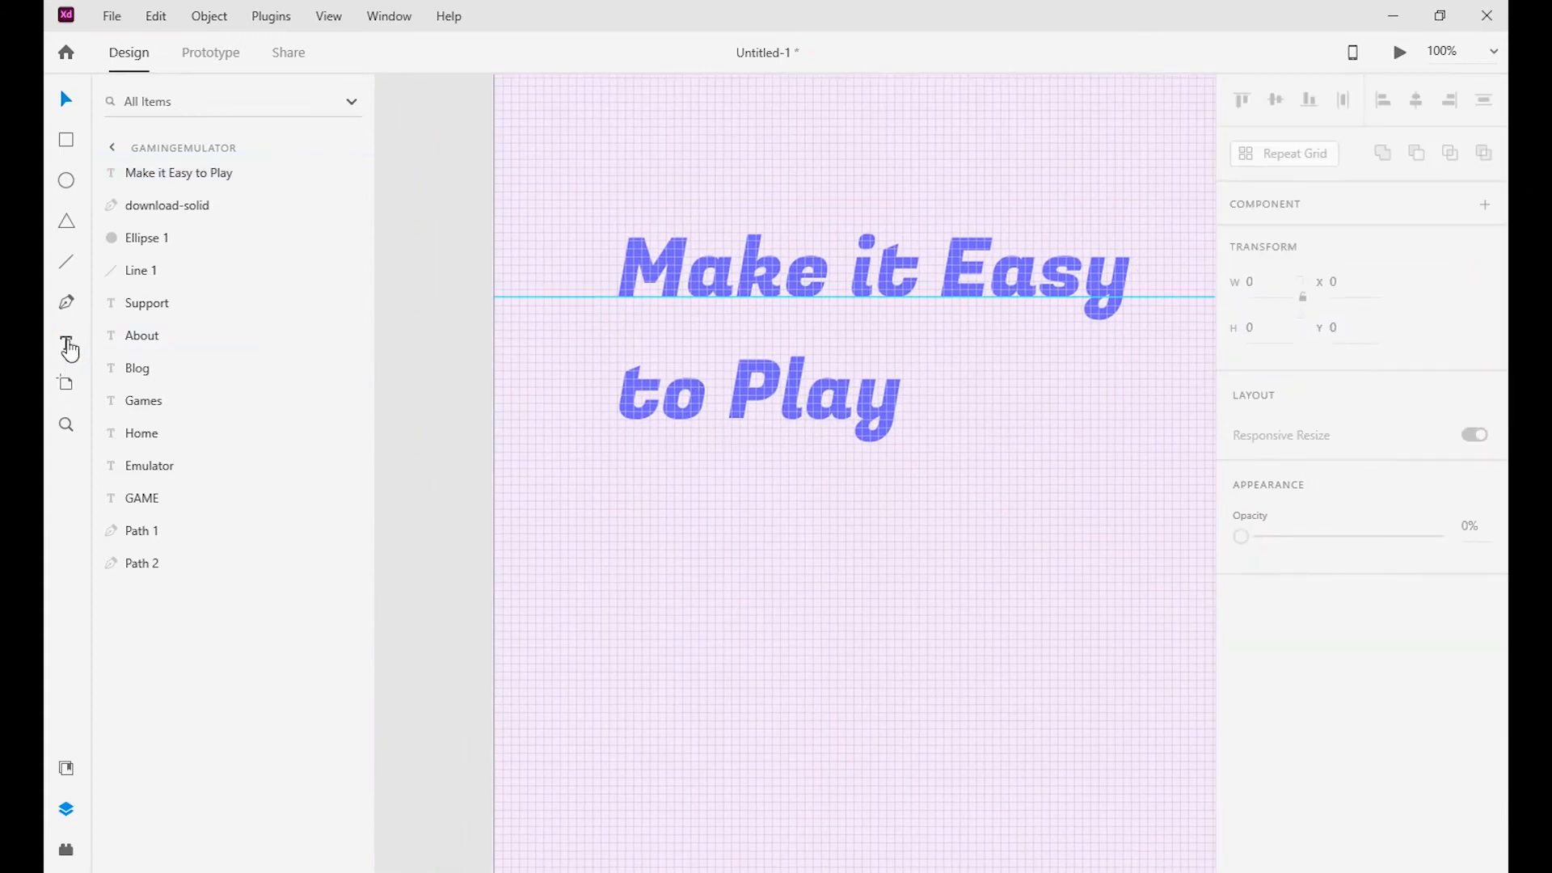
click(633, 504)
key(ctrl+v)
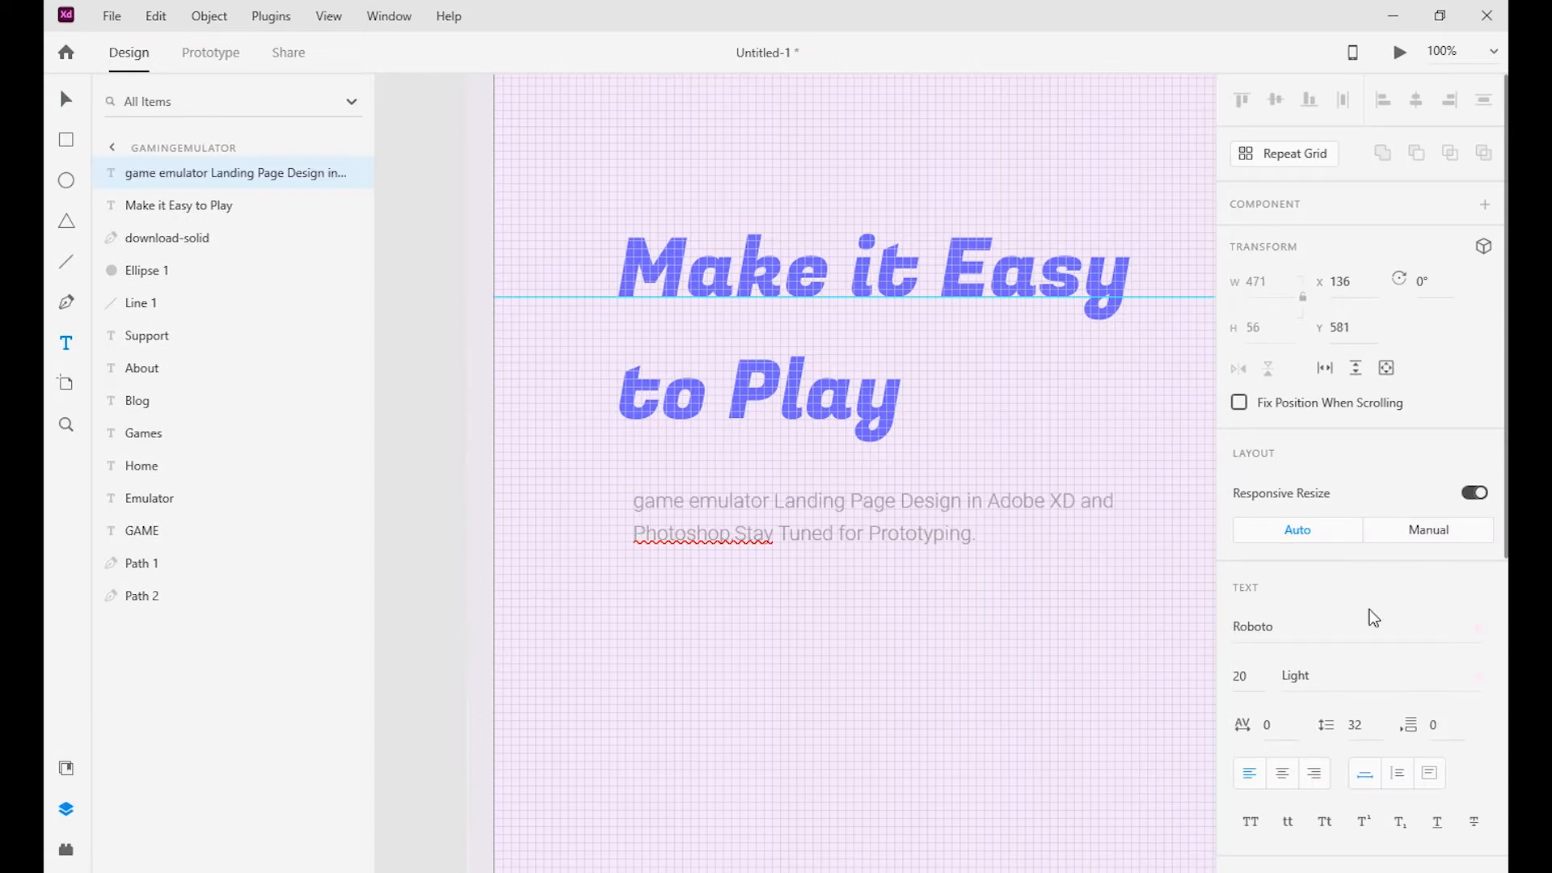
scroll(1276, 395, down, 3)
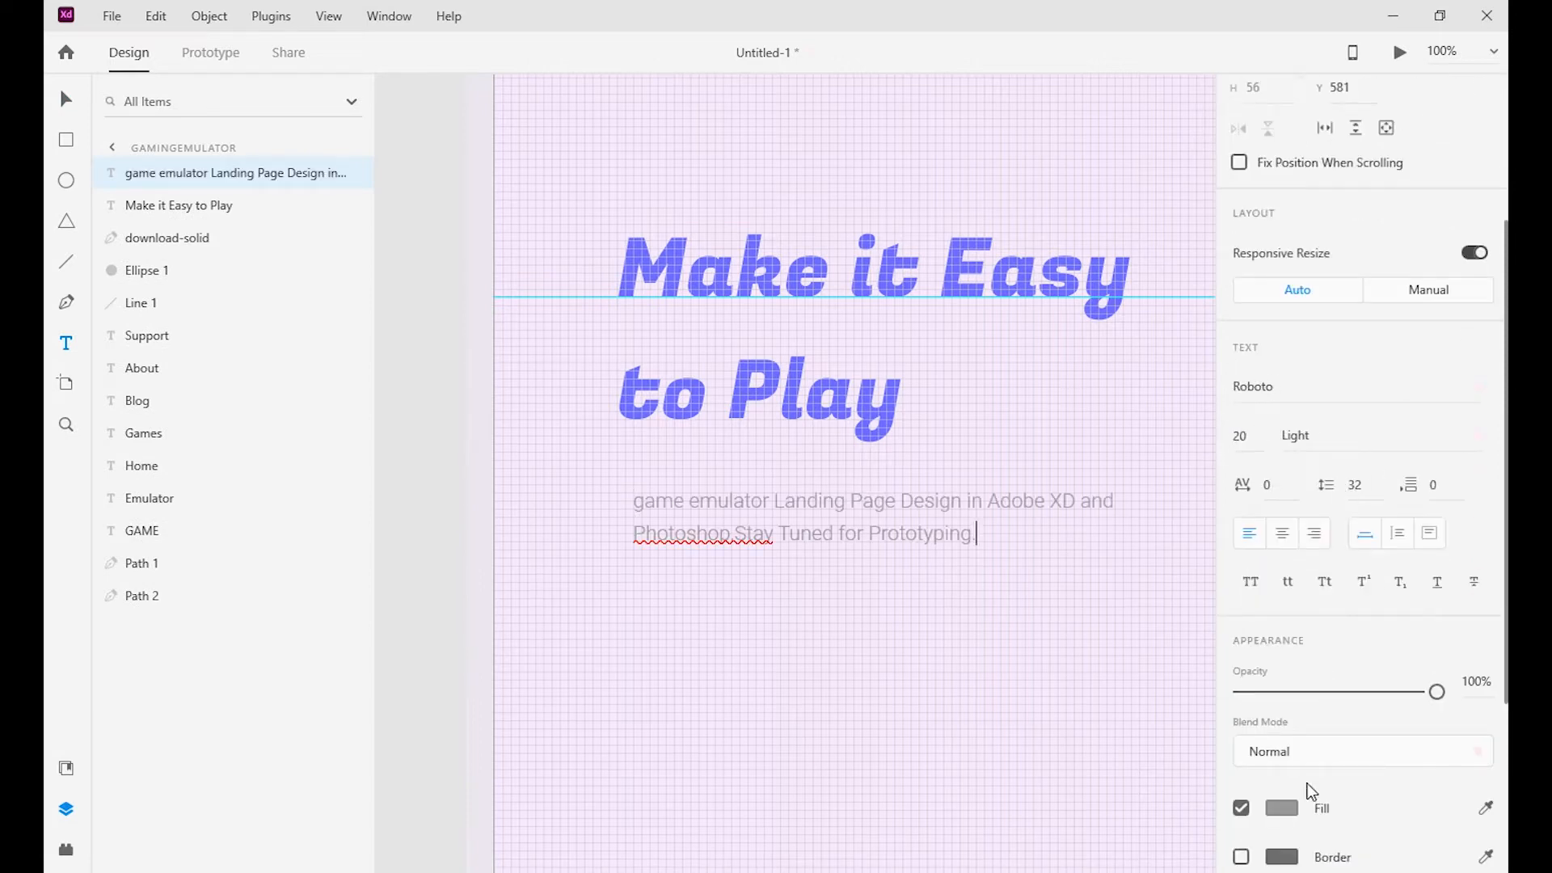
click(1282, 809)
click(1300, 608)
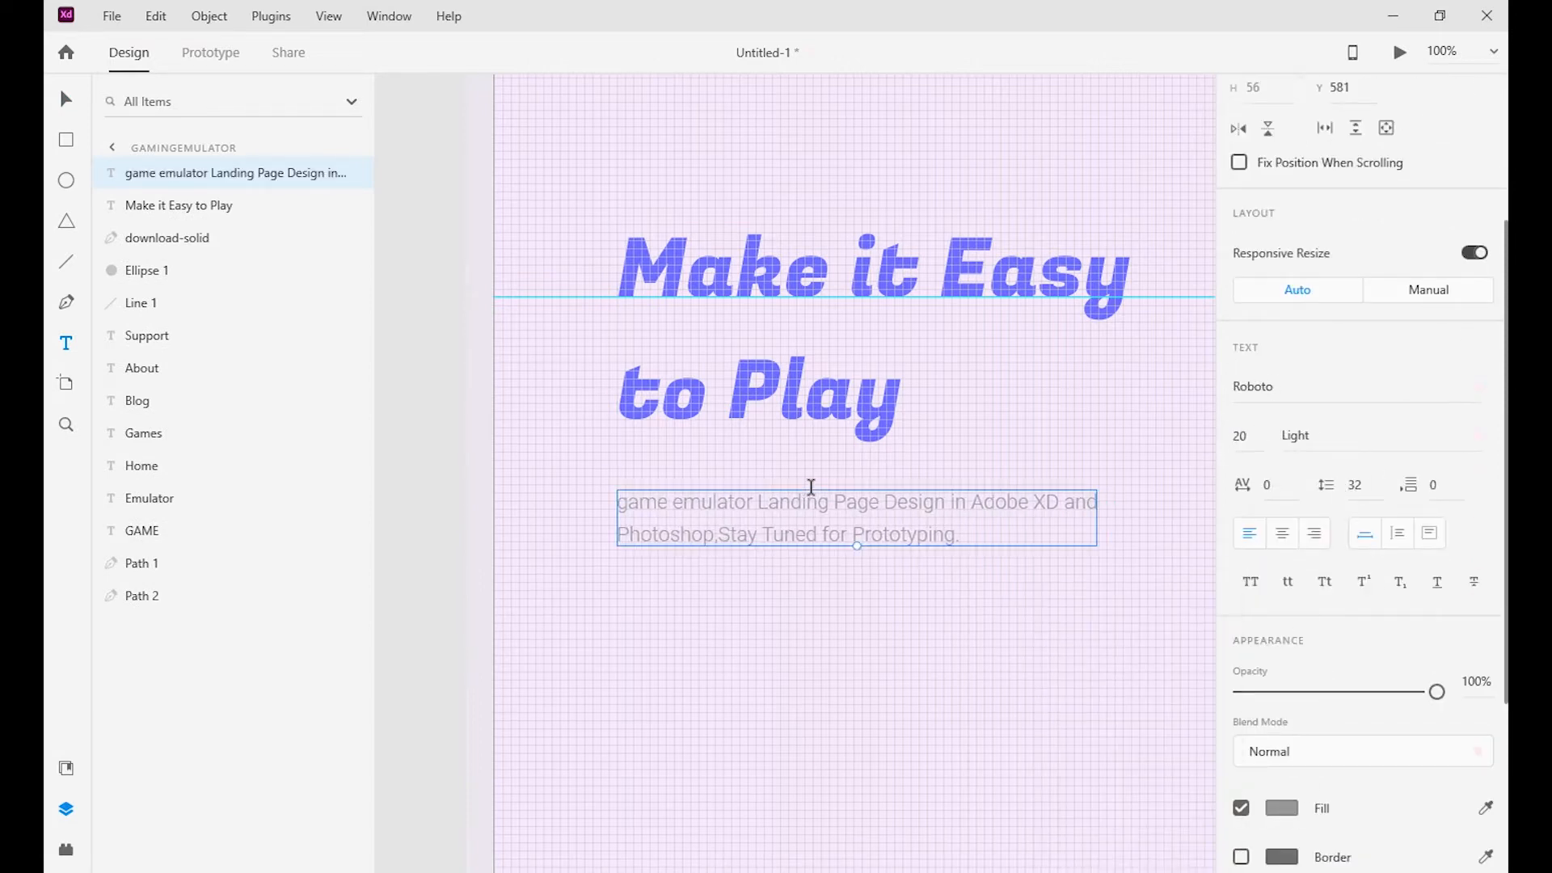
Step: Draw a borderless button rectangle about 232 by 56 px below the description and fill it with #6C63FF
click(66, 141)
drag(624, 599, 862, 654)
click(1282, 564)
click(1077, 693)
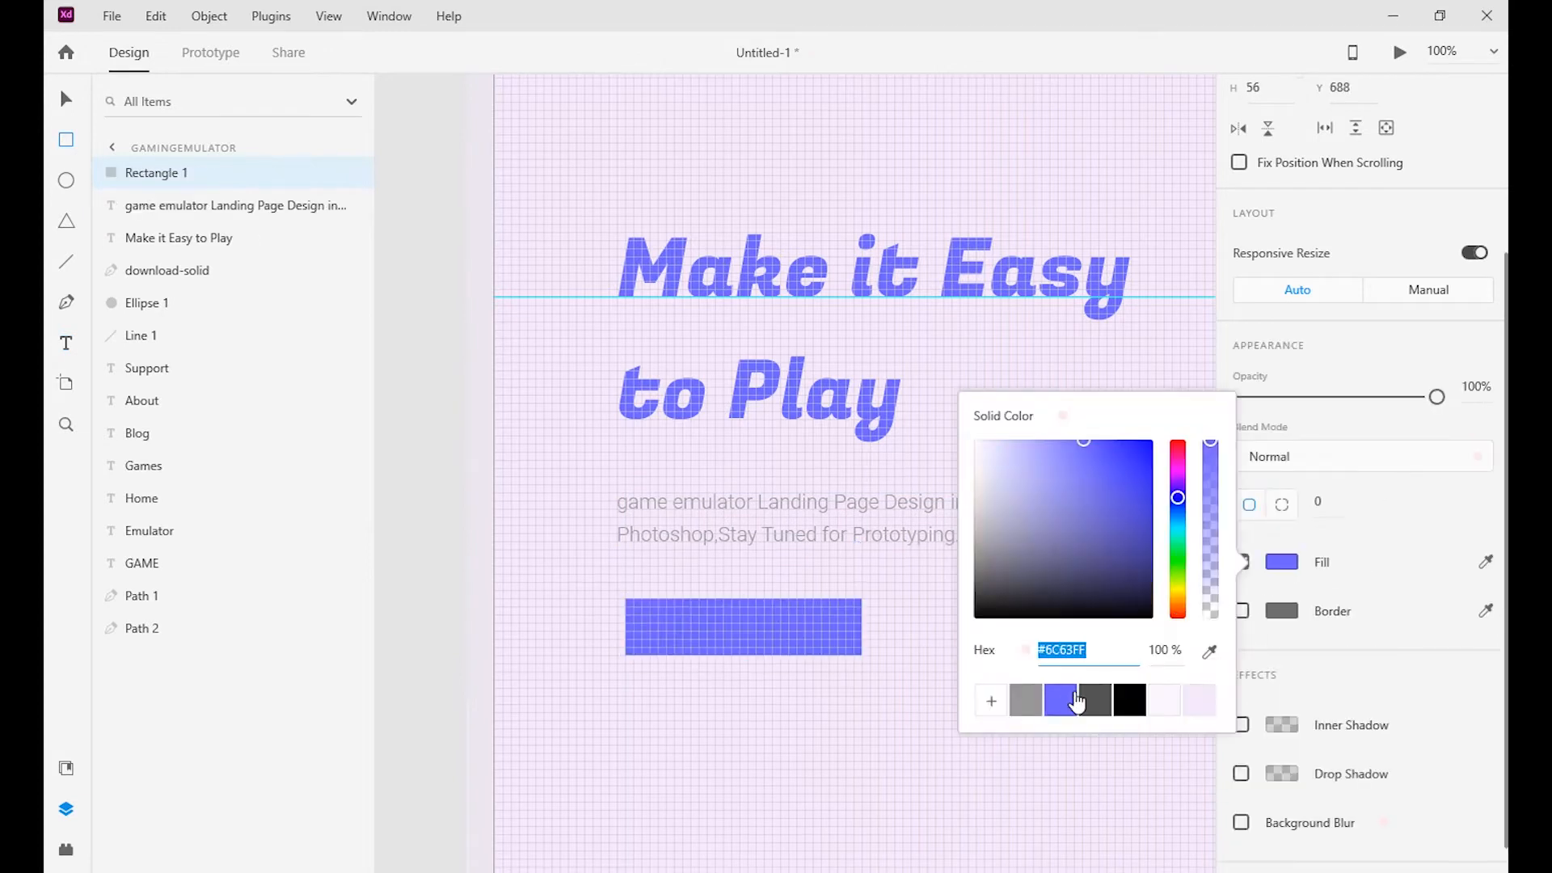
Step: Set the button's corner radii to 30, 30, 30 and 0 and nudge it to X 120, Y 696
scroll(1301, 727, up, 3)
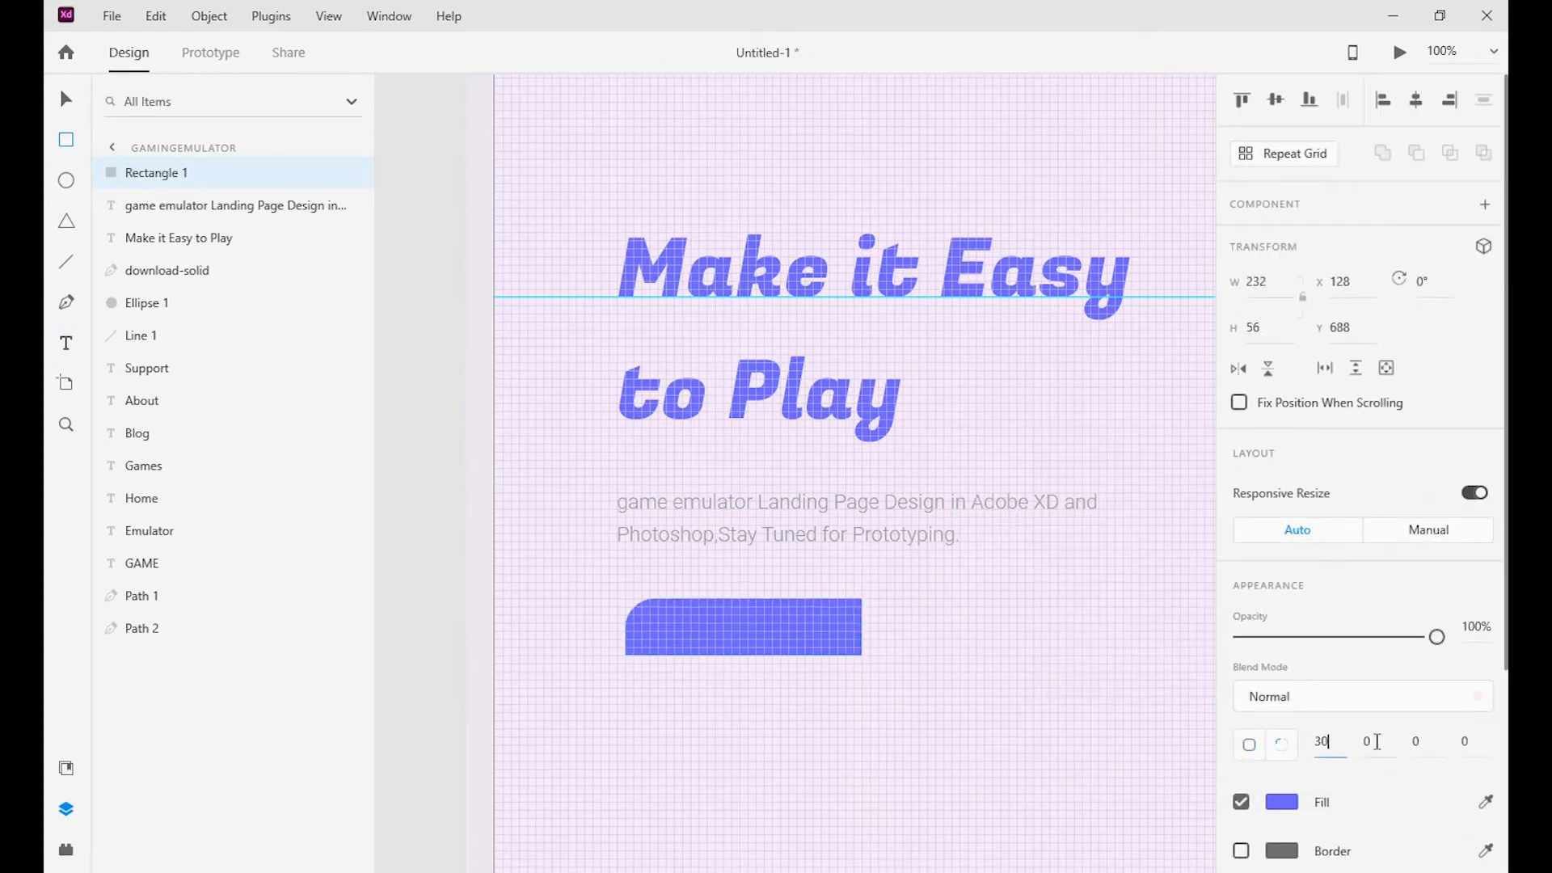
key(Down)
key(Down)
key(Down)
key(Down)
key(Down)
key(Down)
key(Down)
key(Down)
key(Left)
key(Left)
key(Left)
key(Left)
key(Left)
key(Left)
key(Left)
key(Left)
Step: Add the text "Download" on the button, change its font weight and colour it white
key(t)
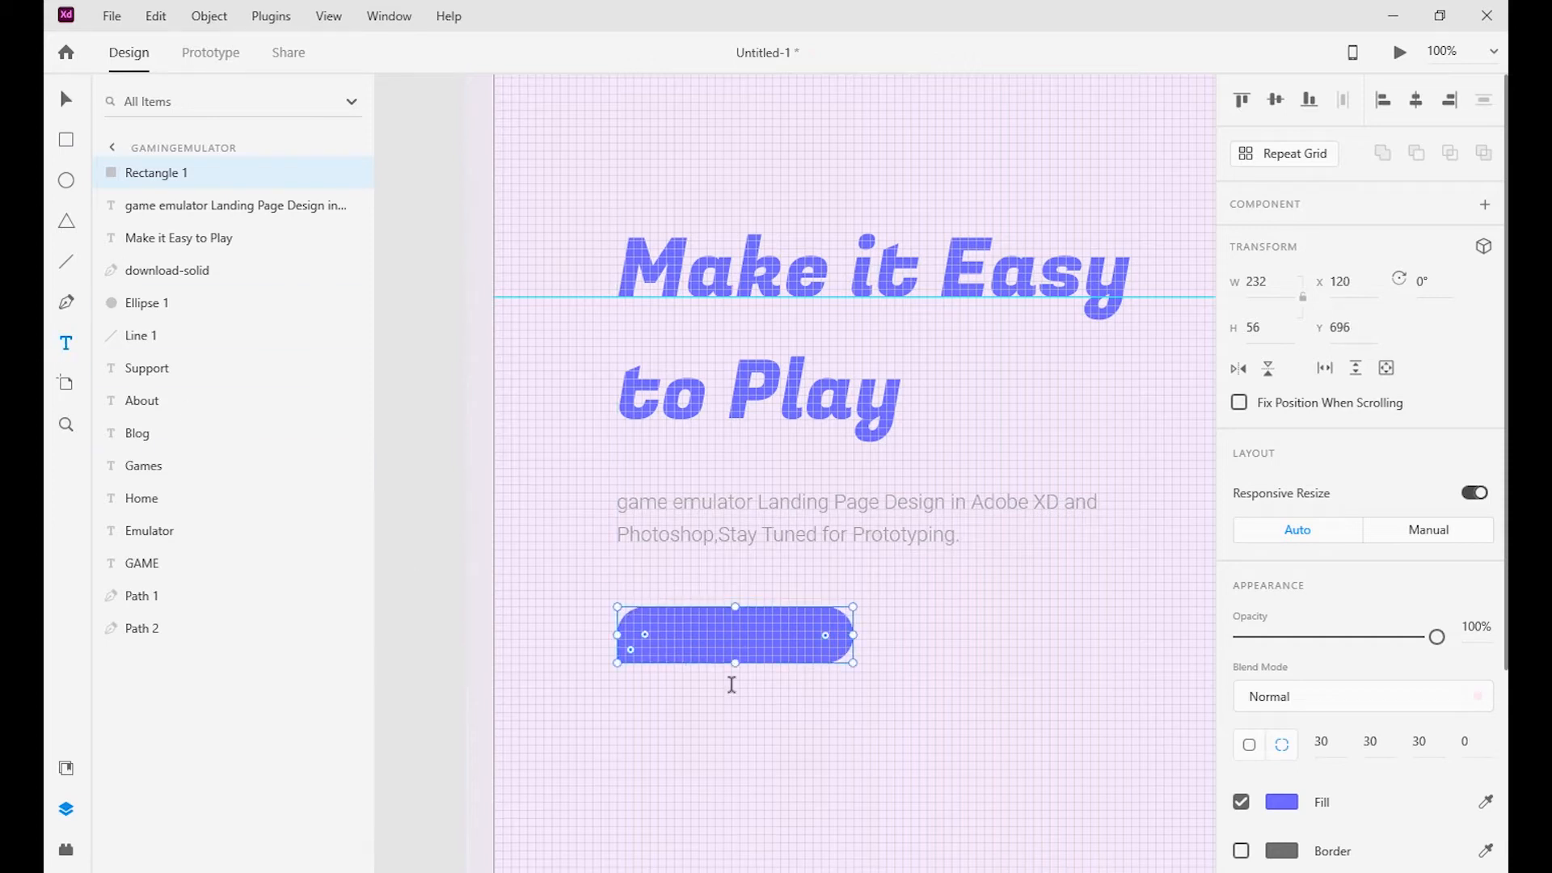
click(722, 634)
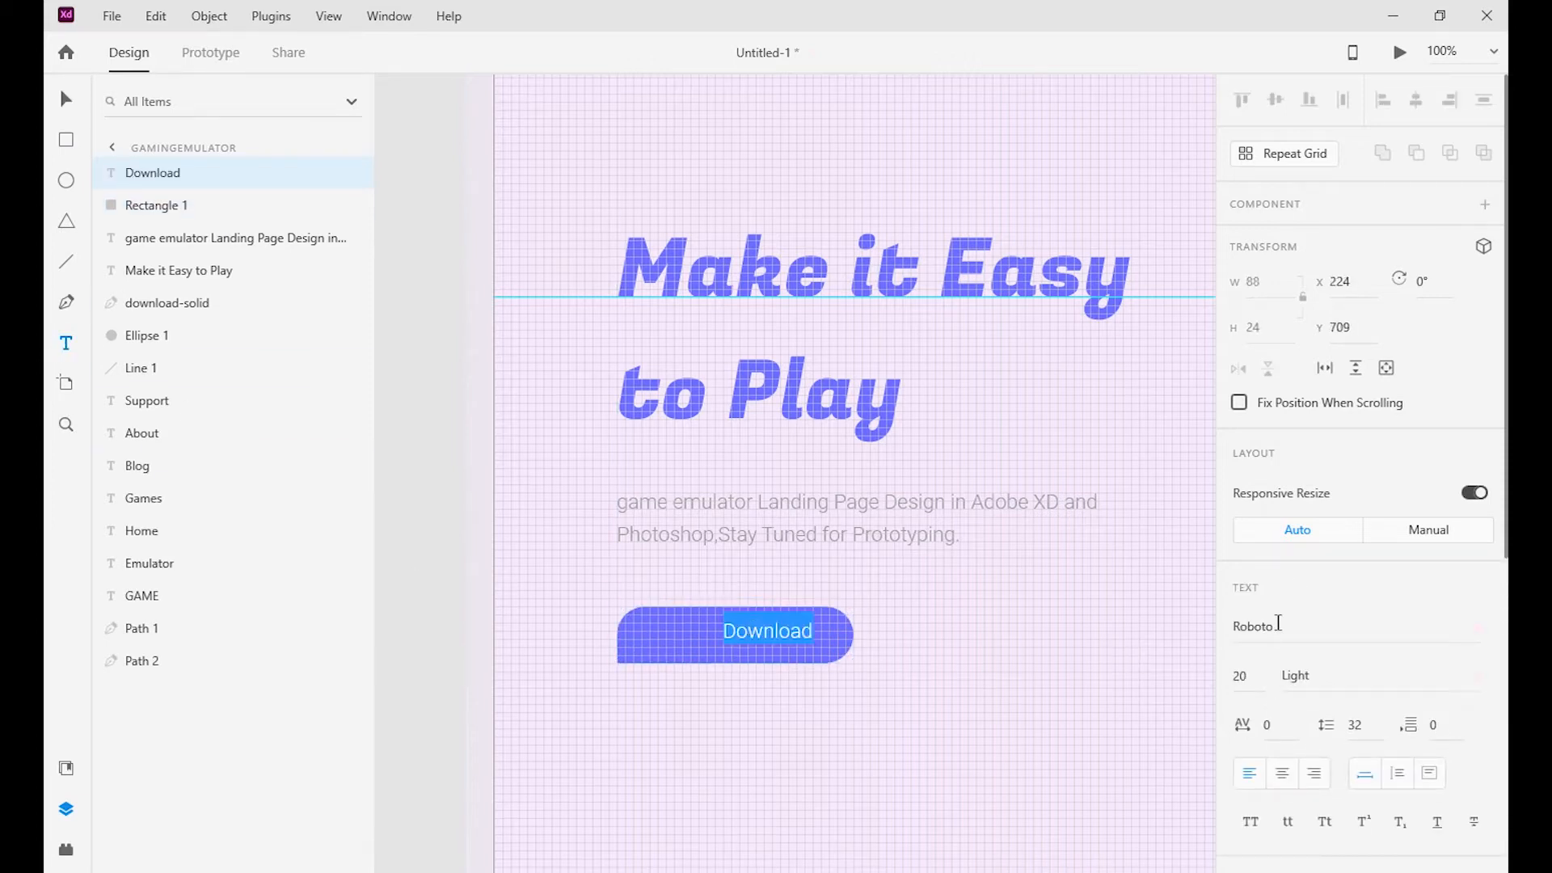
click(1477, 677)
scroll(1455, 700, down, 3)
click(1381, 685)
scroll(1310, 582, down, 6)
click(1282, 568)
drag(1050, 547, 937, 416)
Step: Centre the Download label on the button
click(66, 99)
shift+click(687, 635)
scroll(1293, 323, up, 3)
click(1276, 105)
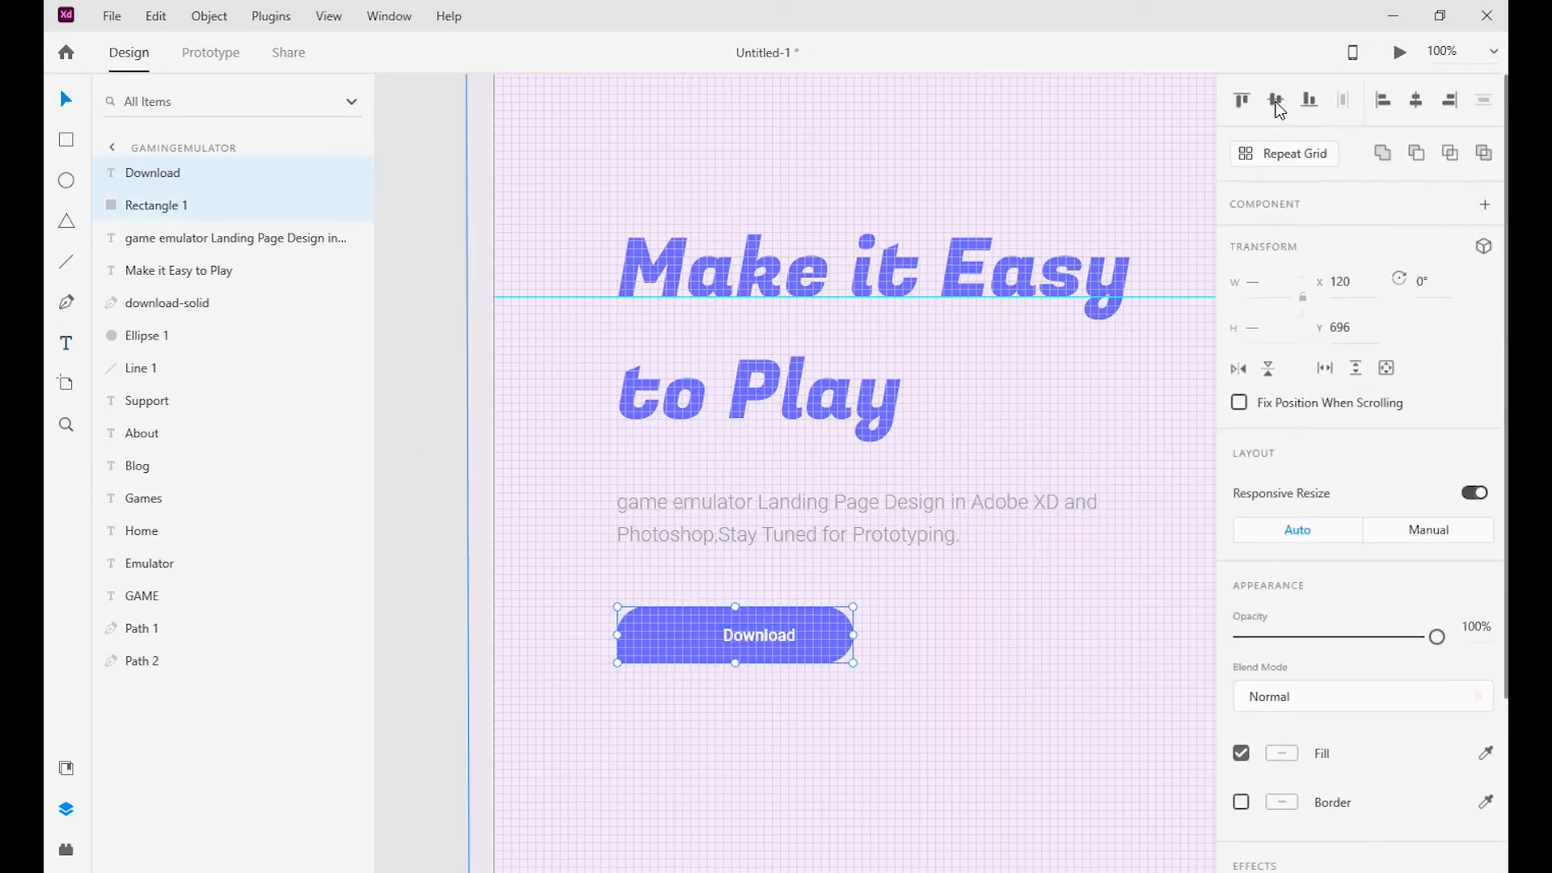
click(895, 603)
Step: Draw a rectangle about 702 px wide in the hero's right half, set its height to 300 and remove its border
scroll(885, 613, down, 5)
scroll(959, 547, up, 2)
click(66, 141)
drag(603, 382, 960, 502)
click(1260, 328)
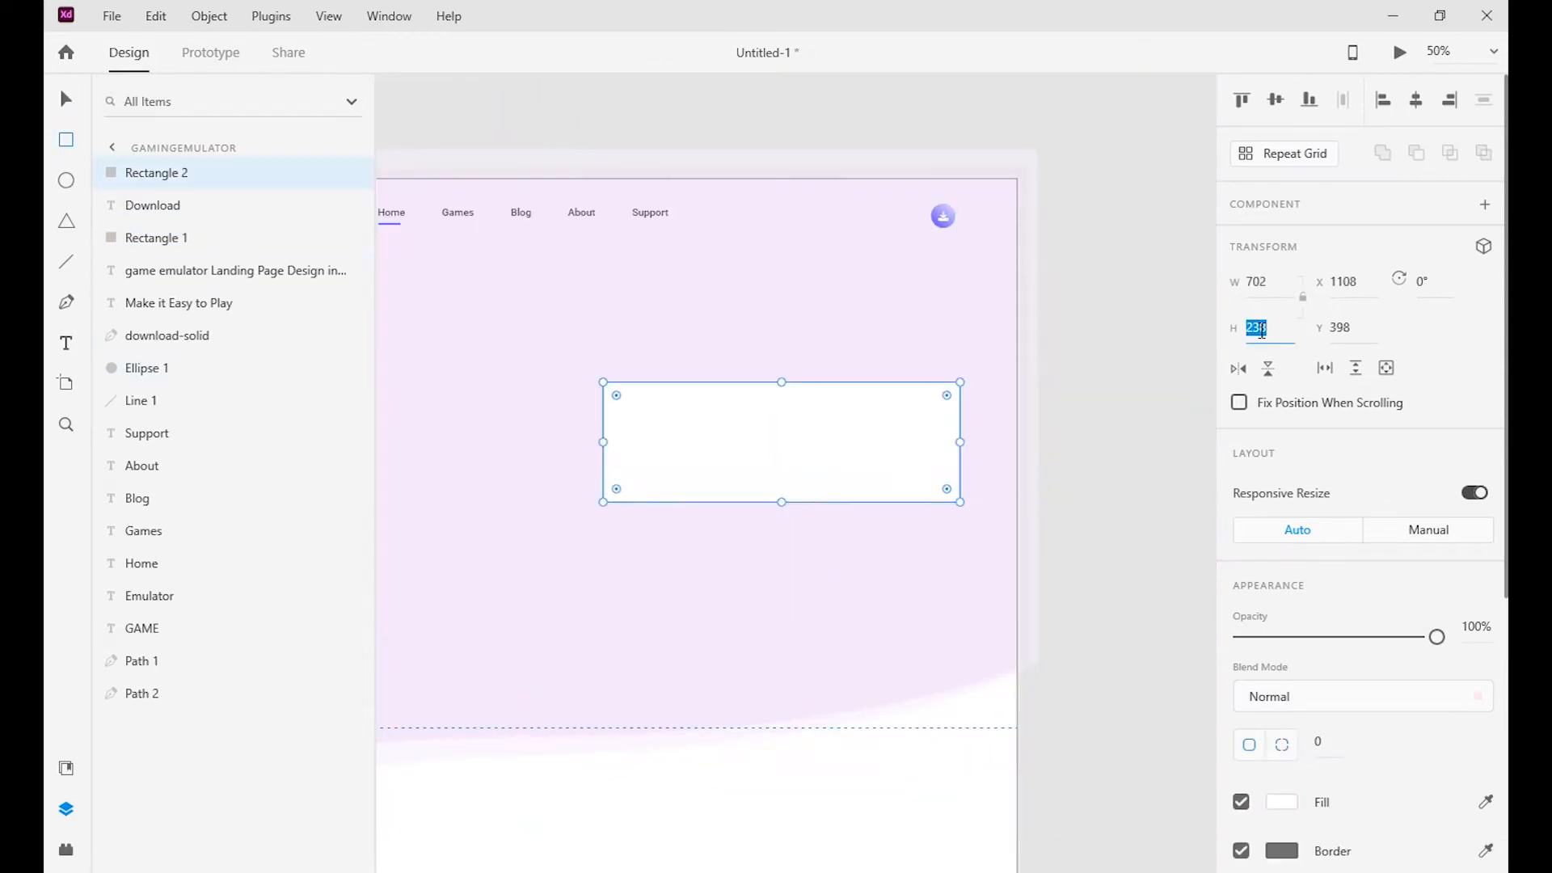
text(300)
key(Return)
scroll(1254, 566, down, 3)
click(1241, 611)
Step: Tilt the white rectangle to -35° with corner radii 150, 10, 0 and 150, and lengthen it to about 911 px past the artboard's right edge
drag(962, 460, 706, 479)
drag(866, 399, 881, 312)
key(v)
drag(755, 475, 948, 401)
scroll(533, 464, down, 1)
scroll(474, 444, left, 2)
drag(406, 446, 868, 517)
click(928, 459)
scroll(1041, 458, up, 2)
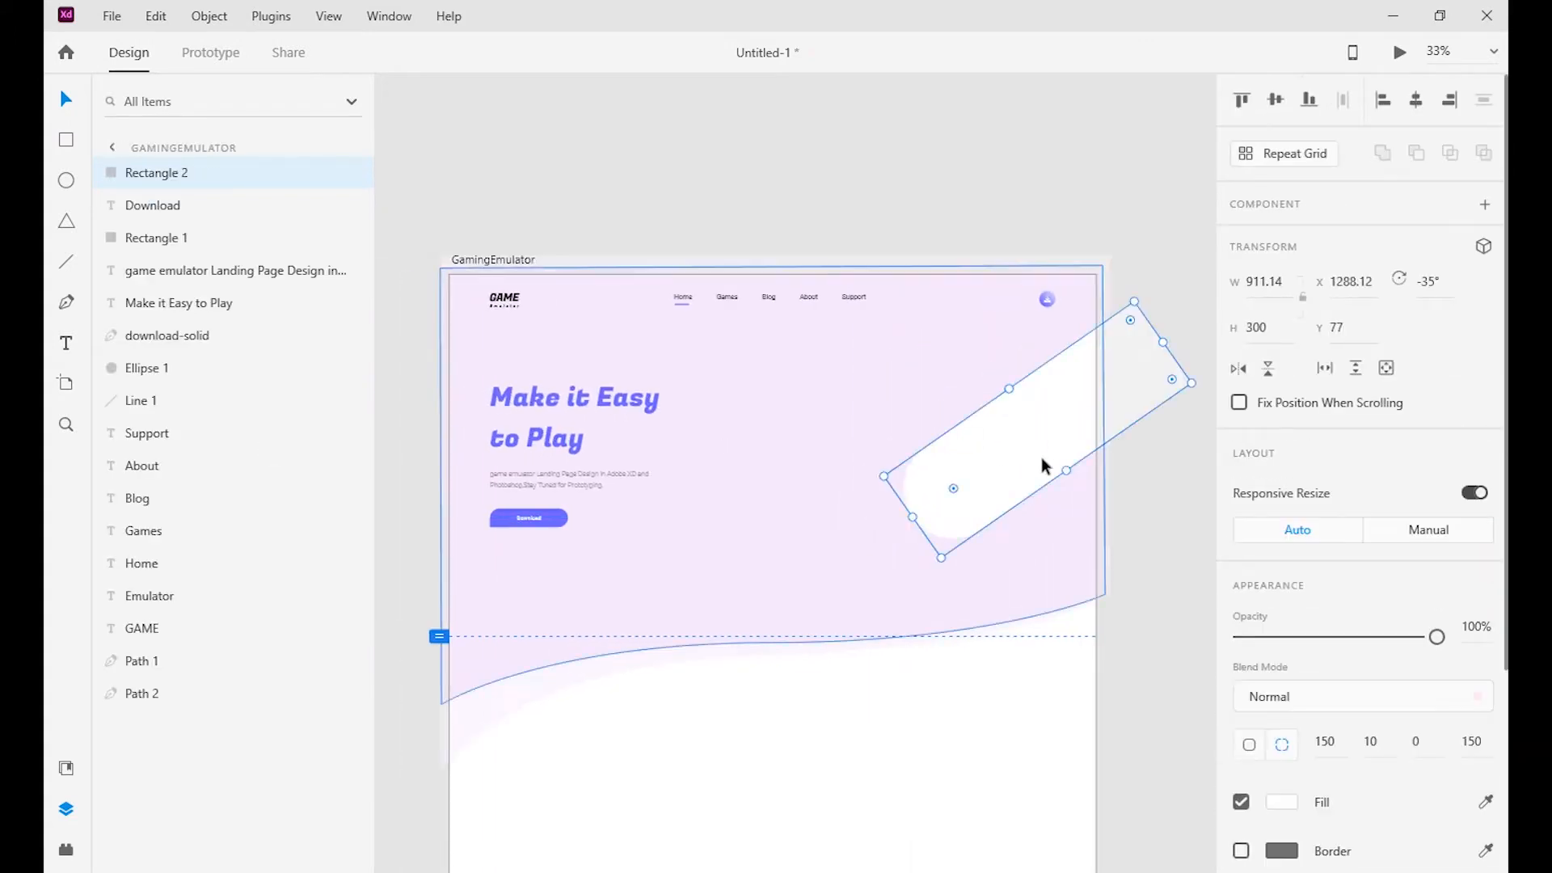
Step: Fill the tilted rectangle with a linear gradient, using FFD500 for the first stop and EB3594 for an added middle stop
click(1281, 802)
click(1060, 556)
click(1066, 596)
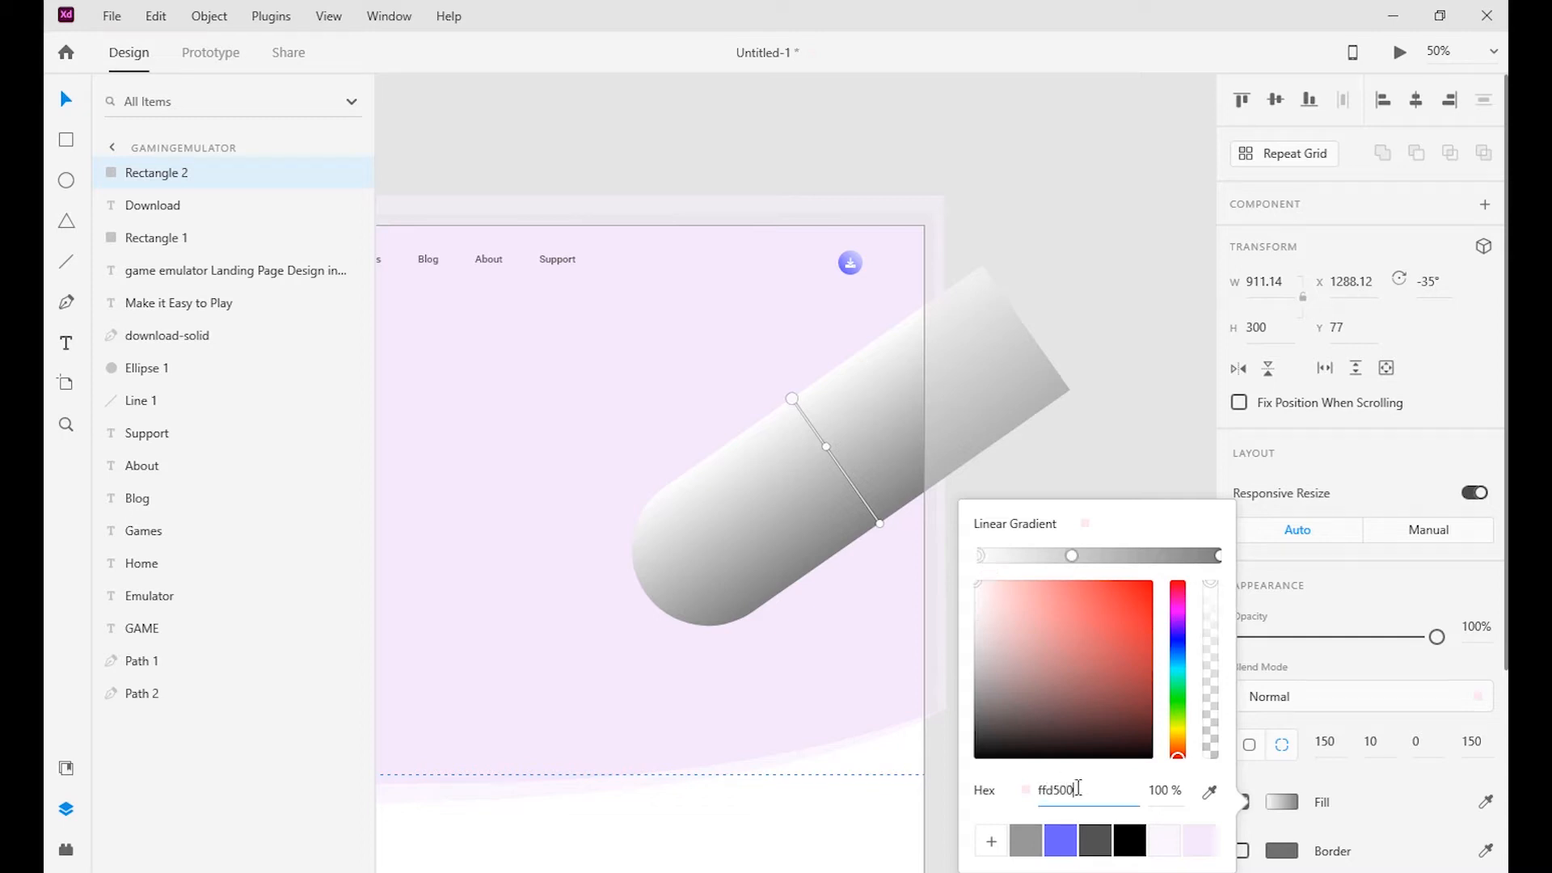
key(Return)
click(1072, 556)
double_click(1069, 791)
text(eb35)
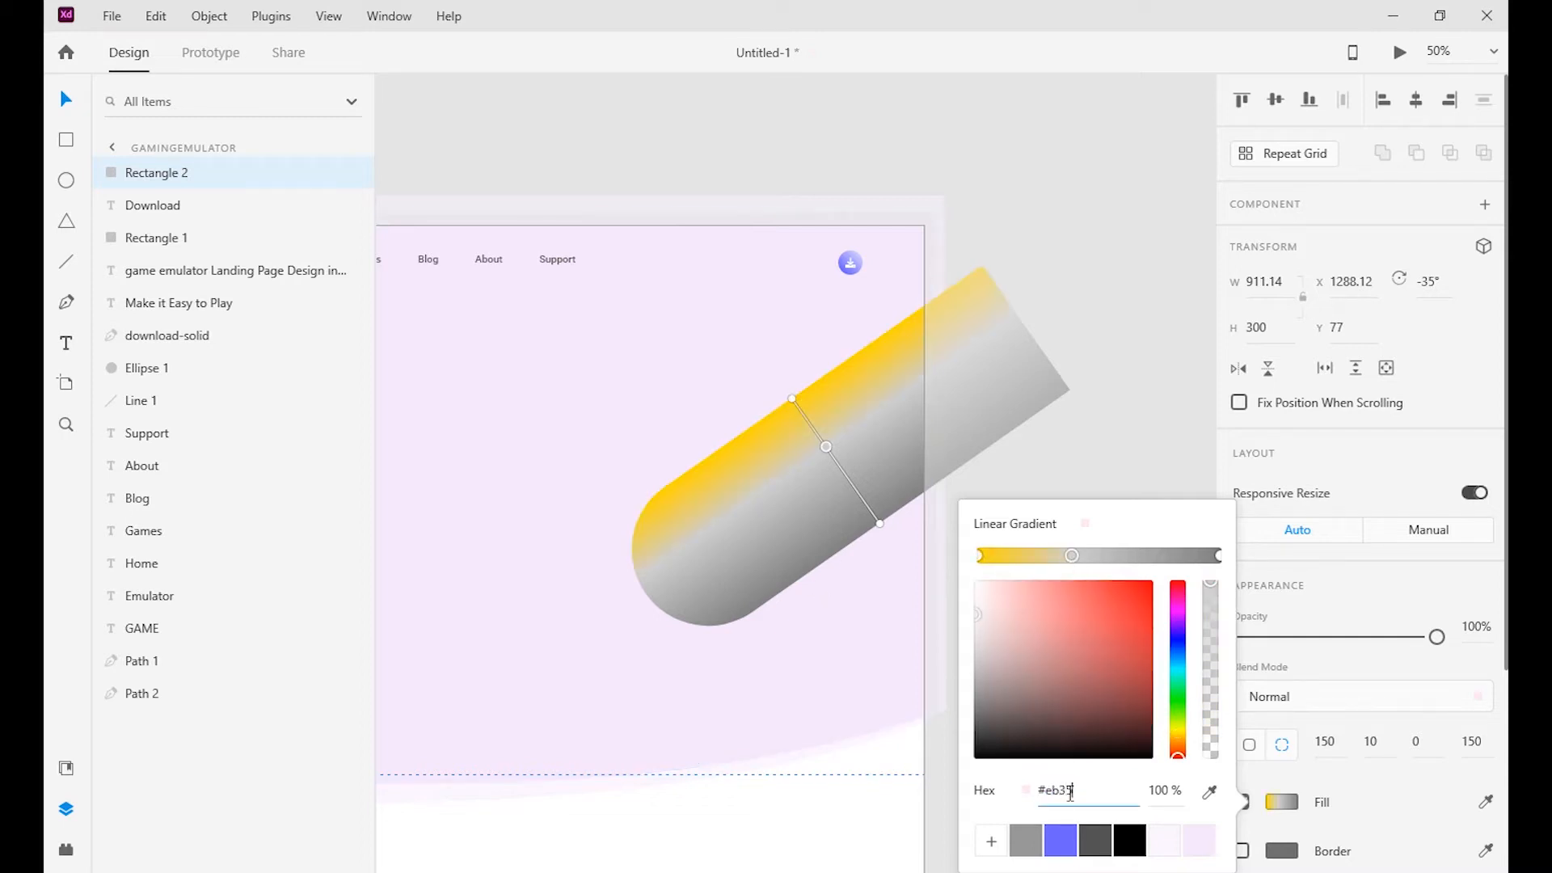
text(94)
key(Return)
Step: Set the gradient's end stop to FF0000 and start the gradient at the shape's rounded end, with the shape tilted to -40°
click(1218, 556)
click(1050, 795)
text(ff0000)
key(Return)
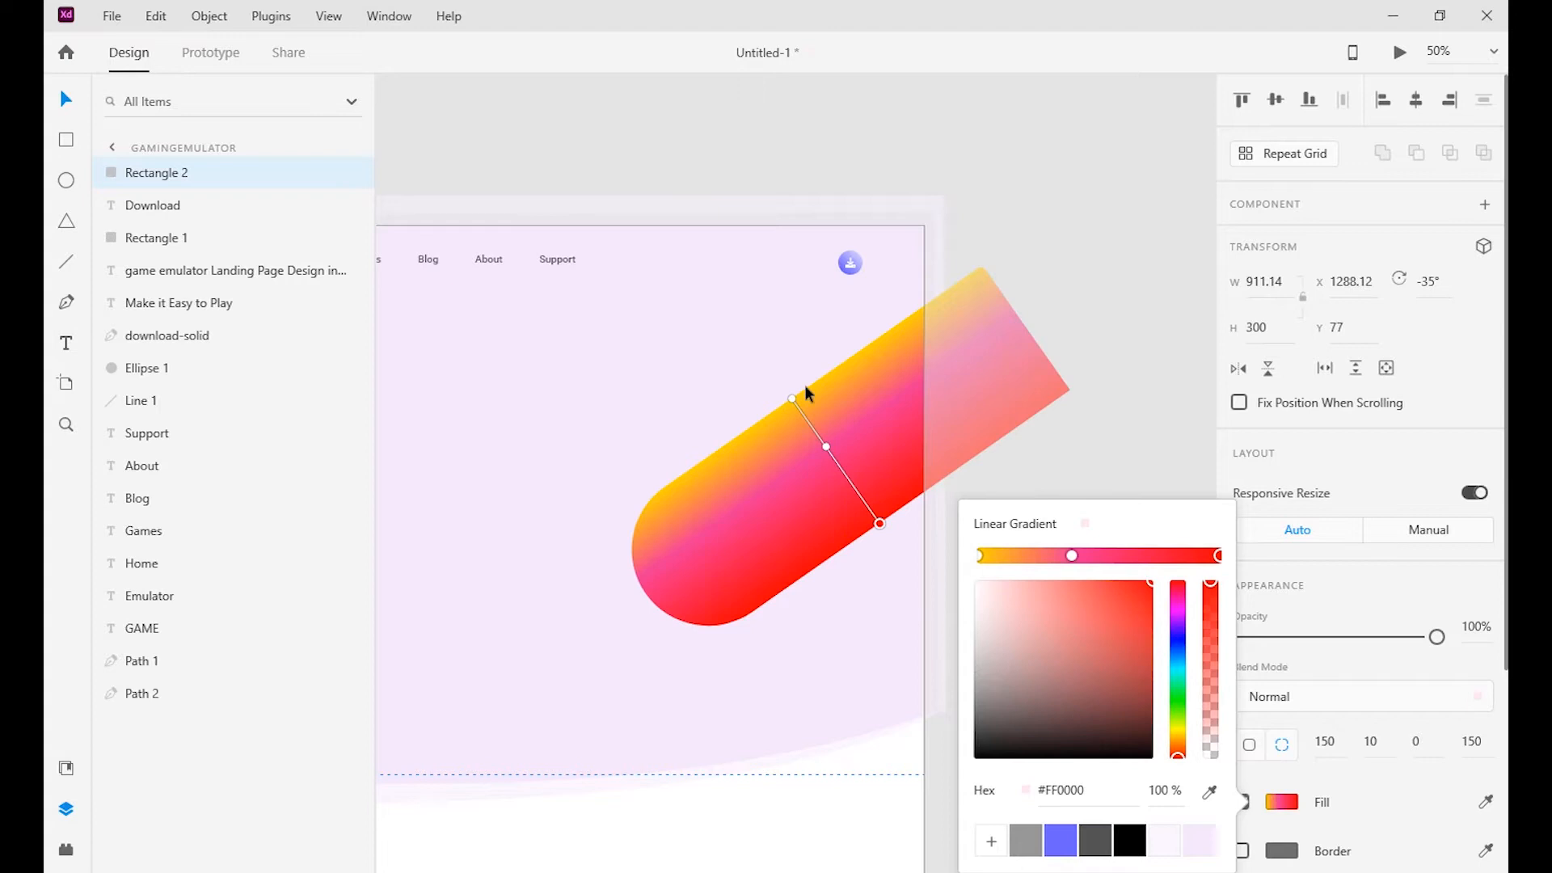
drag(792, 399, 674, 507)
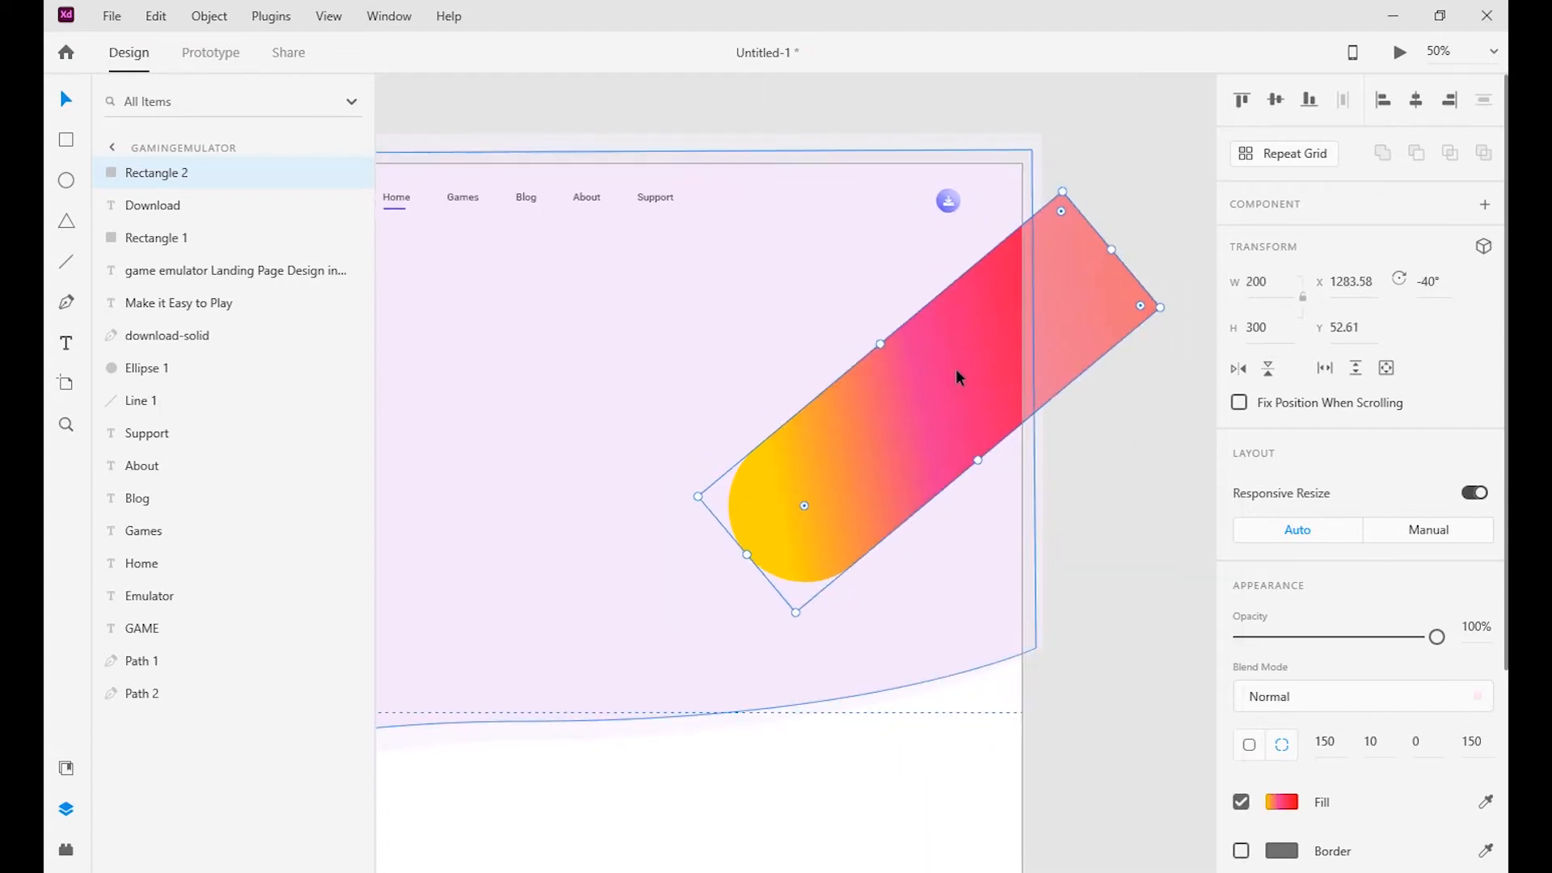
click(843, 302)
Step: Import 27800-4-clash-of-clans-transparent-background.png, scale it down, mirror it horizontally and place it over the gradient shape's rounded end
click(111, 17)
click(141, 428)
click(1020, 838)
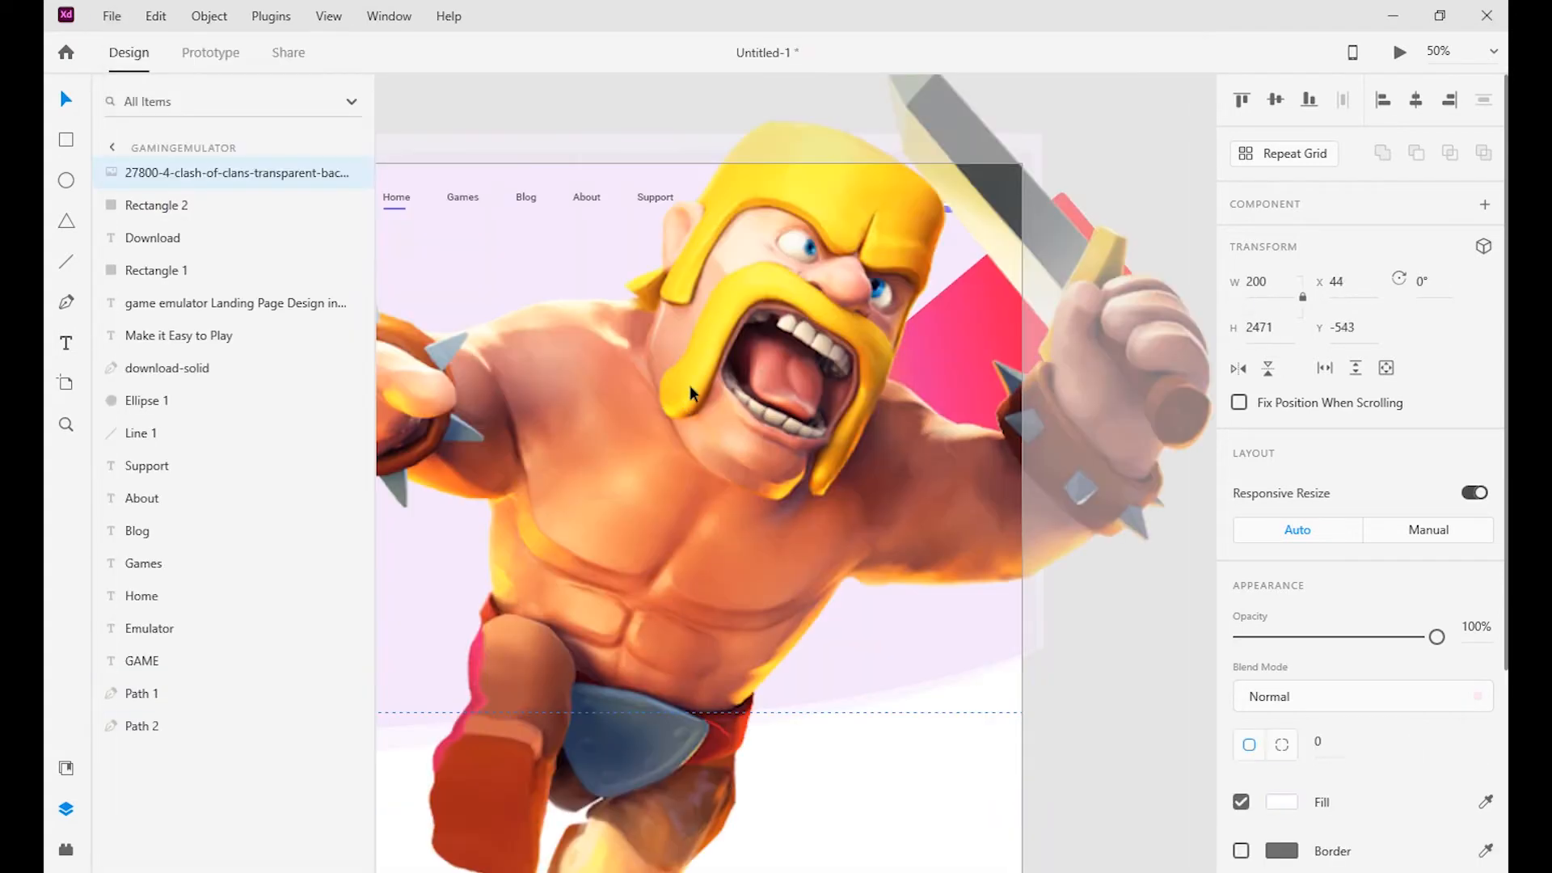
scroll(690, 384, down, 3)
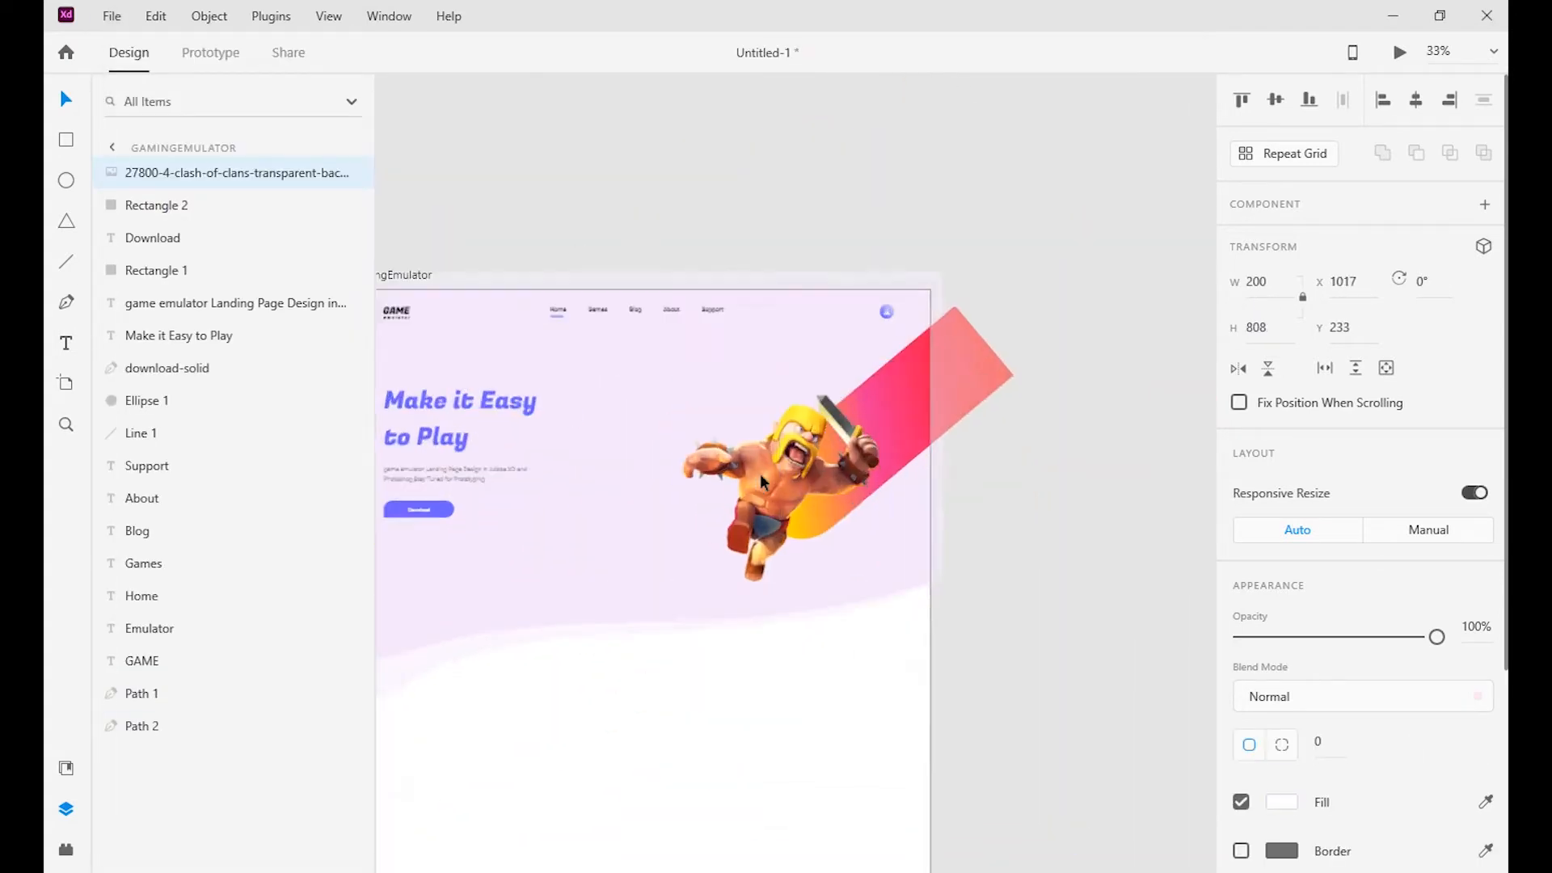
scroll(729, 409, up, 3)
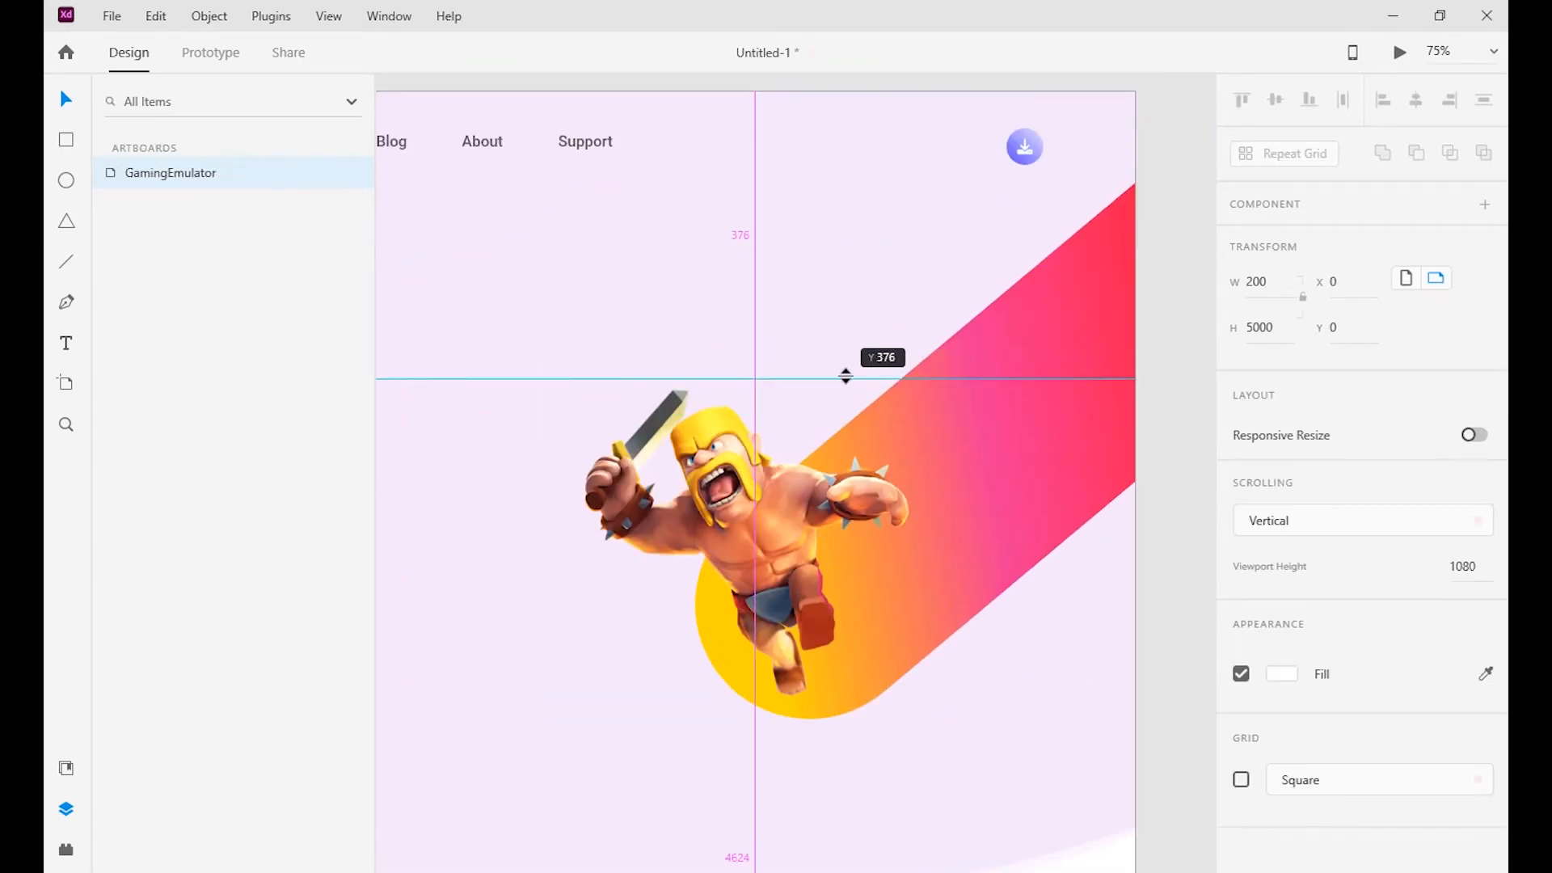
Step: Place horizontal guides at the barbarian's sword tip and lower foot, and shift the barbarian slightly left to about X 1116
drag(842, 361, 841, 374)
drag(883, 90, 883, 692)
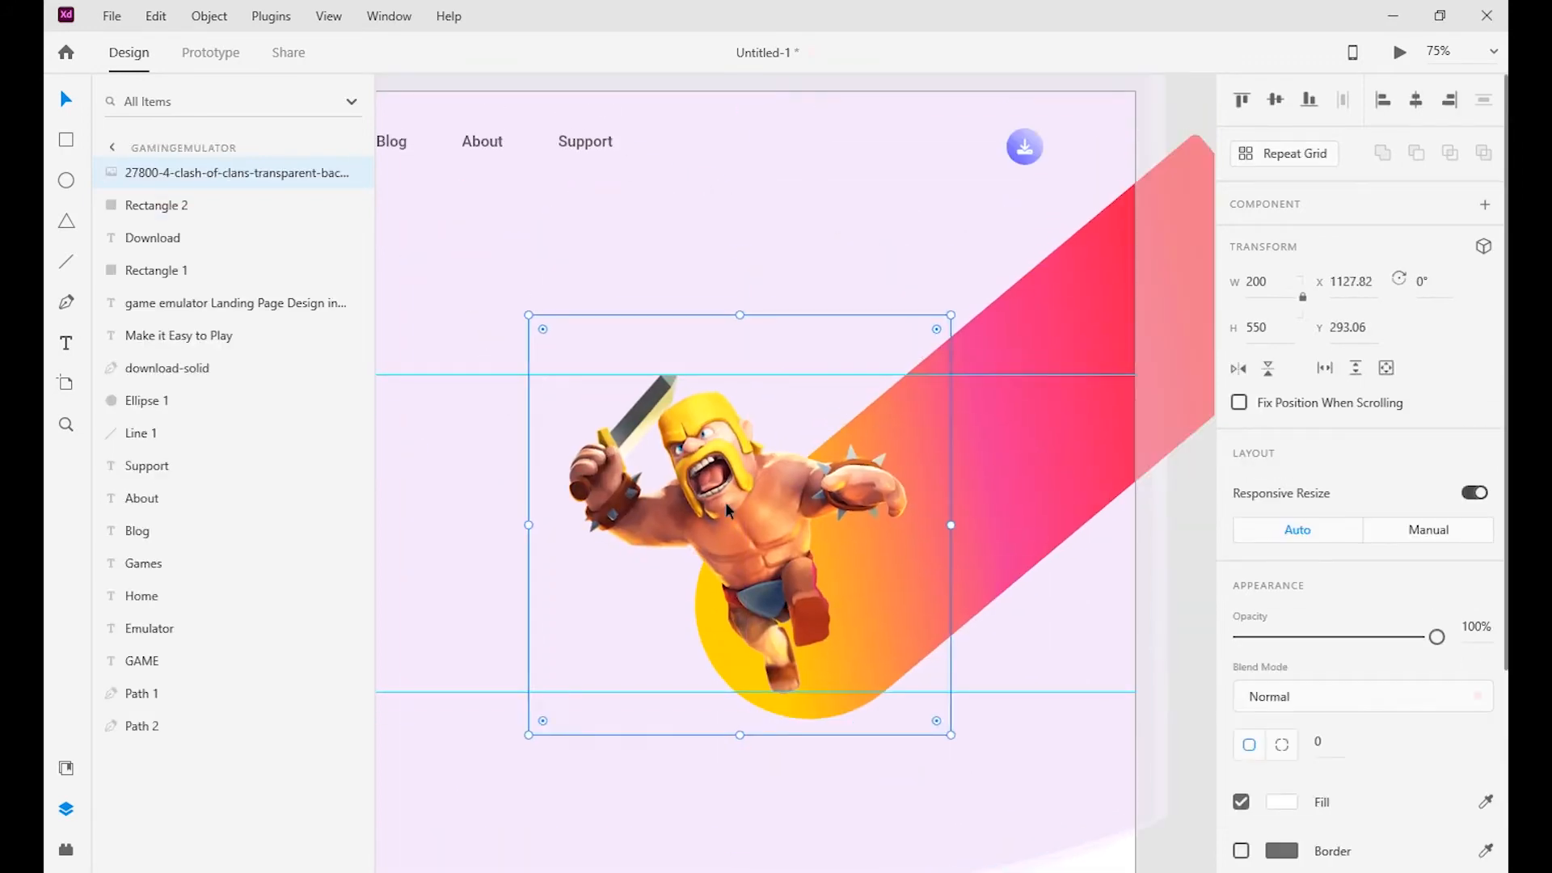
drag(726, 503, 718, 503)
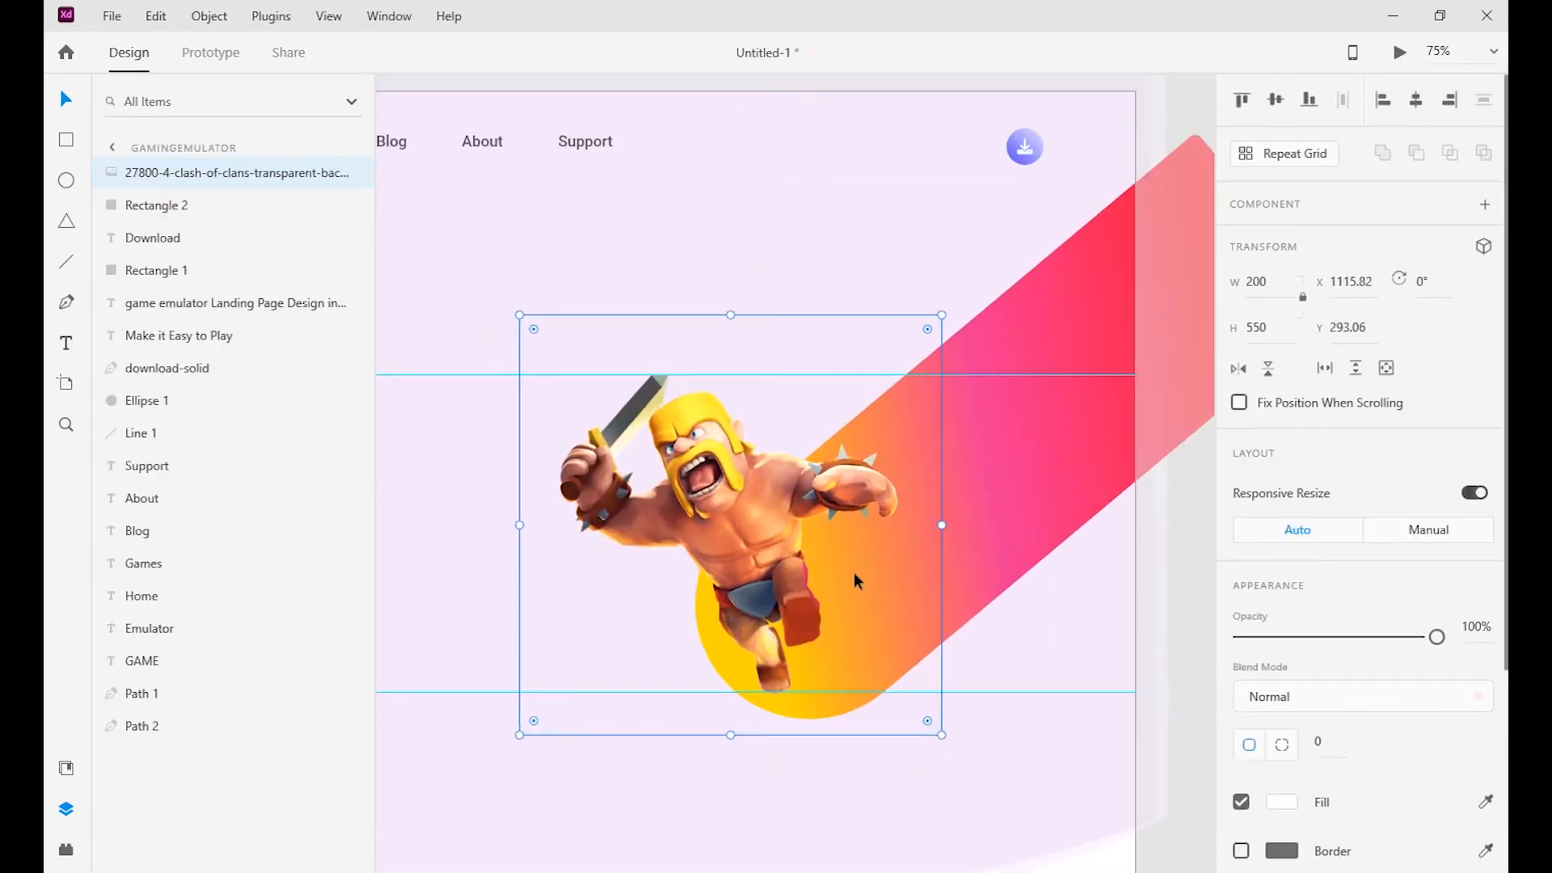
click(101, 10)
click(162, 369)
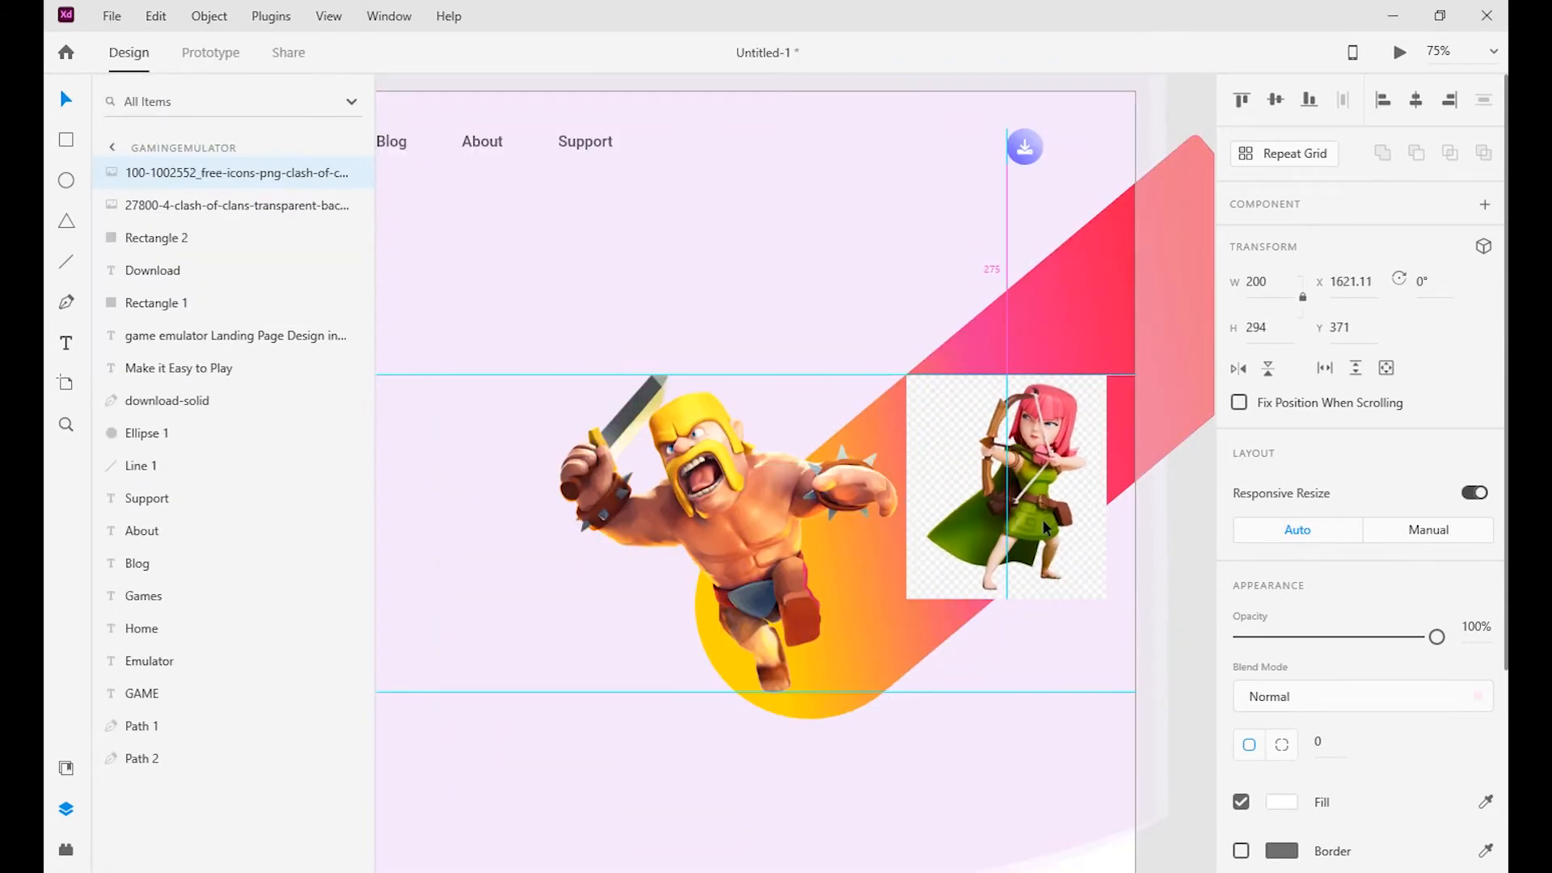
drag(1042, 519, 918, 478)
drag(888, 387, 936, 445)
drag(1033, 551, 1033, 531)
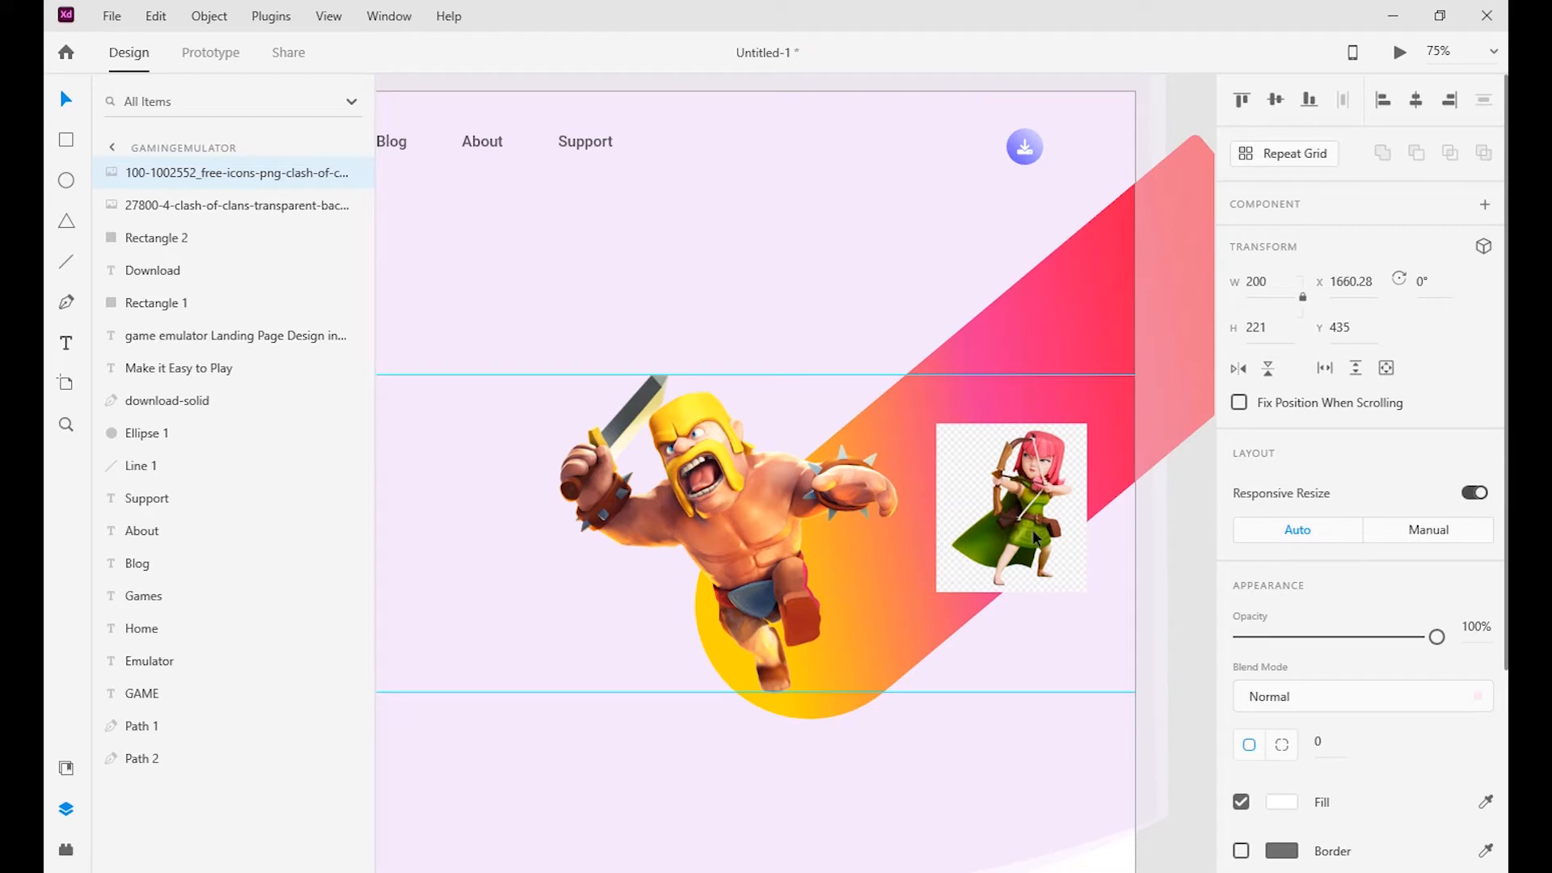
Step: Open the archer image for editing in Photoshop and turn on Proof Colors
right_click(1031, 530)
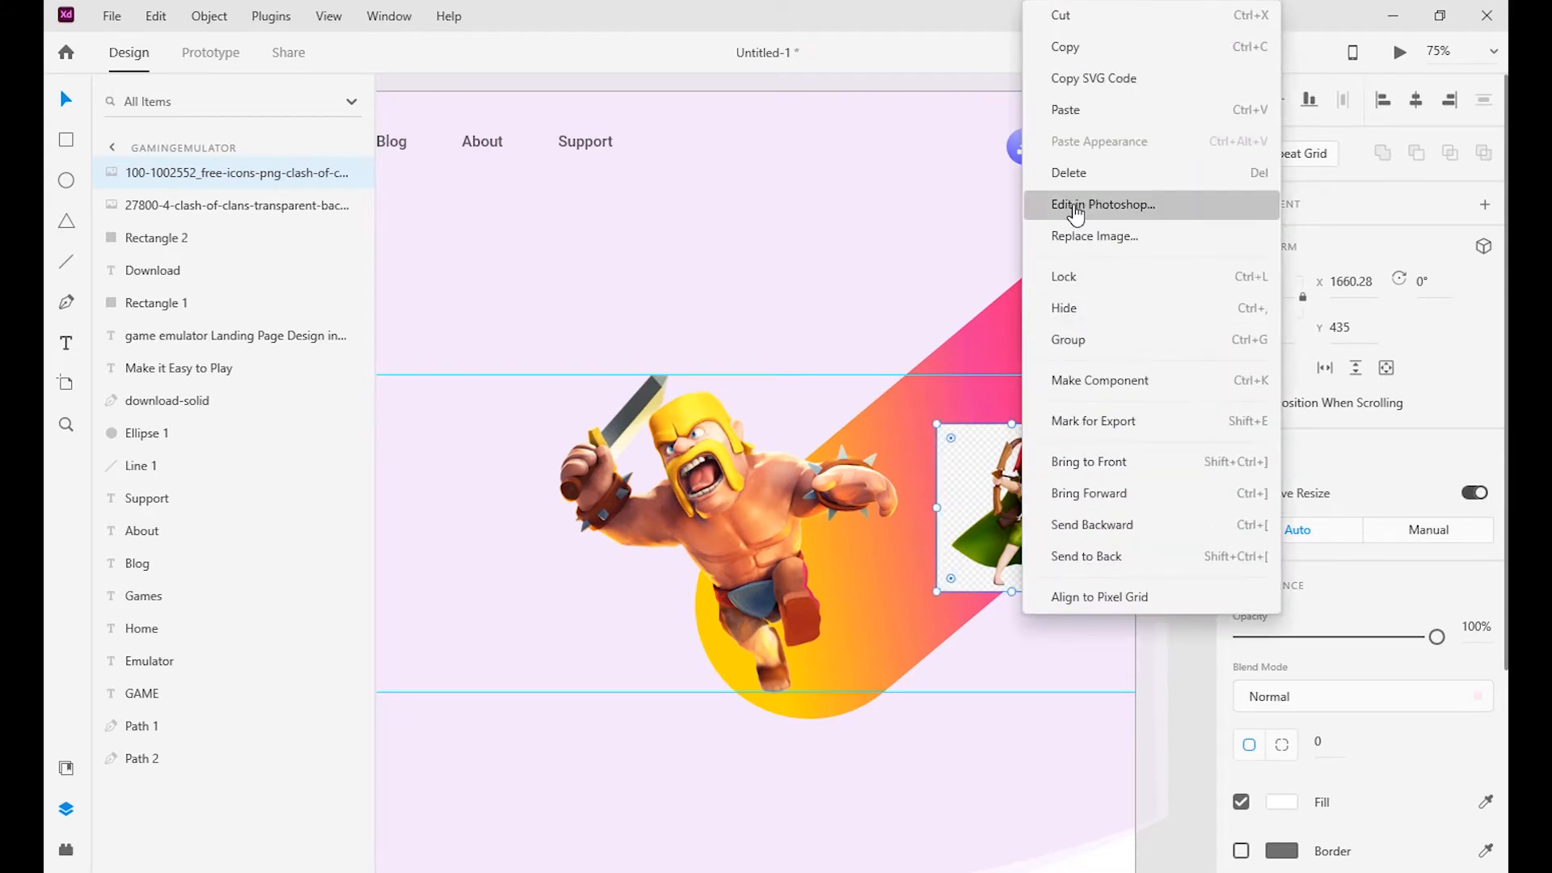
click(1073, 210)
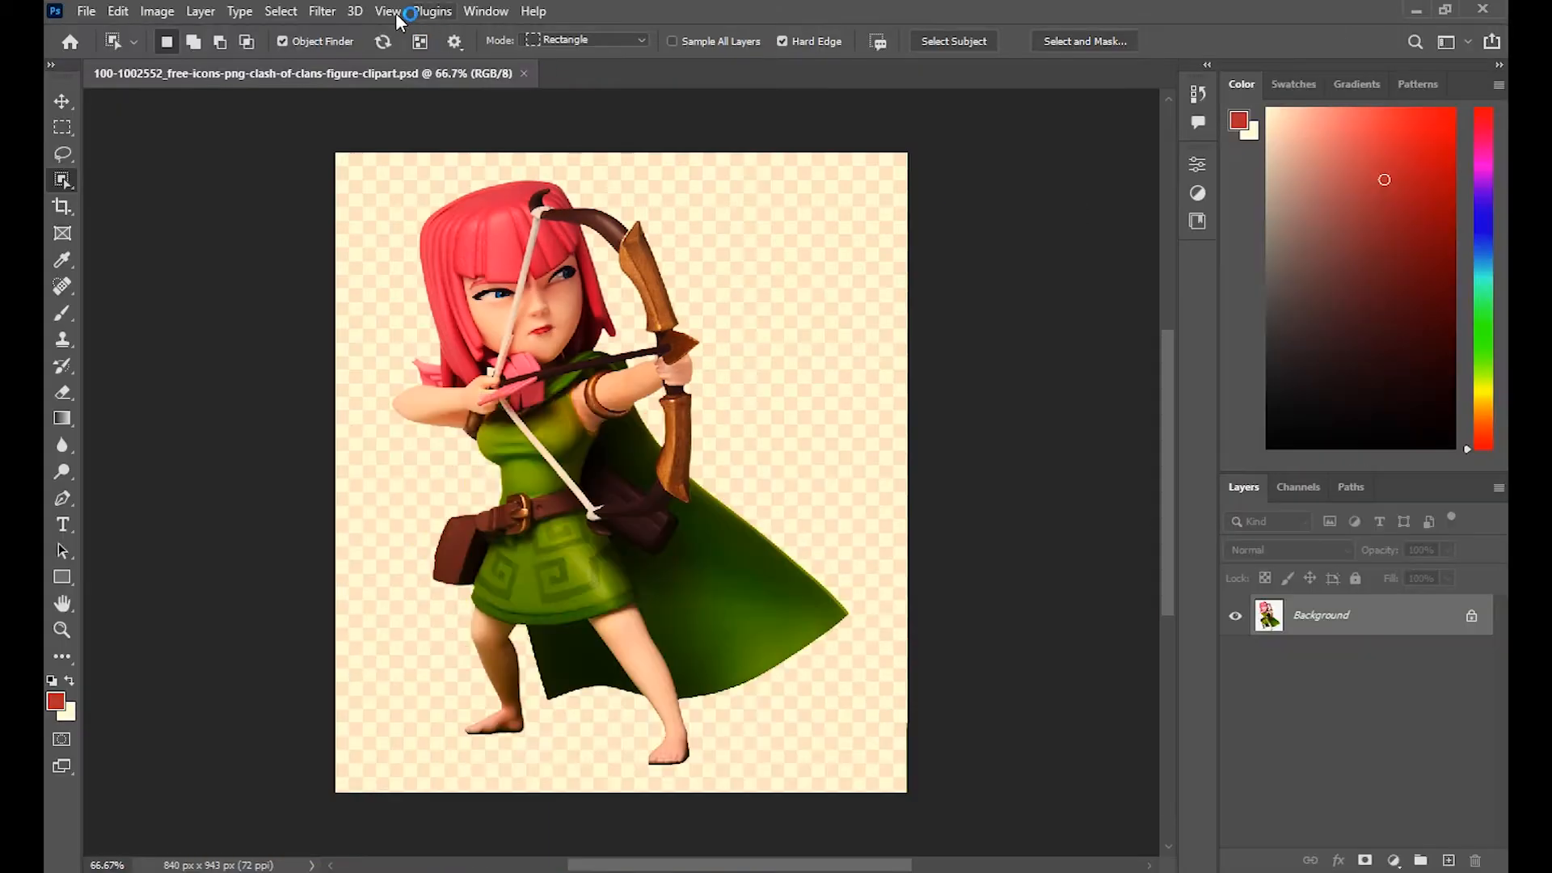
click(391, 12)
click(415, 50)
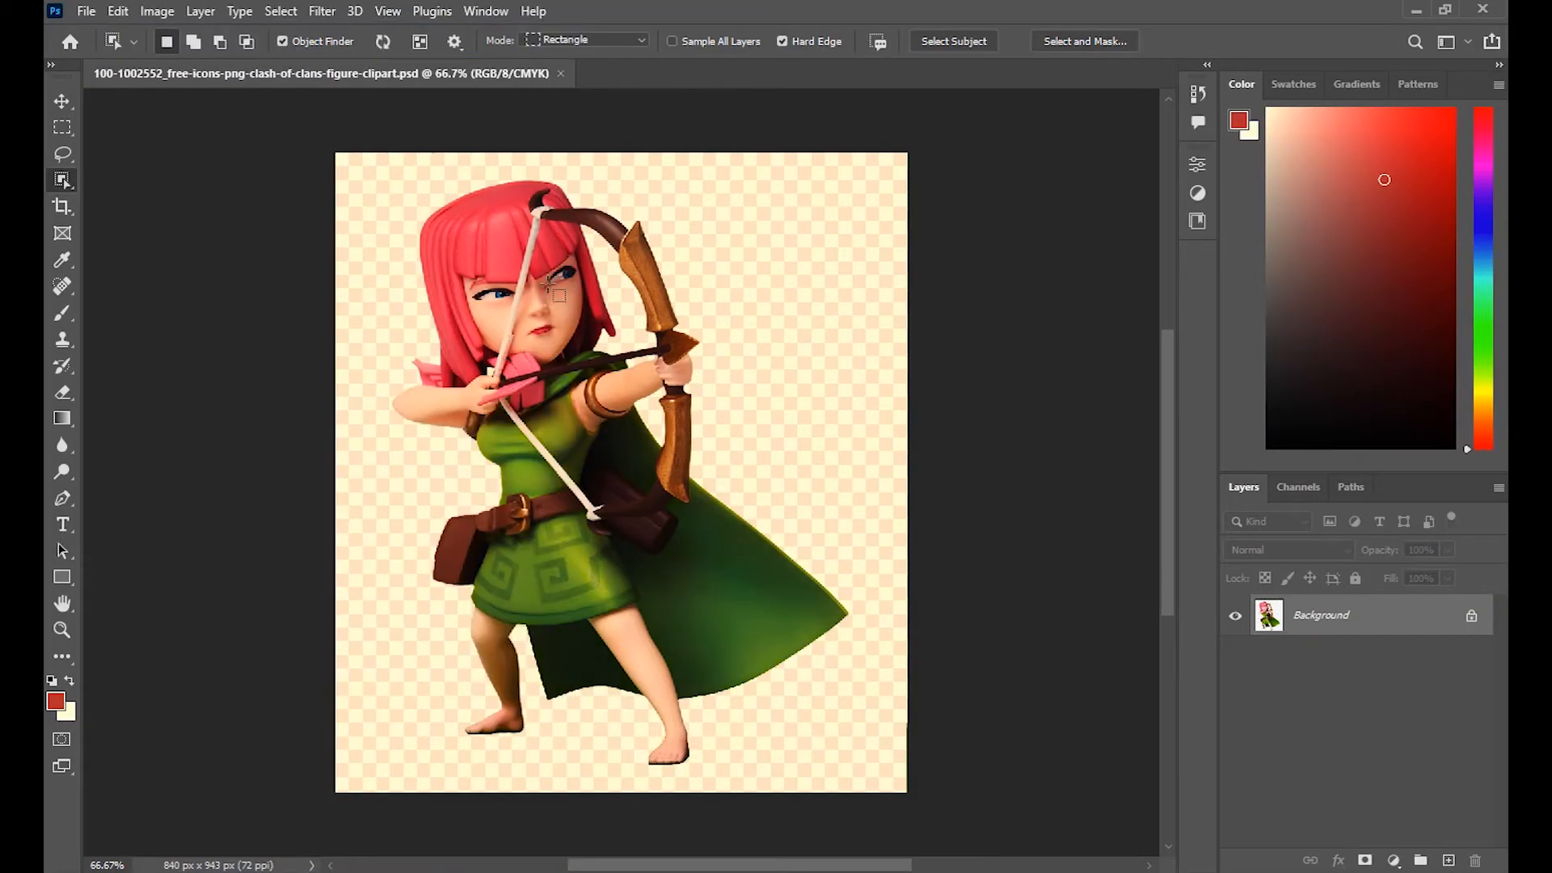
Step: Select the archer using Select Subject, and refine the selection with a 9 px Quick Selection brush set to subtract
click(68, 185)
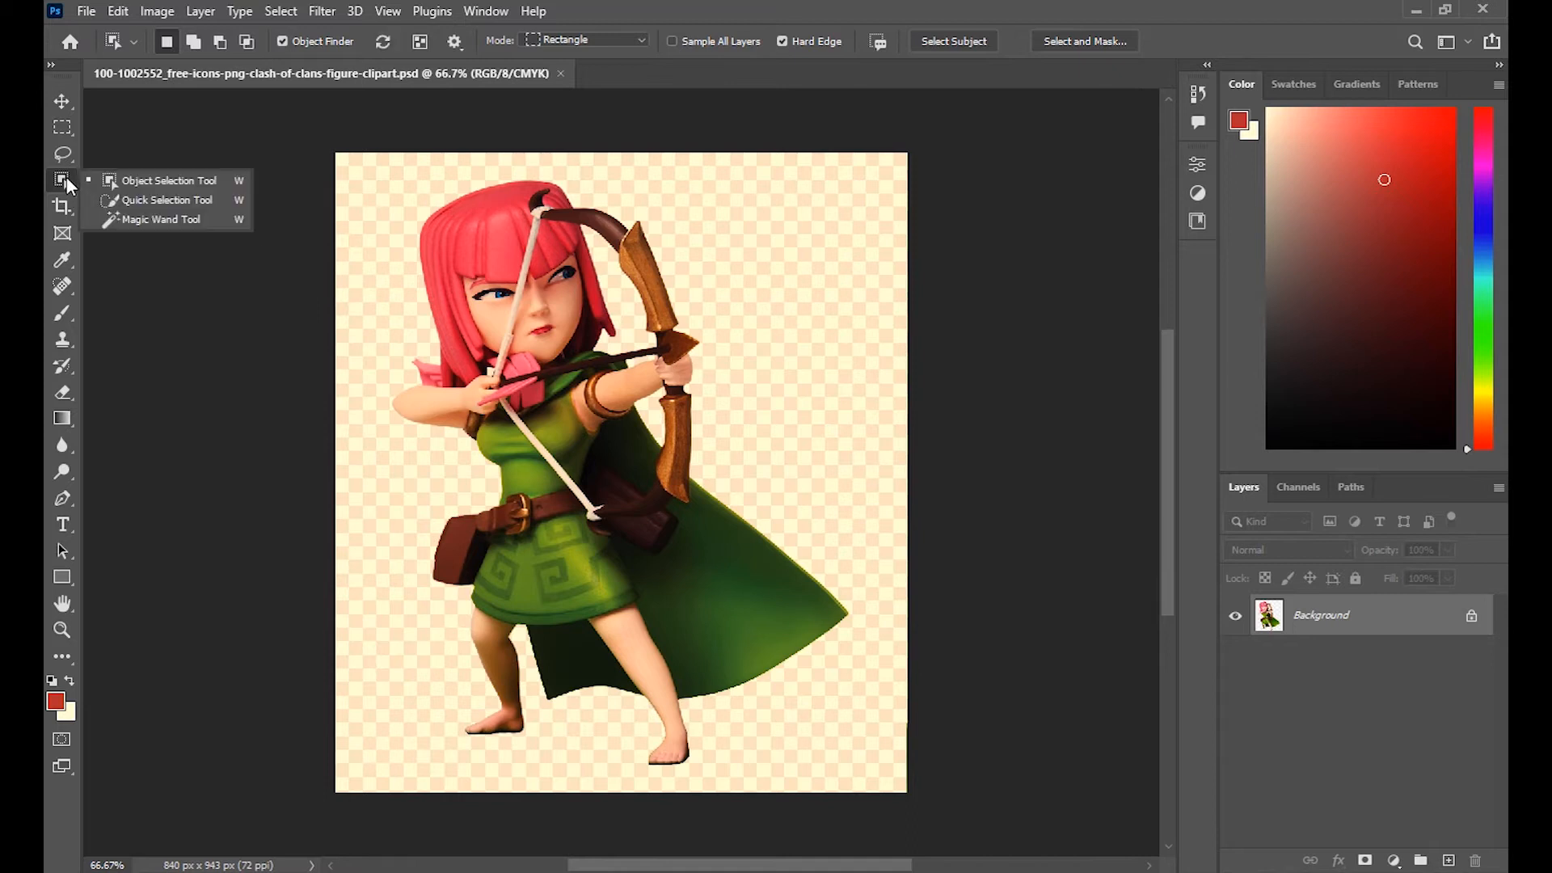
click(155, 202)
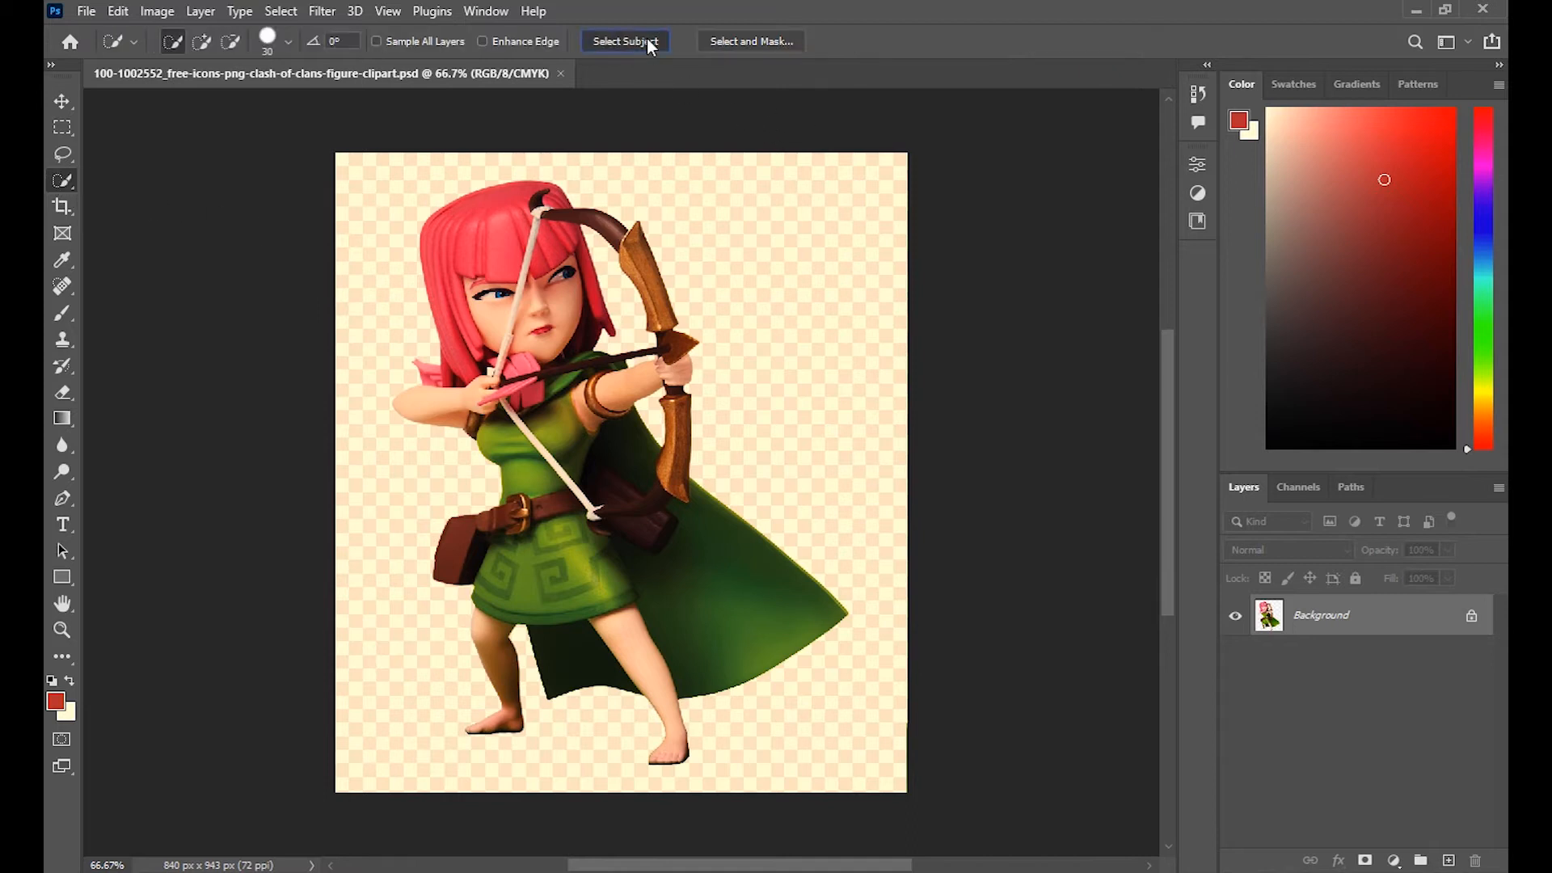
click(647, 42)
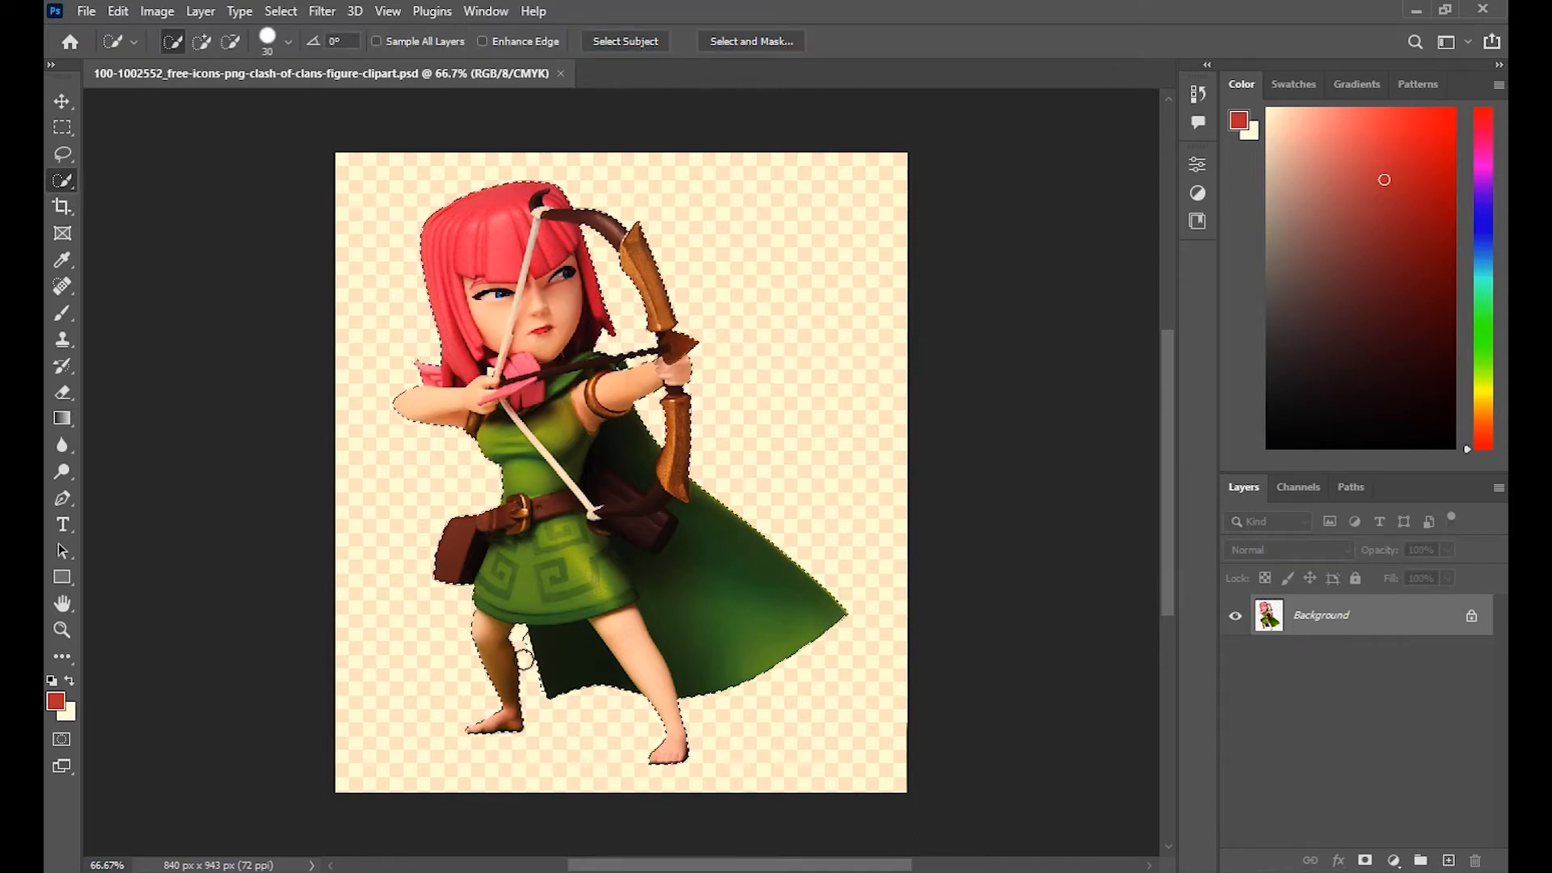
scroll(524, 649, up, 2)
key(bracketleft)
key(bracketleft)
key(bracketleft)
key(bracketleft)
key(bracketleft)
key(ctrl+minus)
key(ctrl+minus)
drag(704, 311, 670, 484)
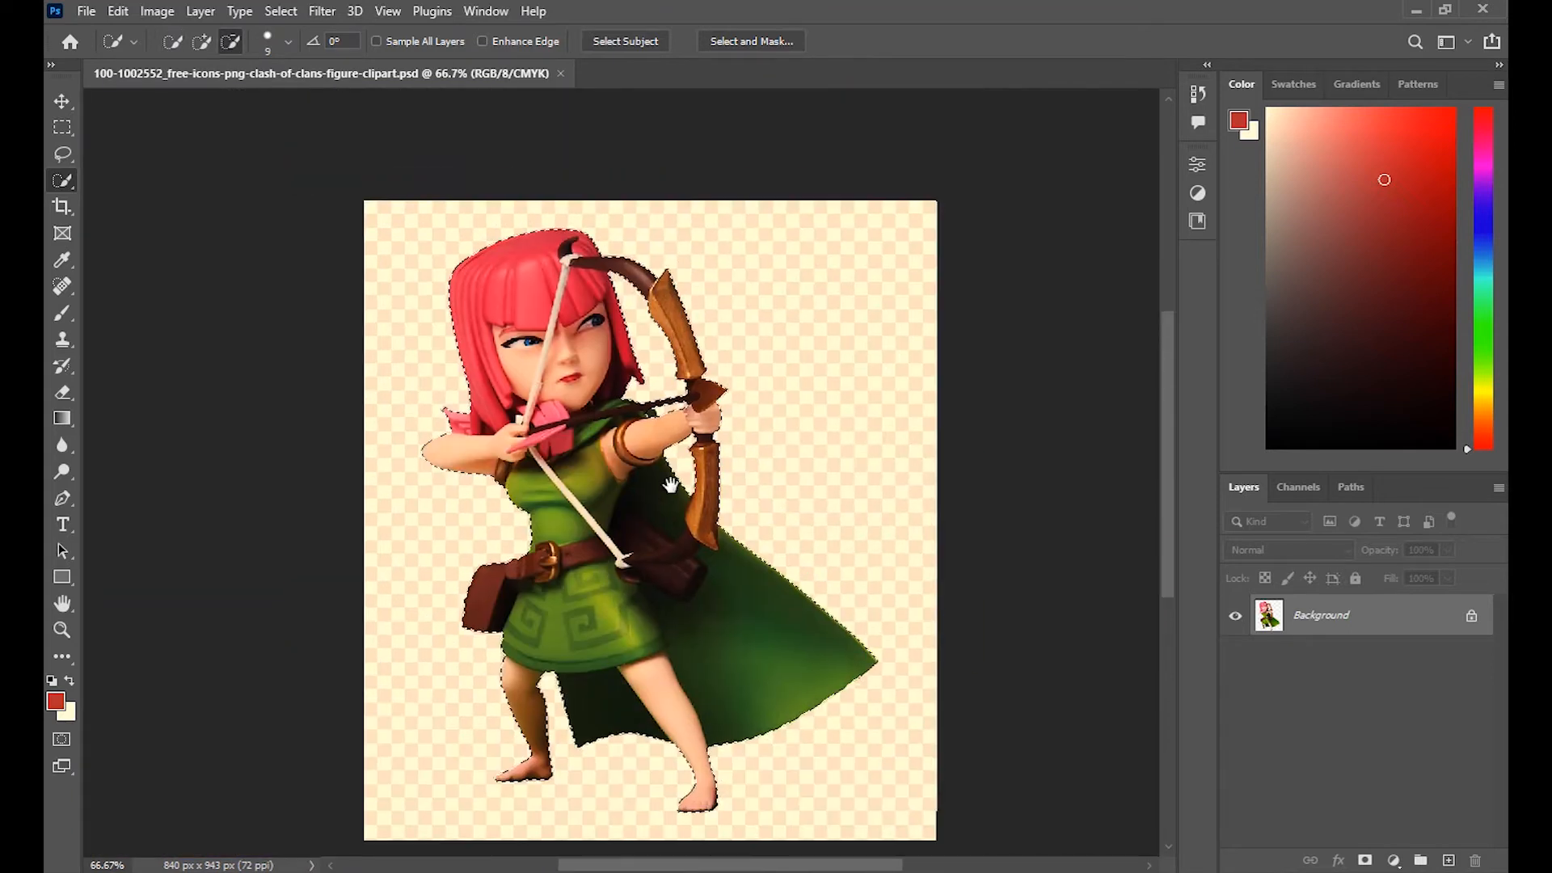
Step: Mask out the background around the archer, save the image and close it to return to Adobe XD
click(1365, 860)
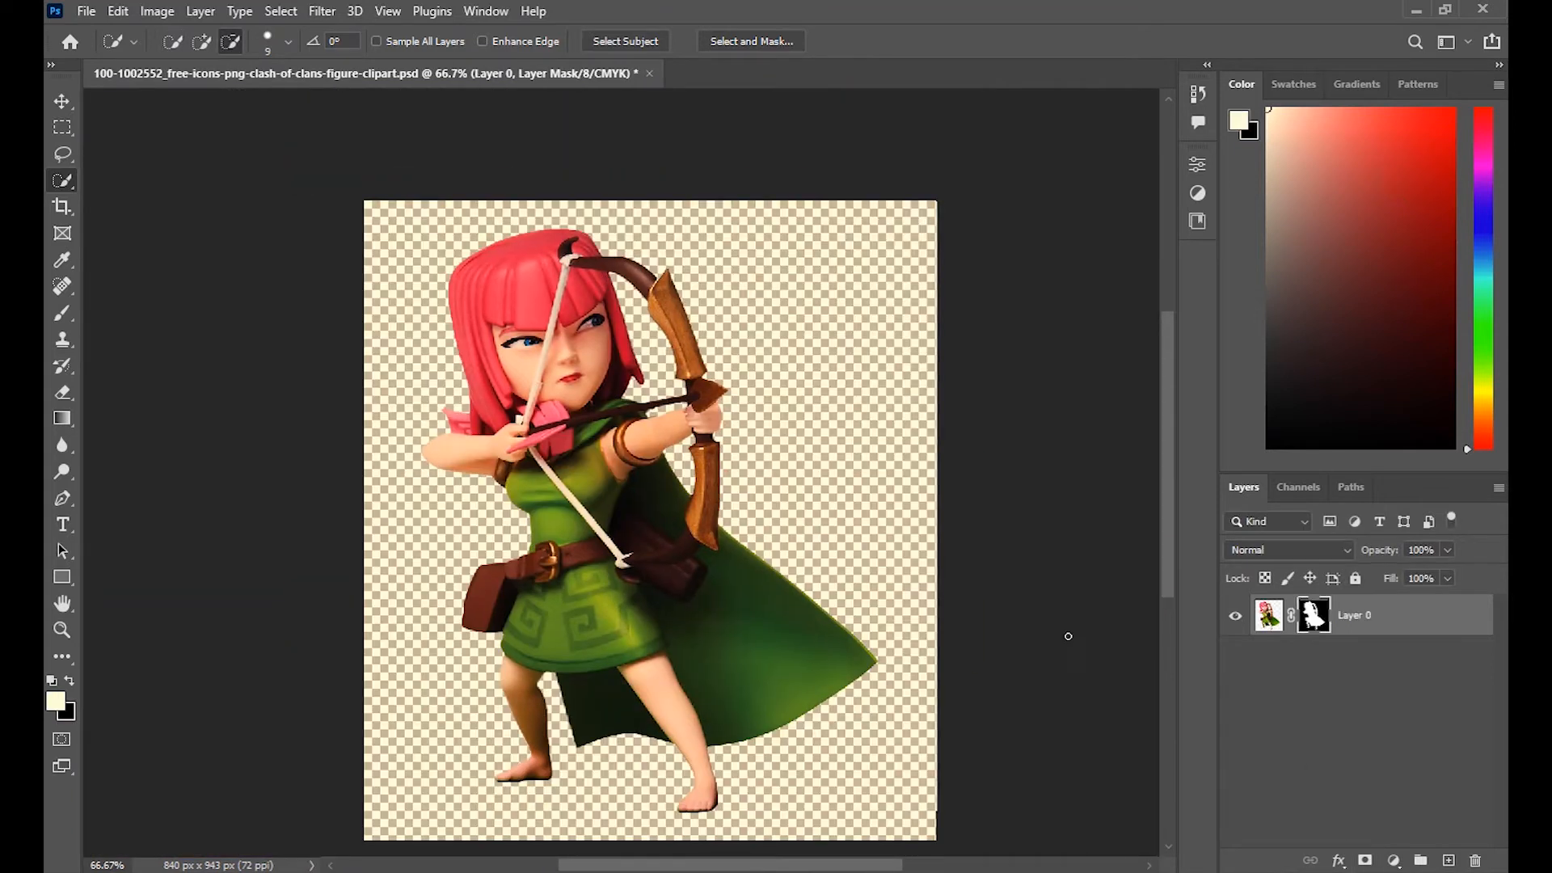
click(652, 72)
key(Return)
click(1000, 244)
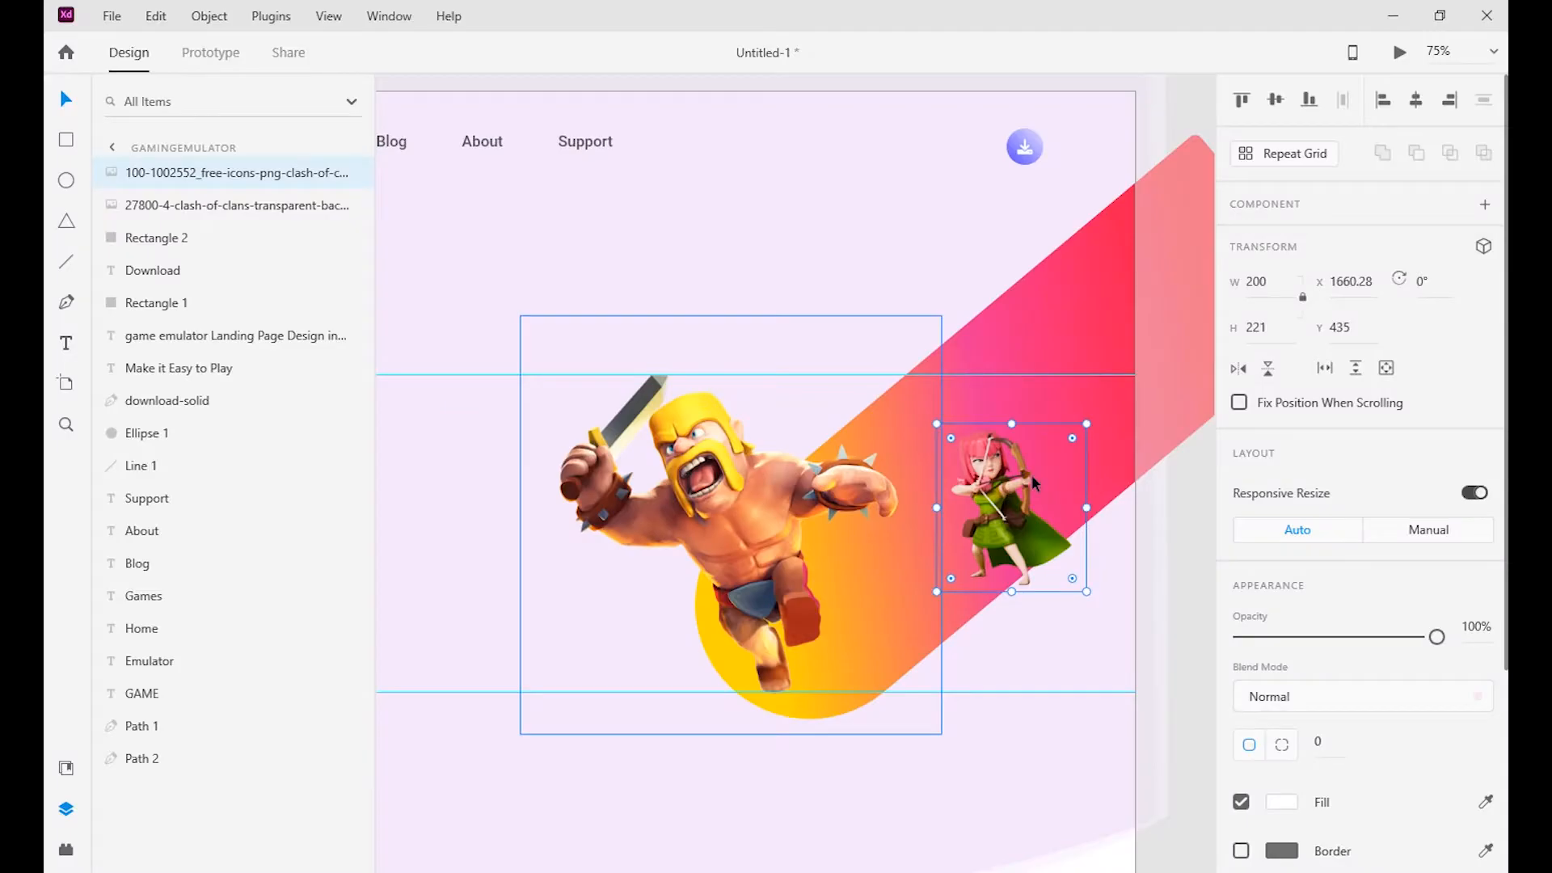
Step: Flip the cut-out archer horizontally on the gradient shape
right_click(1031, 474)
key(Escape)
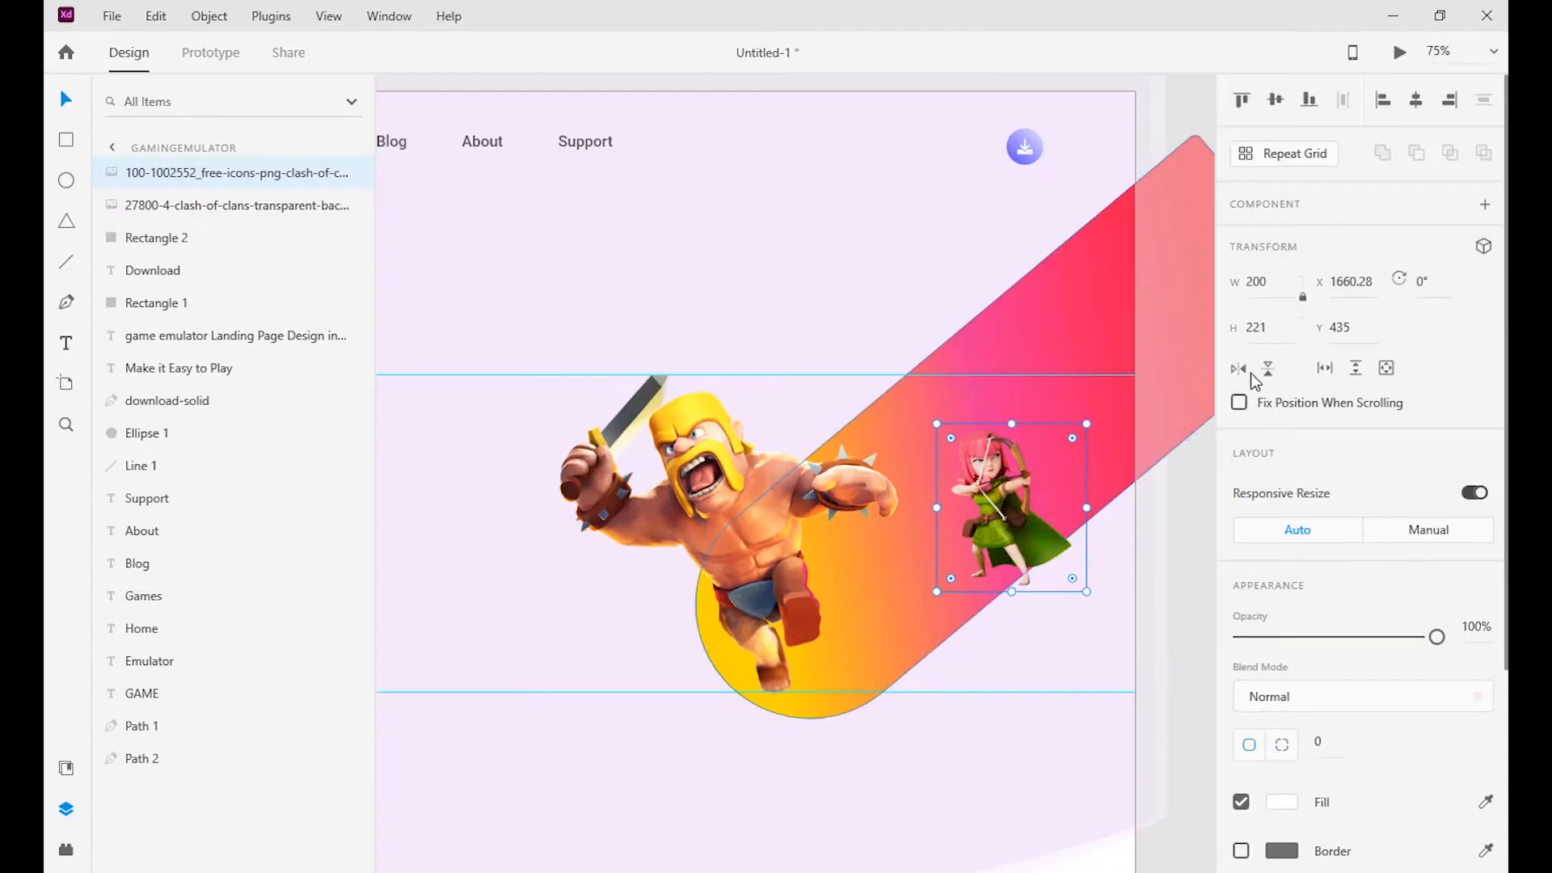
click(1237, 369)
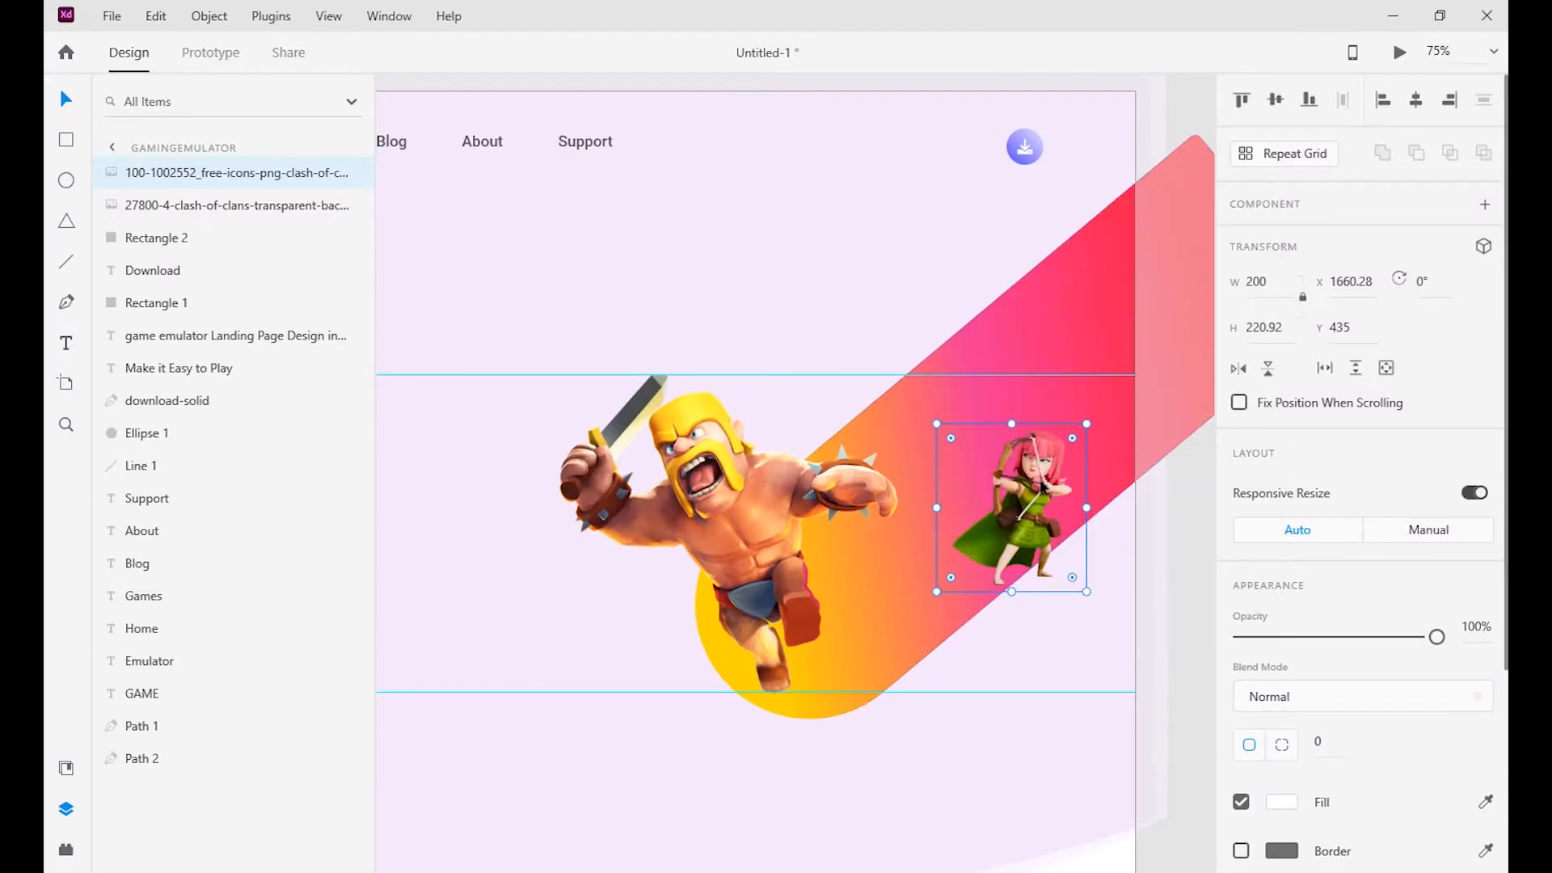
Step: Import mobile_MarioKartTour_screen_07_png_jpgcopy.0.jpg and open it in Photoshop with Proof Colors turned on
click(113, 16)
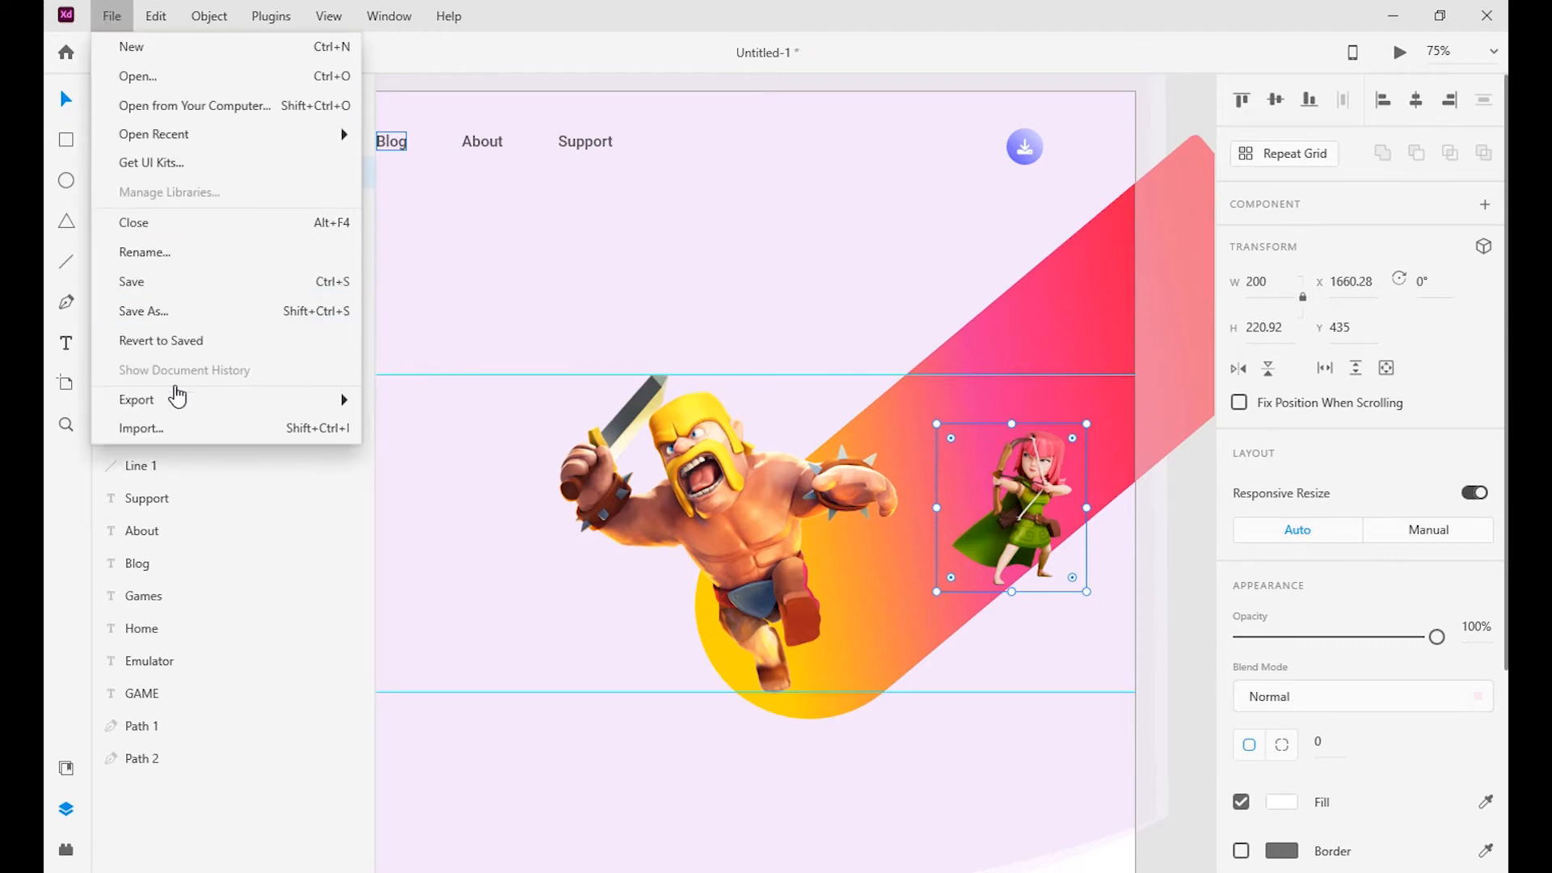
click(176, 429)
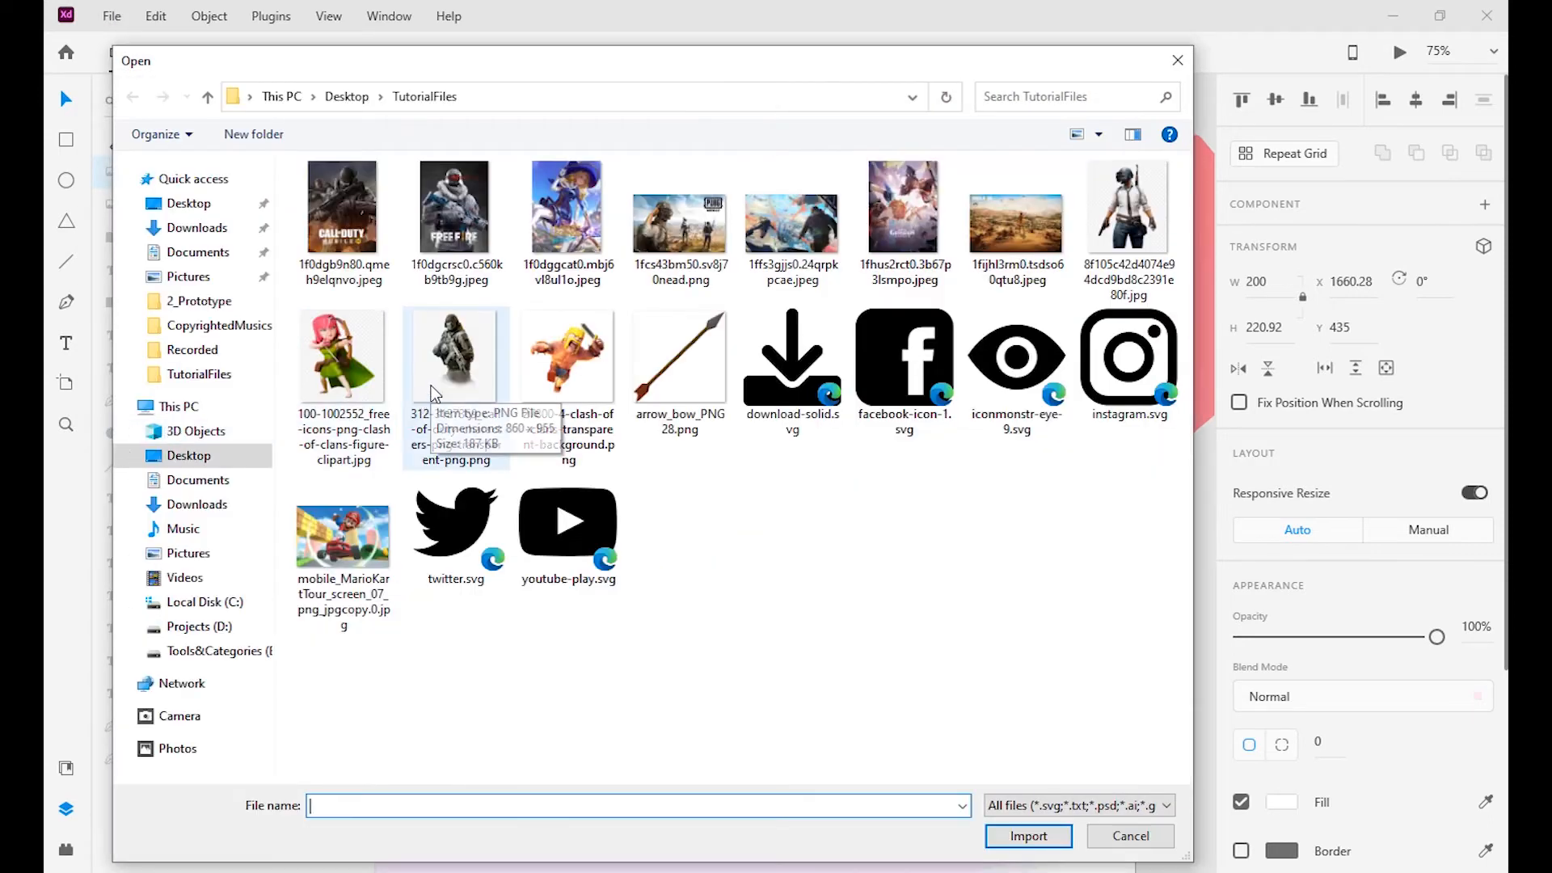
double_click(338, 538)
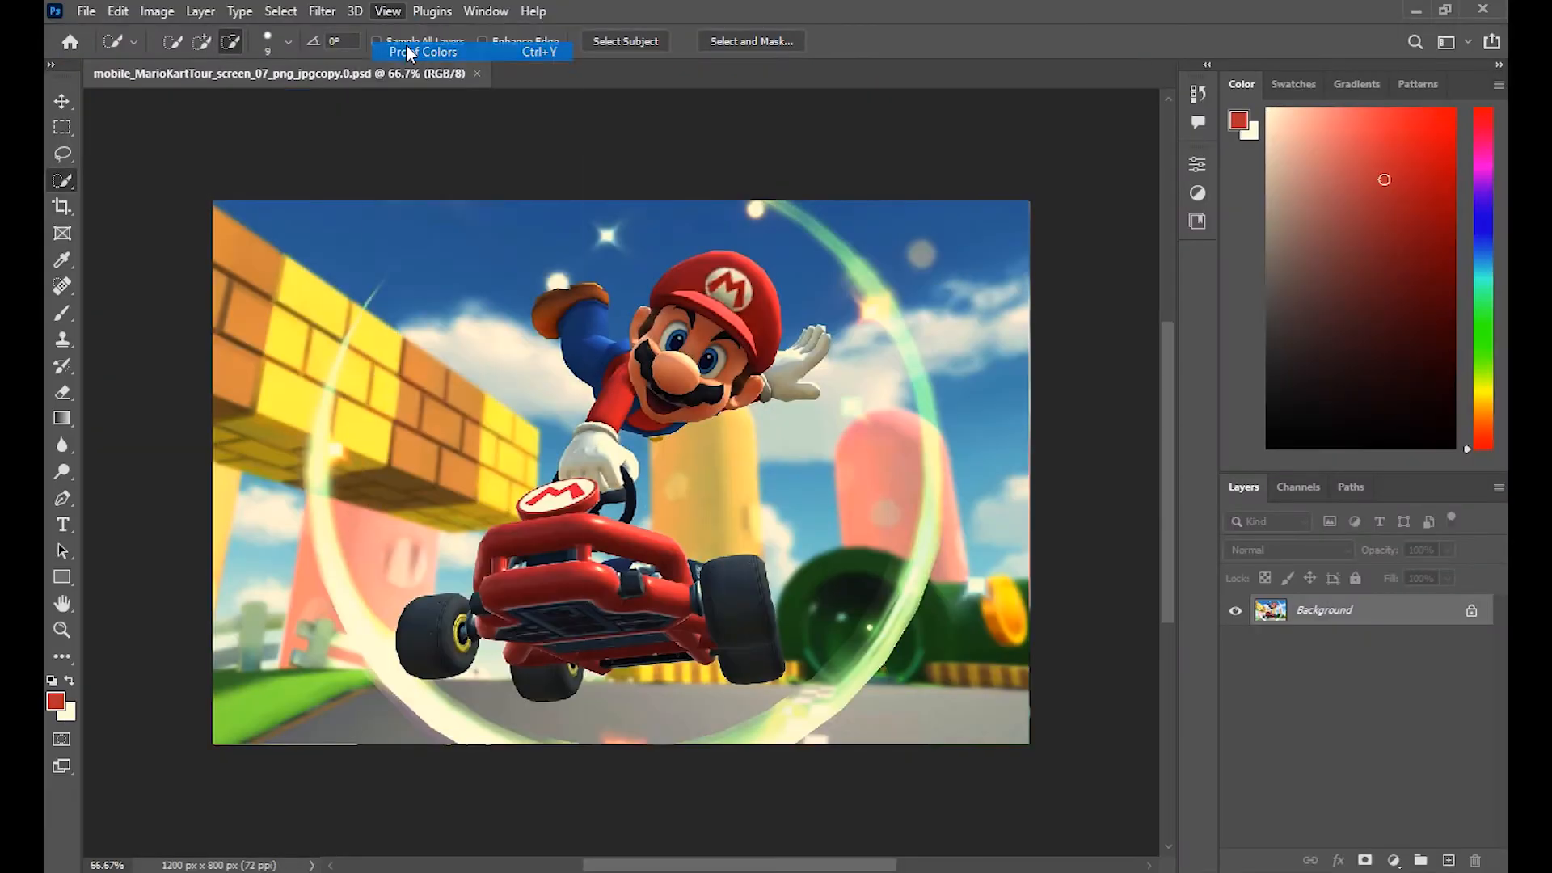
click(408, 53)
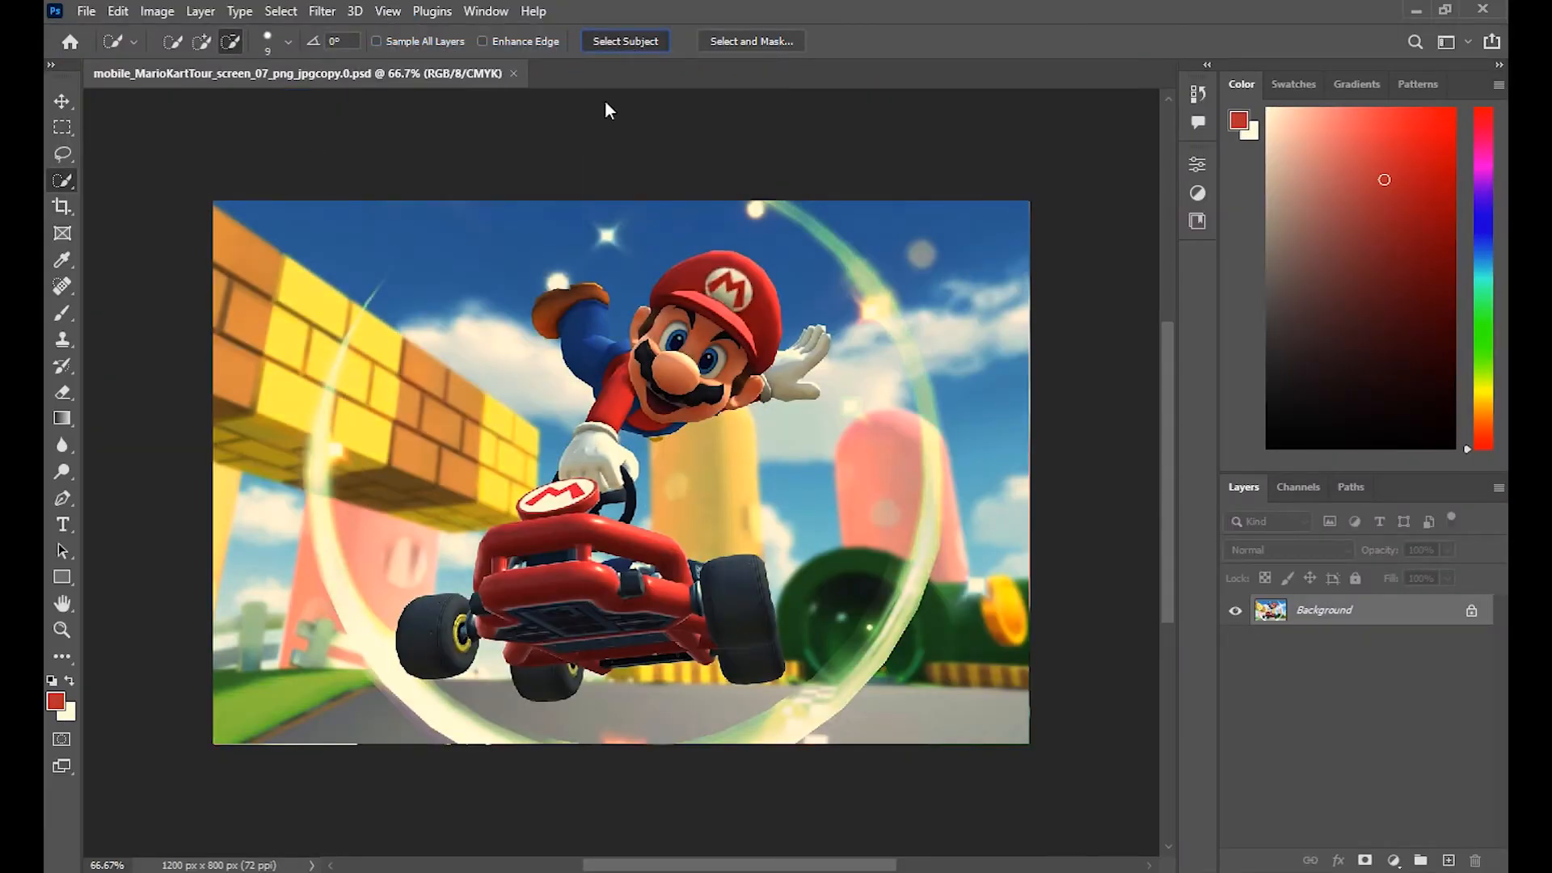
Step: Select Mario and his kart using Select Subject, and set a 10 px Quick Selection brush for refining the selection
key(bracketright)
key(bracketright)
key(bracketright)
right_click(57, 179)
click(138, 201)
key(ctrl+plus)
drag(662, 455, 665, 530)
key(bracketleft)
key(bracketleft)
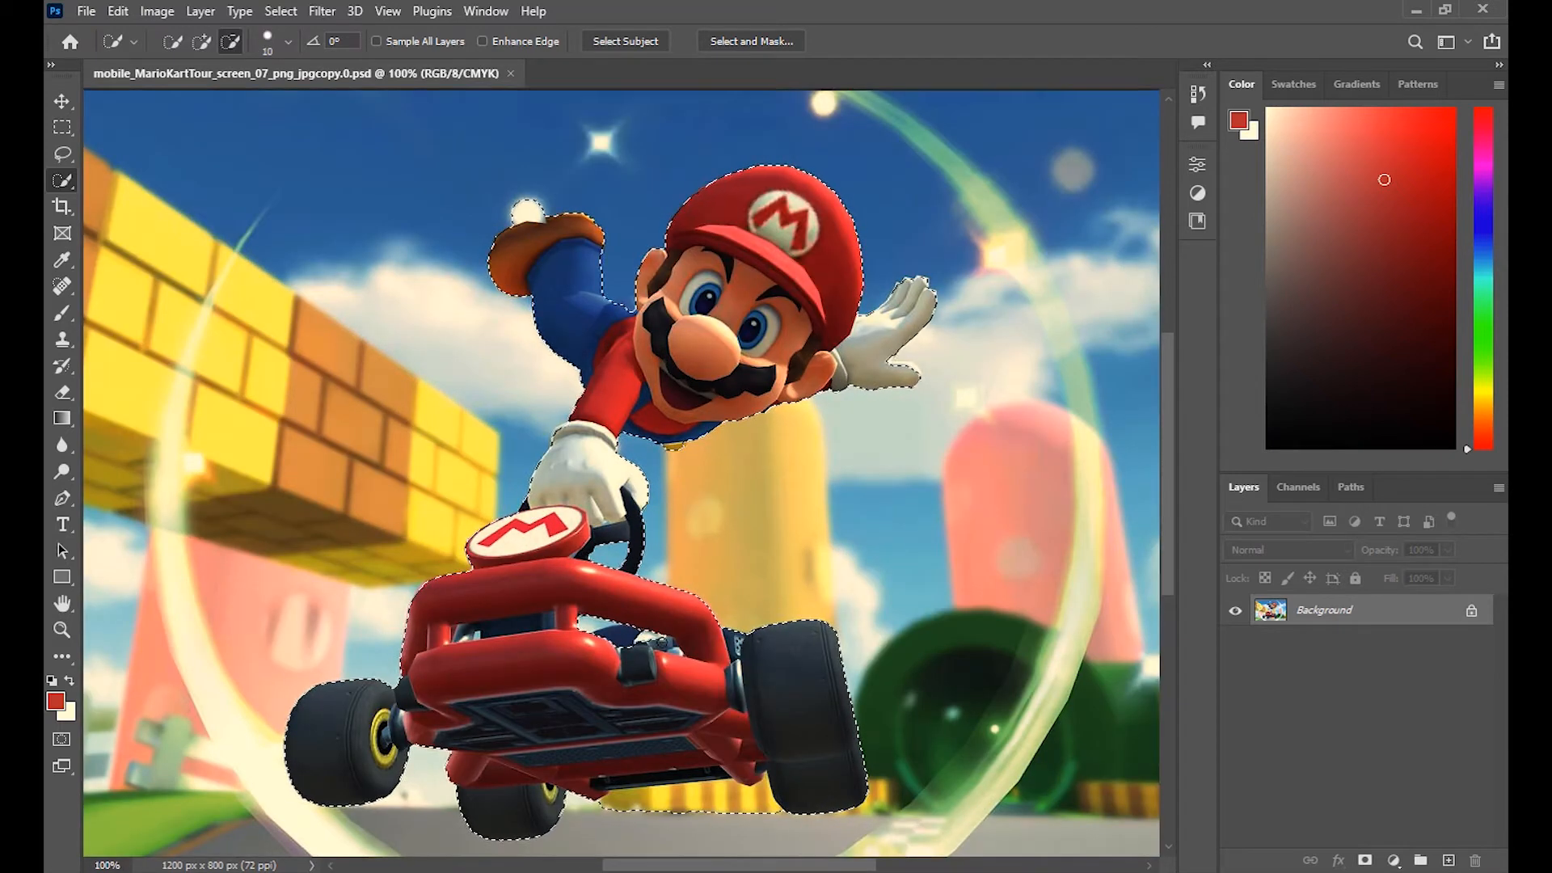
Step: Correct the selection beneath the kart and around Mario's shoe, mask out the background and close the image with its changes saved
mouse_move(737, 801)
mouse_down()
mouse_move(716, 823)
mouse_move(605, 804)
mouse_up()
drag(523, 211, 540, 208)
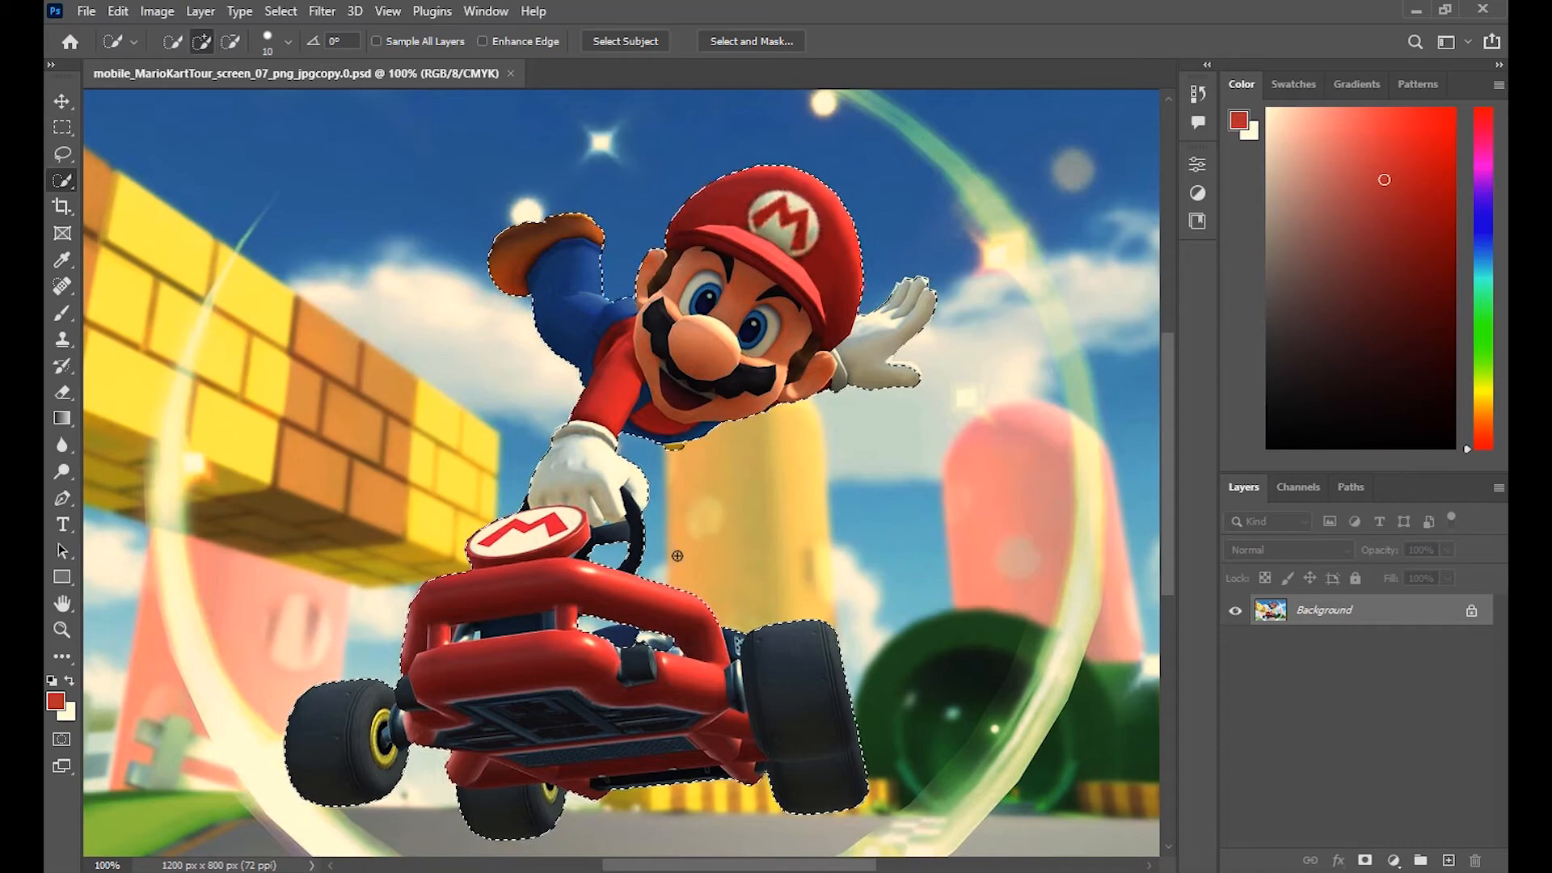
click(1365, 860)
click(601, 74)
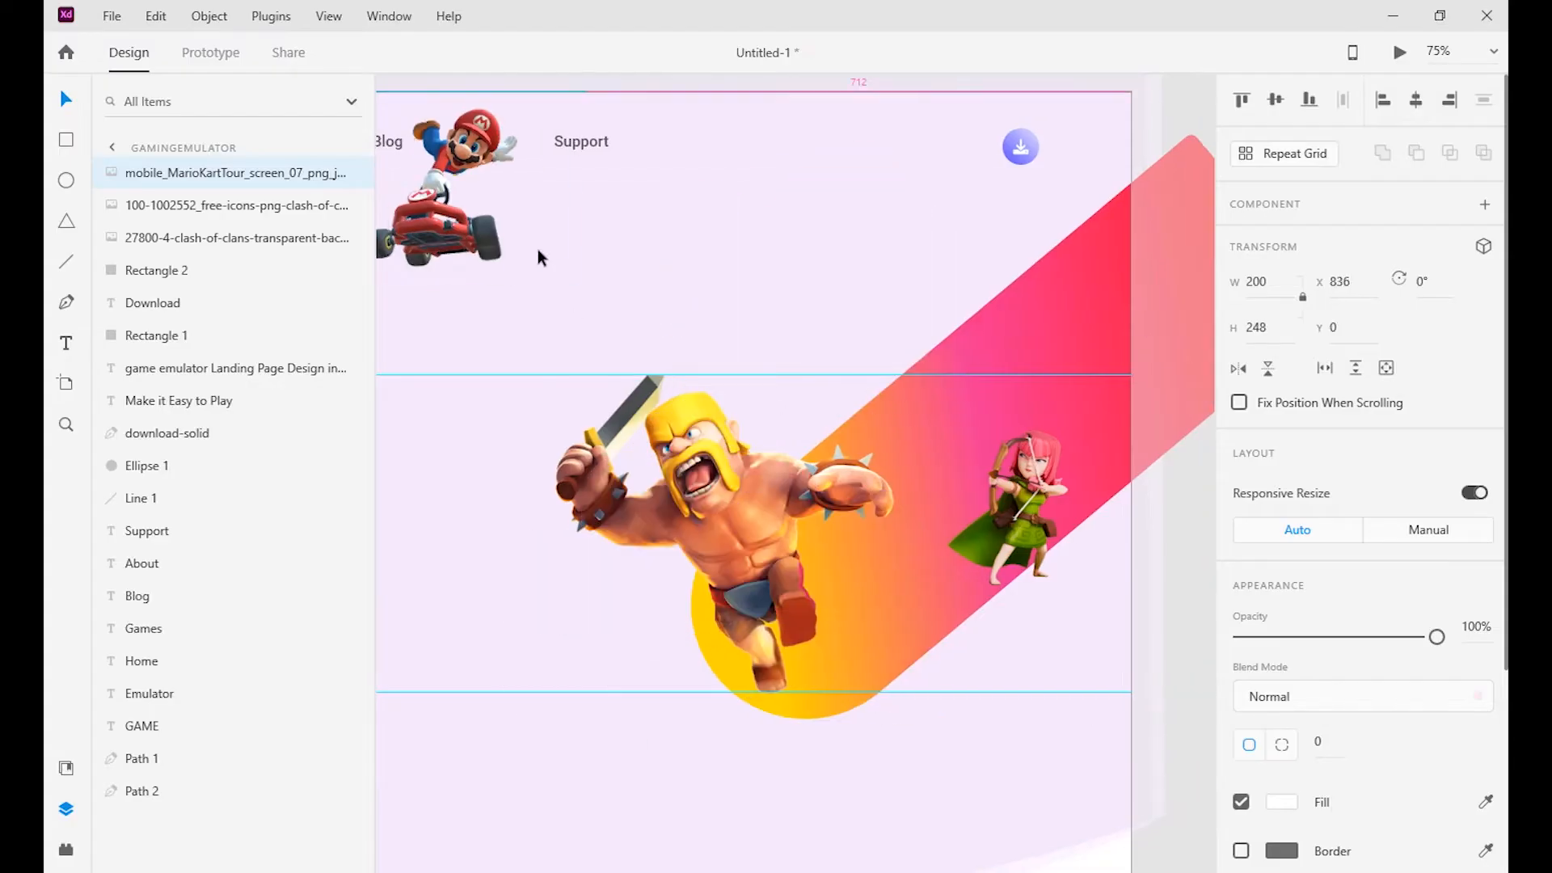
Step: Scale Mario to about 305 × 203 px and place him on the gradient's upper edge at X 1490, Y 212, aligned with guides
drag(537, 249, 1015, 396)
drag(962, 91, 959, 269)
drag(862, 321, 904, 356)
drag(1014, 267, 1033, 249)
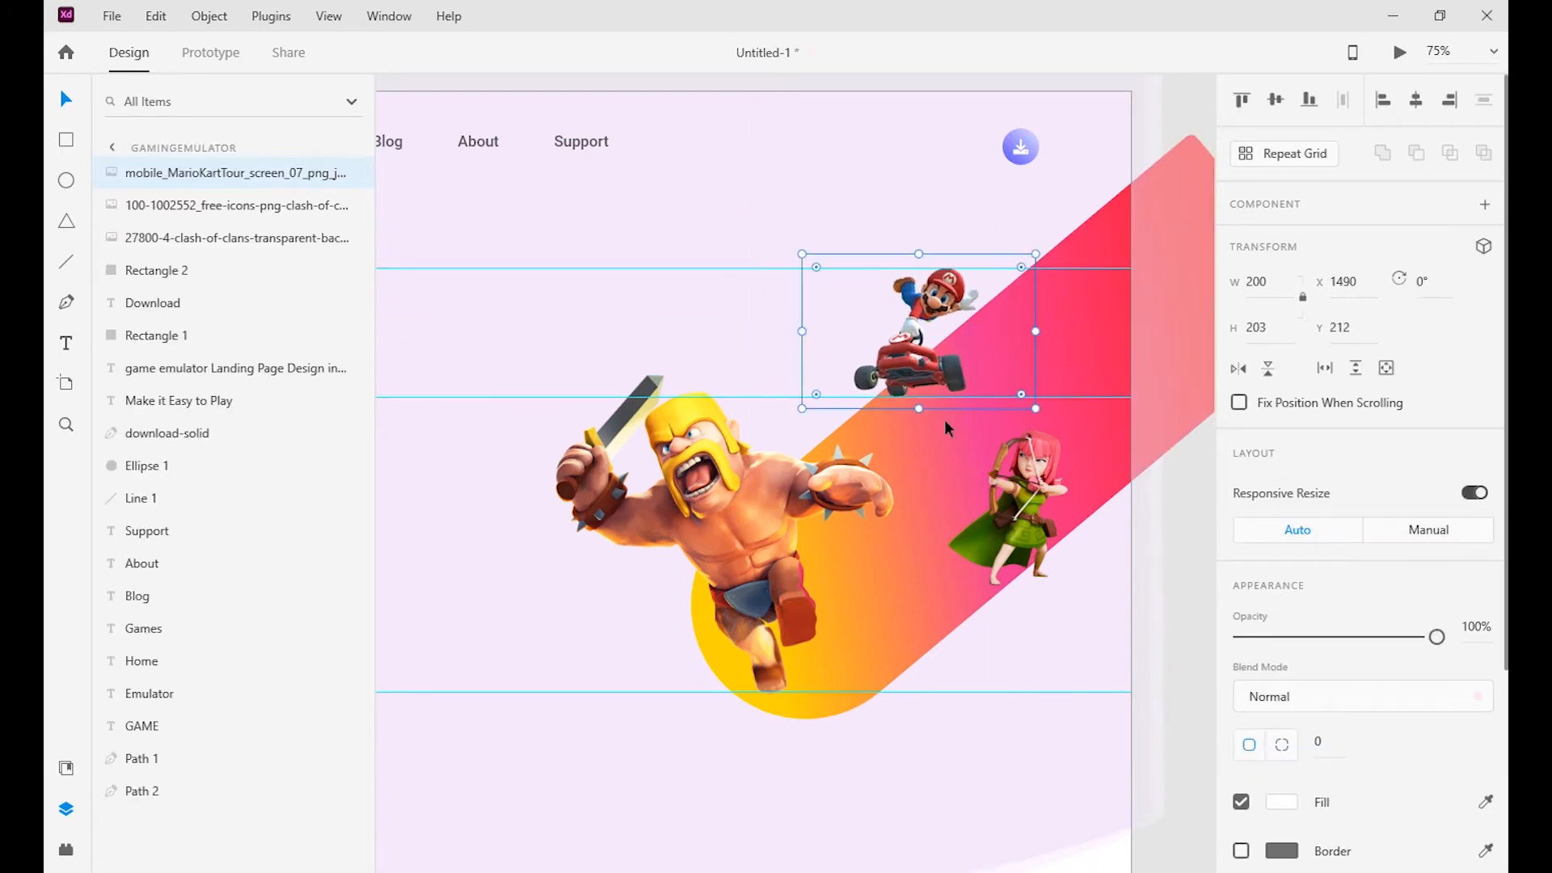
Step: Remove the three horizontal guides from the artboard
drag(816, 397, 819, 83)
drag(819, 269, 820, 81)
drag(894, 742, 816, 85)
click(744, 341)
key(ctrl+s)
scroll(744, 340, down, 1)
Step: Import arrow_bow_PNG28.png and set its width to 300
click(923, 328)
click(112, 16)
click(161, 103)
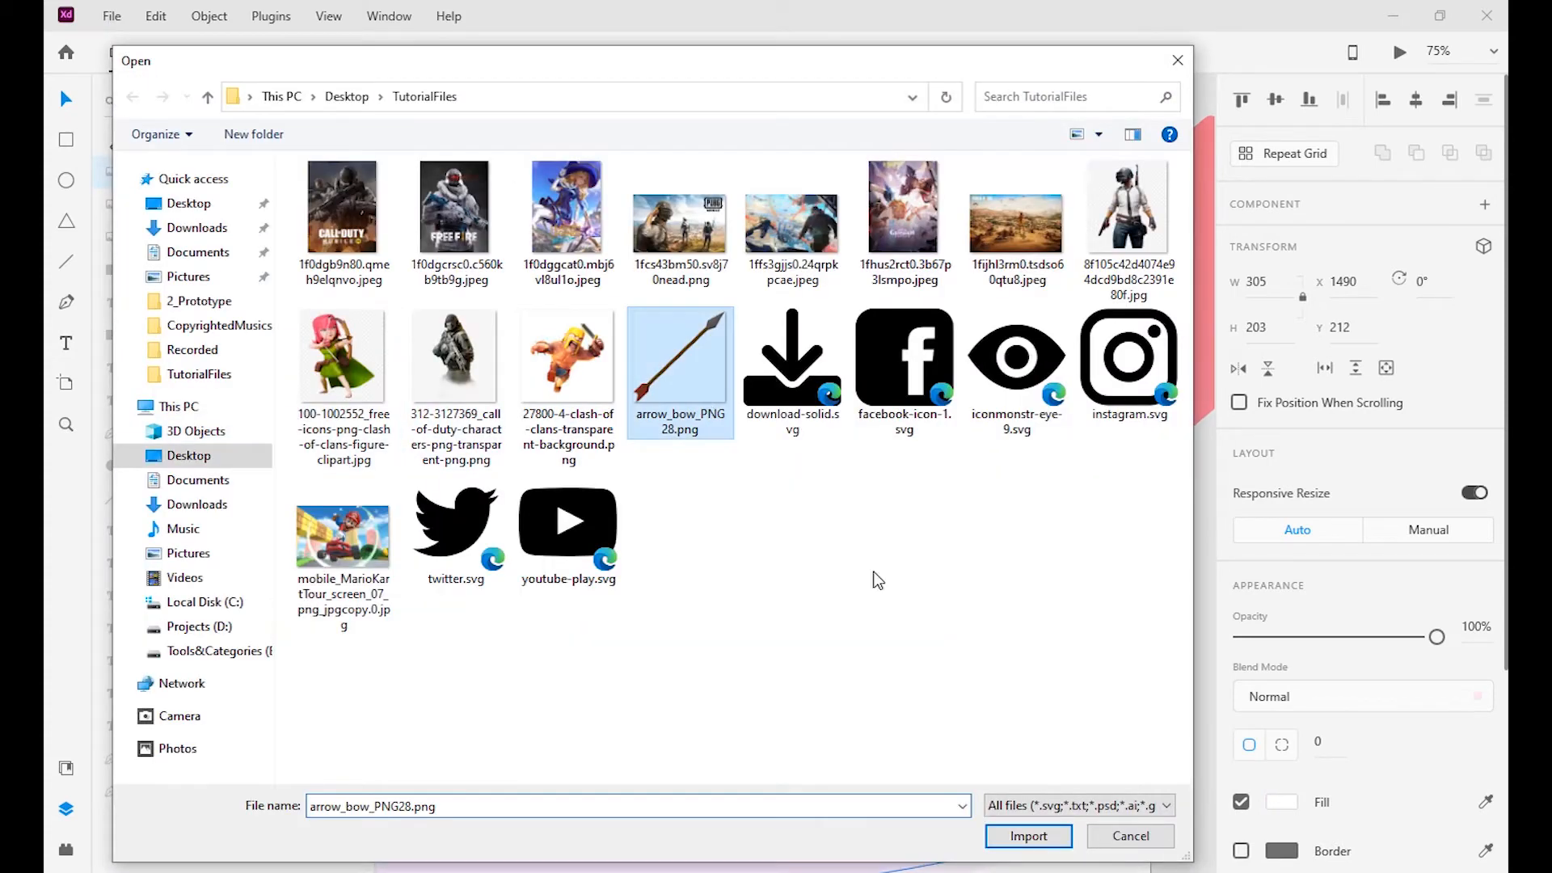
click(1042, 835)
click(1258, 283)
key(ctrl+z)
key(ctrl+shift+z)
click(1257, 283)
text(300)
key(Return)
Step: Move the arrow between the barbarian's sword and Mario, scale it down and rotate it
drag(407, 106, 792, 376)
drag(895, 256, 645, 232)
drag(811, 404, 830, 364)
Step: Duplicate the arrow and place the copy beside the barbarian's sword arm, about 137 × 136 px and rotated to -118°
key(ctrl+c)
key(ctrl+v)
click(614, 552)
drag(688, 626, 730, 553)
drag(713, 564, 575, 532)
drag(457, 472, 539, 496)
Step: Adjust the upper arrow's size and angle so it points up and left between the sword and Mario
drag(782, 335, 794, 298)
drag(926, 202, 835, 278)
drag(827, 328, 834, 366)
Step: Send the arrow beside the sword arm behind the barbarian in the layer order and nudge it slightly
click(662, 517)
click(566, 507)
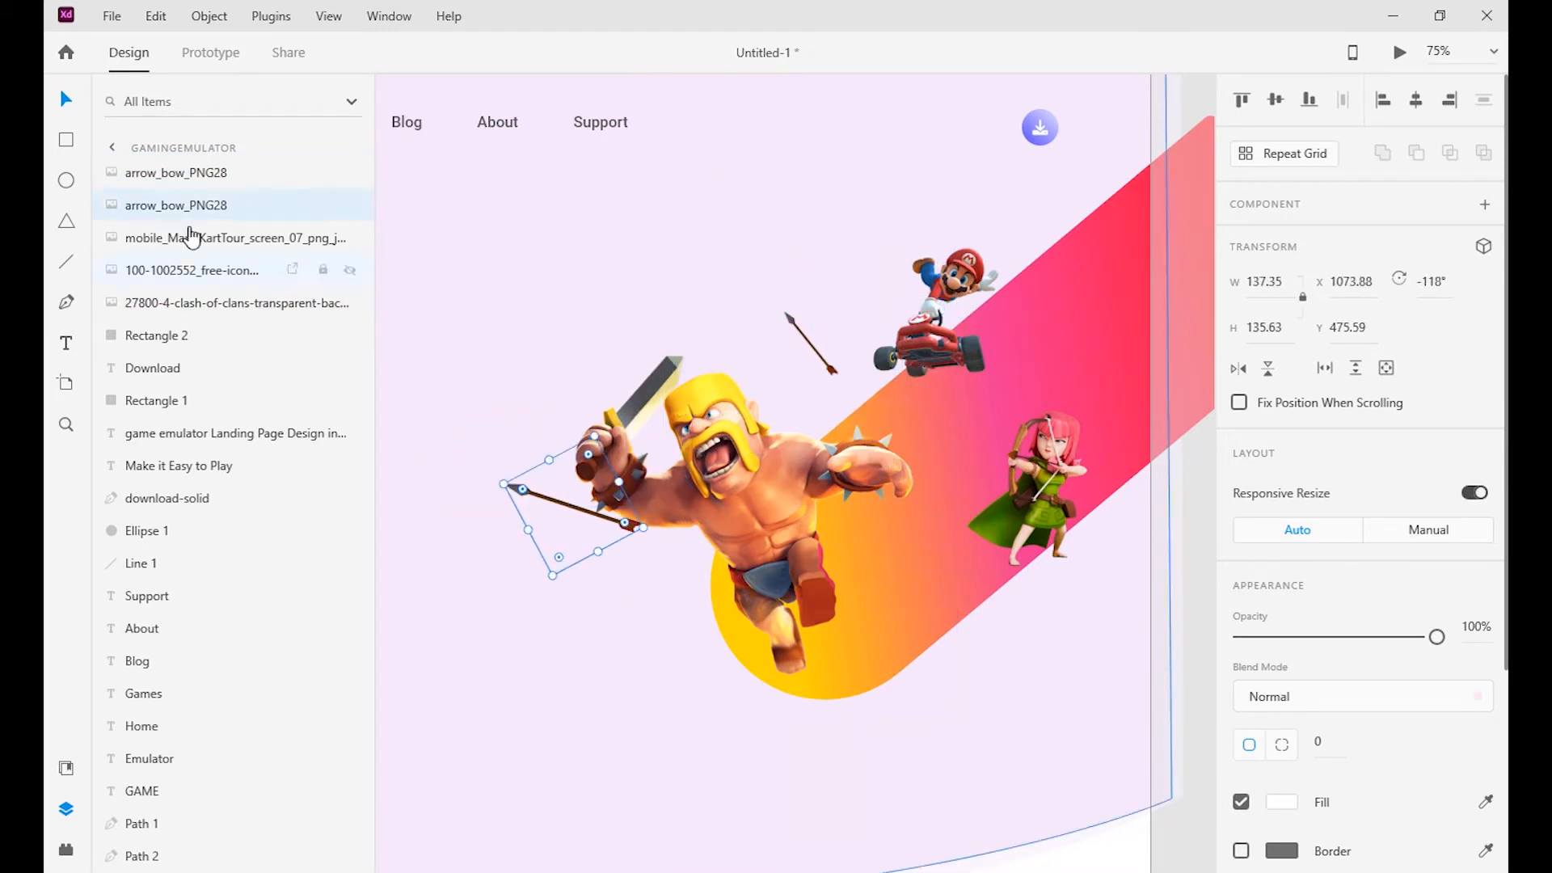
shift+click(189, 175)
drag(191, 202, 194, 325)
click(573, 514)
drag(523, 488, 522, 481)
Step: Open the arrow beside the barbarian's arm for editing in Photoshop
click(809, 341)
click(176, 272)
click(728, 467)
click(529, 485)
right_click(530, 485)
click(598, 202)
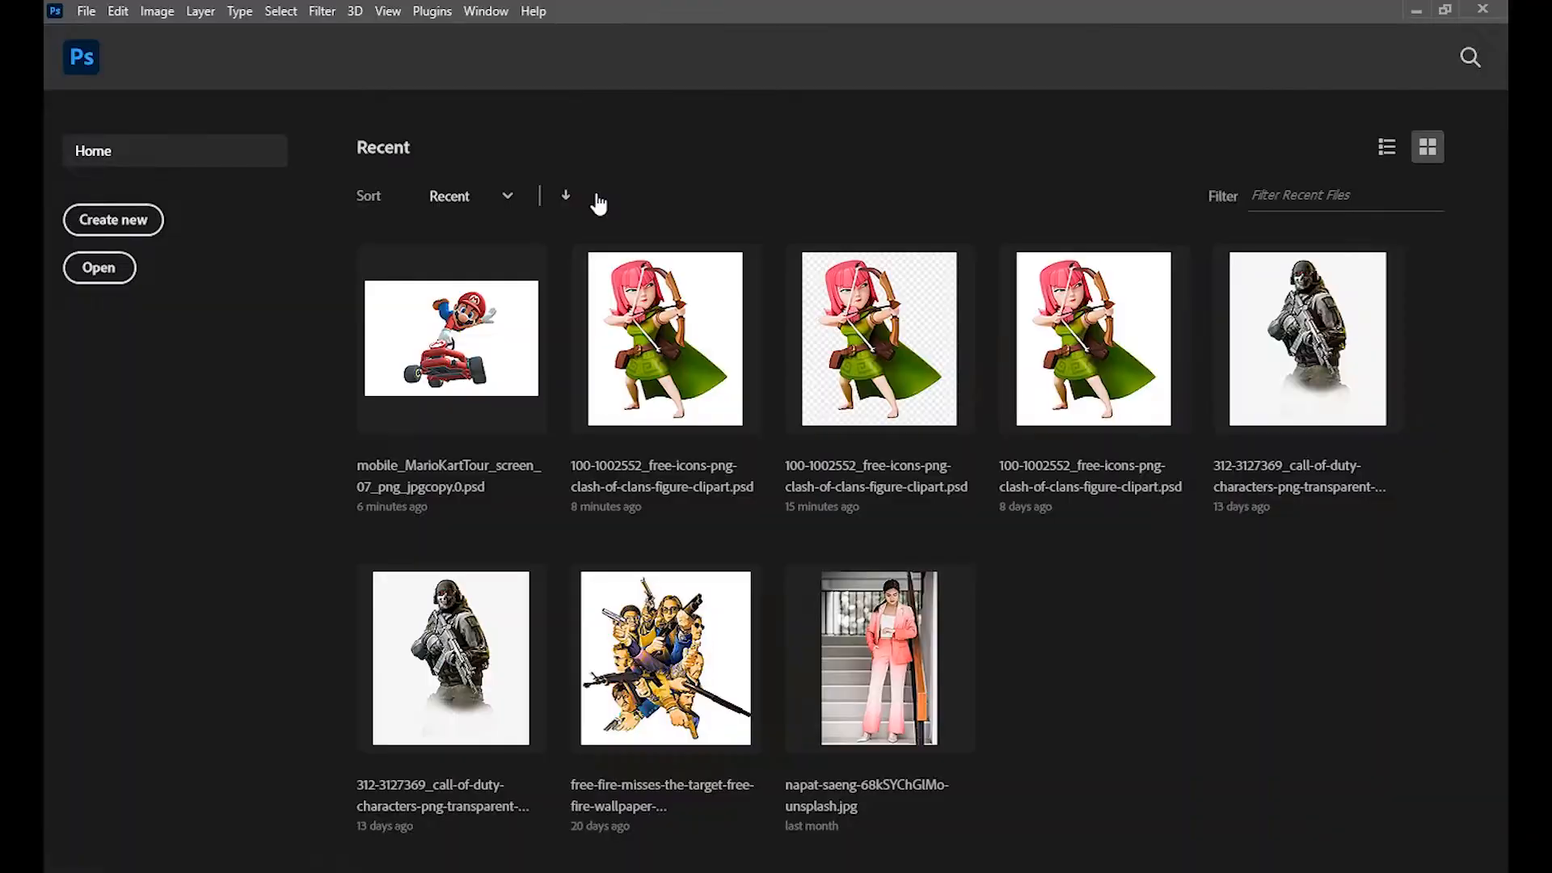
Step: Add a solid colour fill layer of f4e8fc above the arrow and invert its mask
click(1392, 860)
click(1366, 503)
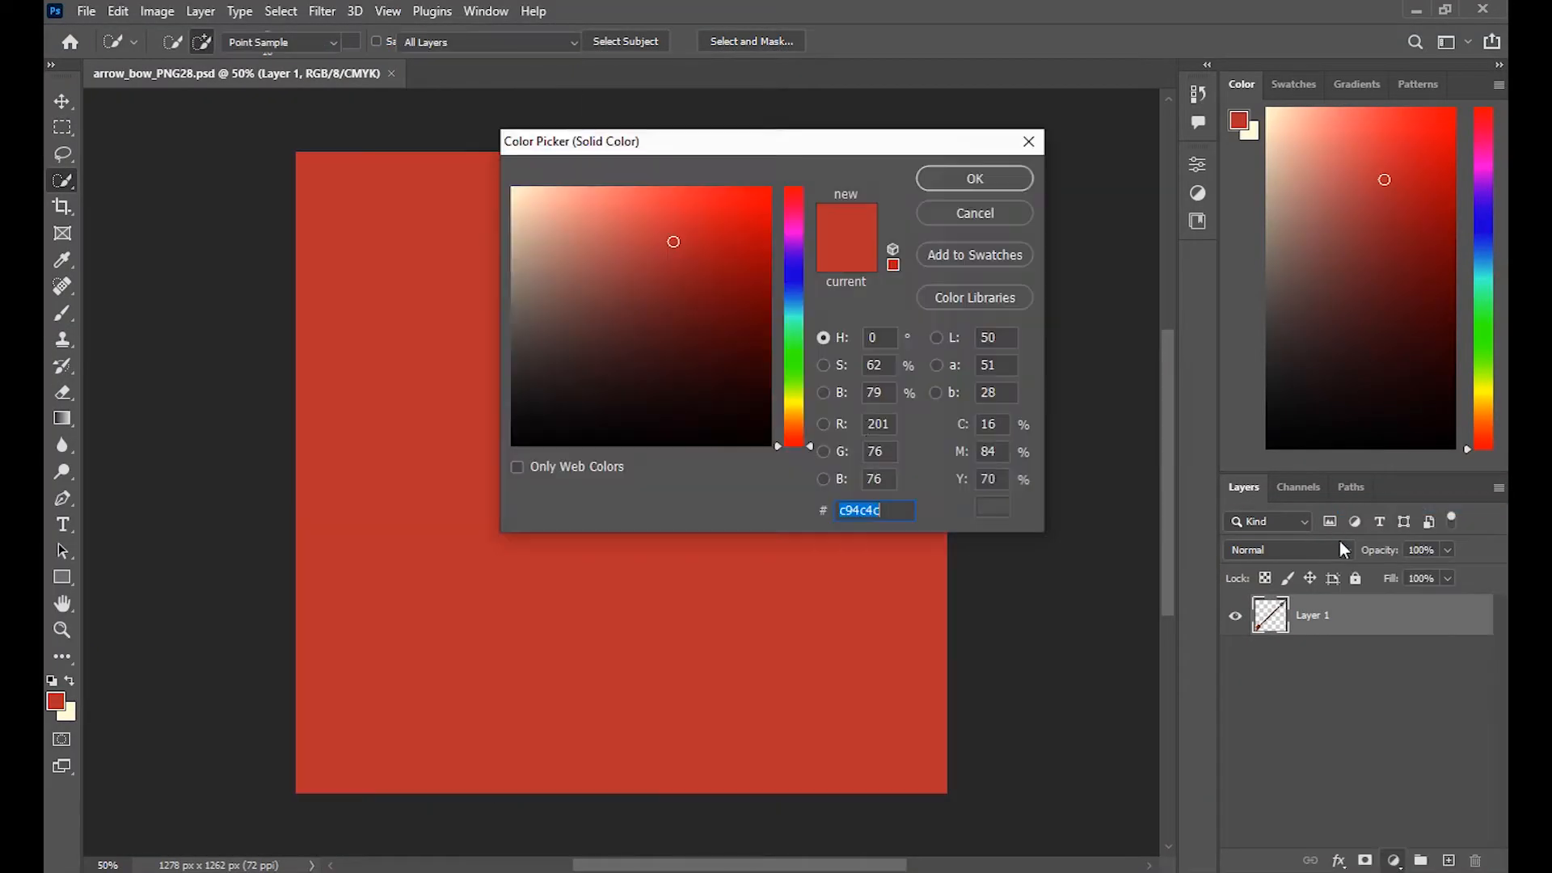
text(f4e8fc)
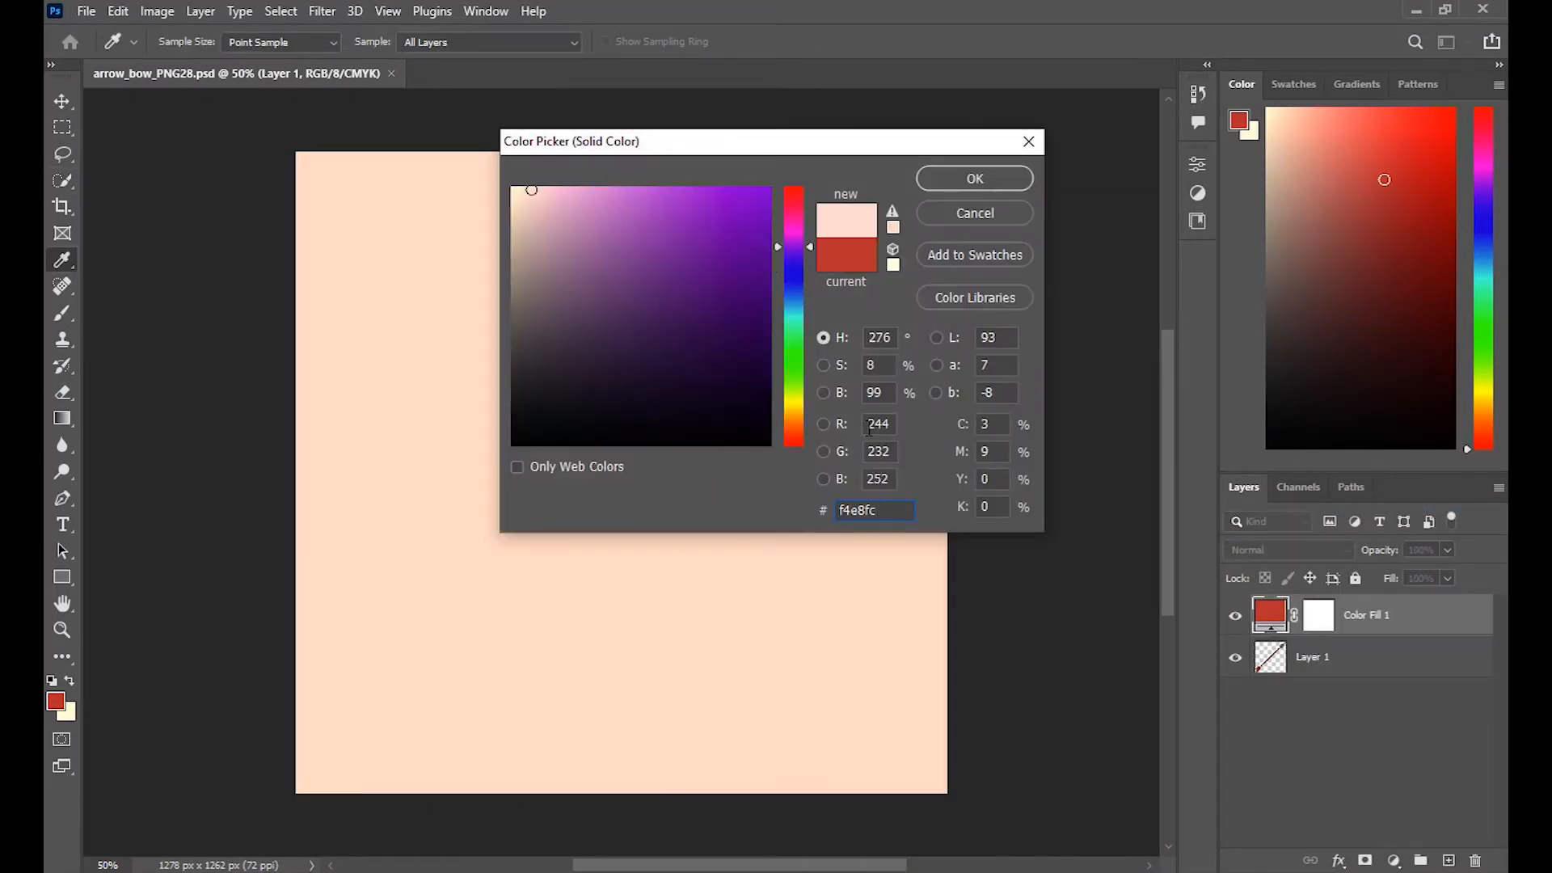
key(Return)
click(1319, 621)
key(ctrl+i)
Step: Clip the colour fill to the arrow layer and paint its mask over the arrow's tail with an 800 px brush at 5% flow
click(70, 310)
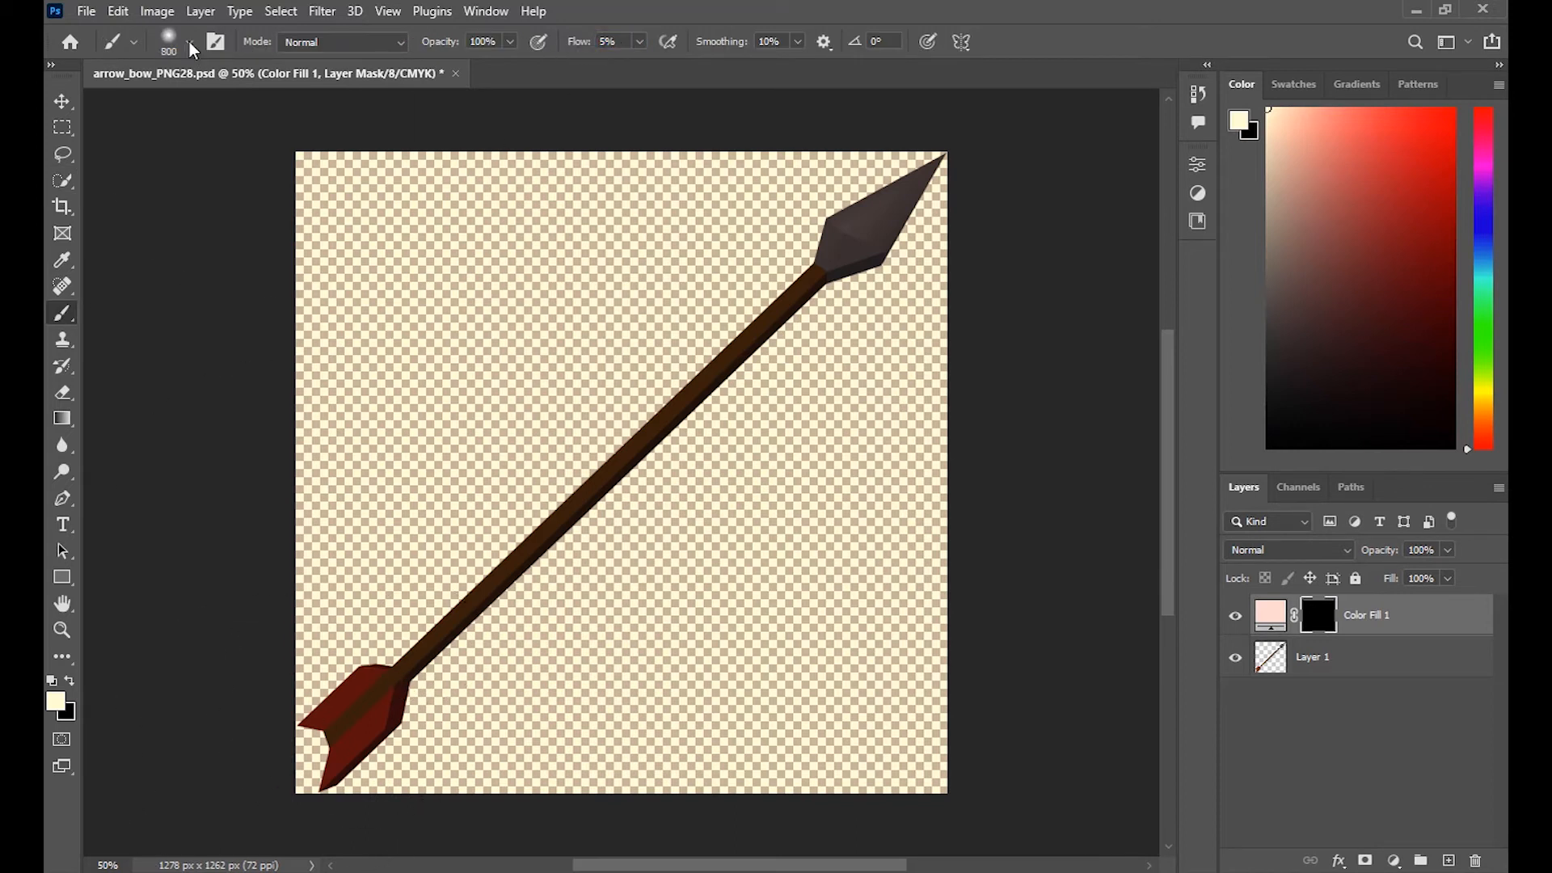
mouse_move(312, 728)
mouse_down()
mouse_move(253, 710)
mouse_move(418, 672)
mouse_move(298, 719)
mouse_up()
alt+click(1361, 636)
drag(369, 661, 402, 530)
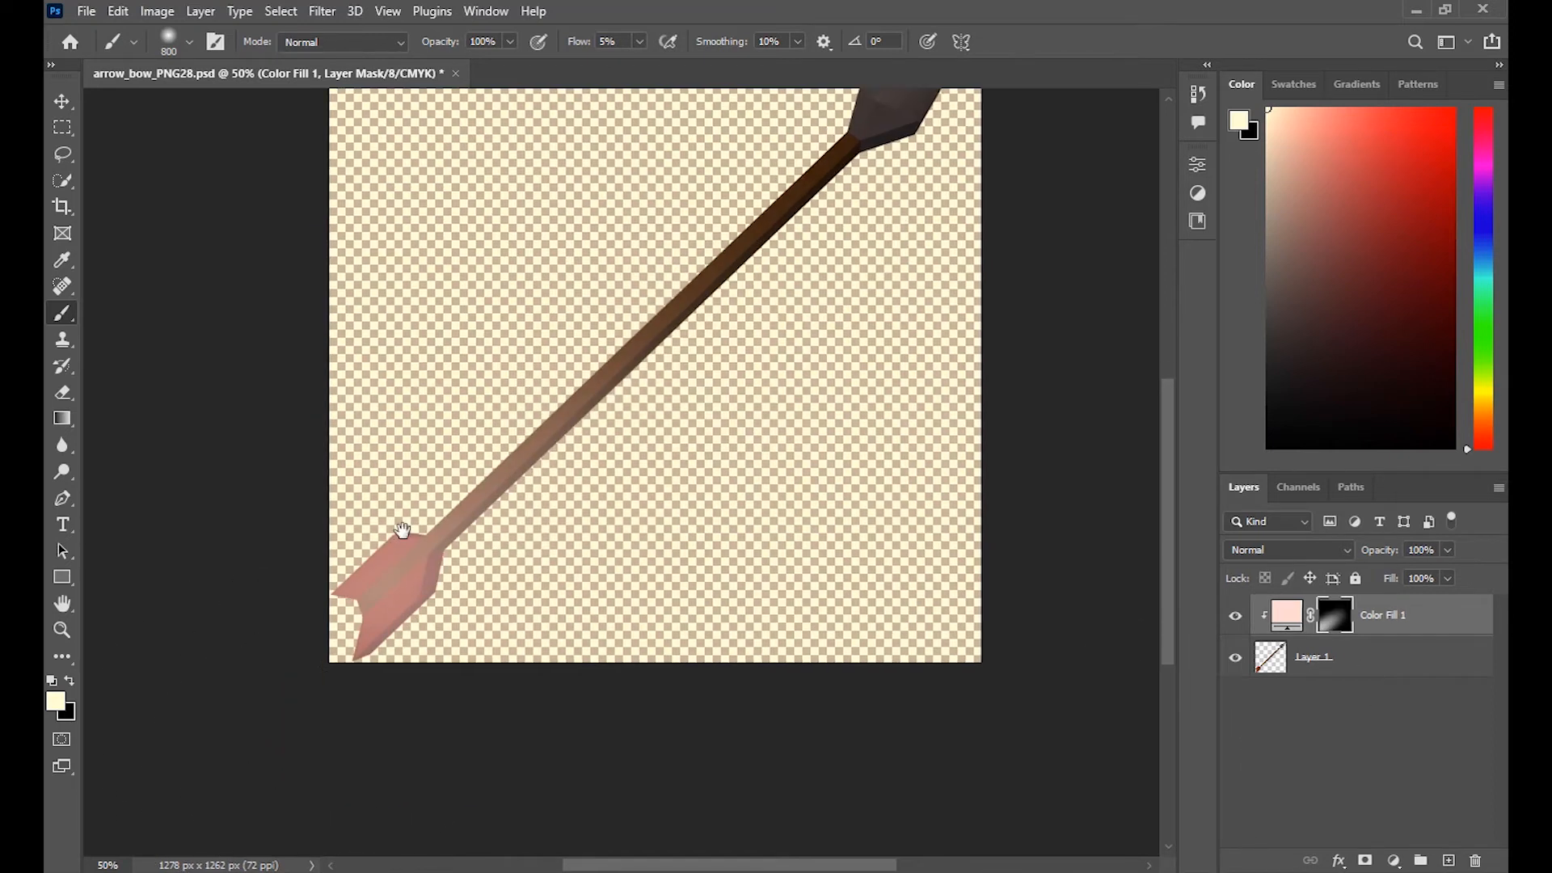
Step: Raise the brush flow to fade the tail further, and reduce the fade slightly with black at 7% flow
drag(570, 42, 587, 42)
drag(321, 709, 370, 586)
drag(591, 42, 583, 42)
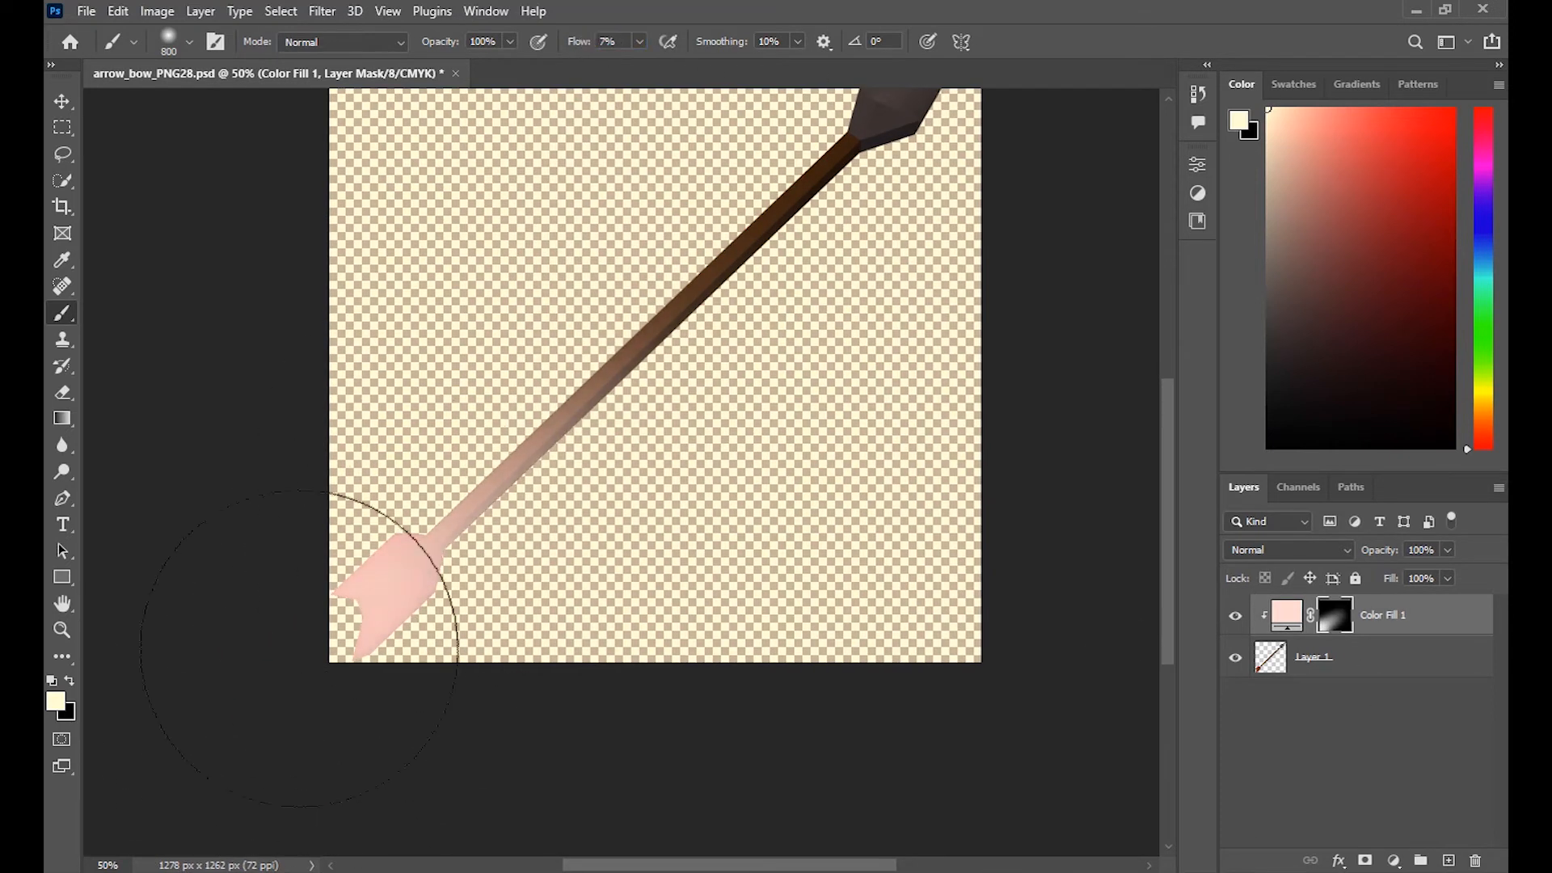
key(x)
drag(618, 386, 601, 496)
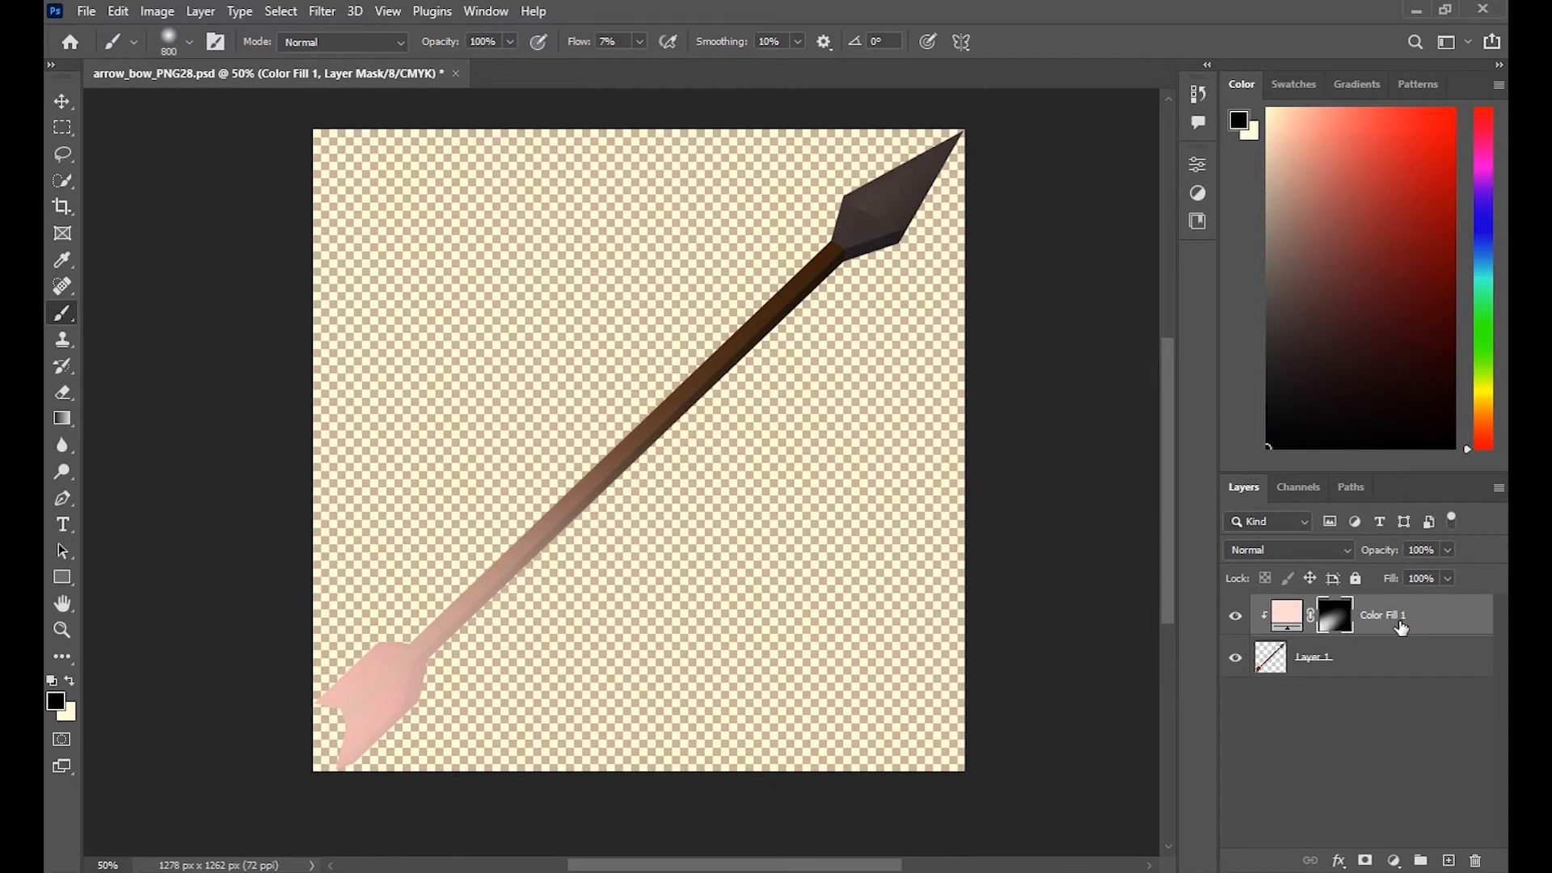
Step: Convert the arrow layer to a smart object, apply Motion Blur at 42° with a 103-pixel distance, and close the saved file
right_click(1368, 659)
click(1209, 295)
click(322, 11)
mouse_move(452, 271)
click(621, 387)
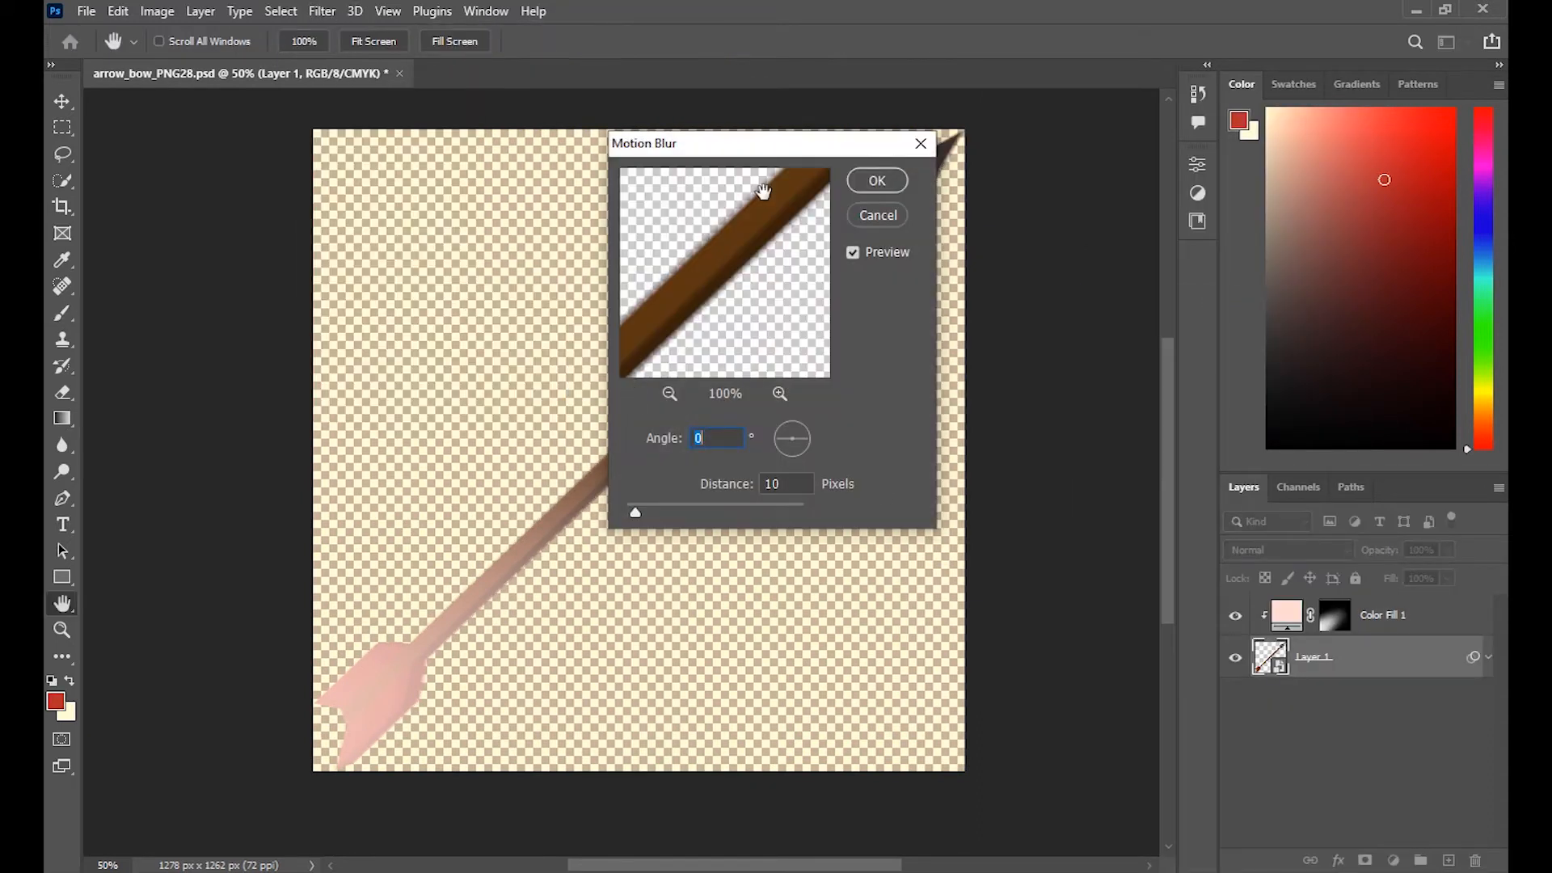
drag(687, 135, 889, 324)
drag(834, 686, 895, 691)
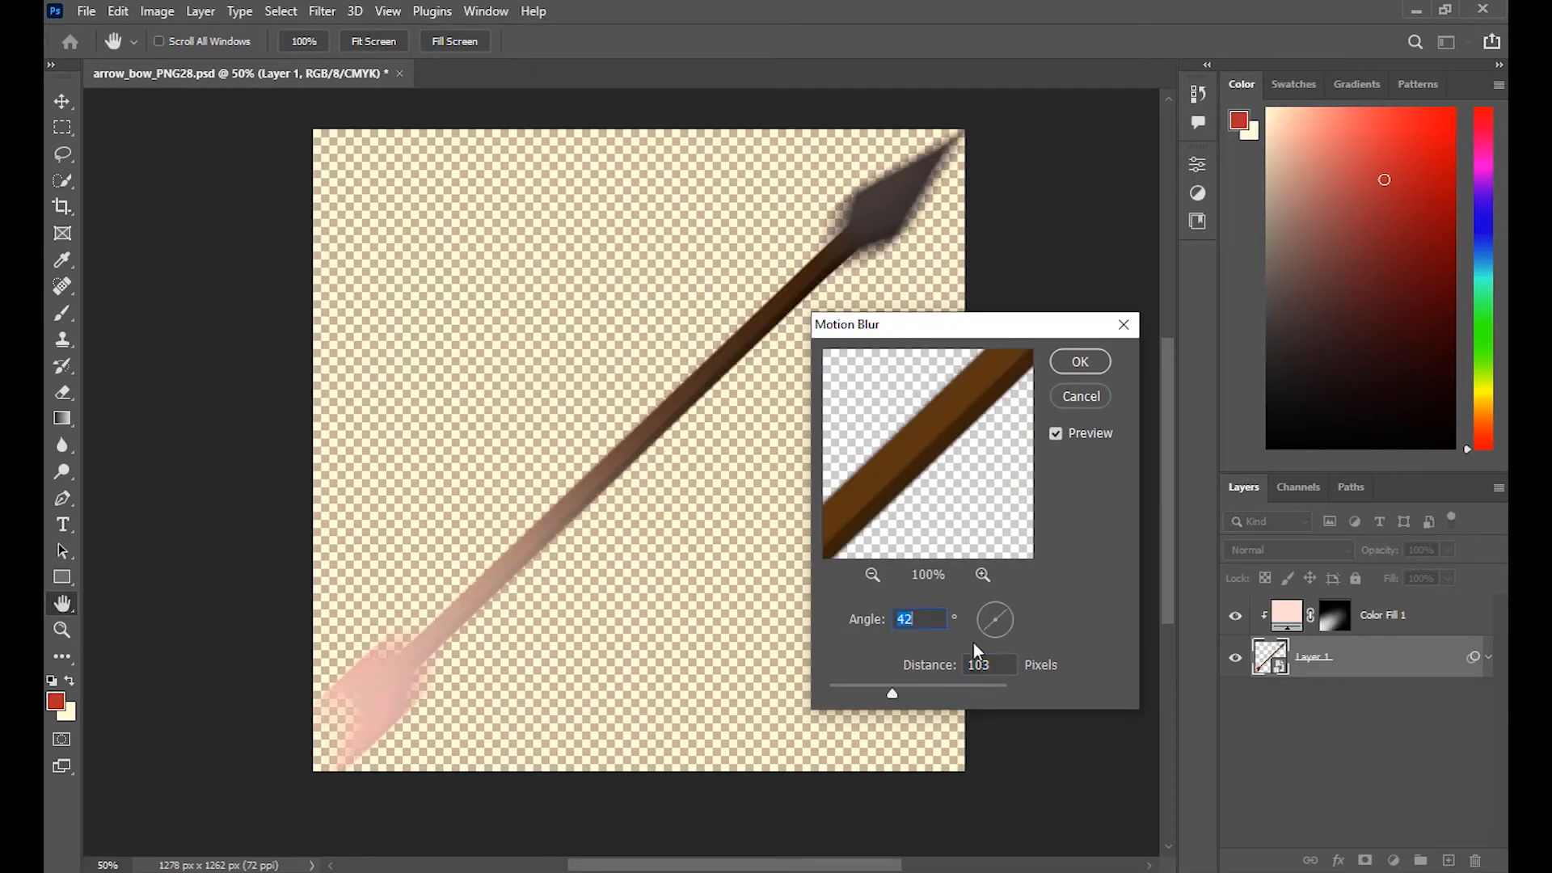
click(1082, 363)
click(401, 73)
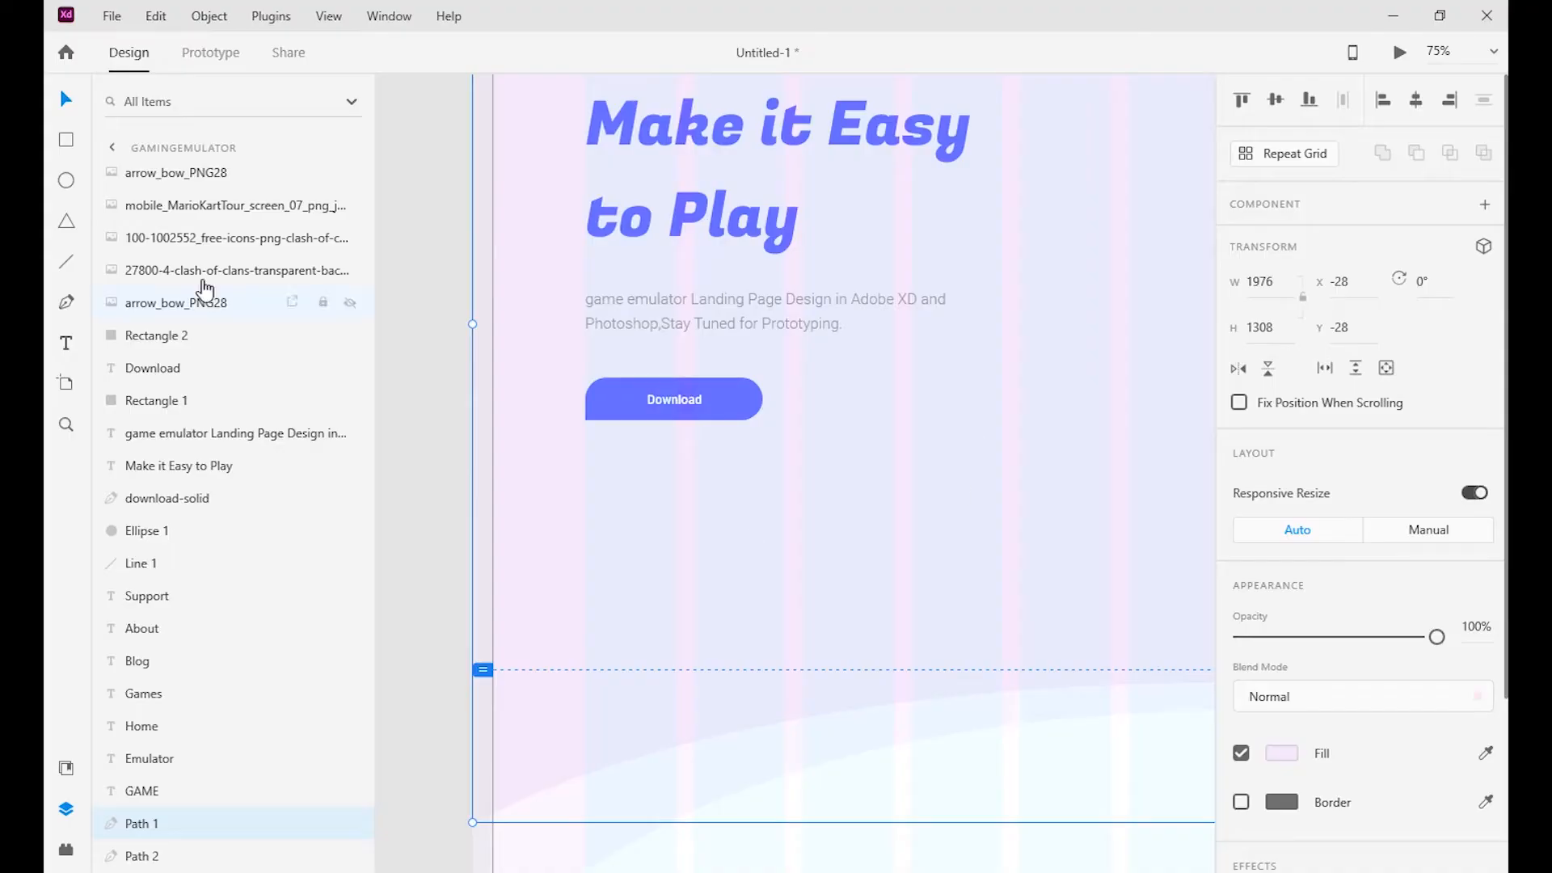
Step: Draw a rectangle about 118 × 132 below the Download button and fill it with the saved pale lilac-white colour
drag(586, 534, 675, 633)
scroll(1293, 566, down, 3)
click(1281, 561)
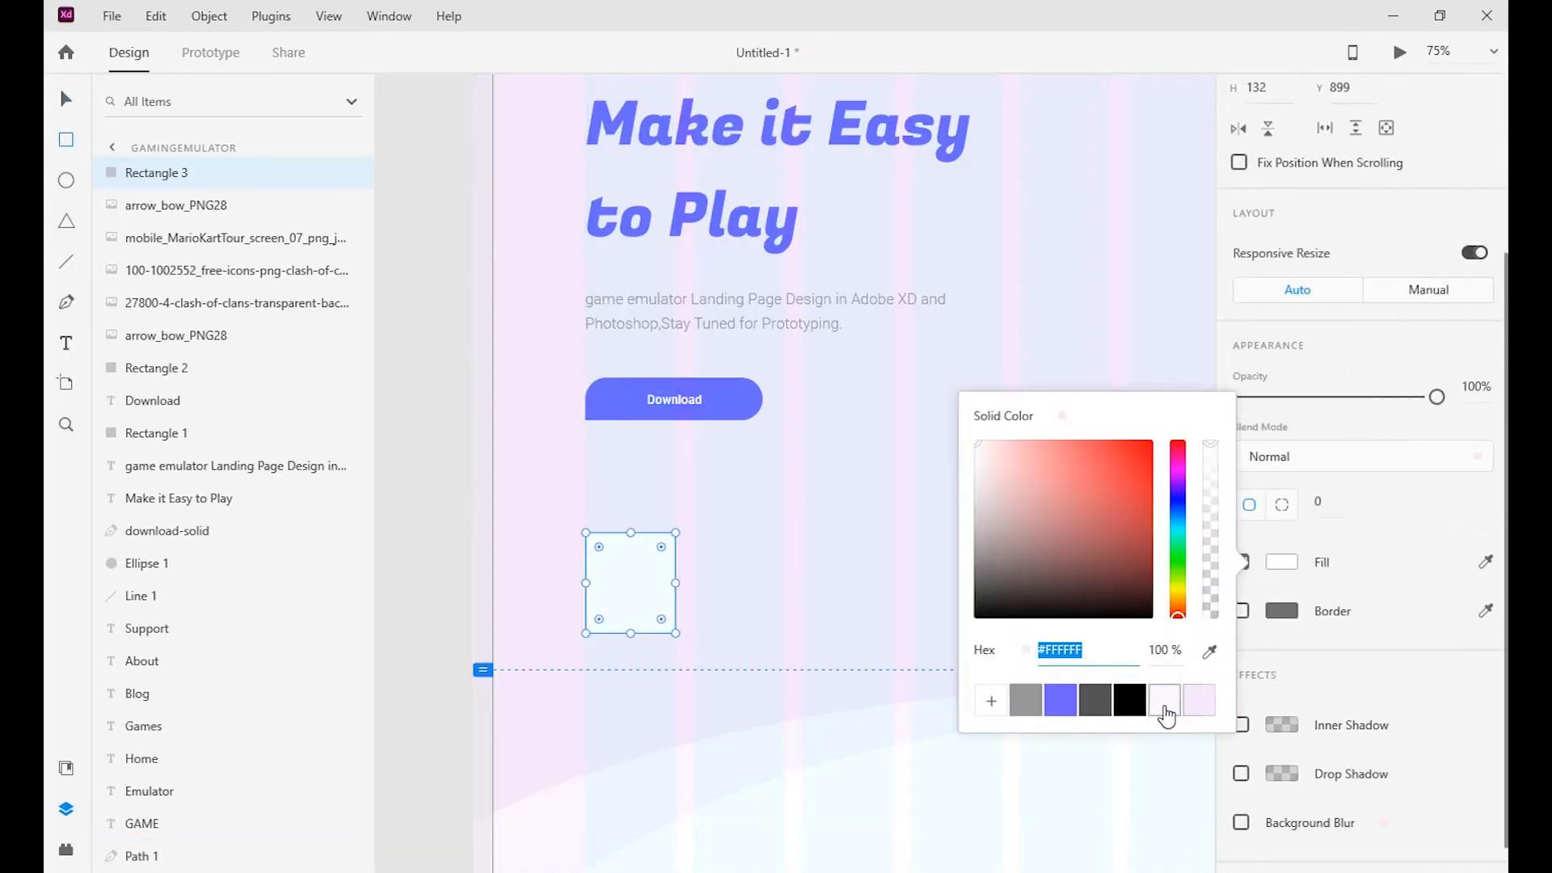
click(1414, 606)
scroll(1413, 606, down, 1)
Step: Give the rectangle a black drop shadow at 5% opacity with Y 3 and blur 24, and round its corners to 24
click(1241, 740)
click(1378, 780)
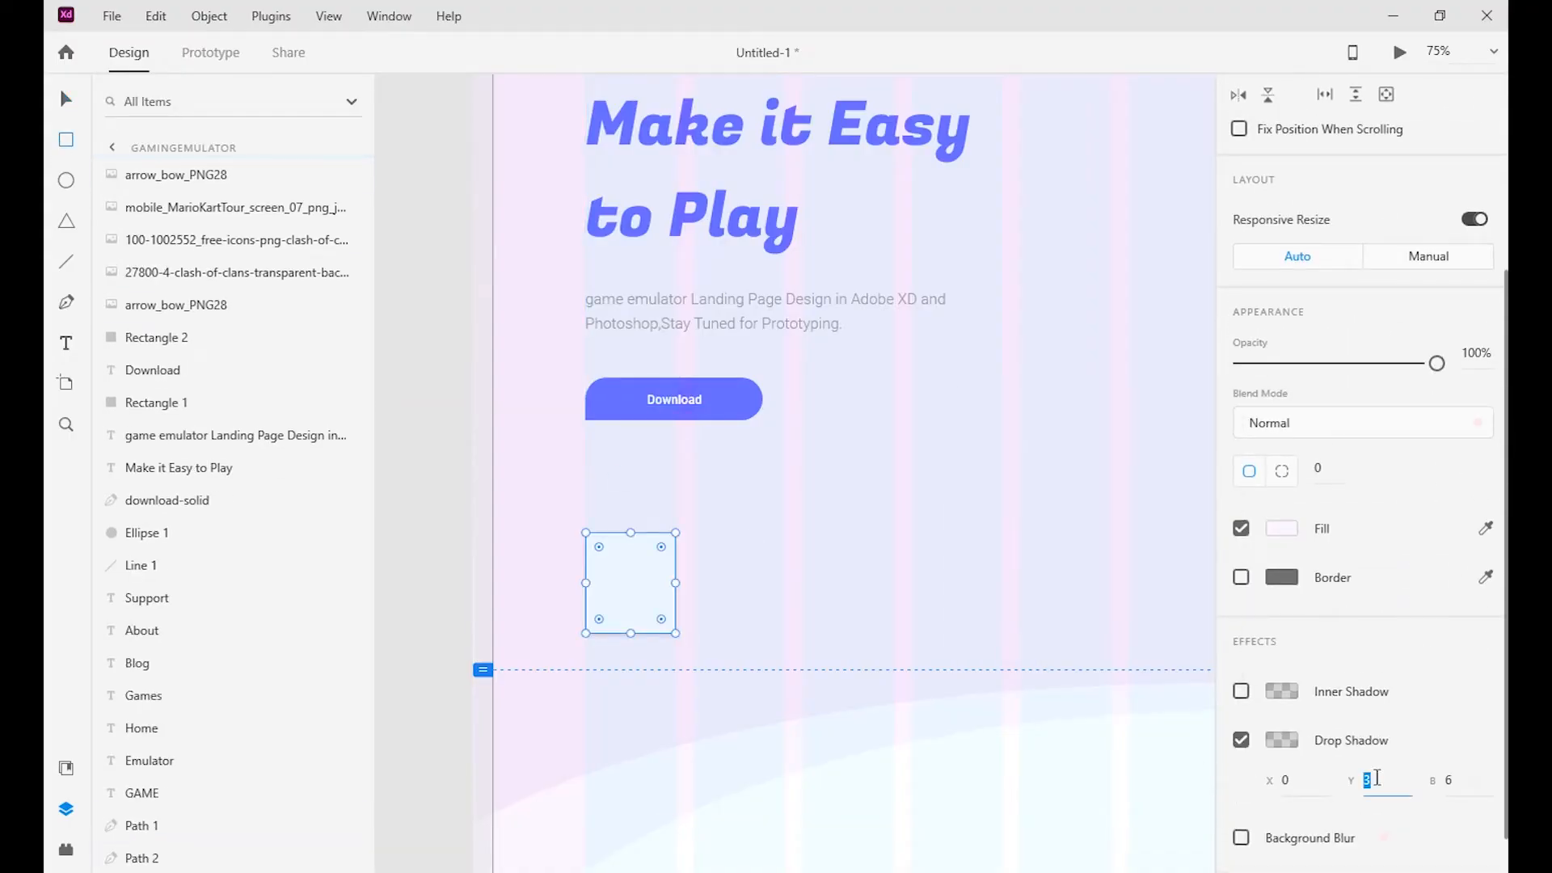
click(1282, 740)
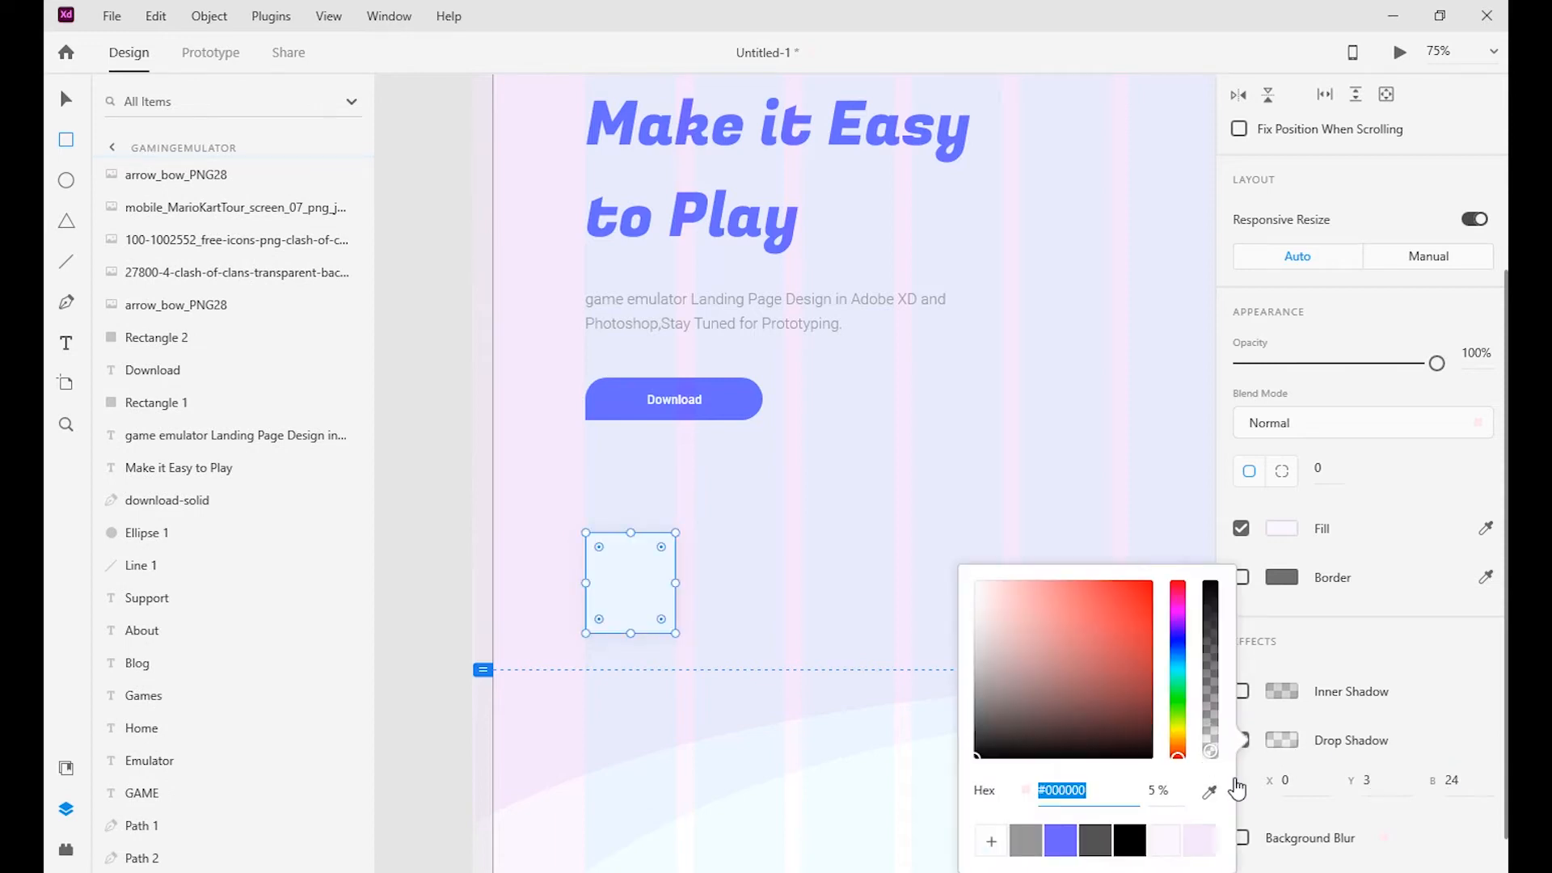
click(1497, 624)
scroll(1338, 647, up, 2)
scroll(1311, 480, down, 1)
click(1321, 501)
text(24)
key(Return)
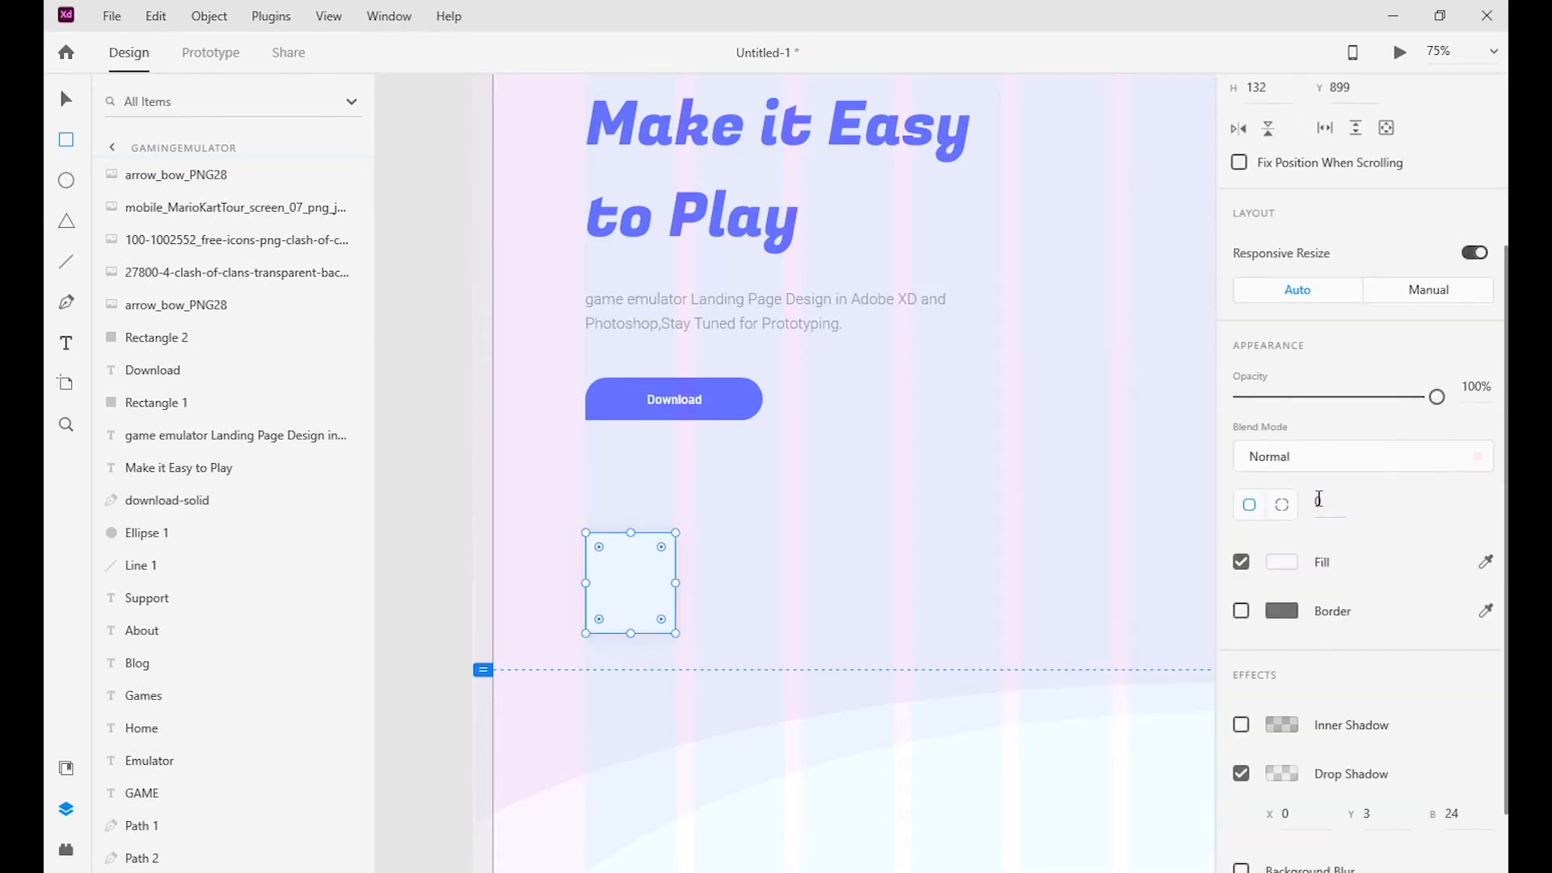
Step: Draw a circle about 112 px across overlapping the card's upper edge and remove its border
key(ctrl+equal)
drag(657, 585, 957, 455)
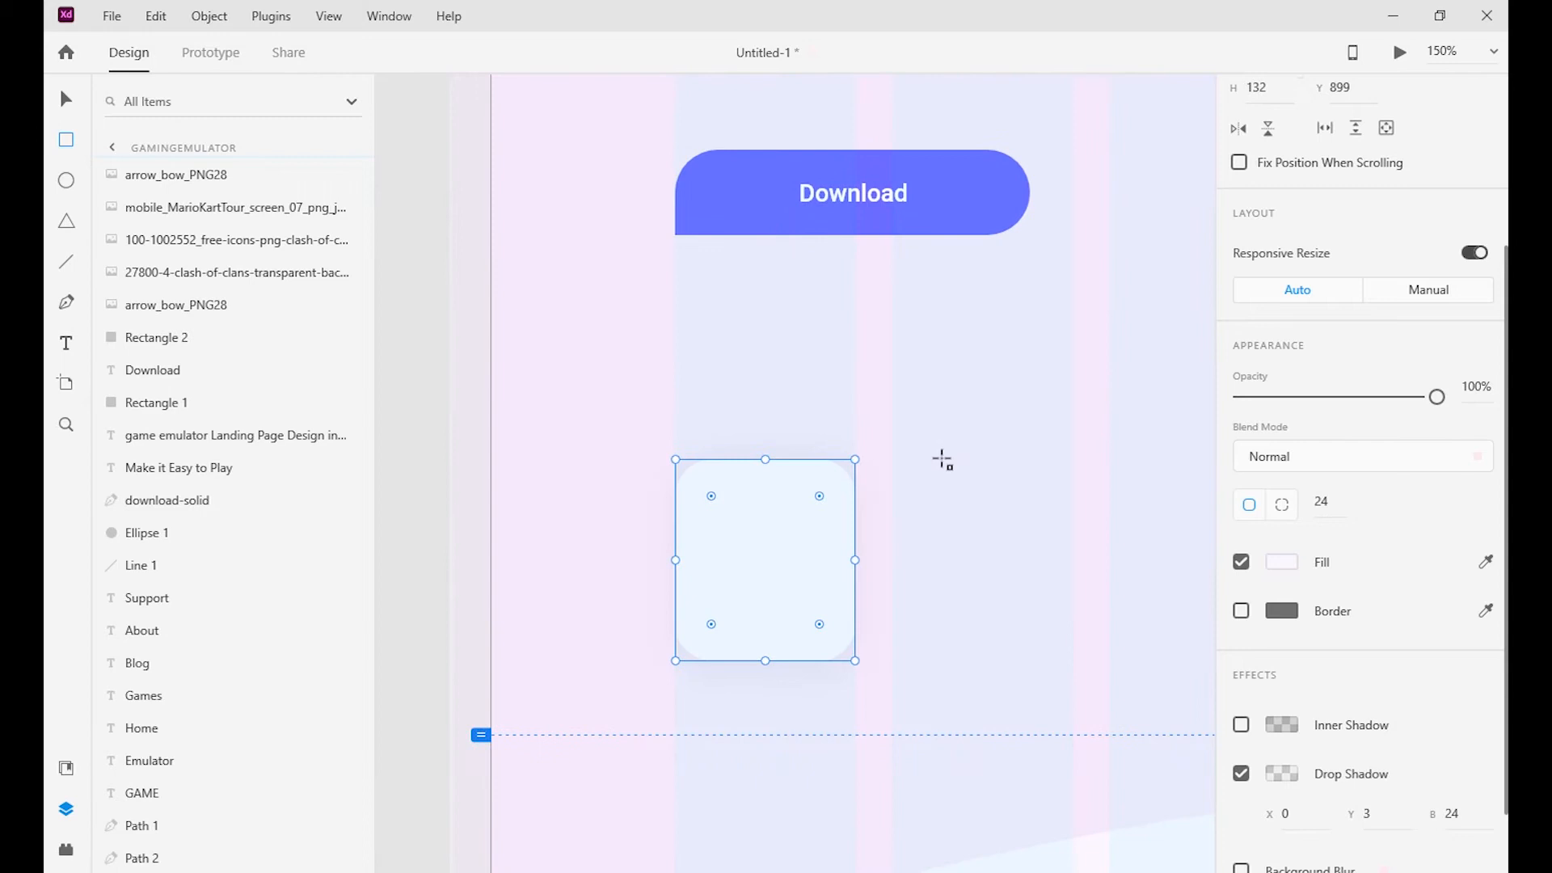
key(e)
drag(675, 371, 887, 544)
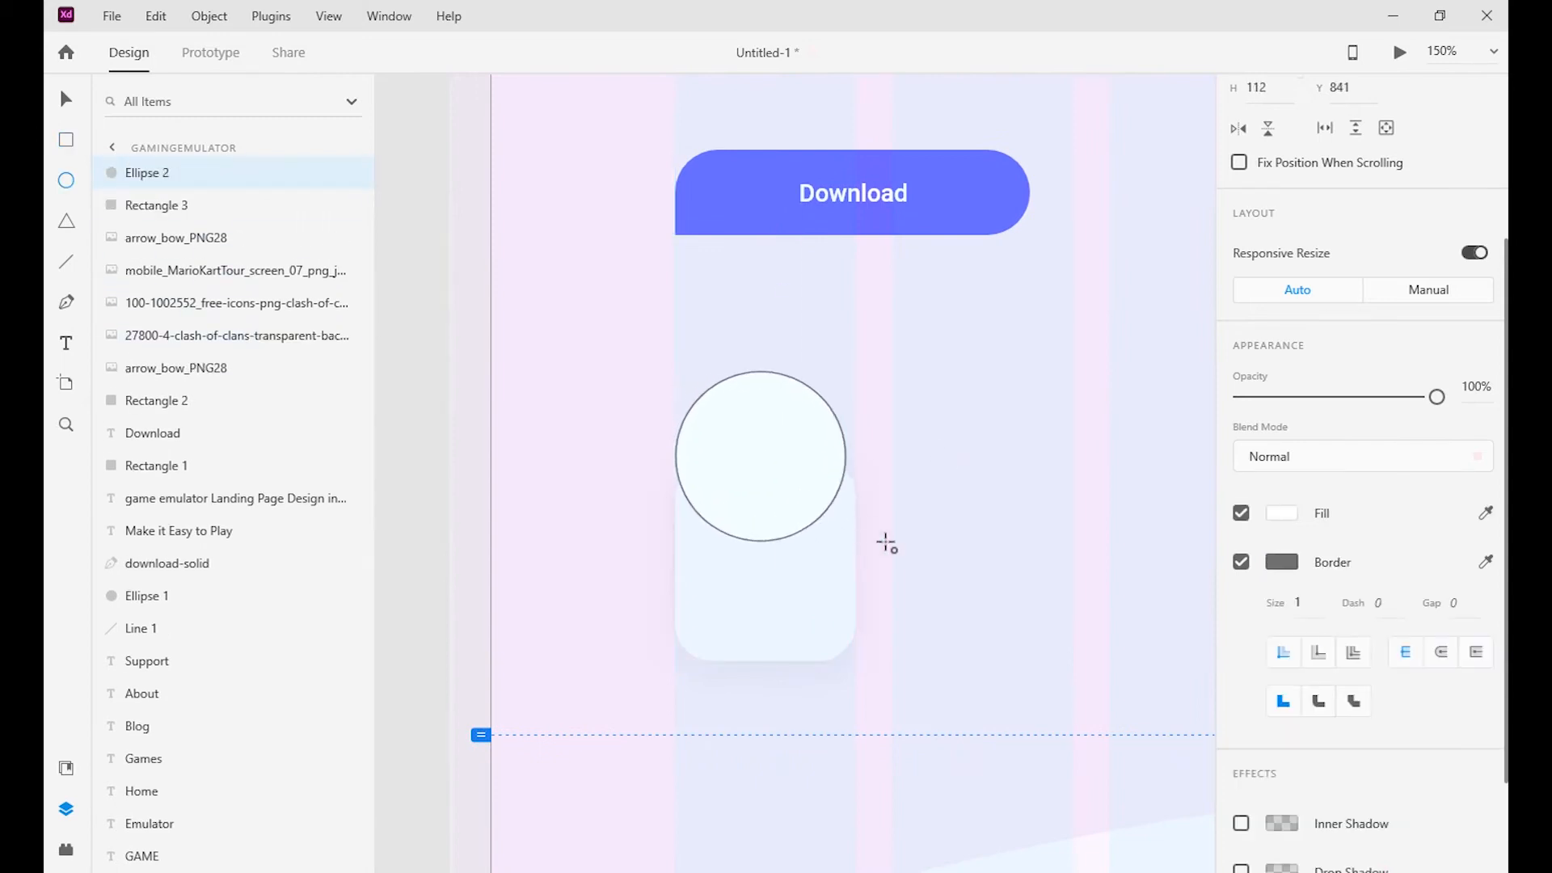
click(1241, 563)
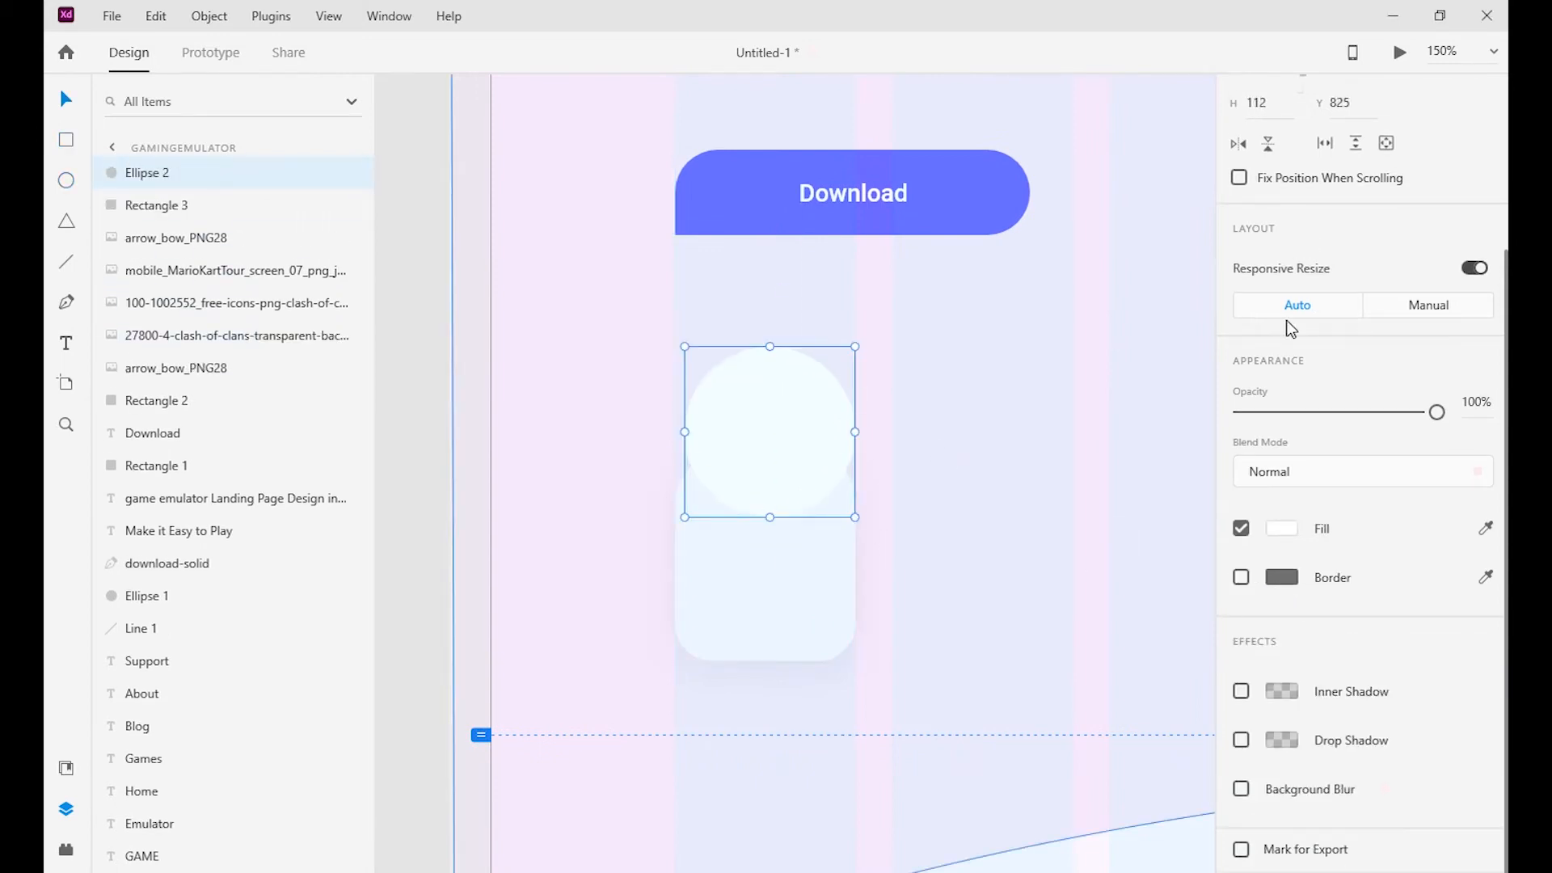
Step: Resize the circle proportionally to 104 × 104 and centre it over the card's upper edge at X 127, Y 836
scroll(1291, 329, up, 3)
click(1256, 275)
click(1301, 300)
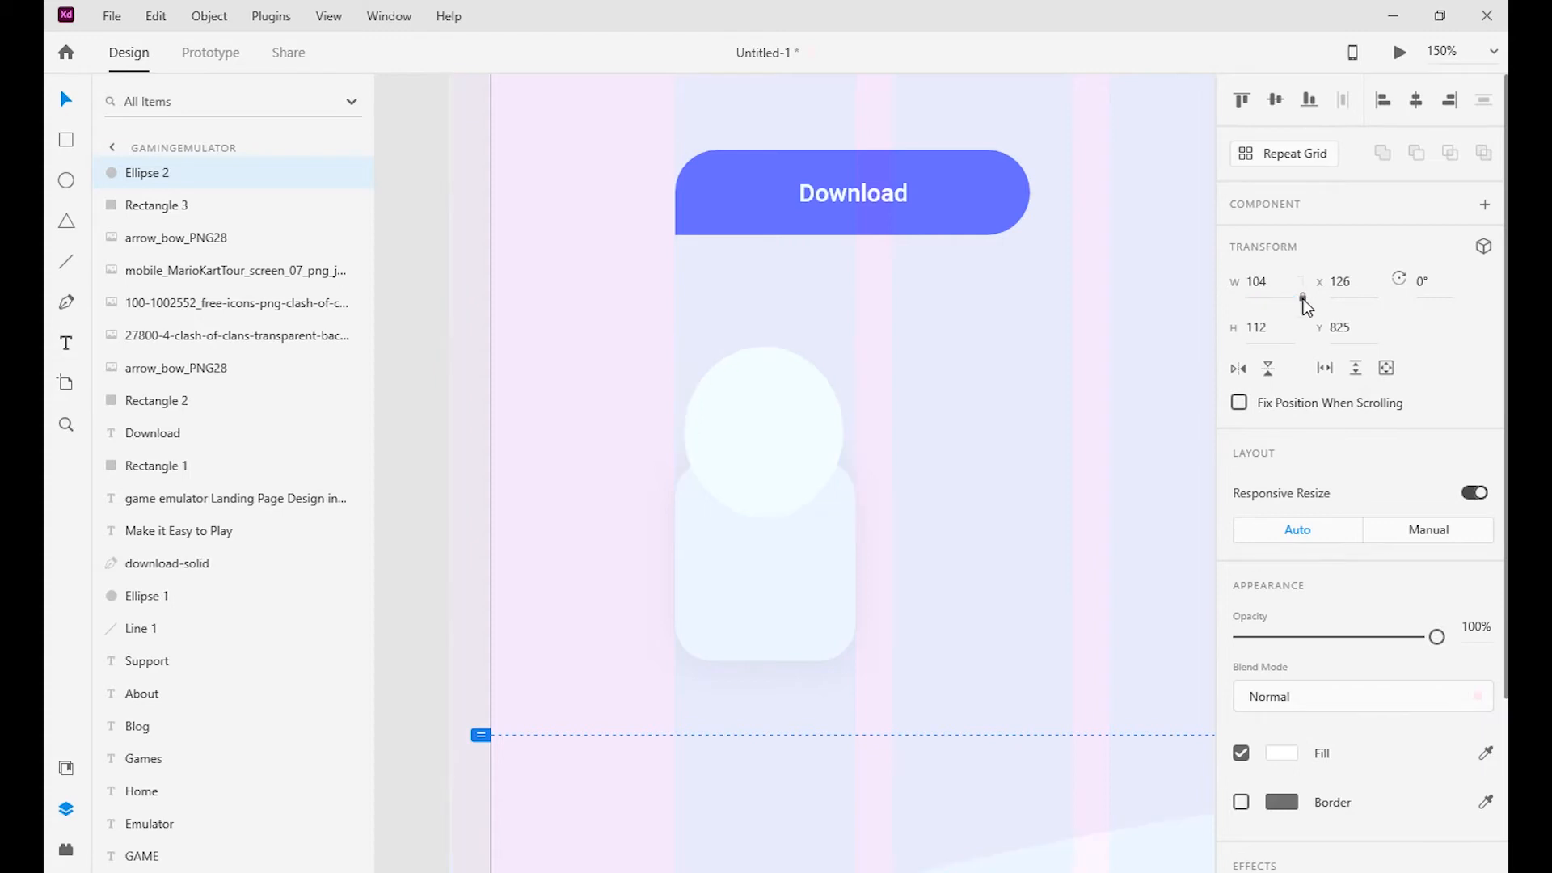
key(ctrl+z)
key(ctrl+z)
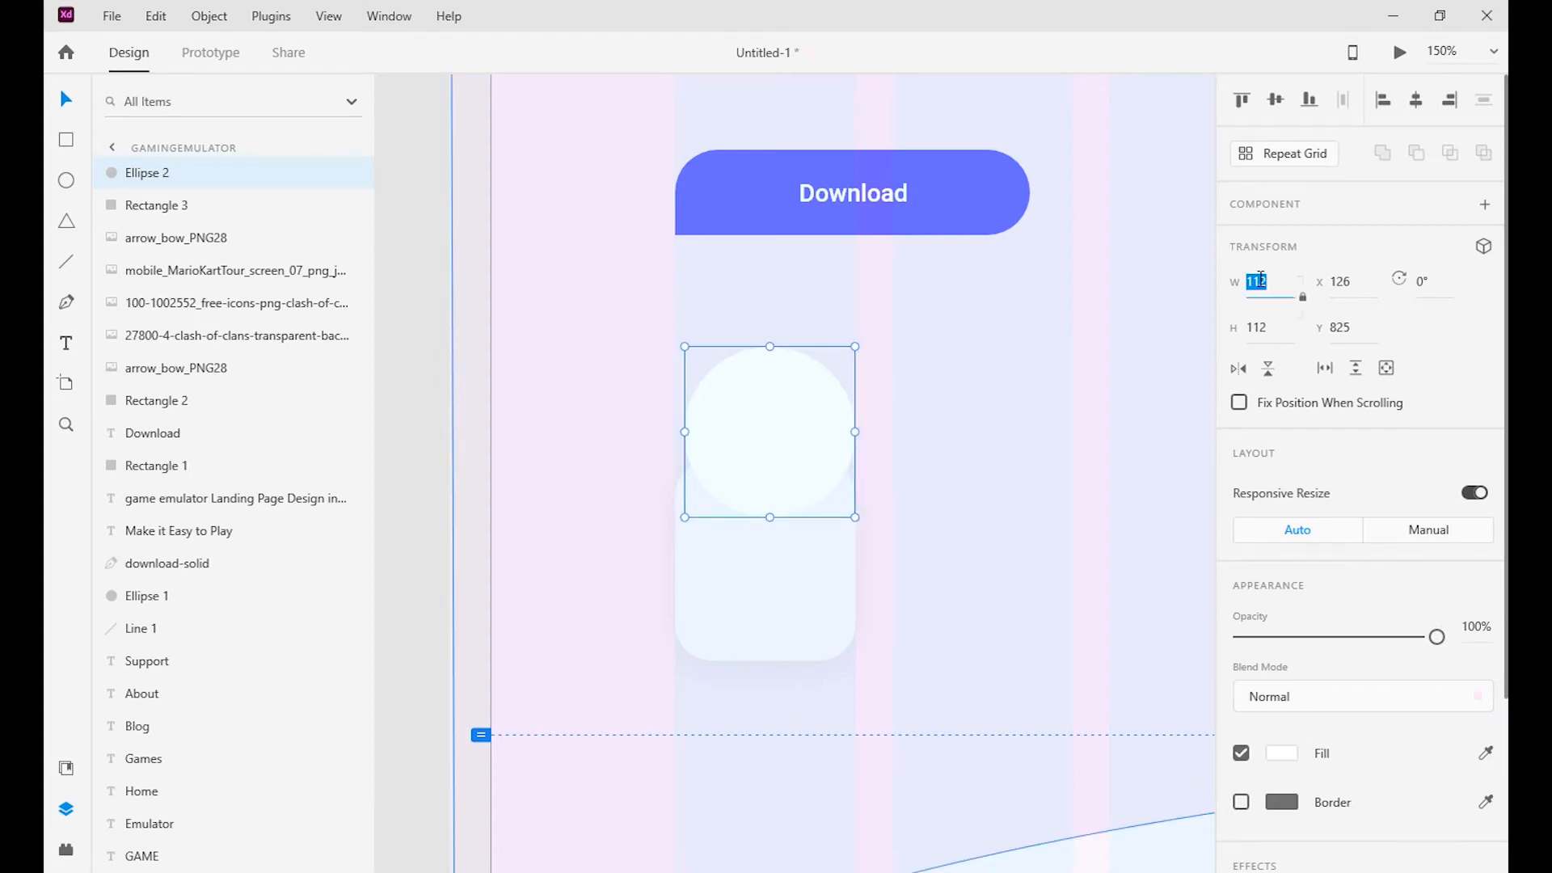
key(Return)
drag(778, 400, 780, 416)
scroll(779, 416, up, 5)
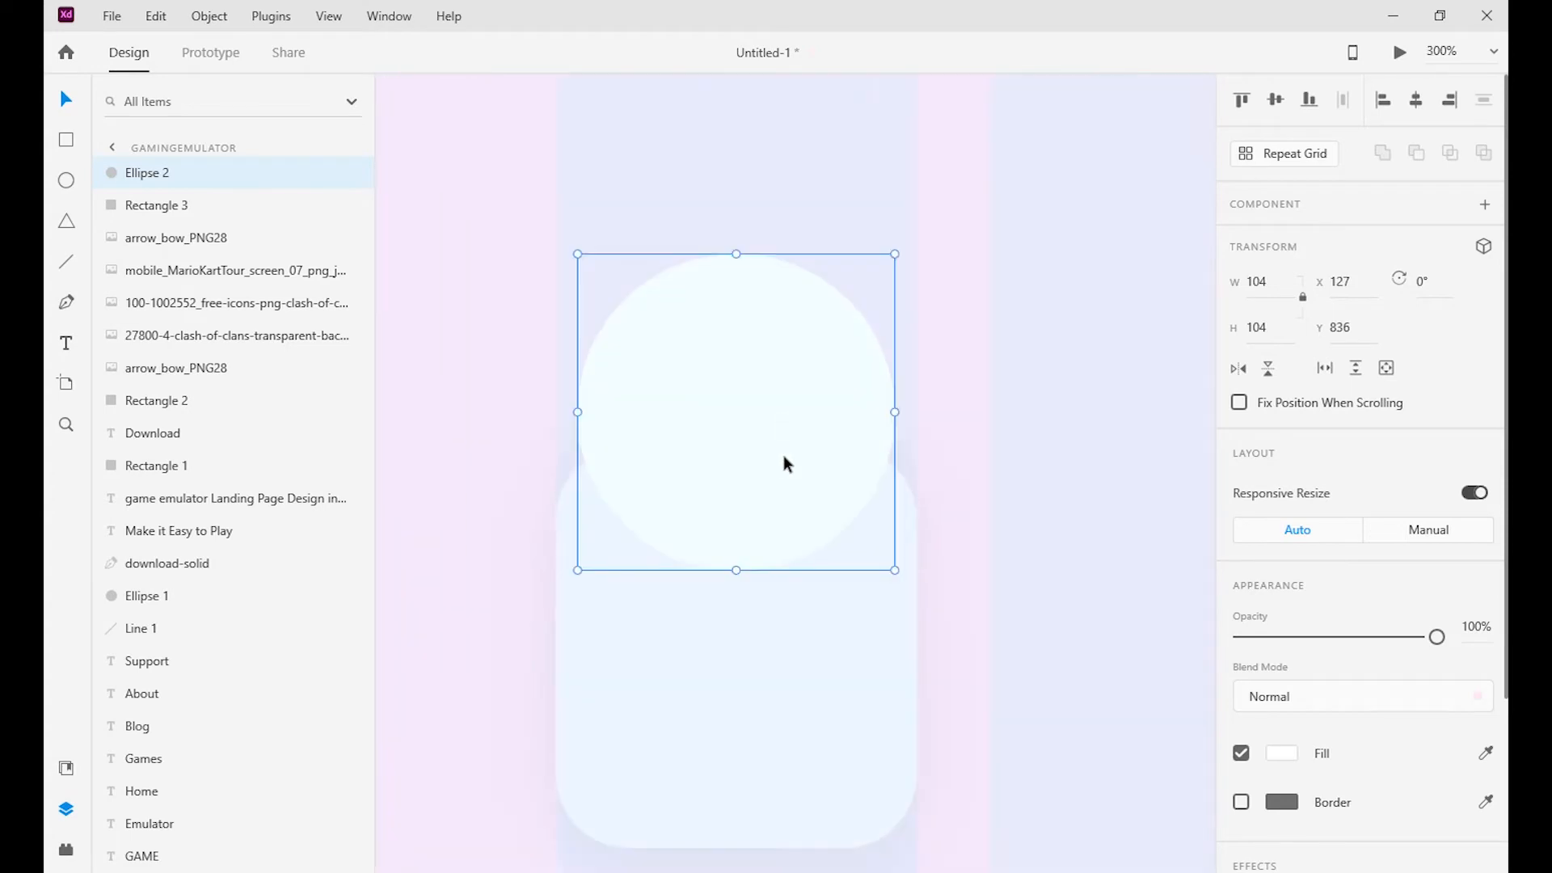
Step: Fill the circle with a vertical linear gradient from white through #6C63FF to black, starting near the card's upper edge
click(1281, 752)
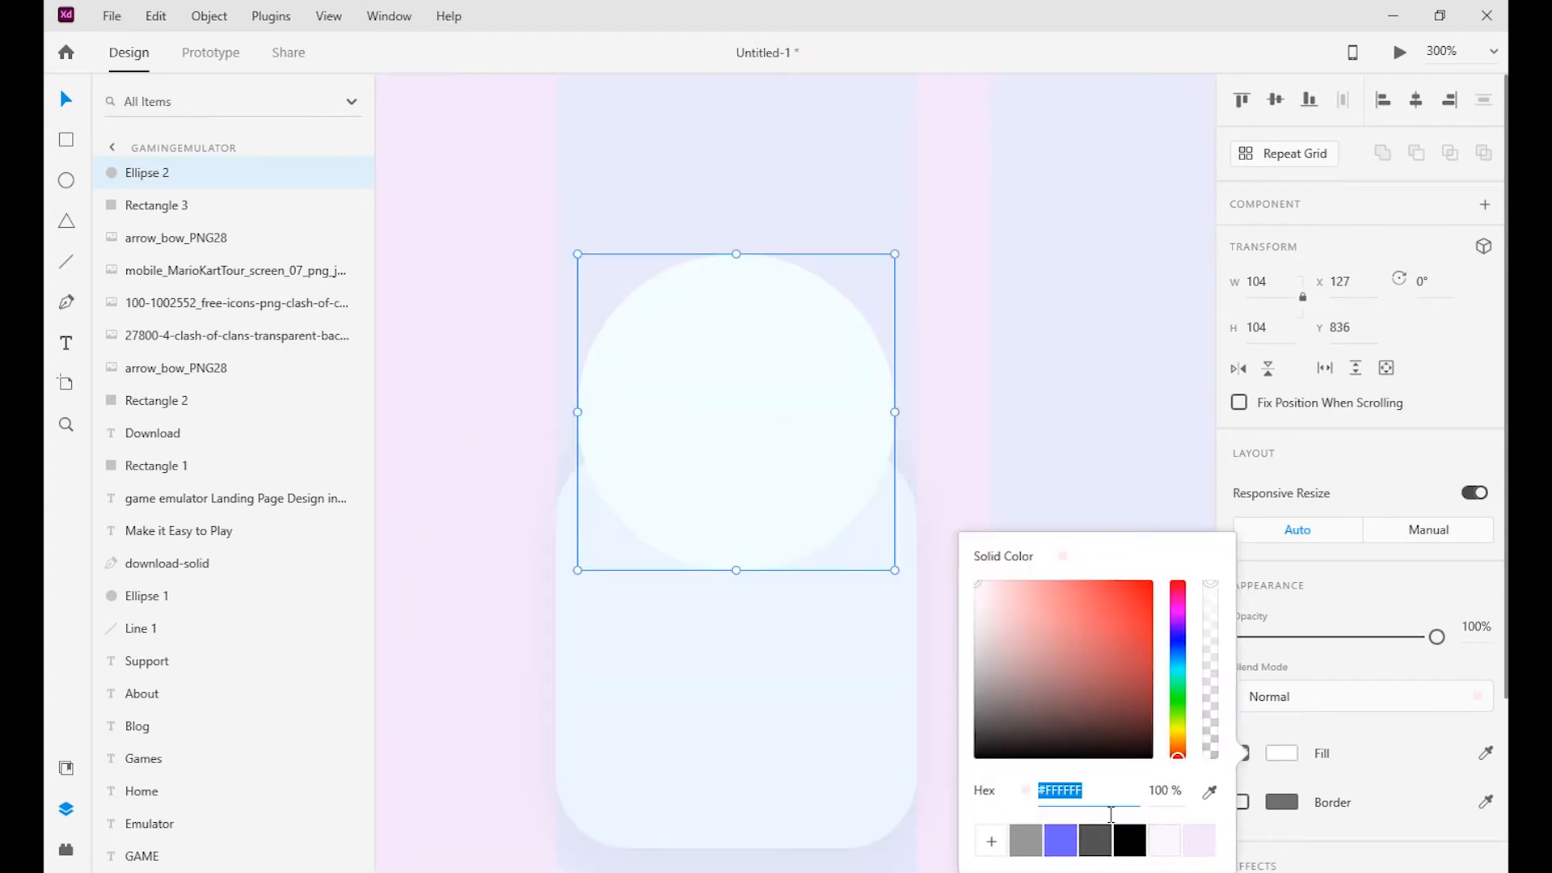
click(1064, 559)
click(1033, 608)
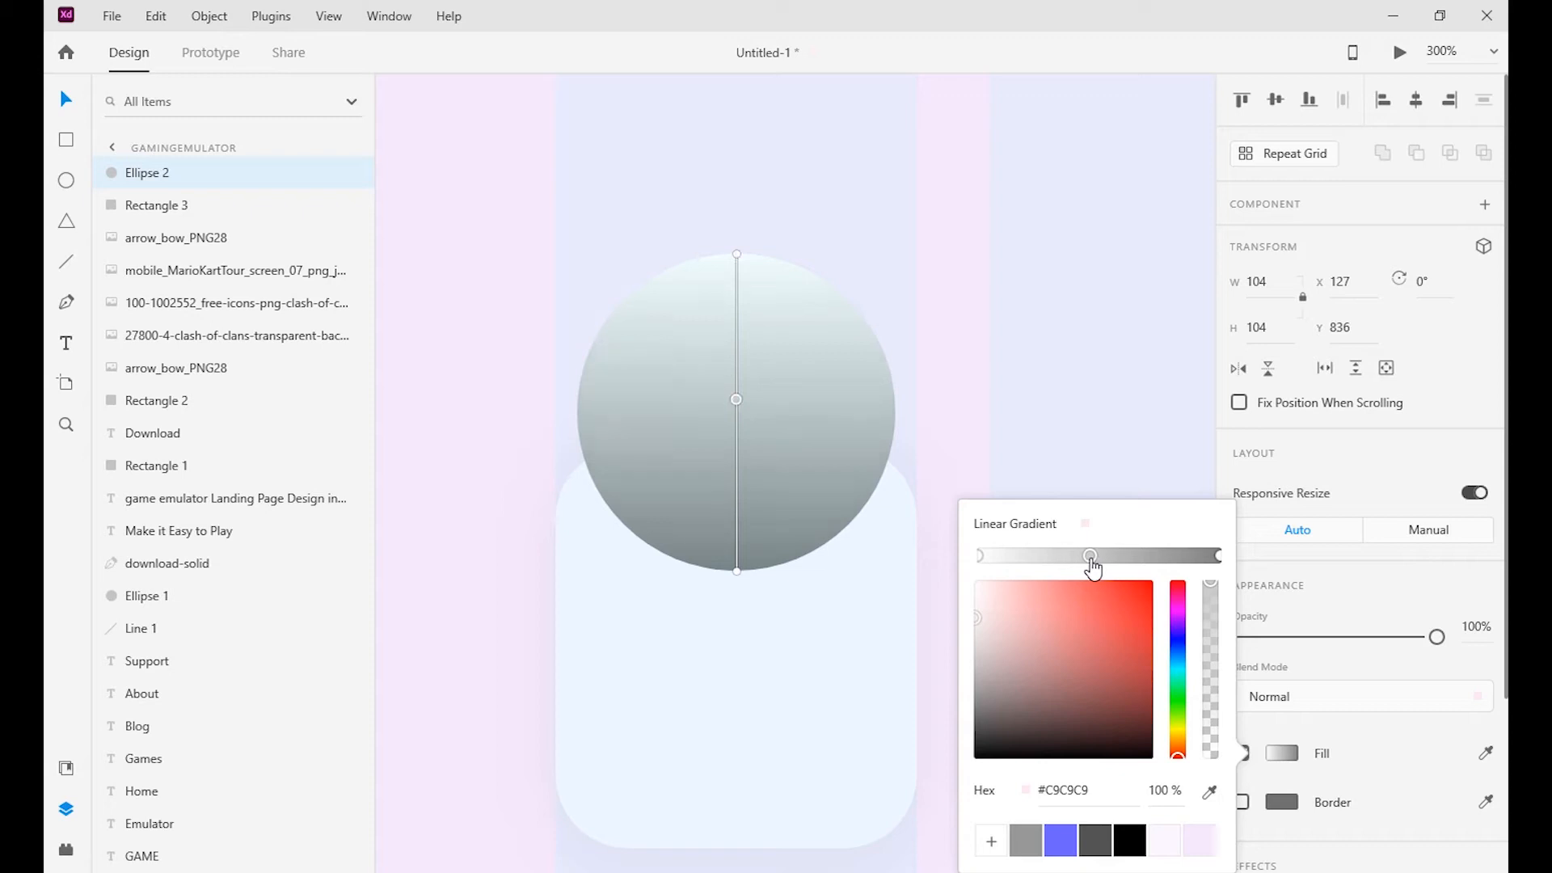
click(1220, 558)
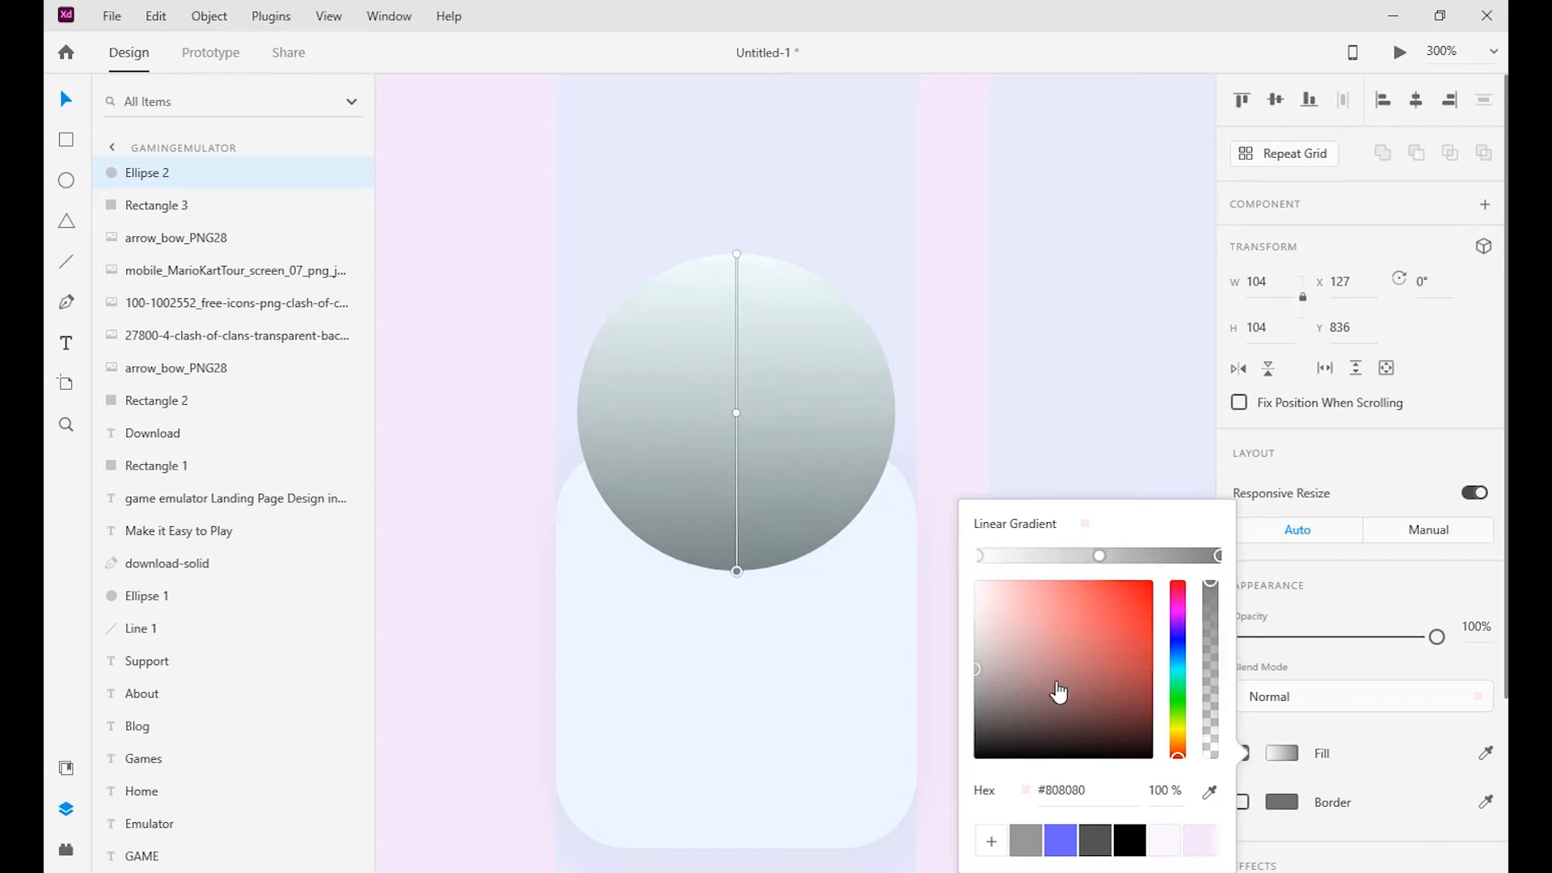
drag(1058, 689, 920, 803)
click(1058, 842)
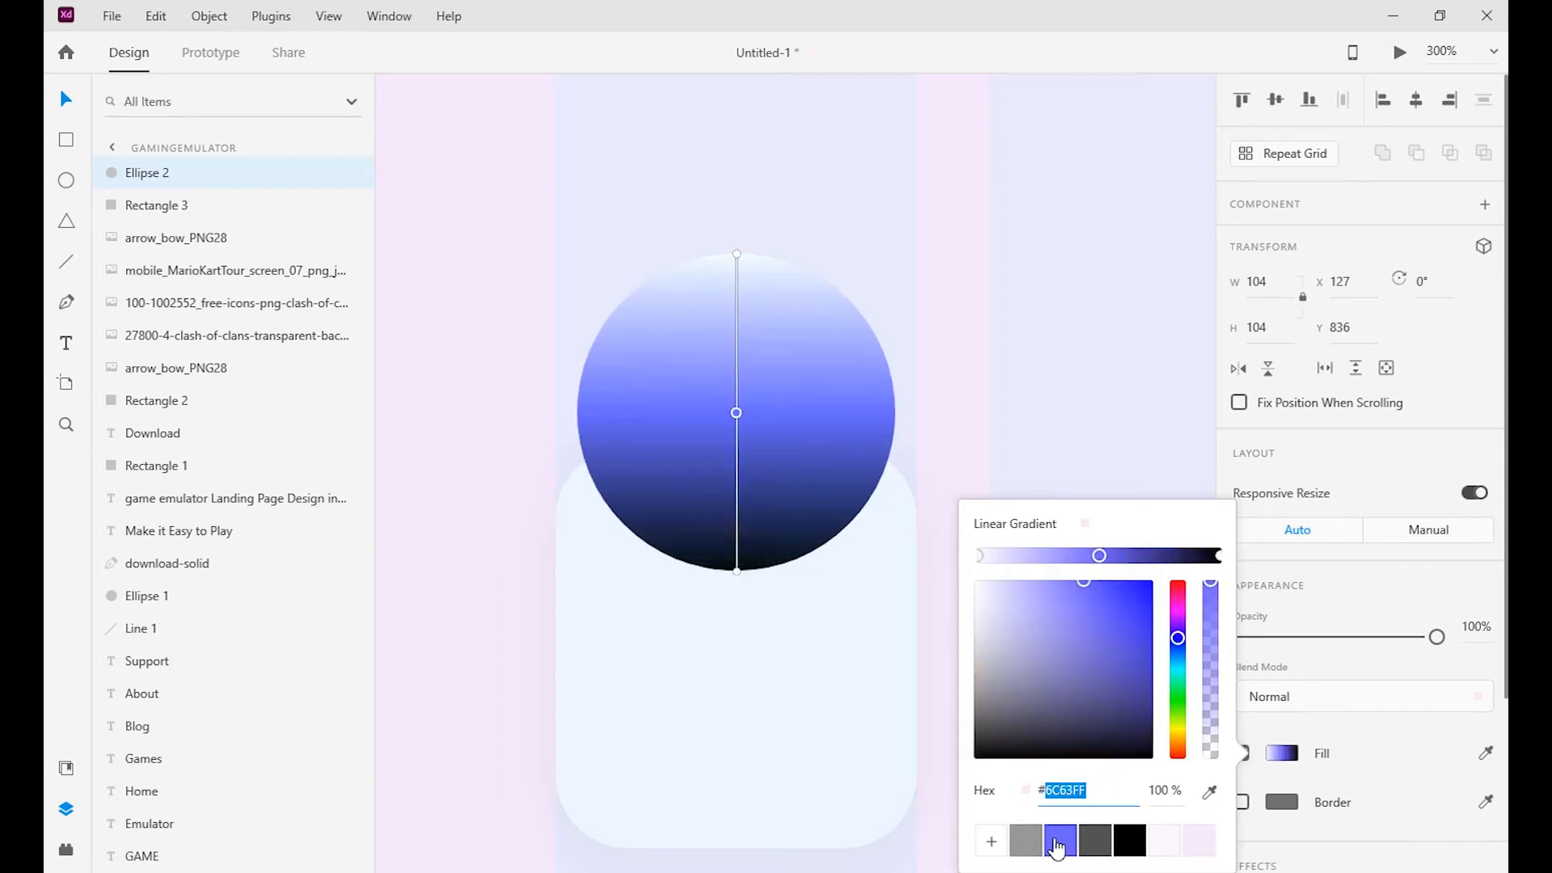
drag(737, 253, 734, 451)
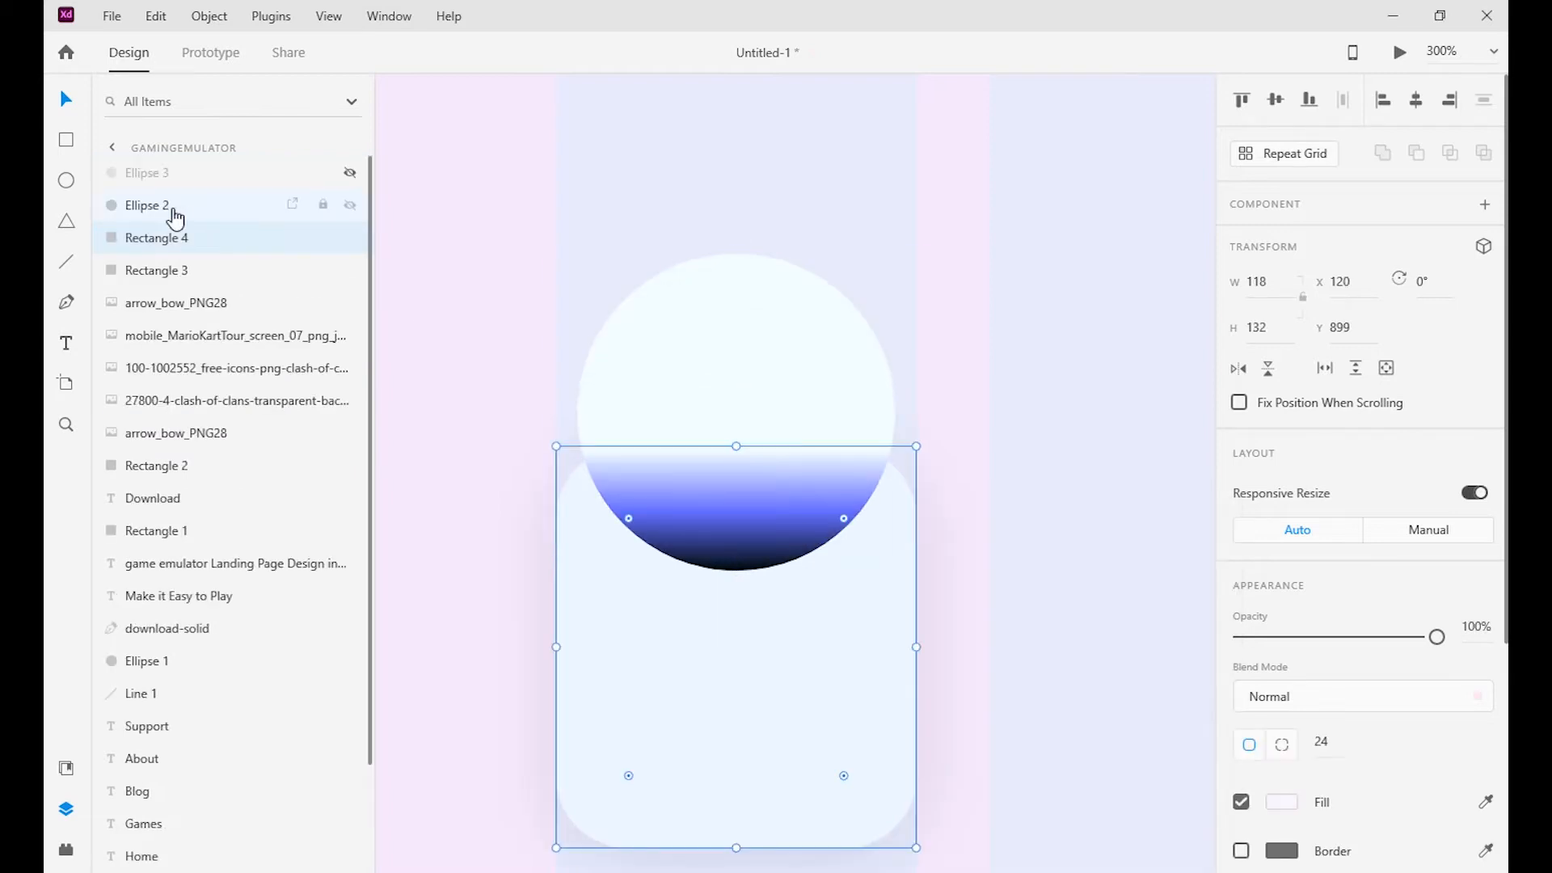
Step: Mask the gradient circle with the duplicated card rectangle, Rectangle 4
click(161, 211)
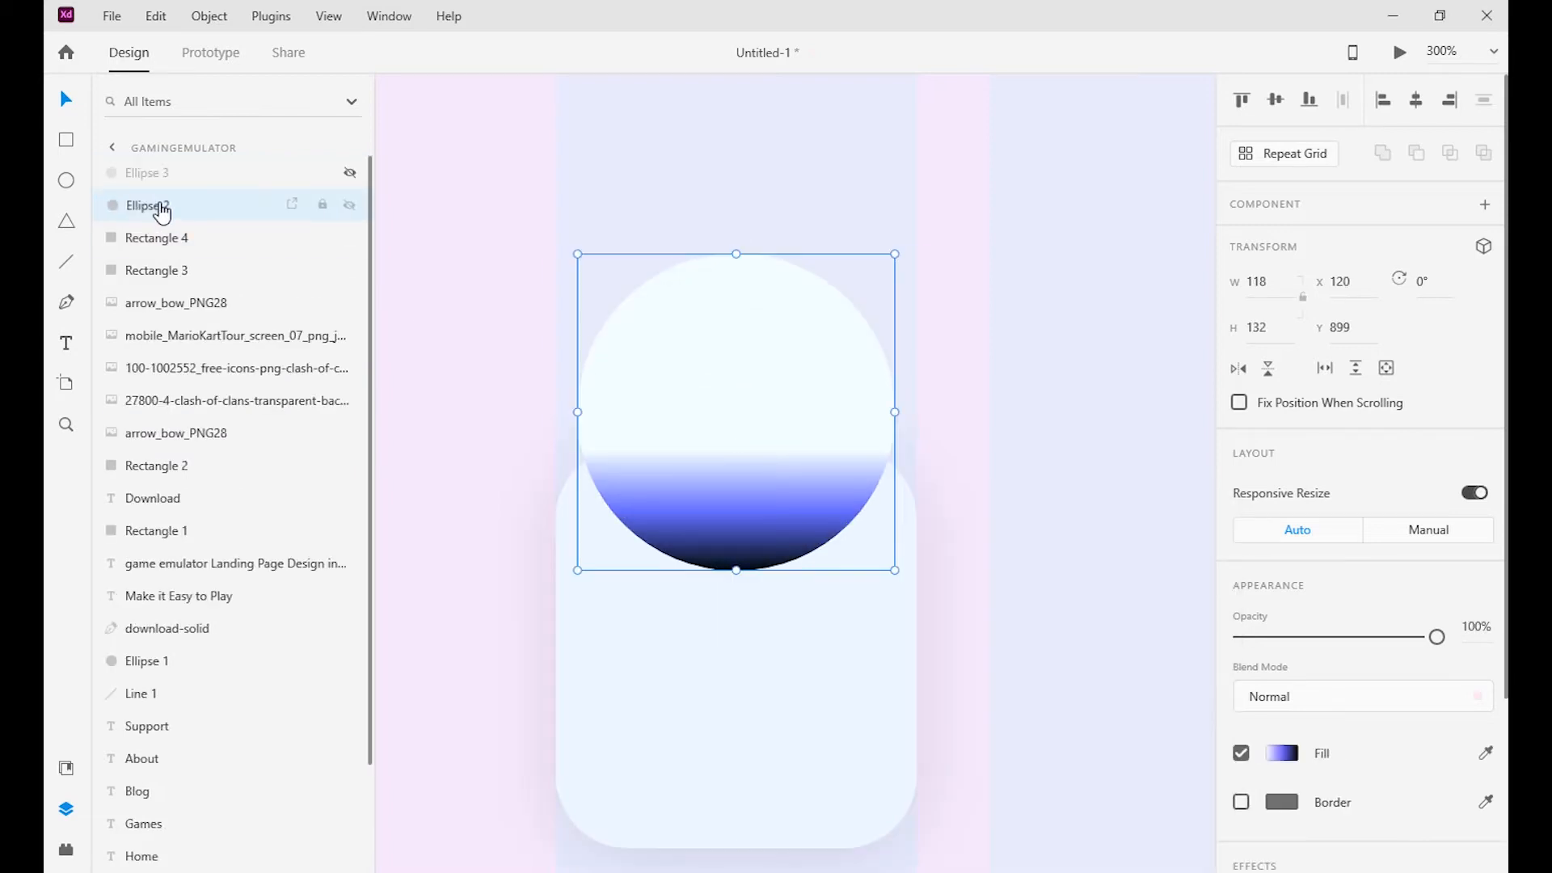
drag(178, 256, 183, 237)
shift+click(176, 204)
right_click(177, 202)
click(243, 477)
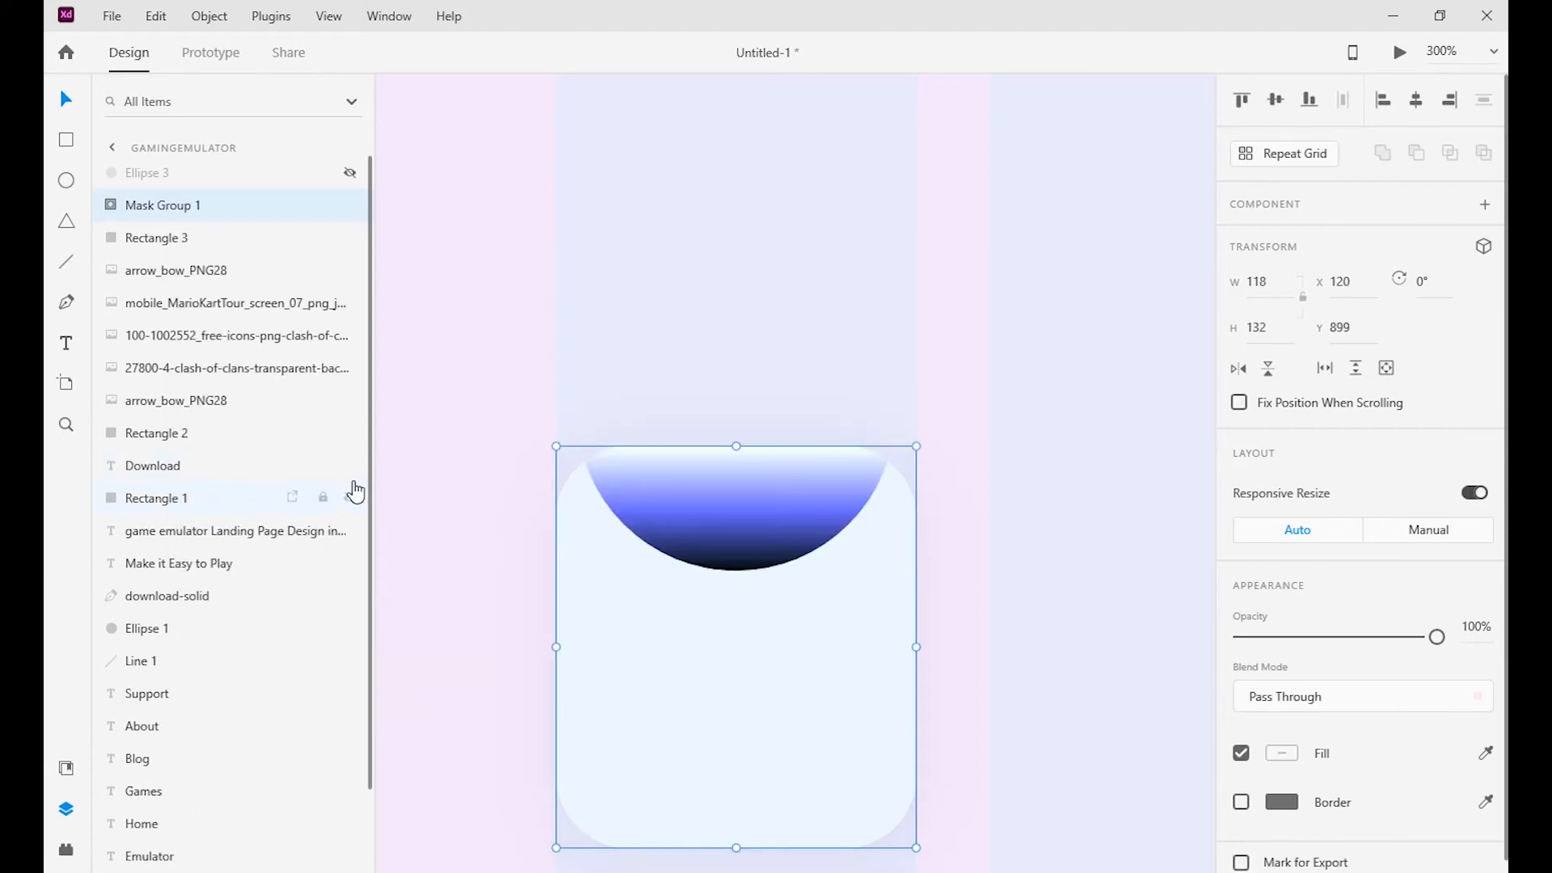
Step: Extend the masked circle's gradient start slightly above the card's upper edge
click(116, 209)
click(172, 271)
click(1297, 727)
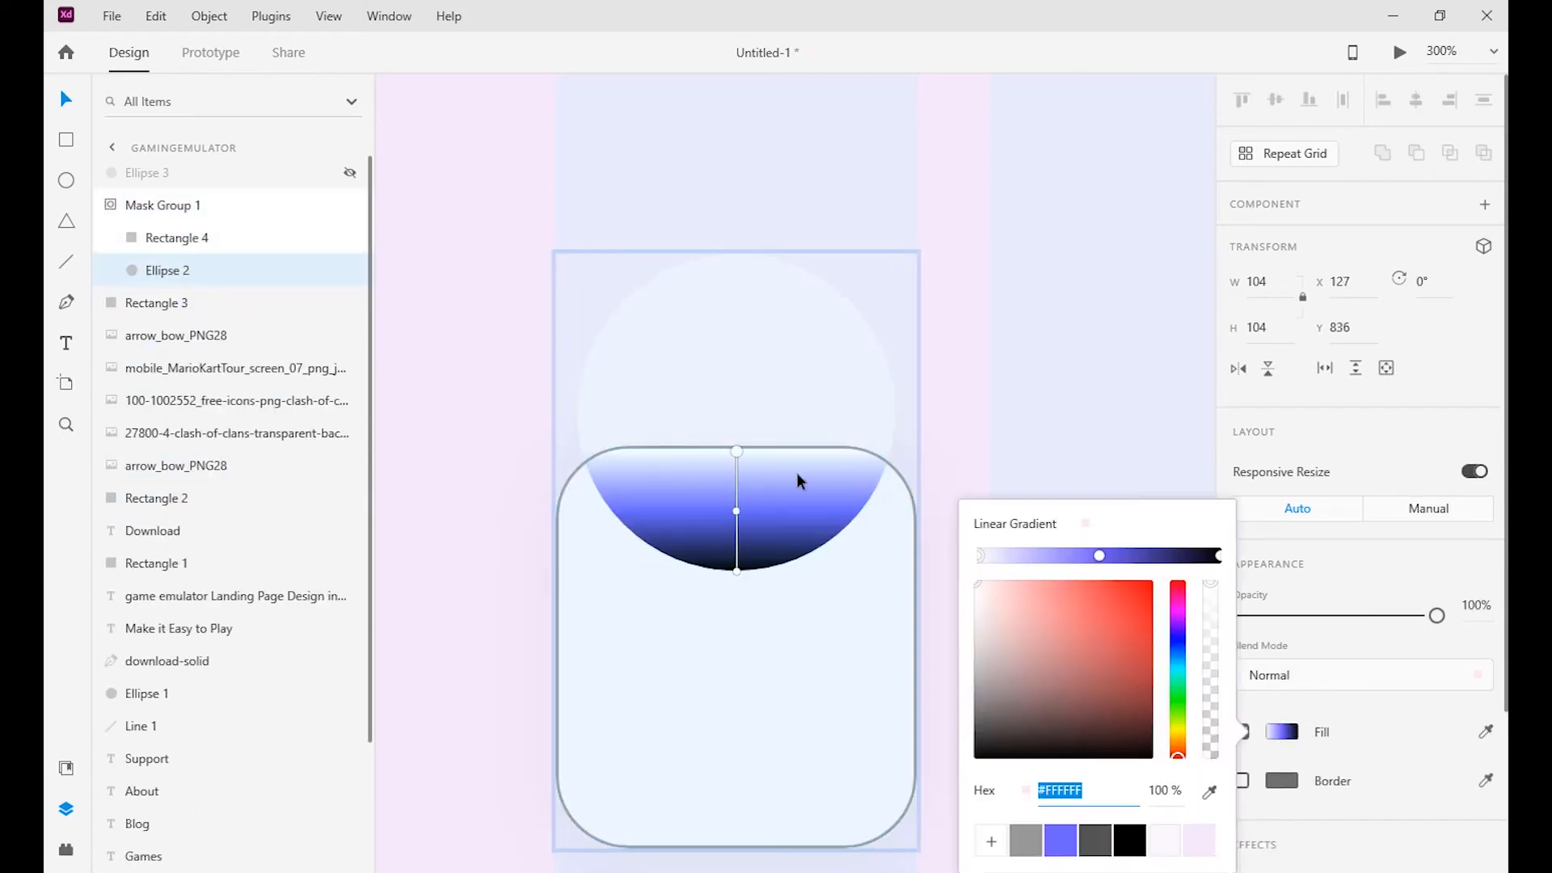
drag(736, 441, 737, 433)
click(1298, 415)
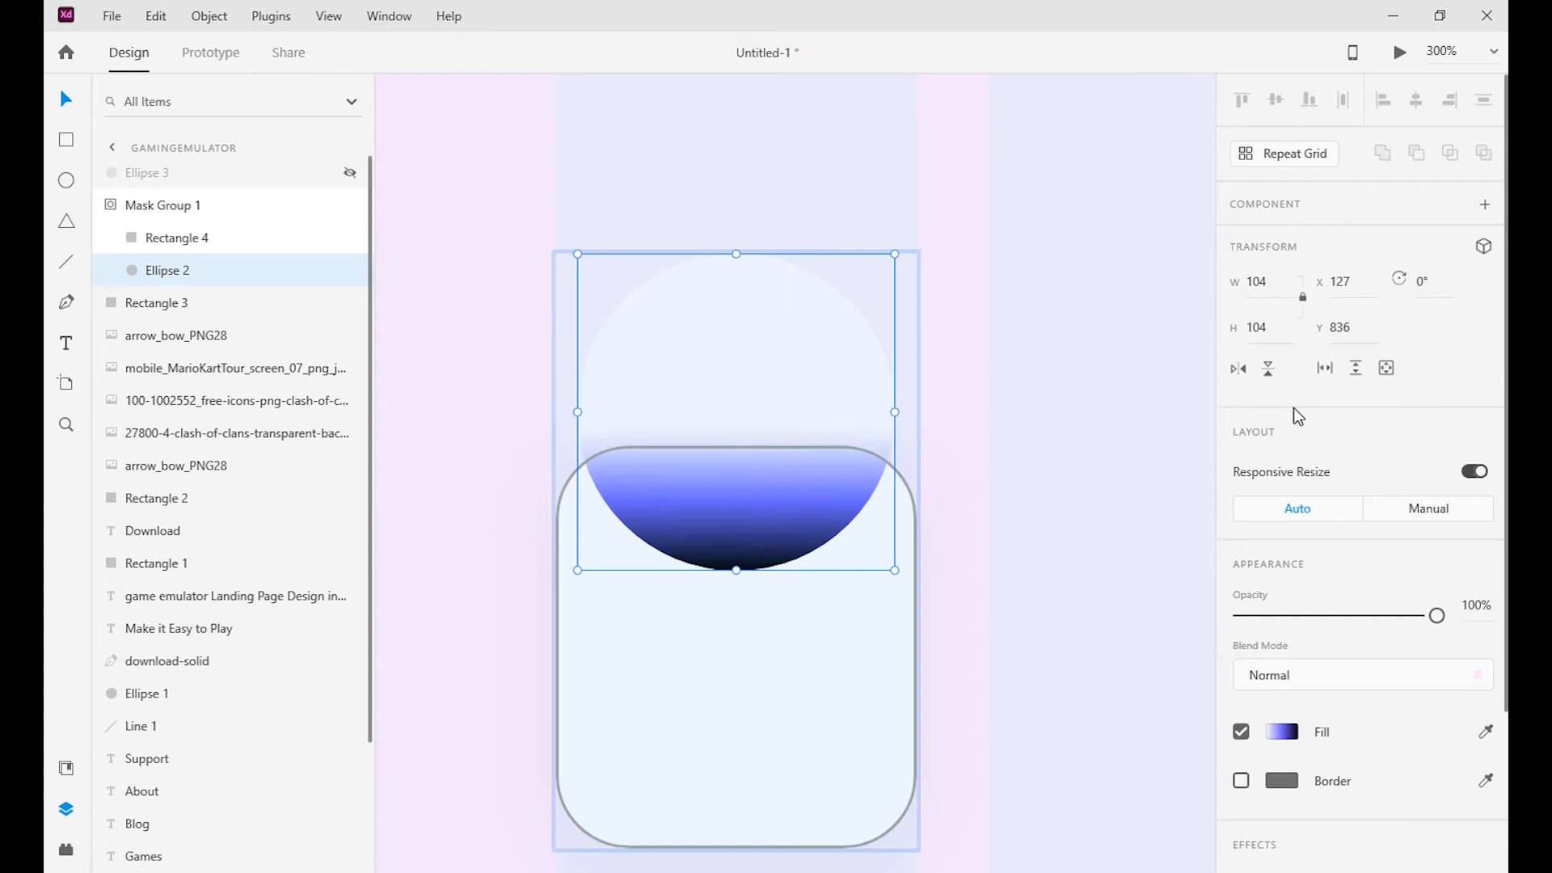
click(114, 16)
click(201, 428)
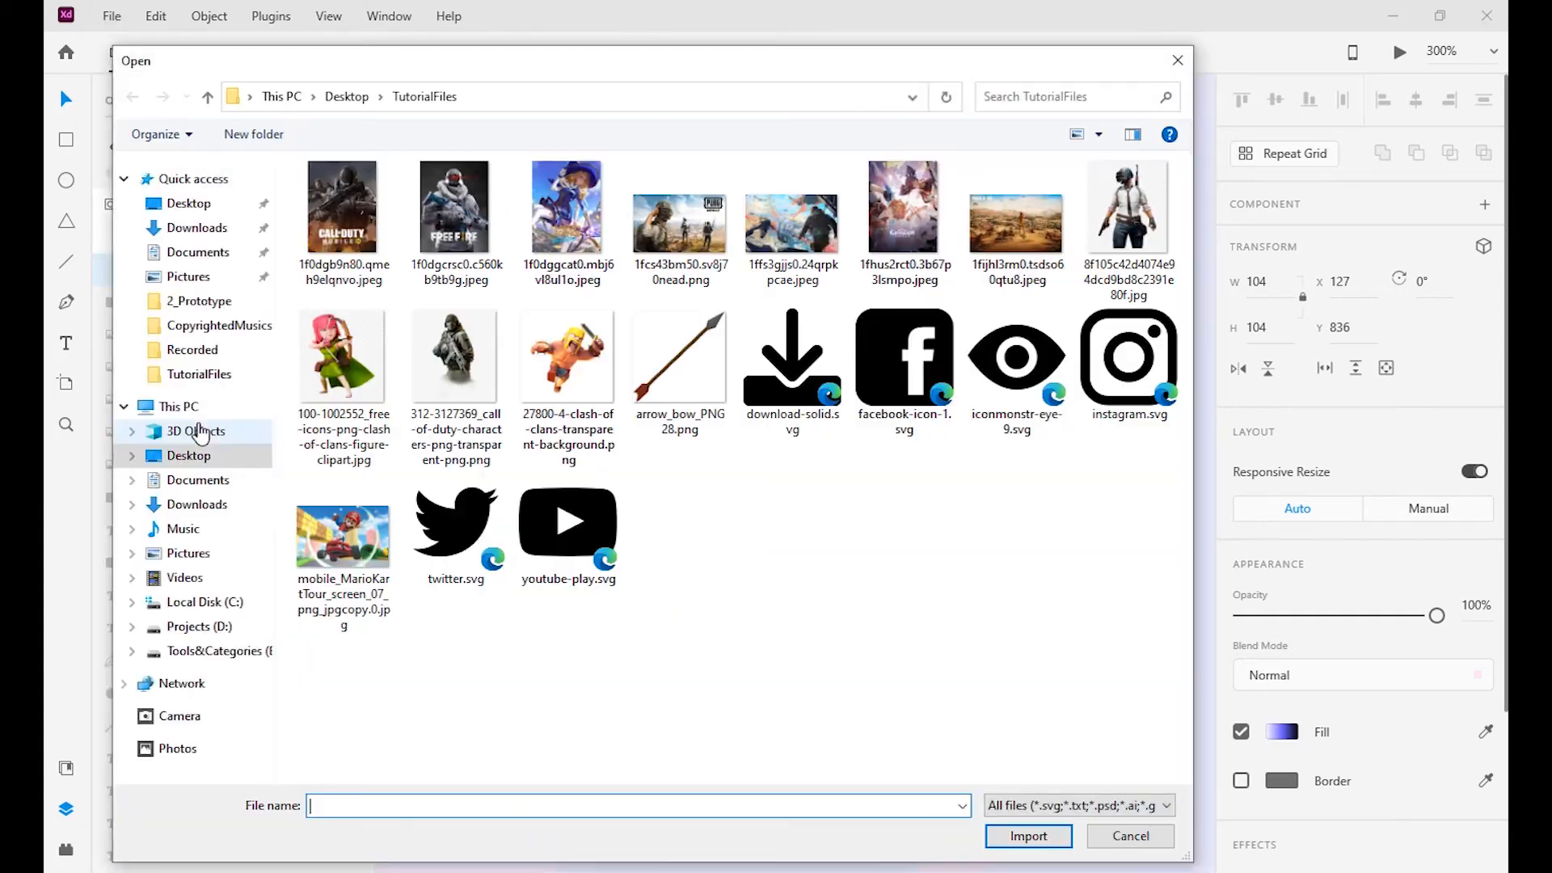
click(457, 379)
click(1034, 835)
right_click(770, 483)
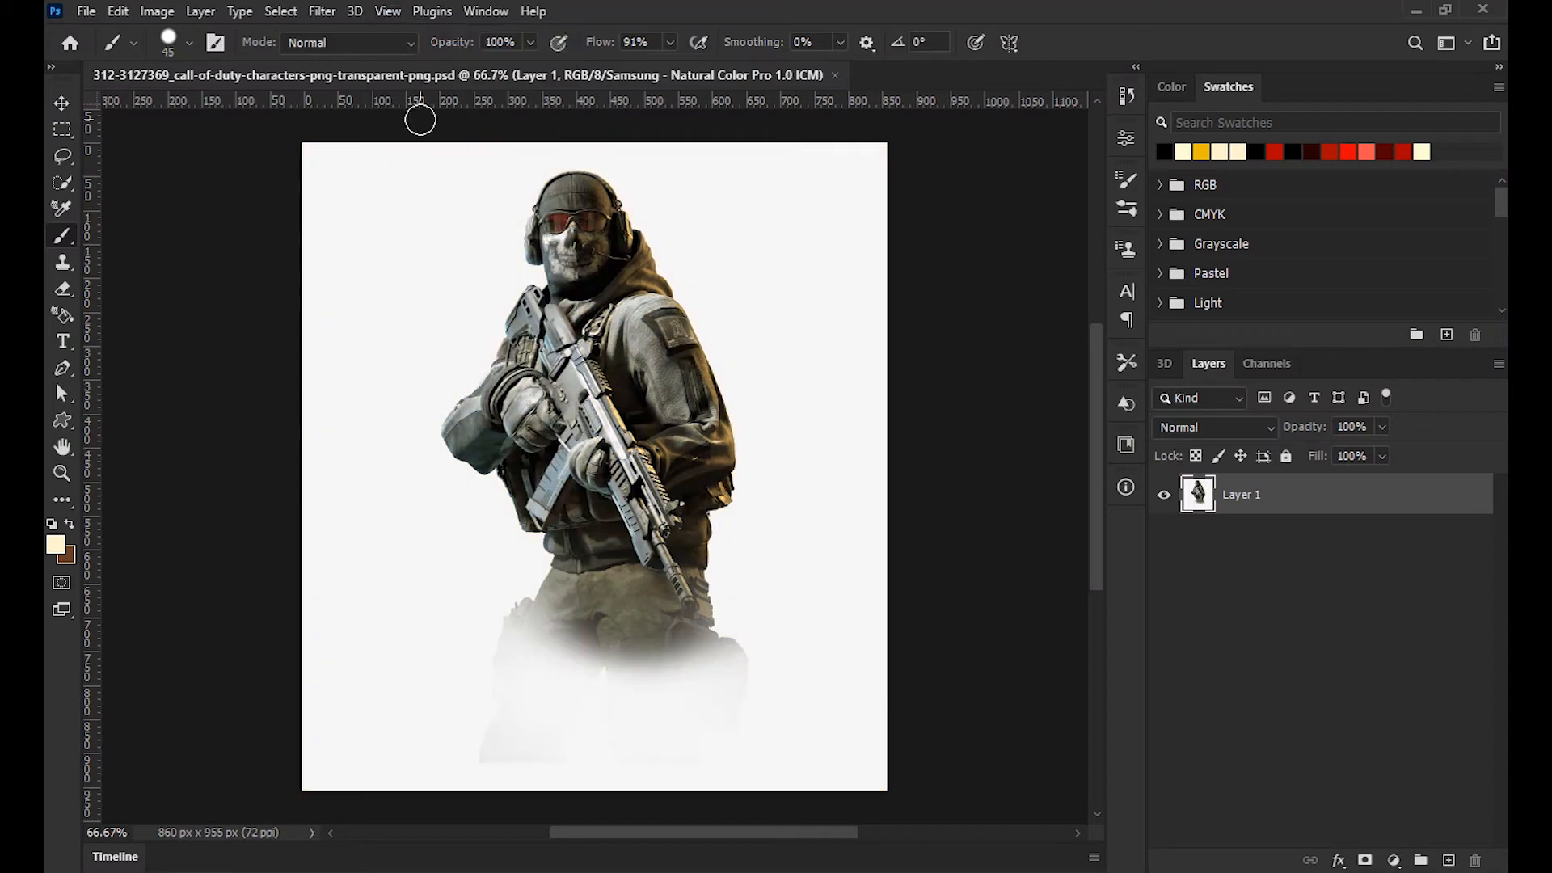
Step: Cut out the soldier from the white background using Select Subject and a layer mask
key(w)
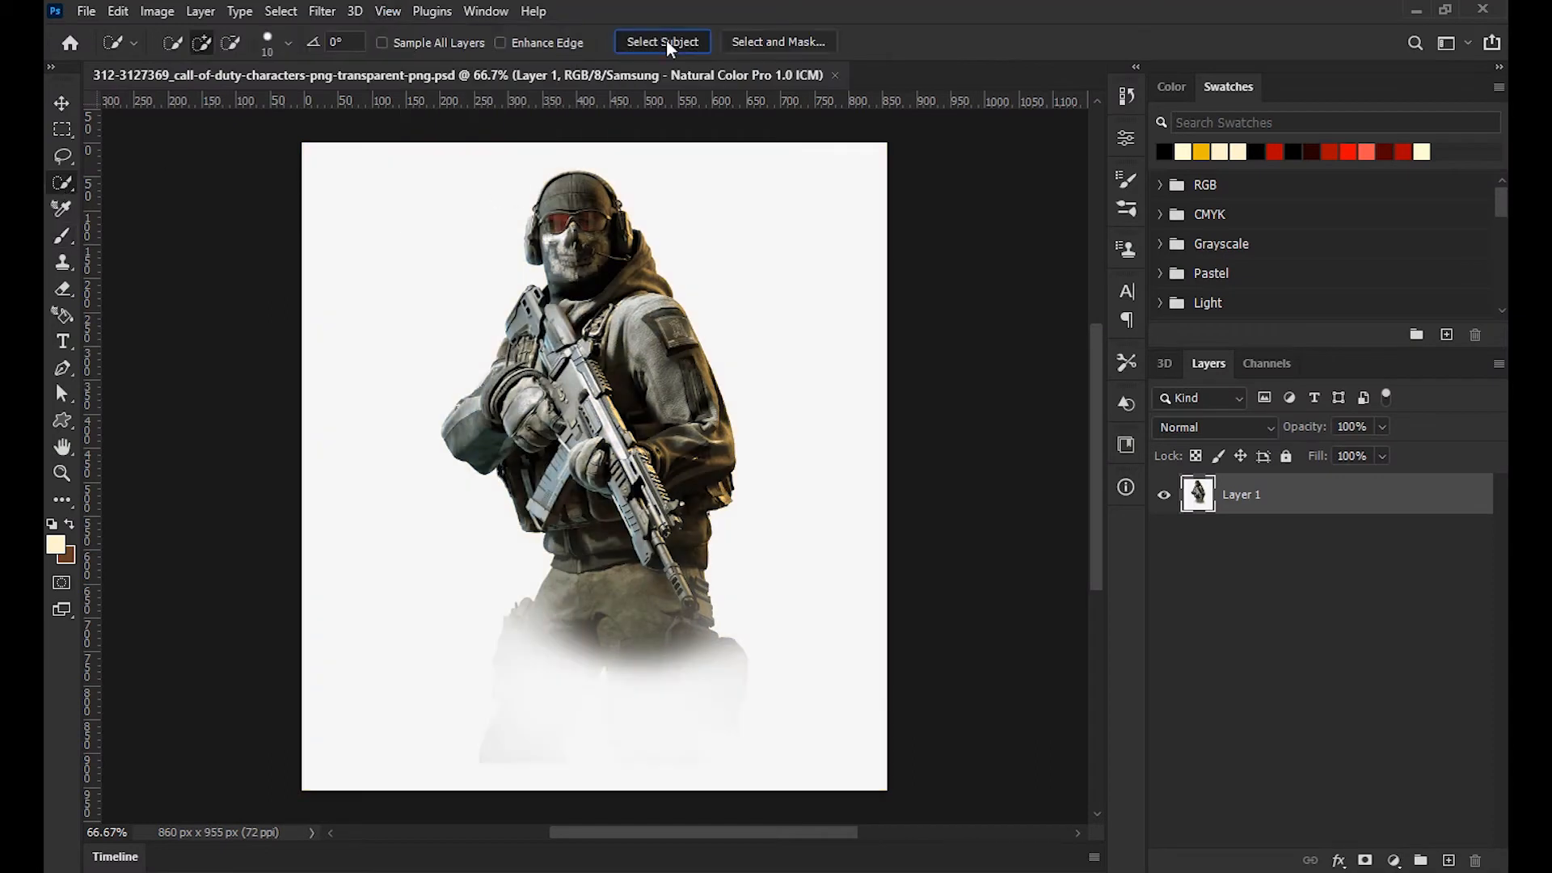
click(1365, 860)
Step: Paint the mask over the soldier's legs with an enlarged brush to fade the lower edge, and close the file
click(62, 236)
click(189, 43)
drag(257, 156, 267, 156)
drag(600, 42, 646, 42)
key(bracketright)
key(bracketright)
key(bracketright)
key(bracketright)
key(bracketright)
mouse_move(510, 676)
mouse_down()
mouse_move(849, 682)
mouse_move(790, 658)
mouse_move(604, 700)
mouse_up()
click(884, 75)
Step: Scale the soldier image proportionally to 110 wide and position it over the gradient arc on the card
click(697, 339)
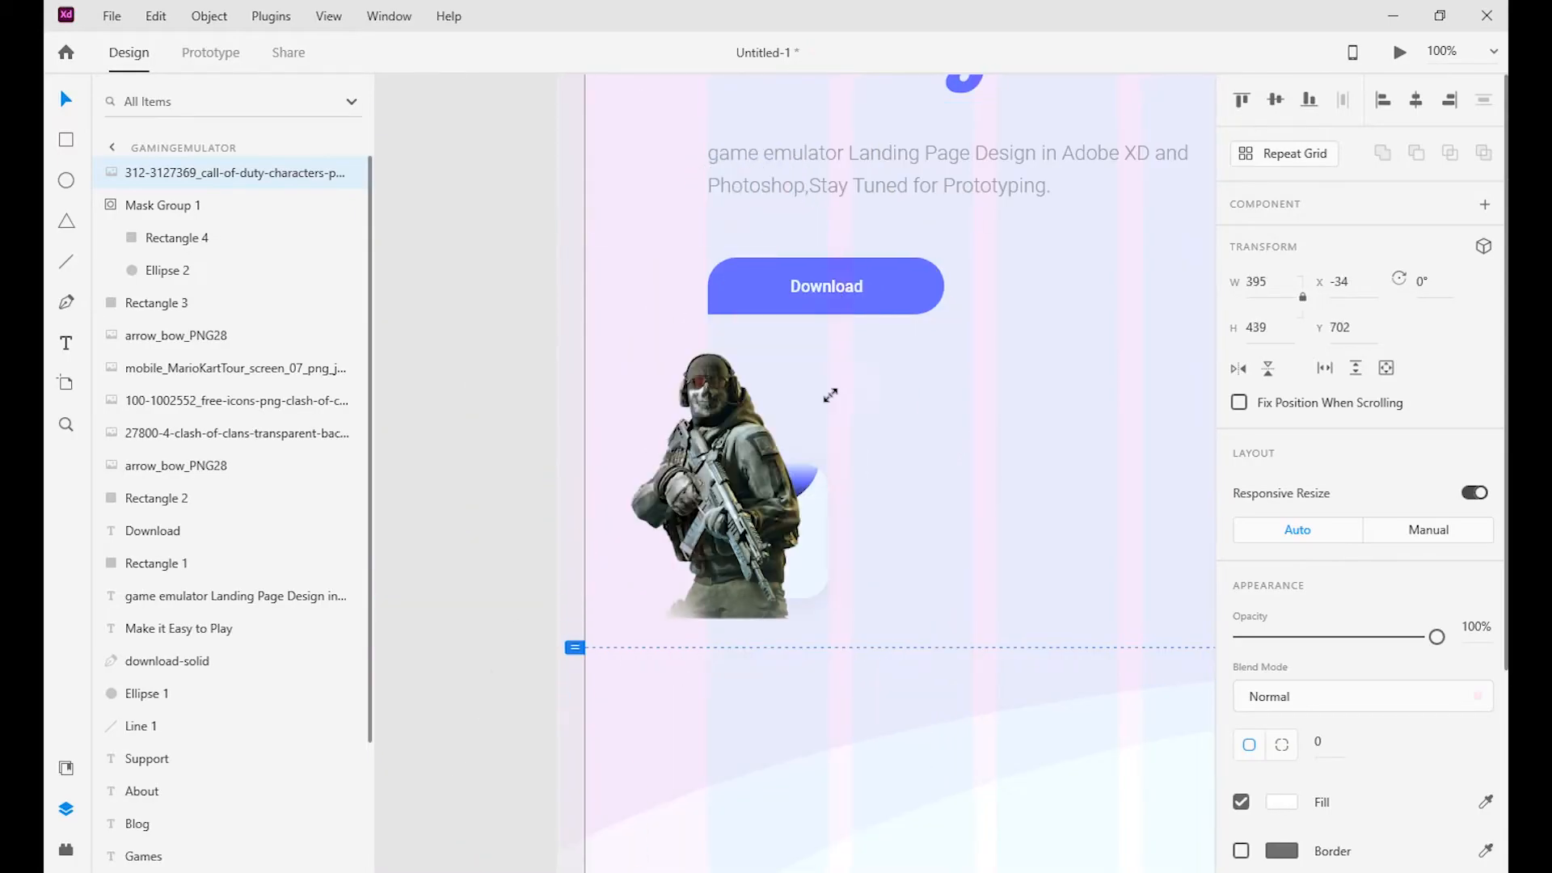
drag(830, 396, 683, 561)
drag(614, 622, 737, 477)
key(ctrl+plus)
key(ctrl+plus)
key(ctrl+plus)
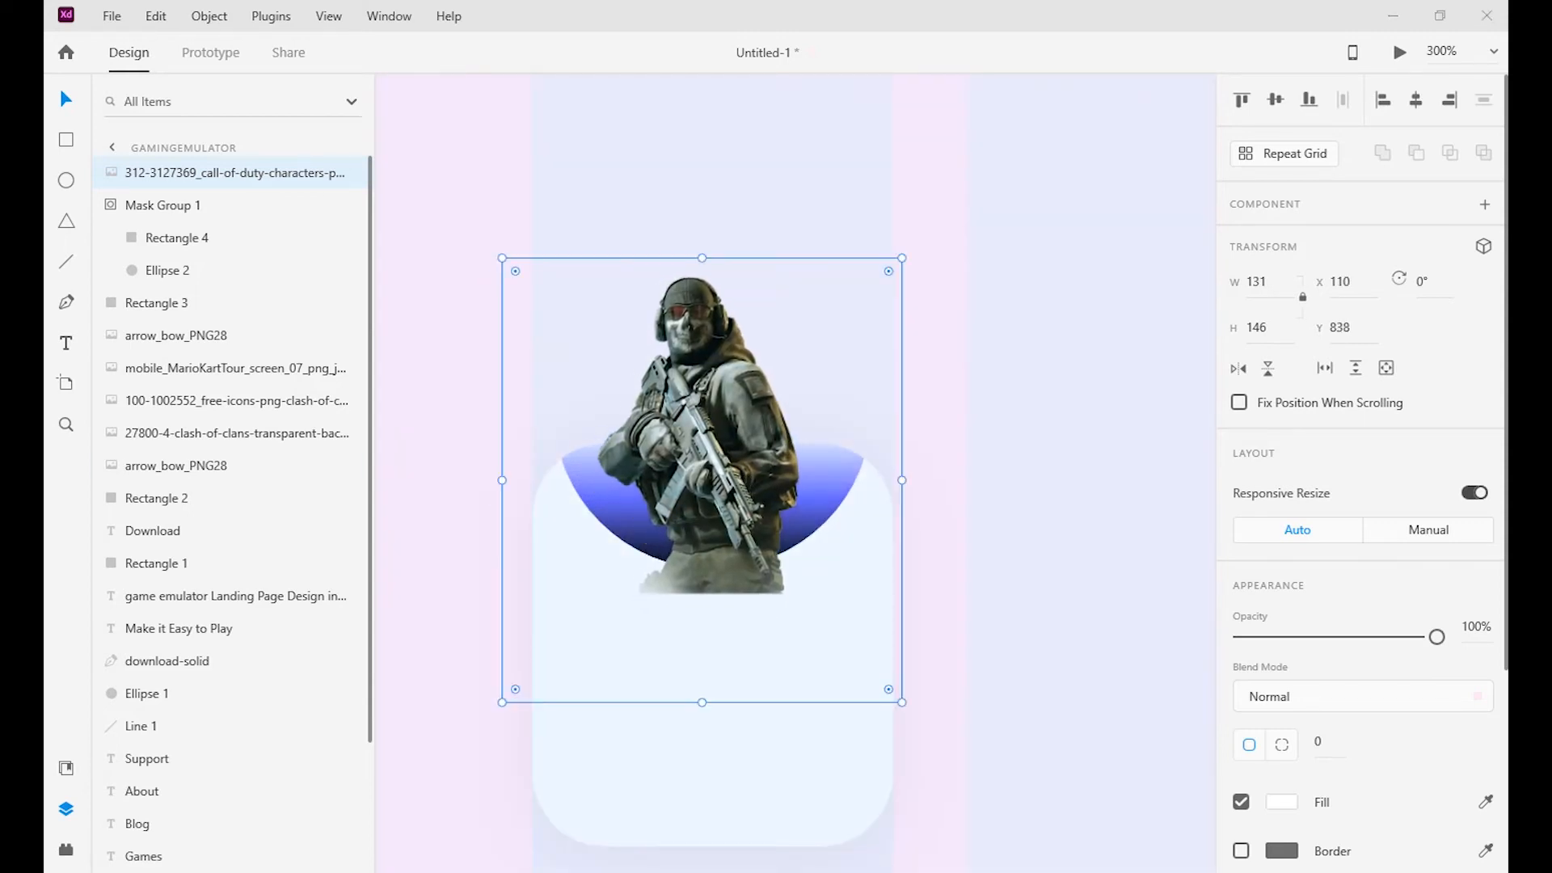
click(1260, 286)
text(110)
key(Return)
drag(696, 403, 727, 445)
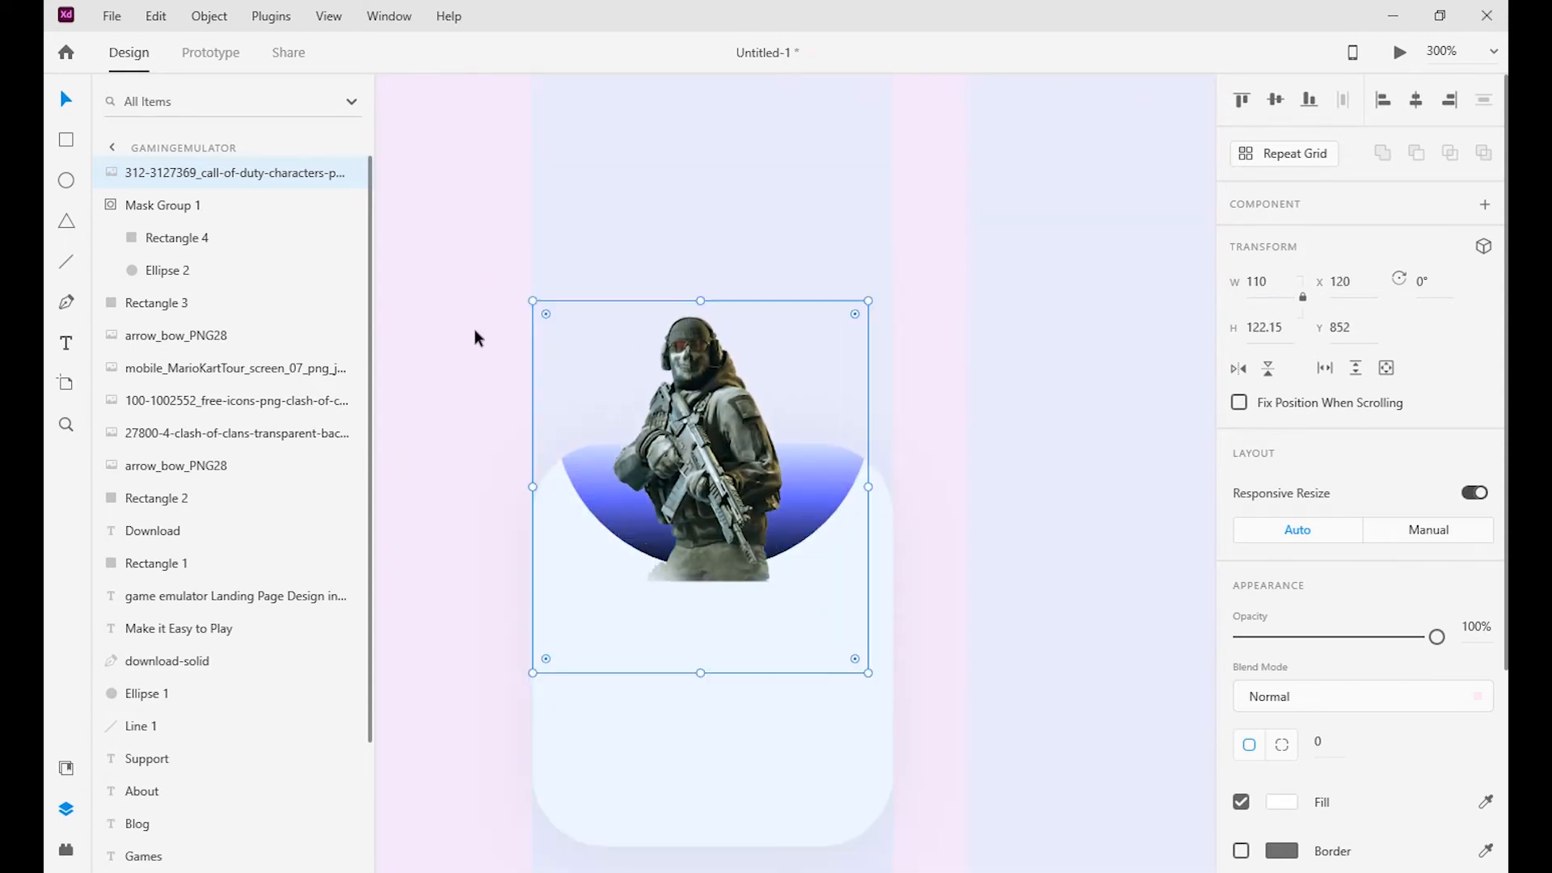
Step: Duplicate the gradient circle outside its mask group and use the copy to mask the soldier image
click(168, 274)
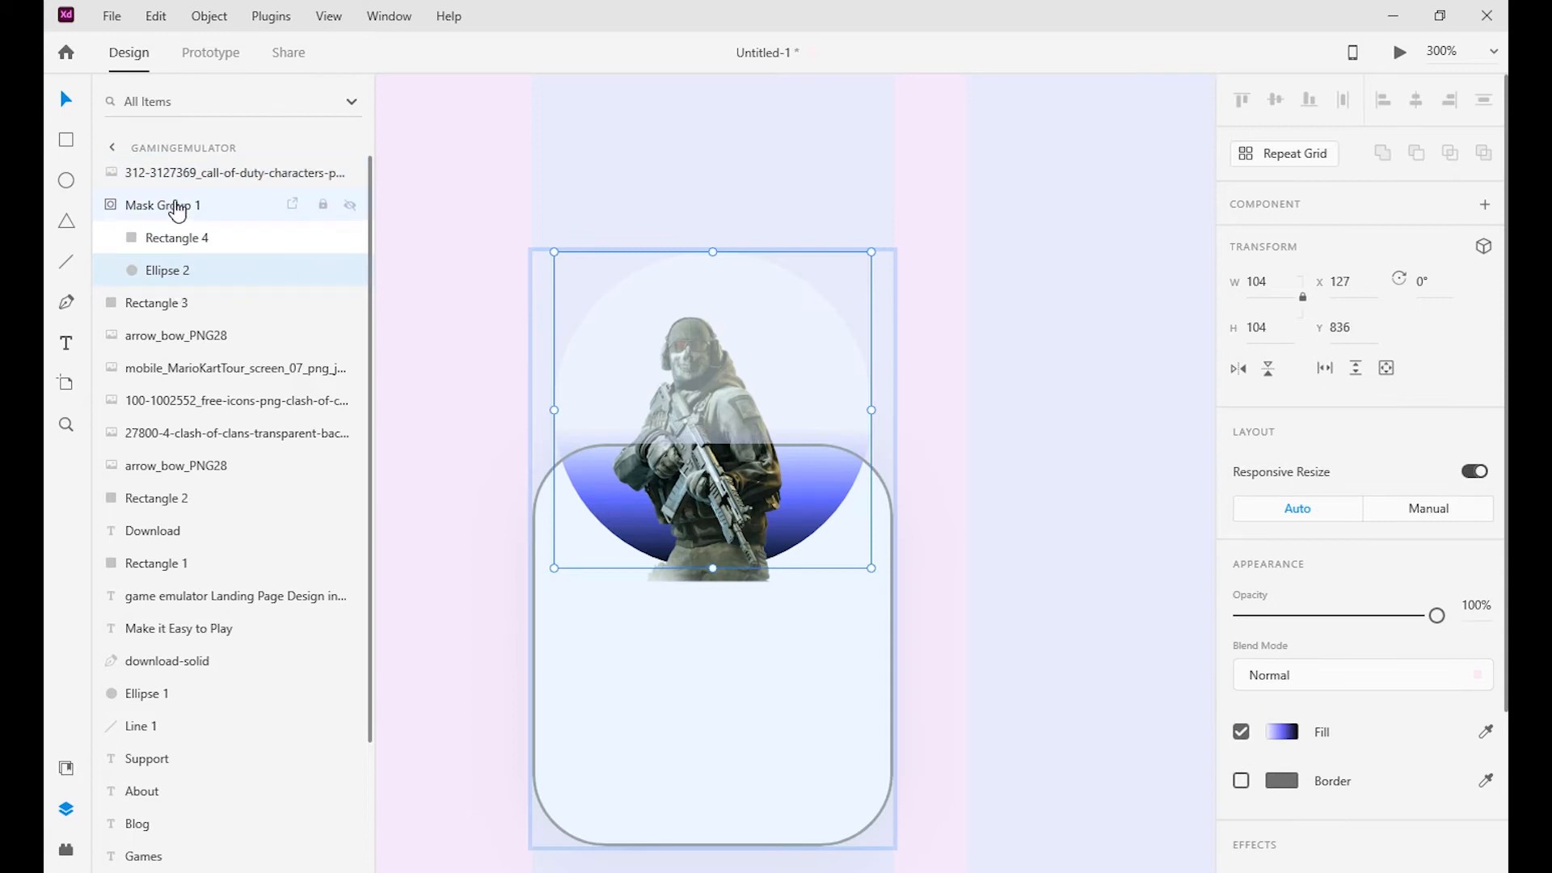
key(ctrl+c)
key(ctrl+v)
drag(188, 216, 188, 217)
shift+click(194, 172)
right_click(194, 172)
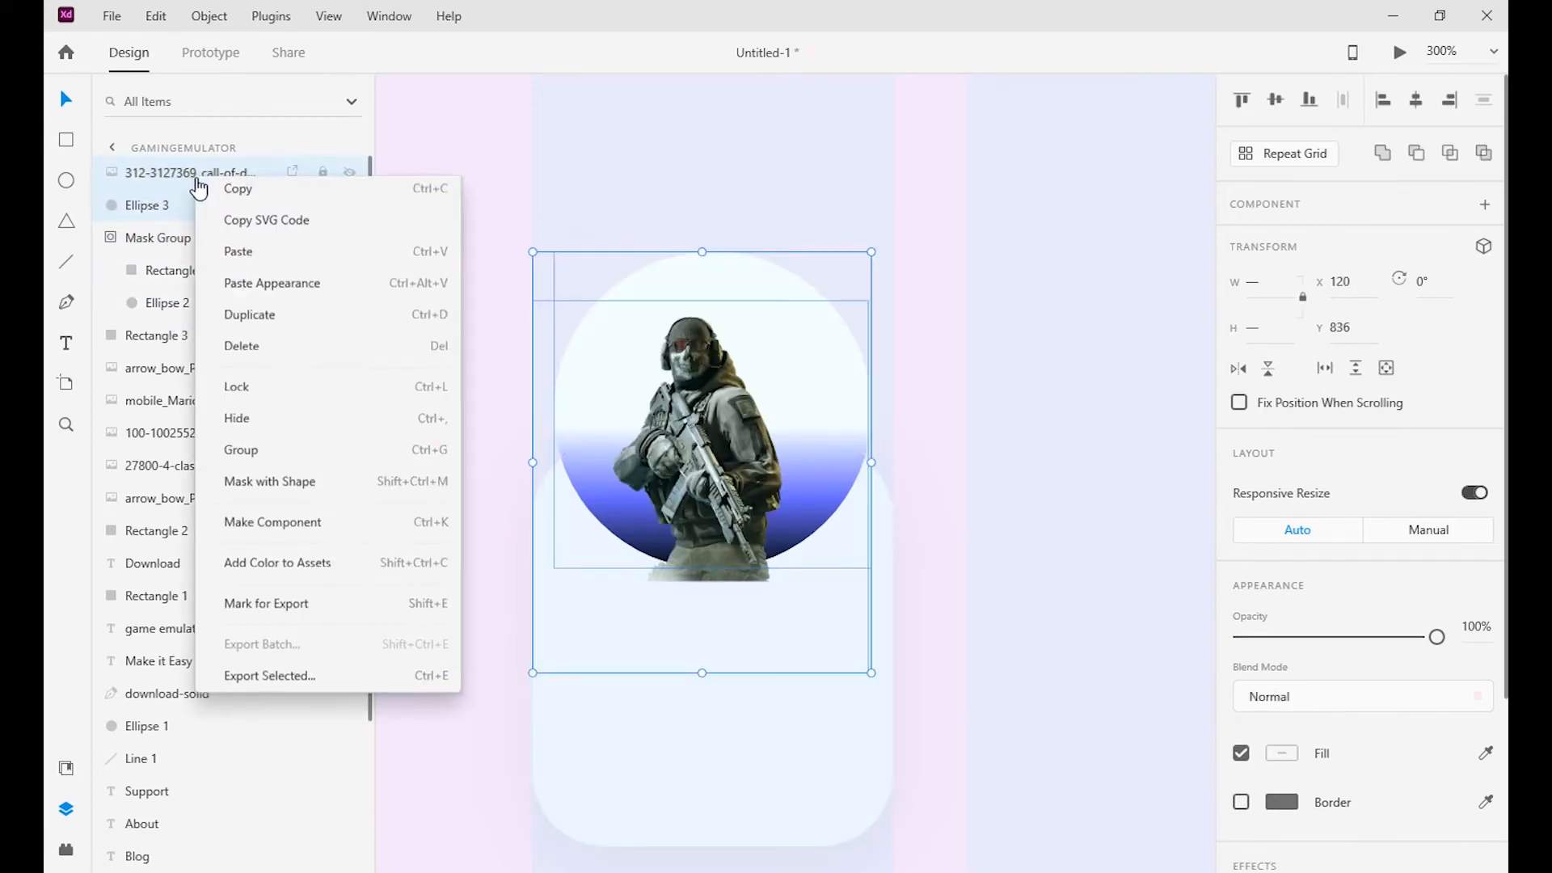
click(297, 485)
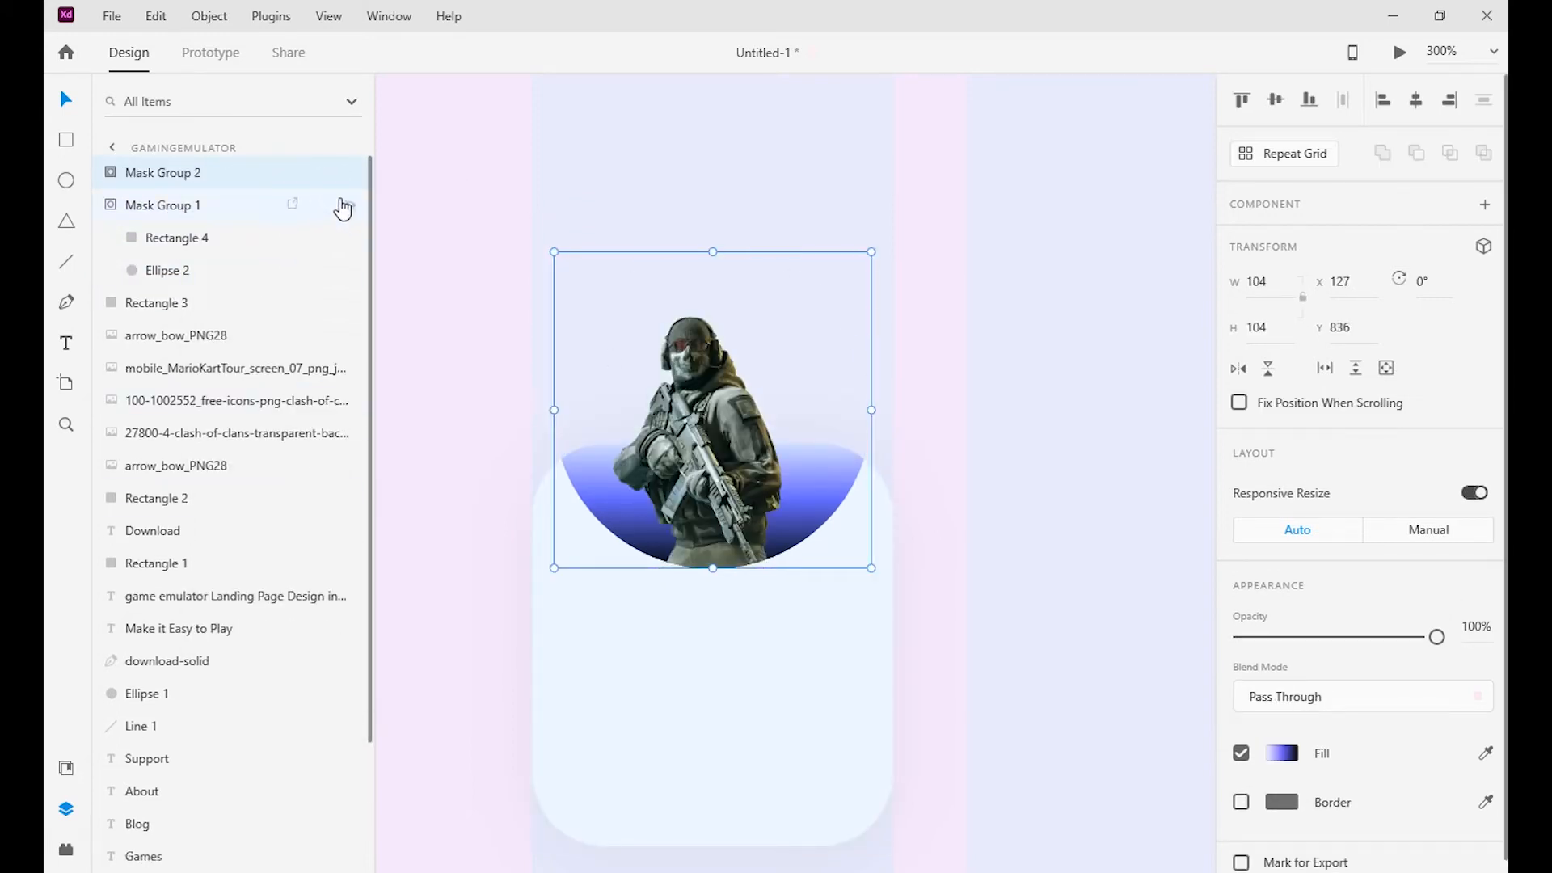
Step: Add the text "COD:Mobile" on the card below the soldier
drag(710, 458, 738, 389)
click(684, 606)
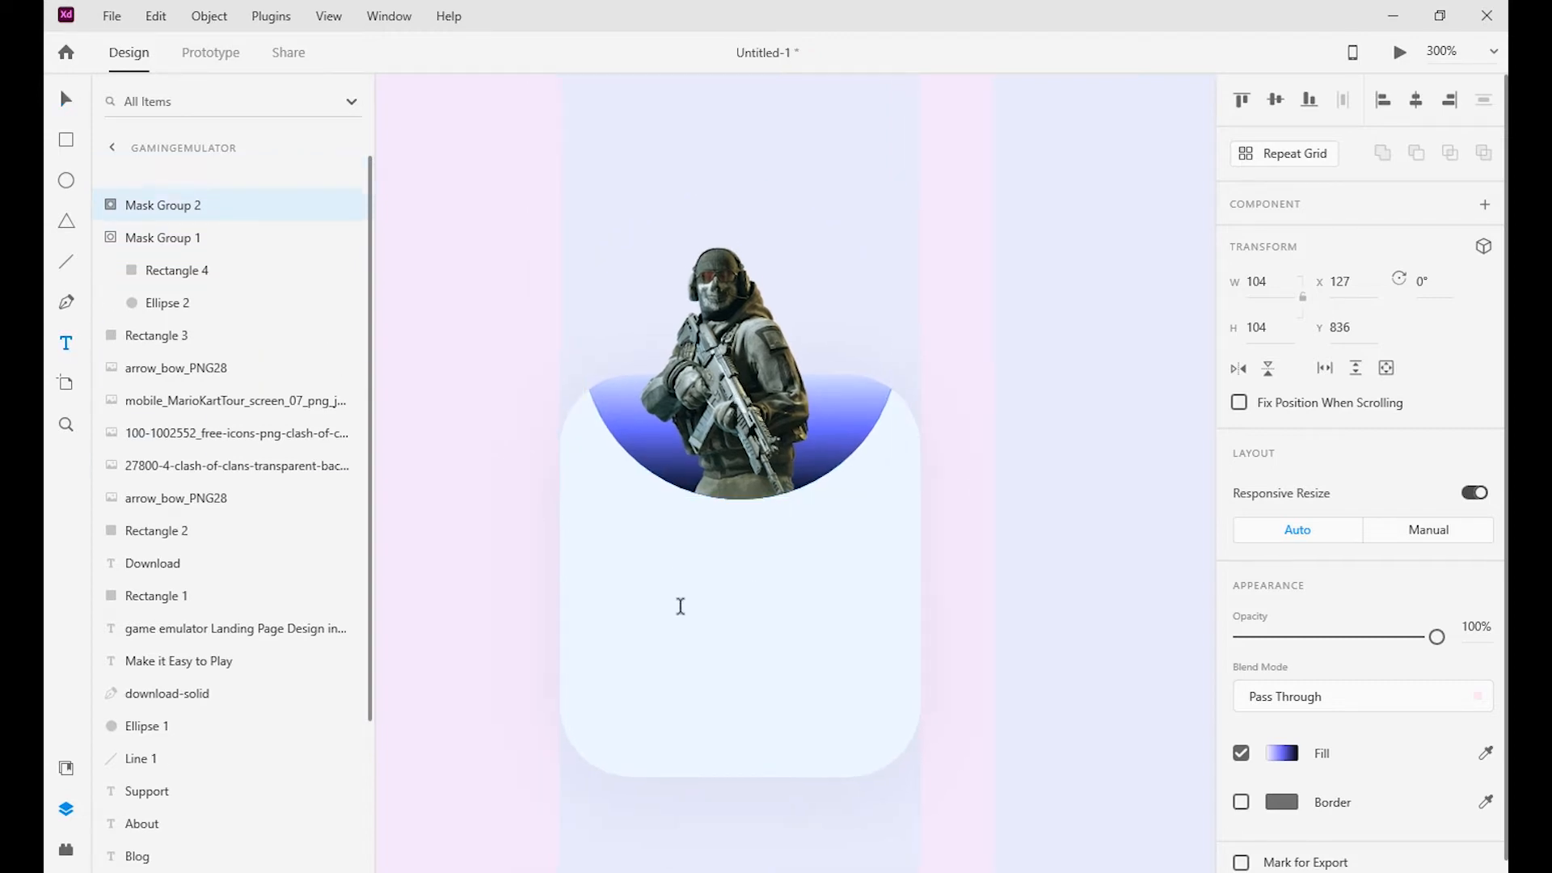
text(COD:Mobile)
key(ctrl+a)
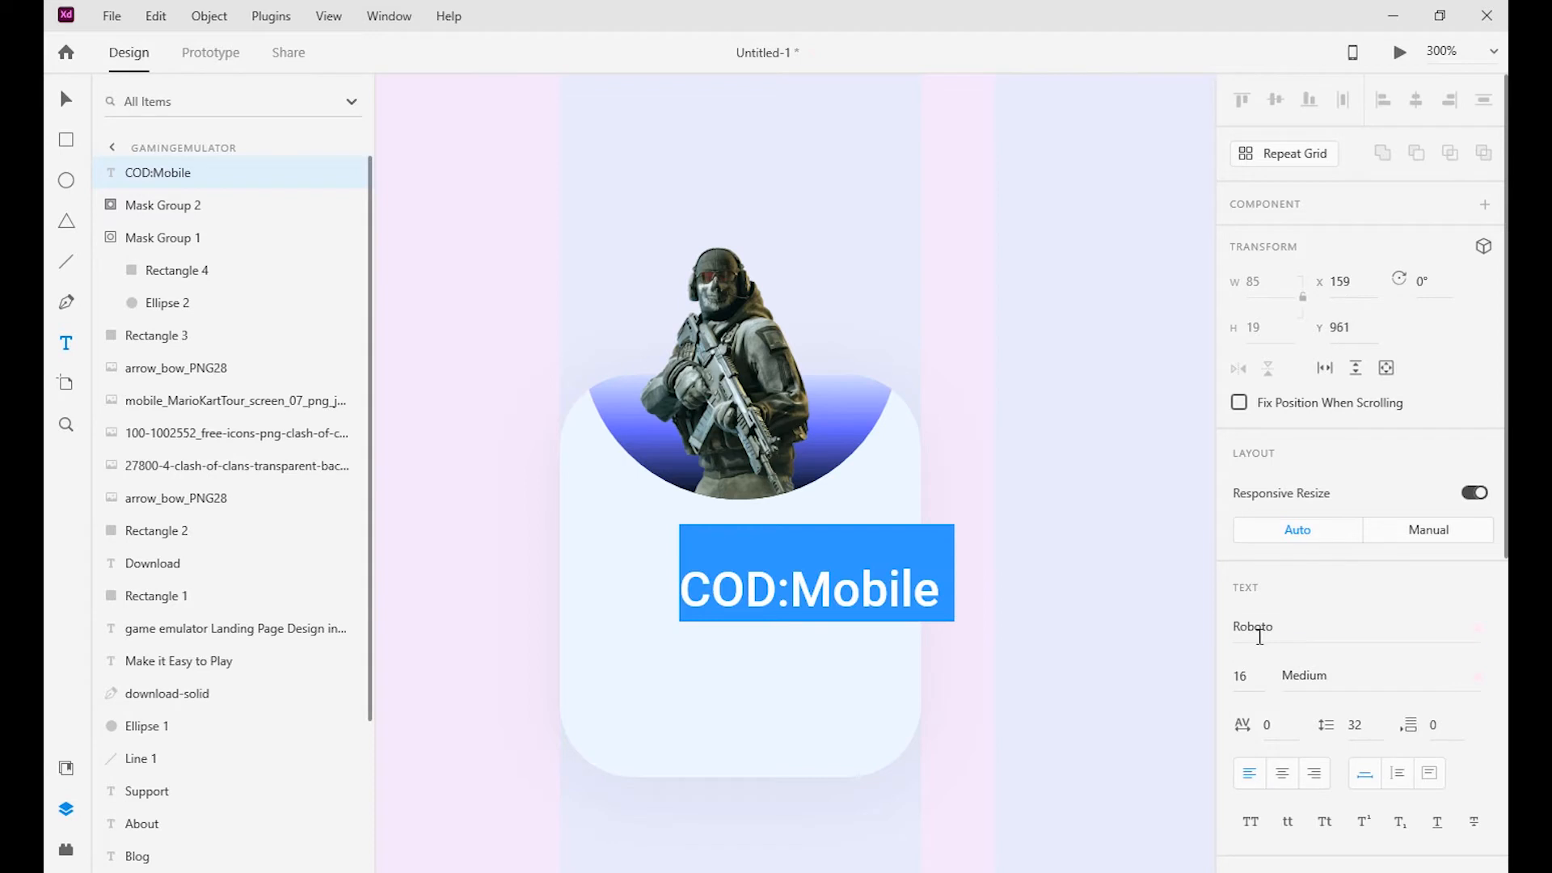
Step: Set the COD:Mobile text to Fugaz One, size 12, with the saved dark grey fill
click(1260, 626)
text(Fugaz One)
click(1240, 677)
text(12)
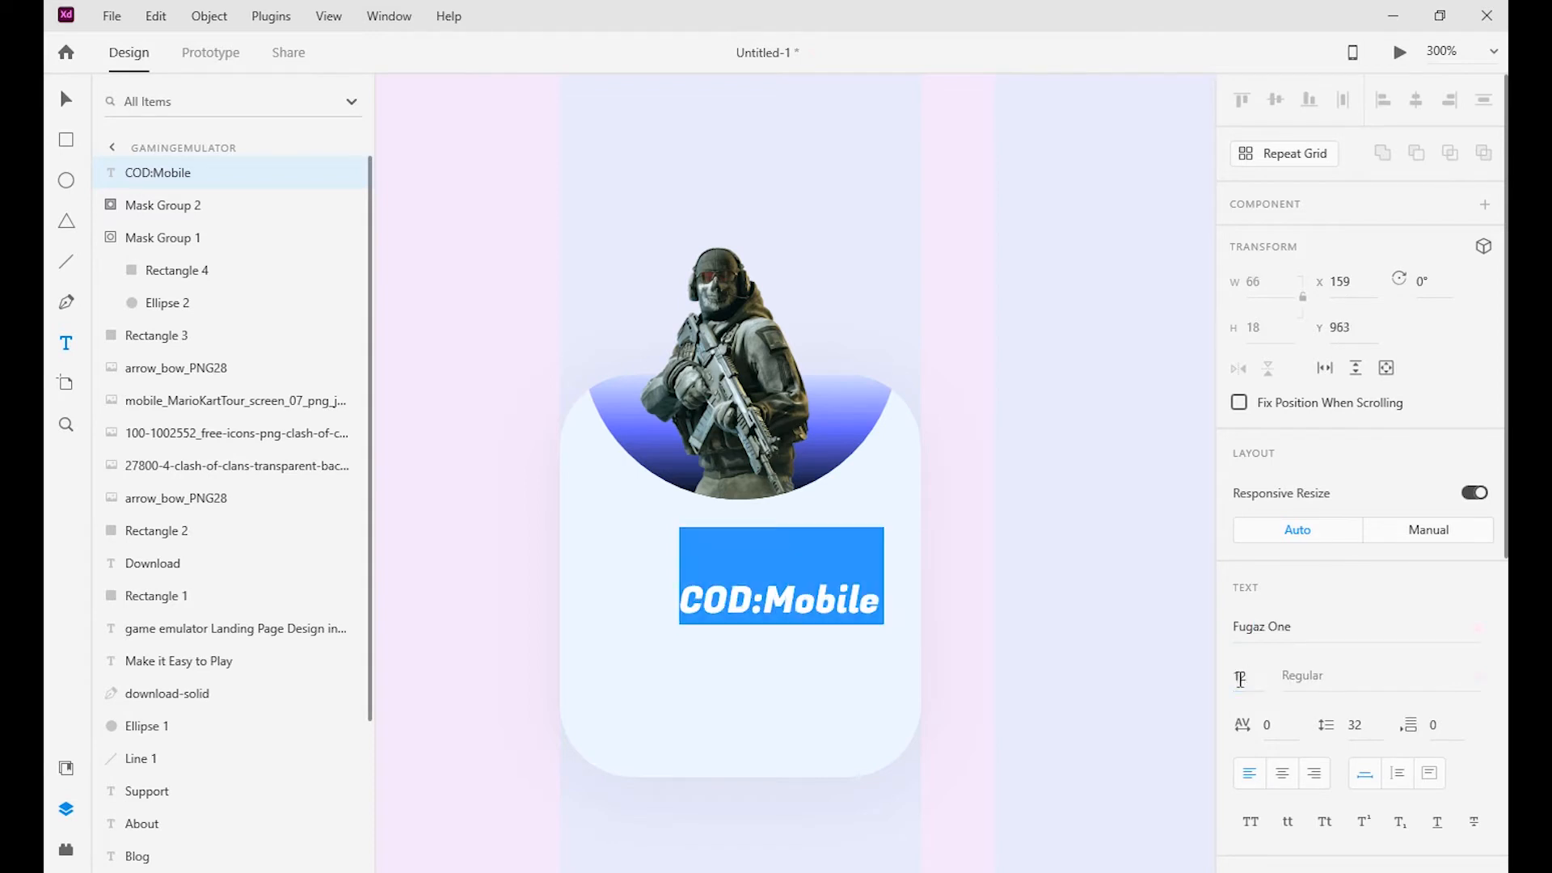
scroll(1293, 614, down, 6)
click(1281, 568)
click(1095, 689)
click(782, 612)
Step: Hide the layout grid and centre the COD:Mobile title on the card below the soldier at X 146, Y 955
click(68, 102)
key(ctrl+apostrophe)
drag(792, 590, 745, 580)
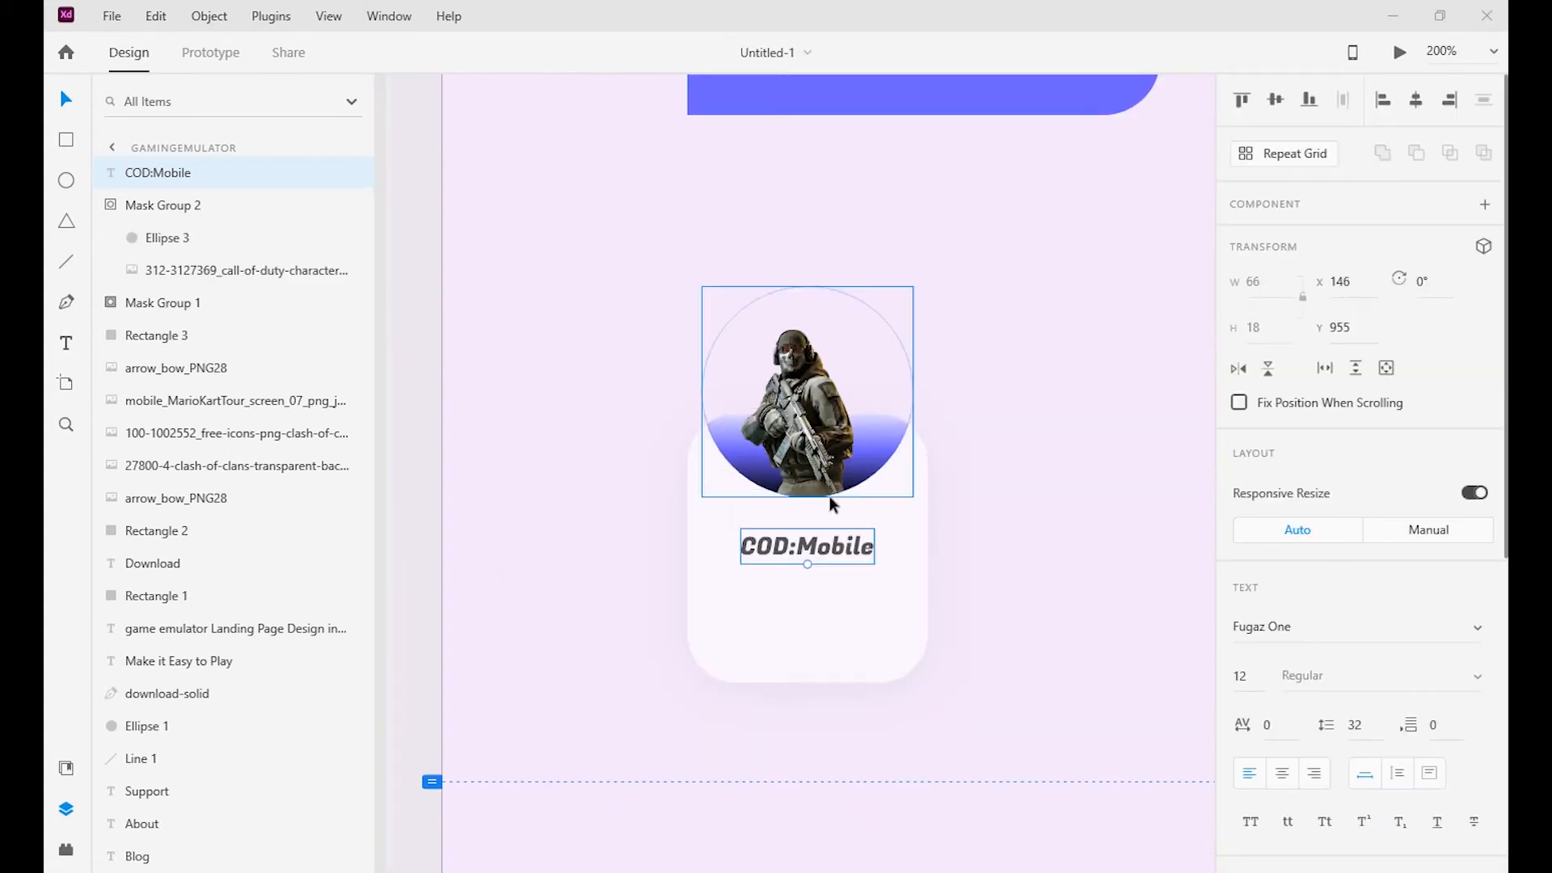
click(833, 417)
click(210, 173)
Step: Import the favorite-rate-svgrepo-com star icon onto the card
click(109, 18)
click(171, 433)
click(946, 319)
click(960, 706)
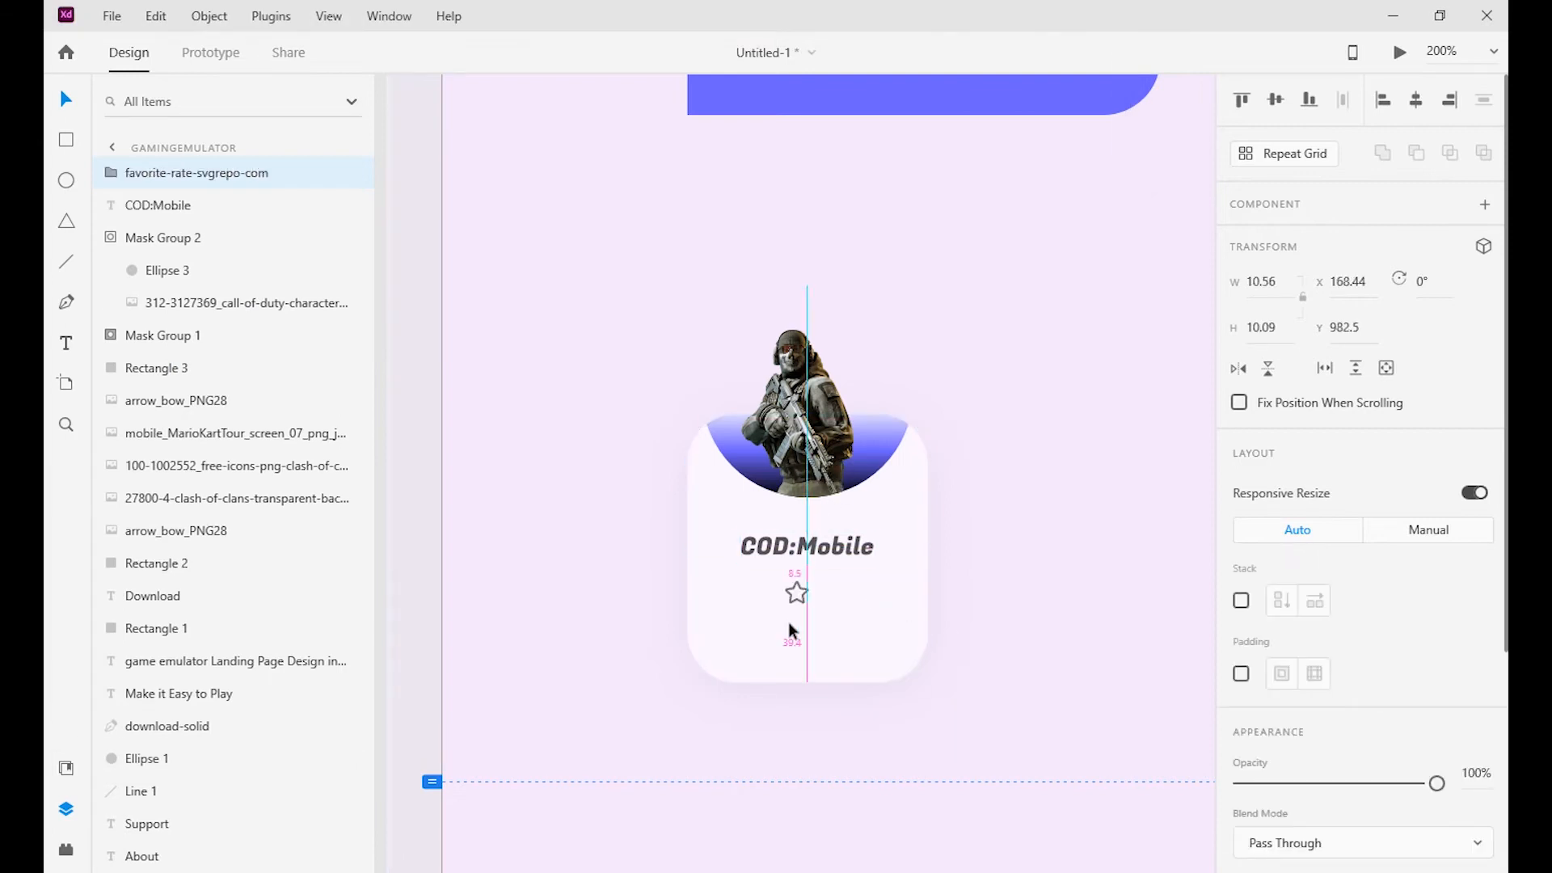
Step: Scale the star to 8 × 7.64 and place it below the COD:Mobile title at X 144, Y 1008
key(ctrl+equal)
drag(732, 734, 725, 727)
key(ctrl+equal)
scroll(726, 726, down, 3)
drag(621, 564, 610, 553)
Step: Remove the star's border and give it a golden yellow fill
scroll(1293, 647, down, 5)
click(1241, 643)
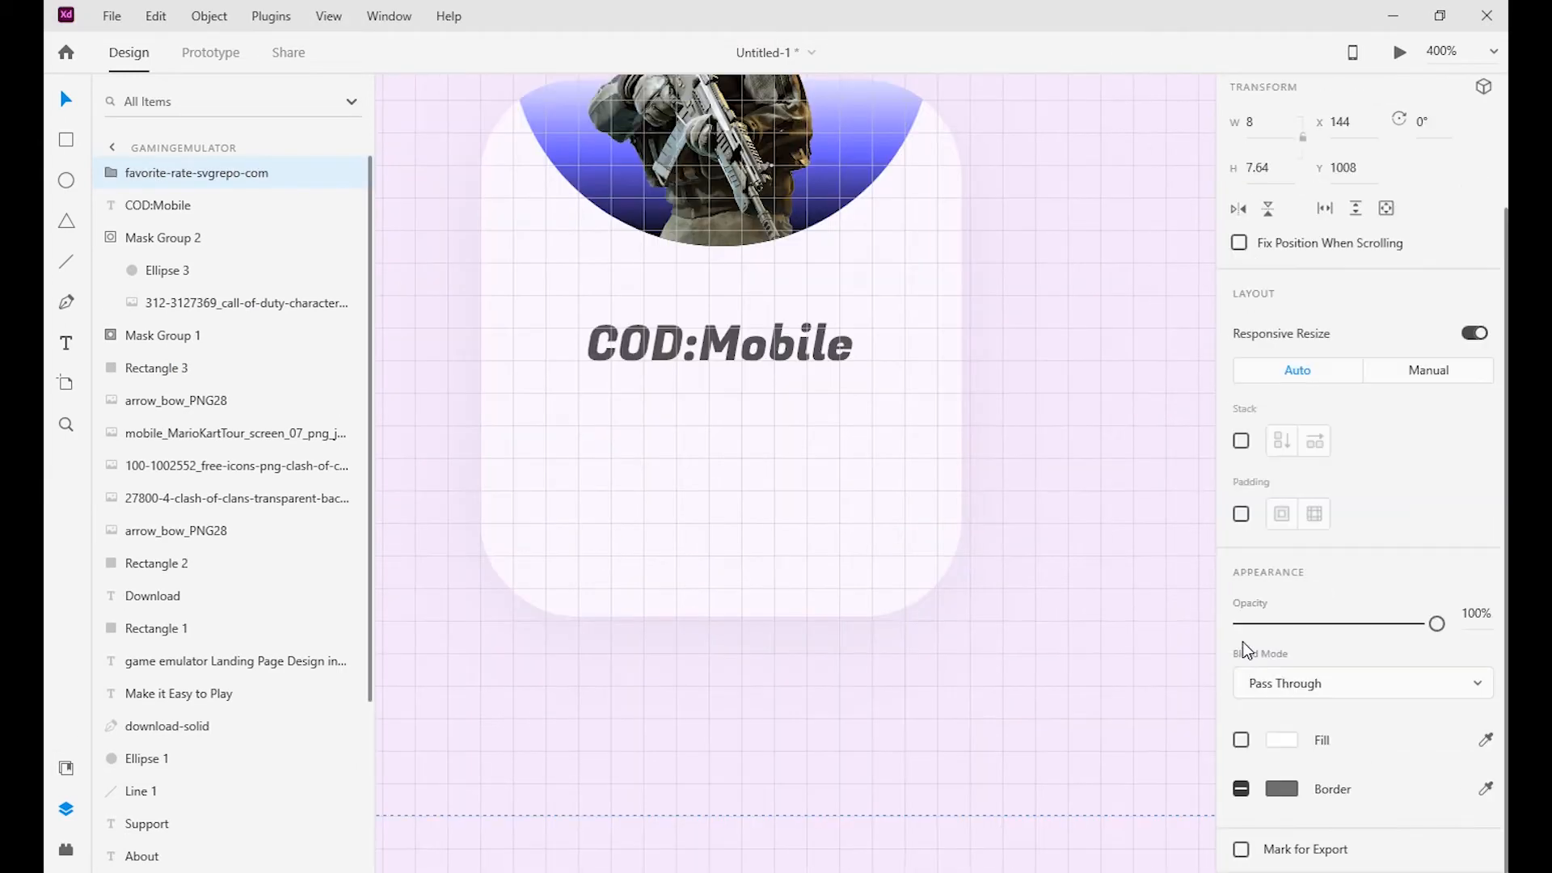
click(1285, 742)
key(Return)
Step: Duplicate the yellow star into an evenly spaced horizontal row of five below the COD:Mobile title
click(234, 175)
key(ctrl+d)
key(Right)
key(Right)
shift+click(188, 212)
key(ctrl+d)
key(Right)
key(Right)
key(Right)
key(Right)
click(212, 175)
key(ctrl+d)
key(Right)
key(Right)
Step: Hide the layout grid and save the document
drag(669, 338, 689, 421)
key(ctrl+minus)
key(ctrl+minus)
key(ctrl+minus)
drag(774, 460, 793, 509)
key(ctrl+minus)
key(ctrl+apostrophe)
key(ctrl+s)
Step: Group all the elements of the COD:Mobile card, from the stars down to its background rectangle
click(184, 174)
shift+click(175, 469)
click(172, 496)
shift+click(177, 179)
key(ctrl+g)
Step: Move the COD:Mobile card group down to Y 869, using the layout grid to align it
key(shift+Down)
key(shift+Down)
key(shift+Down)
key(shift+Down)
key(shift+Up)
key(ctrl+apostrophe)
key(Down)
key(Down)
key(Down)
key(ctrl+apostrophe)
Step: Duplicate the COD:Mobile card and move the copy beside the original to X 262
key(ctrl+d)
key(shift+Right)
key(shift+Right)
key(shift+Right)
key(shift+Right)
key(shift+Right)
key(shift+Right)
key(shift+Right)
key(shift+Right)
key(shift+Right)
key(shift+Right)
key(shift+Right)
key(shift+Right)
key(shift+Right)
key(shift+Right)
key(Right)
key(Right)
drag(829, 484, 681, 498)
Step: Duplicate the second card and move the copy 142 px to its right to form a third card
key(ctrl+d)
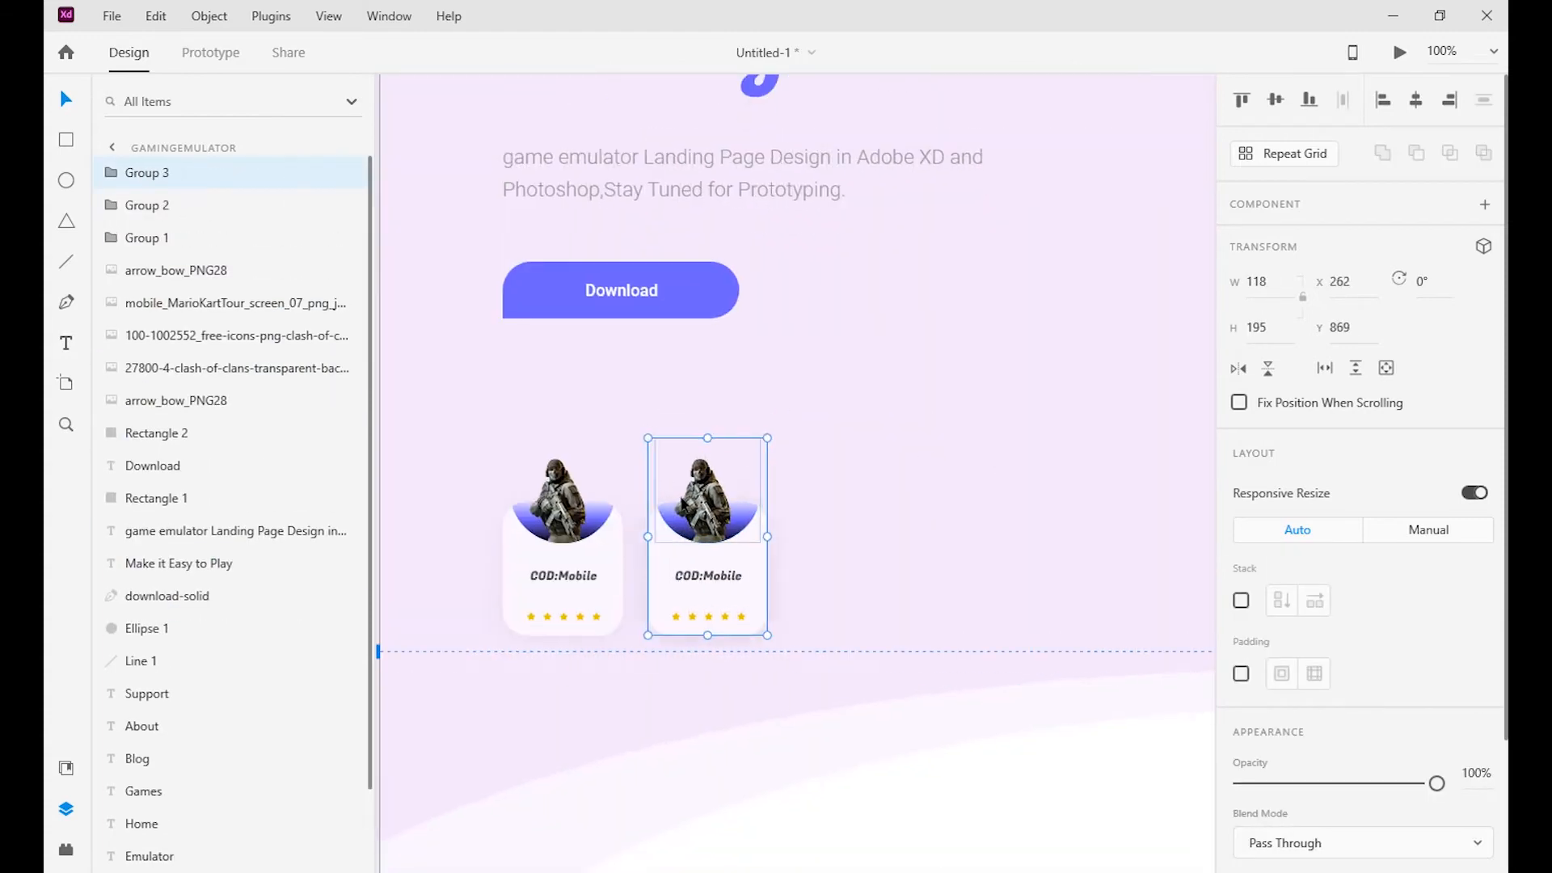
key(shift+Right)
key(shift+Right)
key(shift+Right)
key(shift+Right)
key(shift+Right)
key(shift+Right)
key(shift+Right)
key(shift+Right)
key(shift+Right)
key(shift+Right)
key(shift+Right)
key(shift+Right)
key(shift+Right)
key(shift+Right)
key(Right)
key(Right)
Step: Import 8f105c42d4074e94dcd9bd8c2391e80f.jpeg into the second card's character mask group and open the image for editing in Photoshop
double_click(695, 501)
double_click(695, 501)
click(257, 498)
click(112, 16)
click(138, 424)
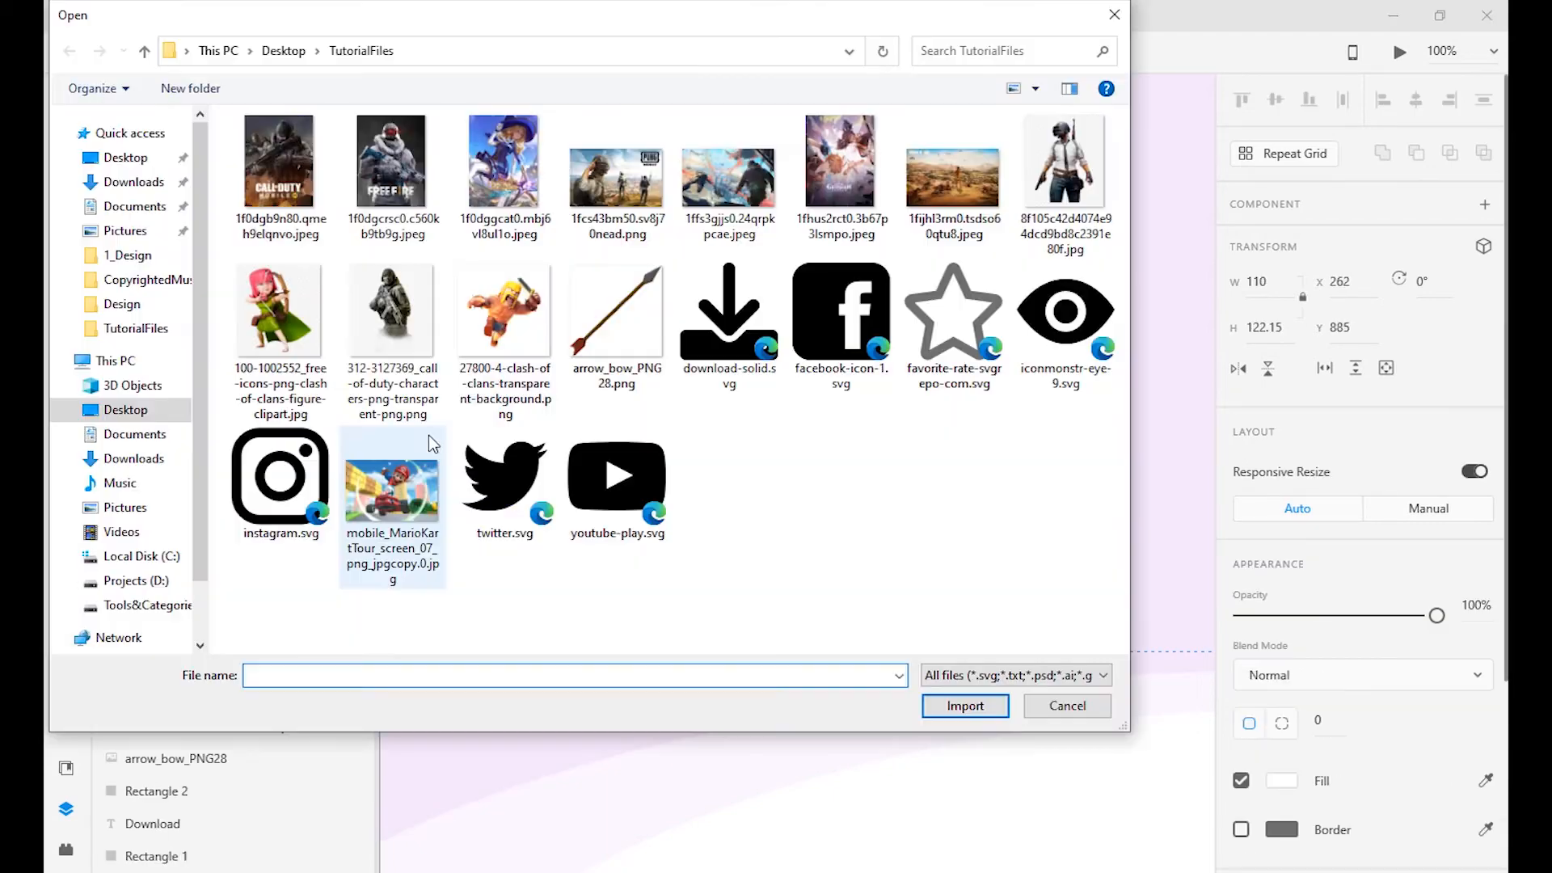
double_click(1056, 164)
right_click(880, 424)
click(958, 207)
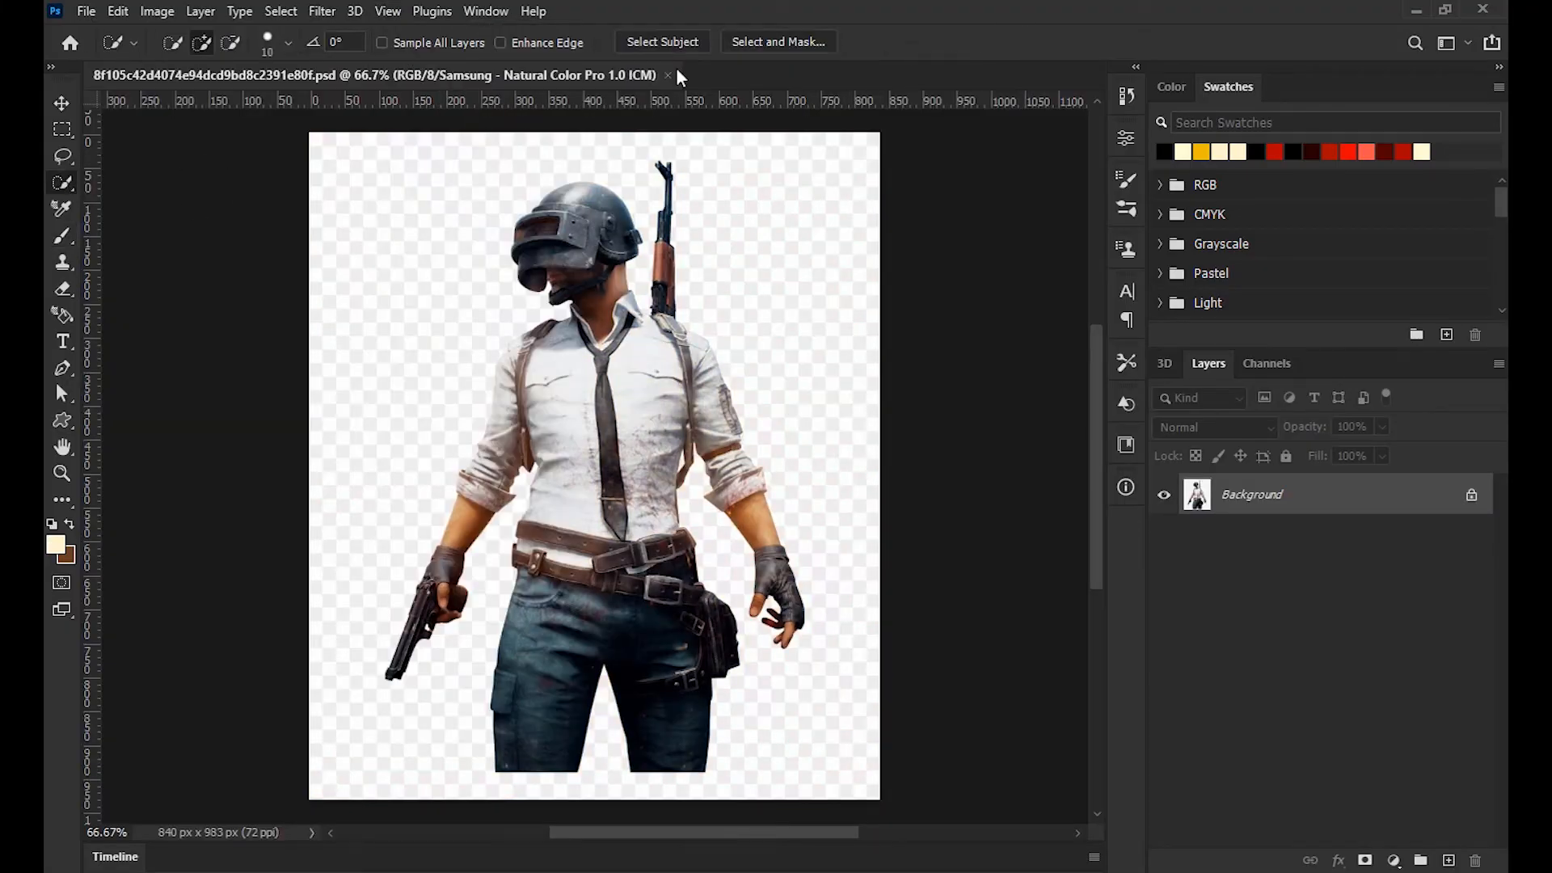
Step: Select the helmeted character with the Quick Selection tool, including the gloved hand and fingers
key(ctrl+plus)
key(ctrl+plus)
drag(914, 679, 446, 318)
key(p)
key(w)
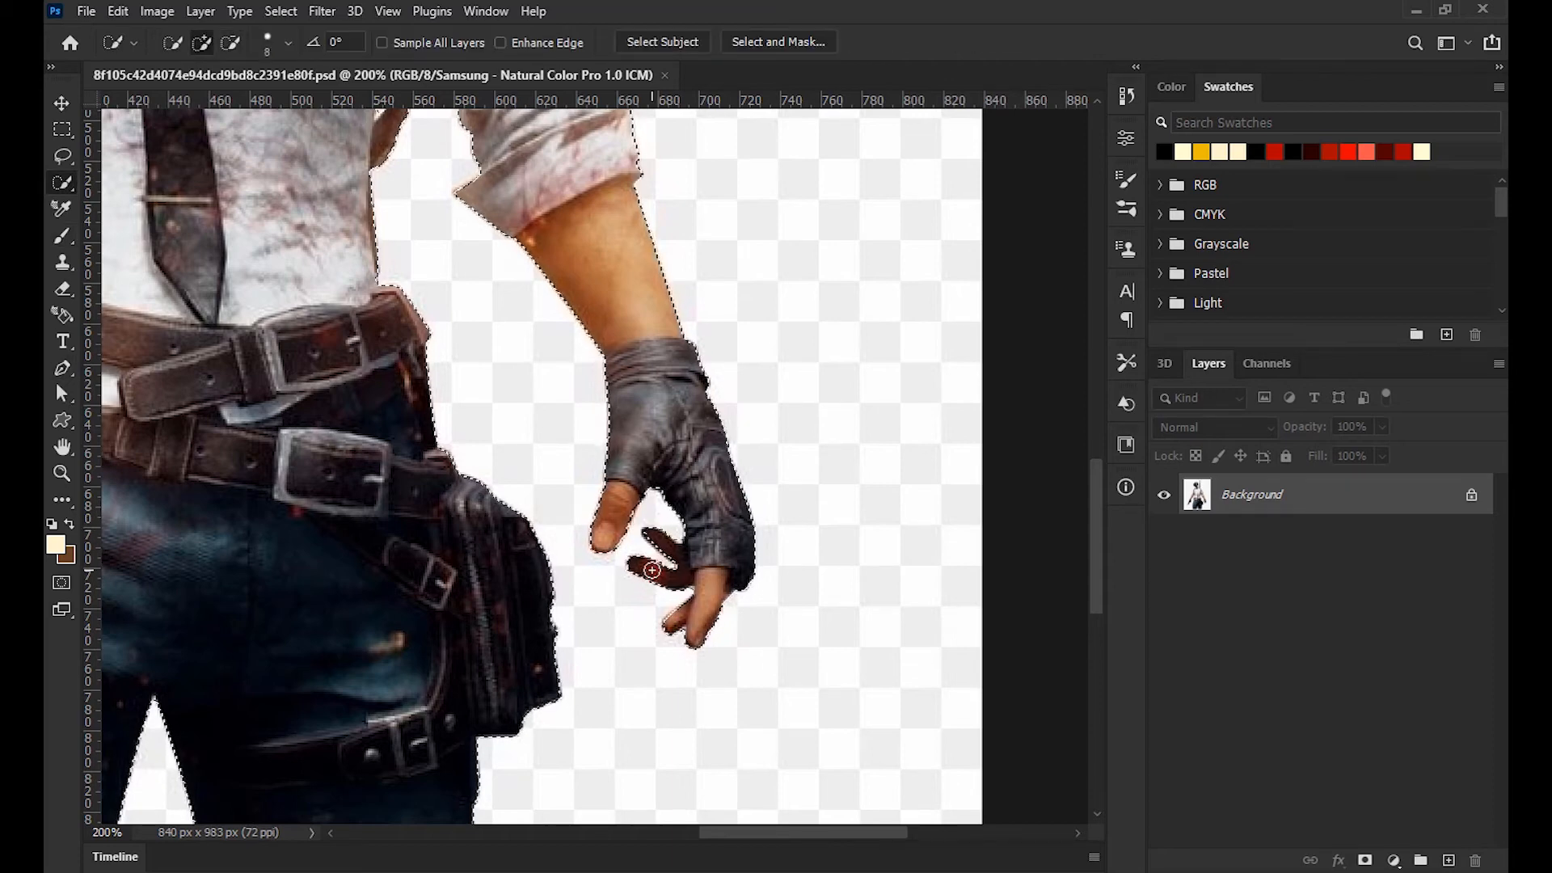
key(ctrl+minus)
key(ctrl+minus)
Step: Mask out the background around the character, save and close the image, and switch back to Adobe XD
click(1362, 861)
drag(485, 364, 600, 464)
click(765, 75)
click(682, 352)
key(alt+Tab)
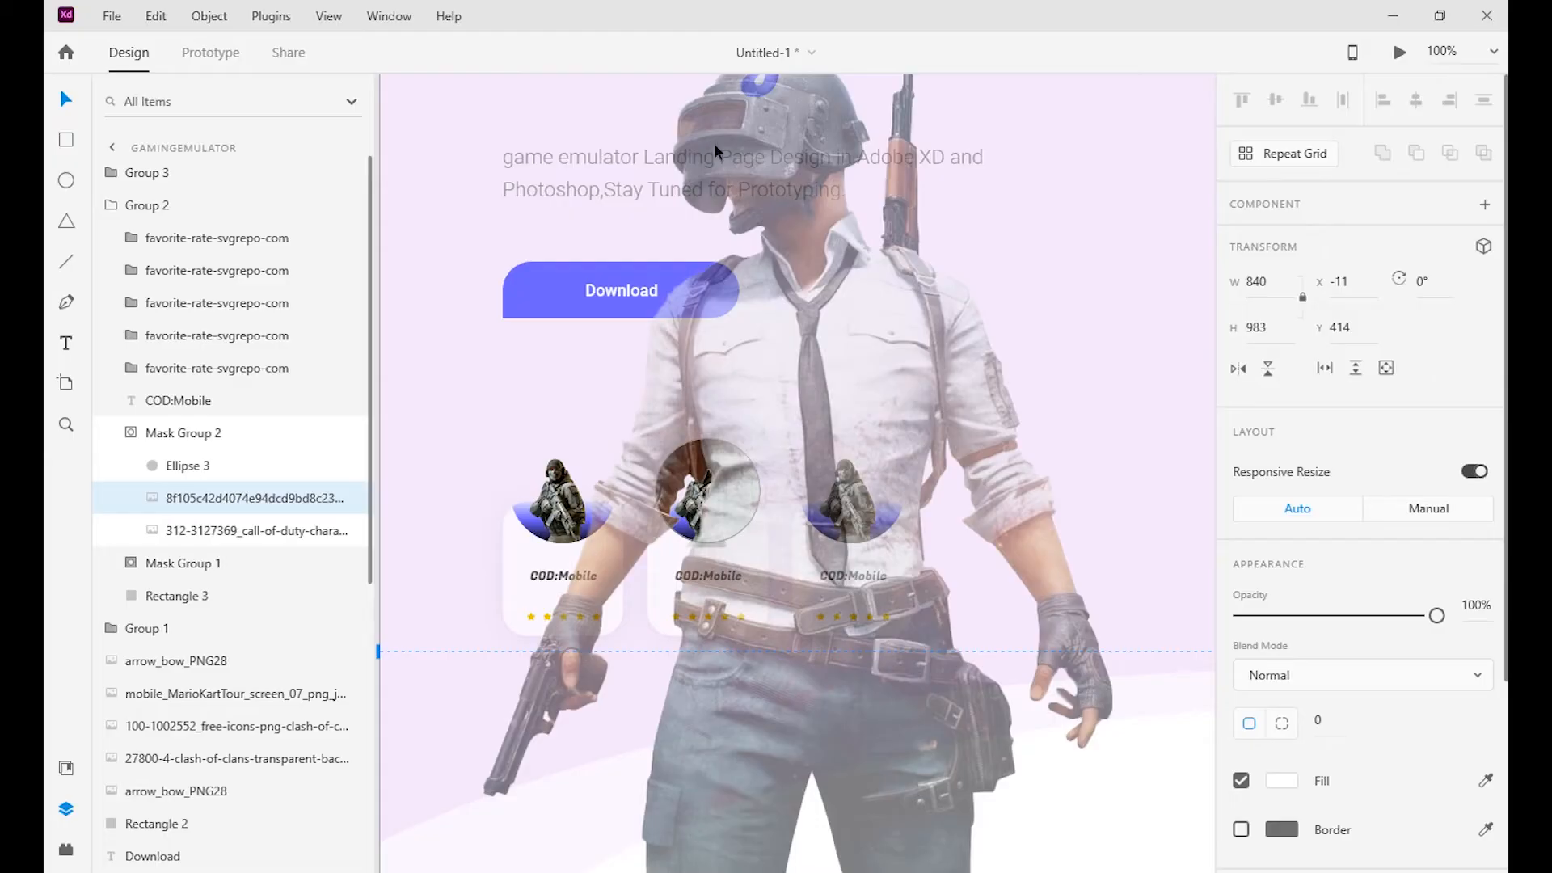
Step: Scale the helmeted character to about 104 × 122 inside the second card's circle and delete the old soldier image
key(ctrl+minus)
drag(1010, 730, 699, 366)
drag(647, 307, 757, 491)
key(ctrl+plus)
key(ctrl+plus)
drag(382, 236, 639, 536)
drag(758, 655, 633, 544)
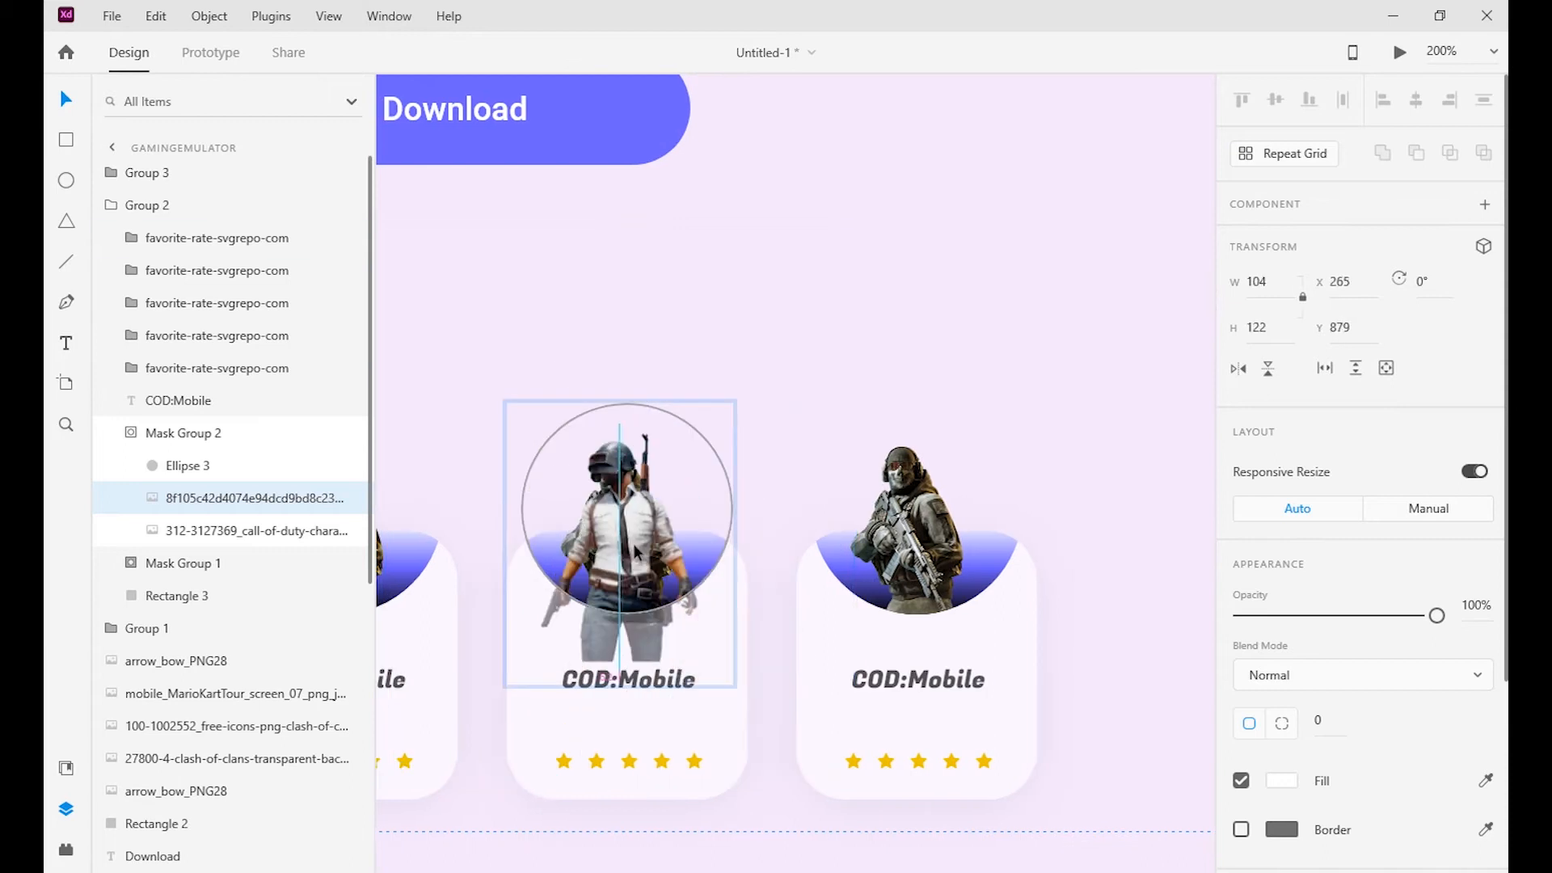
click(329, 531)
key(Delete)
Step: Change the second card's title to "PUBG:Mobile"
scroll(614, 485, down, 1)
double_click(617, 659)
text(PUBG:Mobile)
Step: Turn the second card's last star into an empty outline with no fill and a #CCCCCC border
double_click(681, 740)
scroll(1341, 647, down, 2)
click(1242, 790)
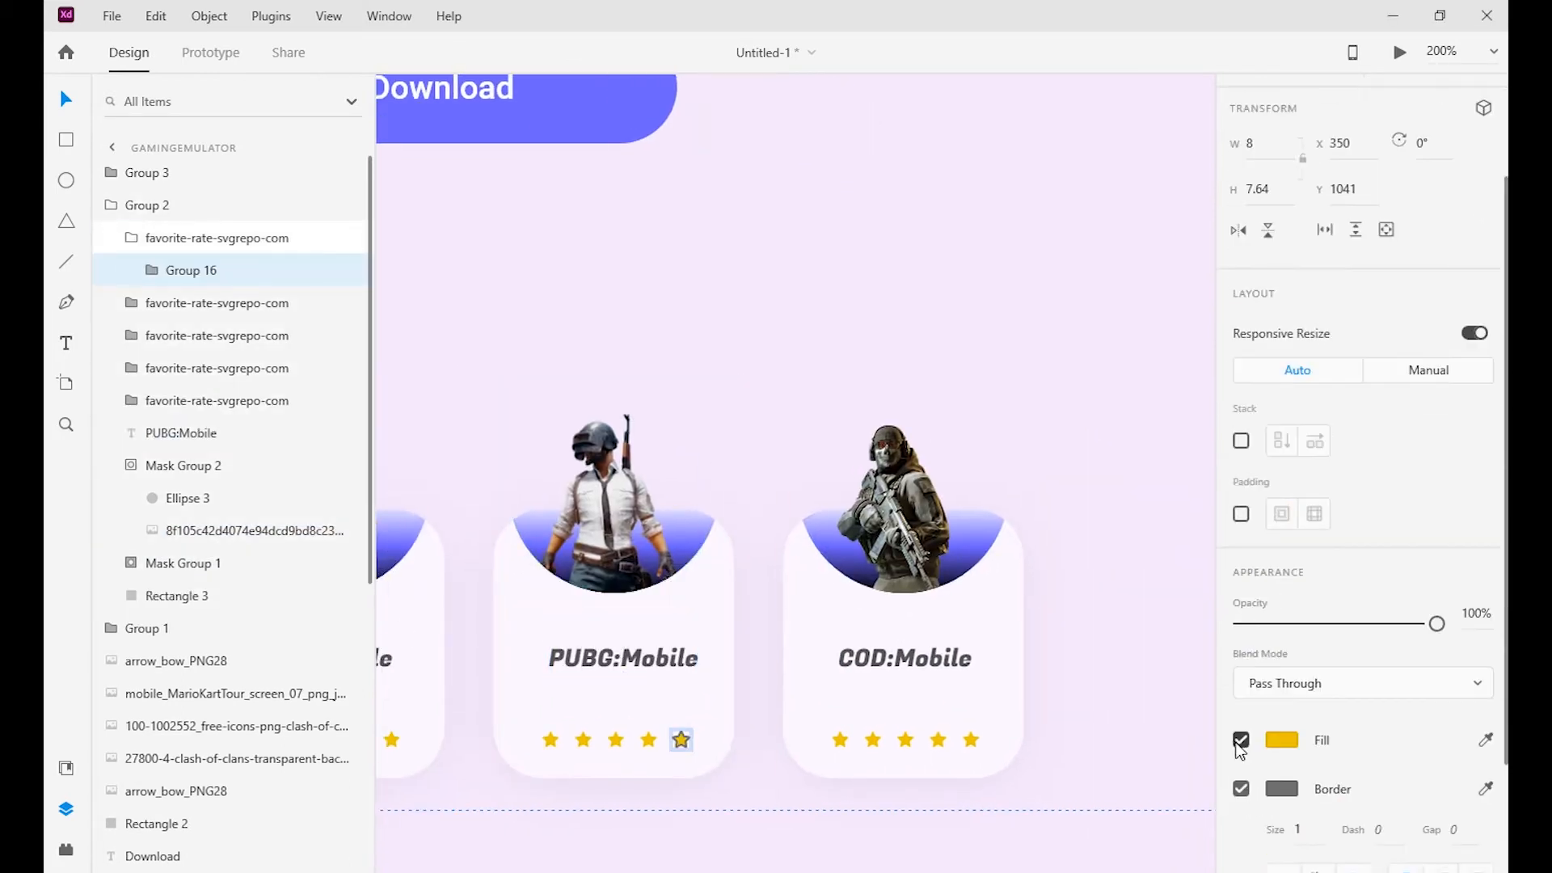
click(1242, 740)
click(1281, 789)
click(1030, 841)
drag(976, 650, 929, 625)
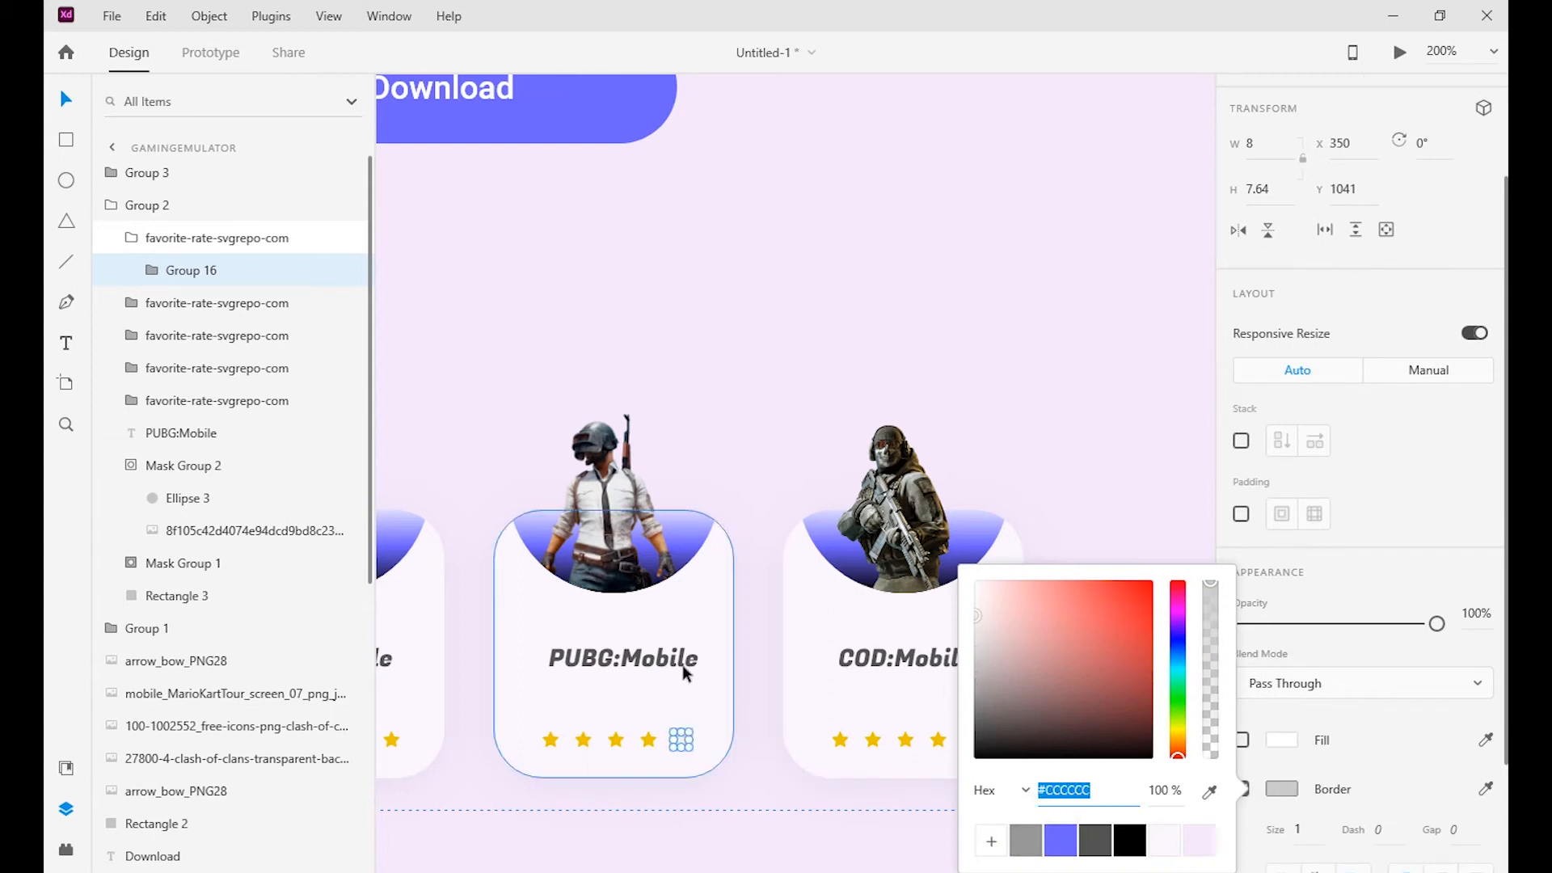
Step: Centre the PUBG:Mobile title on its card at X 287, Y 995, using the layout grid to align it
drag(677, 657, 669, 653)
key(ctrl+apostrophe)
key(Down)
key(Down)
key(ctrl+apostrophe)
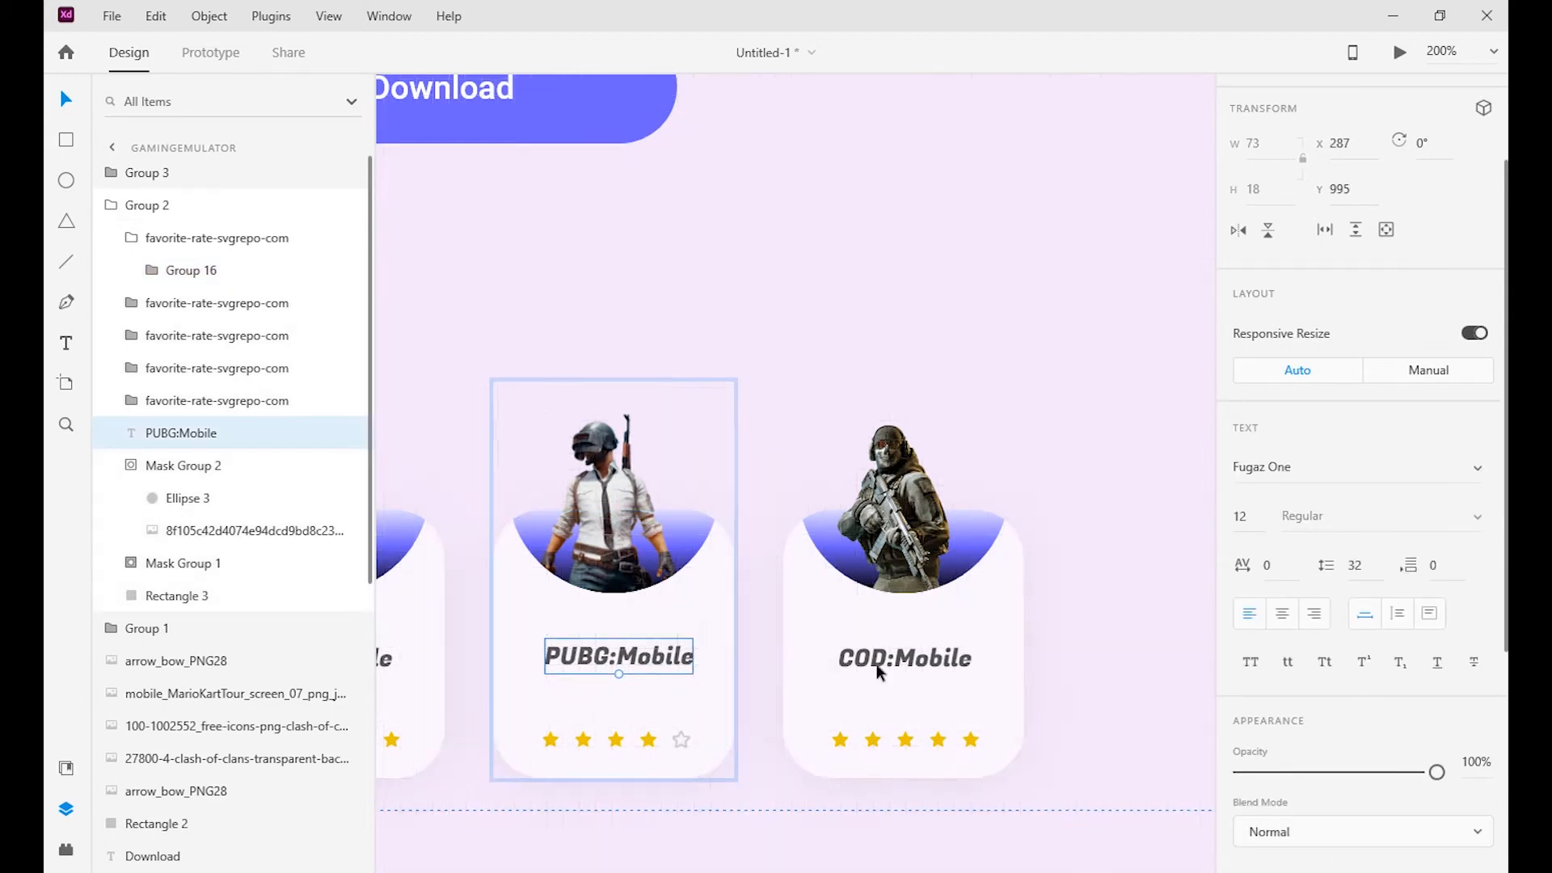
Step: Import the Free Fire image 1f0dgcrsc0.c560kb9tb9g.jpeg into the third card's character mask group
double_click(818, 517)
double_click(818, 517)
click(818, 518)
click(111, 17)
click(152, 433)
click(393, 177)
click(990, 707)
Step: Open the Free Fire image in Photoshop and select the whole armed soldier with the Quick Selection tool
drag(1157, 485, 652, 492)
drag(600, 351, 862, 331)
drag(914, 318, 840, 413)
drag(776, 493, 708, 474)
drag(773, 574, 884, 586)
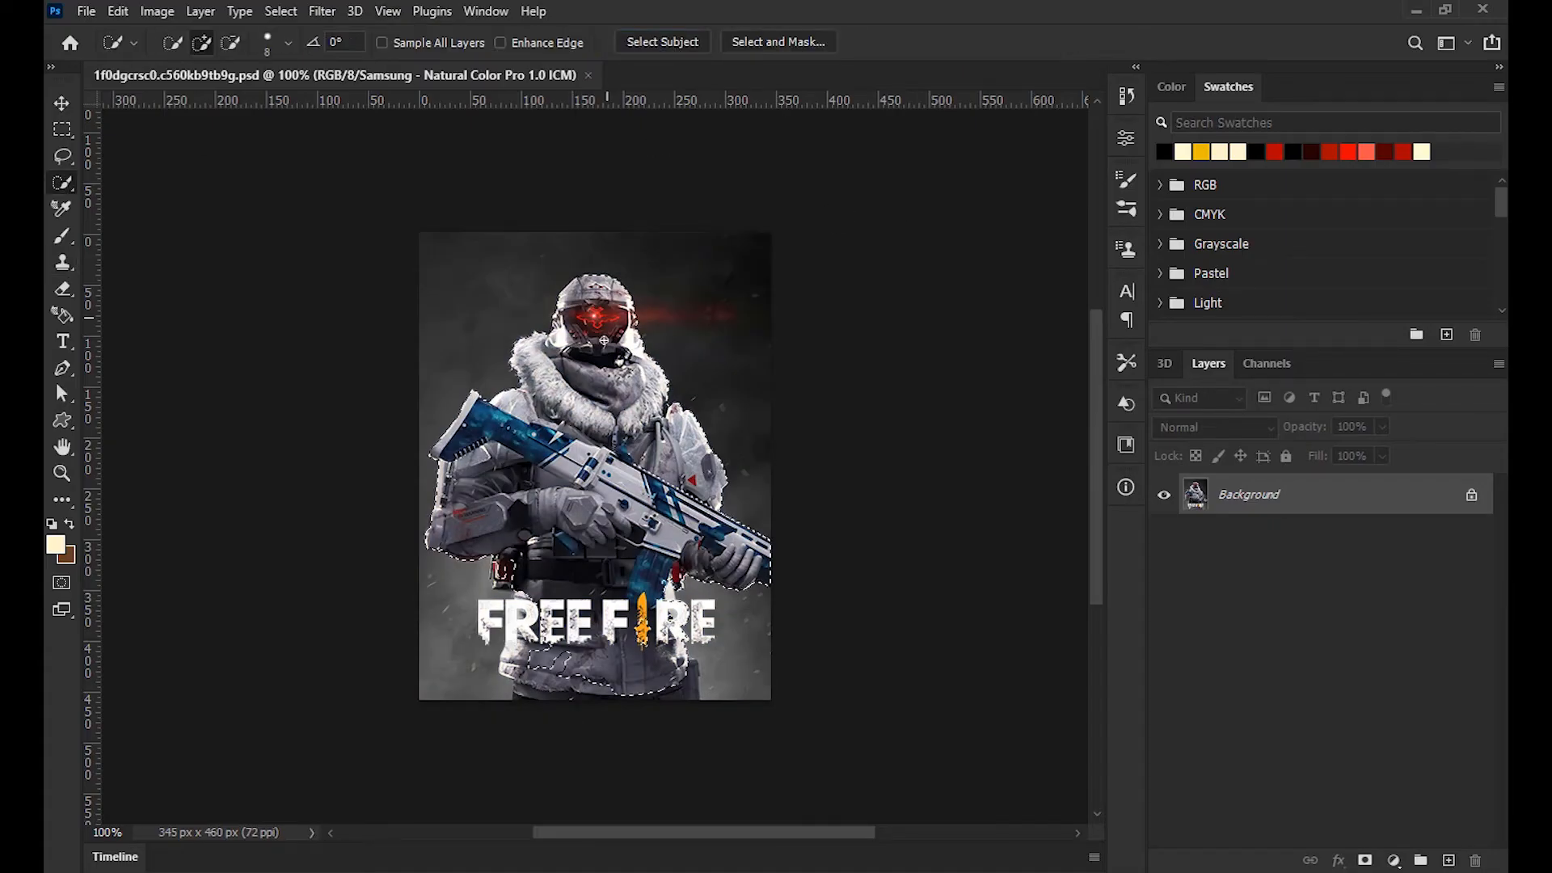
mouse_move(556, 659)
mouse_down()
mouse_move(519, 687)
mouse_move(544, 692)
mouse_up()
alt+click(505, 691)
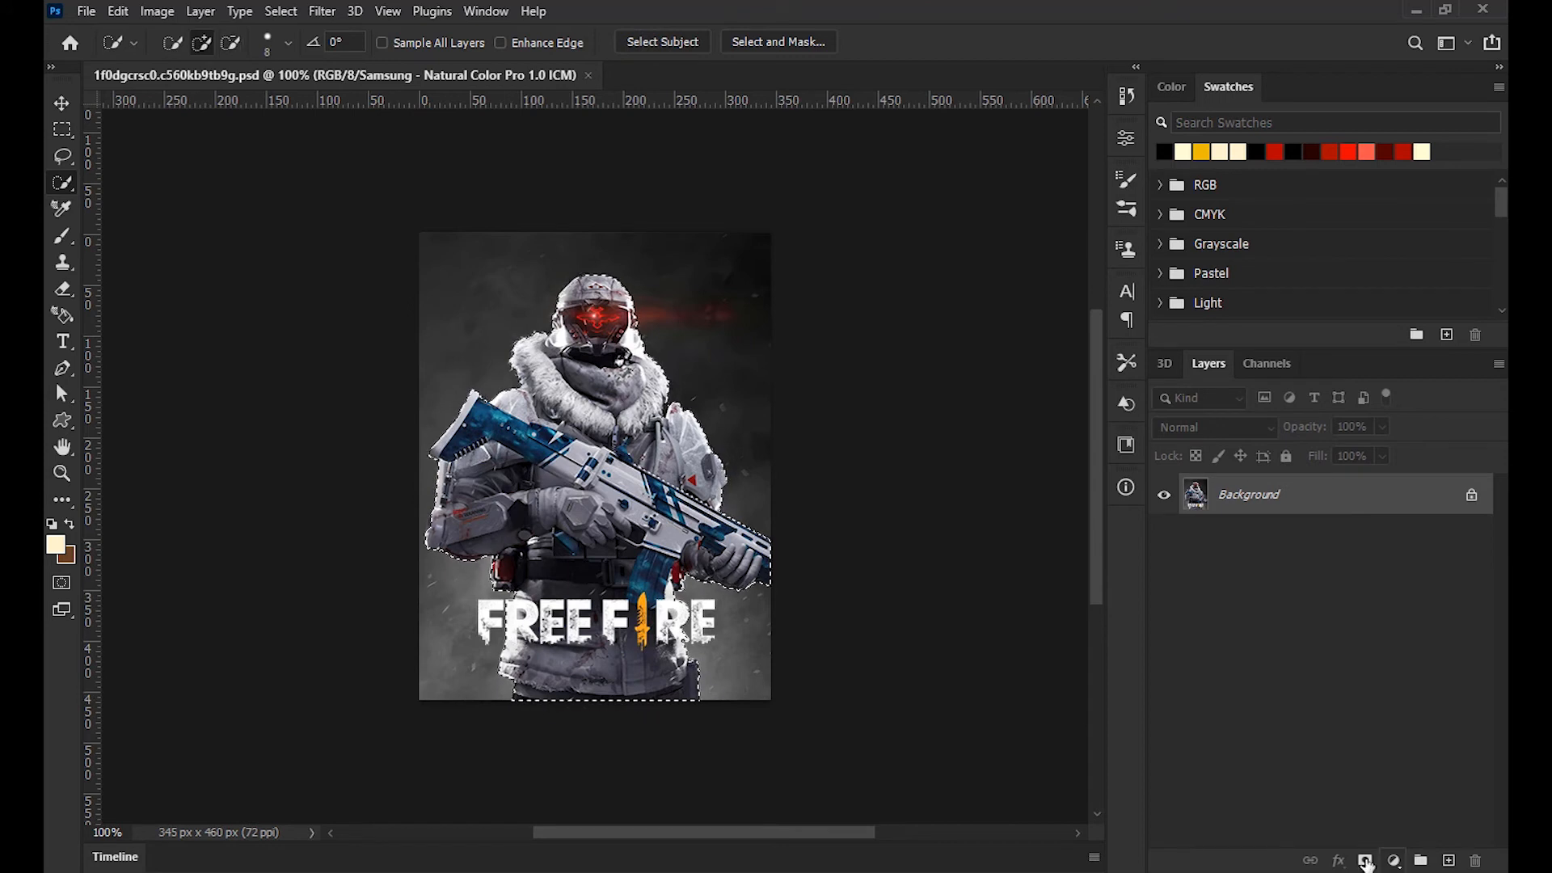
Step: Mask out the background around the Free Fire soldier, and duplicate the masked layer with the original hidden
click(1364, 860)
key(ctrl+j)
click(1164, 535)
click(1195, 493)
Step: Paint over the FREE FIRE logo on the soldier's jacket with cloned fabric using the Clone Stamp tool
key(ctrl+plus)
key(ctrl+plus)
key(s)
mouse_move(405, 596)
mouse_down()
mouse_move(437, 529)
mouse_move(409, 568)
mouse_up()
mouse_move(497, 540)
mouse_down()
mouse_move(565, 505)
mouse_move(638, 582)
mouse_move(680, 466)
mouse_up()
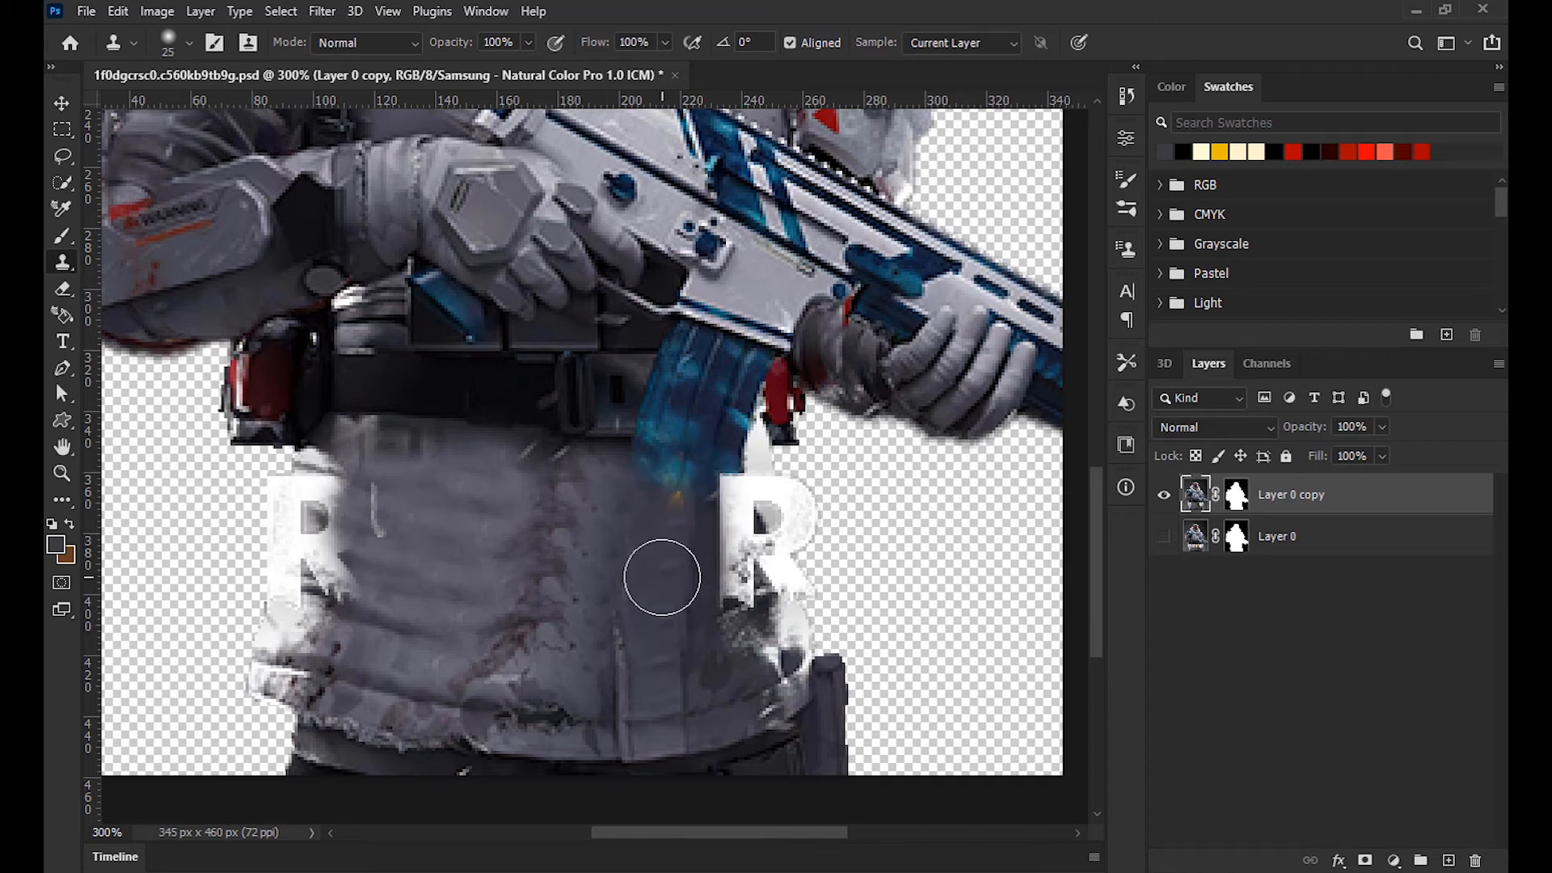
mouse_move(697, 632)
mouse_down()
mouse_move(751, 597)
mouse_move(776, 484)
mouse_up()
mouse_move(364, 614)
mouse_down()
mouse_move(371, 565)
mouse_move(343, 532)
mouse_move(306, 630)
mouse_up()
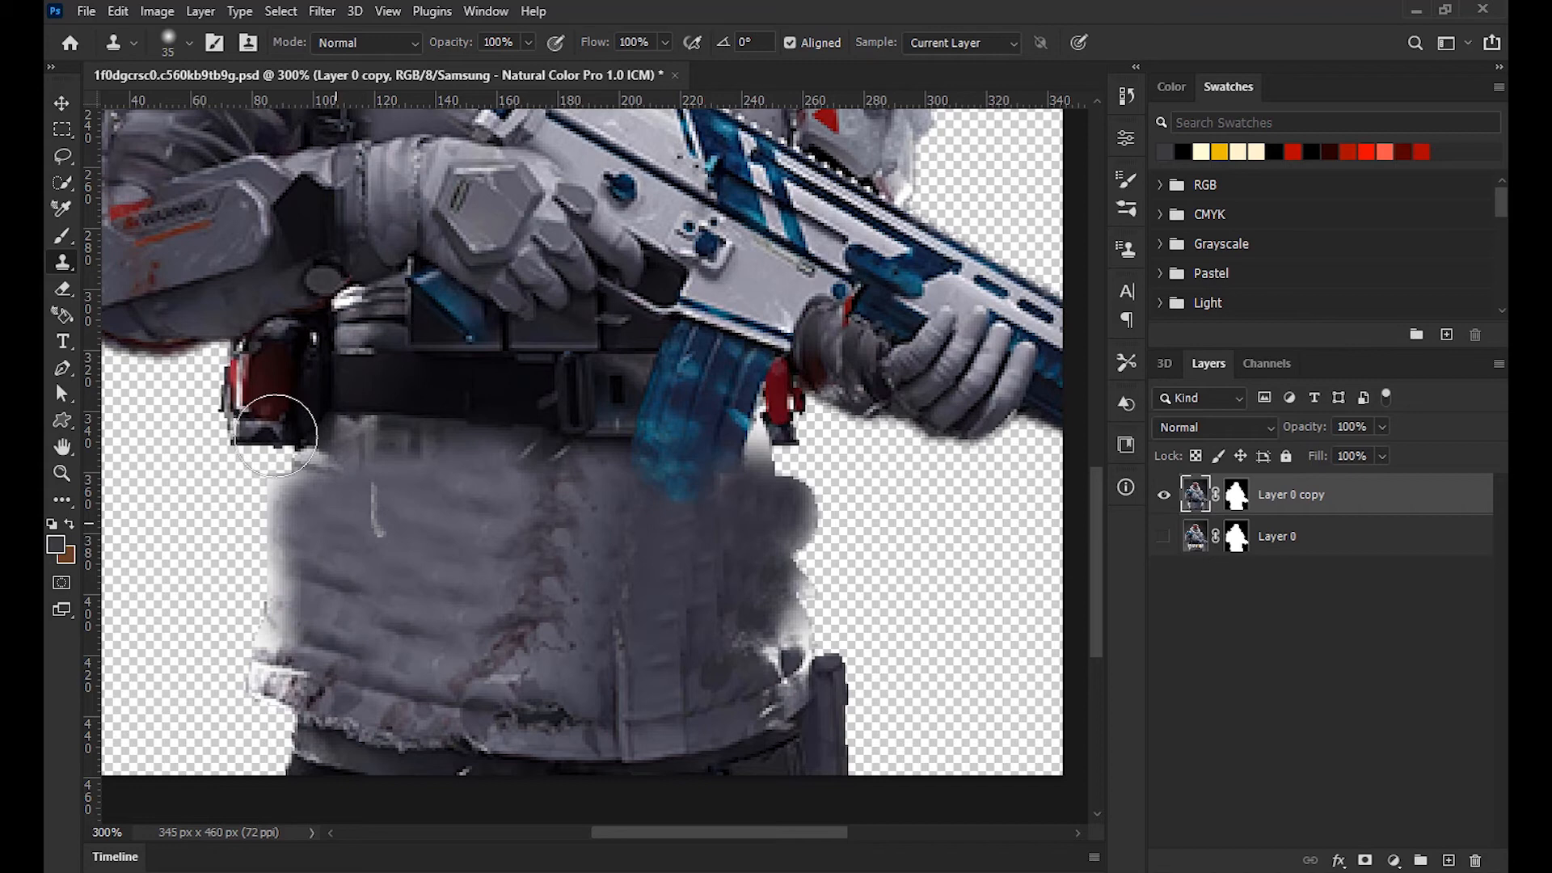
Step: Paint black on the Layer 0 copy mask with the Brush, down to size 10, to trim both sides of the jacket
key(b)
click(189, 43)
drag(156, 157, 270, 157)
click(1235, 494)
drag(255, 505, 239, 606)
key([)
key([)
key([)
key([)
key([)
drag(260, 634, 255, 686)
drag(787, 485, 825, 679)
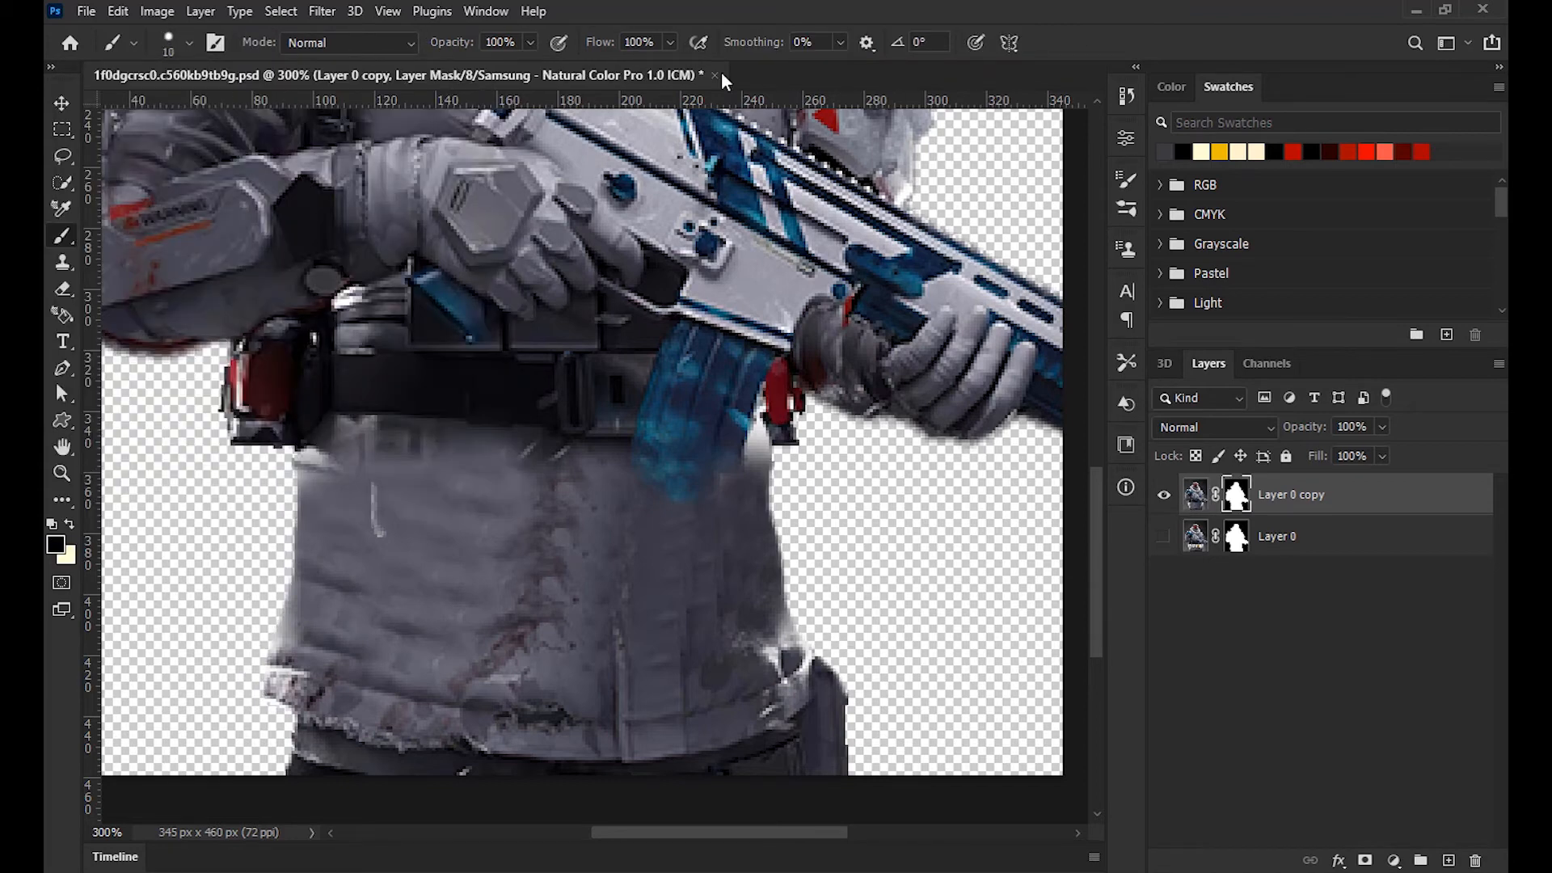
Step: Close the edited Free Fire document, saving its changes, and return to Adobe XD
click(716, 75)
click(687, 368)
key(alt+Tab)
Step: Reposition the Free Fire soldier in the third card's mask group and delete the leftover previous image
drag(825, 488, 815, 485)
scroll(816, 486, down, 2)
click(256, 498)
key(Delete)
Step: Change the third card's title to "Freefire" and shift it to the card's centre
double_click(811, 539)
text(Freefire)
key(Escape)
drag(816, 540, 832, 540)
Step: Give the Freefire card a three-star rating by replacing the fourth star's fill with an outline
click(858, 620)
shift+click(825, 620)
scroll(1325, 687, down, 2)
click(1241, 738)
click(1241, 790)
click(1284, 790)
drag(976, 671, 977, 627)
click(877, 540)
Step: Add a horizontal guide at Y 1236 below the hero section of the GamingEmulator artboard
scroll(876, 540, down, 3)
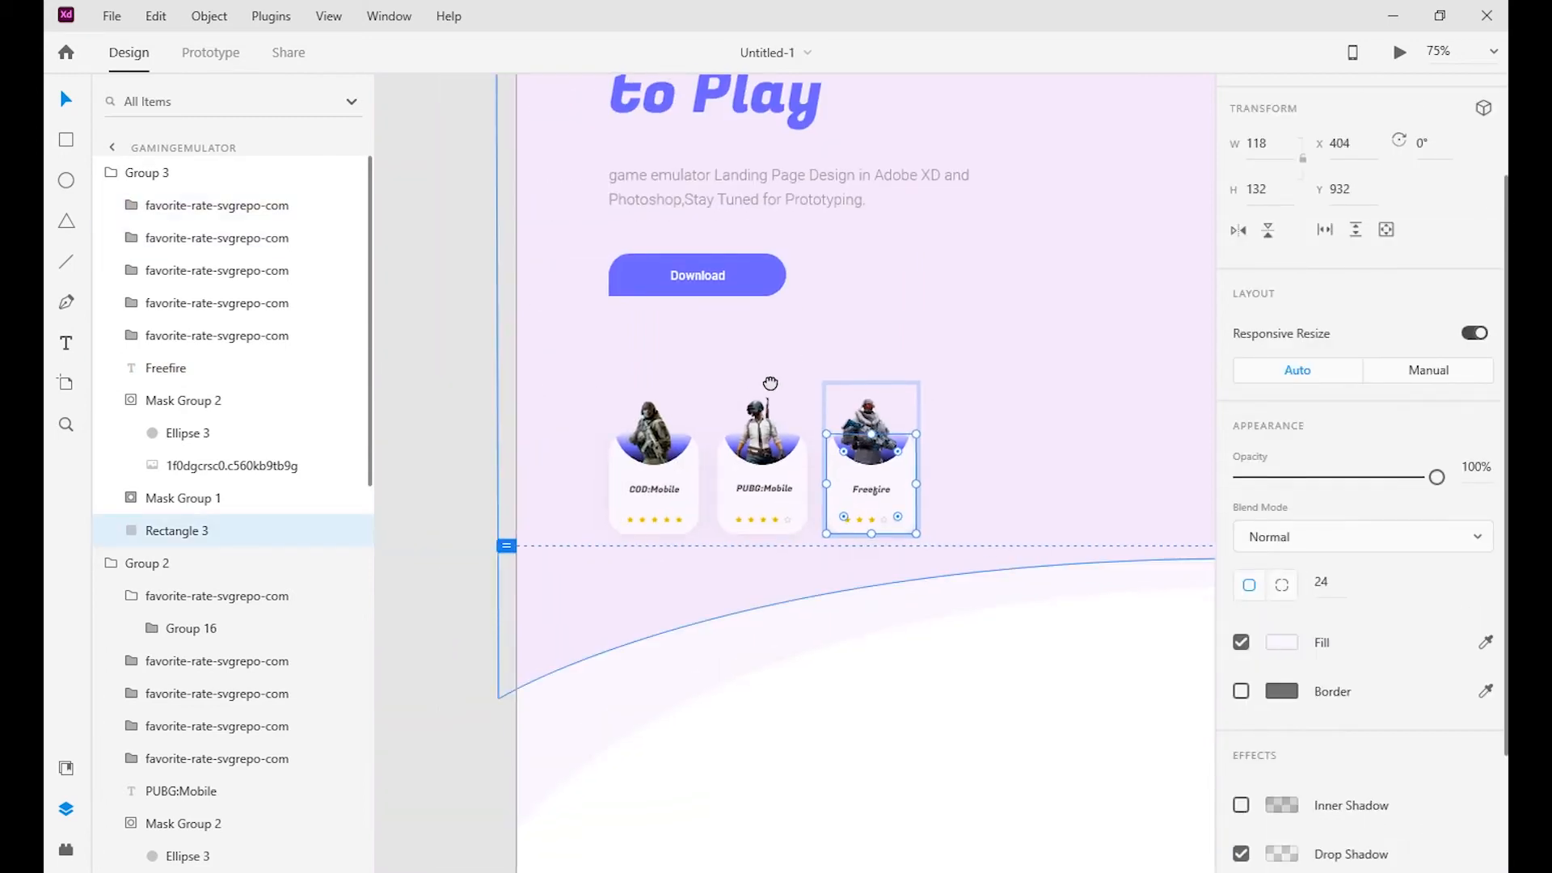
scroll(784, 501, down, 3)
click(790, 526)
scroll(783, 466, up, 2)
drag(794, 136, 791, 765)
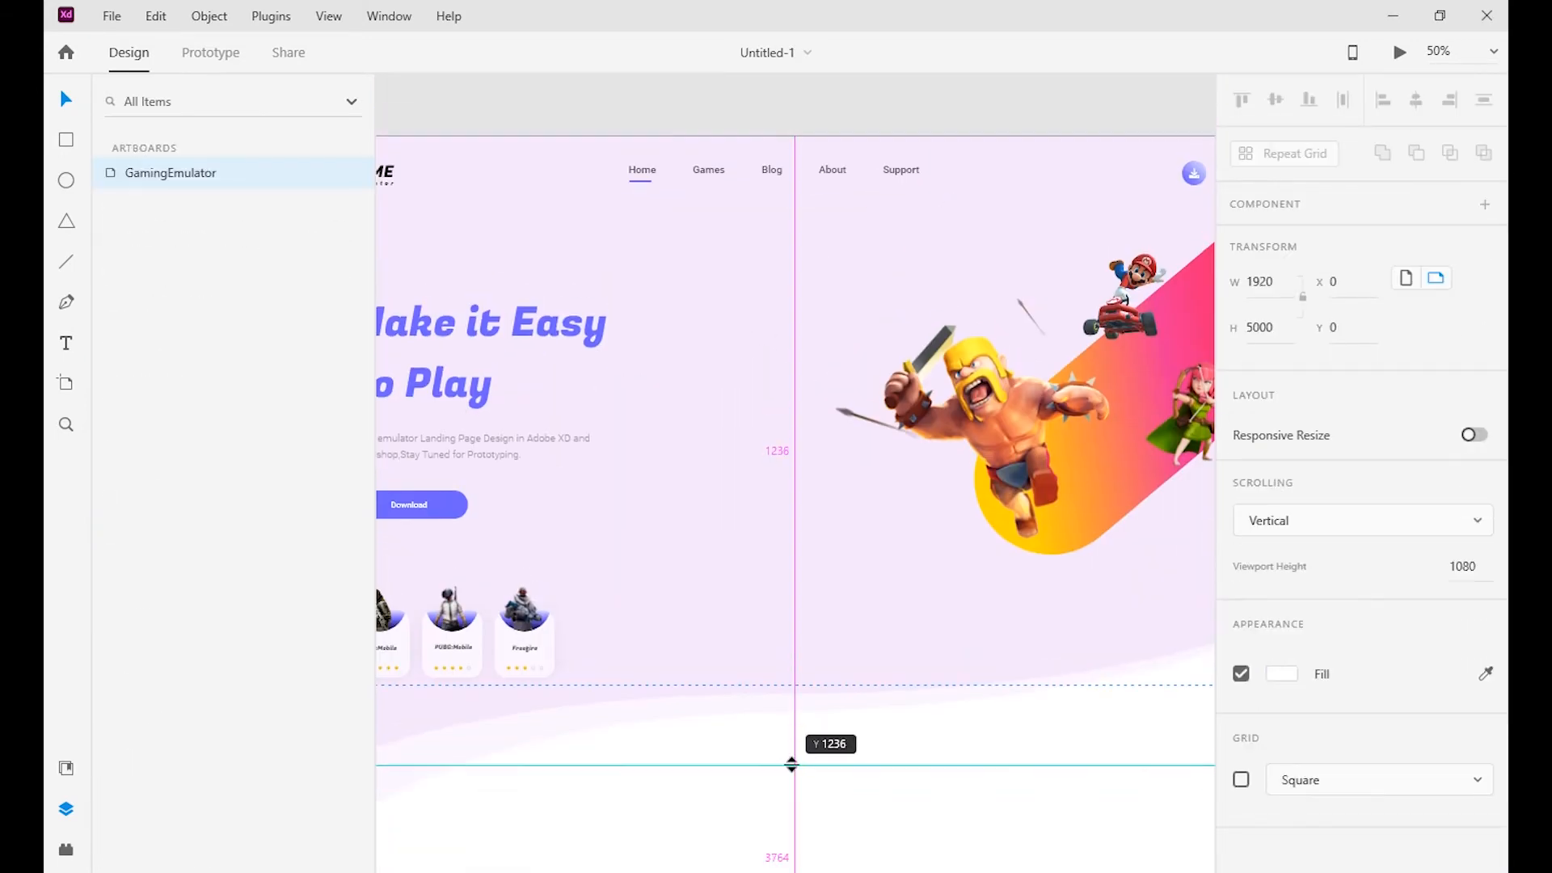
Step: Add the heading "Top Games" just below the guide and give it a dark grey fill
scroll(779, 498, down, 3)
key(t)
click(780, 498)
text(Top Games)
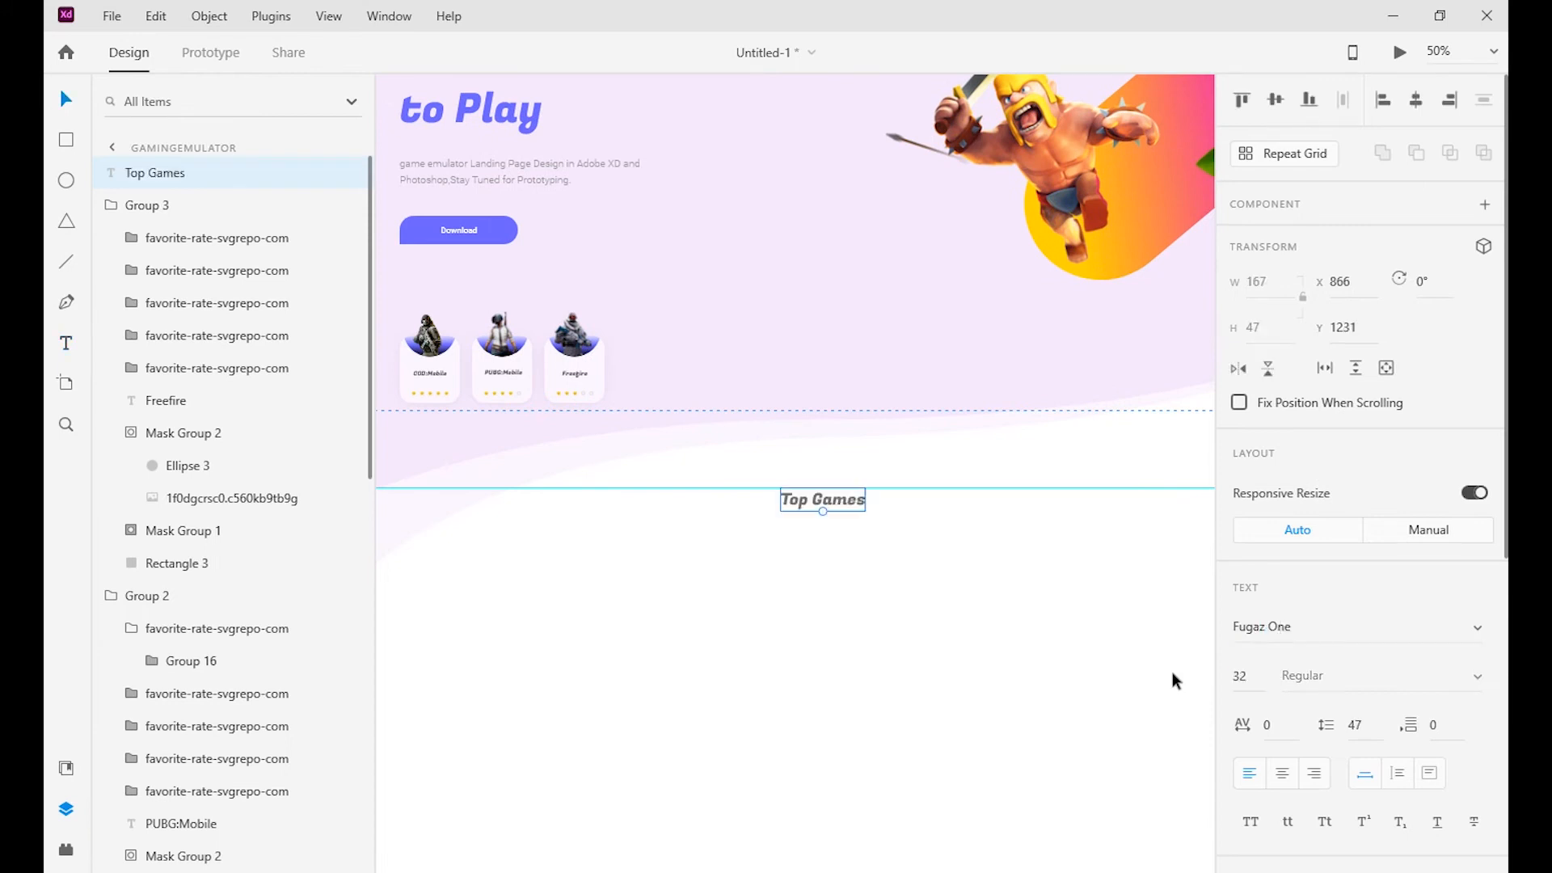
scroll(1306, 687, down, 3)
click(1282, 808)
click(1095, 841)
Step: Move the Top Games heading onto the guide at X 877, Y 1196
drag(841, 505, 847, 480)
scroll(1301, 108, up, 3)
key(shift+Down)
key(shift+Down)
key(Up)
key(Up)
key(Up)
key(Up)
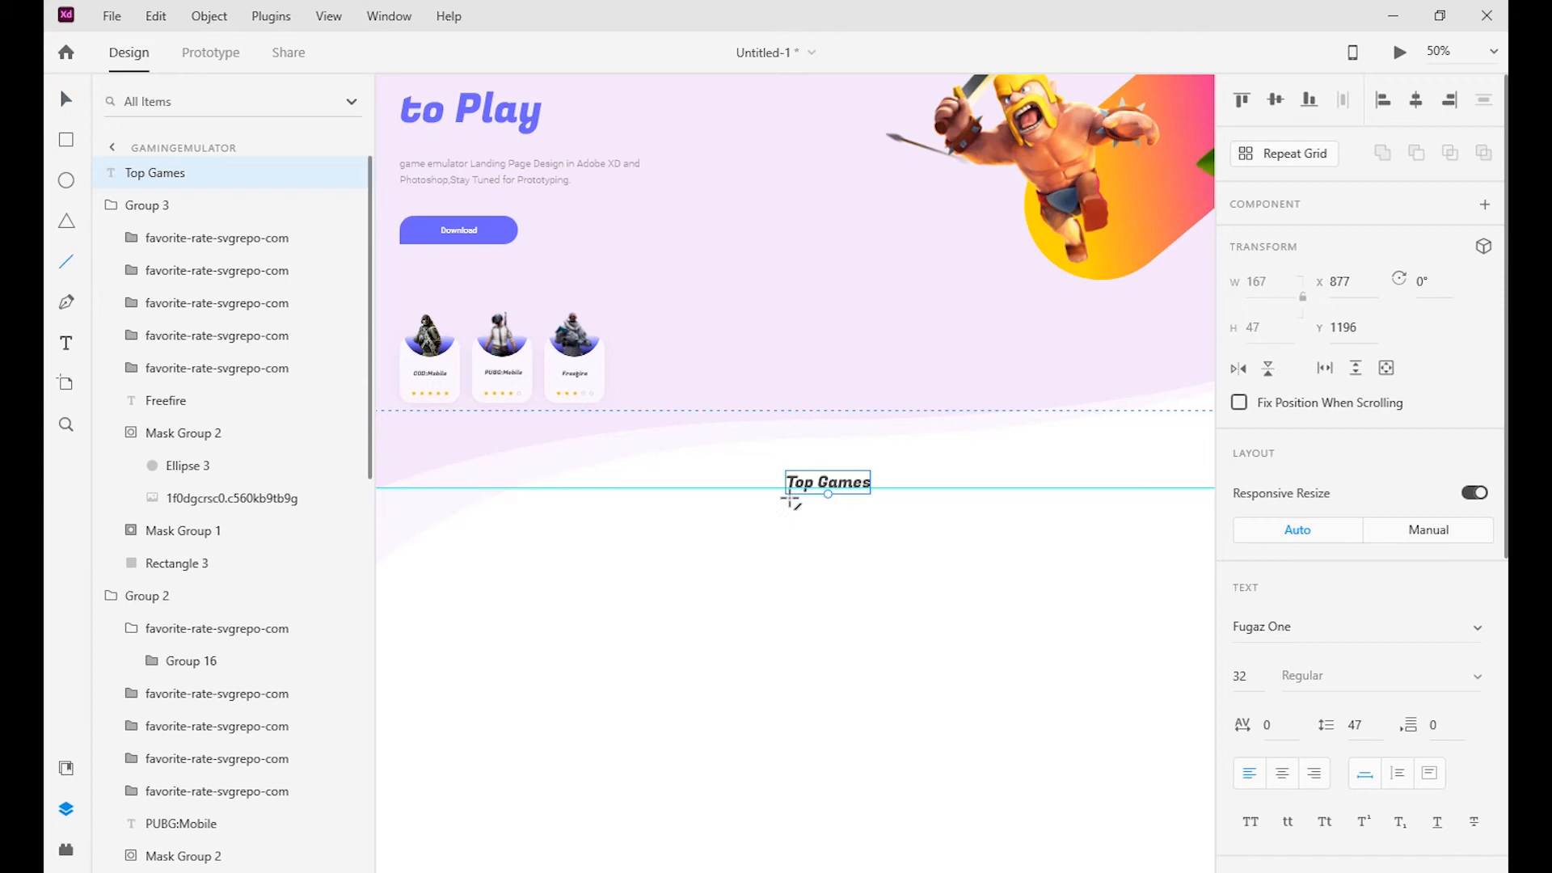
Step: Draw a horizontal line about 152 px long beneath the Top Games heading and colour its border purple
scroll(790, 501, up, 2)
drag(784, 529, 936, 527)
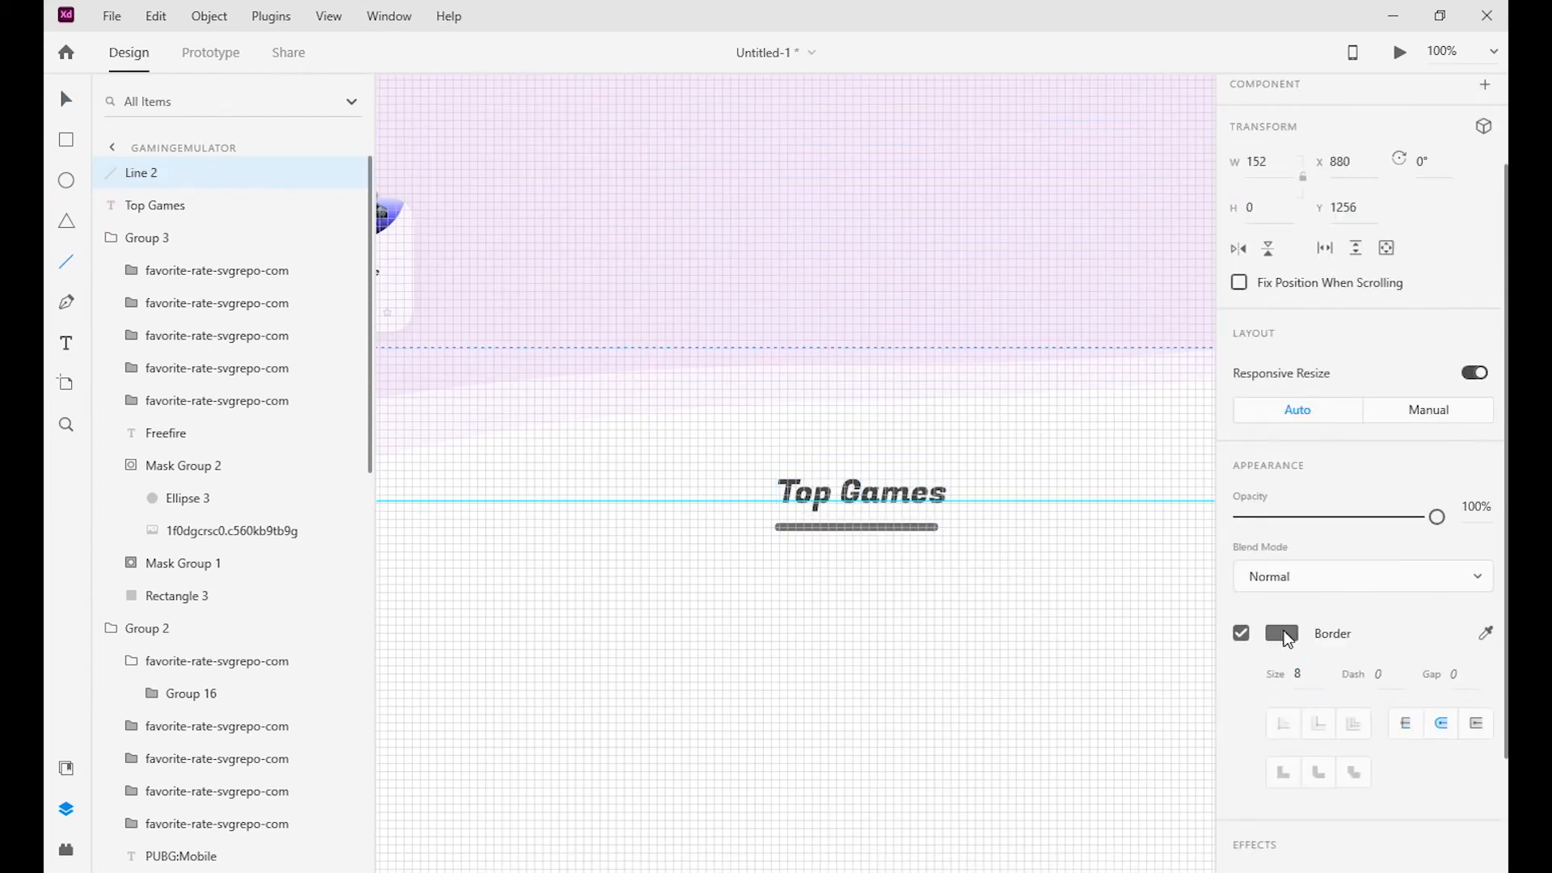
click(1282, 633)
click(1094, 738)
Step: Set the heading underline's length to 120 px and place it at X 885, Y 1260
click(1352, 459)
key(Down)
key(Down)
key(Down)
key(Down)
Step: Draw a 260 by 500 px card rectangle at X 404, Y 1468 below the Top Games heading
key(ctrl+minus)
scroll(1073, 227, down, 3)
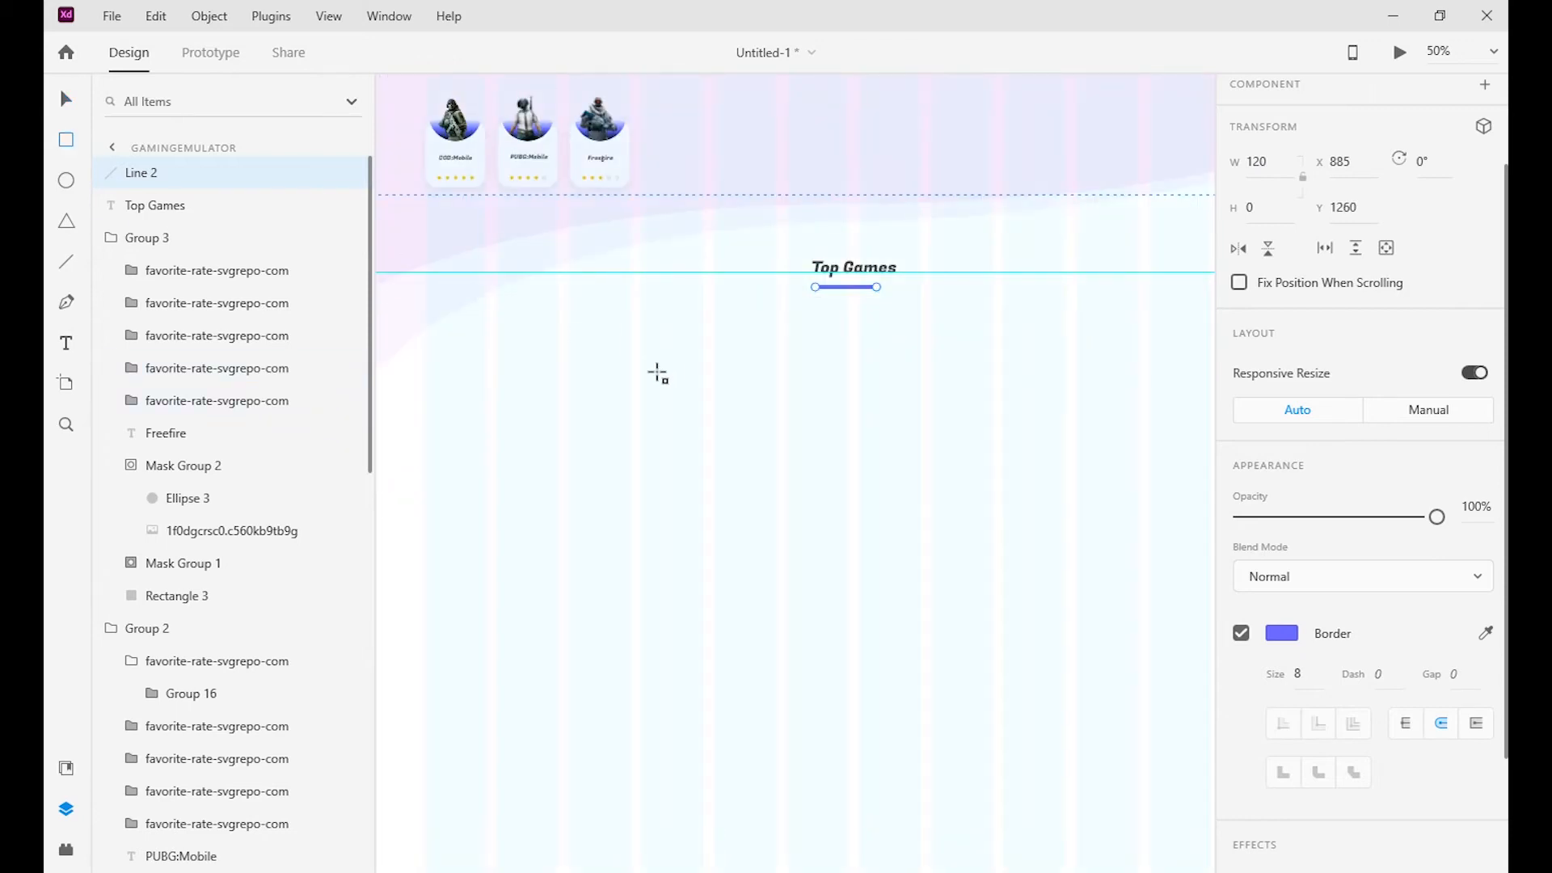
drag(570, 394, 686, 565)
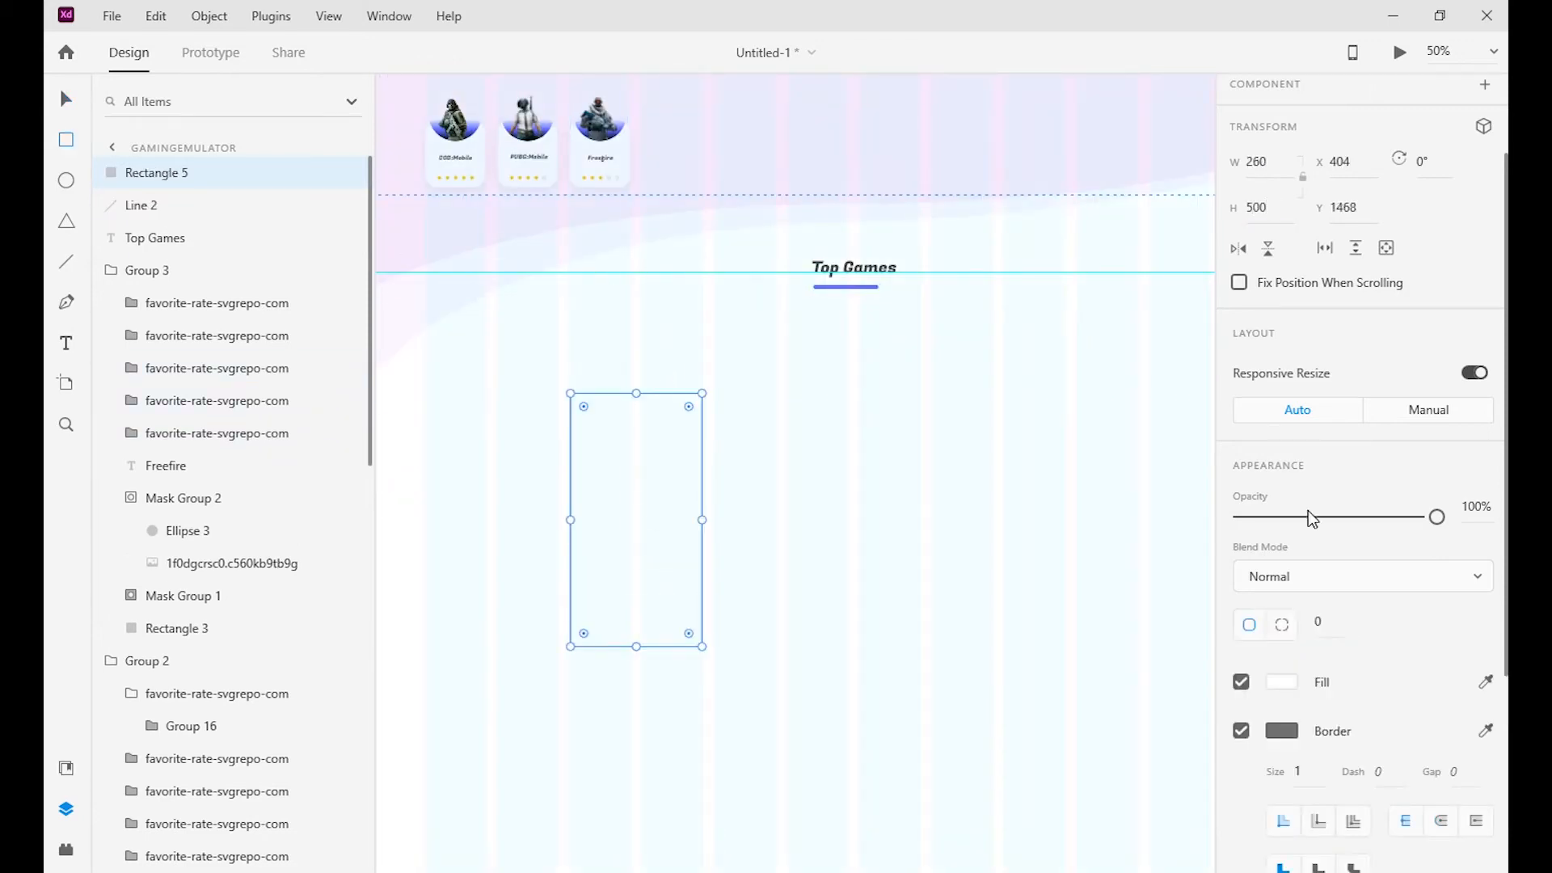
Step: Give the card rectangle a pale lavender fill, remove its border and enable its drop shadow
click(1281, 681)
click(67, 98)
scroll(1285, 758, down, 2)
click(1241, 740)
scroll(1459, 740, down, 1)
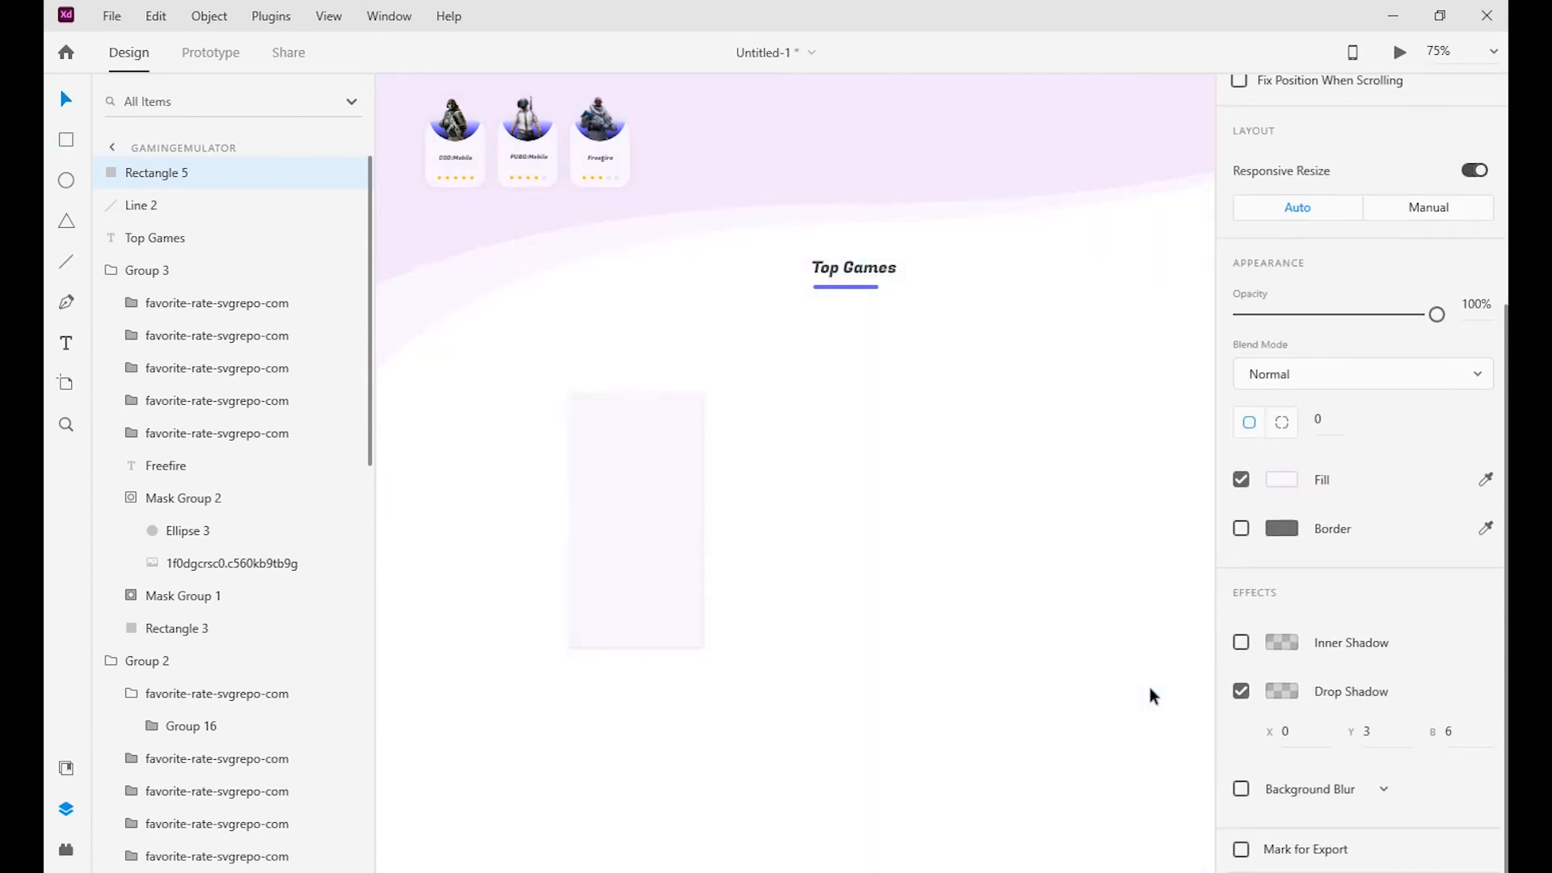
Step: Set the card's drop shadow to Y 20, blur 60 and colour #6C63FF at 12% opacity
key(ctrl+equal)
drag(620, 582, 866, 587)
click(1379, 737)
text(20)
click(1458, 738)
text(60)
click(1282, 691)
click(1097, 797)
drag(1210, 615, 1209, 700)
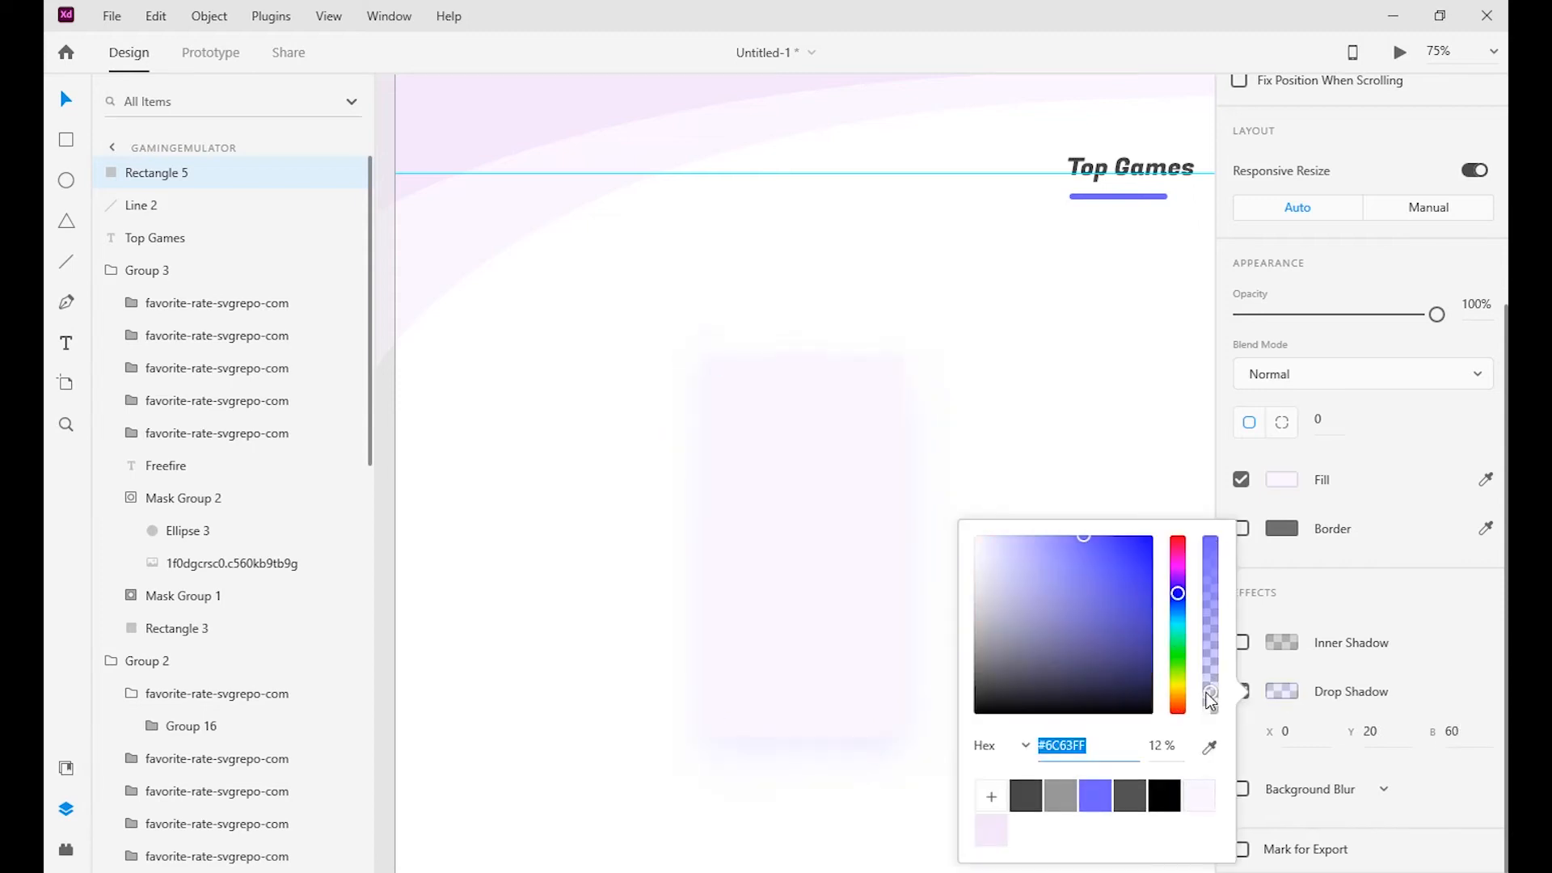
click(1468, 415)
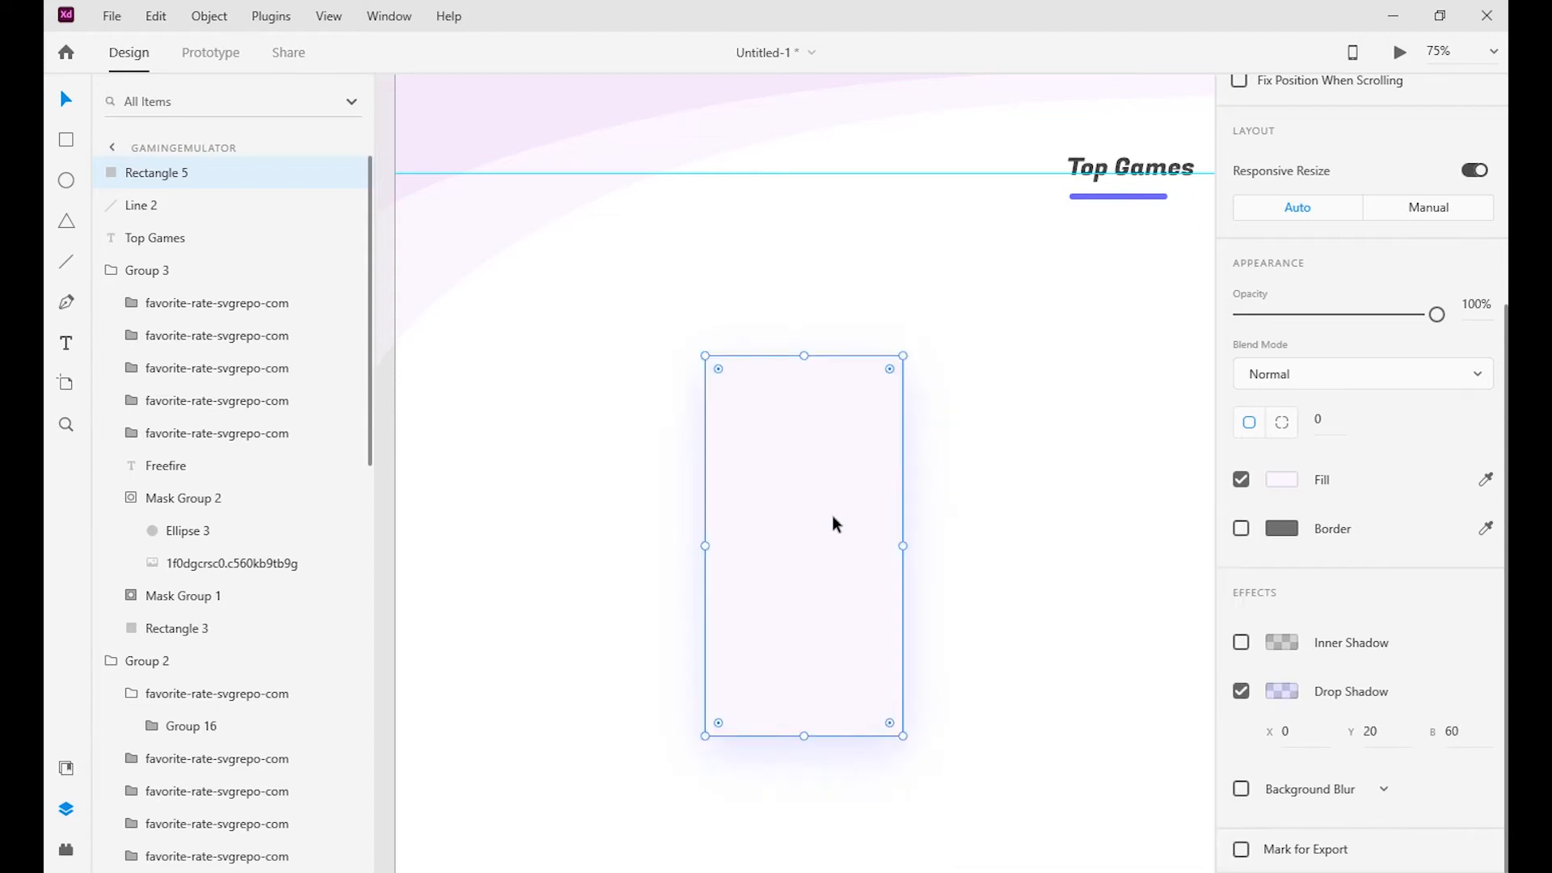
Step: Give the card individual corner radii of 35, 35, 35 and 0
scroll(1269, 632, up, 3)
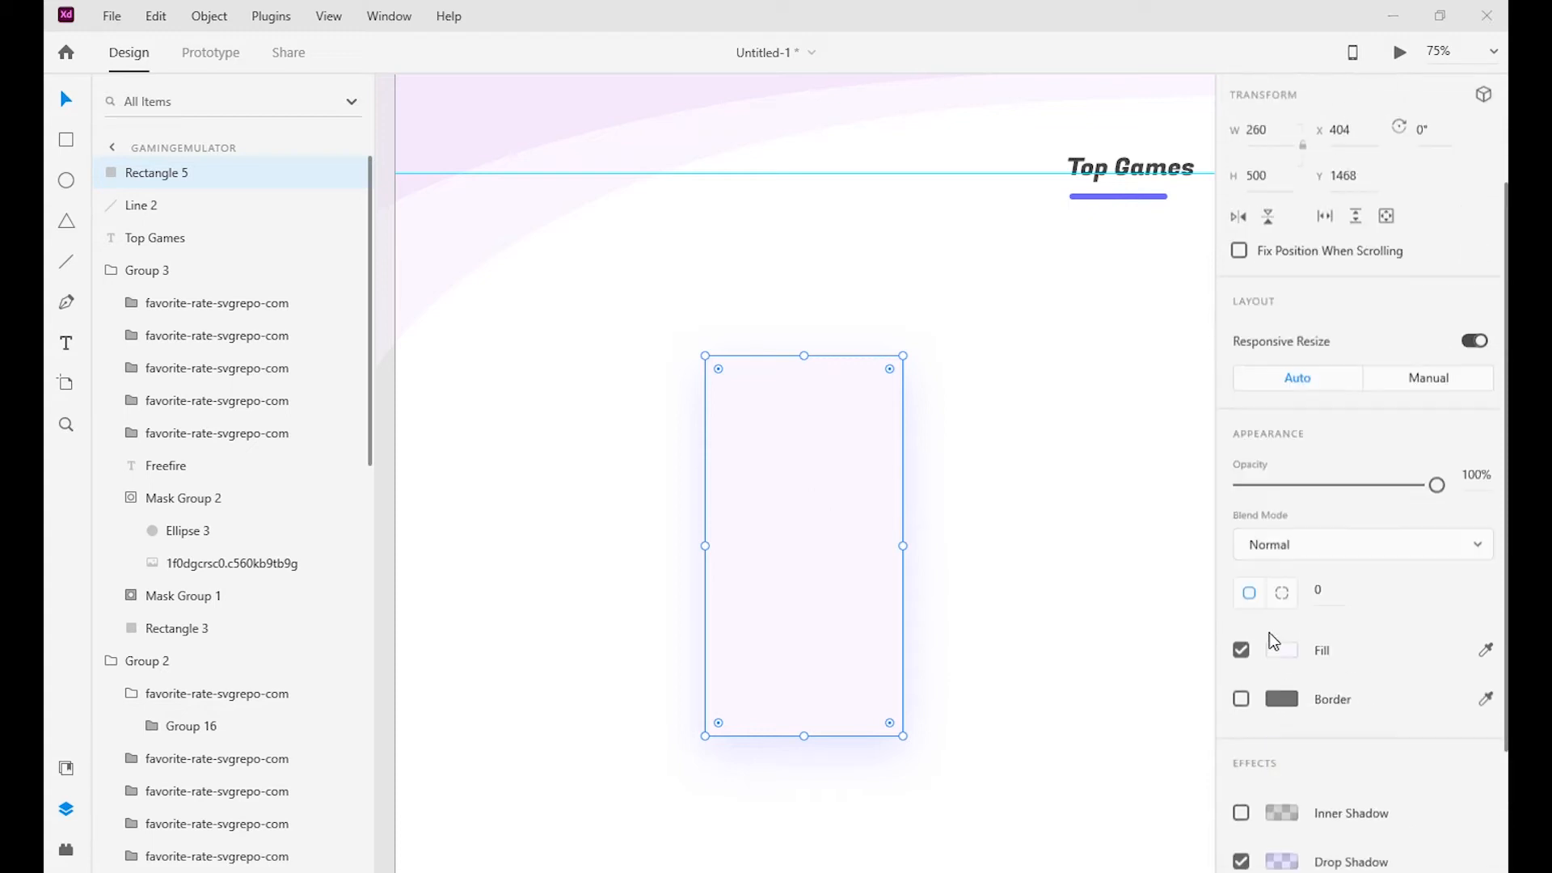
click(1282, 663)
click(1325, 662)
text(35)
click(1376, 663)
text(35)
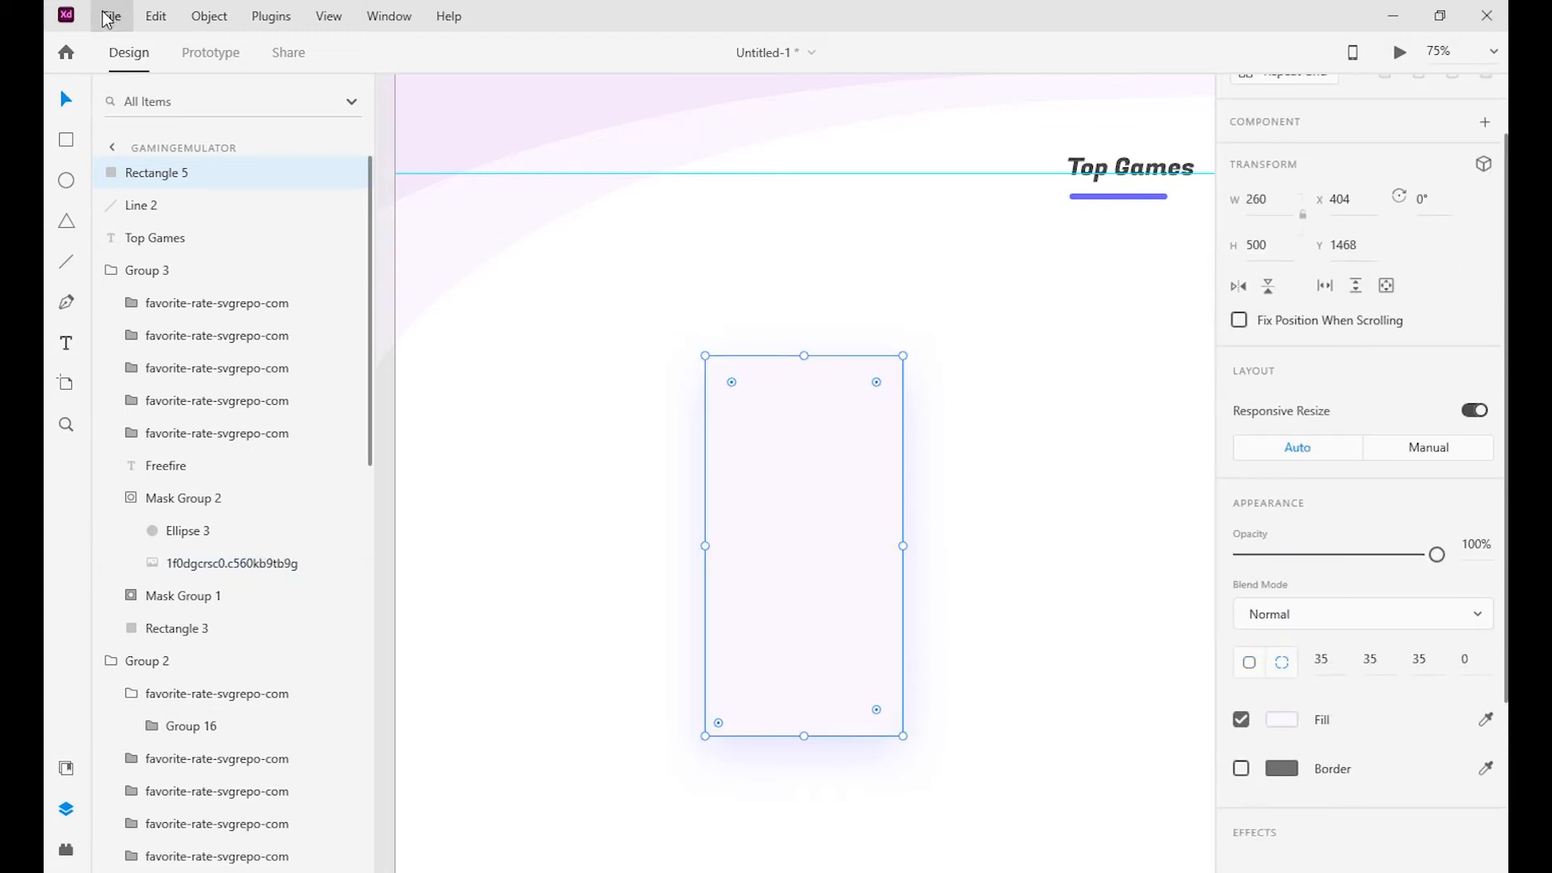
Step: Import the Call of Duty image 1f0dgb9n80.qmeh9elqnvo.jpeg and fit it to the card's top at 260 by 347 px
click(113, 21)
click(207, 431)
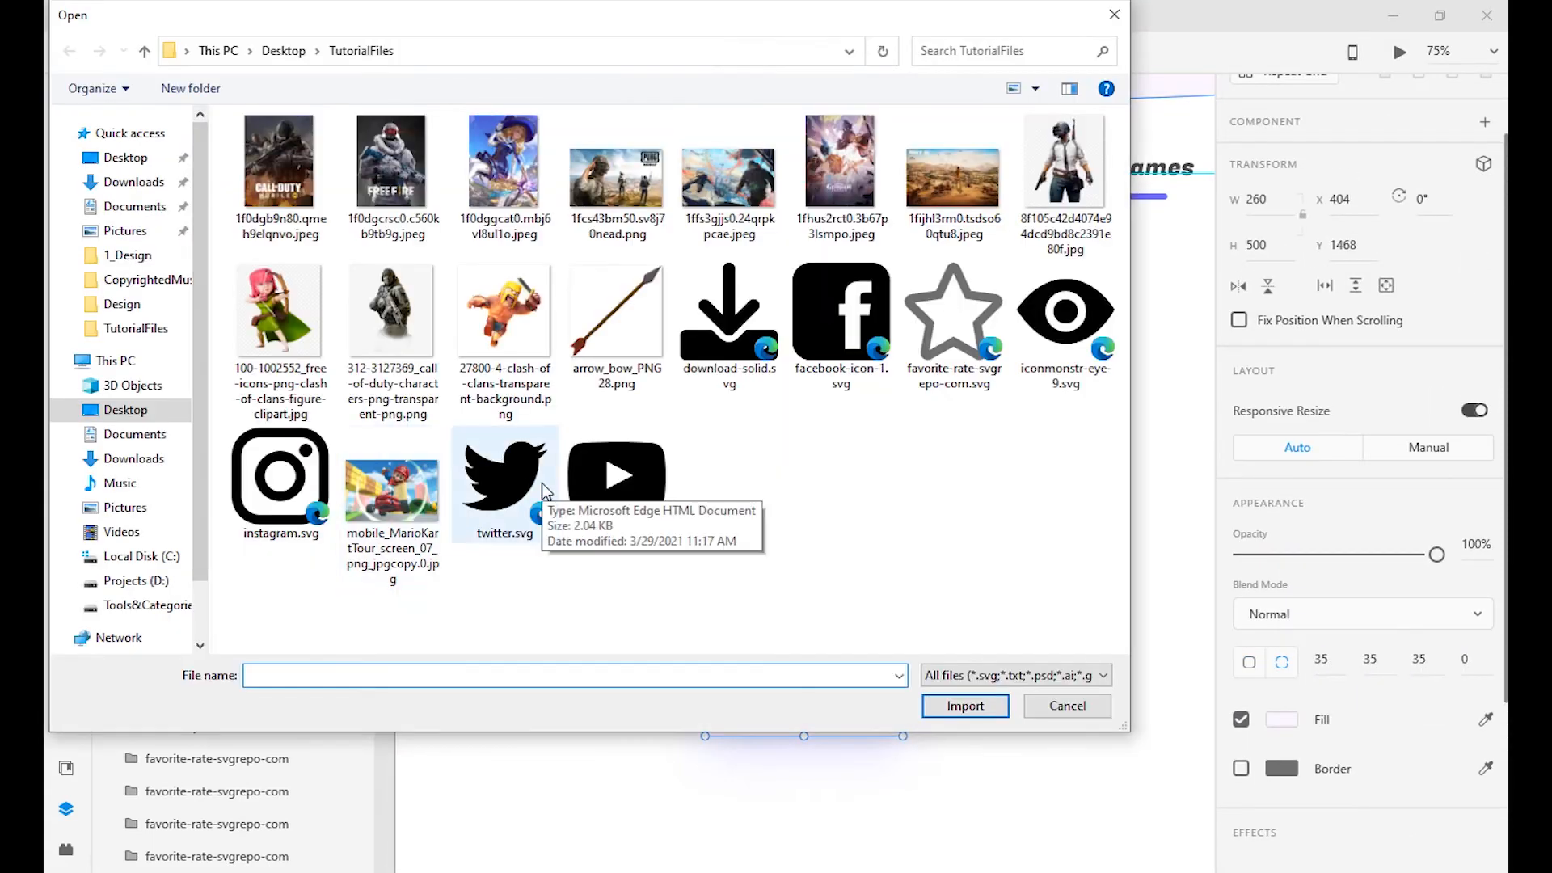
click(957, 705)
drag(783, 452, 788, 495)
drag(790, 340, 796, 403)
drag(792, 509, 818, 463)
drag(727, 585, 705, 620)
key(ctrl+equal)
Step: Duplicate the card rectangle and mask the Call of Duty image with the copy
click(180, 208)
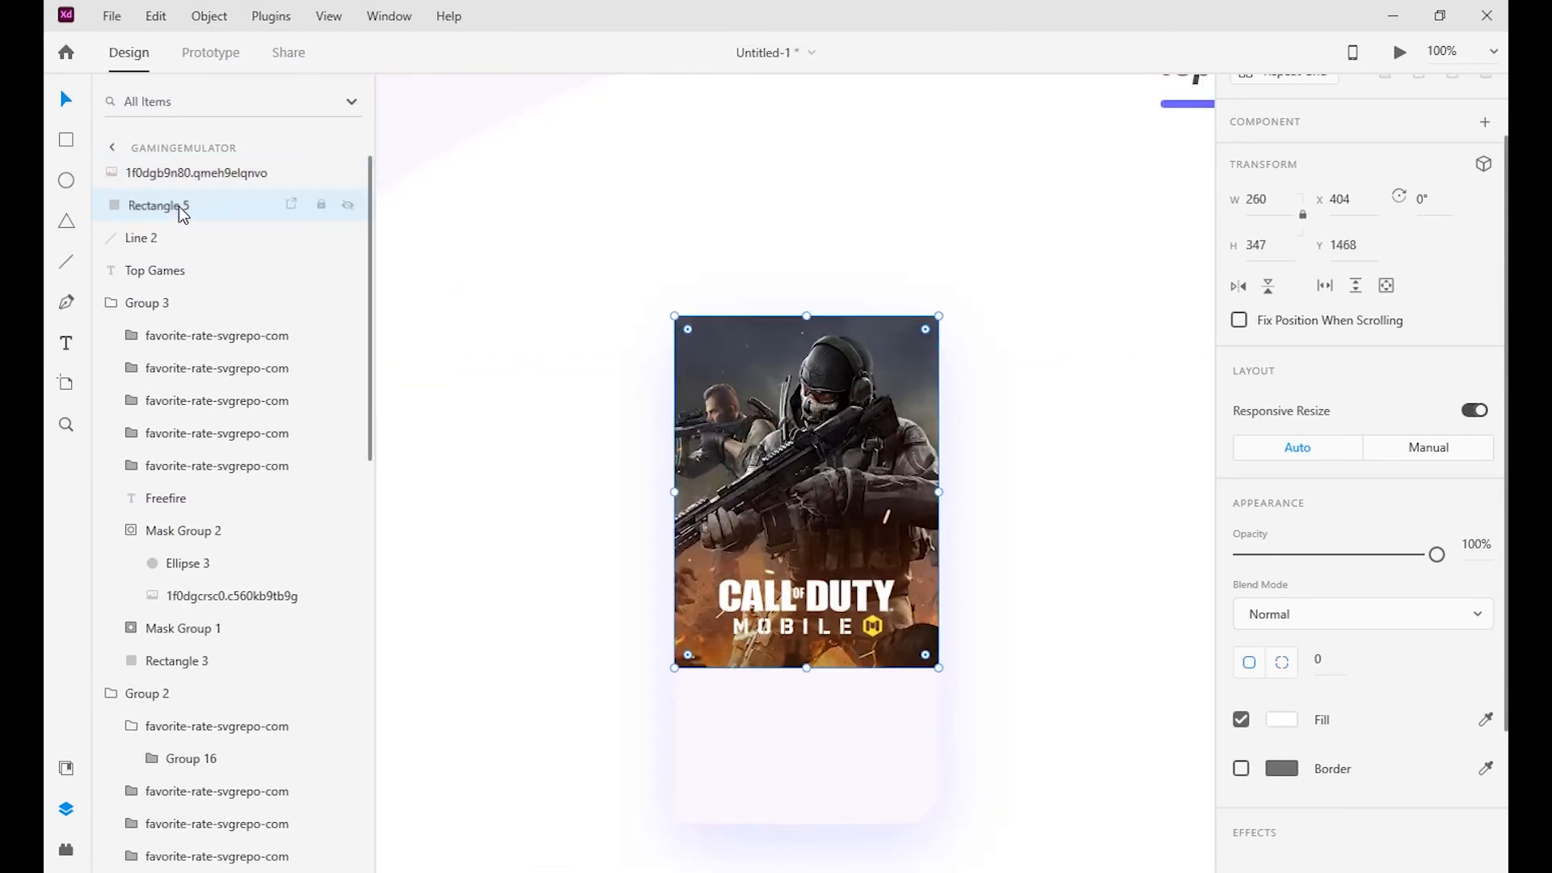
key(ctrl+c)
key(ctrl+v)
key(ctrl+bracketleft)
click(175, 175)
shift+click(176, 201)
right_click(175, 199)
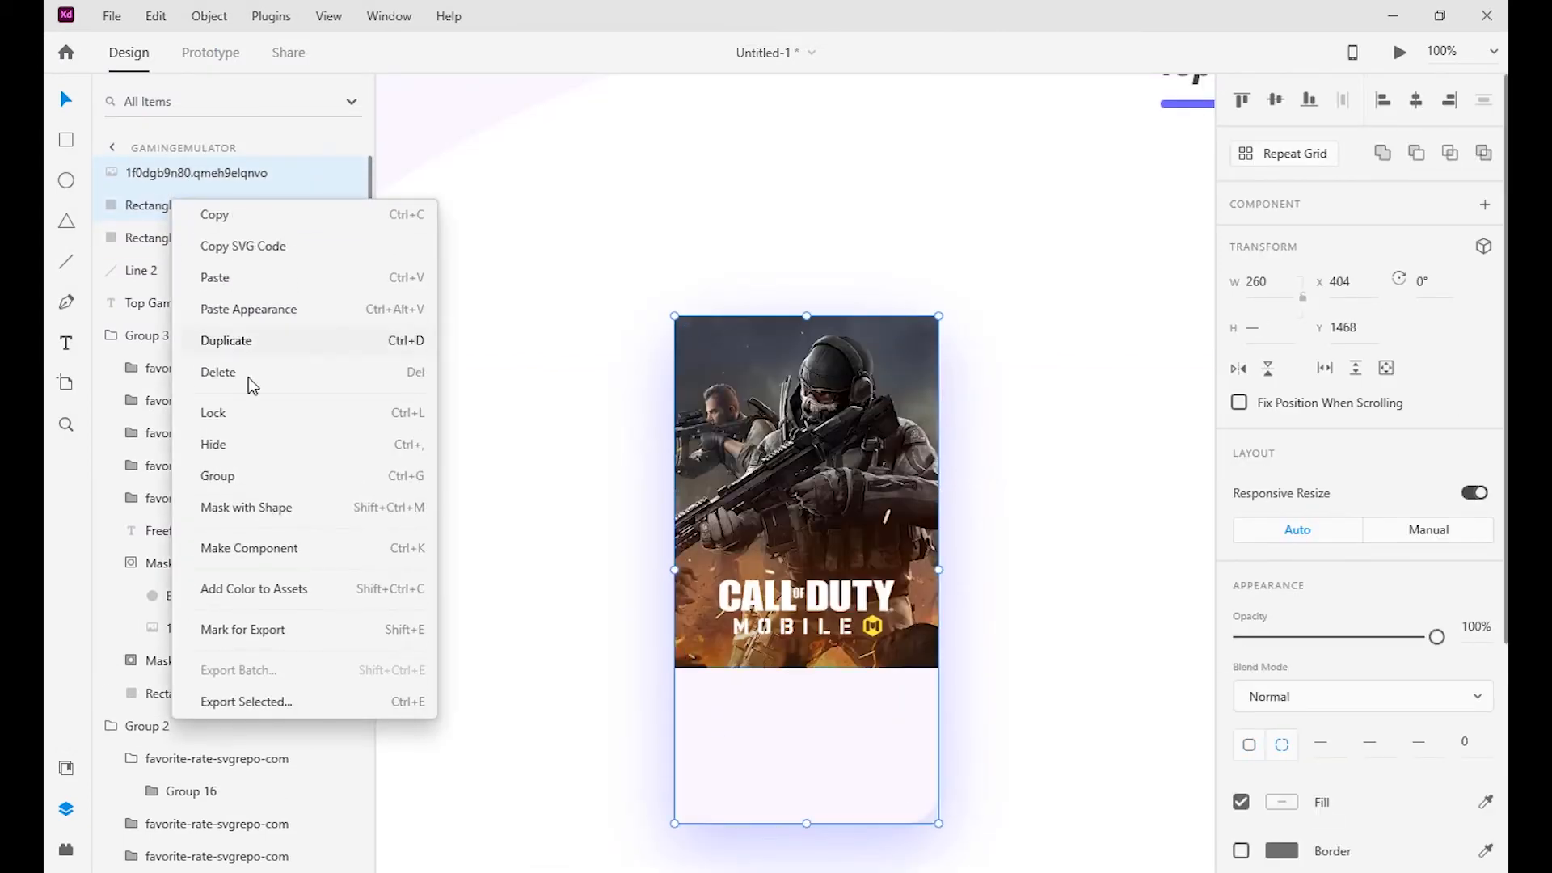
click(352, 511)
double_click(792, 732)
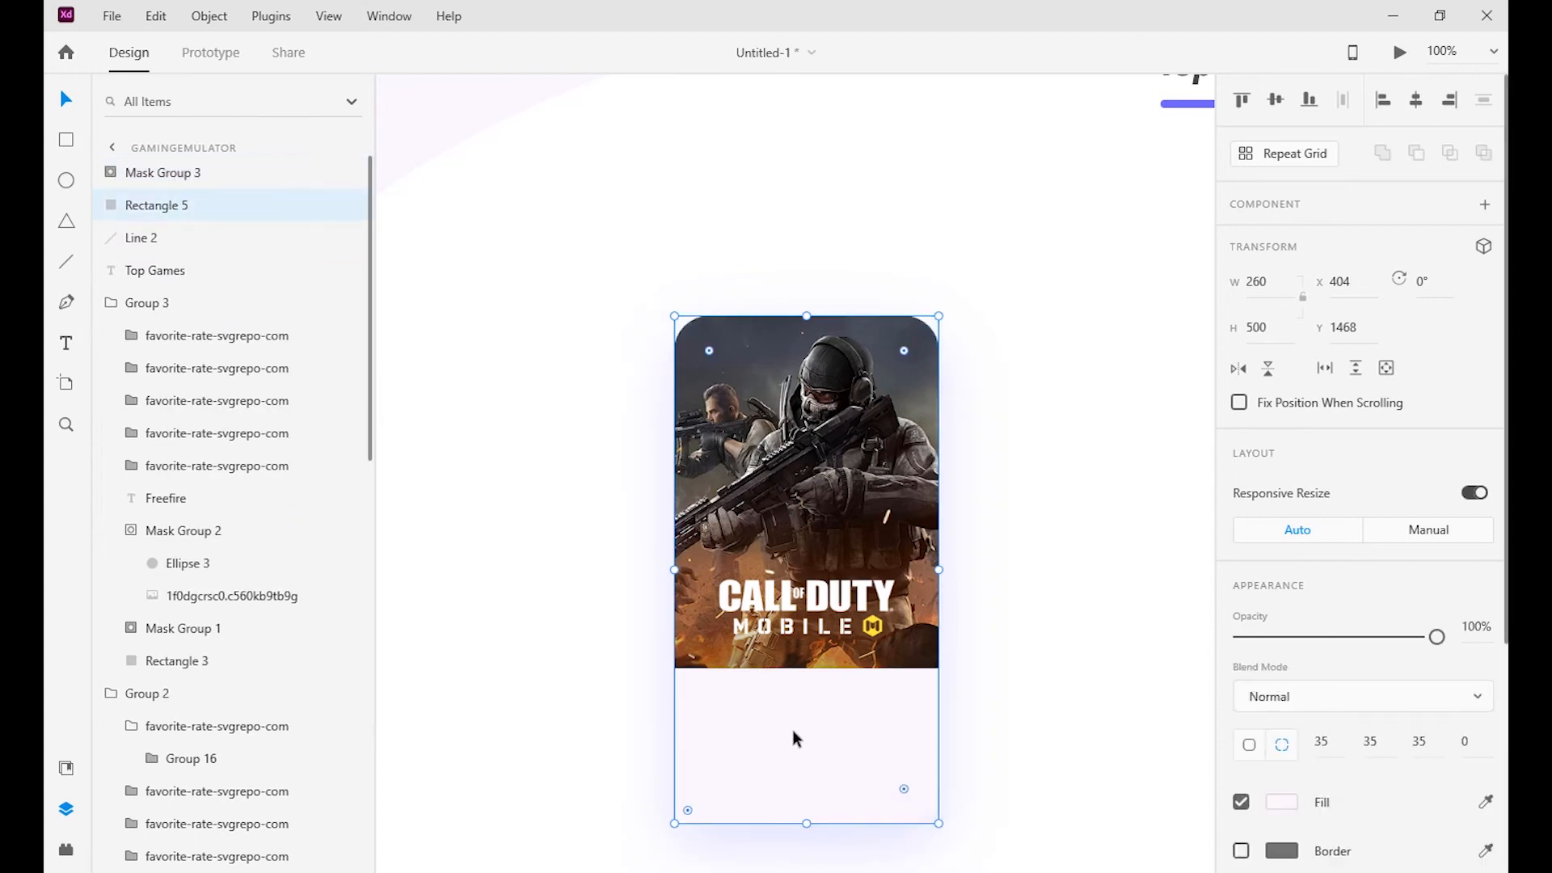
double_click(867, 702)
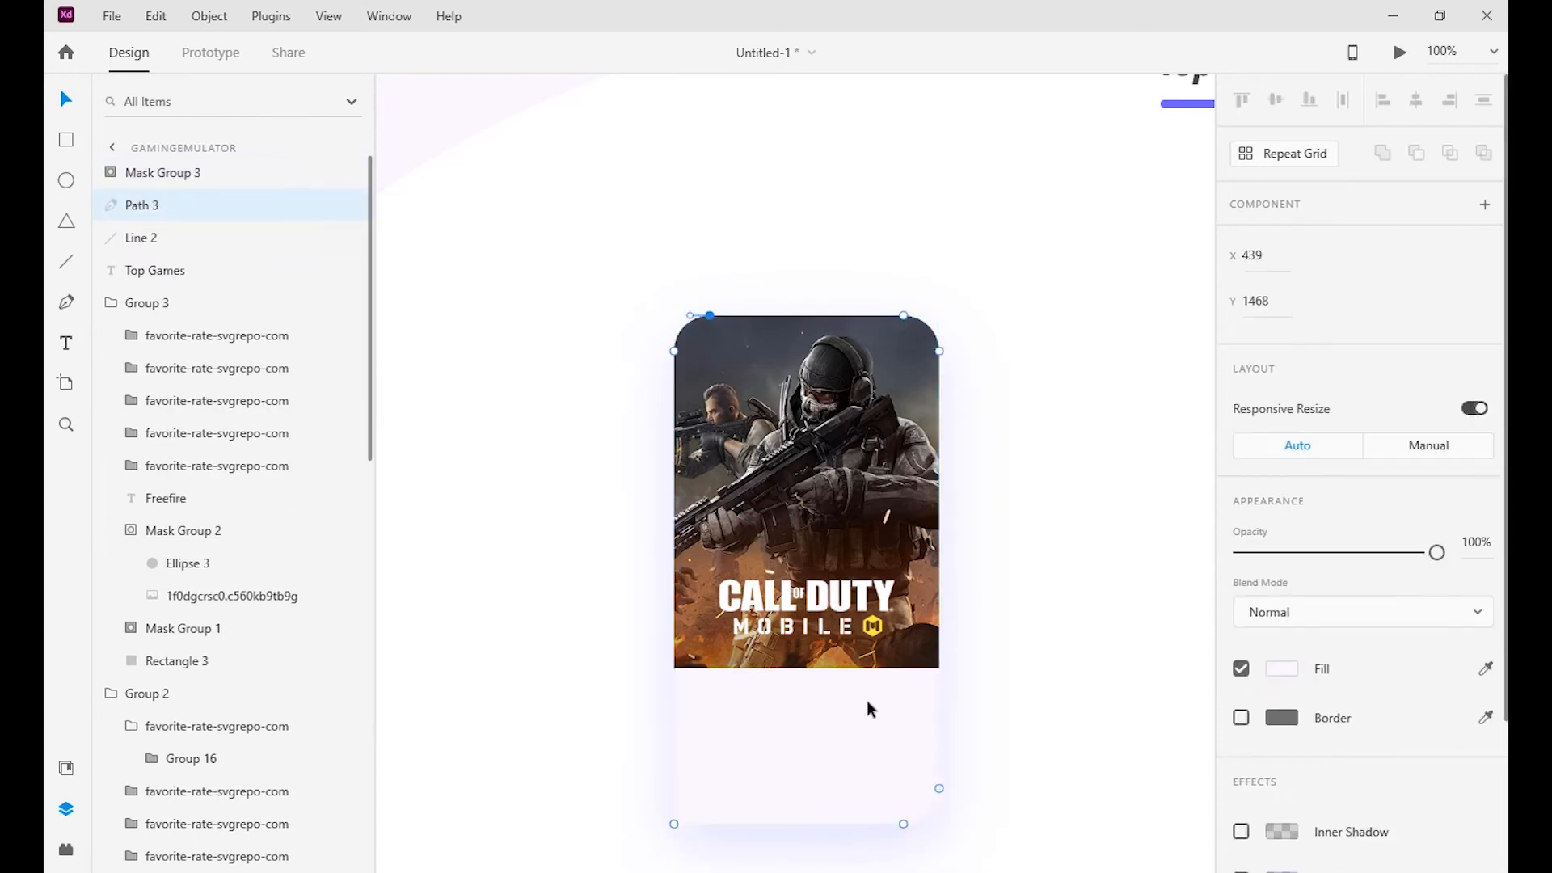
Step: Draw a button rectangle about 186 by 37 px near the card's lower edge
click(68, 142)
drag(717, 768, 909, 802)
scroll(1134, 752, down, 3)
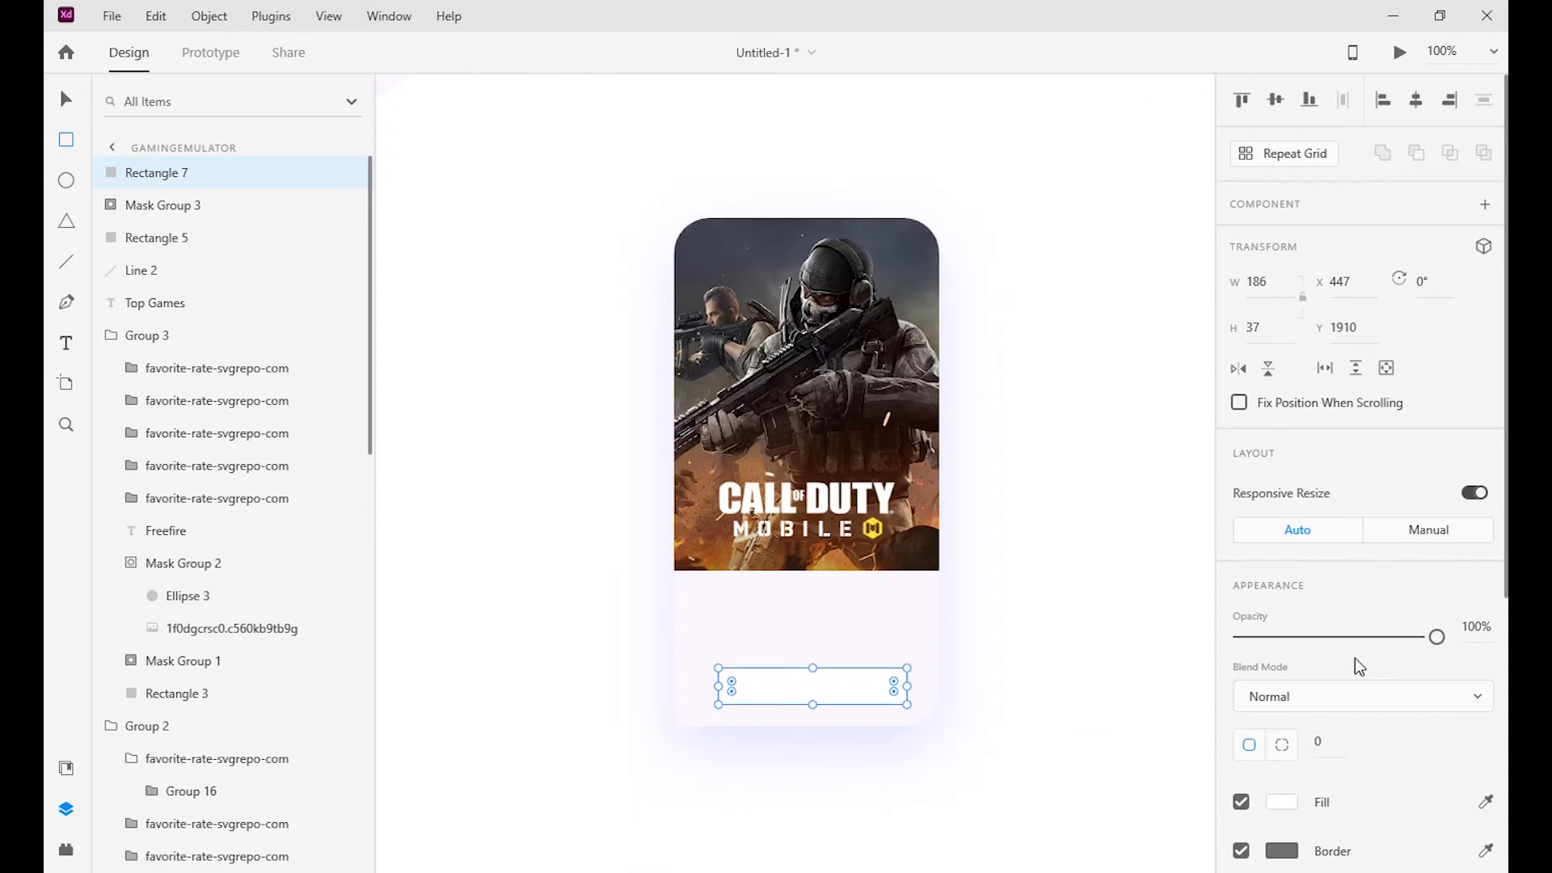
Step: Give the button corner radii of 20, 20, 20 and 0, remove its border and fill it with #6C63FF
scroll(1359, 665, down, 4)
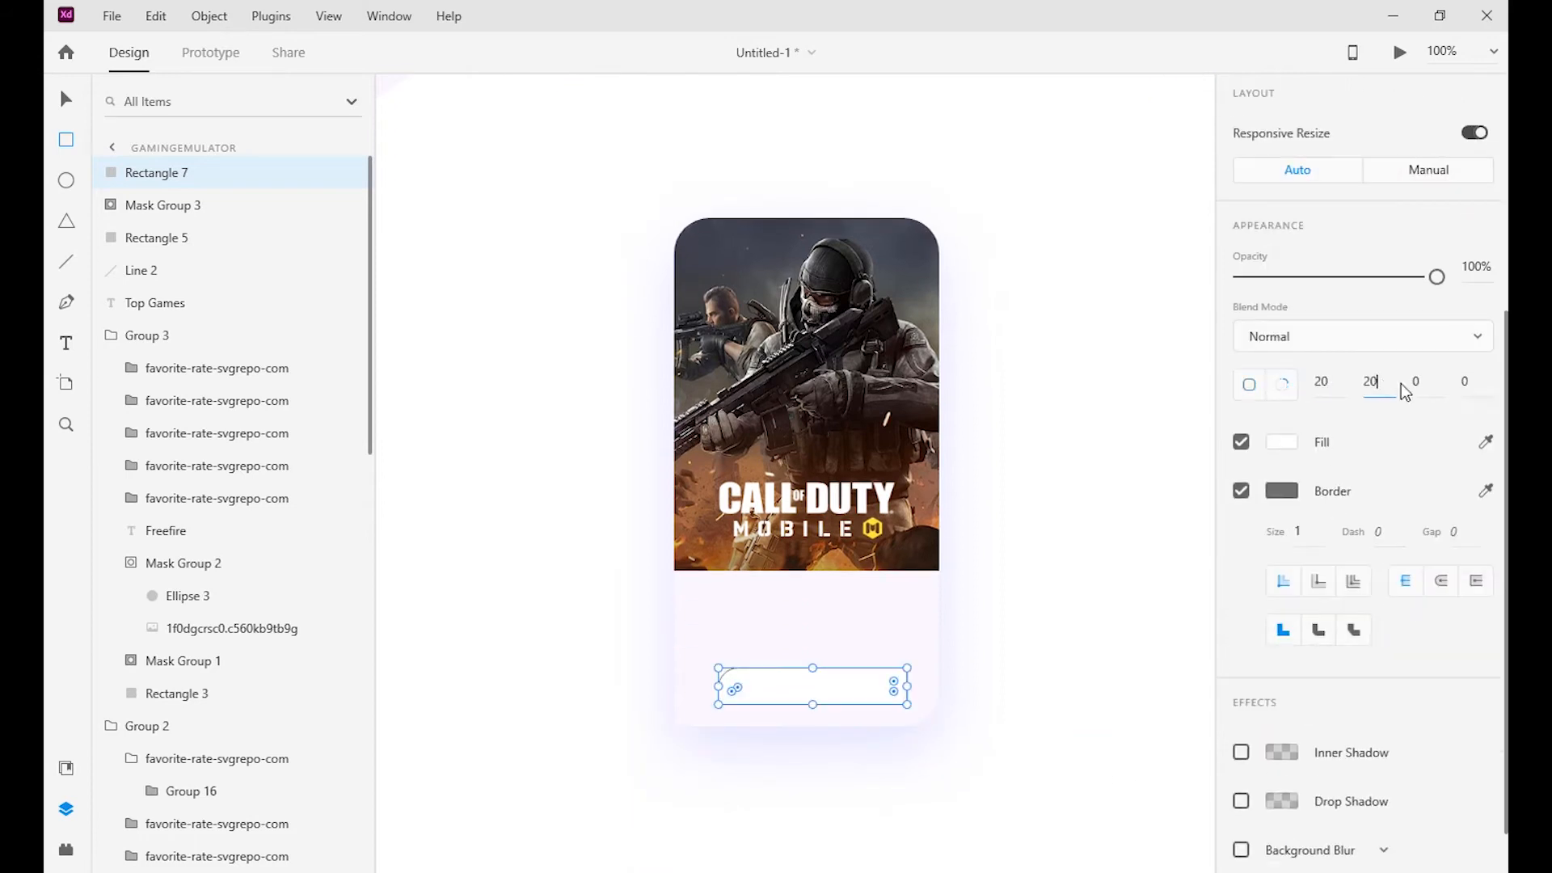
click(1241, 490)
click(1282, 530)
click(1087, 651)
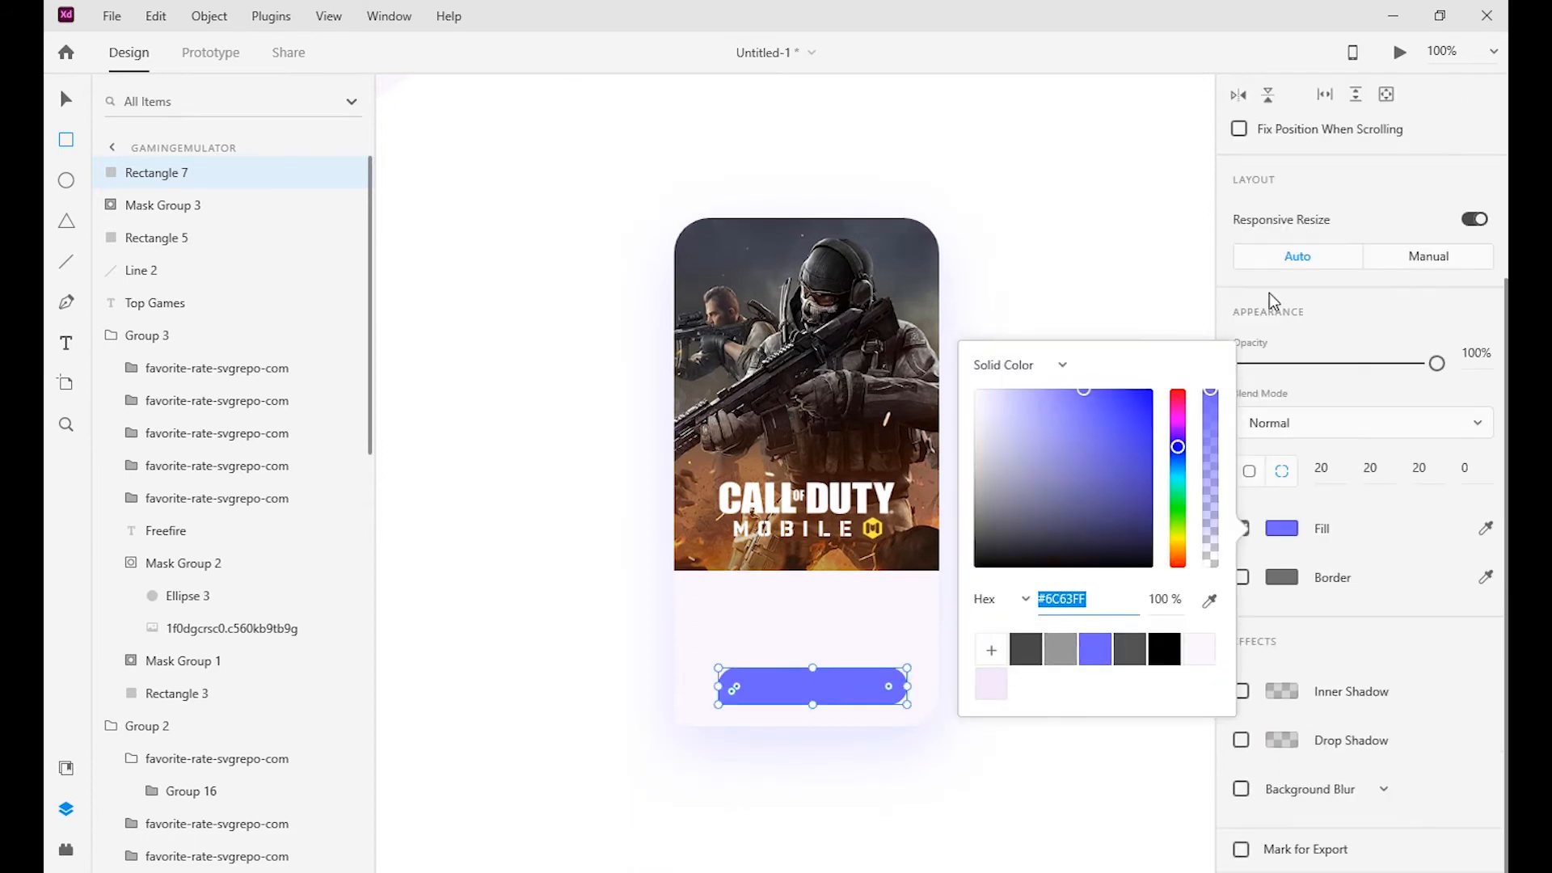
Step: Set the button's width to 160 px and centre it on the card at X 454, Y 1904 using the grid
scroll(1269, 314, up, 5)
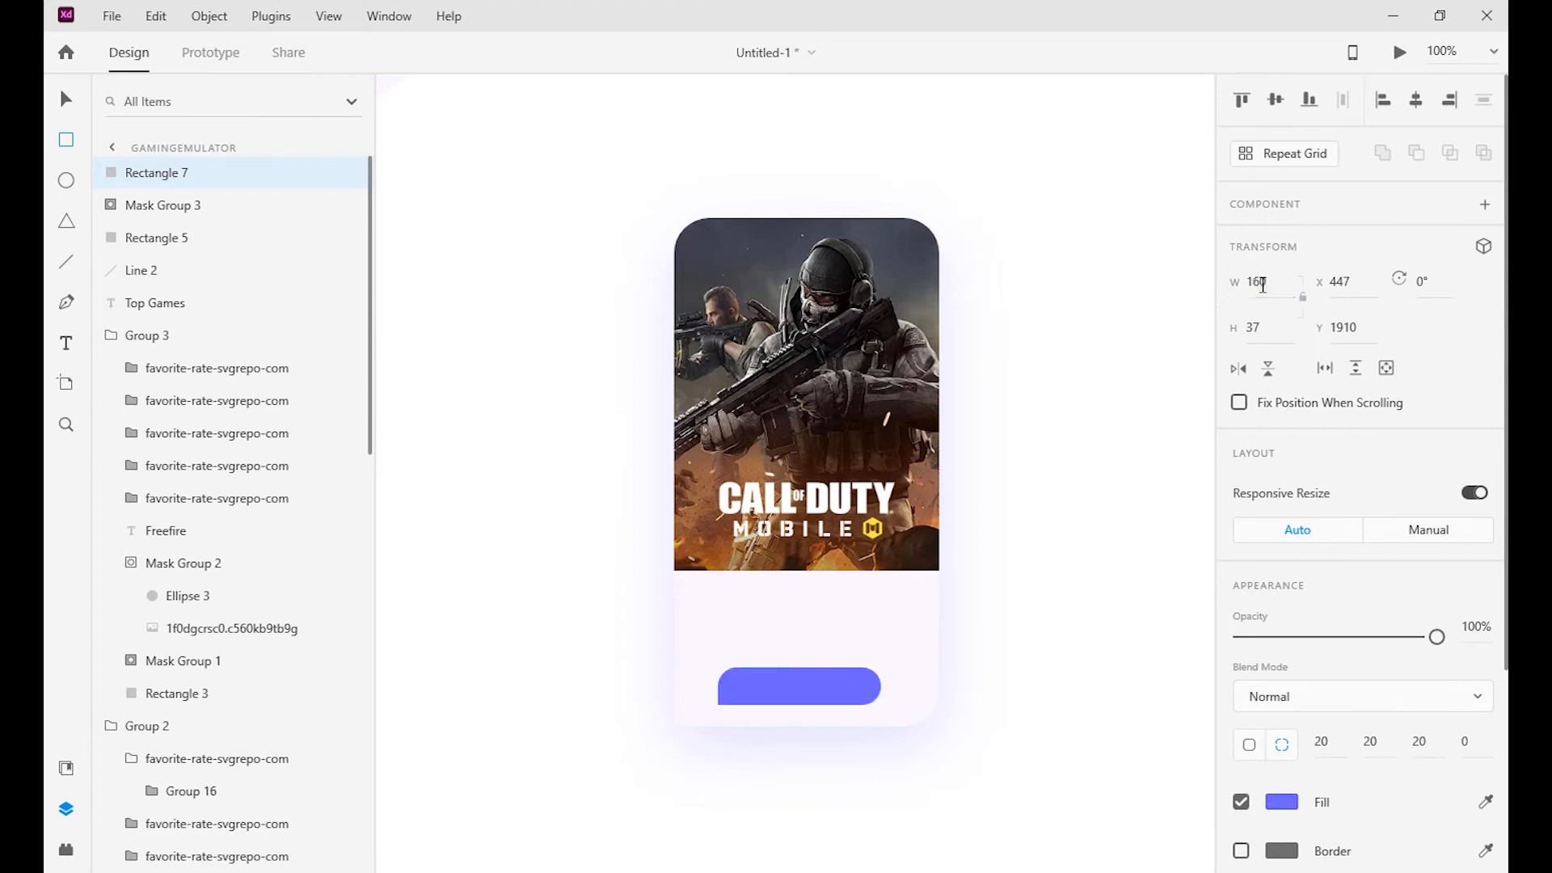
click(68, 101)
key(ctrl+apostrophe)
drag(818, 692, 827, 687)
shift+click(772, 651)
key(ctrl+apostrophe)
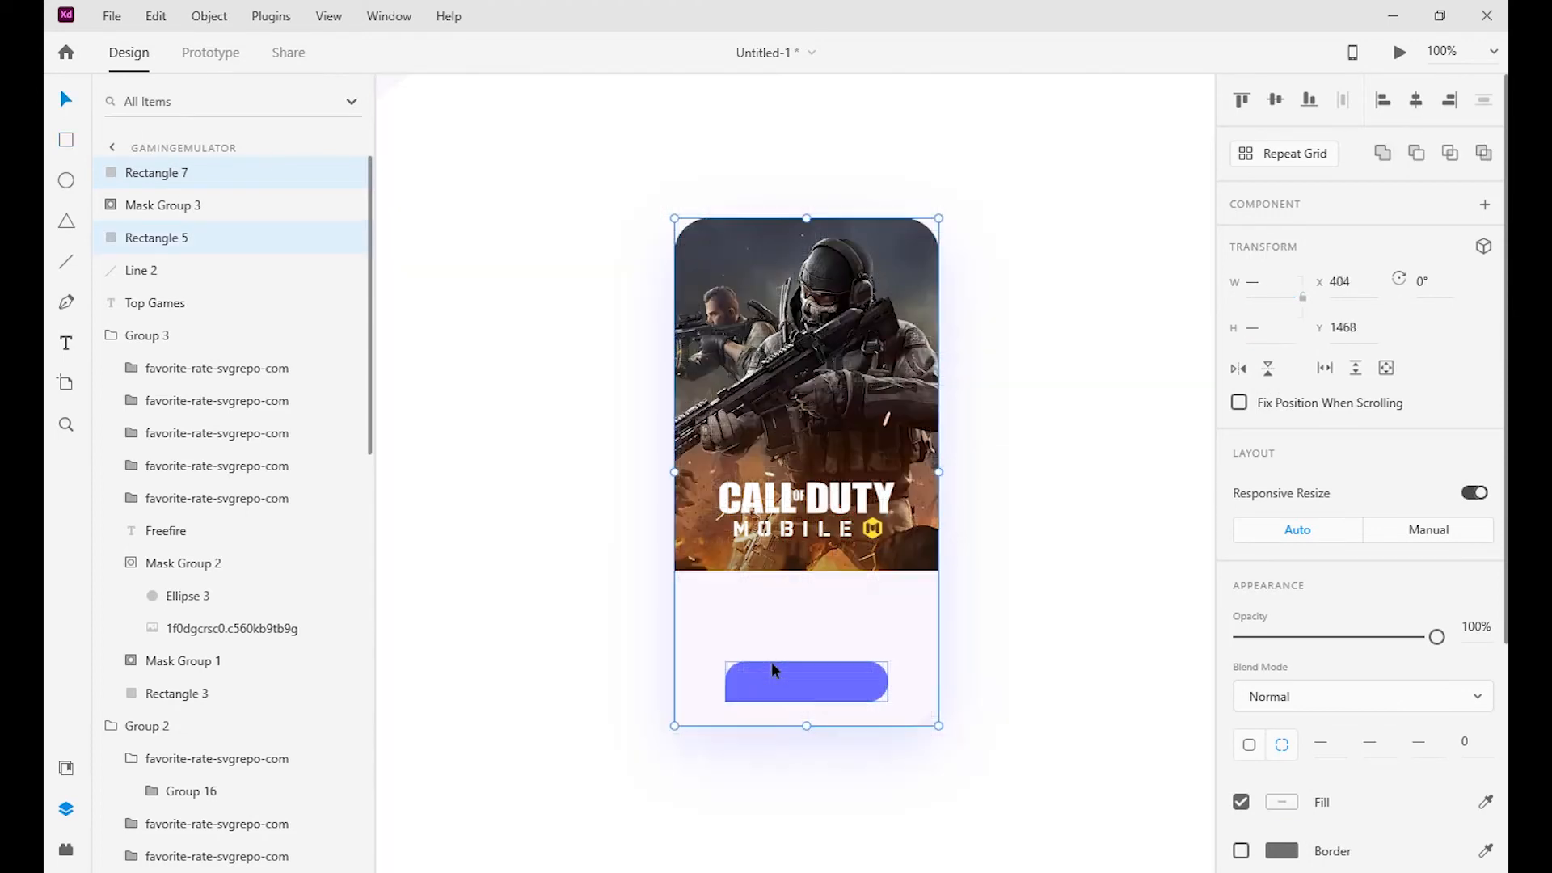
Step: Add a white "Download" label on the card's button in Roboto Medium, size 15
click(795, 682)
text(Download)
key(Escape)
scroll(1286, 574, down, 6)
click(1285, 570)
text(fff)
key(Return)
click(1276, 155)
click(1476, 198)
click(1447, 445)
Step: Centre the Download label horizontally and vertically on its button
shift+click(872, 685)
scroll(1390, 170, up, 4)
click(1415, 102)
click(1277, 103)
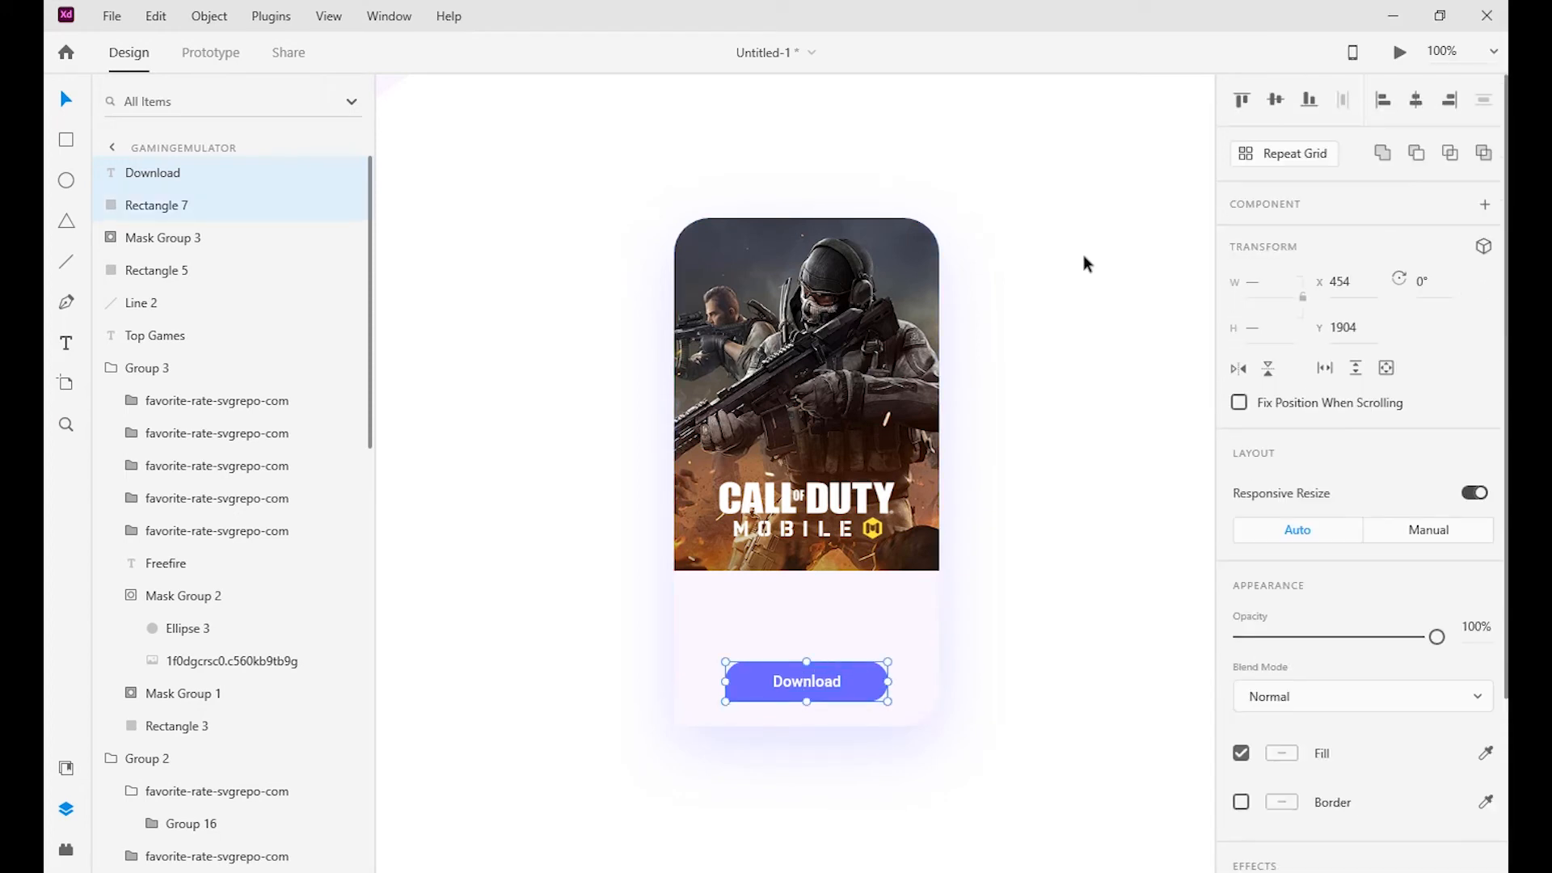
Step: Add the title "Call of Duty Mobile" above the button in dark grey Roboto Medium, size 16
key(t)
click(807, 600)
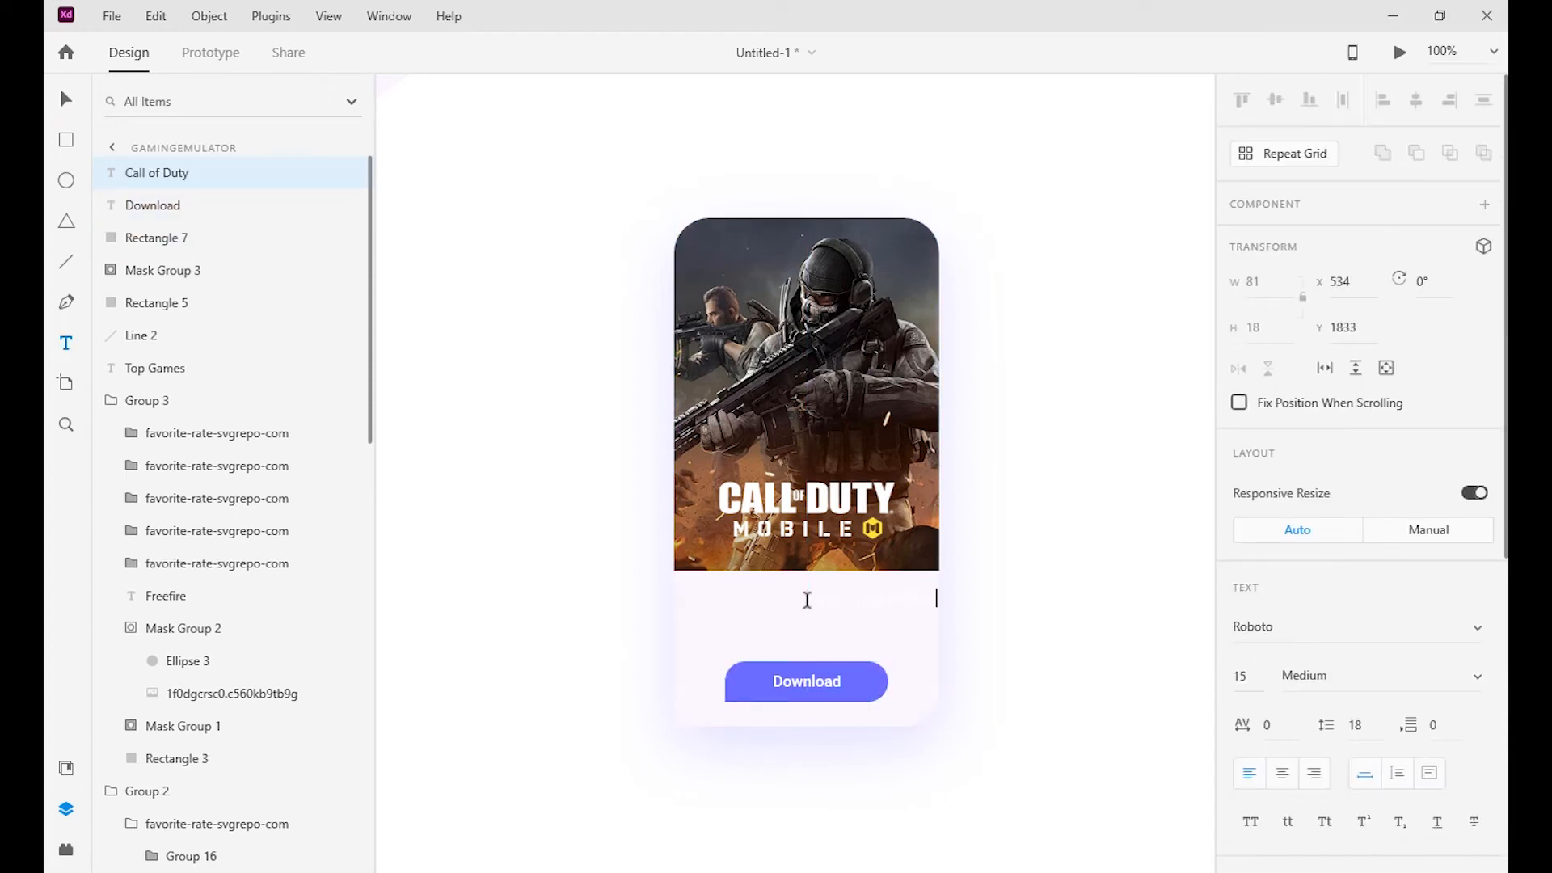
key(Escape)
scroll(1358, 485, down, 4)
click(1280, 686)
click(1064, 797)
click(1243, 316)
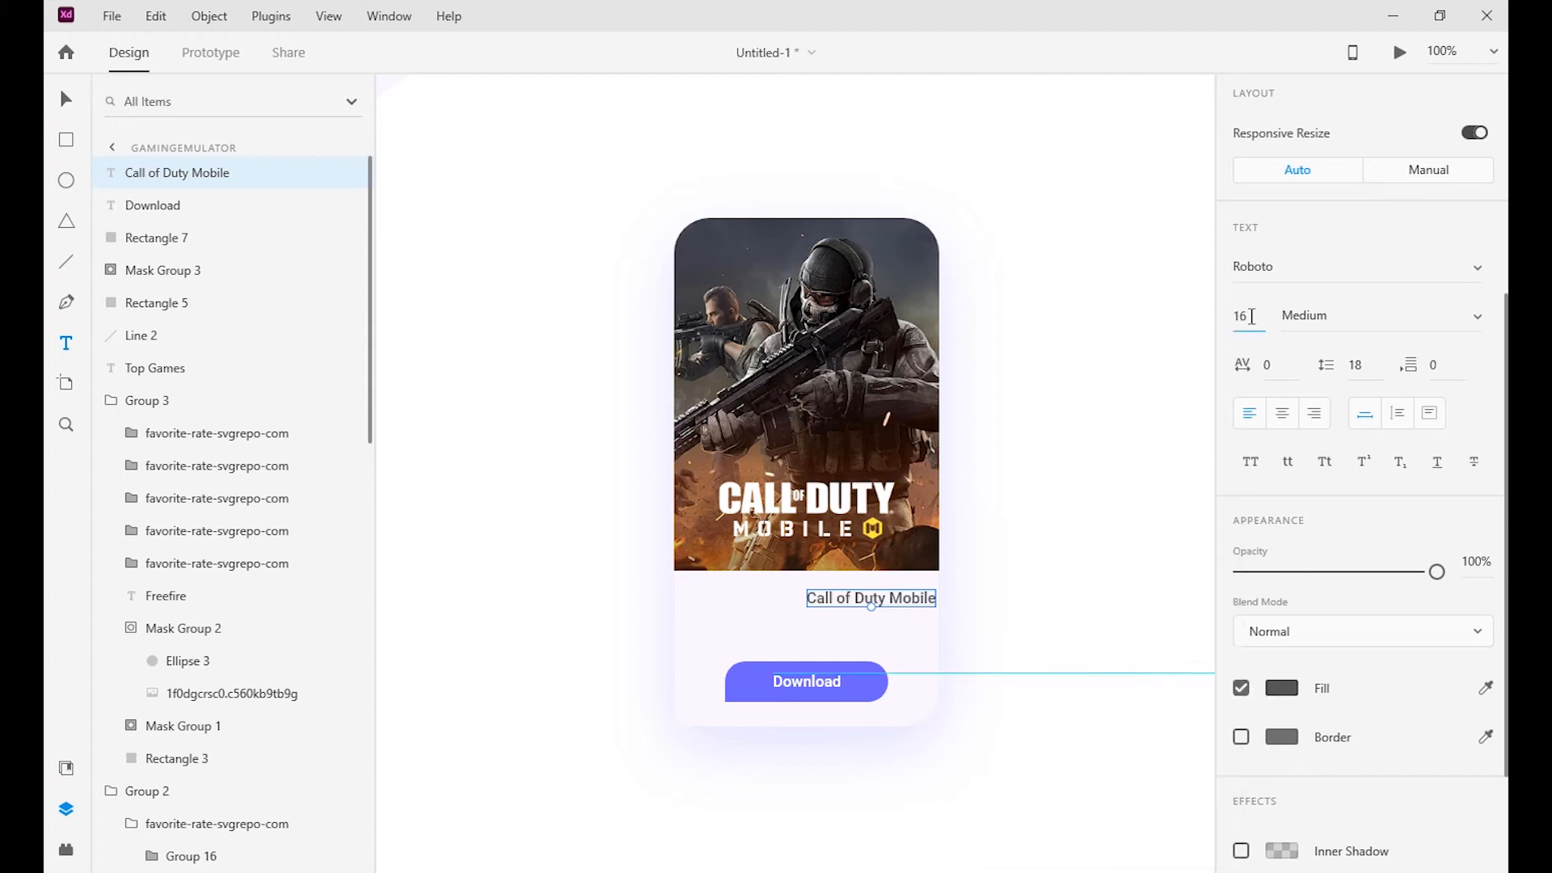
Step: Centre the Call of Duty Mobile title above the Download button using the grid, and save the document
key(ctrl+apostrophe)
drag(843, 606, 847, 610)
key(ctrl+apostrophe)
key(ctrl+minus)
key(ctrl+s)
Step: Group the Call of Duty card's elements, duplicate the group and place the copy beside it on the layout grid
shift+click(192, 301)
key(ctrl+g)
key(ctrl+d)
key(ctrl+shift+apostrophe)
mouse_move(808, 379)
mouse_down()
mouse_move(1024, 380)
mouse_move(820, 388)
mouse_up()
Step: Replace the second card's Call of Duty picture with an imported Free Fire image fitted inside the mask
click(112, 16)
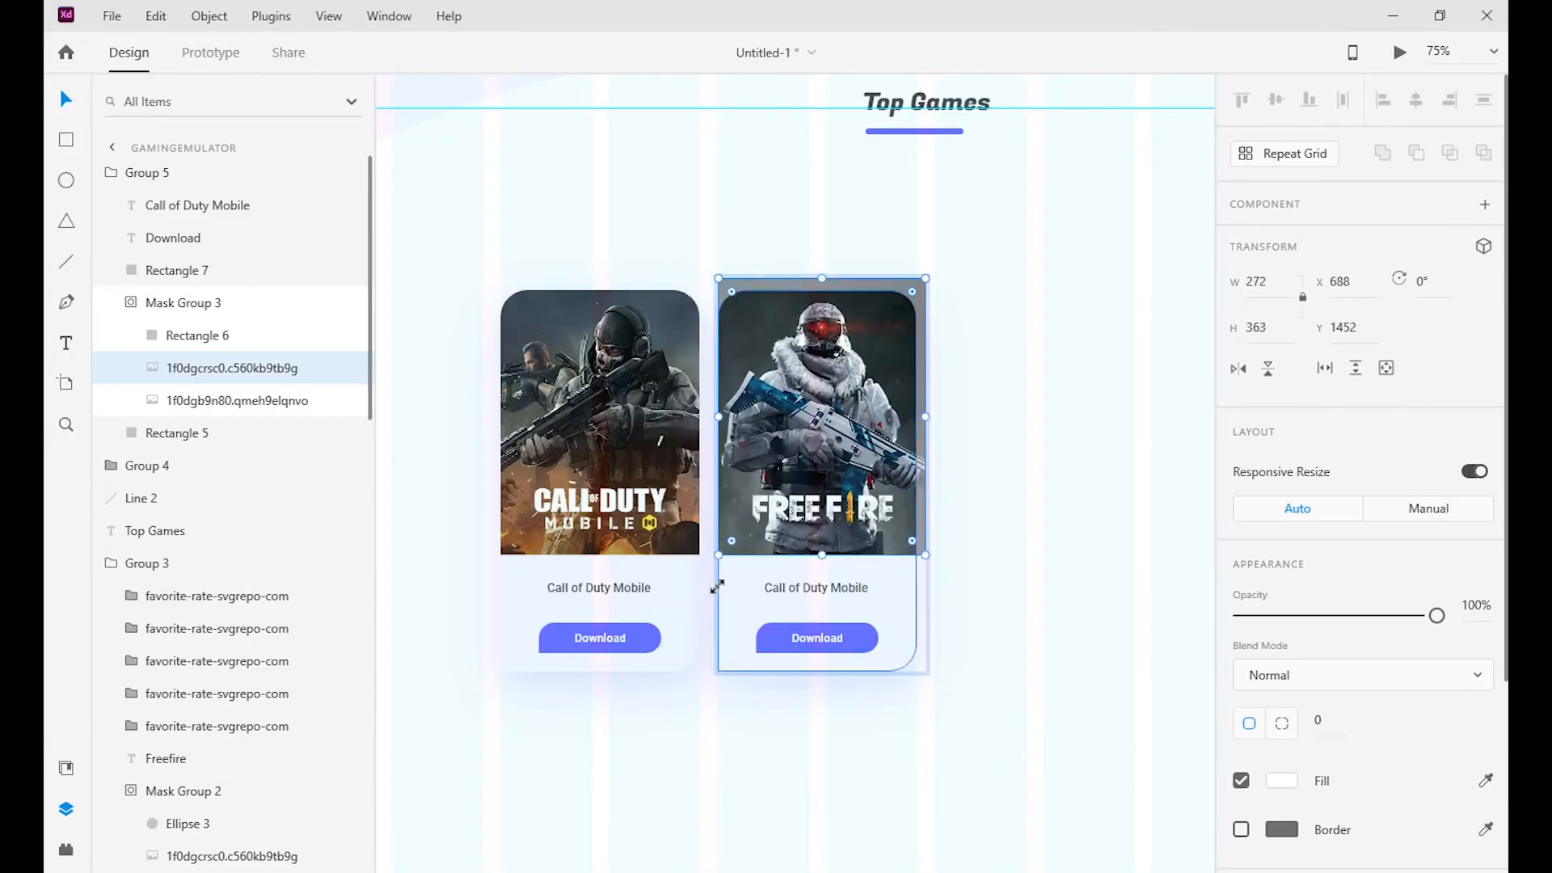
key(ctrl+equal)
drag(680, 598, 694, 582)
click(263, 404)
key(Delete)
Step: Change the second card's title to "freefire" and centre it horizontally on the card
double_click(823, 624)
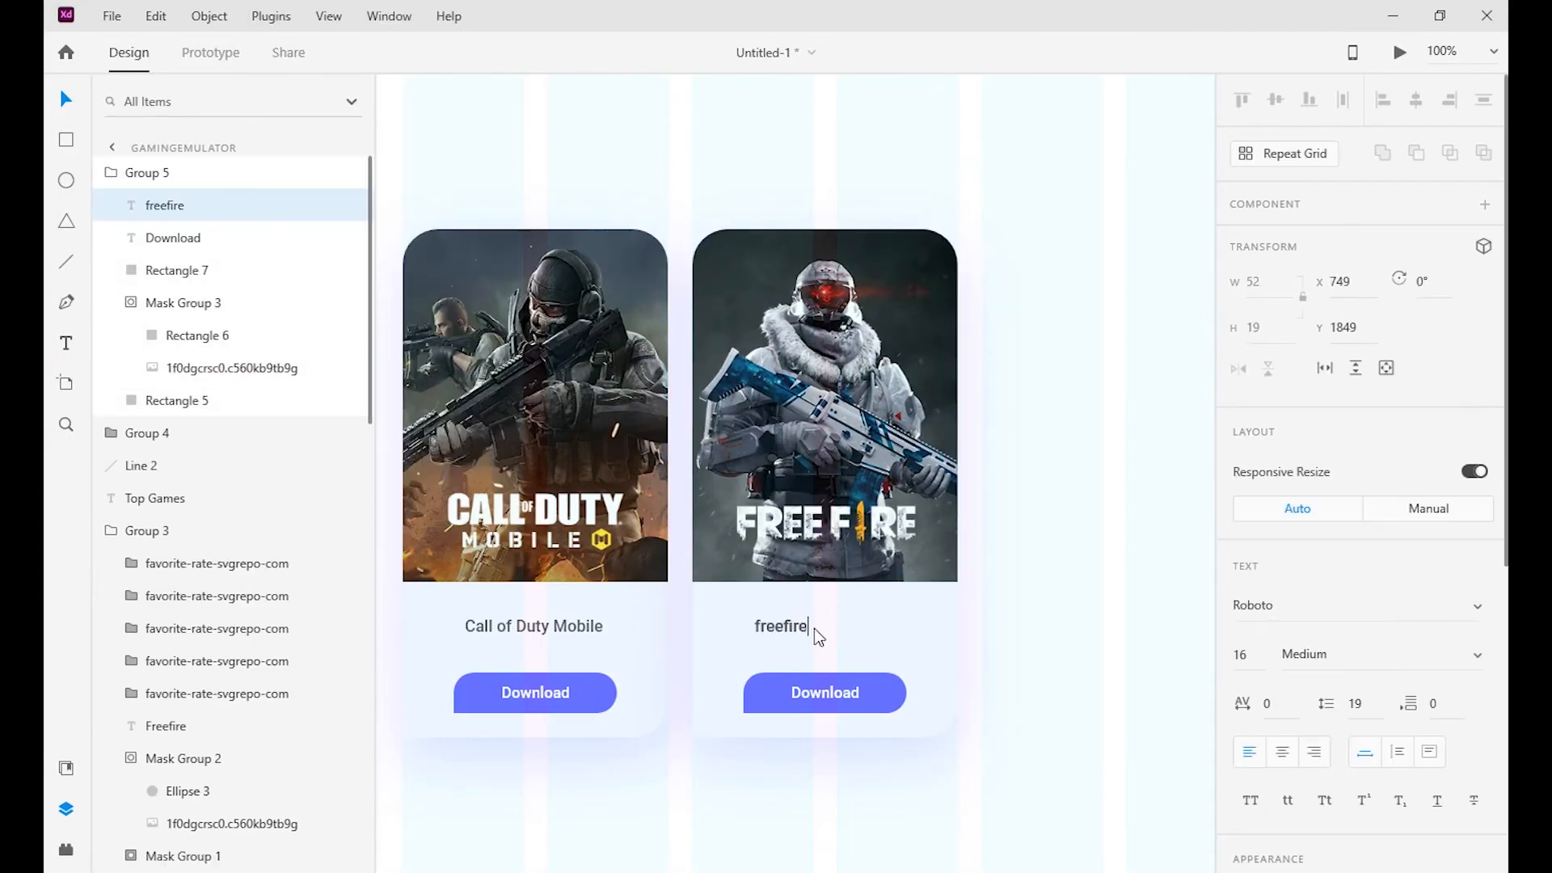
shift+click(885, 626)
click(1415, 100)
Step: Duplicate the Free Fire card group and place the copy beside it at X 972, aligned to the layout grid
click(191, 173)
key(ctrl+d)
key(shift+Right)
key(shift+Right)
key(shift+Right)
key(shift+Right)
key(shift+Right)
key(shift+Right)
key(shift+Right)
key(shift+Right)
key(shift+Right)
key(shift+Right)
key(shift+Right)
key(shift+Right)
key(shift+Right)
key(shift+Right)
key(shift+Right)
key(shift+Right)
key(shift+Right)
key(shift+Right)
key(shift+Right)
key(shift+Right)
key(Right)
key(Right)
key(Right)
key(Right)
Step: Replace the third card's Free Fire picture with an imported Genshin Impact image fitted inside the mask
drag(1128, 347, 832, 321)
double_click(833, 320)
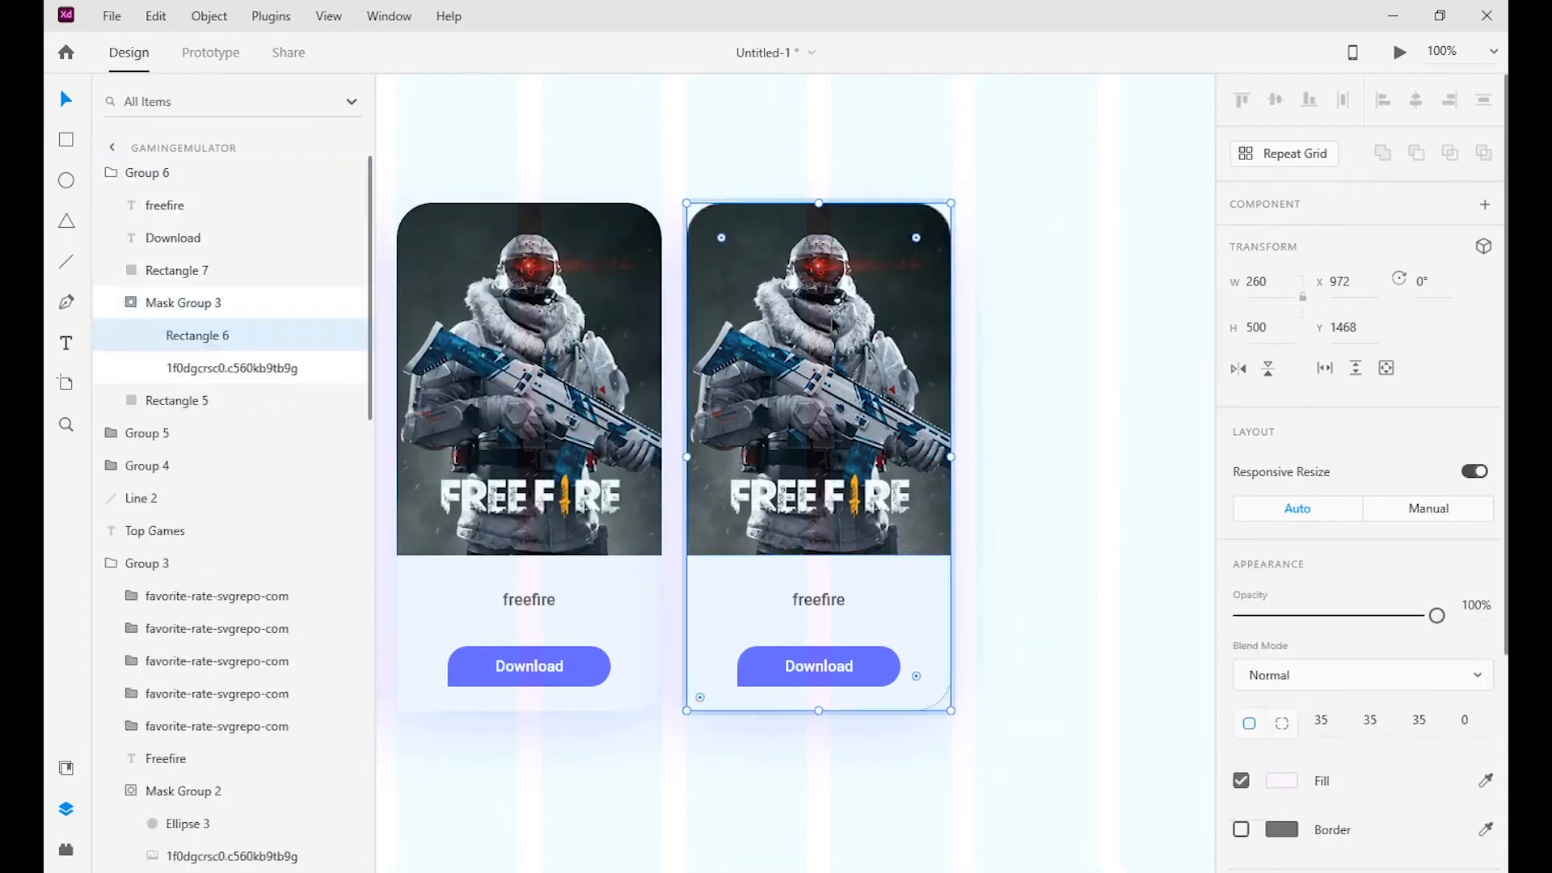
click(232, 367)
click(112, 16)
click(156, 431)
drag(894, 491, 872, 459)
drag(598, 678, 686, 555)
click(232, 401)
key(Delete)
Step: Change the third card's title to "Genshin" and centre it horizontally on the card
double_click(821, 604)
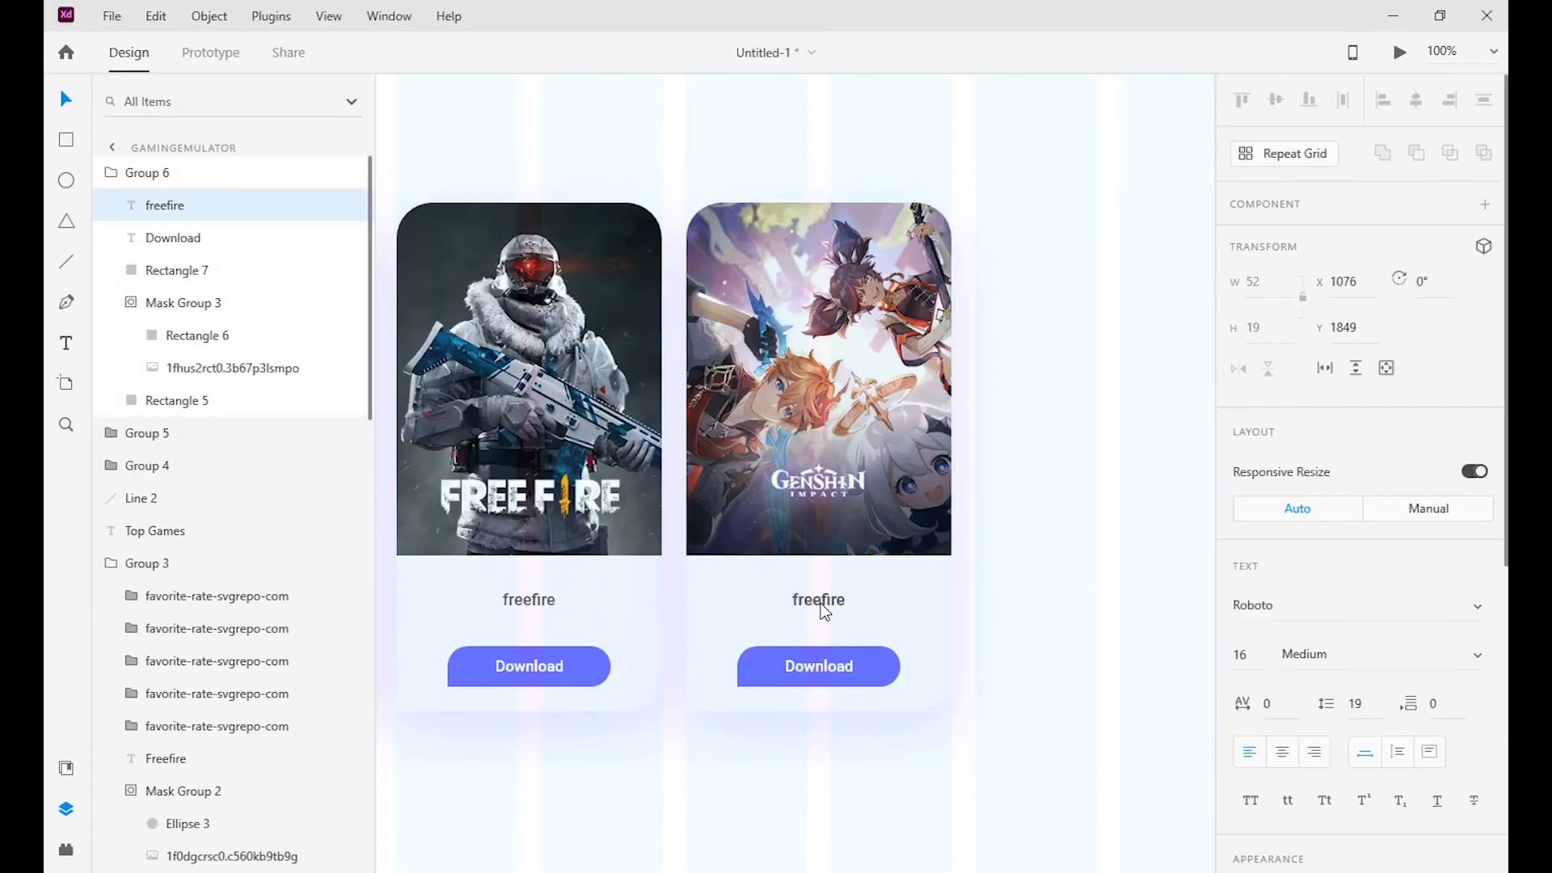
text(Genshin)
shift+click(881, 602)
click(1415, 101)
Step: Duplicate the Genshin card group and place the copy beside it on the layout grid as the fourth card
click(167, 172)
key(ctrl+d)
key(shift+Right)
key(shift+Right)
key(shift+Right)
key(shift+Right)
key(shift+Right)
key(shift+Right)
key(shift+Right)
key(shift+Right)
key(shift+Right)
key(shift+Right)
key(shift+Right)
key(shift+Right)
key(shift+Right)
key(shift+Right)
key(shift+Right)
key(shift+Right)
key(shift+Right)
key(shift+Right)
key(shift+Right)
key(shift+Right)
key(Right)
key(Right)
key(Right)
key(Right)
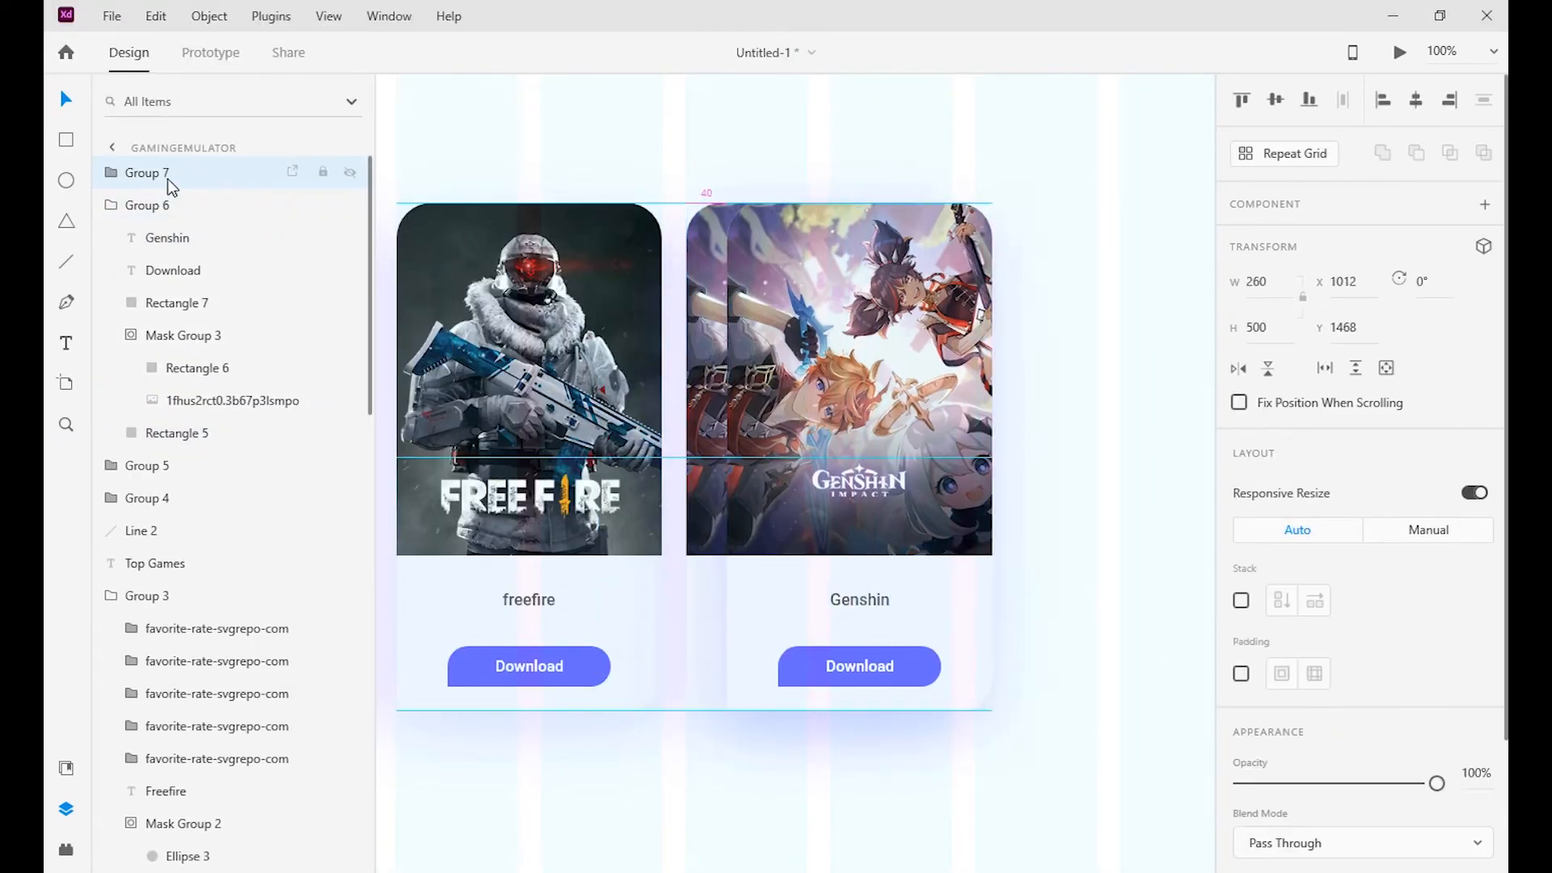
Step: Replace the fourth card's Genshin picture with an imported League of Legends Wild Rift image fitted inside the mask
double_click(892, 432)
click(231, 368)
click(111, 16)
click(277, 426)
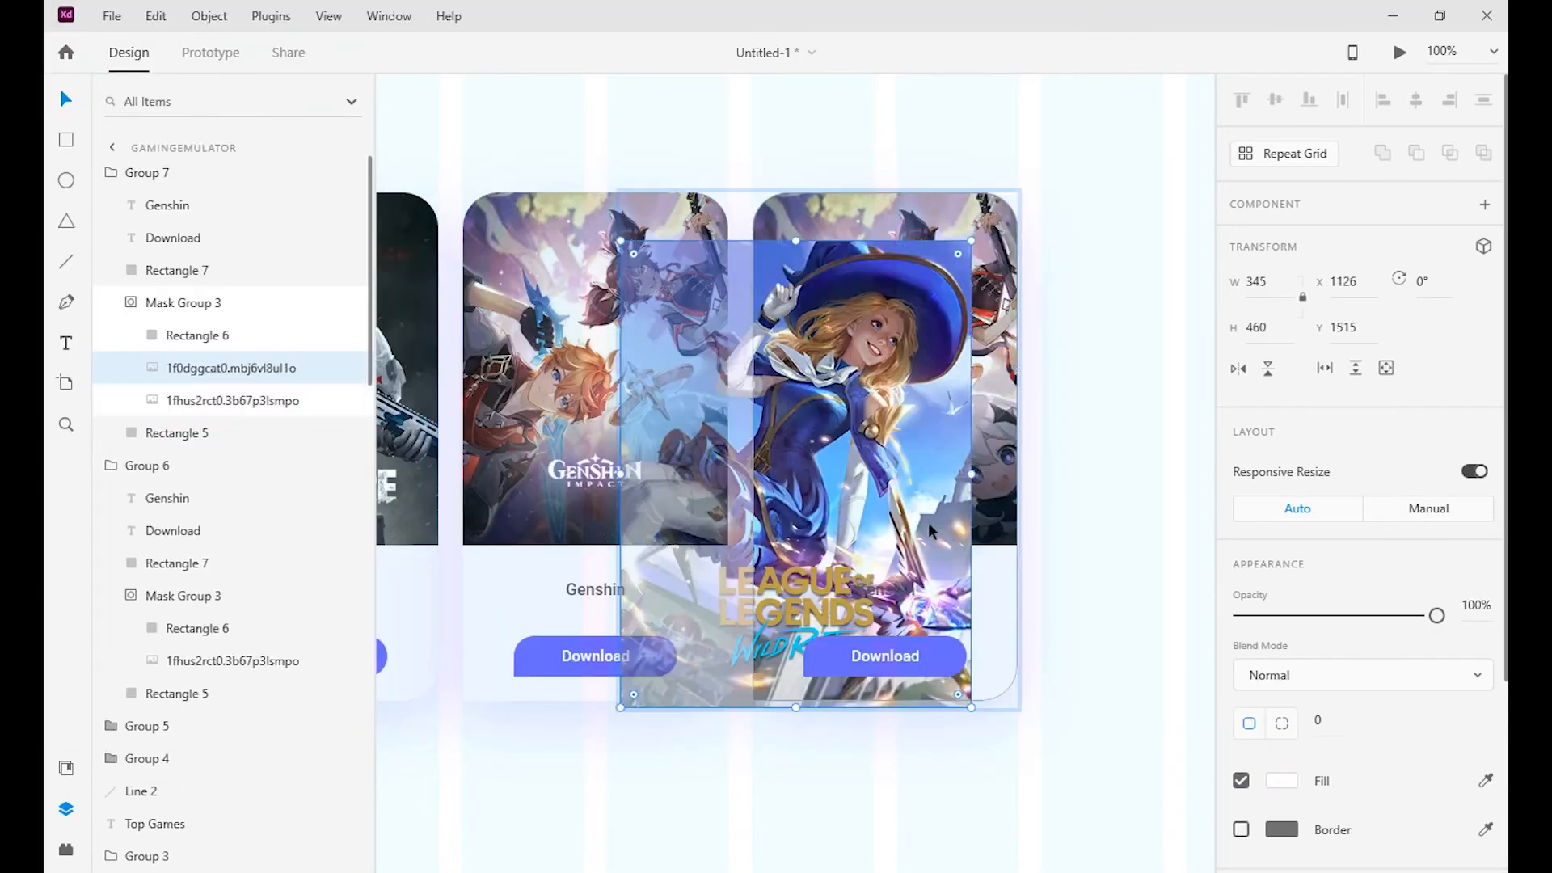
drag(928, 522, 975, 475)
drag(666, 662, 752, 581)
click(231, 401)
key(Delete)
Step: Change the fourth card's title to "League of legend" and centre it horizontally on the card
double_click(883, 590)
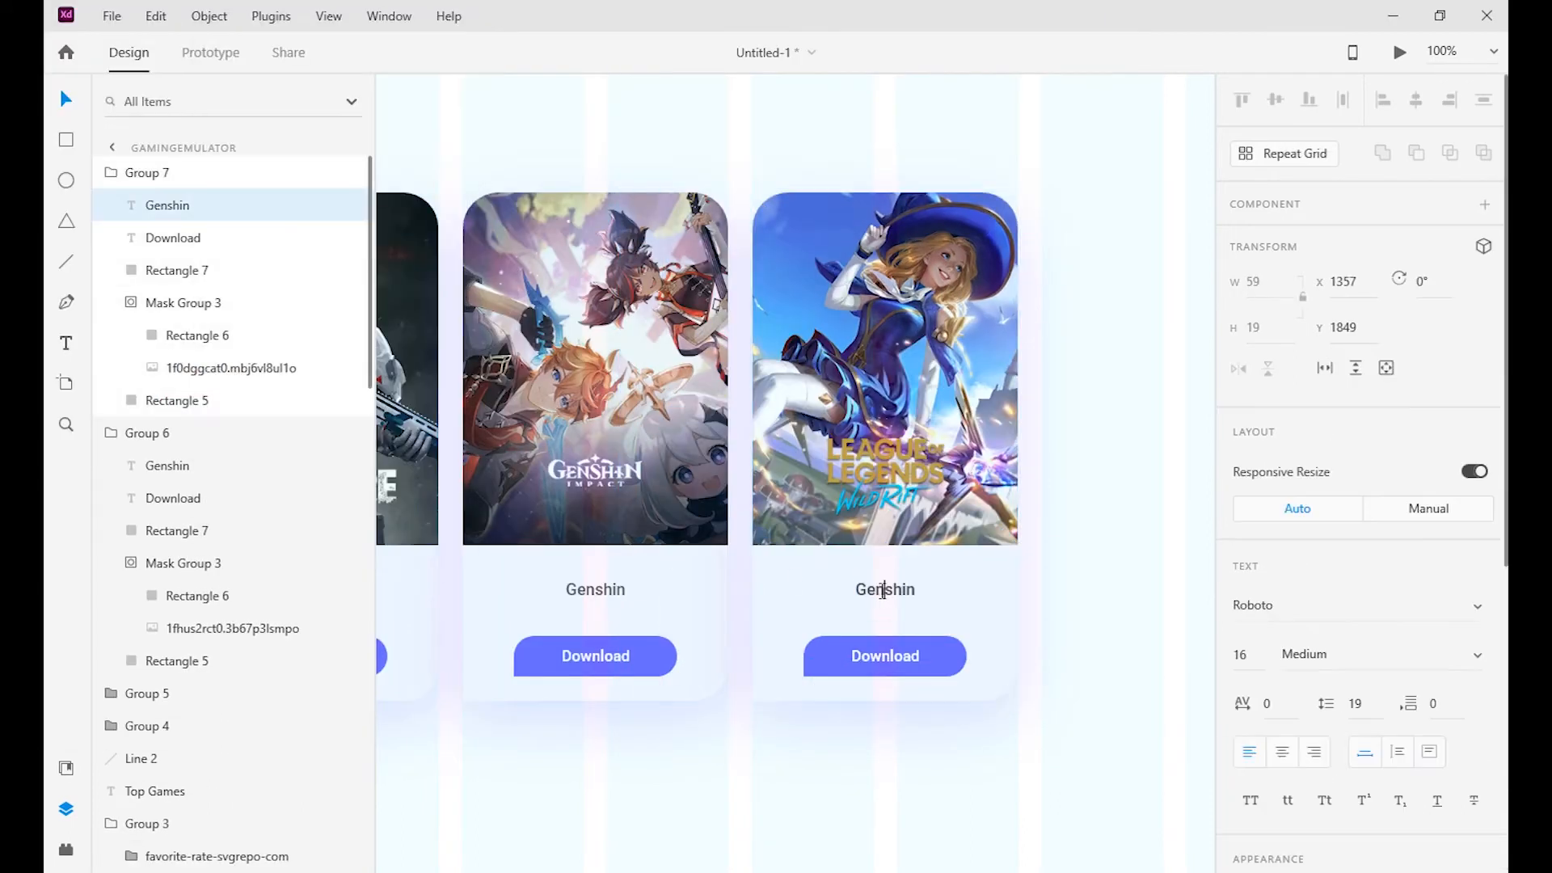
shift+click(985, 566)
click(1416, 100)
Step: Group the four game cards under the Top Games heading into one group
key(ctrl+minus)
click(112, 173)
click(112, 205)
click(167, 172)
shift+click(154, 270)
key(ctrl+g)
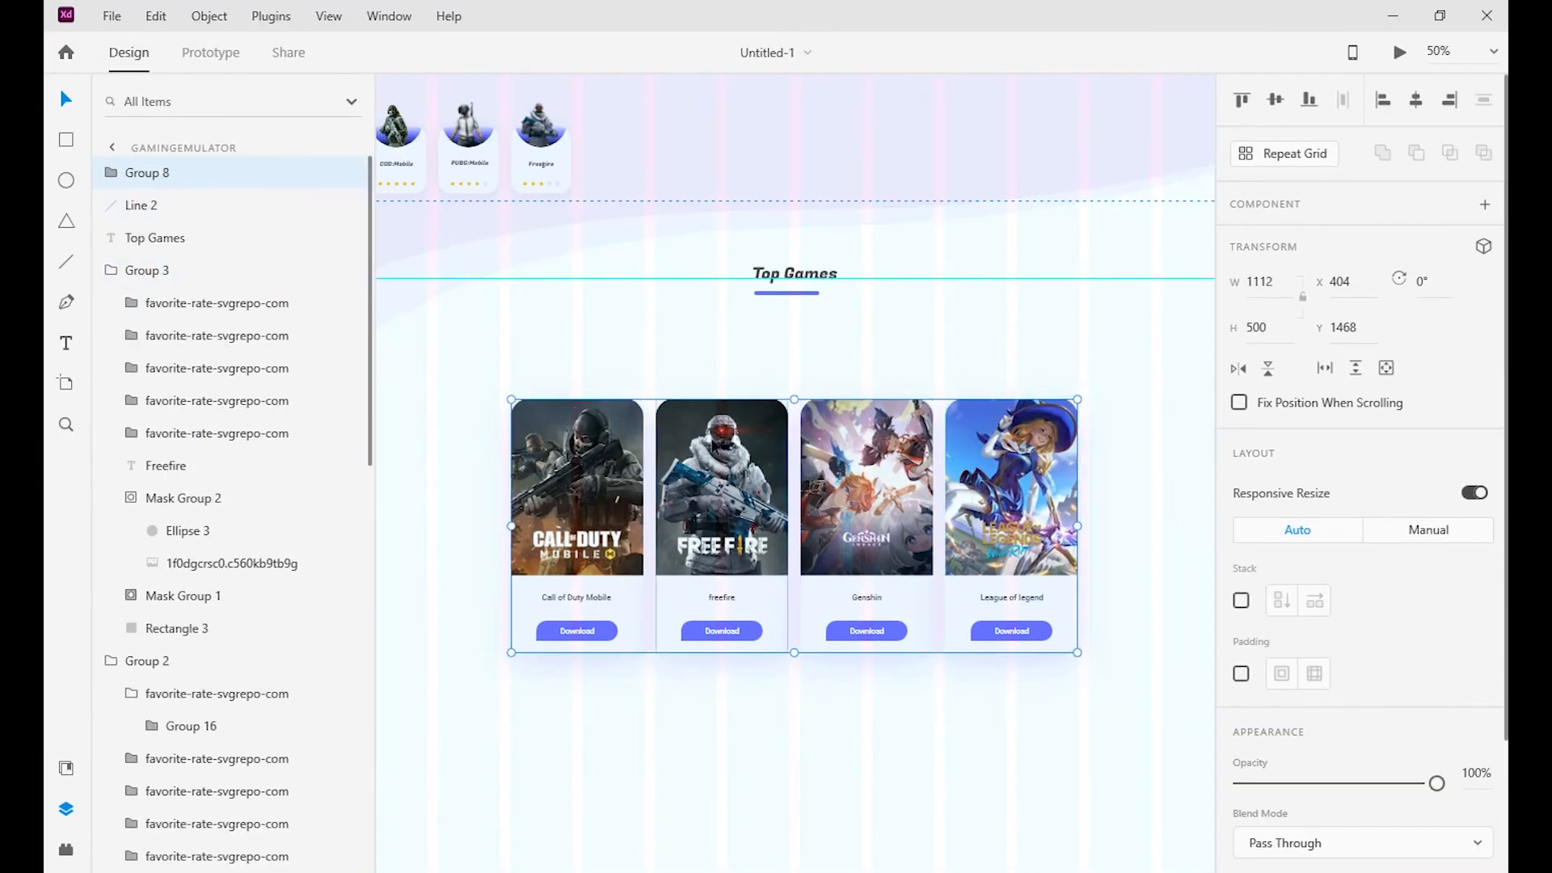
Step: Move the grouped game cards up to Y 1405, closer to the Top Games heading, and hide the layout grid
key(shift+Up)
key(shift+Up)
key(shift+Up)
key(shift+Up)
key(shift+Up)
key(shift+Up)
key(Up)
key(Up)
key(Up)
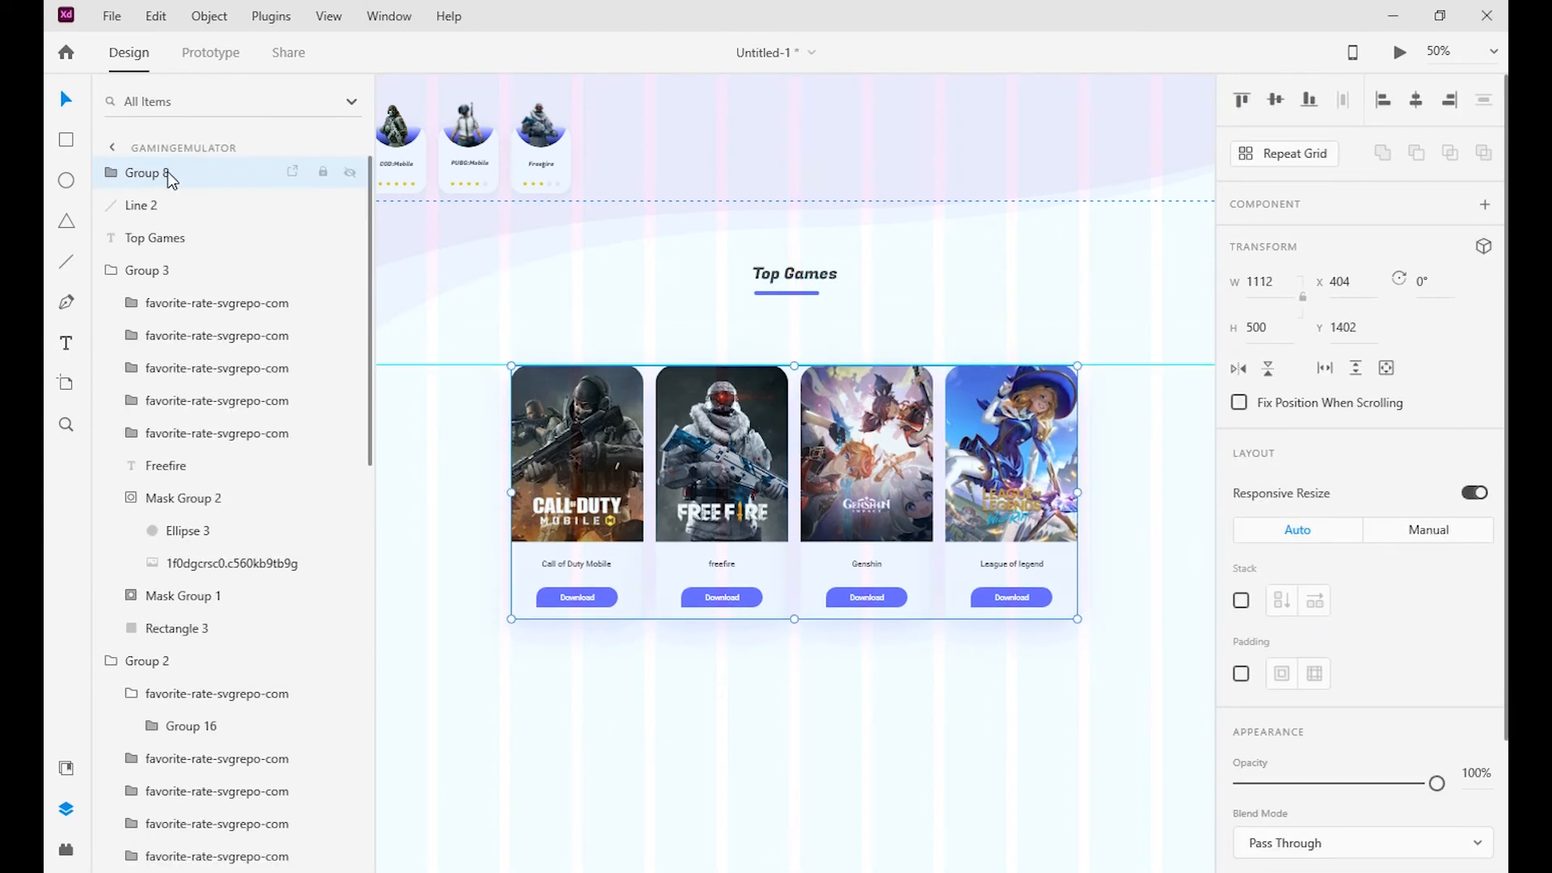
key(ctrl+plus)
key(ctrl+apostrophe)
key(ctrl+minus)
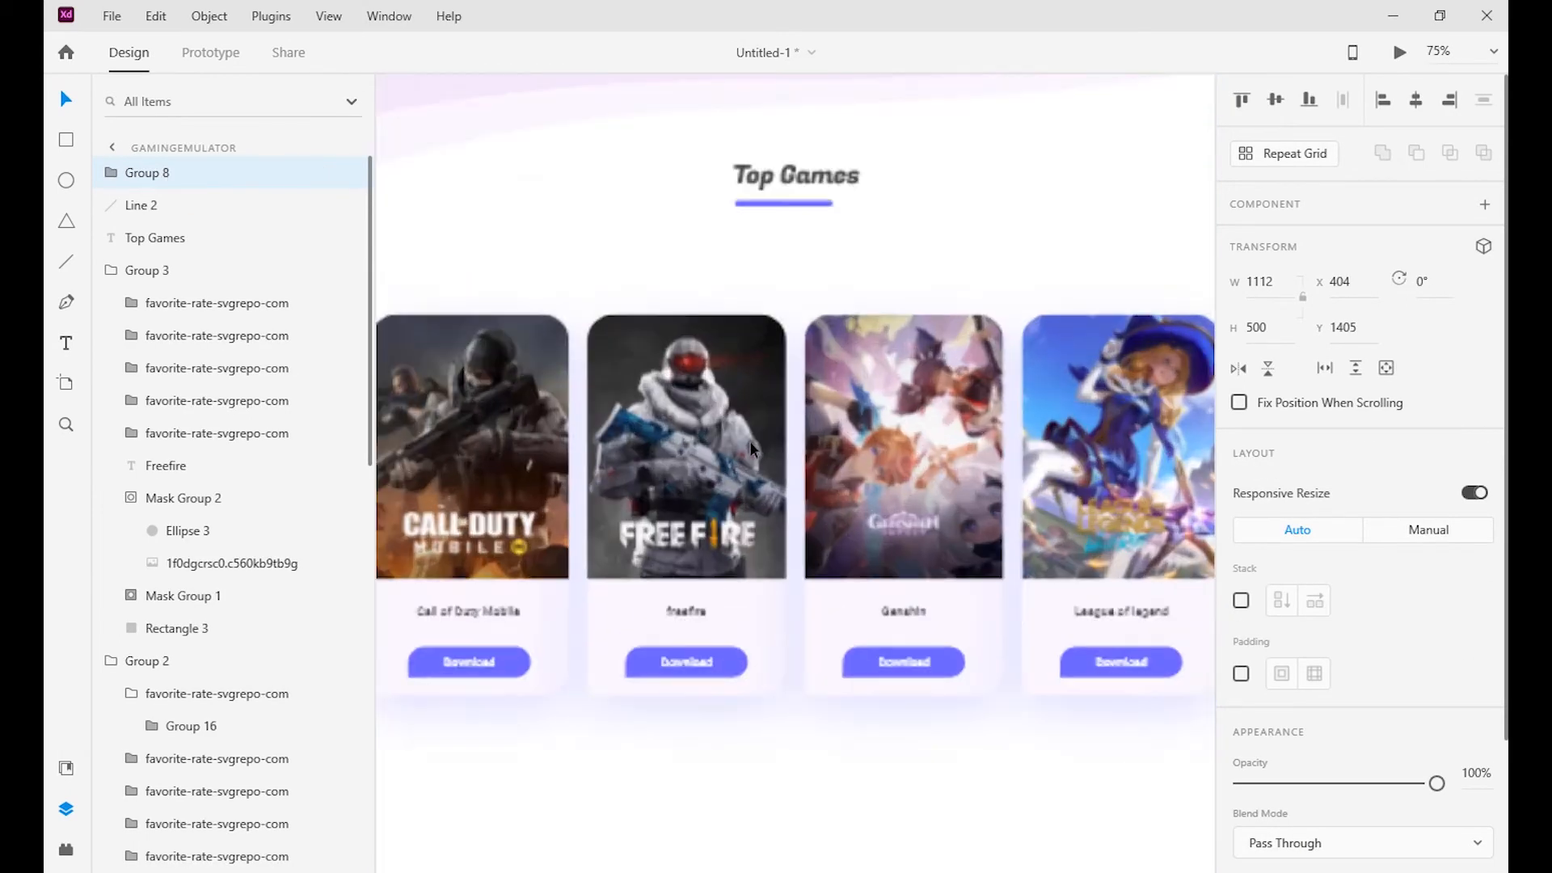
Step: Draw a rectangle about 273 by 72 below the middle of the game cards
scroll(749, 439, down, 4)
click(744, 518)
click(66, 139)
drag(767, 477, 975, 530)
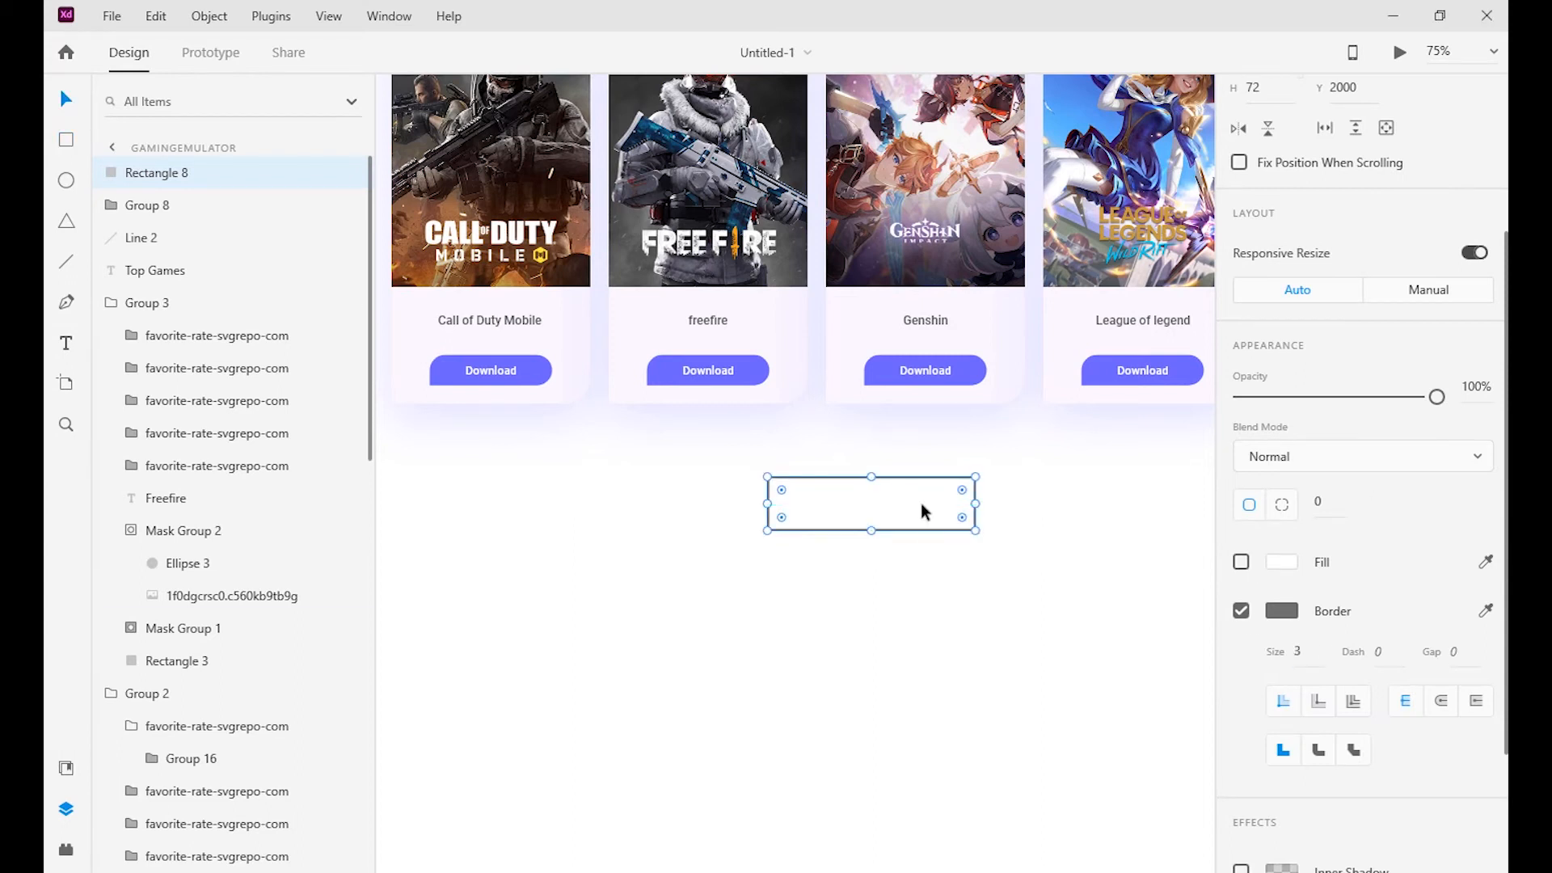
Step: Give the rectangle a light grey border and corner radii of 35, 35, 35 and 0
click(1282, 849)
click(999, 806)
scroll(1325, 687, down, 1)
click(1281, 625)
click(1325, 622)
text(35)
click(1373, 623)
text(35)
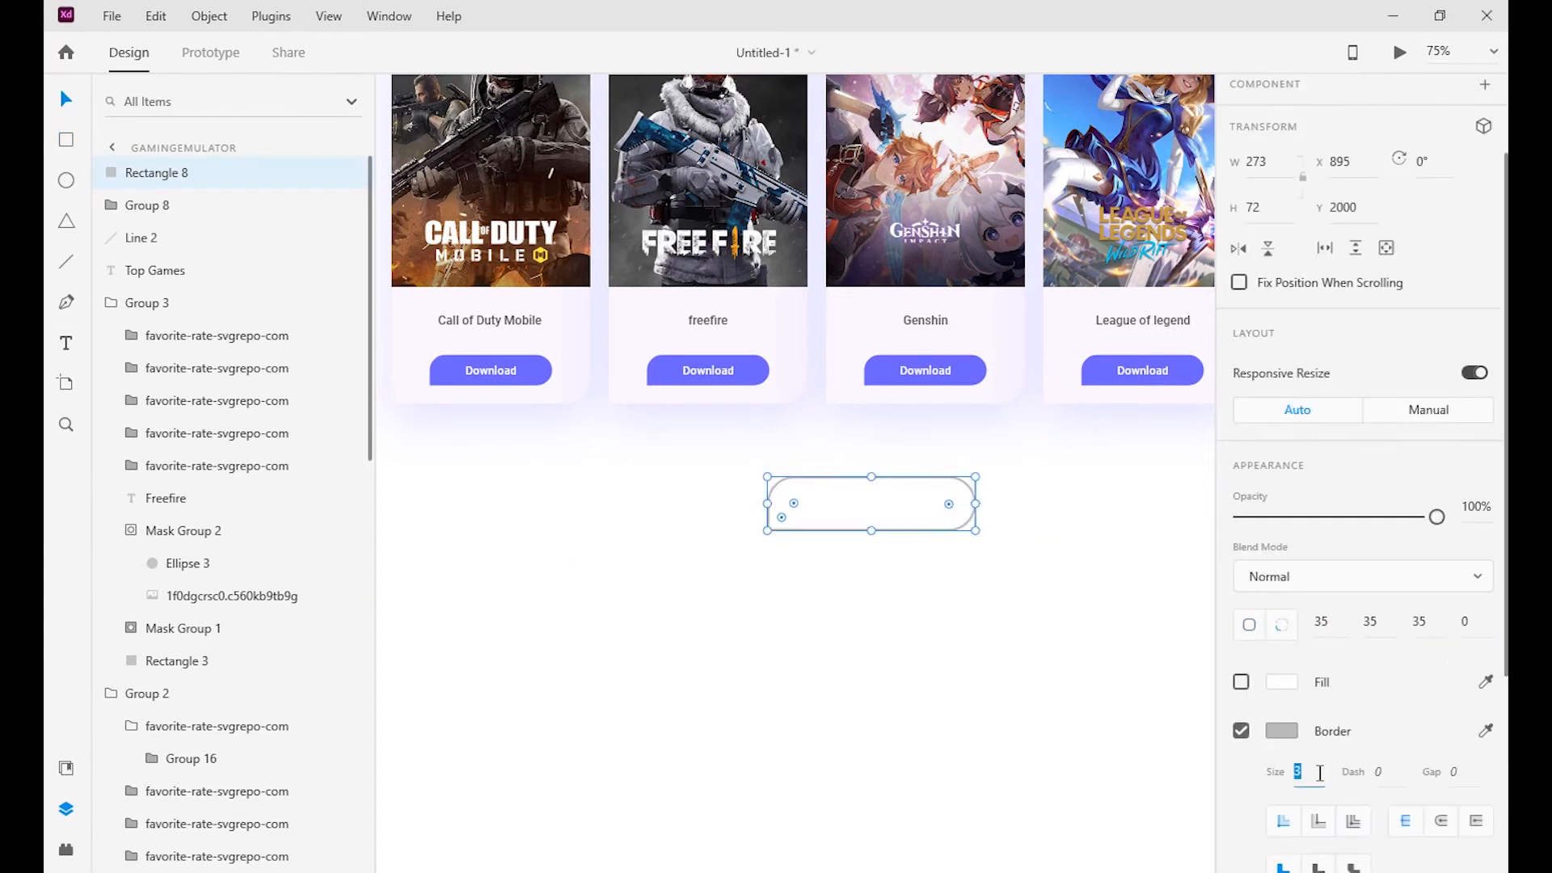
Step: Add the text "More ..." inside the outlined rectangle in Roboto Regular, size 20
click(862, 501)
text(more ...)
click(1248, 556)
text(120)
key(Return)
text(20)
click(1477, 556)
click(1342, 346)
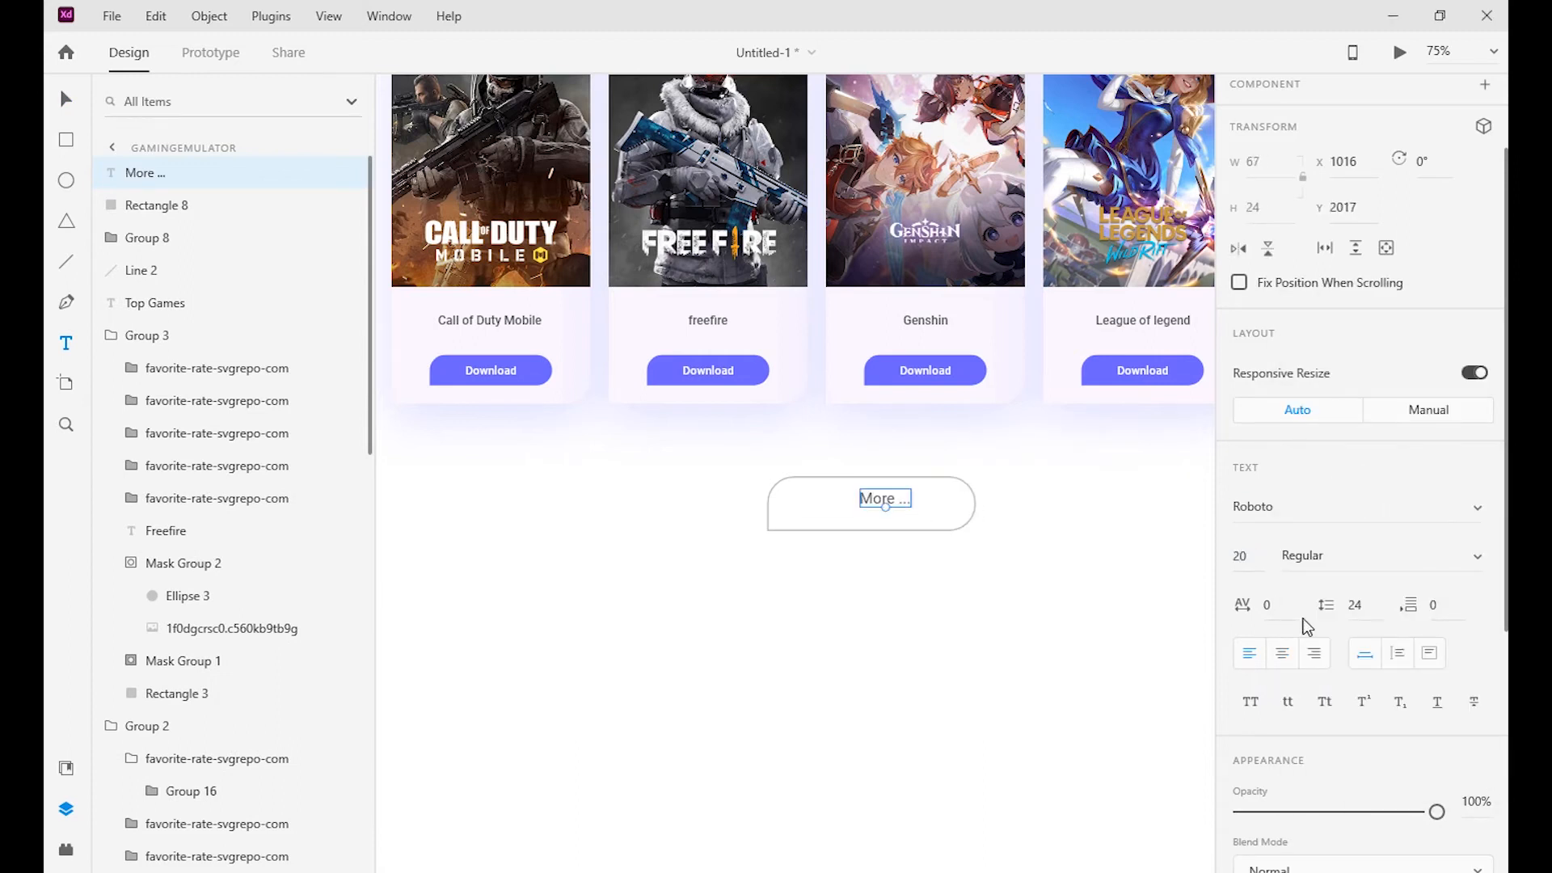
Step: Centre the More ... text in the outlined rectangle and group the two
key(Escape)
shift+click(883, 507)
key(ctrl+g)
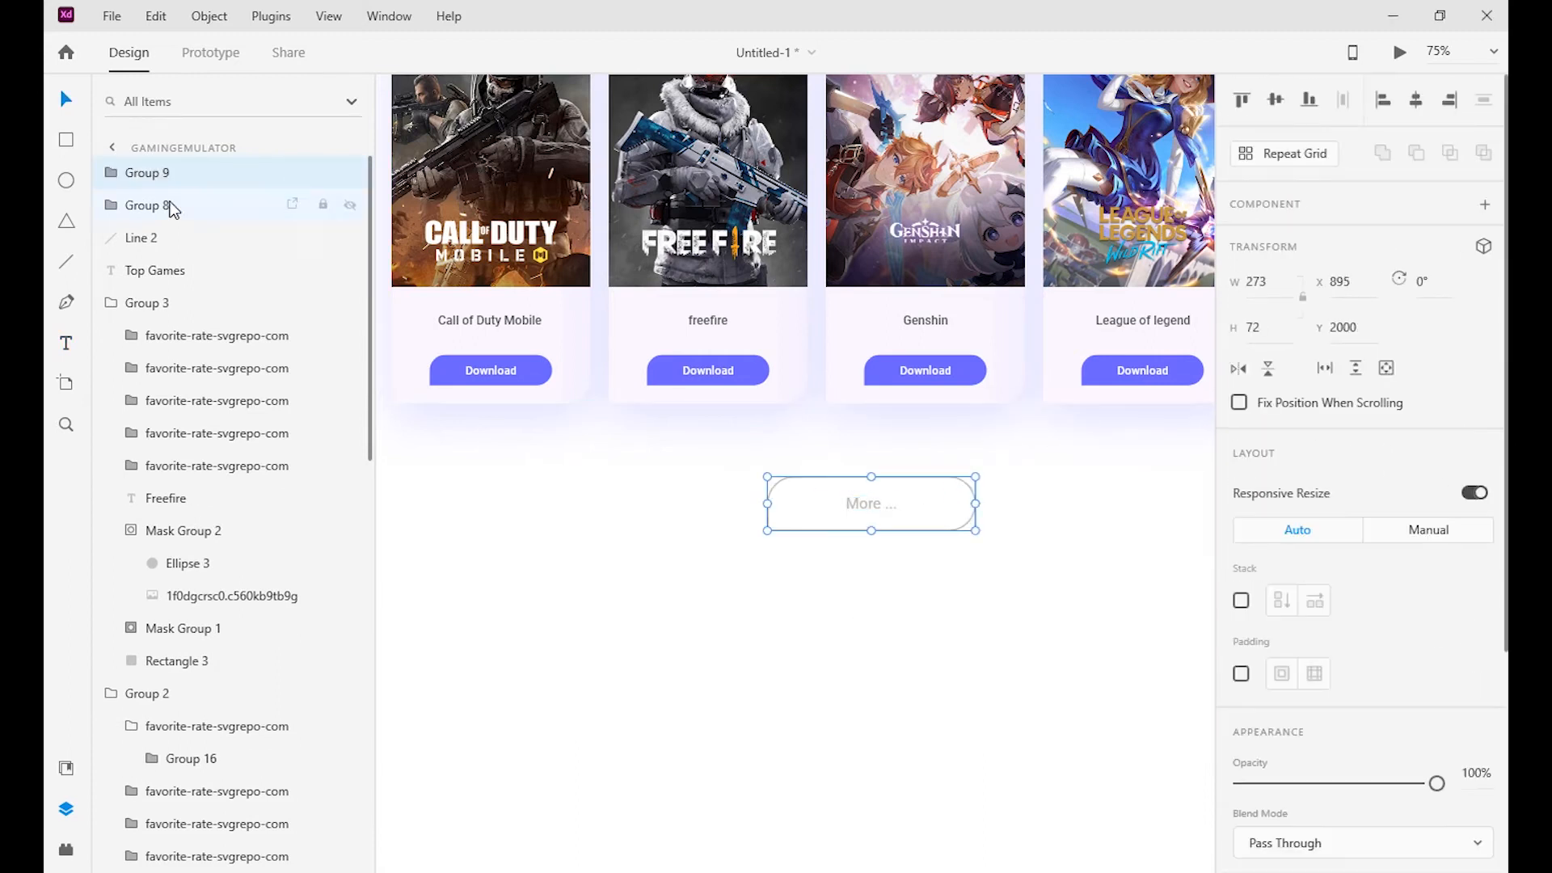
Step: Align the More ... text with its rectangle's vertical middle and centre the button group horizontally on the artboard
key(ctrl+minus)
click(886, 499)
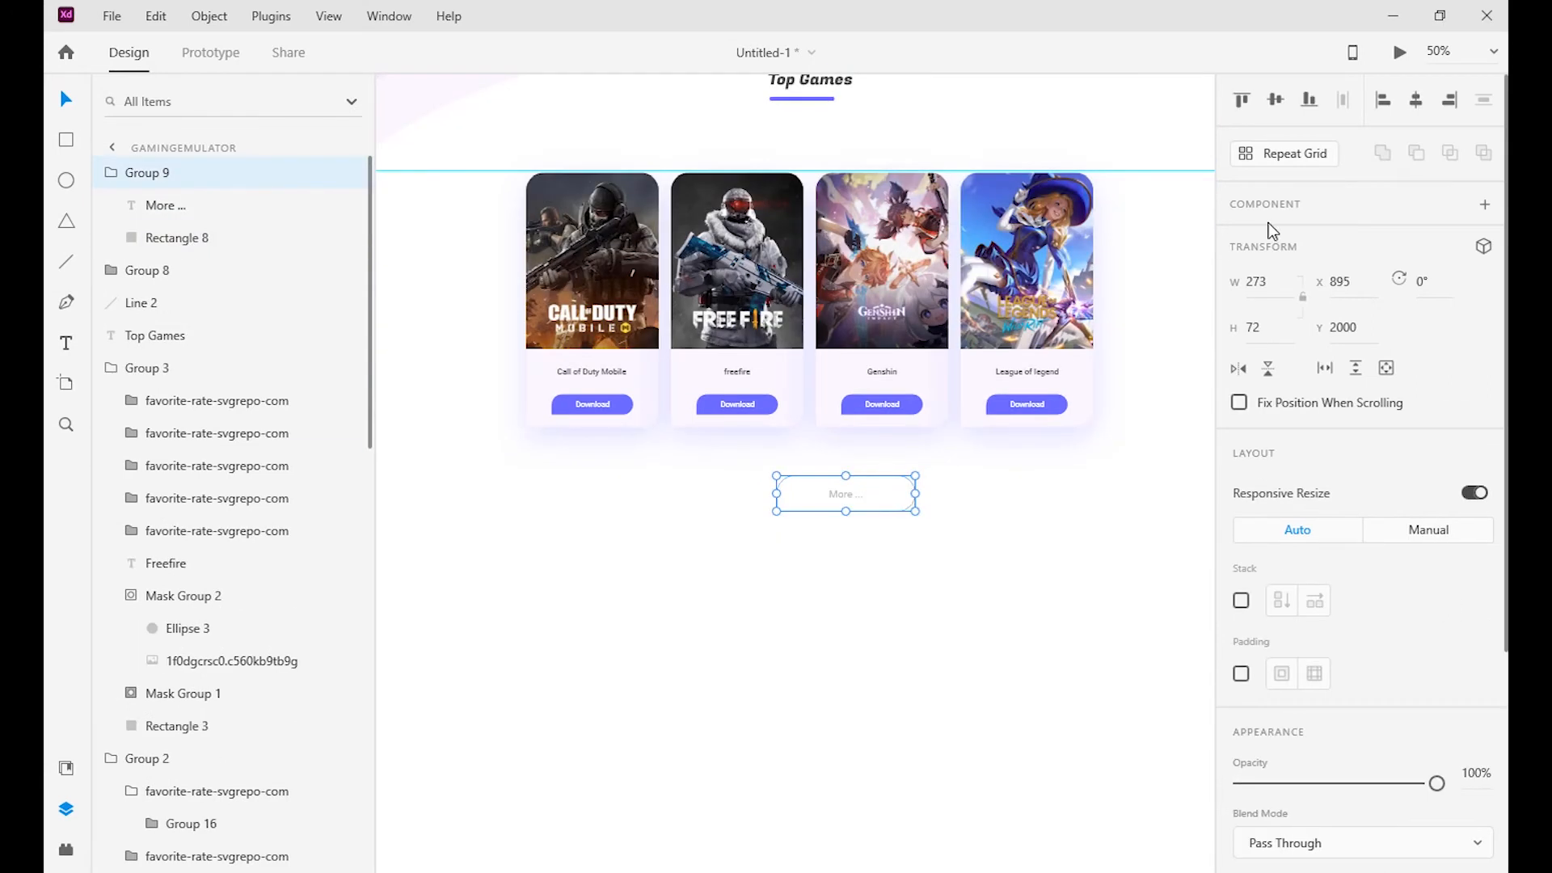
click(267, 205)
shift+click(267, 238)
click(1275, 100)
click(275, 173)
key(ctrl+plus)
click(1415, 99)
key(ctrl+minus)
Step: Move a horizontal guide below the game cards and nudge the More ... button vertically to sit beneath them
key(alt+Tab)
drag(827, 170, 828, 511)
click(809, 488)
click(137, 176)
key(shift+Down)
key(shift+Down)
key(ctrl+plus)
key(ctrl+plus)
key(ctrl+plus)
key(Up)
key(Up)
key(Up)
Step: Place horizontal guides and draw a closed wavy band with the Pen tool across the artboard below the More ... button
key(ctrl+apostrophe)
scroll(823, 190, down, 3)
drag(1022, 78, 1021, 395)
scroll(1022, 395, up, 3)
key(p)
click(1100, 509)
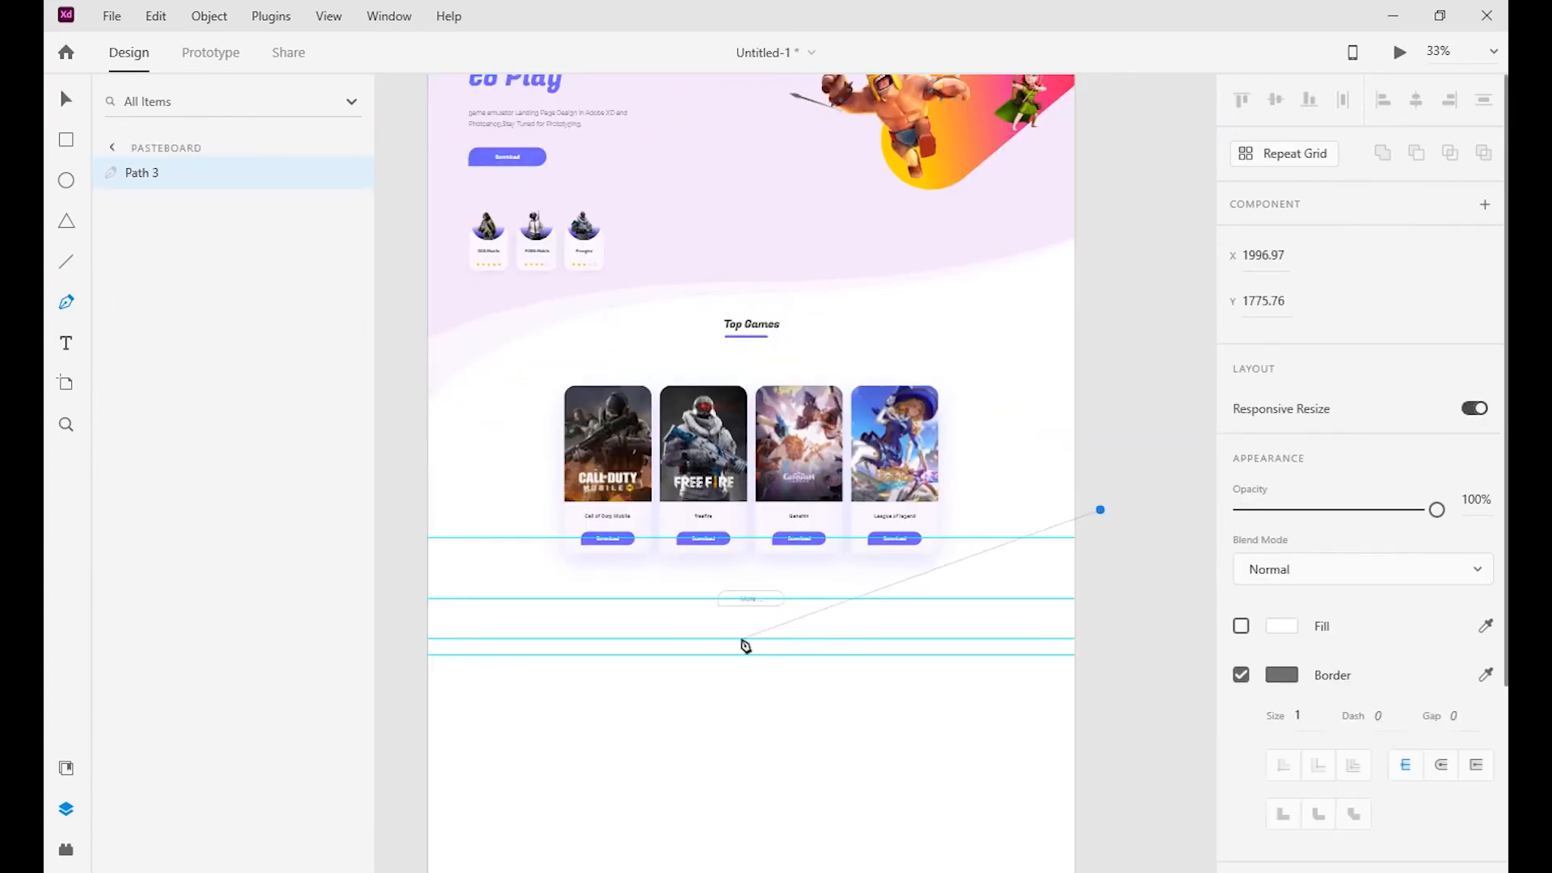
drag(741, 639, 423, 639)
scroll(411, 779, down, 3)
scroll(1156, 629, right, 1)
drag(1042, 578, 1010, 593)
drag(861, 644, 954, 627)
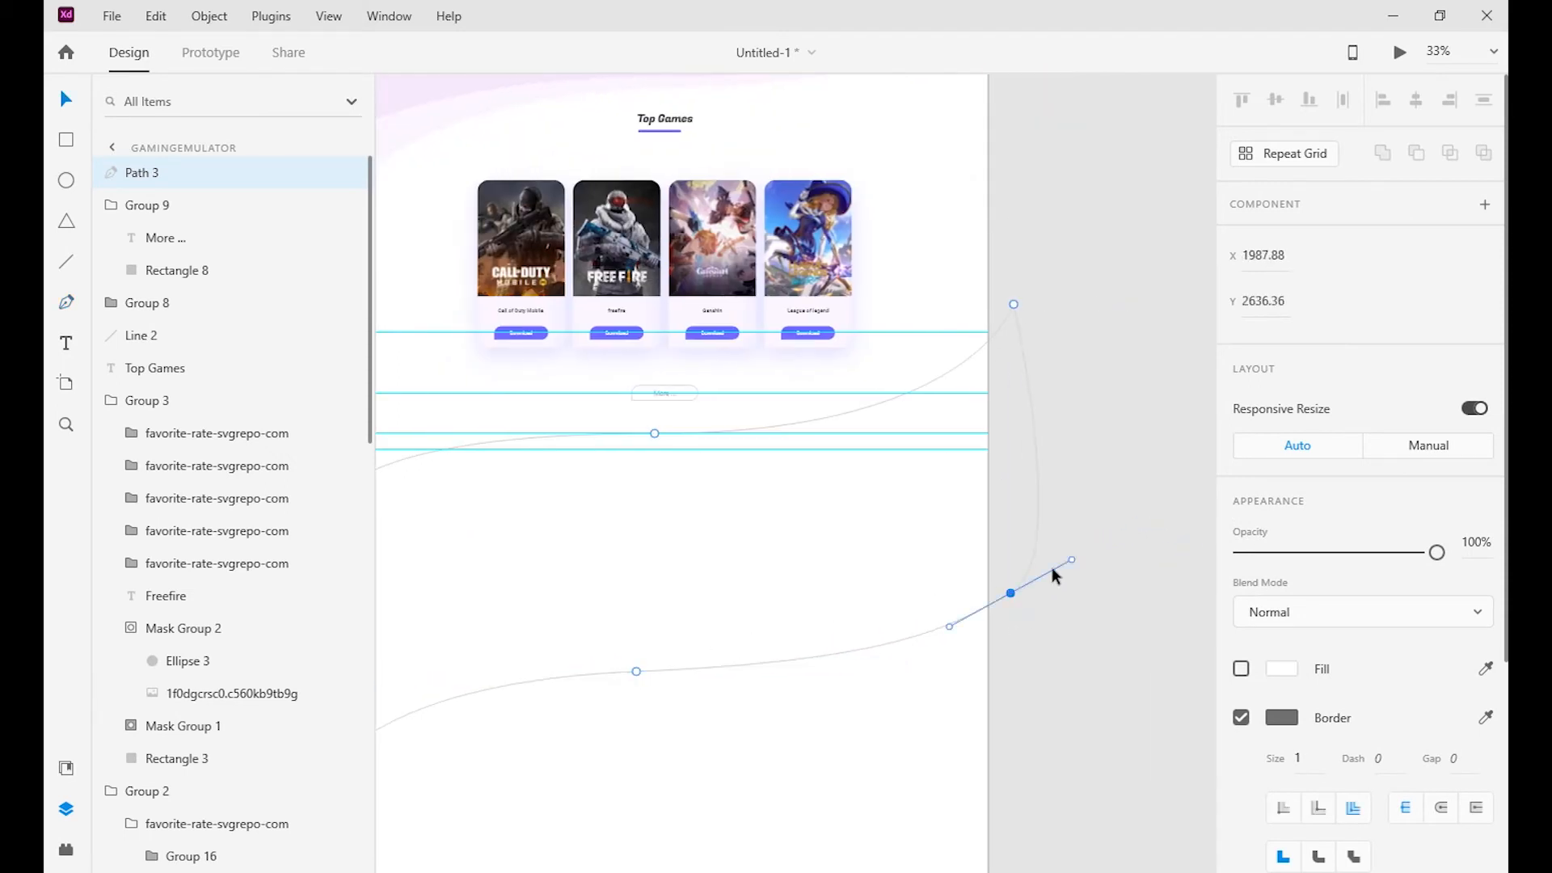
Step: Reshape the wavy band by adjusting the anchor points and handles on its outer sides and upper curve
drag(1071, 559, 1016, 590)
drag(1033, 584, 1102, 537)
scroll(1076, 524, left, 2)
scroll(1076, 524, up, 1)
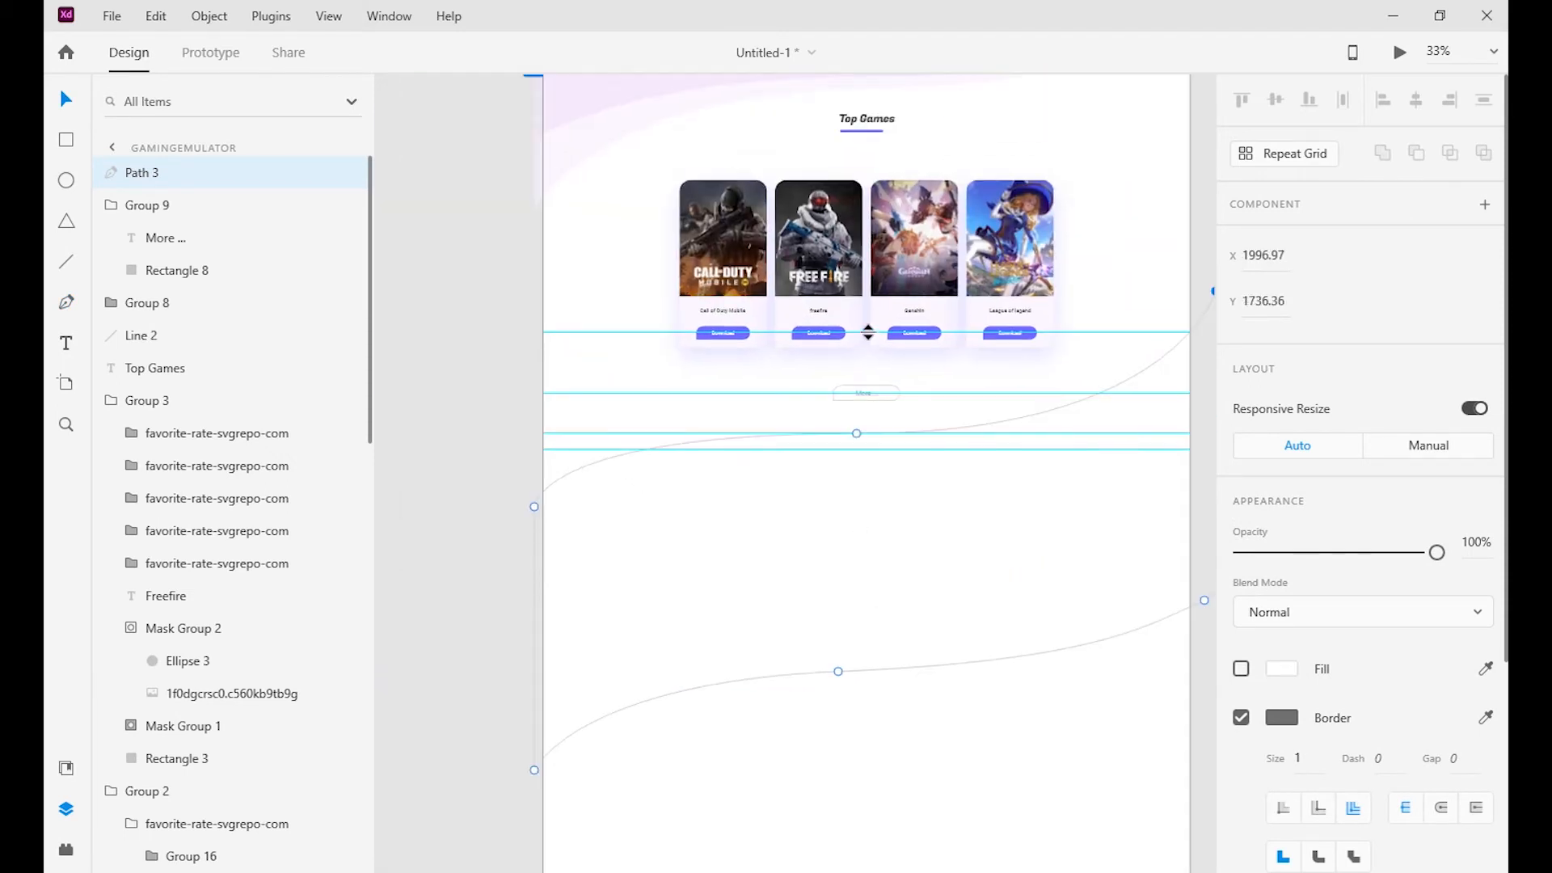
click(525, 516)
drag(521, 518, 503, 537)
click(856, 433)
mouse_move(1174, 432)
mouse_down()
mouse_move(1115, 433)
mouse_move(1155, 423)
mouse_up()
drag(503, 536, 505, 524)
Step: Remove the wavy band's border and fill it with the lightest lavender saved colour
scroll(571, 503, down, 1)
scroll(571, 502, right, 1)
click(776, 642)
click(1241, 718)
click(1241, 669)
click(1293, 667)
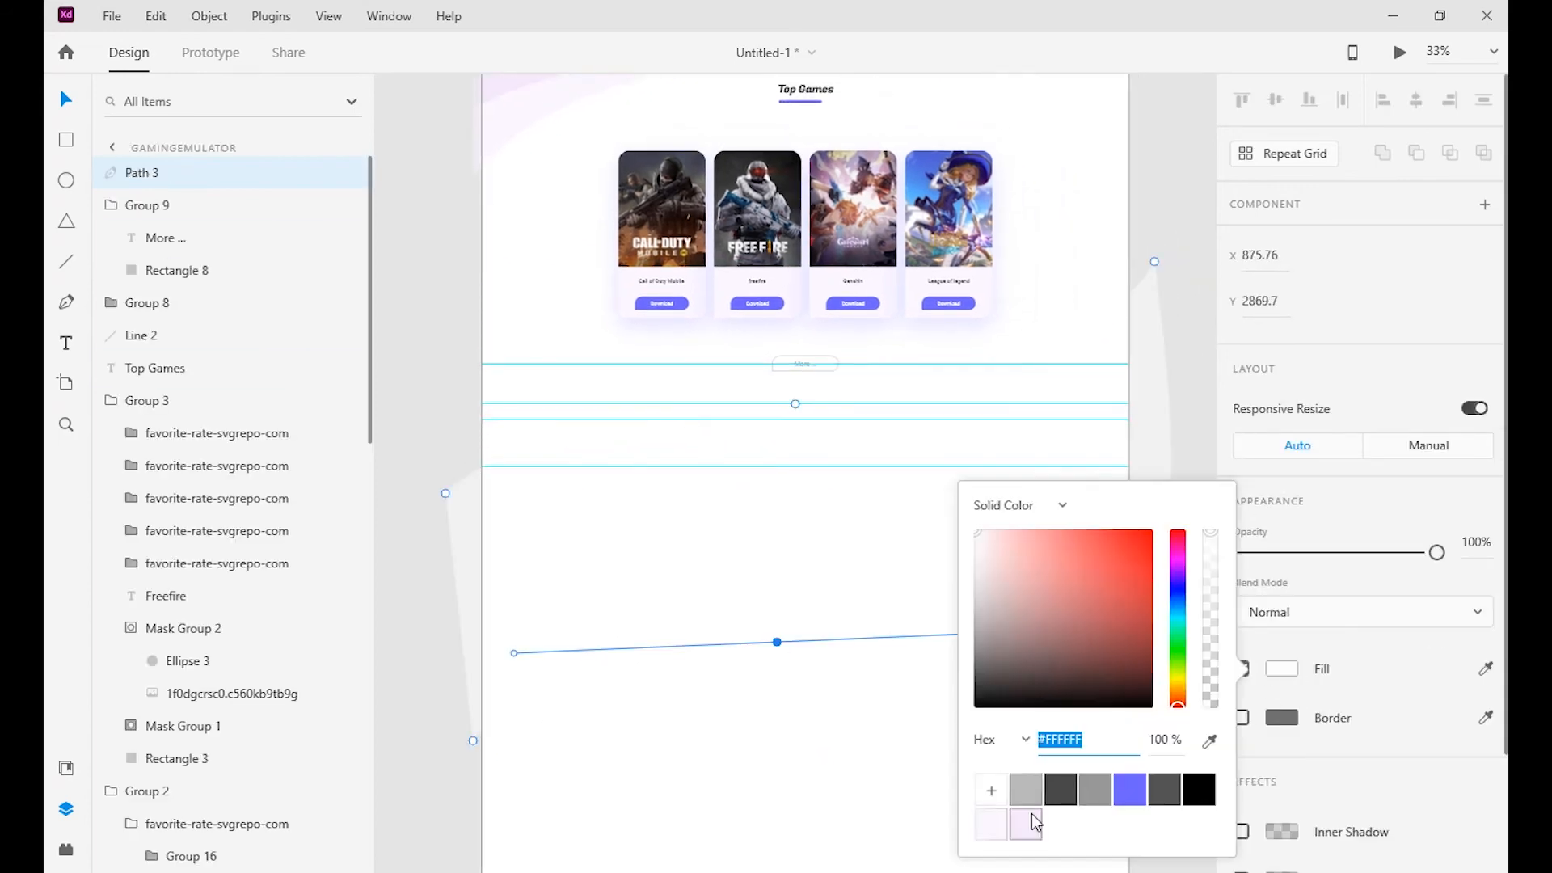
key(Escape)
Step: Draw a second closed wavy shape with the Pen tool over the pale band, starting its upper curve slightly lower
key(p)
click(1166, 327)
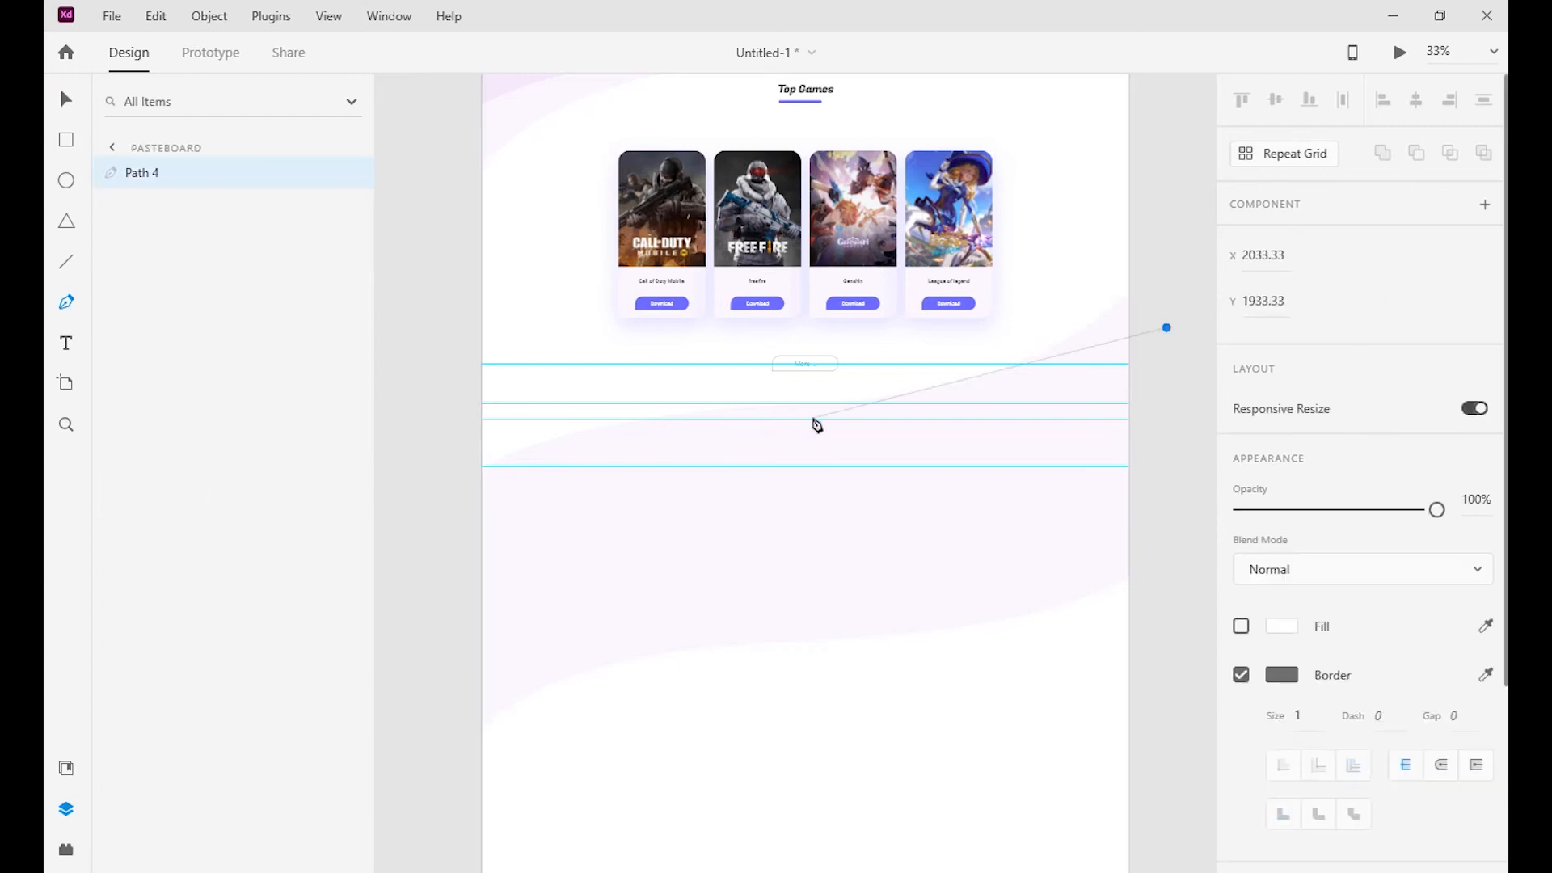
drag(812, 418, 489, 427)
drag(804, 619, 1105, 627)
click(1174, 543)
click(1167, 327)
Step: Remove the second wavy shape's border and fill it with the darker lavender saved colour
key(v)
scroll(1271, 420, down, 3)
click(1241, 430)
click(1282, 529)
Step: Move a guide out of the way and adjust the anchor on the wavy background's lower curve
scroll(899, 536, up, 1)
scroll(600, 527, down, 2)
drag(849, 338, 880, 675)
click(815, 594)
double_click(807, 606)
click(799, 576)
double_click(799, 575)
mouse_move(804, 580)
mouse_down()
mouse_move(811, 672)
mouse_move(805, 577)
mouse_up()
click(963, 599)
Step: Move the remaining horizontal guides down below the wavy shapes
drag(848, 377, 852, 687)
drag(897, 393, 939, 633)
drag(848, 438, 872, 738)
scroll(851, 125, up, 6)
drag(852, 147, 898, 810)
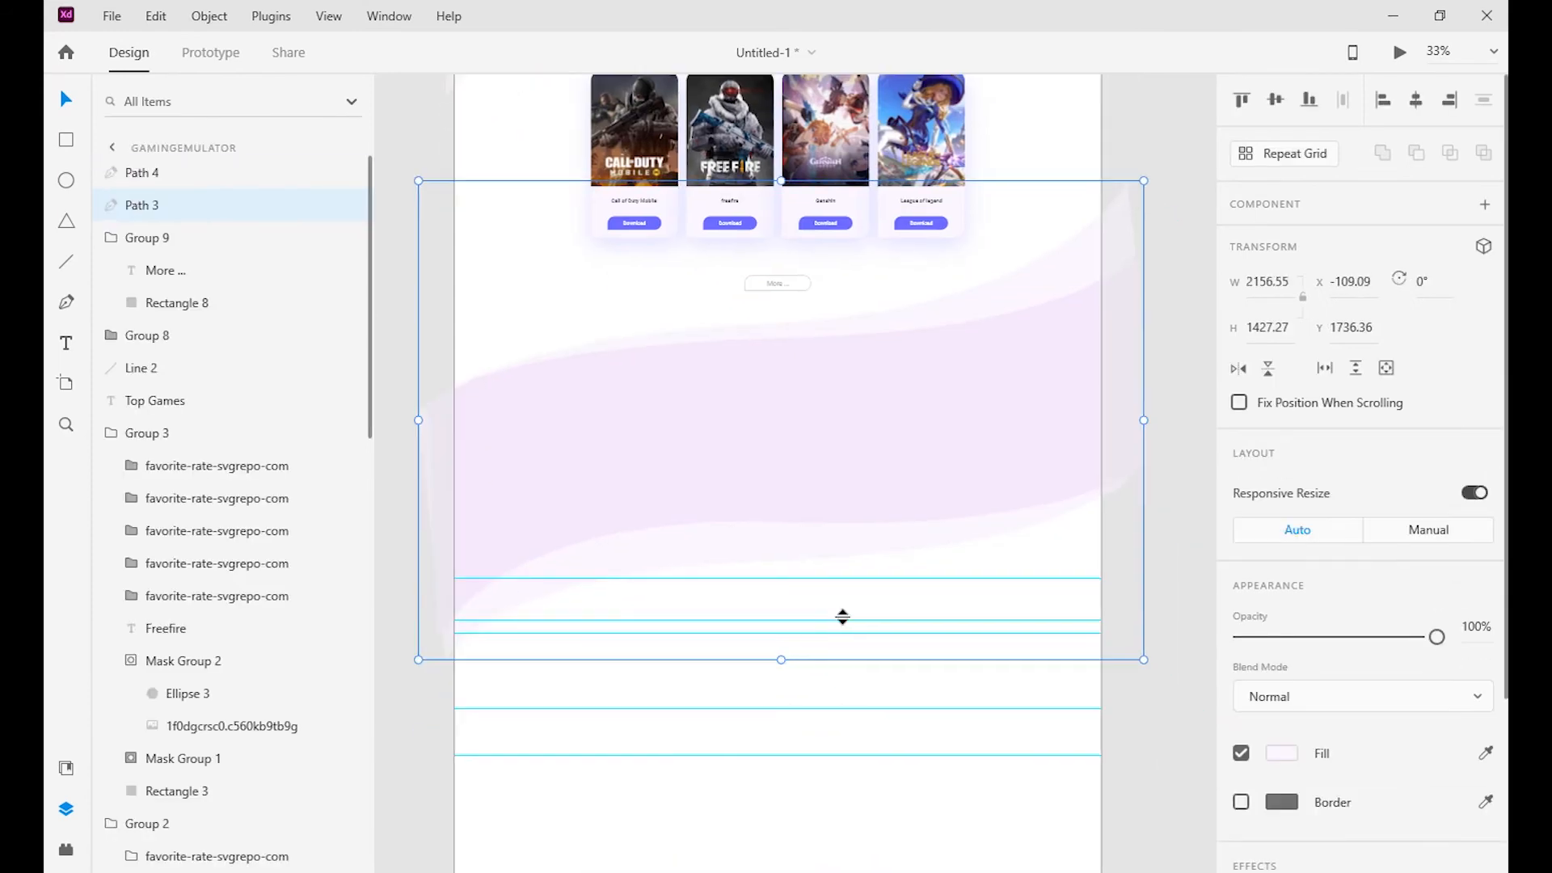
Step: Extend the bottom edges of both wavy shapes downwards by moving their lower and lower-left anchor points
double_click(760, 636)
click(758, 634)
double_click(775, 619)
click(1074, 618)
drag(438, 644, 437, 733)
double_click(435, 767)
drag(429, 788, 429, 805)
key(Escape)
Step: Remove the horizontal guides from the artboard
drag(779, 621, 817, 79)
drag(973, 579, 938, 77)
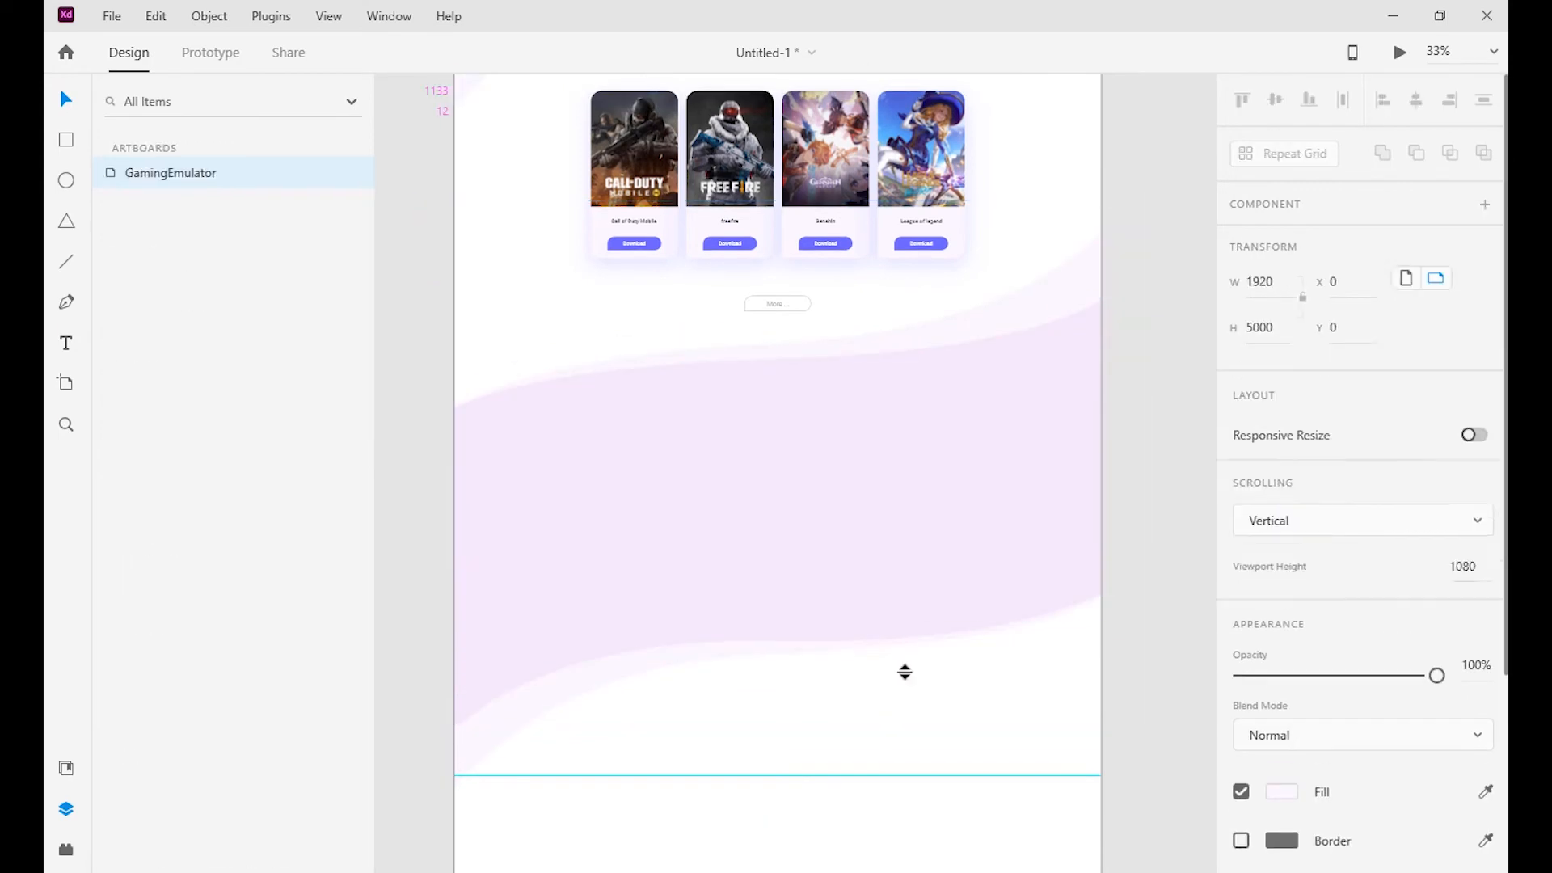
drag(884, 730, 905, 77)
drag(905, 775, 970, 78)
Step: Fine-tune the middle and right part of the wavy background's lower curve
drag(985, 190, 1015, 118)
double_click(798, 577)
click(797, 579)
drag(1060, 569, 1051, 566)
click(1193, 226)
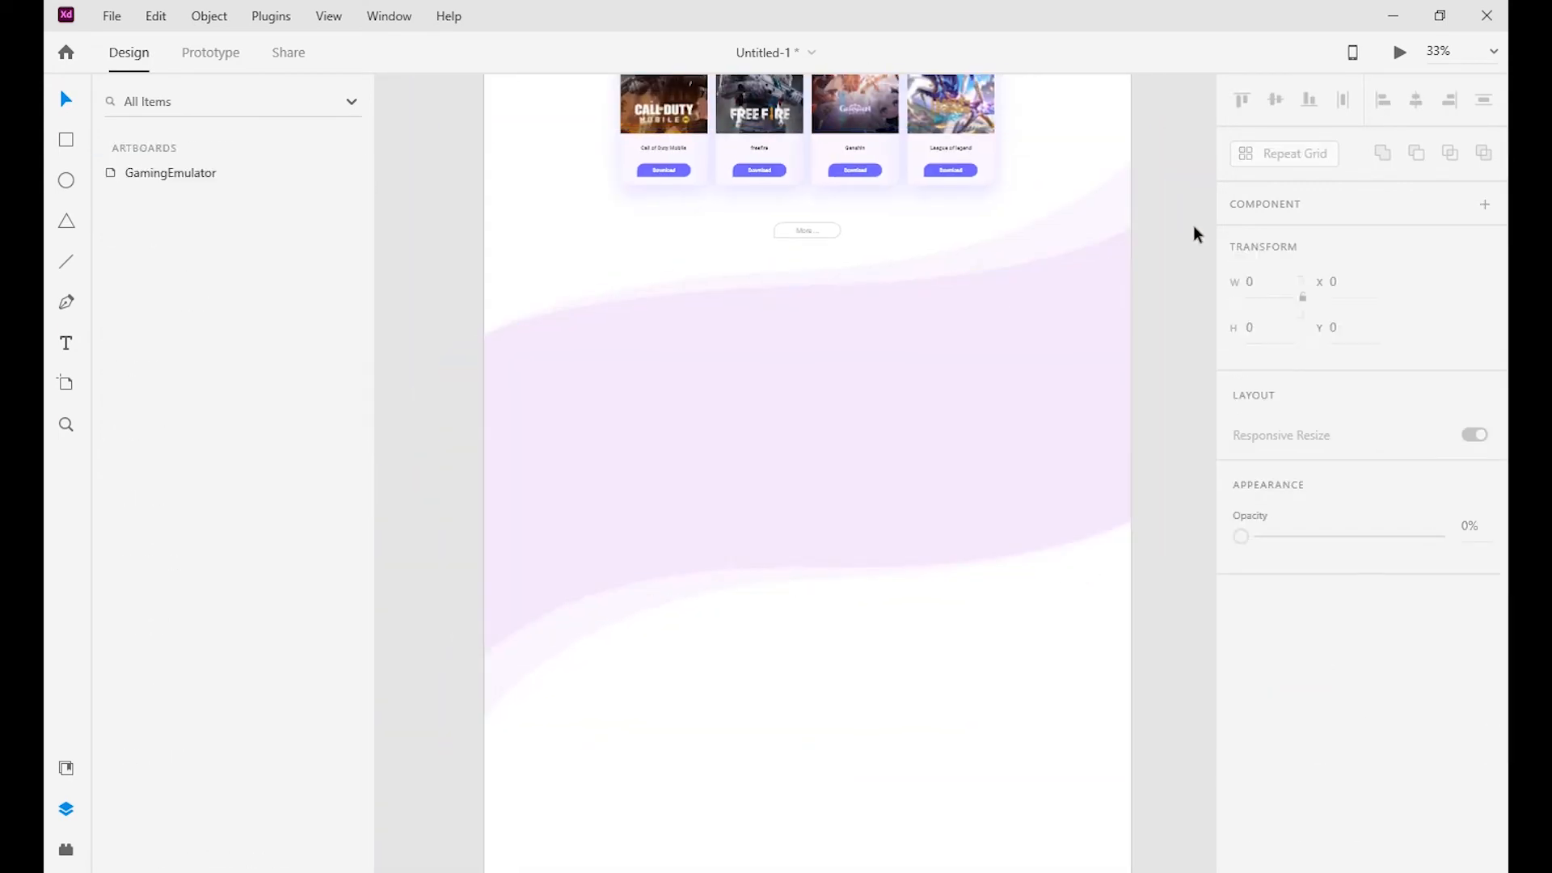
Step: Show the layout grid and draw a rectangle about 544 by 421 at the first column of the wavy section
drag(795, 347, 820, 450)
key(ctrl+s)
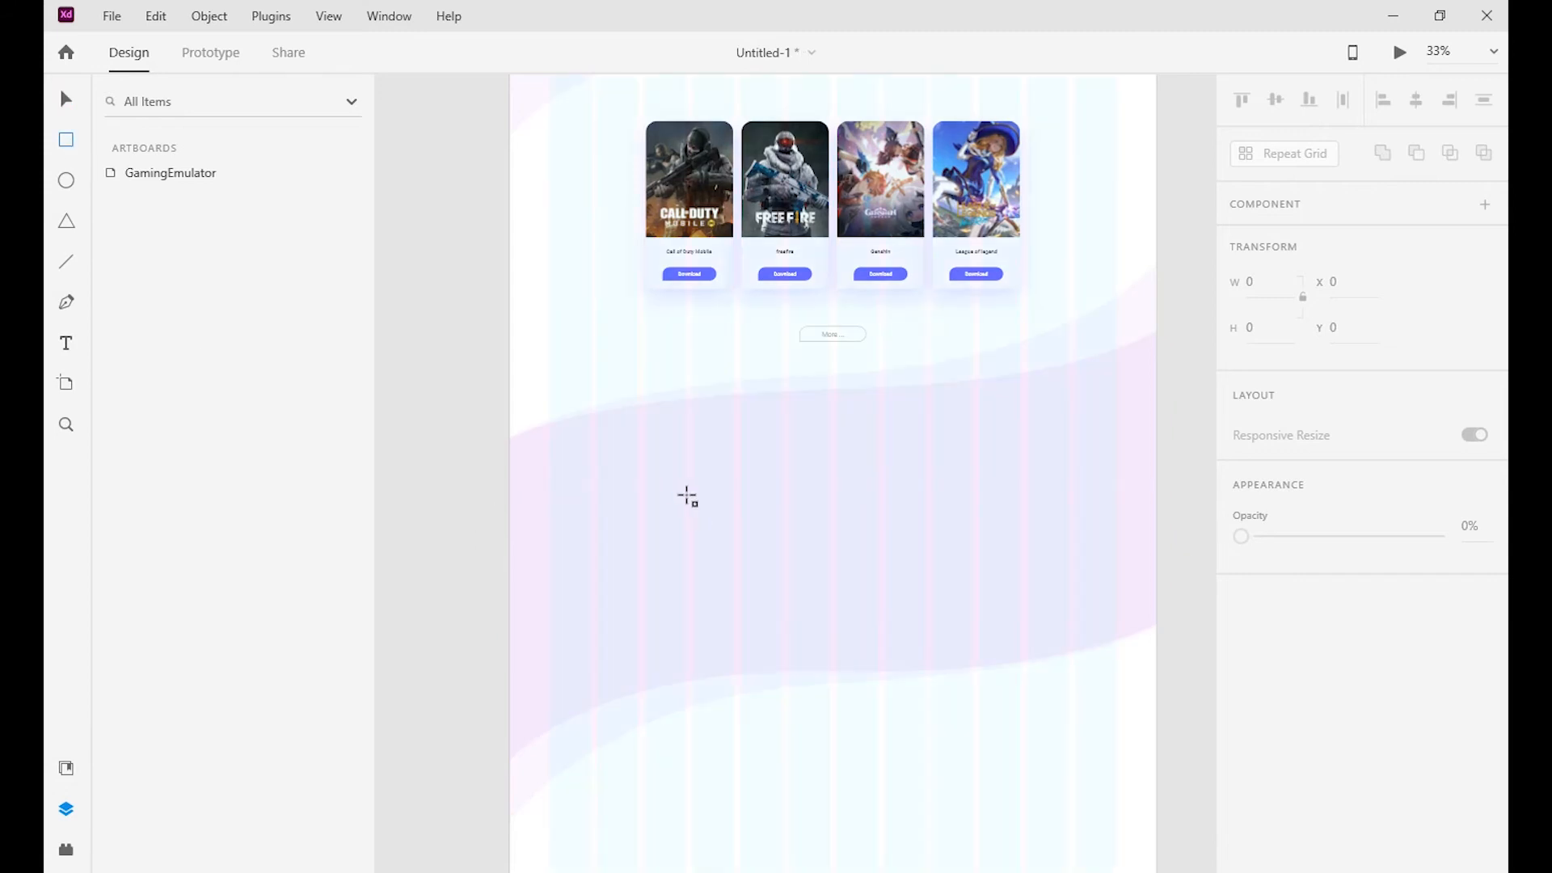
drag(550, 477, 734, 619)
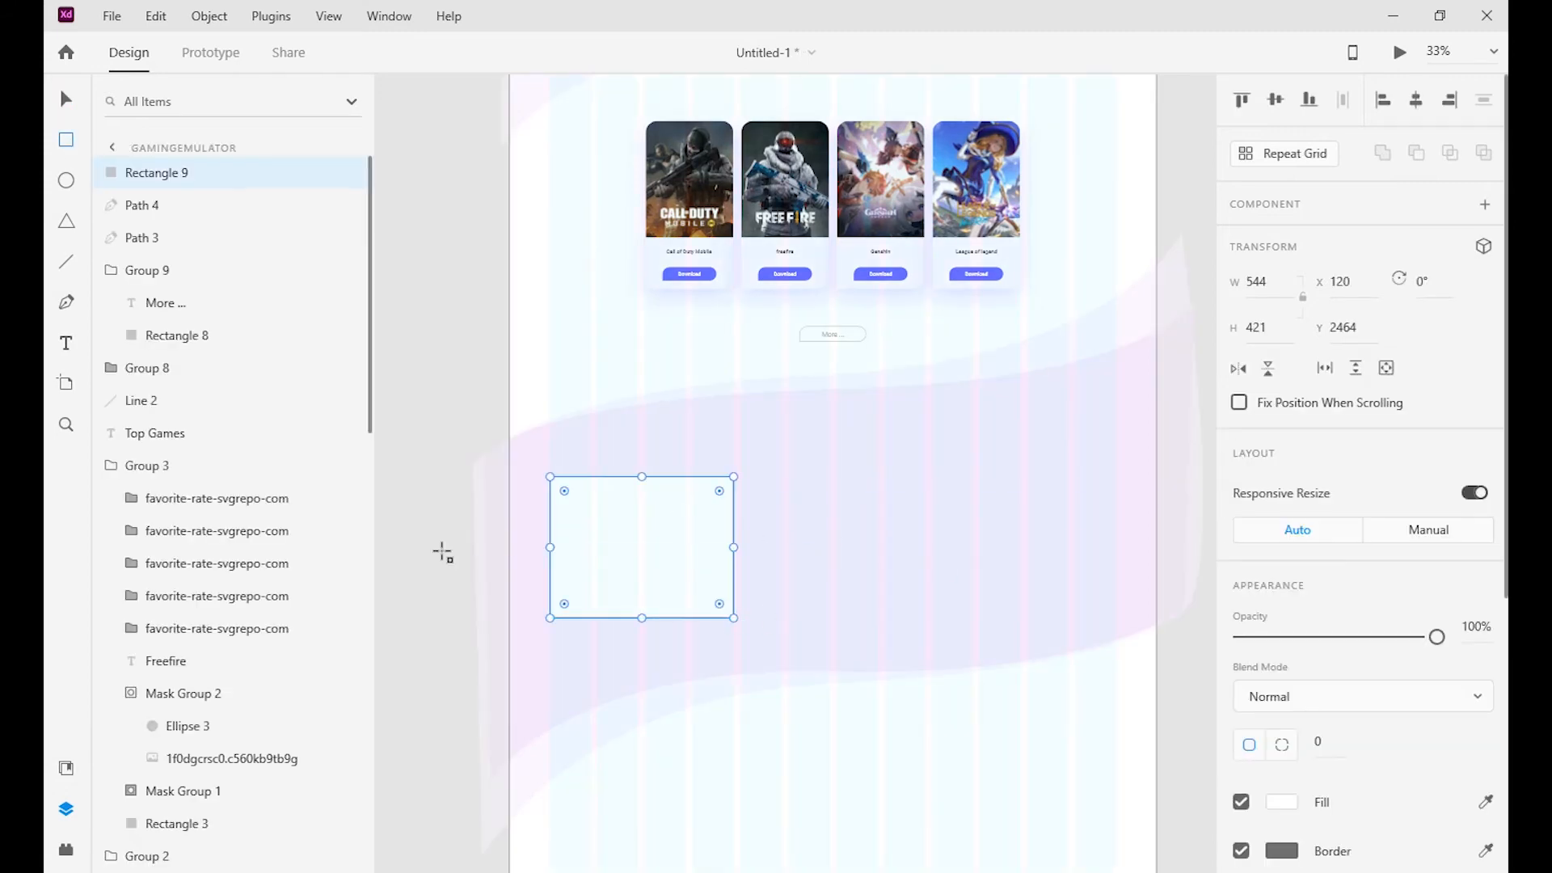
Step: Give the rectangle corner radii of 35, 35, 35 and 0, no border and the lightest lavender fill
key(v)
scroll(1322, 498, down, 3)
click(1323, 499)
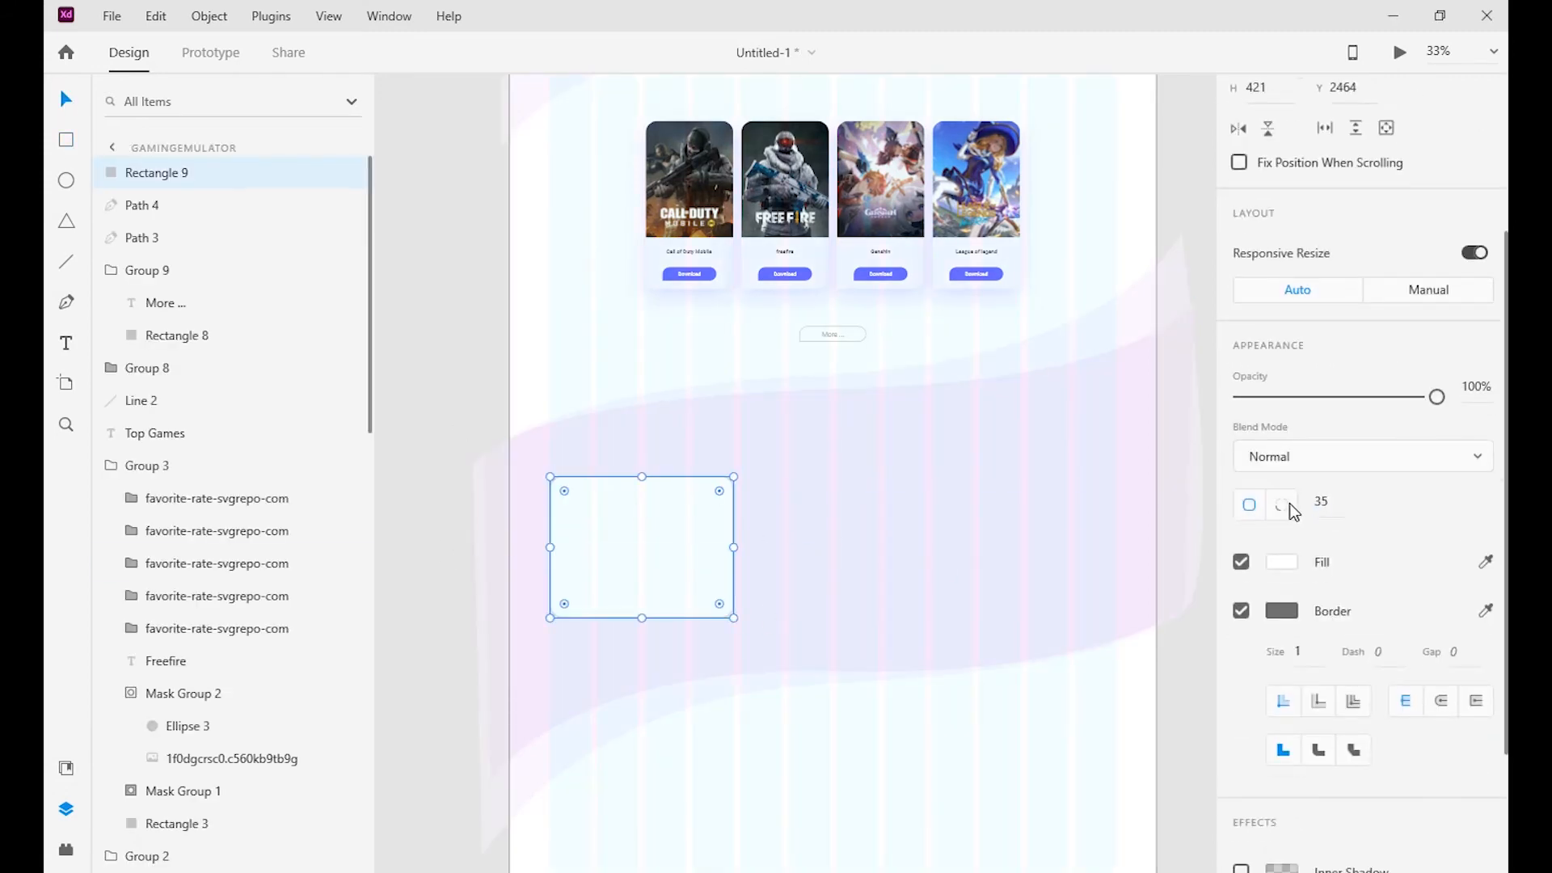
click(1242, 611)
click(1281, 562)
click(1003, 715)
click(1384, 651)
scroll(1384, 651, down, 1)
Step: Add a drop shadow to the card with Y 40 and blur 99
click(1240, 739)
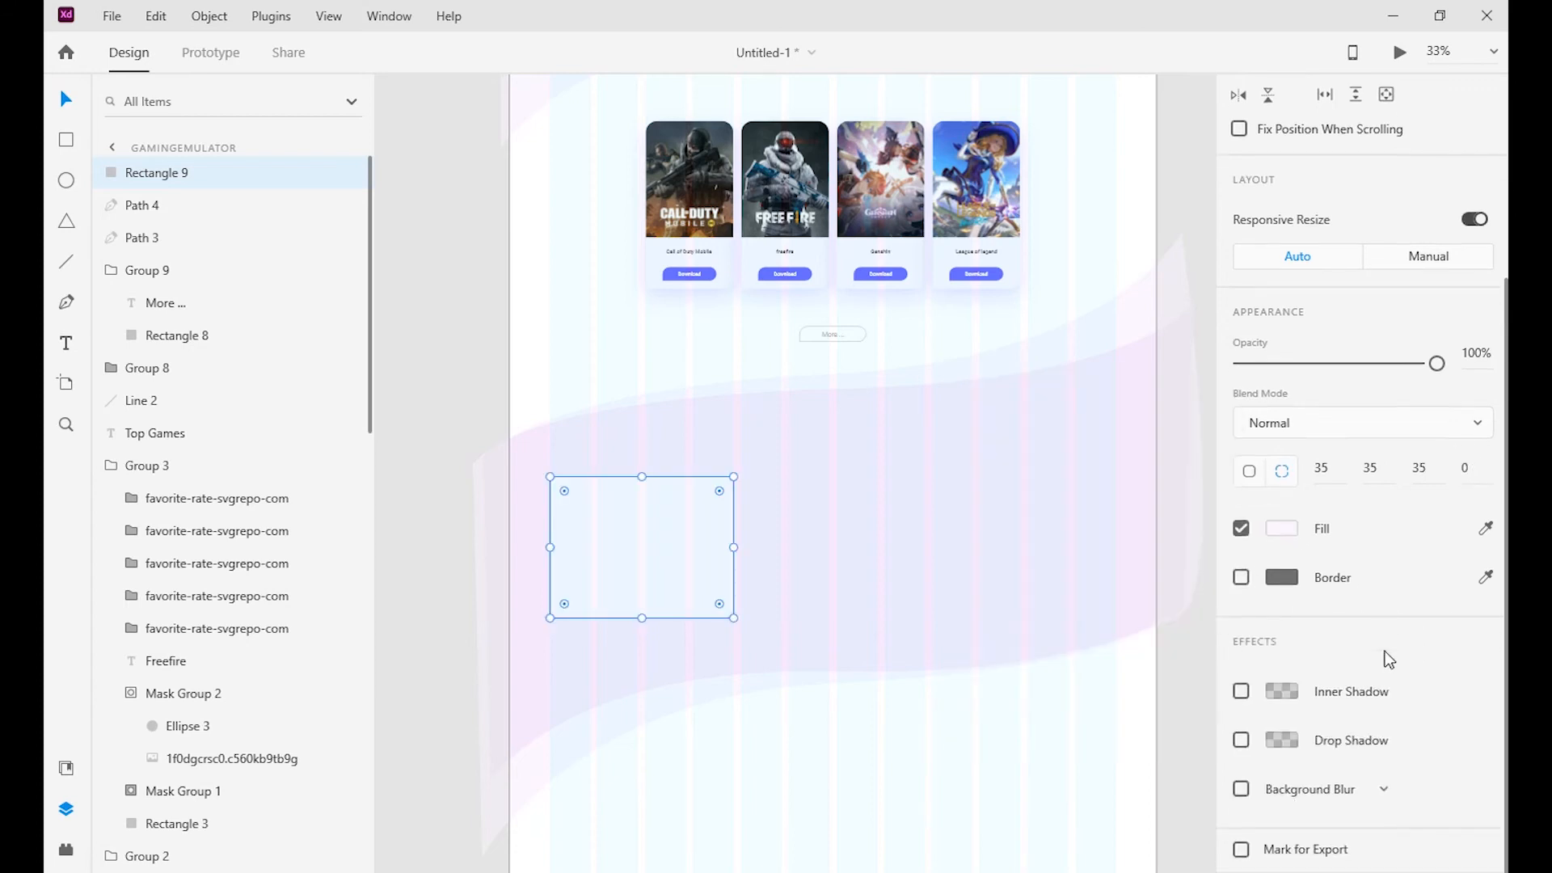
scroll(671, 518, up, 3)
drag(784, 515, 877, 409)
click(1369, 782)
text(40)
click(1459, 780)
text(99)
key(Return)
Step: Set the card's drop shadow colour to purple #BE9ED8 and reduce the colour's opacity
click(1281, 740)
click(991, 841)
click(1022, 573)
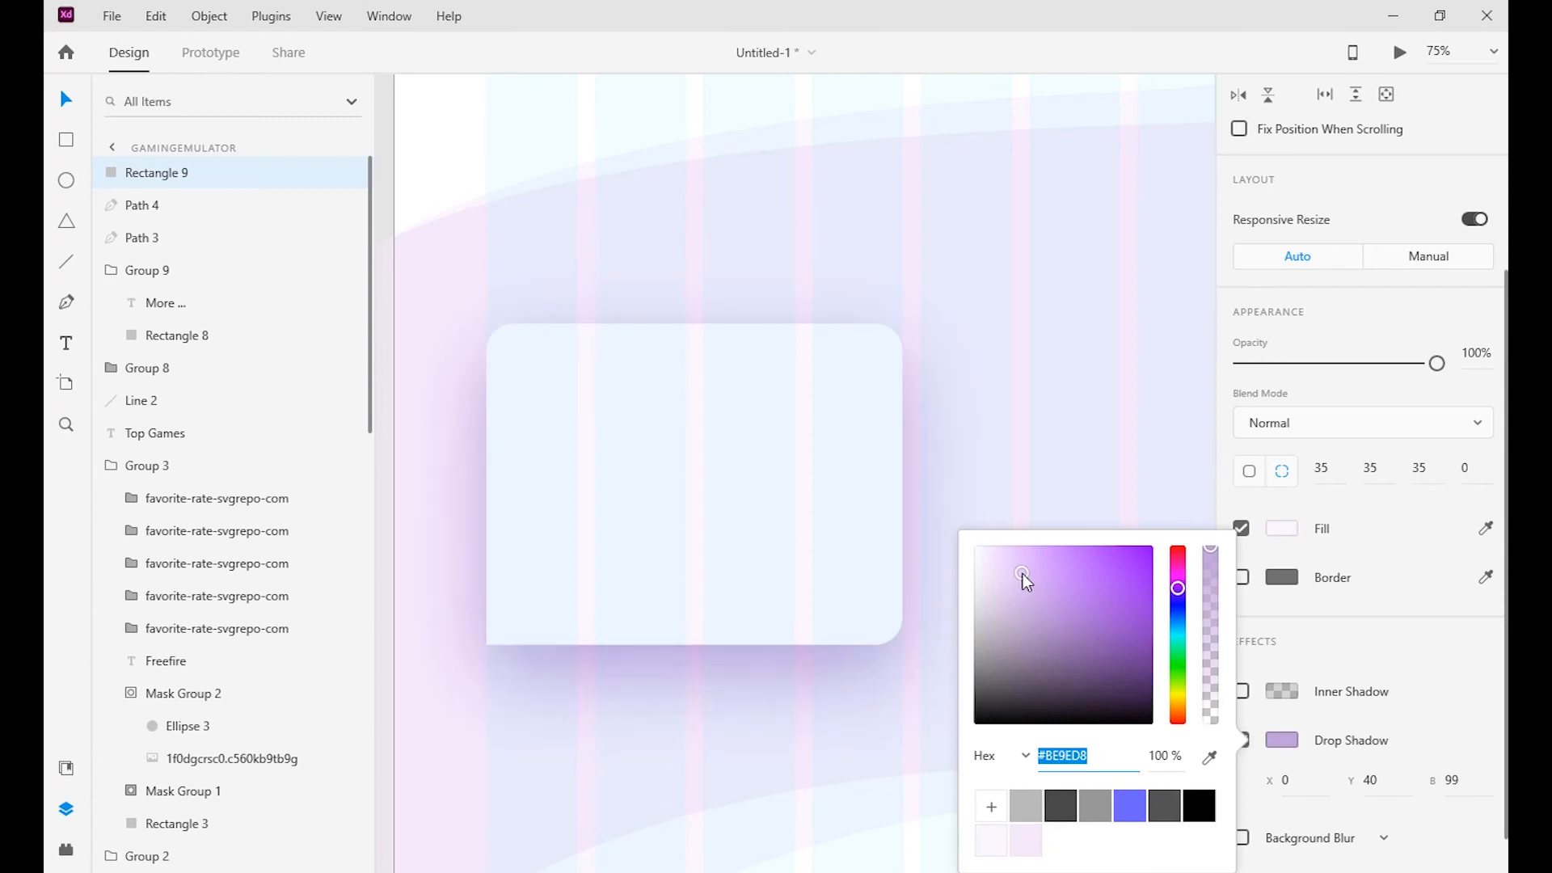
drag(1211, 628, 1226, 658)
click(1245, 661)
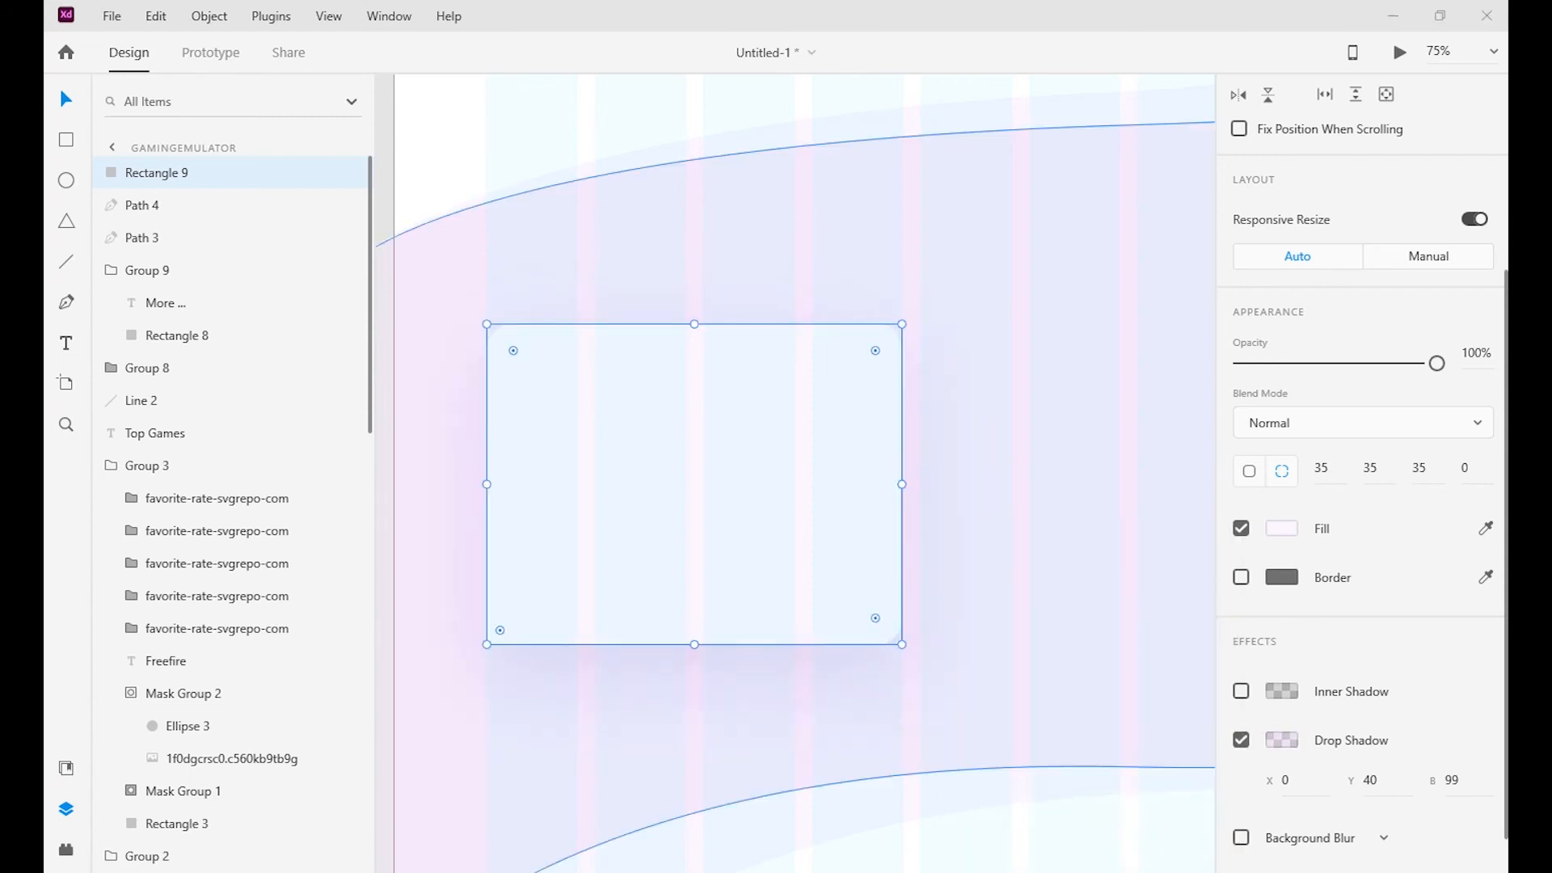
Step: Try the darker lavender saved colour on the card's drop shadow and undo it
click(1281, 740)
click(1021, 841)
key(ctrl+z)
Step: Fill the card with lavender #F4E8FC and reduce its height to 400
click(1281, 529)
click(1022, 682)
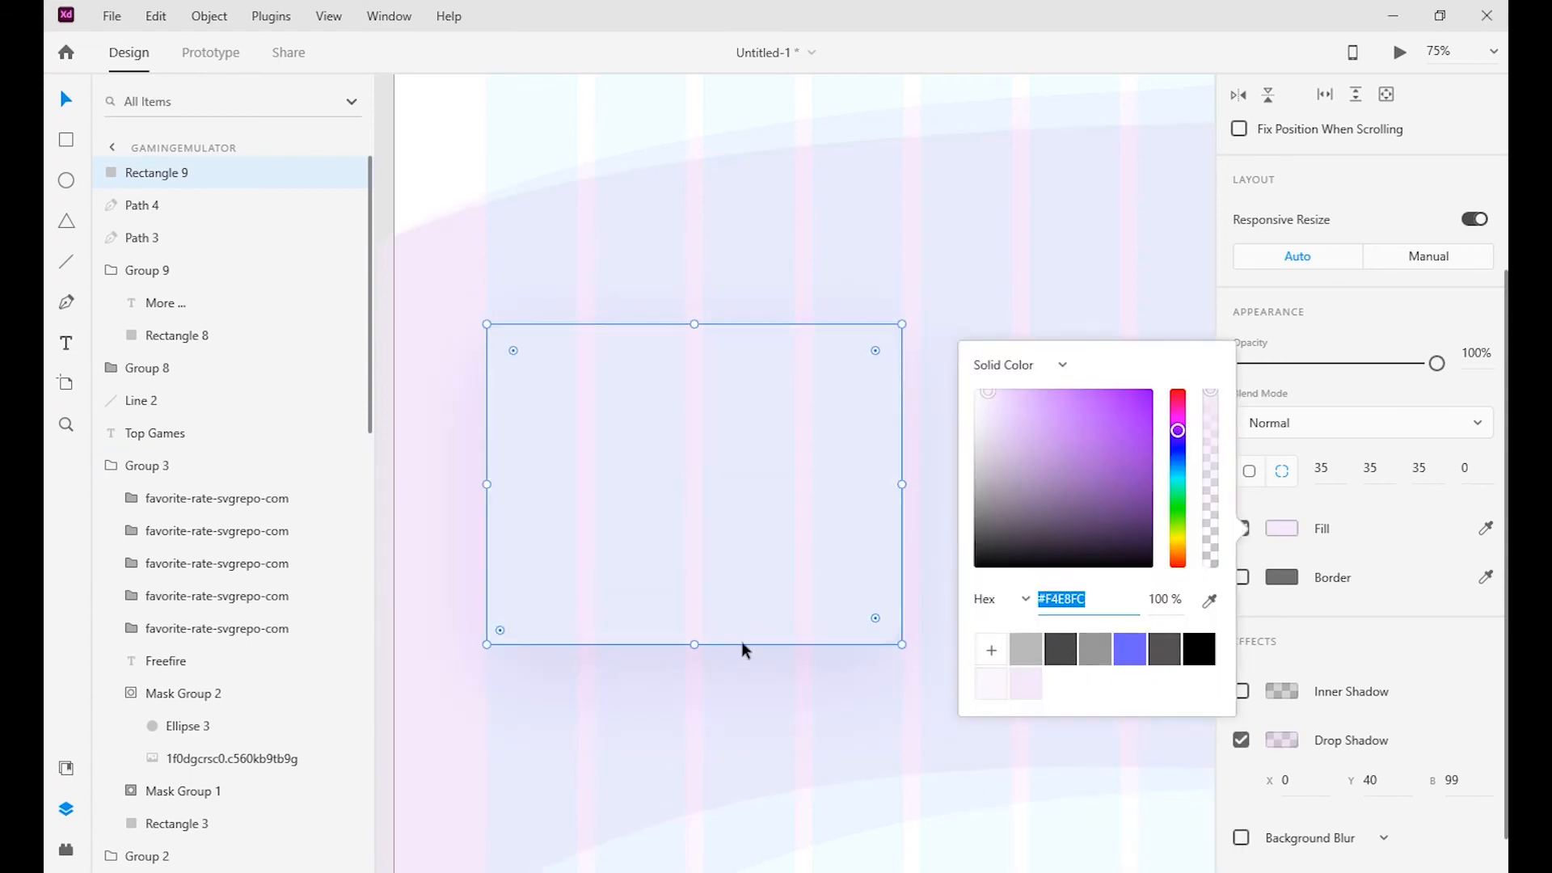
click(740, 641)
scroll(555, 394, up, 3)
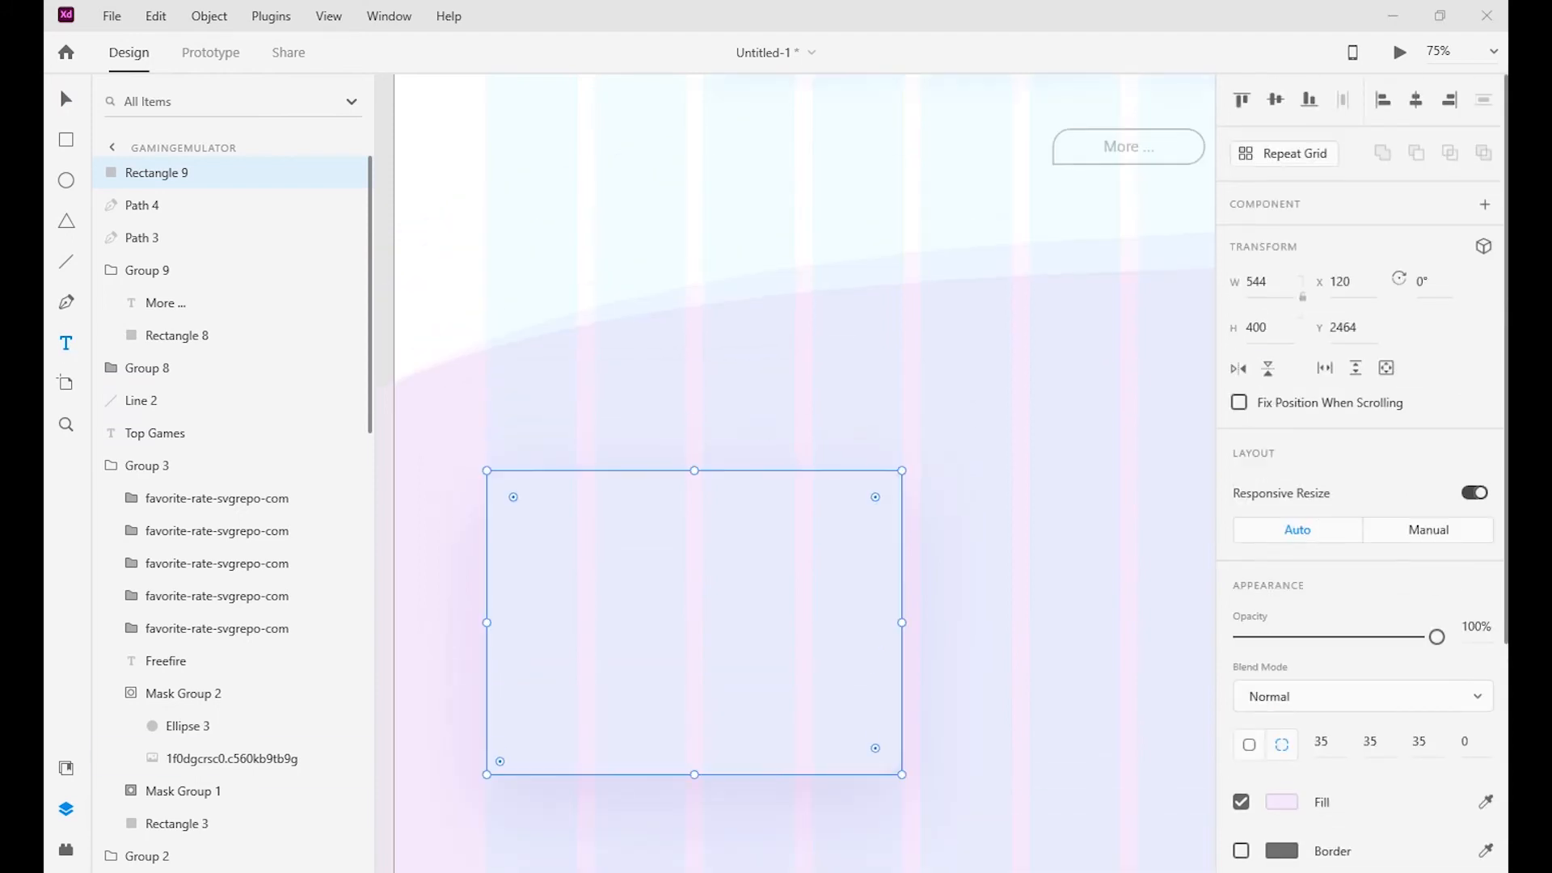
Step: Add the heading Version Error at the card's upper left in Fugaz One, size 26, coloured #484848
click(687, 565)
text(Version Error)
click(1277, 628)
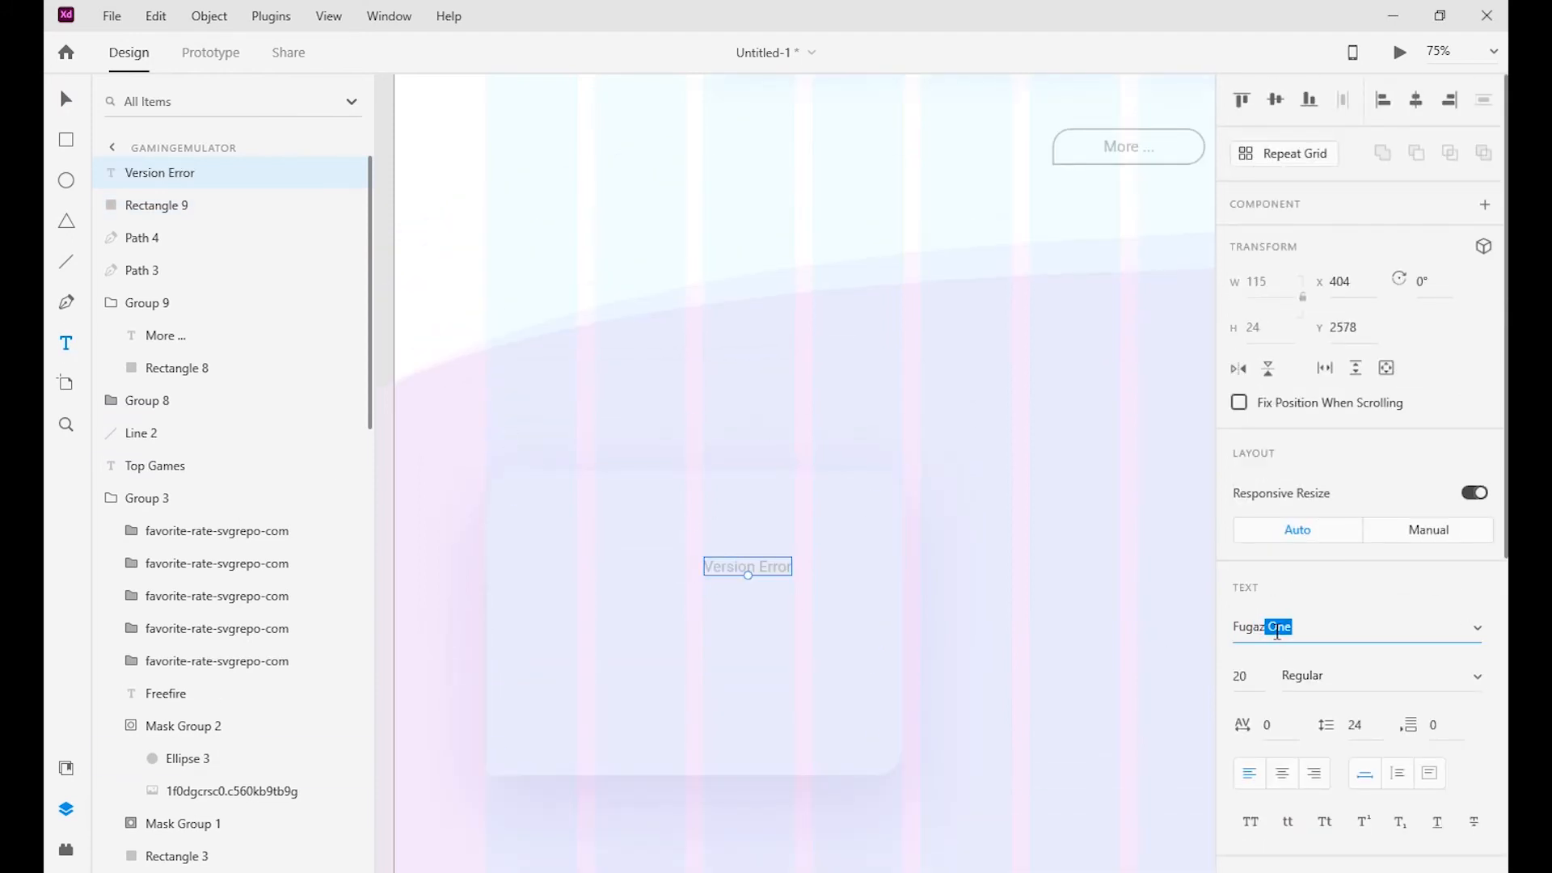
scroll(1319, 727, down, 5)
click(1286, 690)
click(1060, 795)
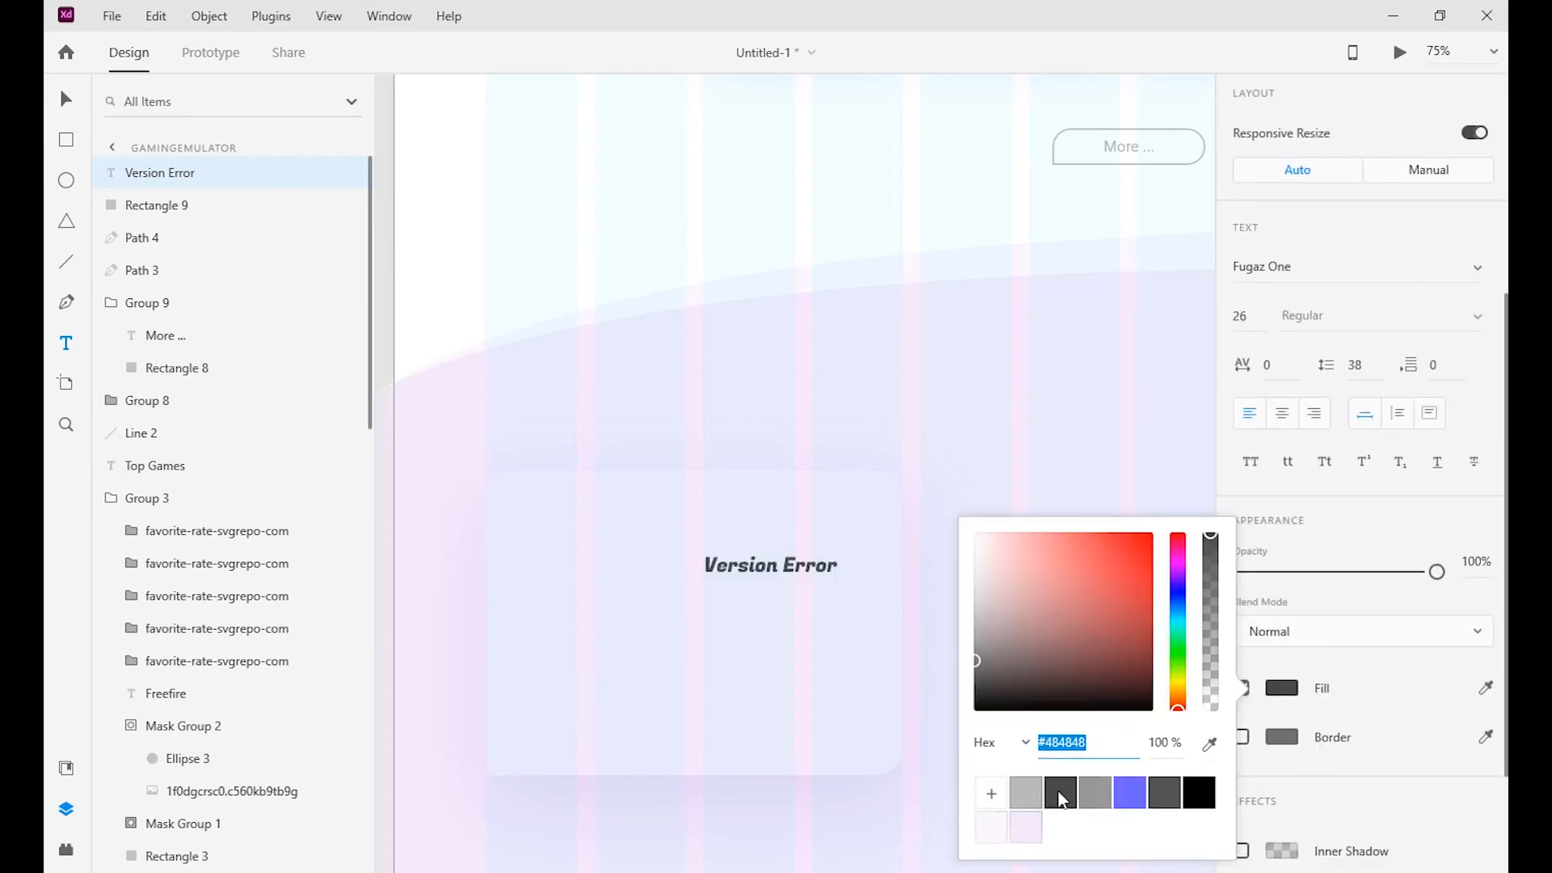
click(67, 100)
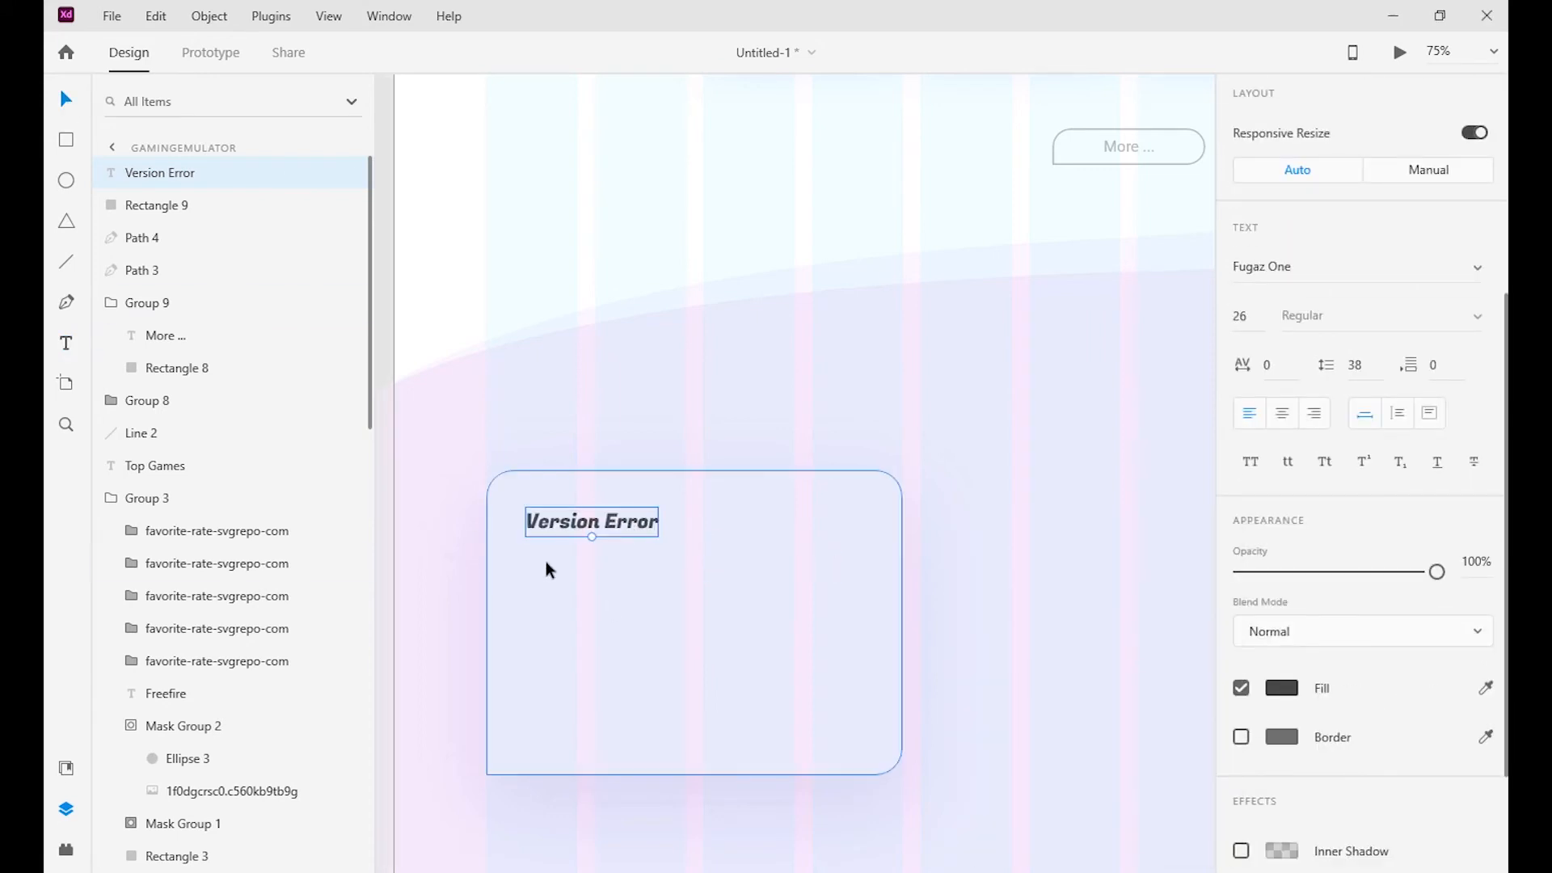
Step: Create an area text box below the heading and paste the paragraph starting "Dear player, thank you for your feedback" into it
click(547, 569)
key(t)
drag(526, 574, 871, 748)
key(ctrl+v)
key(ctrl+a)
Step: Format the card's paragraph in Roboto Light, size 20, with line spacing 32
click(1282, 396)
text(Roboto)
key(Return)
click(1249, 451)
text(20)
key(Return)
click(1356, 501)
text(32)
key(Return)
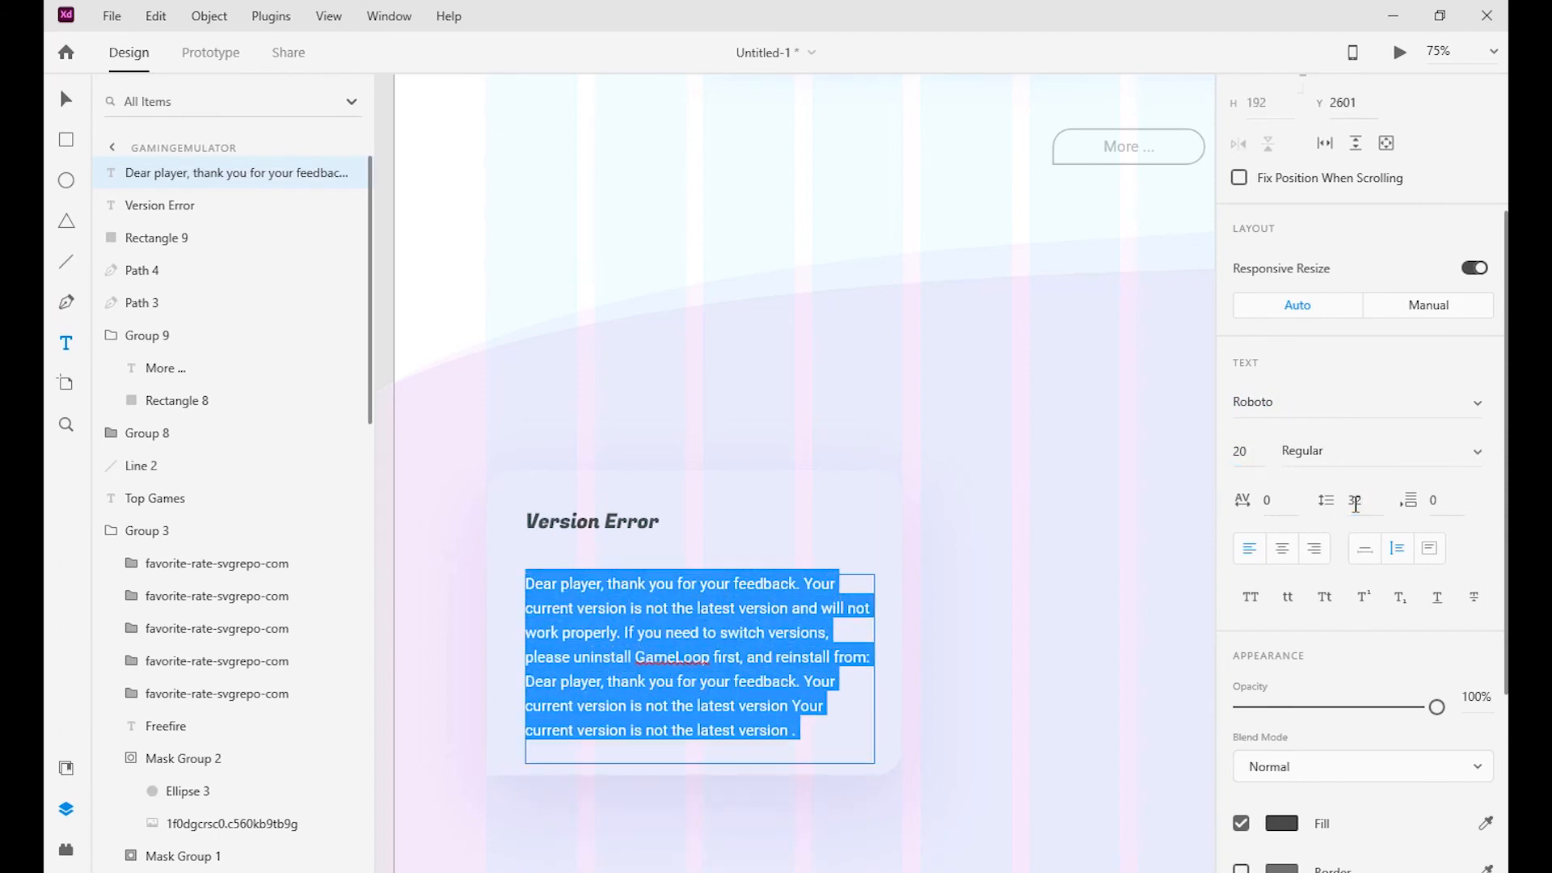
click(1477, 453)
click(1315, 252)
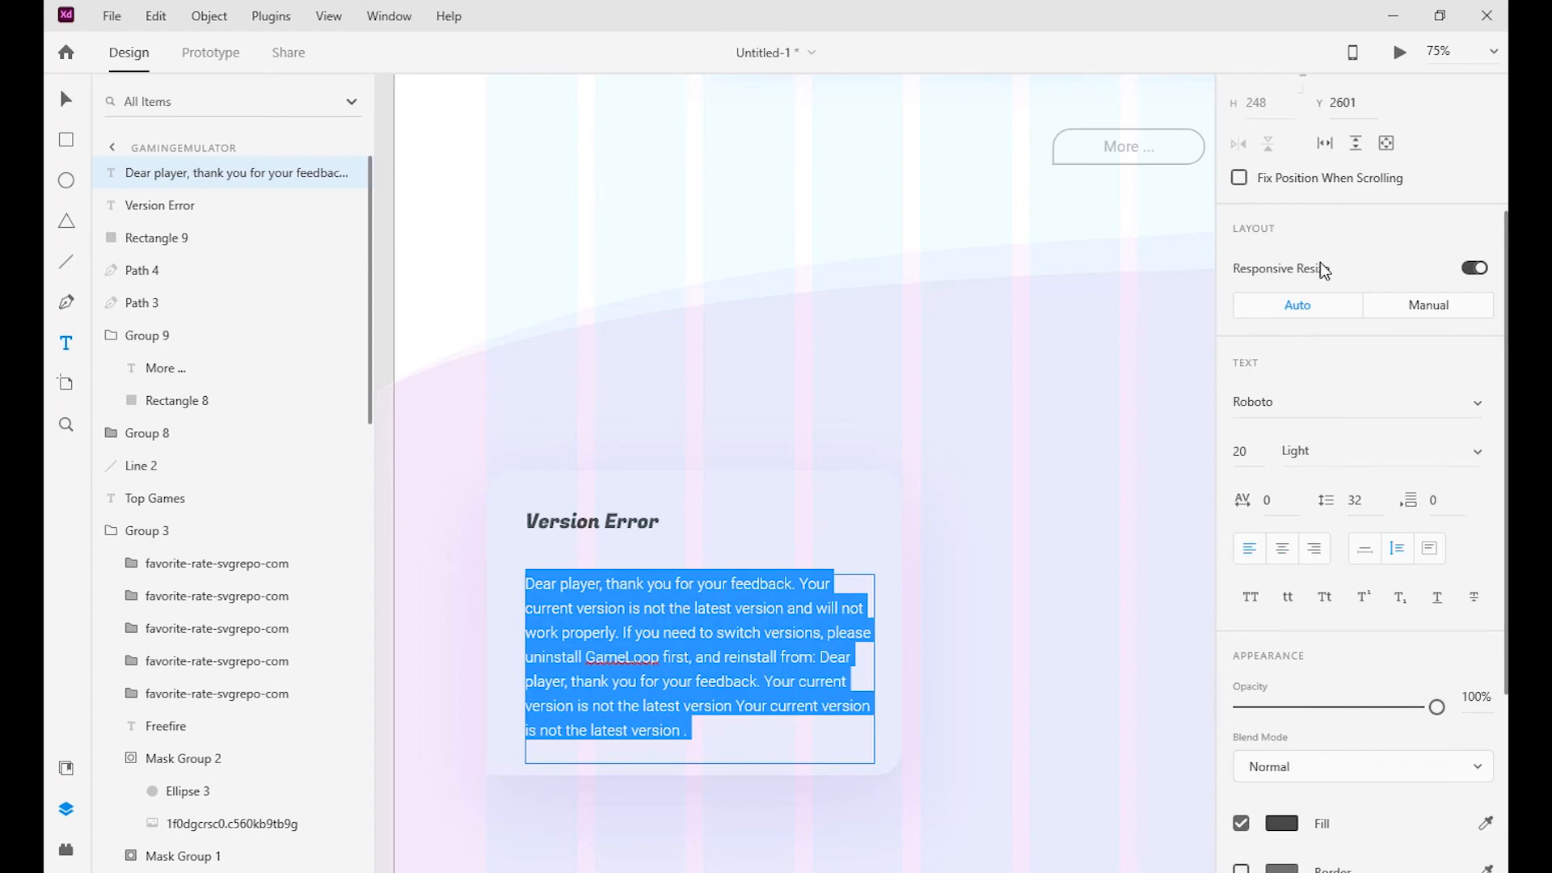
Step: Colour the card's whole paragraph grey #979797
click(1065, 436)
double_click(550, 682)
key(ctrl+a)
click(1290, 822)
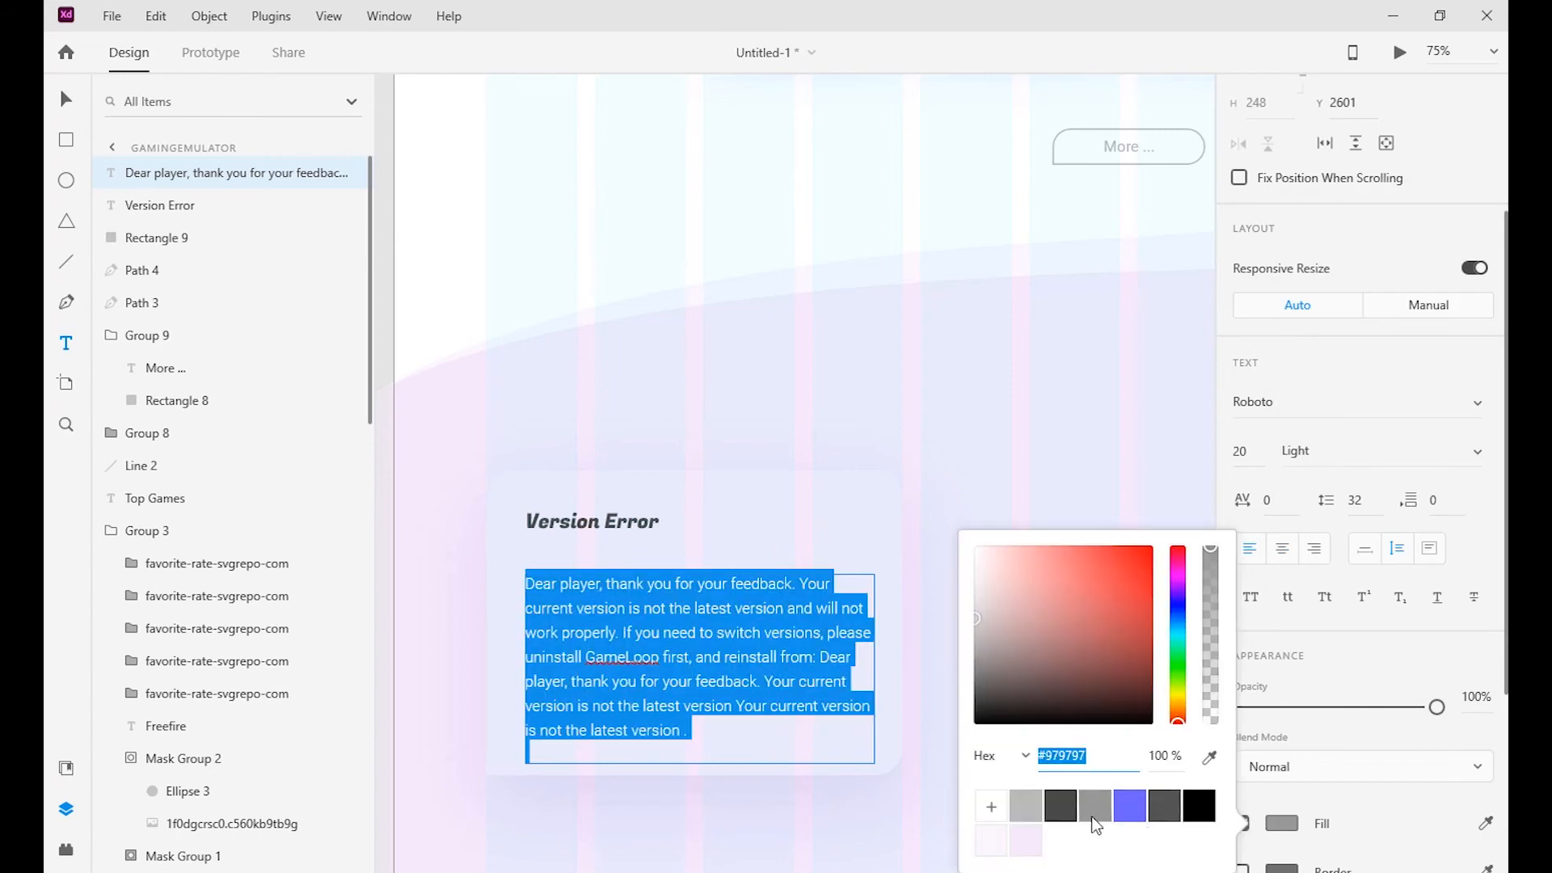
Step: Keep the paragraph in the #979797 grey and move it up closer beneath the Version Error heading, to Y 2574
click(1095, 807)
key(Escape)
key(ctrl+apostrophe)
key(ctrl+plus)
key(Up)
key(Up)
key(Up)
key(Up)
key(Down)
key(Down)
key(Down)
key(Down)
key(Down)
key(Down)
key(ctrl+apostrophe)
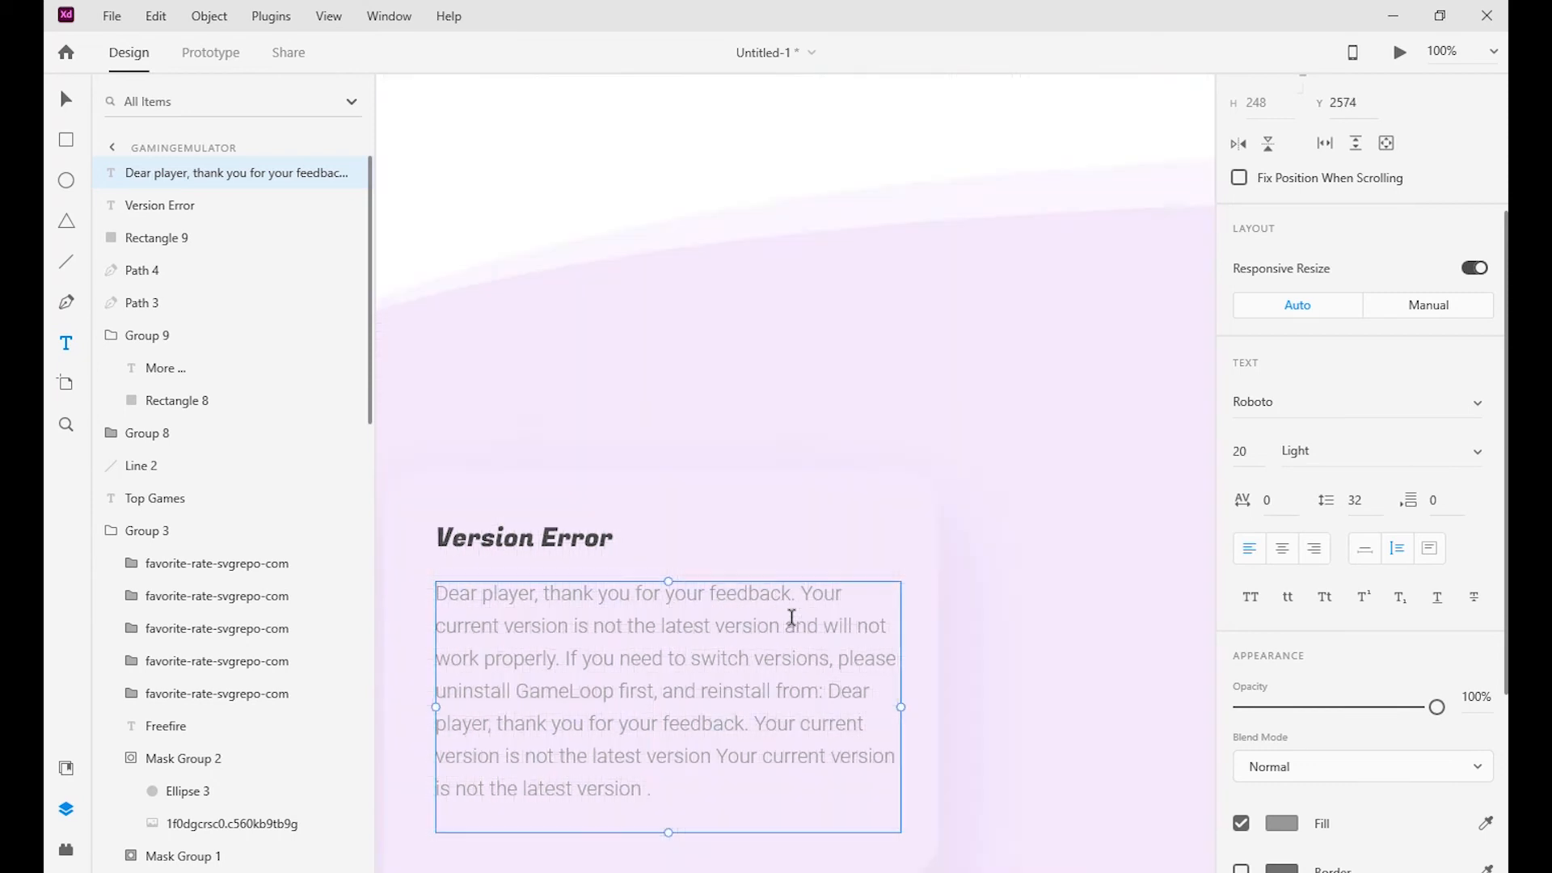
Step: Align the left edges of the Version Error heading and its paragraph
click(779, 565)
click(463, 550)
shift+click(478, 596)
click(1382, 101)
Step: Group the Version Error heading, its paragraph and the card's background rectangle
key(ctrl+minus)
key(ctrl+minus)
scroll(1049, 362, down, 1)
drag(1049, 362, 900, 420)
click(900, 421)
click(174, 239)
shift+click(186, 175)
key(ctrl+g)
Step: Fine-tune the Version Error heading's position inside the grouped card, lining it up with the paragraph's left edge at Y 2518
key(ctrl+plus)
key(ctrl+plus)
drag(575, 472, 1083, 489)
click(111, 172)
double_click(687, 496)
drag(686, 494, 687, 497)
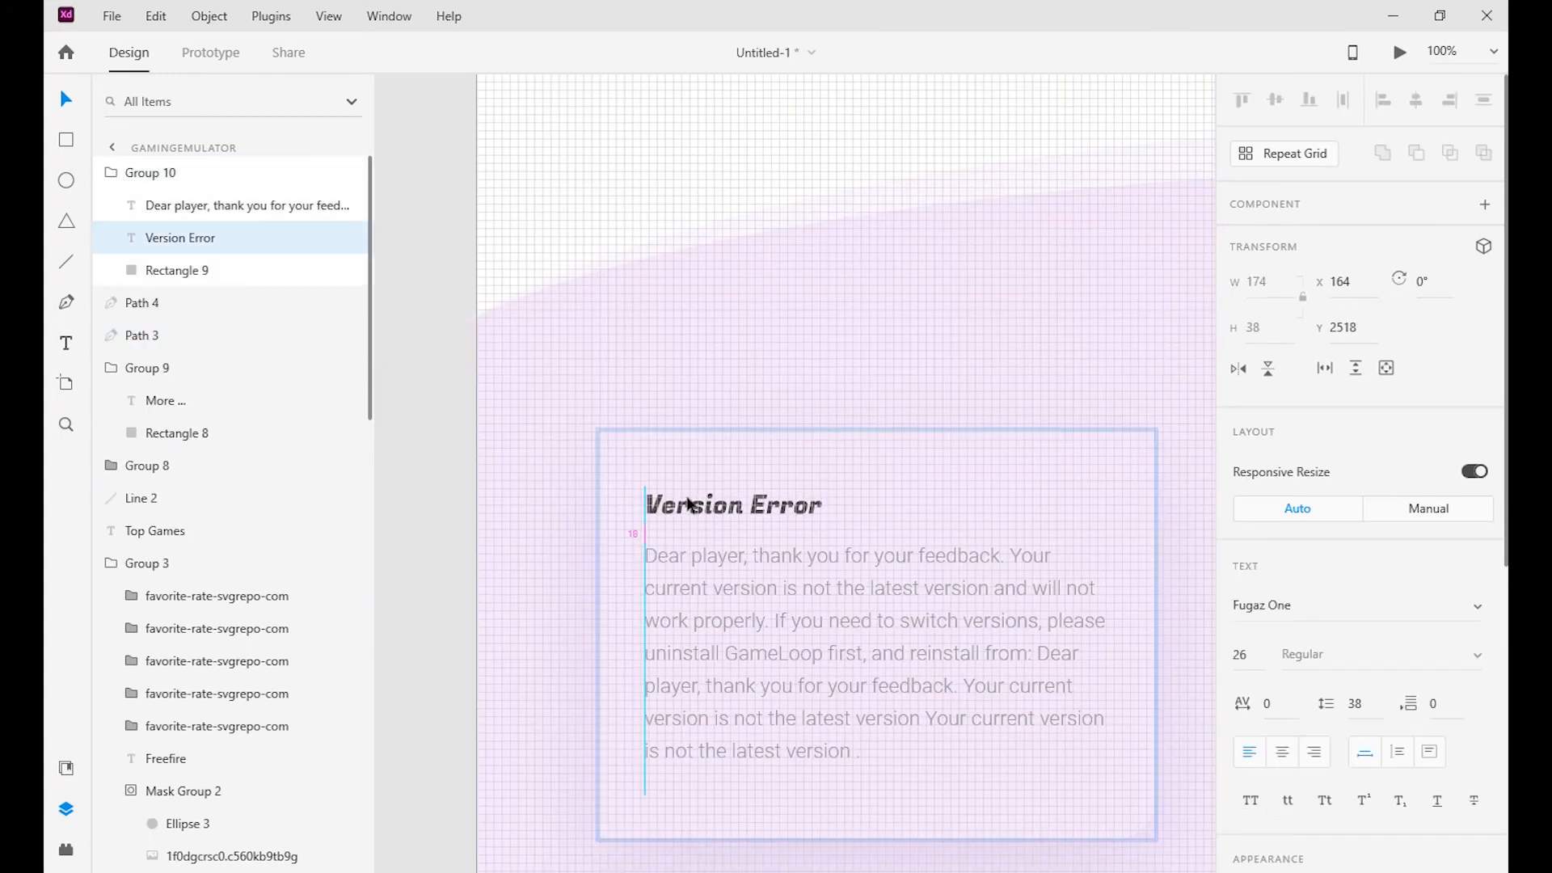
Step: Duplicate the Version Error card group and move the copy horizontally to sit beside the first card
key(ctrl+minus)
key(ctrl+minus)
key(ctrl+minus)
click(202, 179)
key(ctrl+d)
key(ctrl+shift+apostrophe)
key(shift+Right)
key(shift+Right)
key(shift+Right)
key(shift+Right)
key(shift+Right)
key(shift+Right)
key(shift+Right)
key(shift+Right)
key(shift+Right)
key(shift+Right)
key(shift+Right)
key(shift+Right)
key(shift+Right)
key(shift+Right)
key(shift+Right)
key(shift+Right)
key(shift+Right)
key(shift+Right)
key(shift+Right)
key(shift+Right)
Step: Duplicate the second card and move the copy further right in the same row as the third card
key(ctrl+plus)
key(ctrl+d)
key(shift+Right)
key(shift+Right)
key(shift+Right)
key(shift+Right)
key(shift+Right)
key(shift+Right)
key(shift+Right)
key(shift+Right)
key(shift+Right)
key(shift+Right)
key(shift+Right)
key(shift+Right)
key(shift+Right)
key(shift+Right)
key(shift+Right)
key(shift+Right)
key(shift+Right)
key(shift+Right)
key(shift+Right)
key(shift+Right)
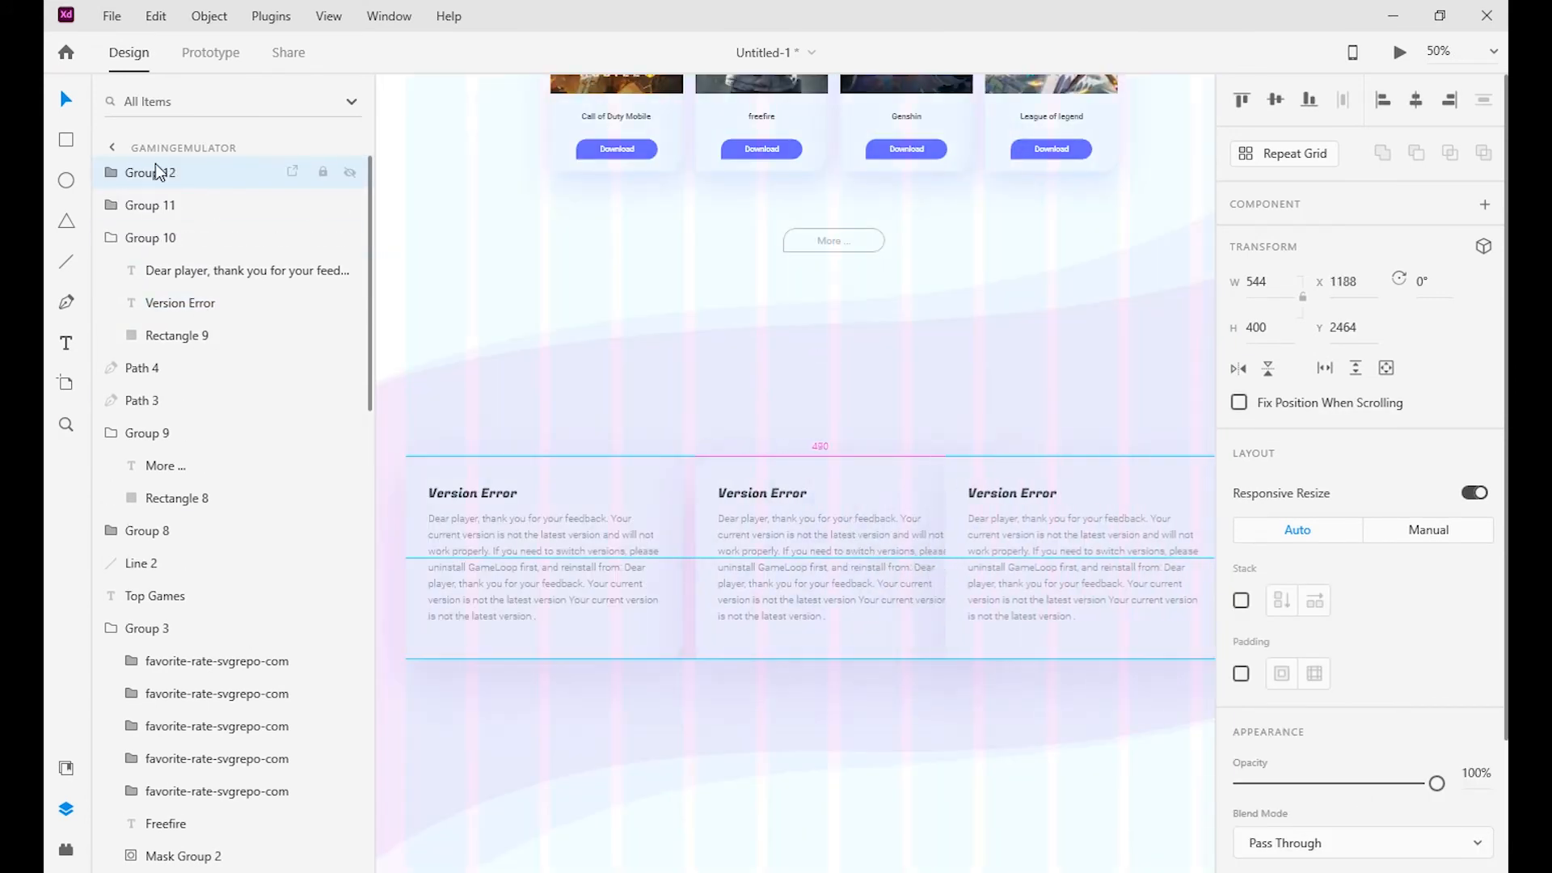
Step: Change the second card's heading to FPS Too Low and the third card's heading to Hackers
double_click(760, 493)
double_click(761, 493)
key(ctrl+a)
text(FPS)
double_click(1041, 494)
key(ctrl+a)
text(Hackers)
key(Escape)
Step: Replace the second card's paragraph with the hardware requirements text and the third's with the text starting "As an emulator platform"
double_click(783, 526)
key(ctrl+a)
text(Dear player, thank you for your feedback.  Please make sure that your hardware meets the following requirements:  -1. At least 10G free space.  -2. CPU: Intel i5 6400 and above, AMD Ryzen 5 1400 and above, if you are using a laptop, low voltage versions are not recommended.  -3. Memory: 8GB and more  -4. Operating system: win7 and ...)
key(Escape)
click(1065, 551)
double_click(1065, 551)
key(ctrl+a)
key(ctrl+v)
key(Escape)
key(ctrl+apostrophe)
mouse_move(802, 440)
mouse_down()
mouse_move(942, 419)
mouse_move(794, 439)
mouse_up()
key(ctrl+equal)
click(167, 433)
shift+click(166, 177)
key(ctrl+minus)
key(ctrl+apostrophe)
Step: Add the heading FAQ above the middle card in Fugaz One, size 48, coloured blue-violet
click(66, 343)
click(776, 377)
text(FAQ)
click(1307, 626)
click(1240, 676)
text(48)
scroll(1293, 646, down, 7)
click(1282, 528)
click(1129, 634)
Step: Add the subtitle "more Asked Questions" below FAQ in Roboto, size 20, coloured light grey
click(66, 343)
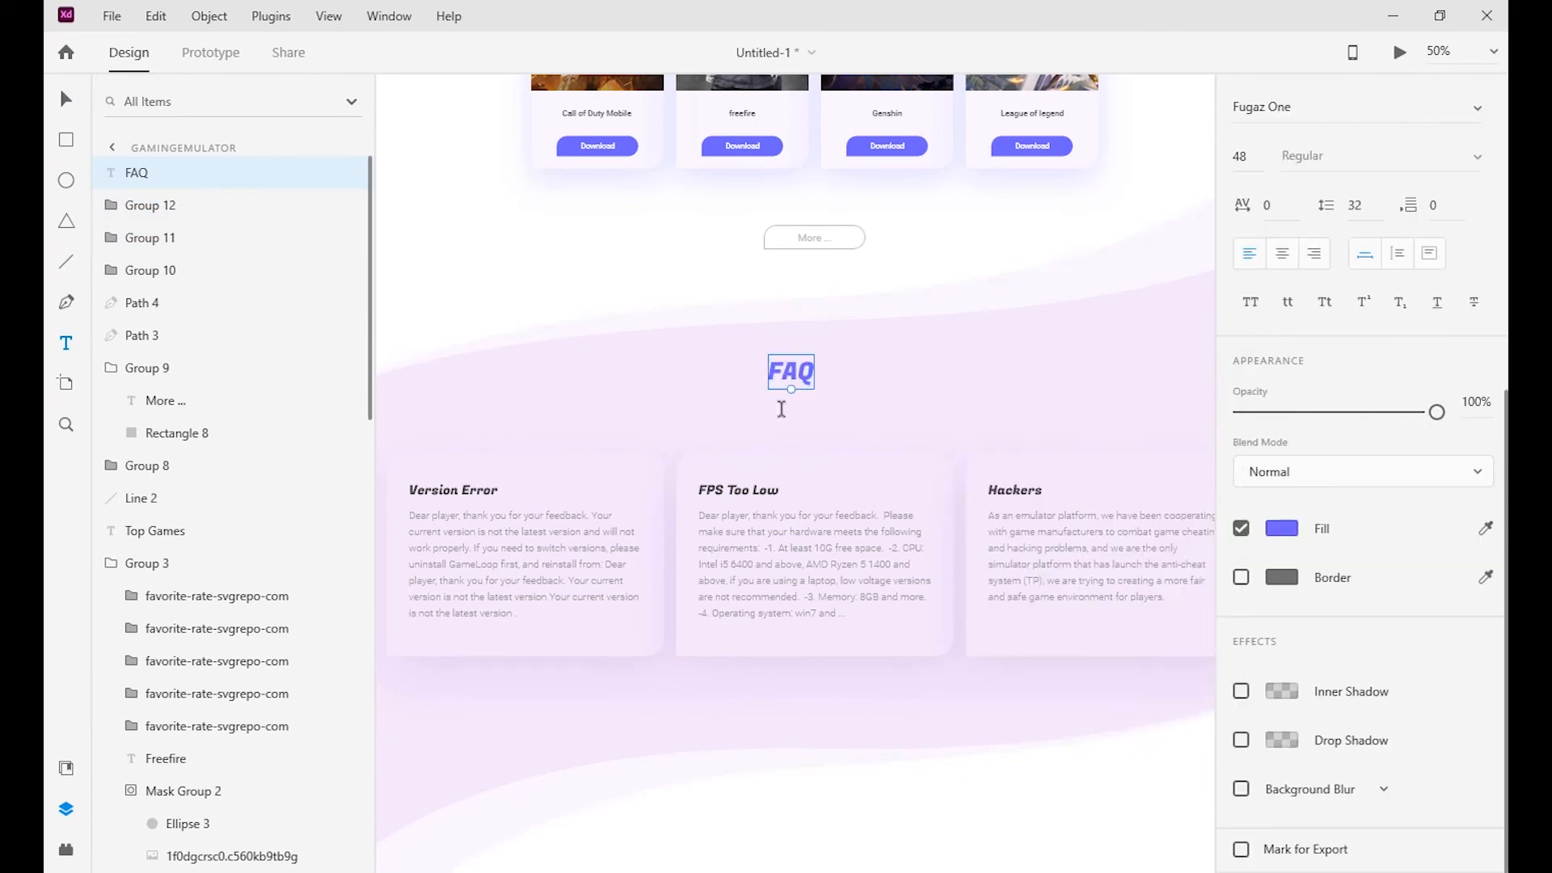
click(757, 412)
text(more Asked Questions)
scroll(1303, 415, up, 2)
click(1301, 346)
text(Roboto)
click(1244, 395)
text(20)
scroll(1372, 720, down, 1)
click(1282, 648)
click(1026, 753)
Step: Centre the FAQ heading and its subtitle on each other horizontally, and move the subtitle up closer to the heading
shift+click(790, 372)
click(1415, 99)
click(1078, 261)
key(ctrl+')
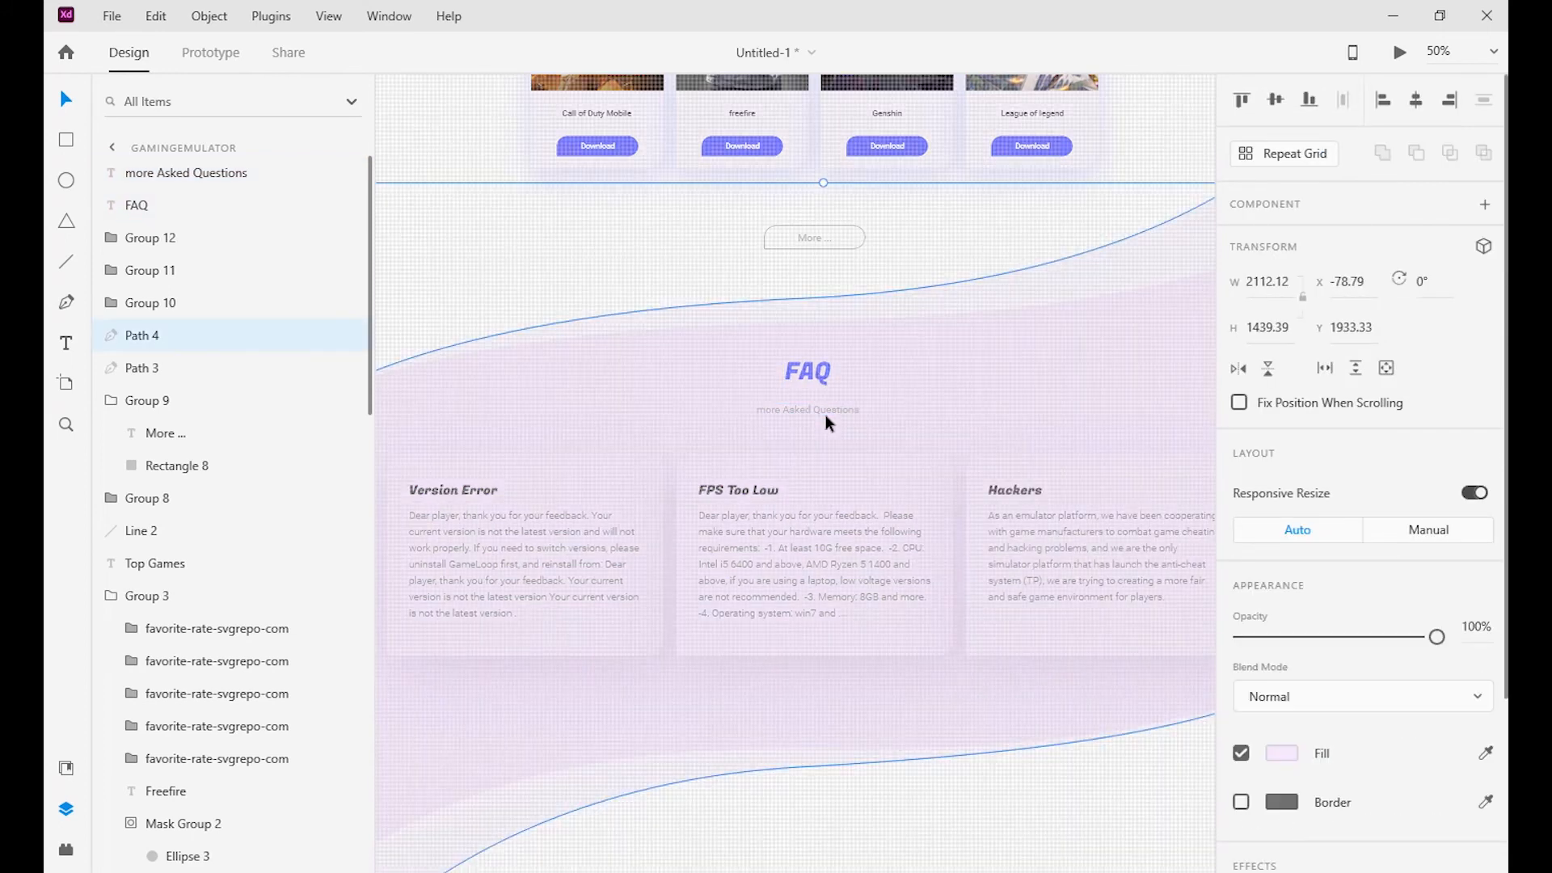
key(ctrl+plus)
key(ctrl+plus)
key(ctrl+plus)
drag(871, 279, 871, 246)
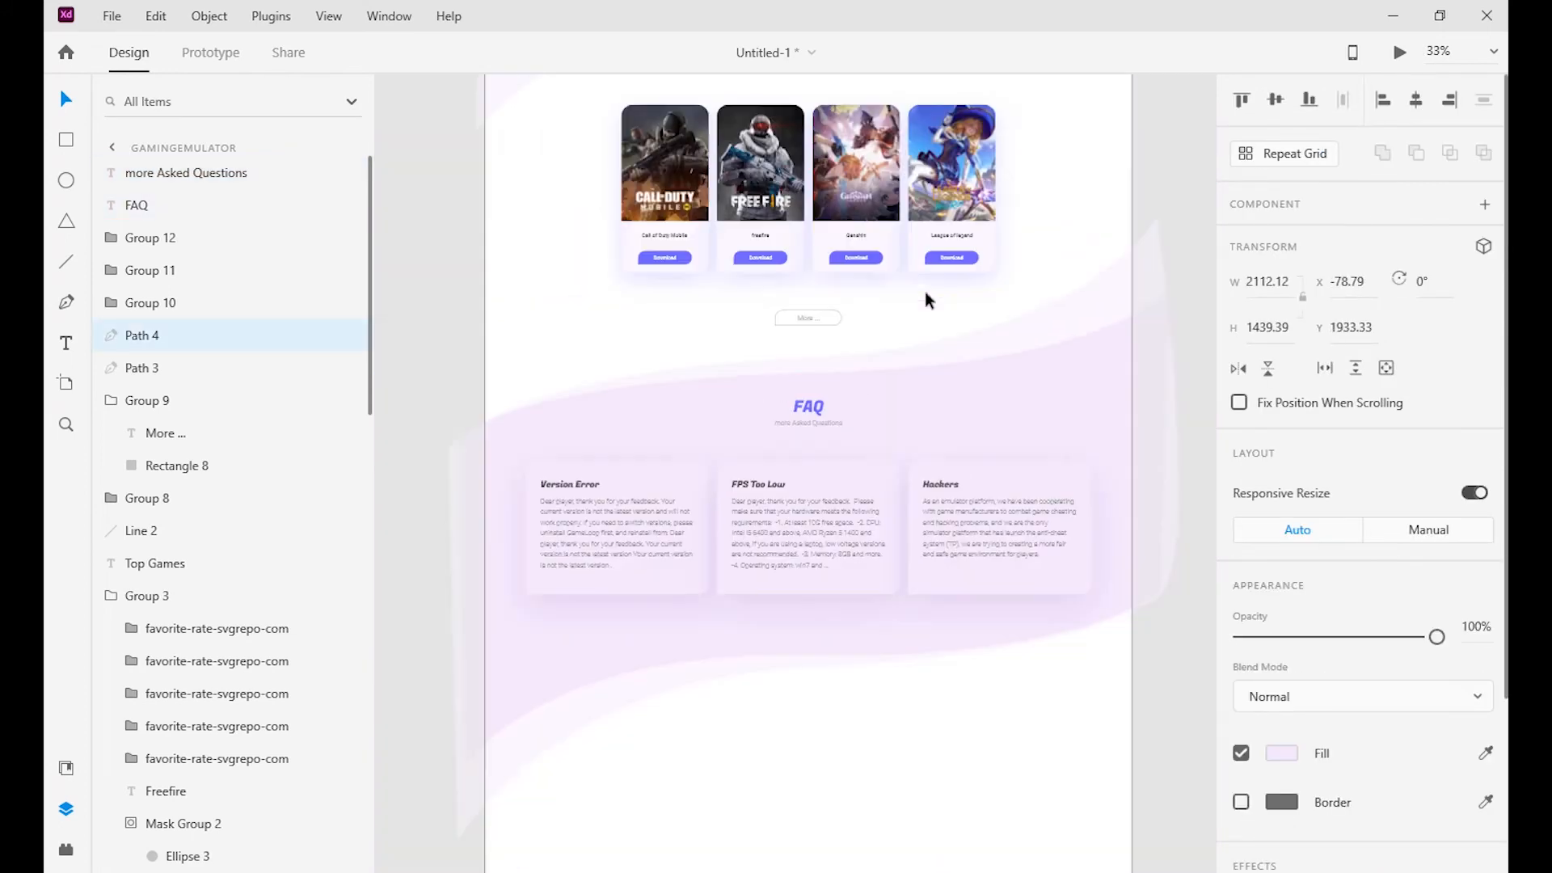
Step: Draw a button rectangle below the FPS Too Low card
scroll(924, 517, up, 3)
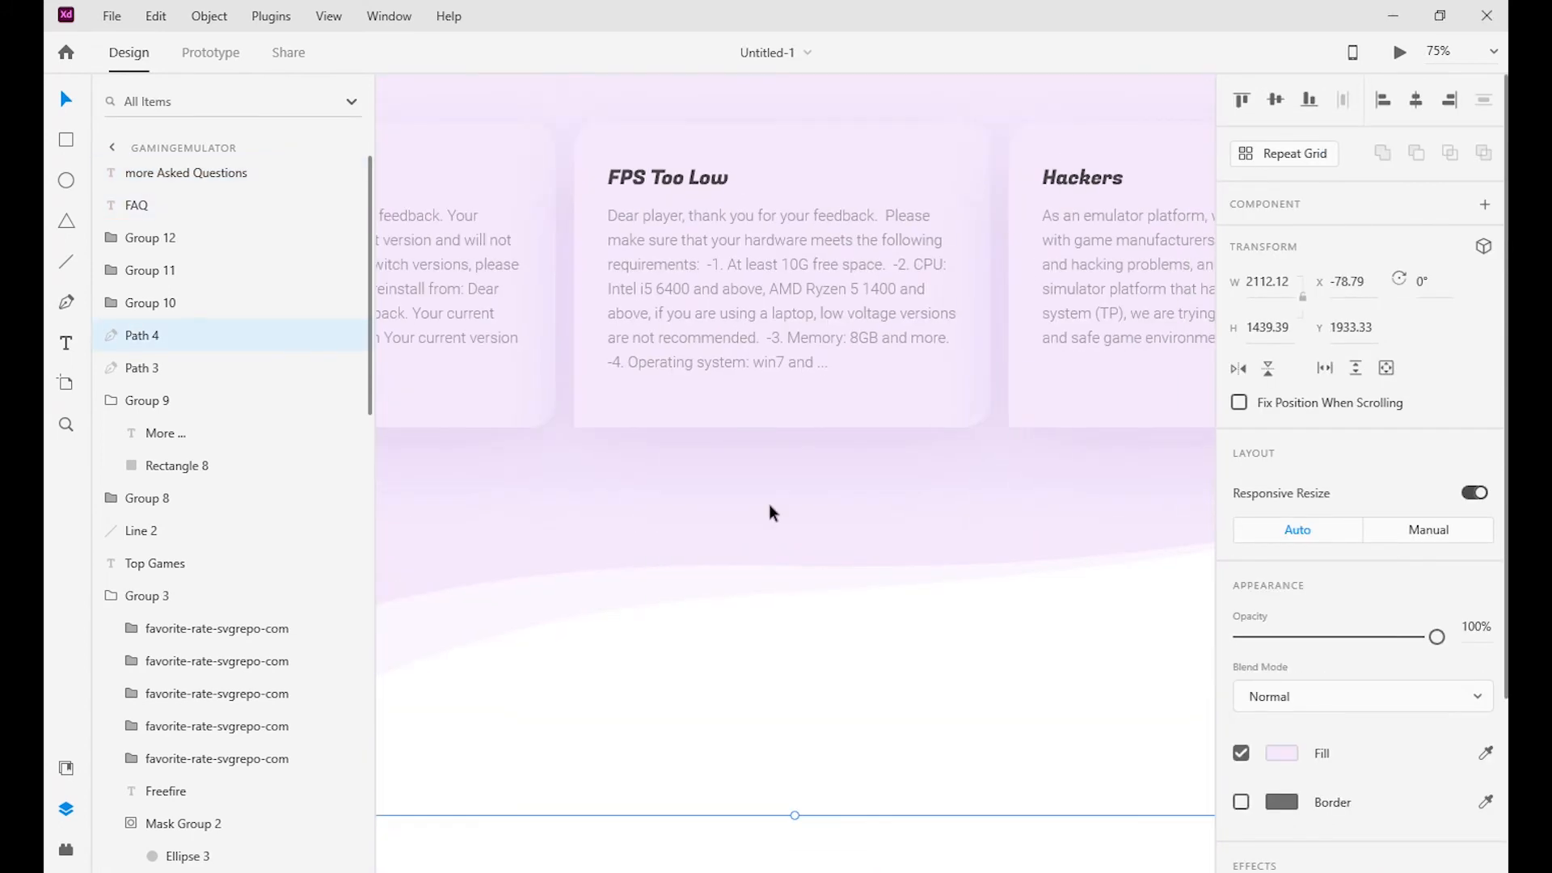
key(ctrl+minus)
click(66, 140)
drag(711, 472, 882, 516)
Step: Style the button rectangle with no fill, a blue-violet border of size 2 and corner radii 25, 25, 25 and 0
click(1240, 802)
scroll(1302, 776, down, 1)
click(1299, 772)
text(2)
click(1323, 623)
click(1281, 730)
click(1129, 804)
Step: Set the button rectangle's width to 200 and height to 48
click(66, 99)
click(1261, 162)
text(200)
click(1267, 207)
text(48)
key(ctrl+plus)
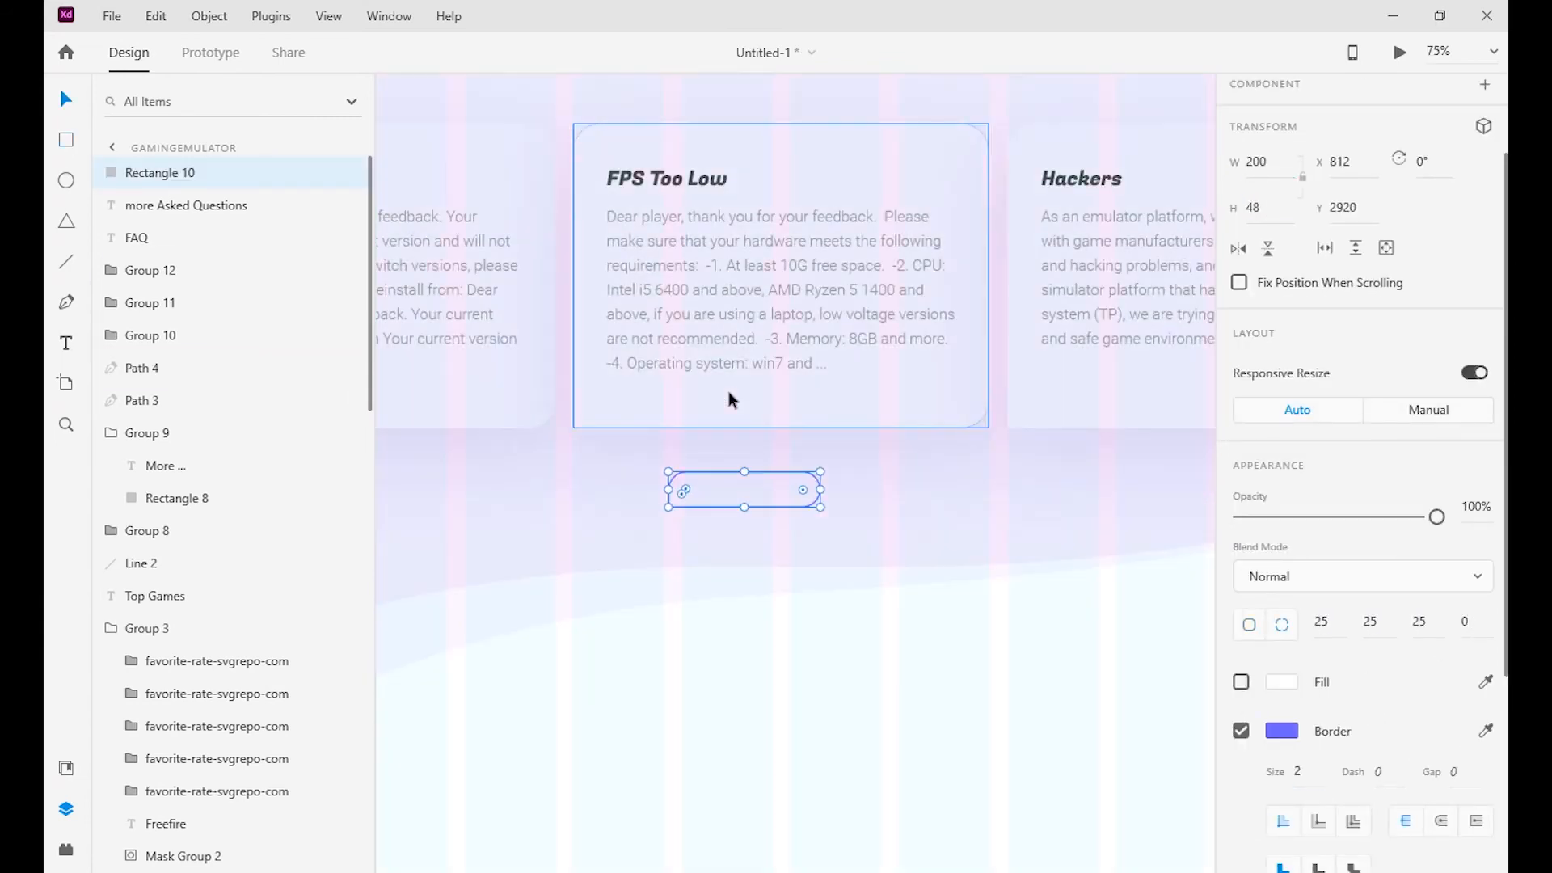
Step: Centre the button rectangle horizontally on the artboard below the FPS Too Low card
key(ctrl+apostrophe)
scroll(1399, 177, up, 2)
click(1415, 100)
drag(821, 473, 821, 479)
Step: Add the label "More ..." inside the button rectangle and colour it blue-violet
key(t)
click(773, 496)
text(More ...)
click(66, 99)
click(1282, 543)
click(1129, 803)
Step: Centre the "More ..." label horizontally with the button rectangle, and save the document
shift+click(840, 501)
scroll(1406, 156, up, 5)
click(1415, 99)
key(ctrl+minus)
key(ctrl+minus)
key(ctrl+s)
Step: Add the heading text "Top News" in the empty area below the wavy FAQ section
drag(741, 680, 737, 632)
drag(797, 239, 980, 755)
key(ctrl+plus)
drag(819, 768, 887, 344)
key(t)
click(783, 472)
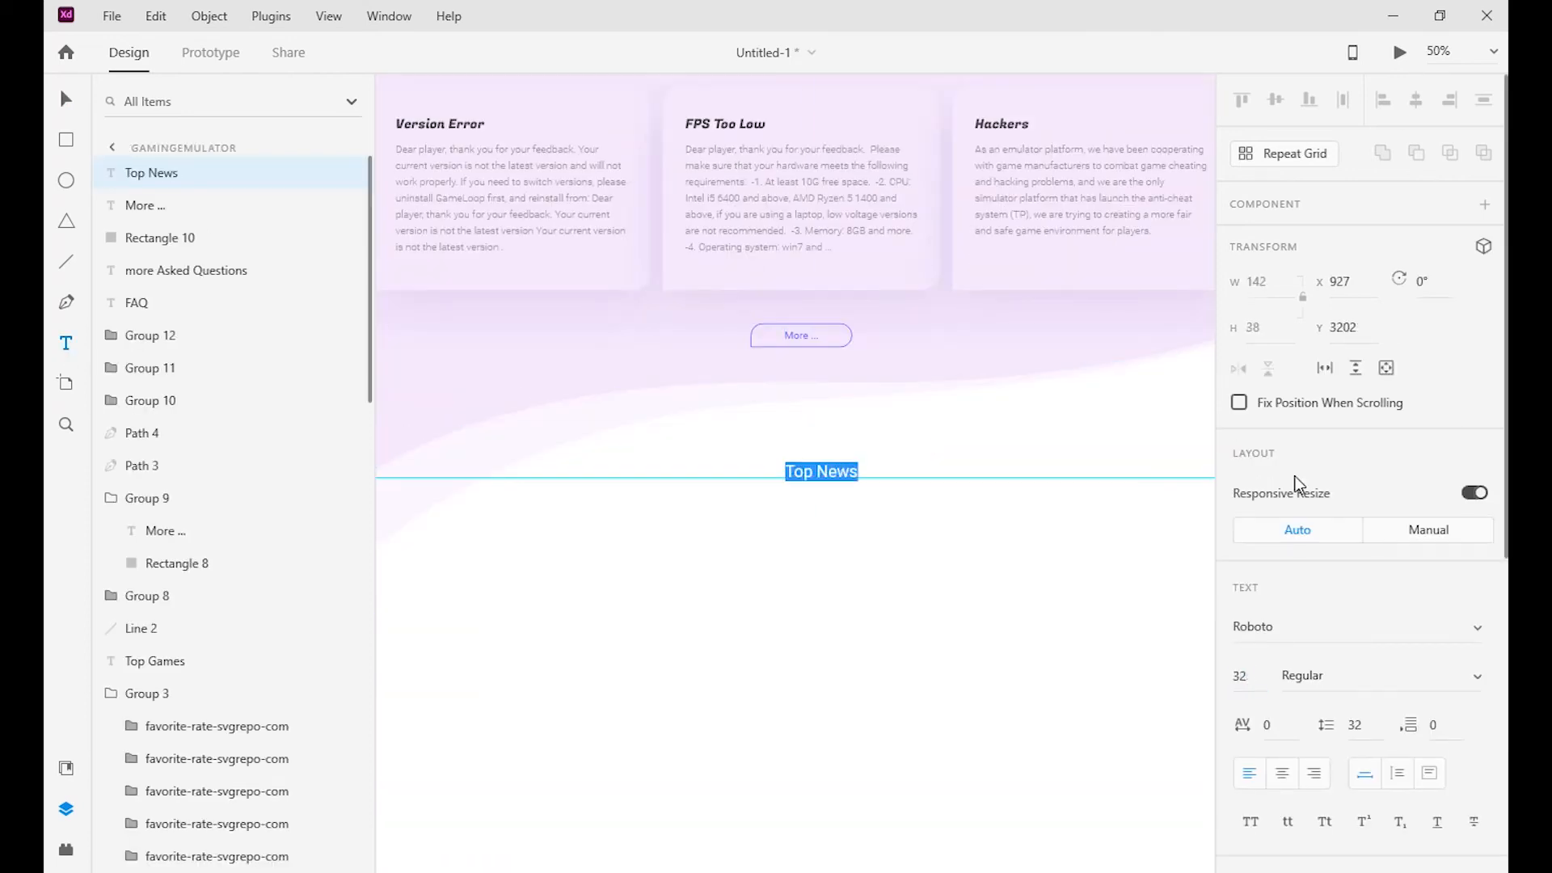
Step: Style the Top News heading in dark grey Fugaz One and centre it horizontally on the artboard
key(Return)
scroll(1267, 626, down, 5)
click(1281, 687)
click(1083, 792)
scroll(1311, 517, up, 5)
click(1416, 99)
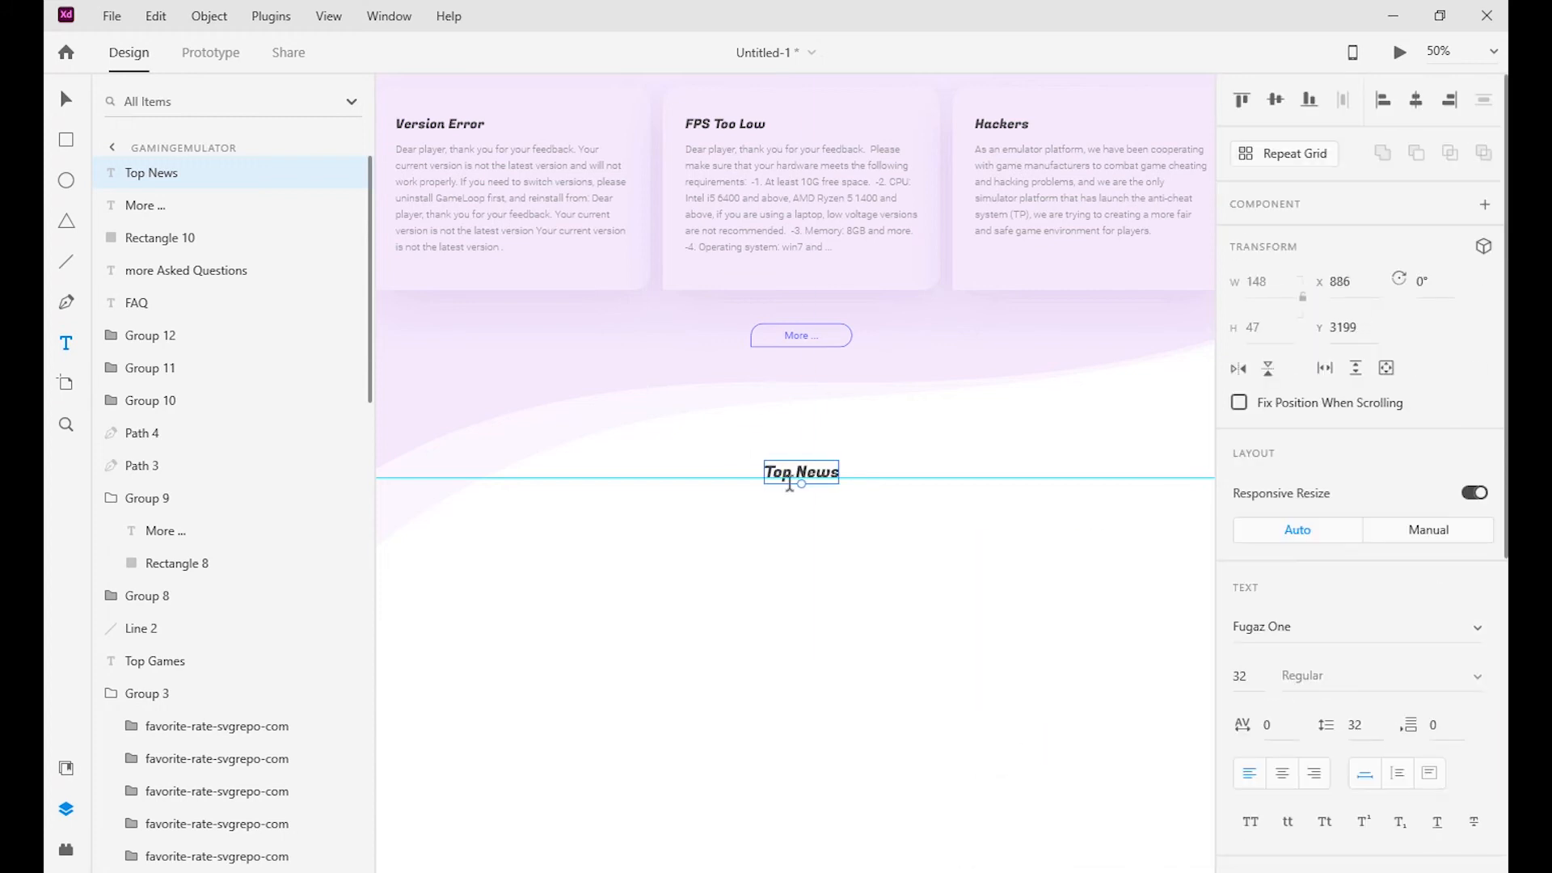
Step: Draw a short, thick underline with rounded ends below the Top News heading and colour it #6C63FF
key(ctrl+plus)
key(ctrl+plus)
drag(702, 530, 889, 531)
scroll(1358, 485, down, 3)
click(1281, 512)
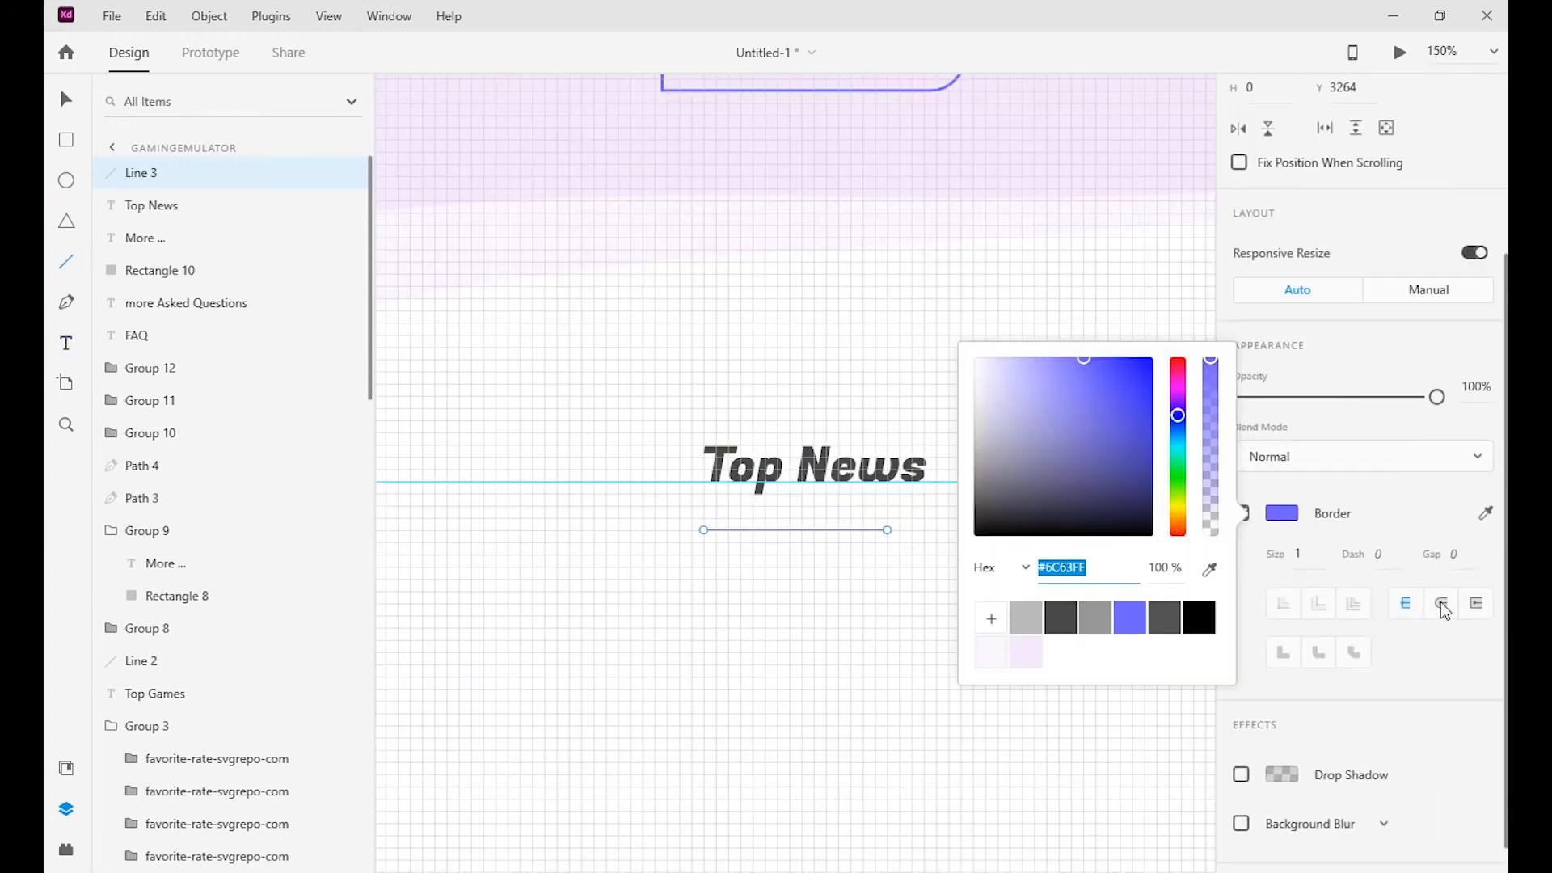
click(66, 105)
Step: Lower the horizontal guide and draw a news card rectangle about 1116 by 154 below the Top News heading
key(ctrl+minus)
key(ctrl+minus)
key(ctrl+minus)
key(ctrl+minus)
drag(912, 475, 912, 576)
drag(615, 522, 985, 573)
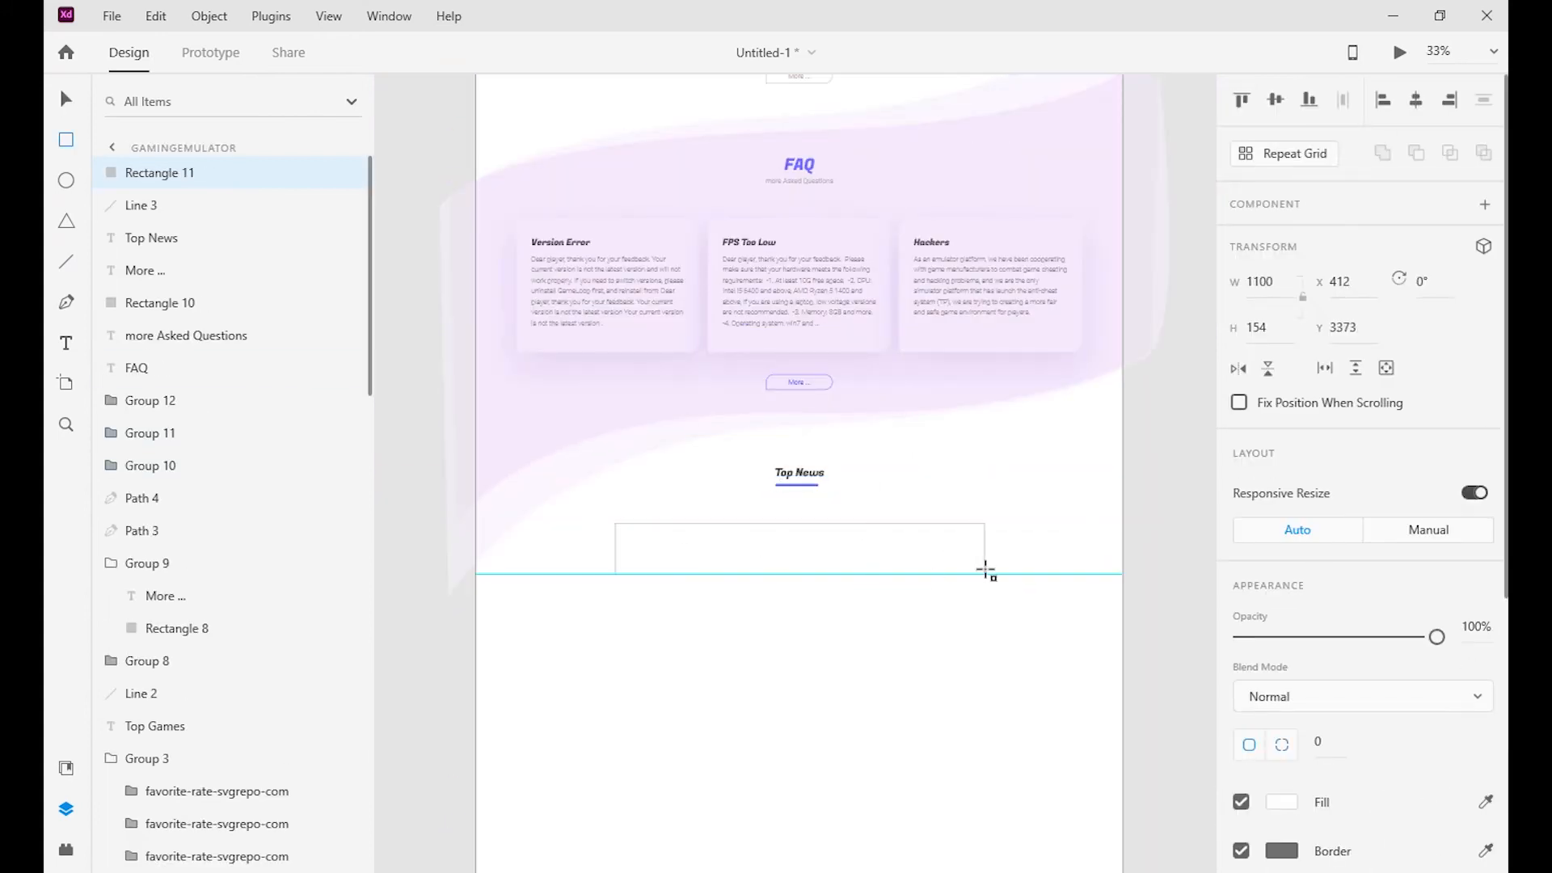
Step: Remove the news card rectangle's border and set its corner radius to 25
scroll(1293, 566, down, 3)
click(1240, 610)
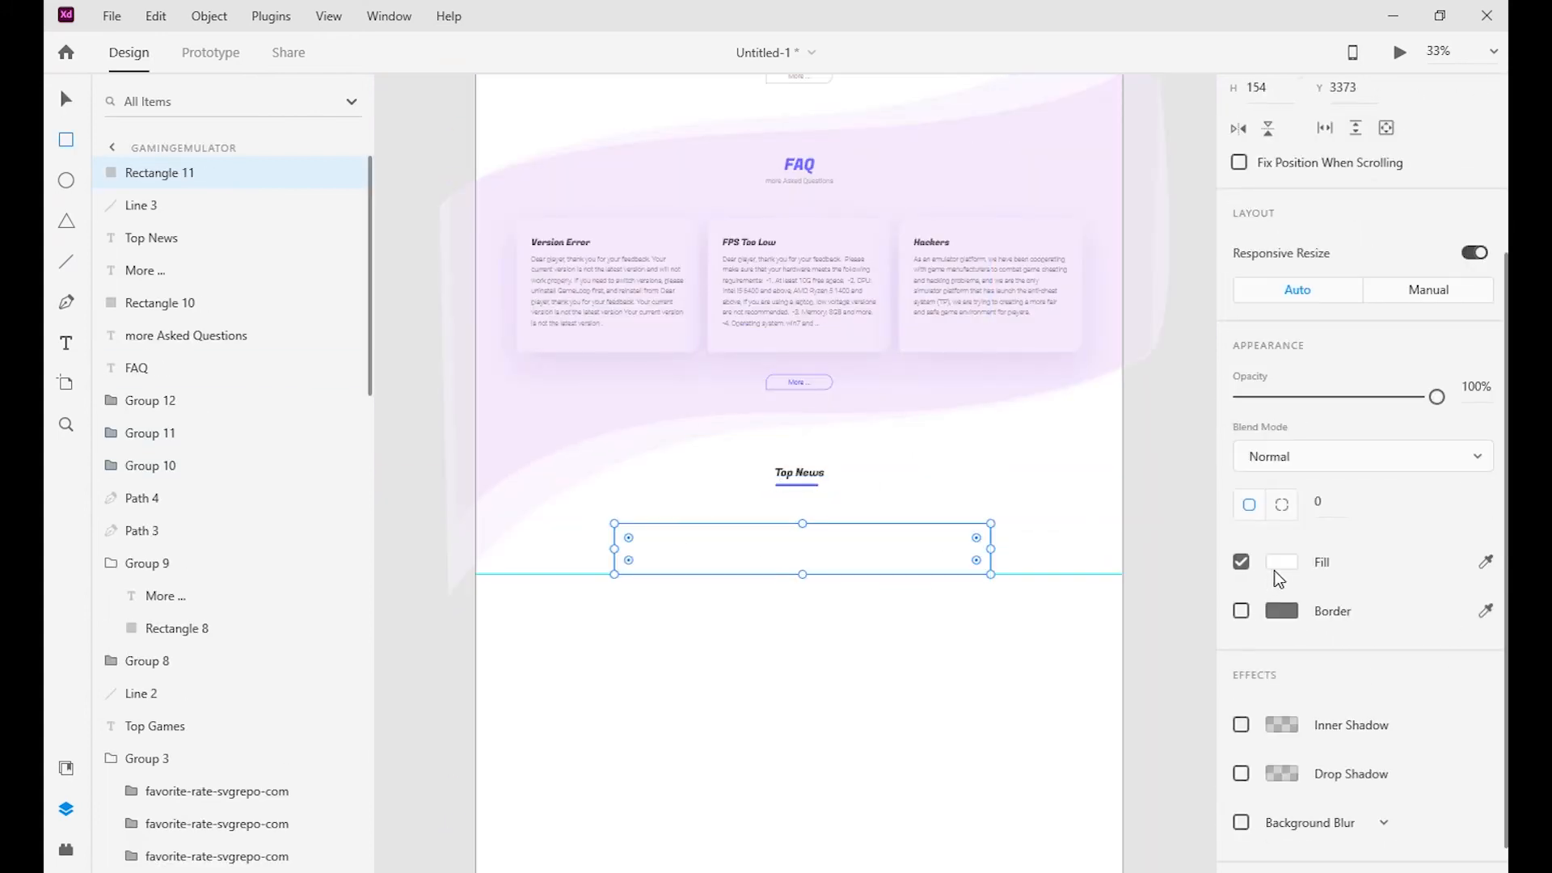
scroll(1293, 579, up, 2)
click(1328, 593)
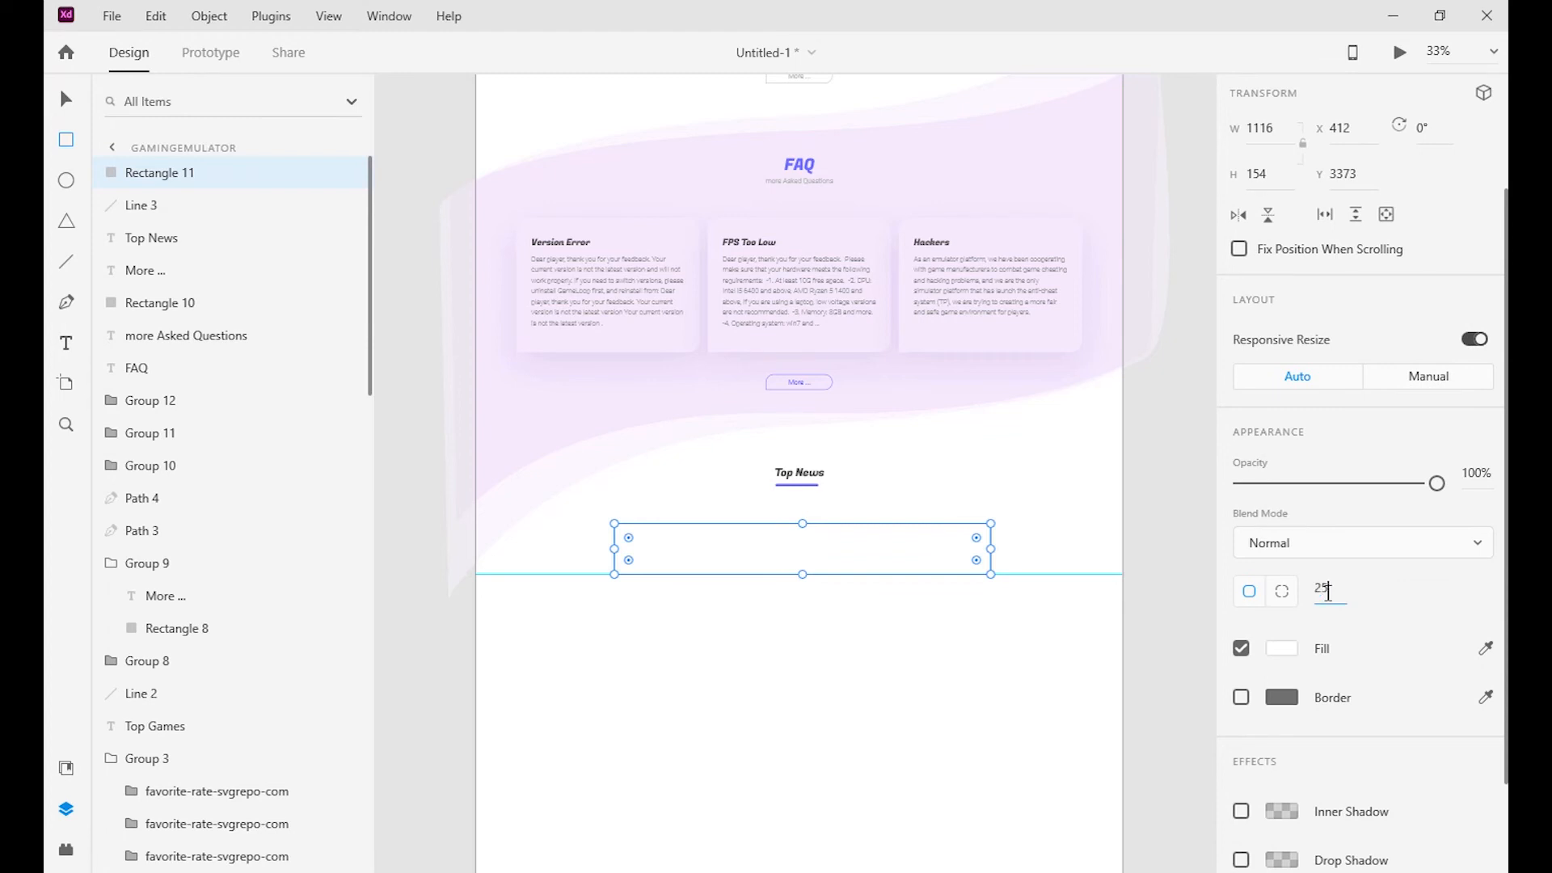
key(Return)
Step: Give the news card rectangle a drop shadow with a blur of 30
key(ctrl+plus)
scroll(1496, 708, down, 2)
click(1245, 740)
click(1454, 781)
text(30)
key(Return)
click(1285, 744)
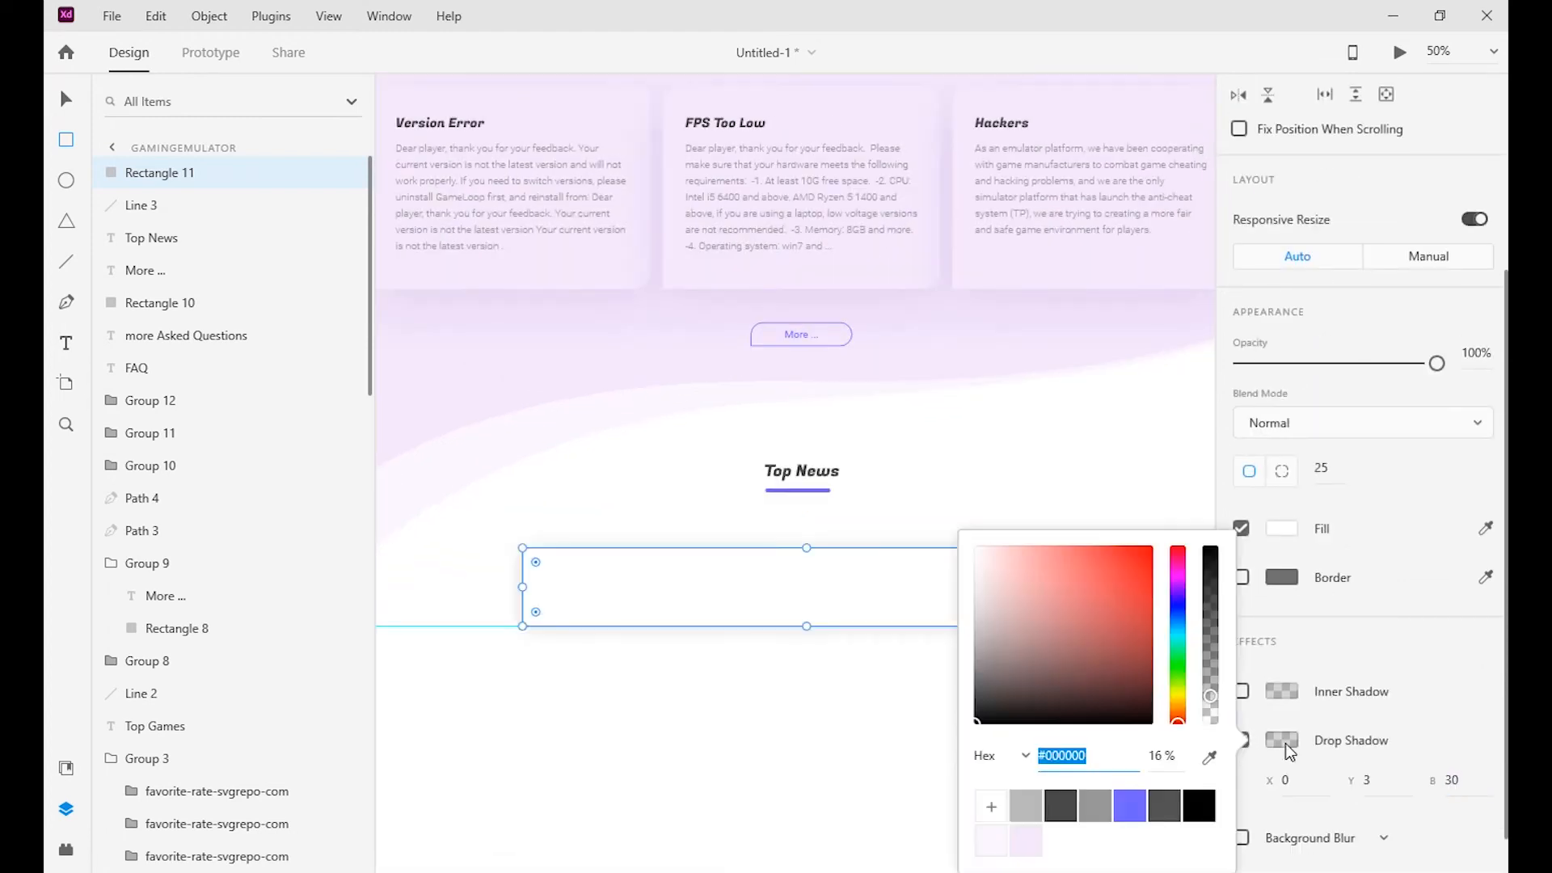
key(Escape)
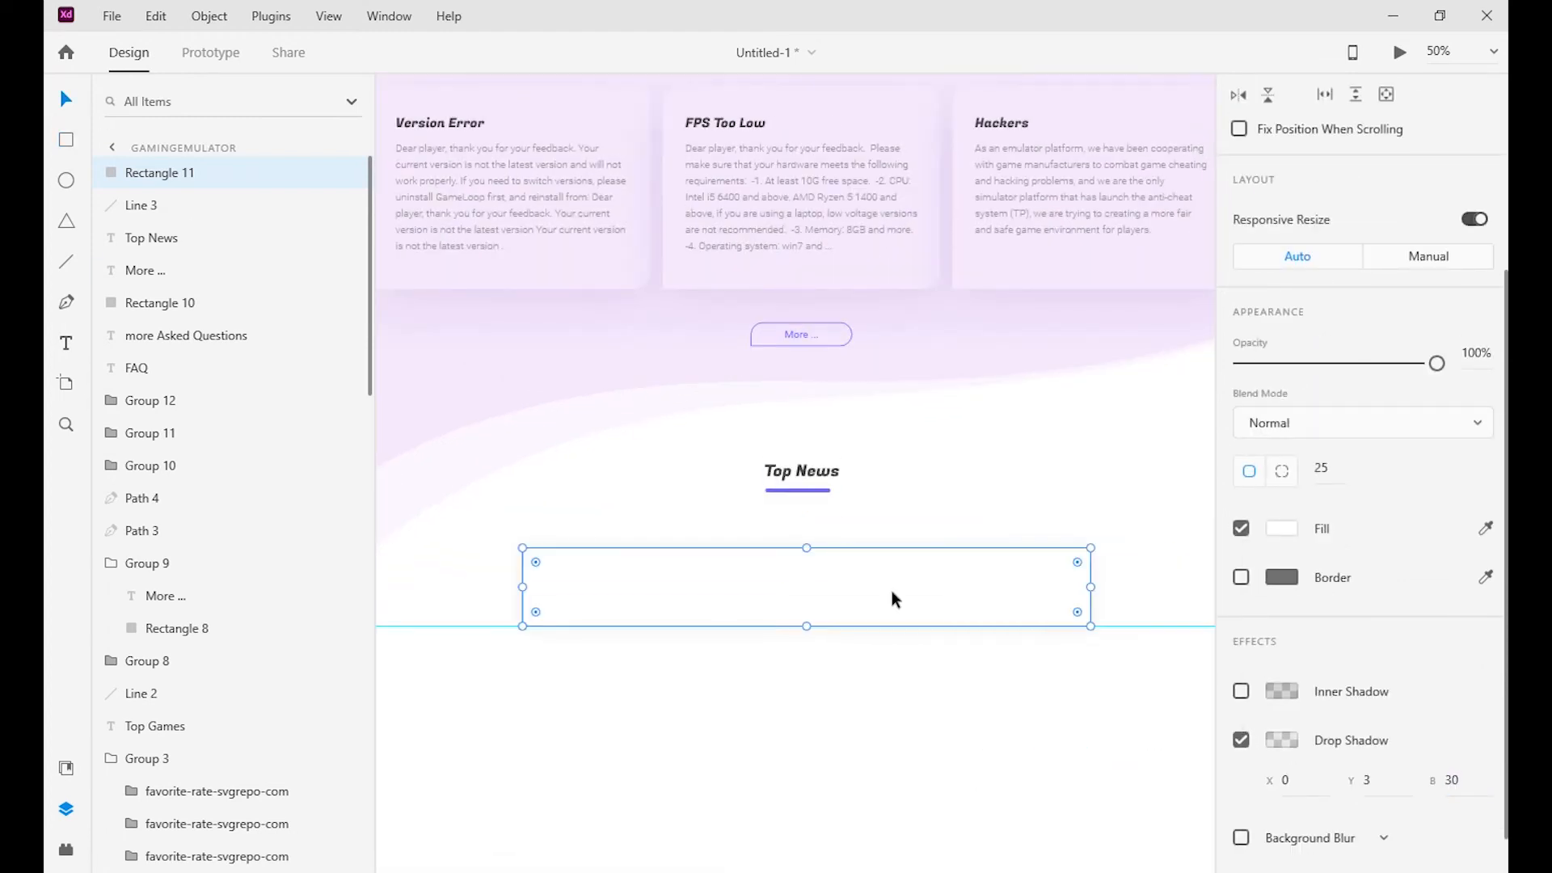
Step: Set the news card's height to 200 and fit its sides to the layout grid columns at a width of 1112
scroll(1490, 320, up, 4)
click(1266, 328)
text(200)
key(Return)
key(ctrl+shift+apostrophe)
drag(515, 598, 511, 599)
key(ctrl+minus)
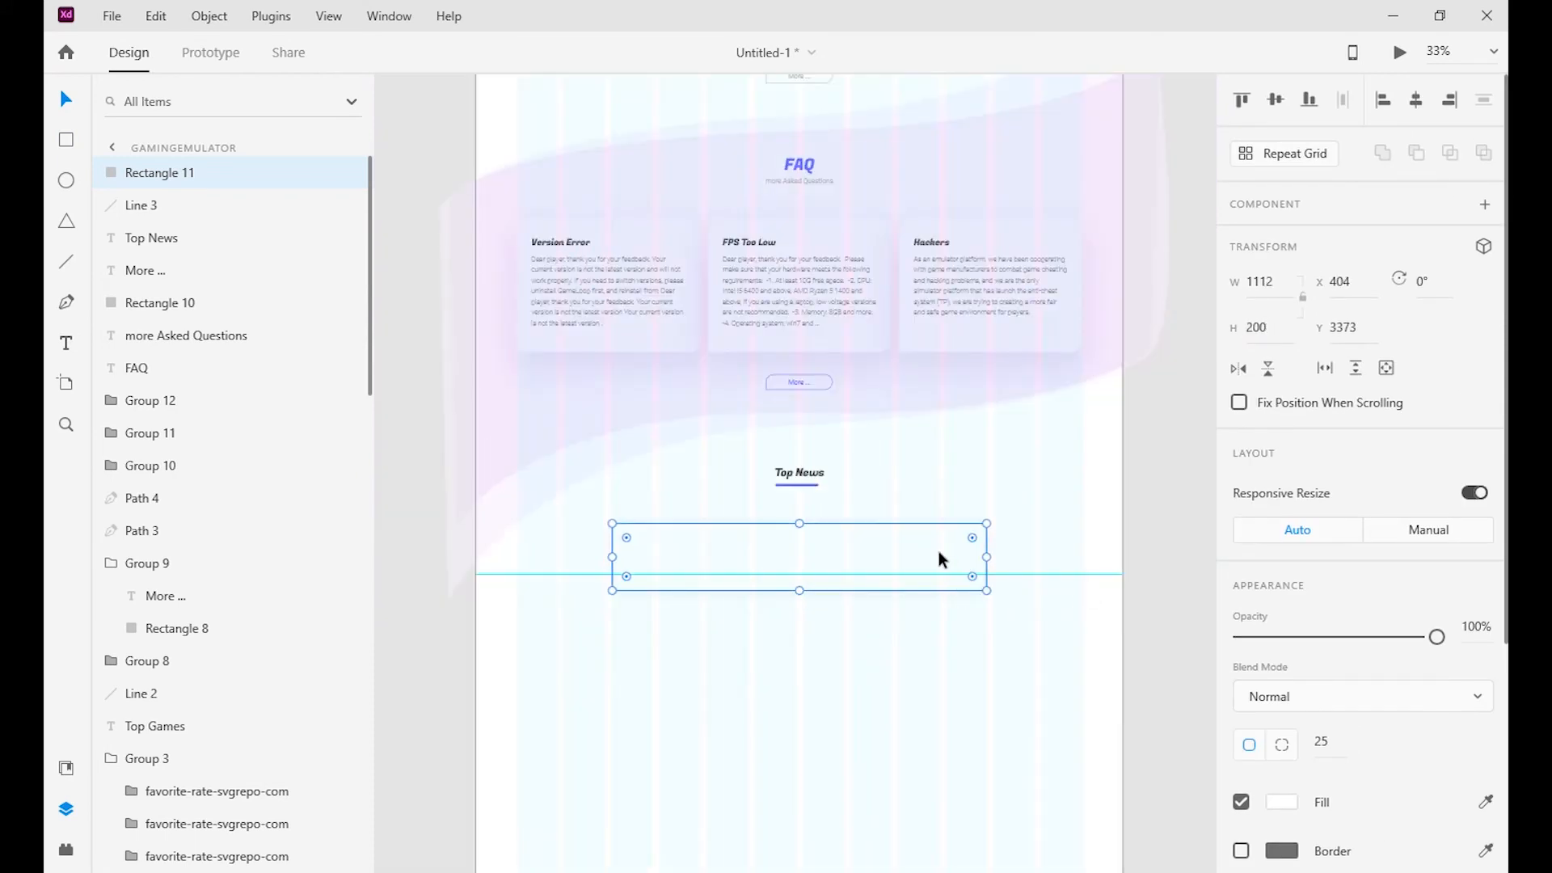
Step: Move the news card up towards the Top News underline, to Y 3329
key(ctrl+plus)
key(shift+Up)
key(shift+Up)
key(shift+Up)
key(shift+Up)
key(shift+Up)
key(Down)
key(Down)
key(ctrl+plus)
key(ctrl+apostrophe)
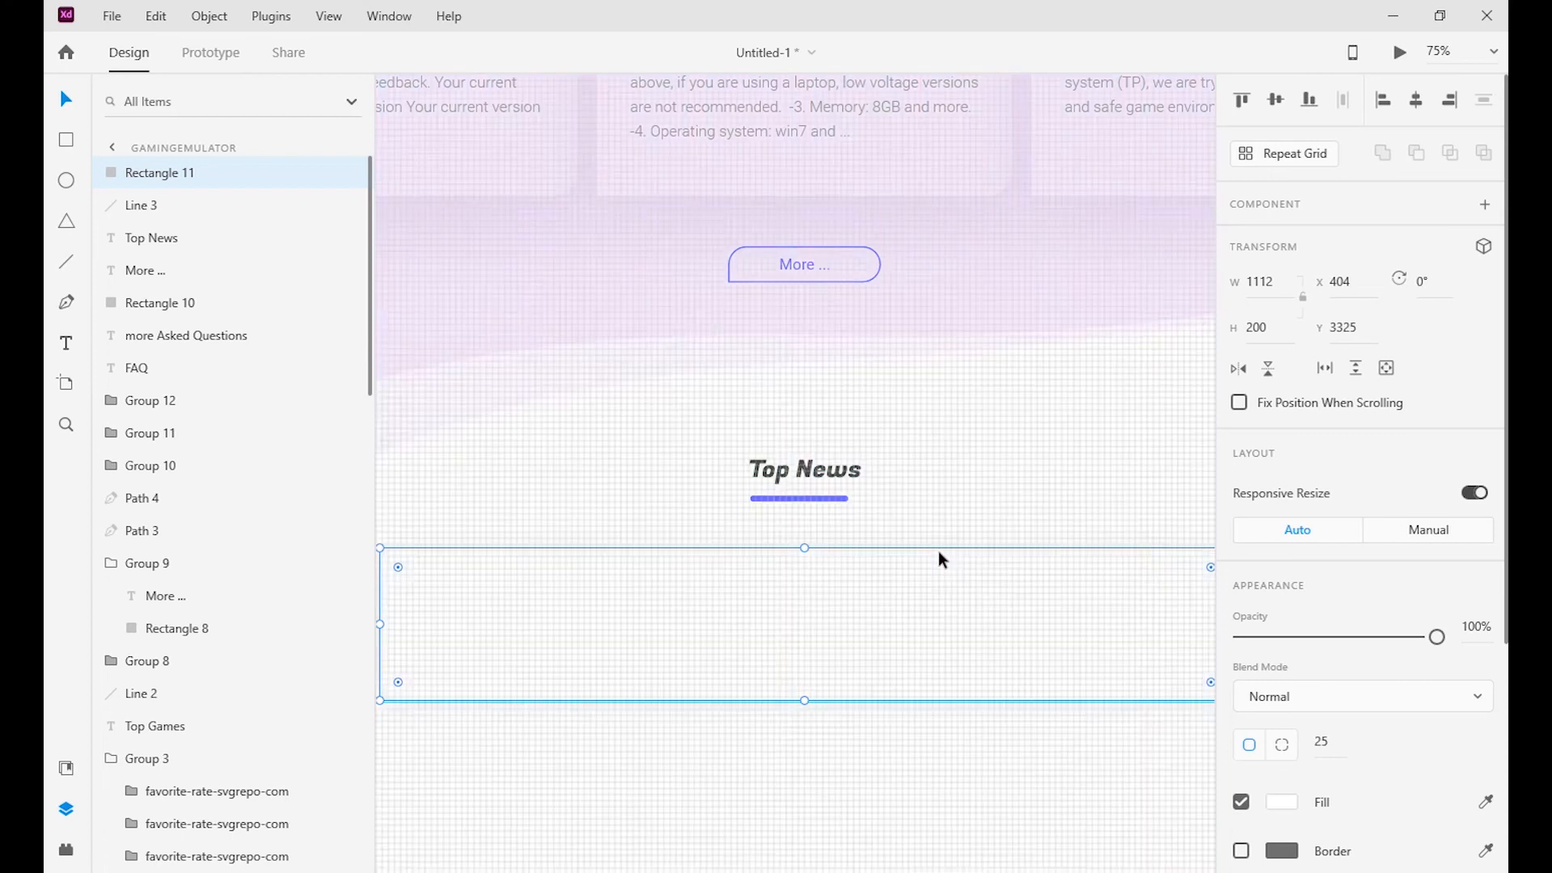
key(ctrl+plus)
key(ctrl+plus)
key(Down)
key(Down)
key(Down)
key(Down)
key(ctrl+minus)
key(ctrl+minus)
key(ctrl+minus)
key(ctrl+apostrophe)
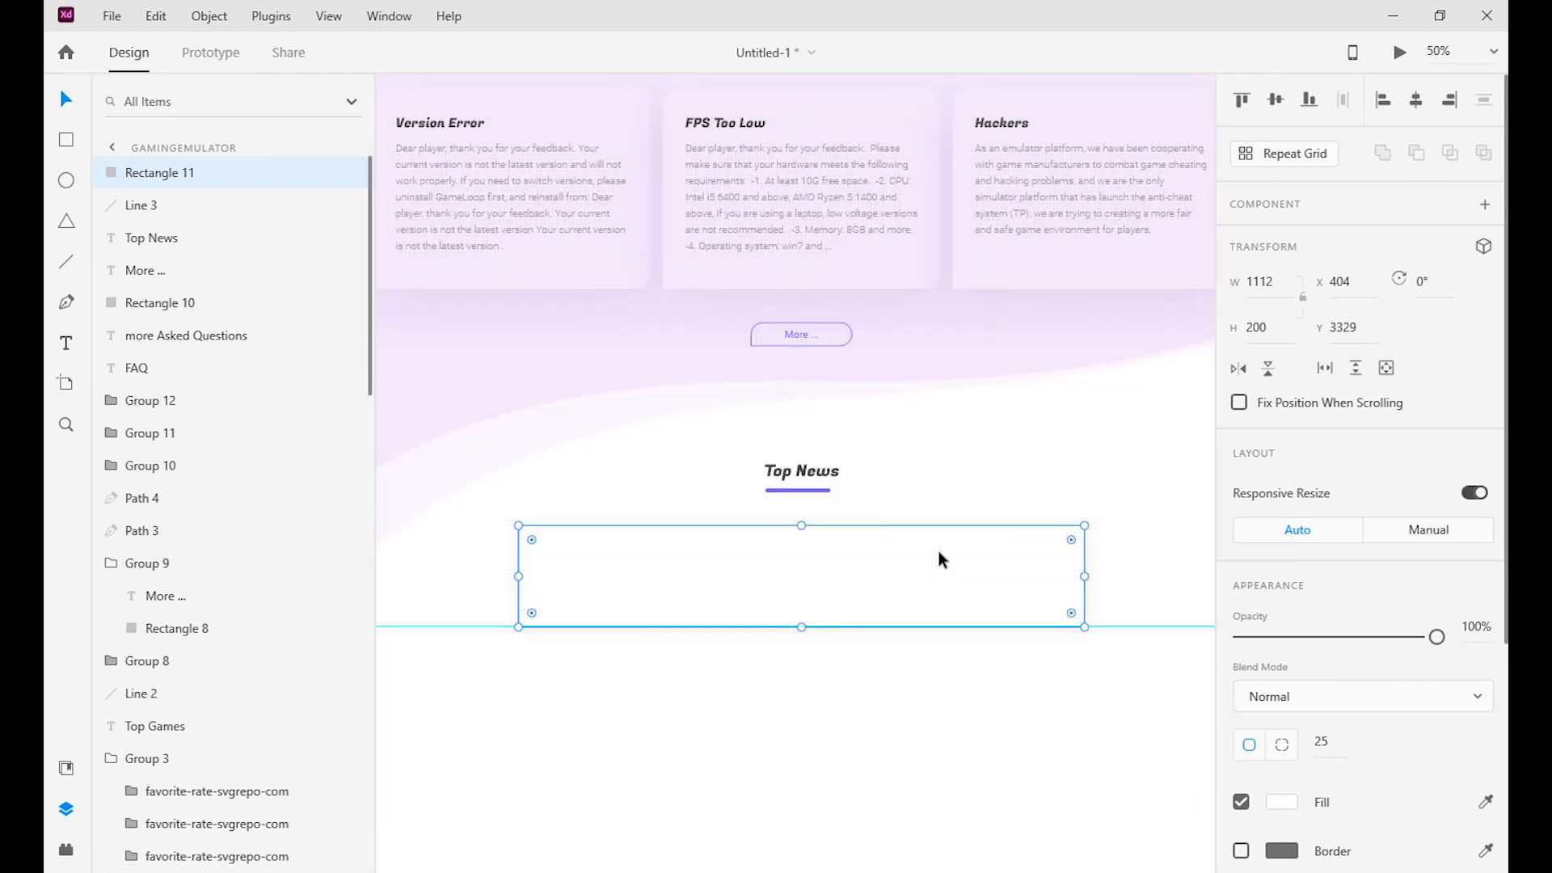
Step: Import the game image 1ffs3gjjs0.24qrpkpcae and place it at the left end of the news card
key(Escape)
click(884, 581)
click(114, 22)
click(138, 426)
click(728, 174)
click(960, 712)
drag(795, 485, 637, 595)
Step: Set the imported image's width to 250 and its corner radius to 25
click(1259, 283)
text(250)
click(1322, 741)
text(25)
Step: Position the image inside the left end of the news card at X 424, Y 3352
key(shift+Right)
key(shift+Right)
key(shift+Down)
key(shift+Down)
key(ctrl+plus)
key(ctrl+plus)
drag(764, 518, 829, 535)
key(ctrl+apostrophe)
drag(598, 578, 603, 580)
key(ctrl+shift+apostrophe)
key(ctrl+shift+apostrophe)
drag(1026, 594, 893, 582)
key(ctrl+minus)
key(ctrl+minus)
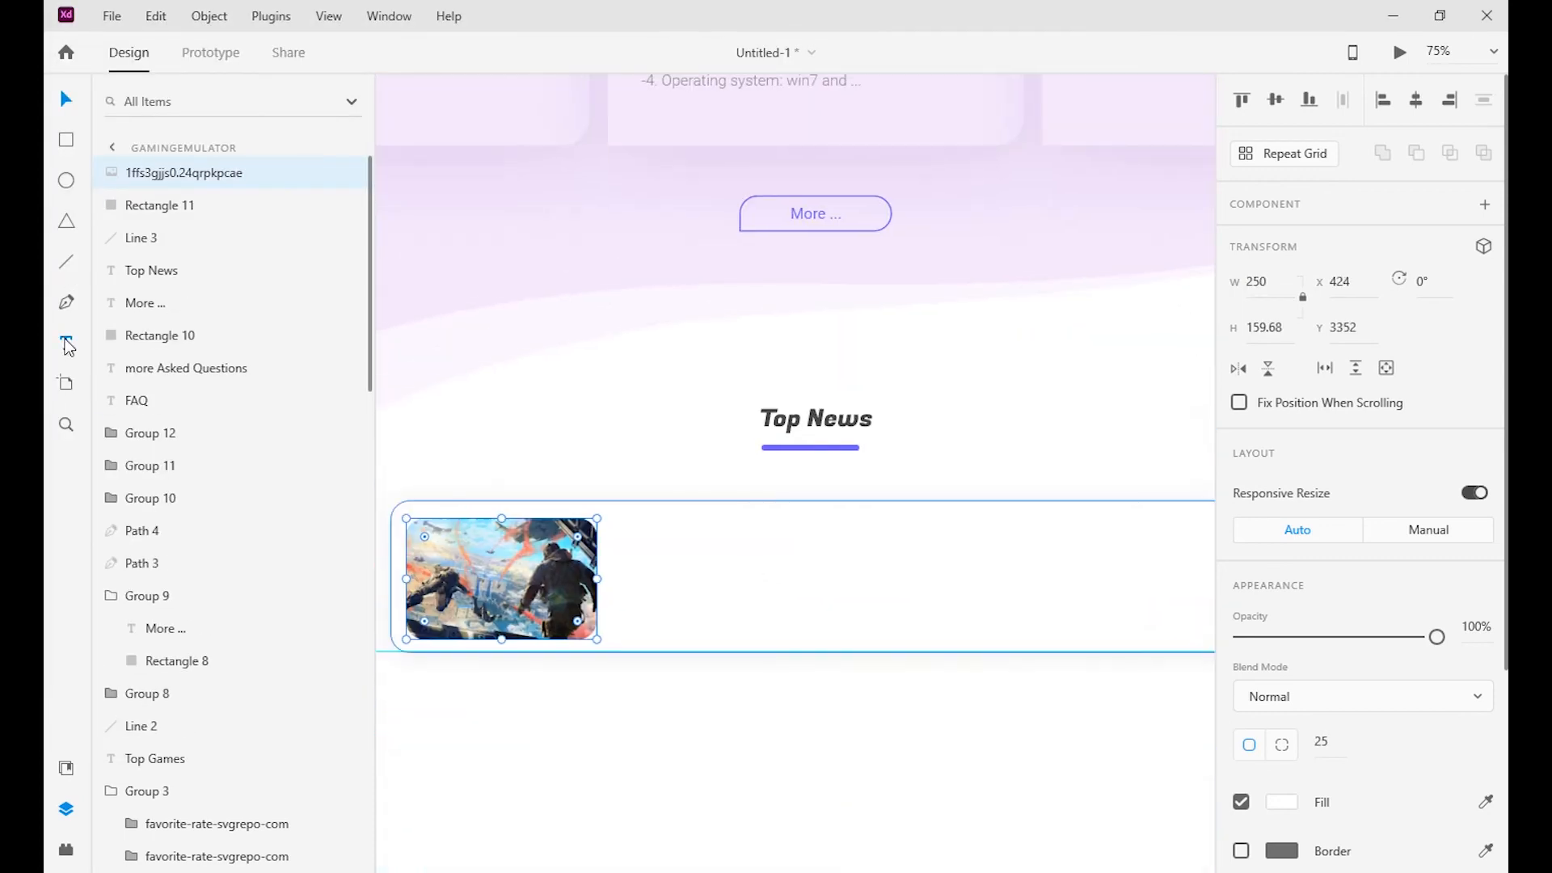
Step: Add the title text "New BlackOut Map in COD: Mobile" beside the image on the news card
click(66, 343)
click(656, 538)
click(647, 540)
text(New BlackOut Map in COD: Mobile)
Step: Set the news title's font size to 20 and its fill to #707070, and save that colour as a swatch
key(ctrl+a)
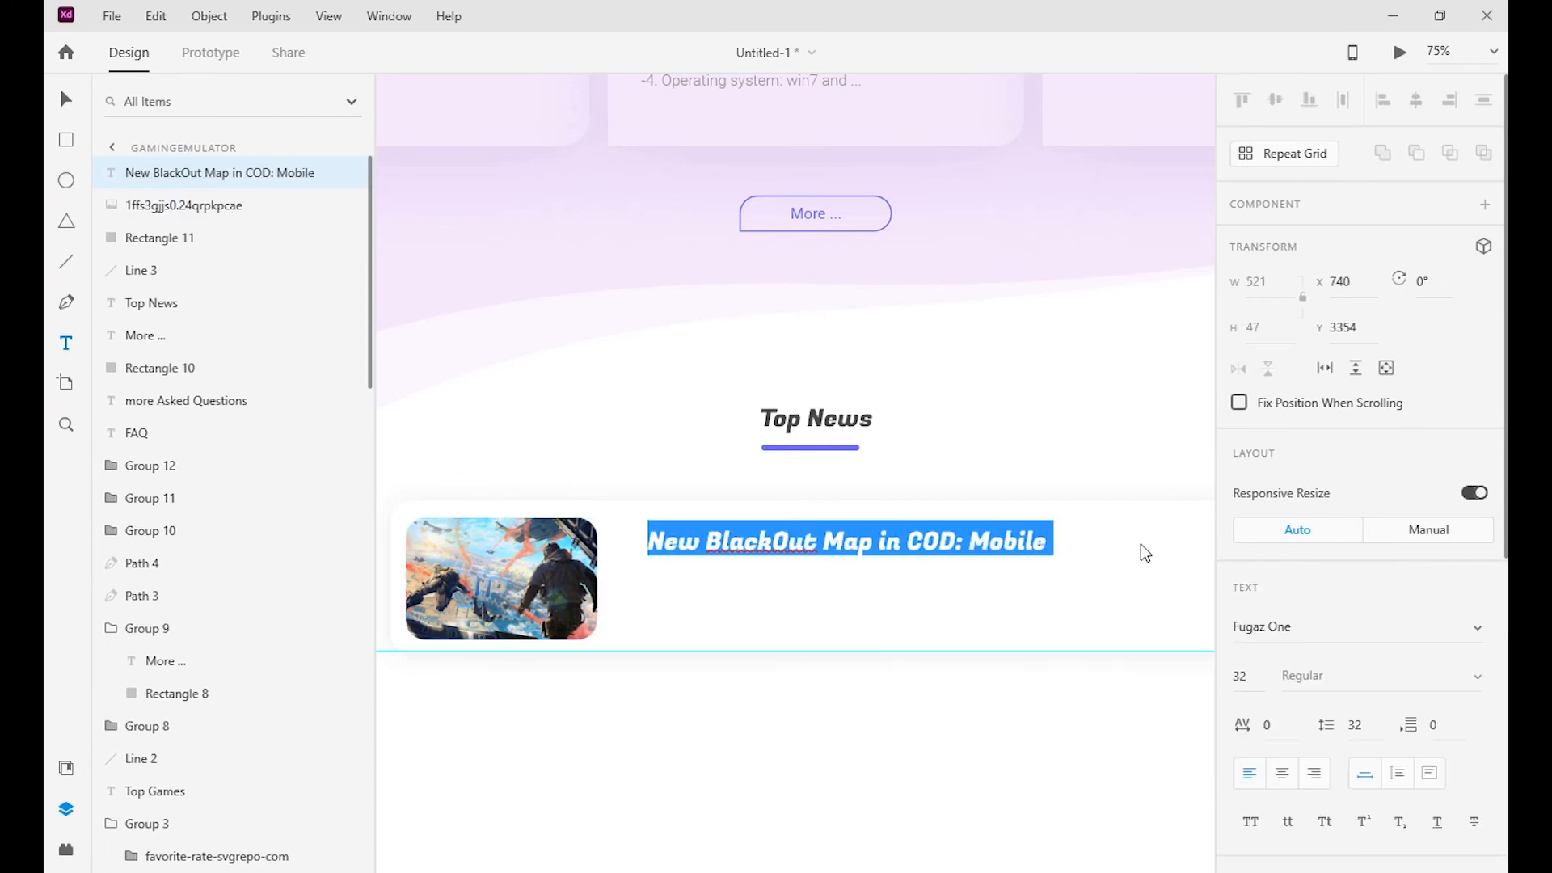
scroll(1293, 566, down, 1)
click(1245, 557)
text(20)
scroll(1326, 566, down, 4)
click(1281, 568)
click(1164, 672)
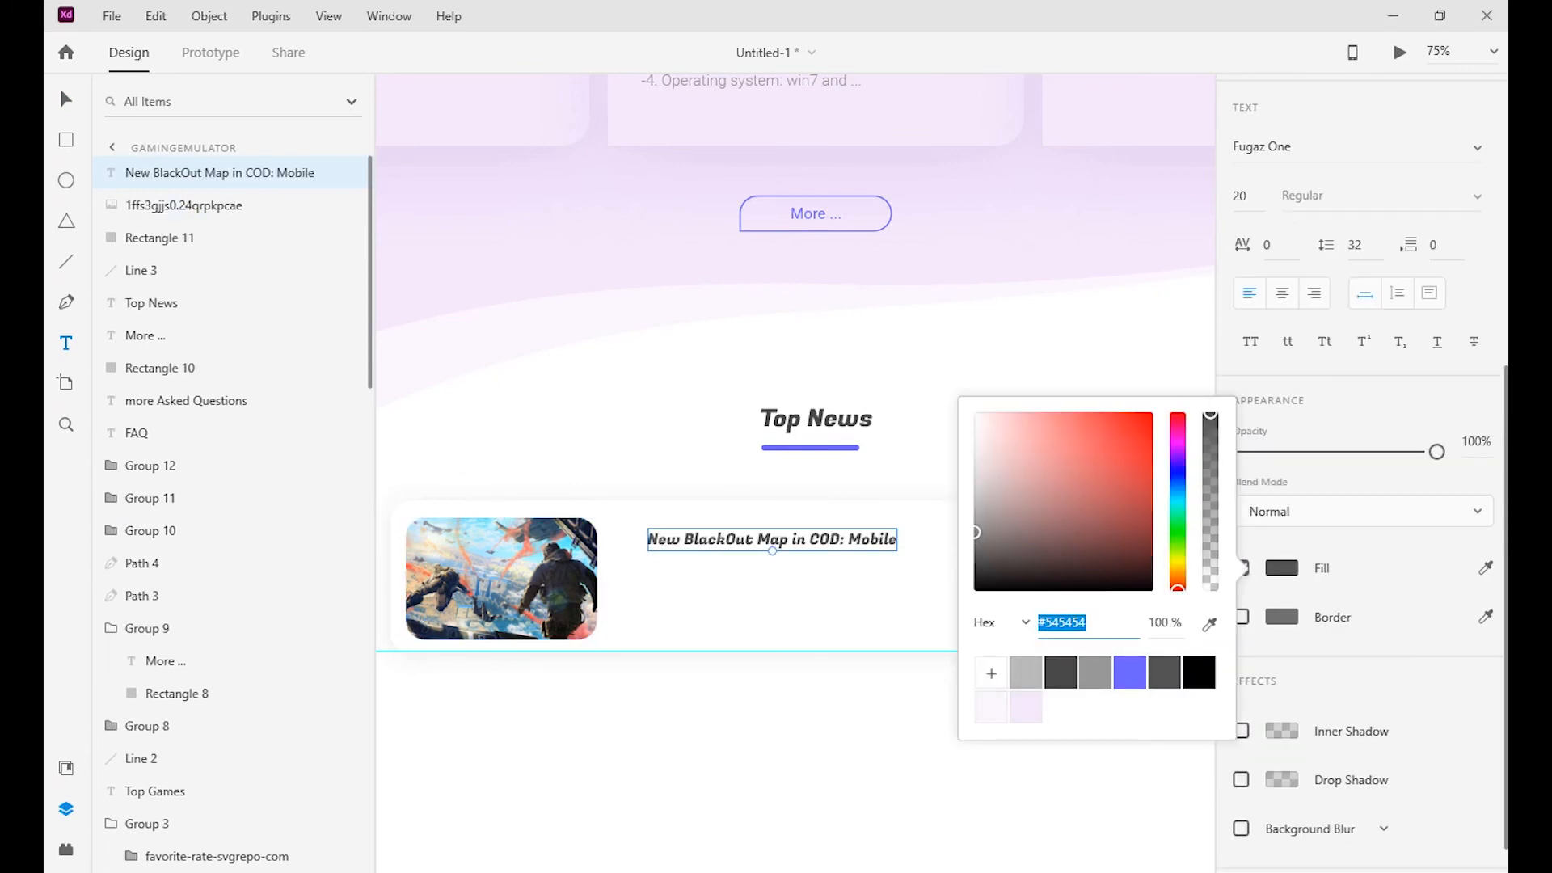
click(1062, 619)
text(707070)
click(991, 673)
click(845, 578)
Step: Add a description box below the news title with the text starting "Open-source illustrations for any idea you can imagine and create."
key(t)
drag(648, 577, 1192, 647)
text(Open-source illustrations for any idea you can imagine and create. · A constantly updated design project with beautiful SVG images that you can use ...)
Step: Style the description text in Roboto at size 18 with a lighter grey fill
key(ctrl+a)
click(1281, 568)
click(1035, 675)
click(1275, 153)
text(Roboto)
key(Tab)
text(18)
key(Return)
Step: Align the news title and the description with each other on the square grid
key(ctrl+plus)
key(ctrl+apostrophe)
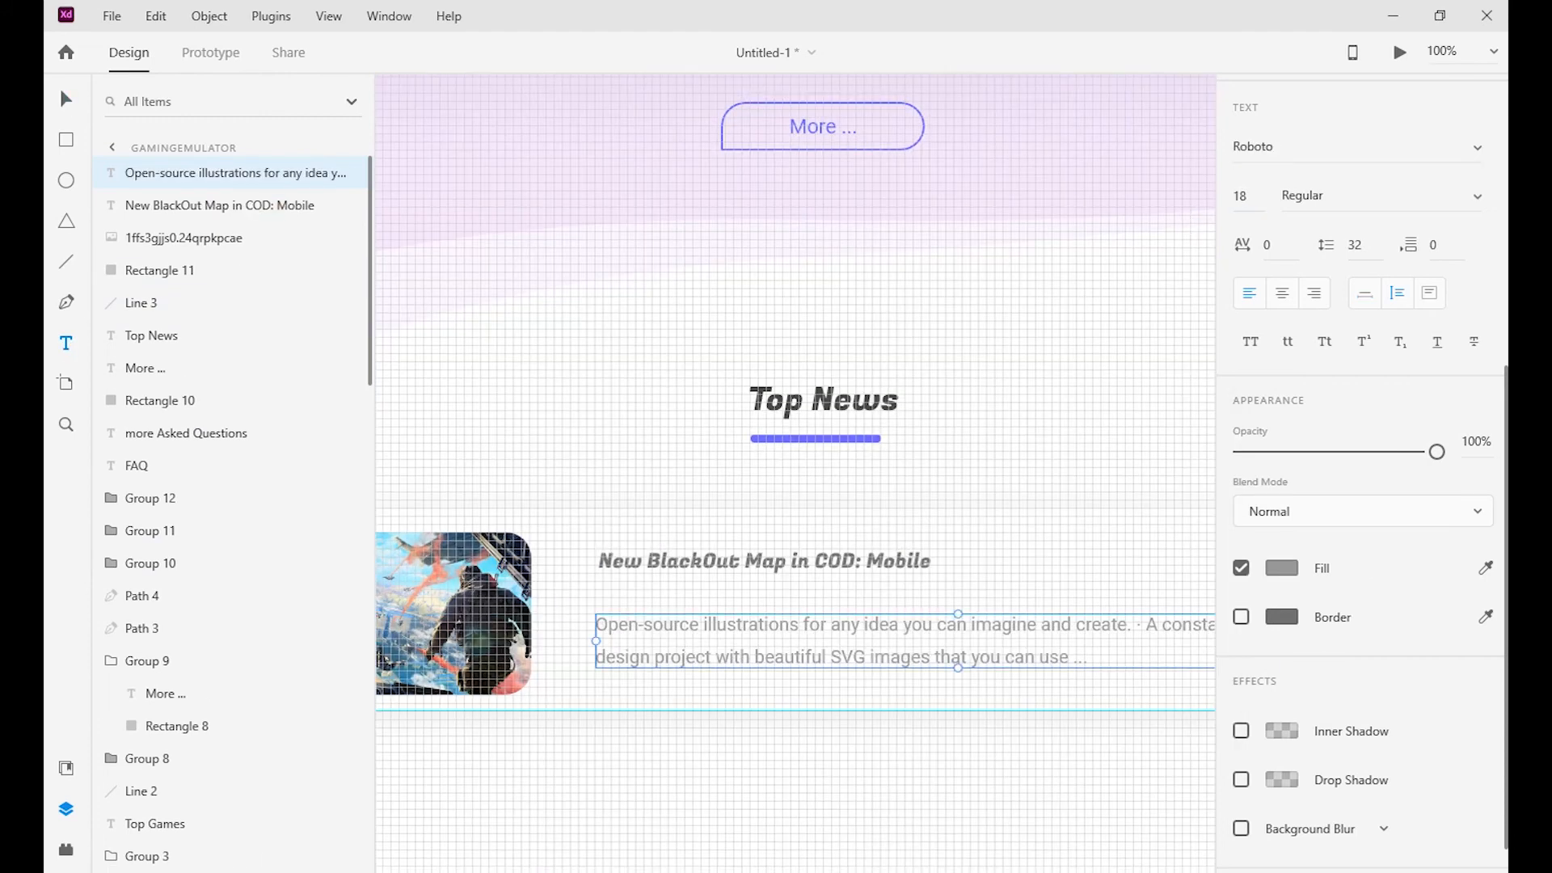
key(ctrl+plus)
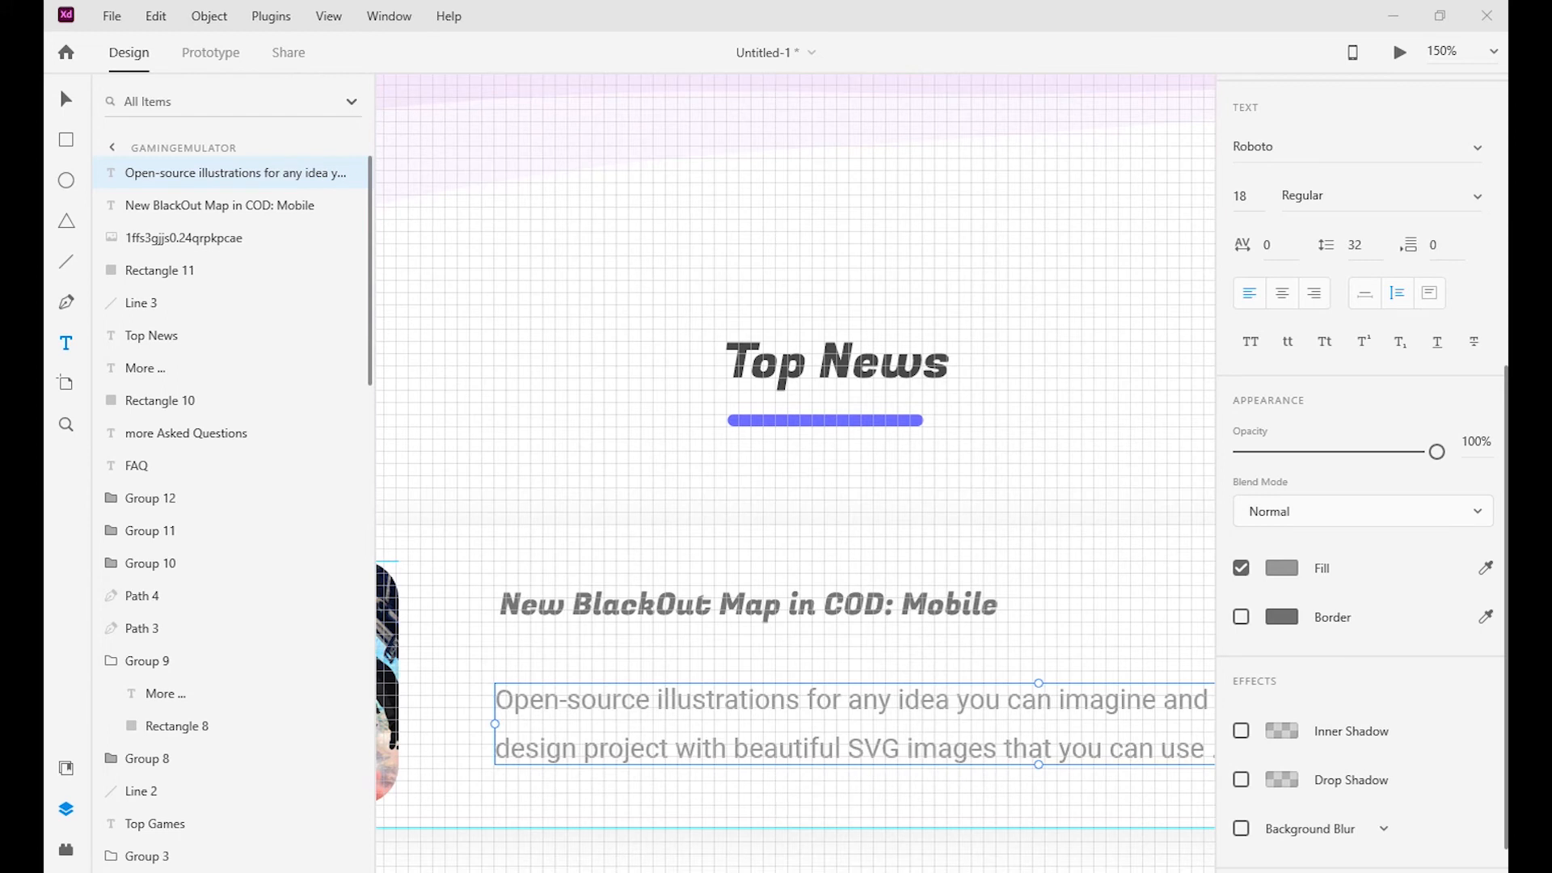
key(ctrl+minus)
click(66, 99)
click(661, 566)
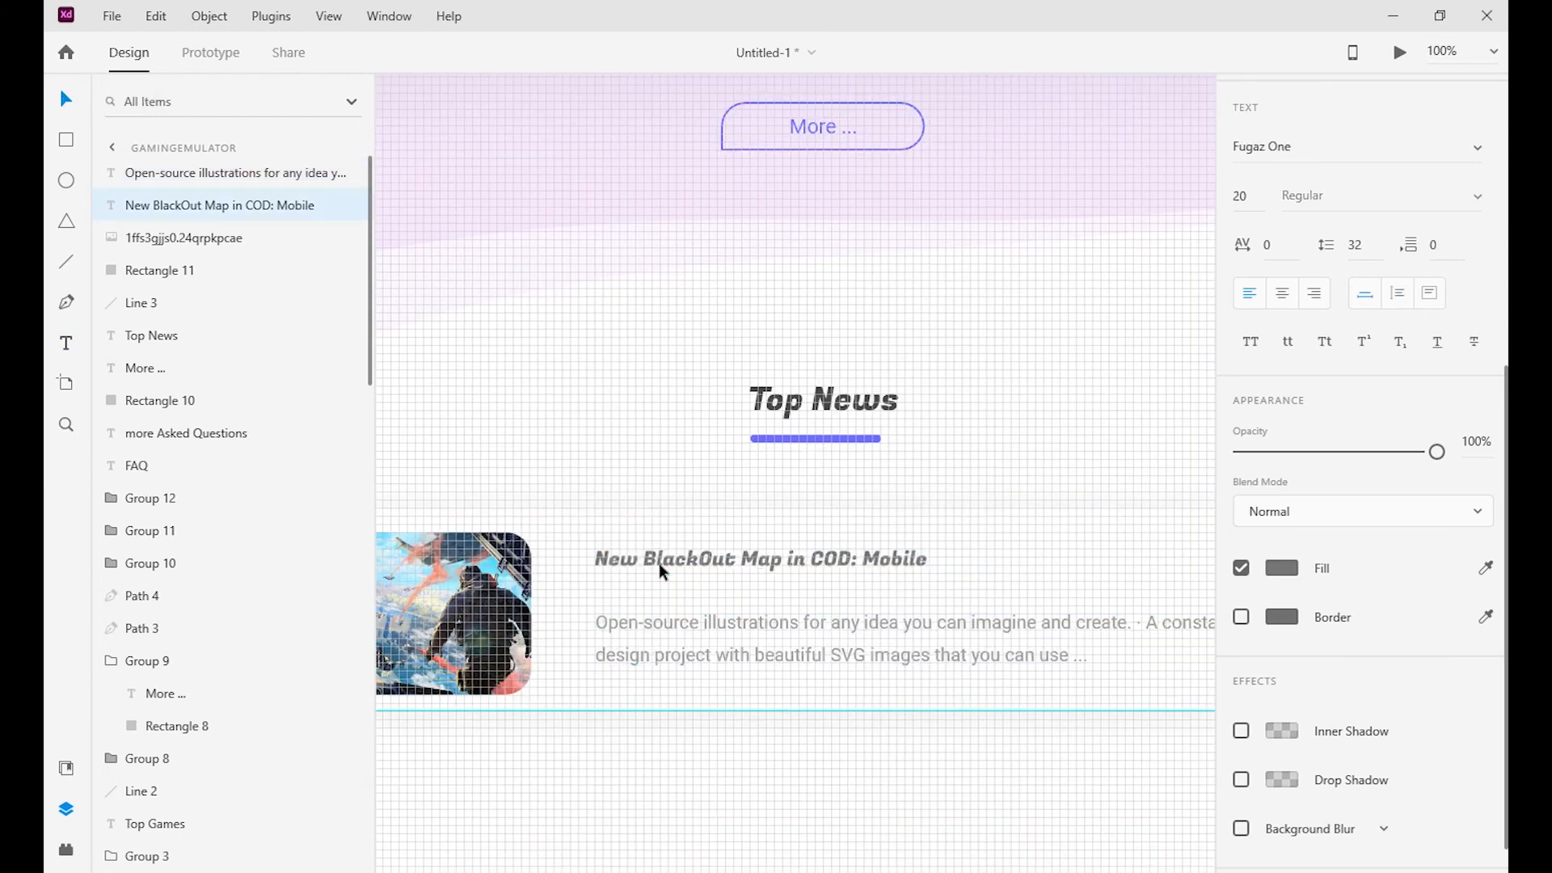
click(665, 620)
Step: Narrow the description box from its right edge so that "updated" wraps to the second line
scroll(703, 578, right, 5)
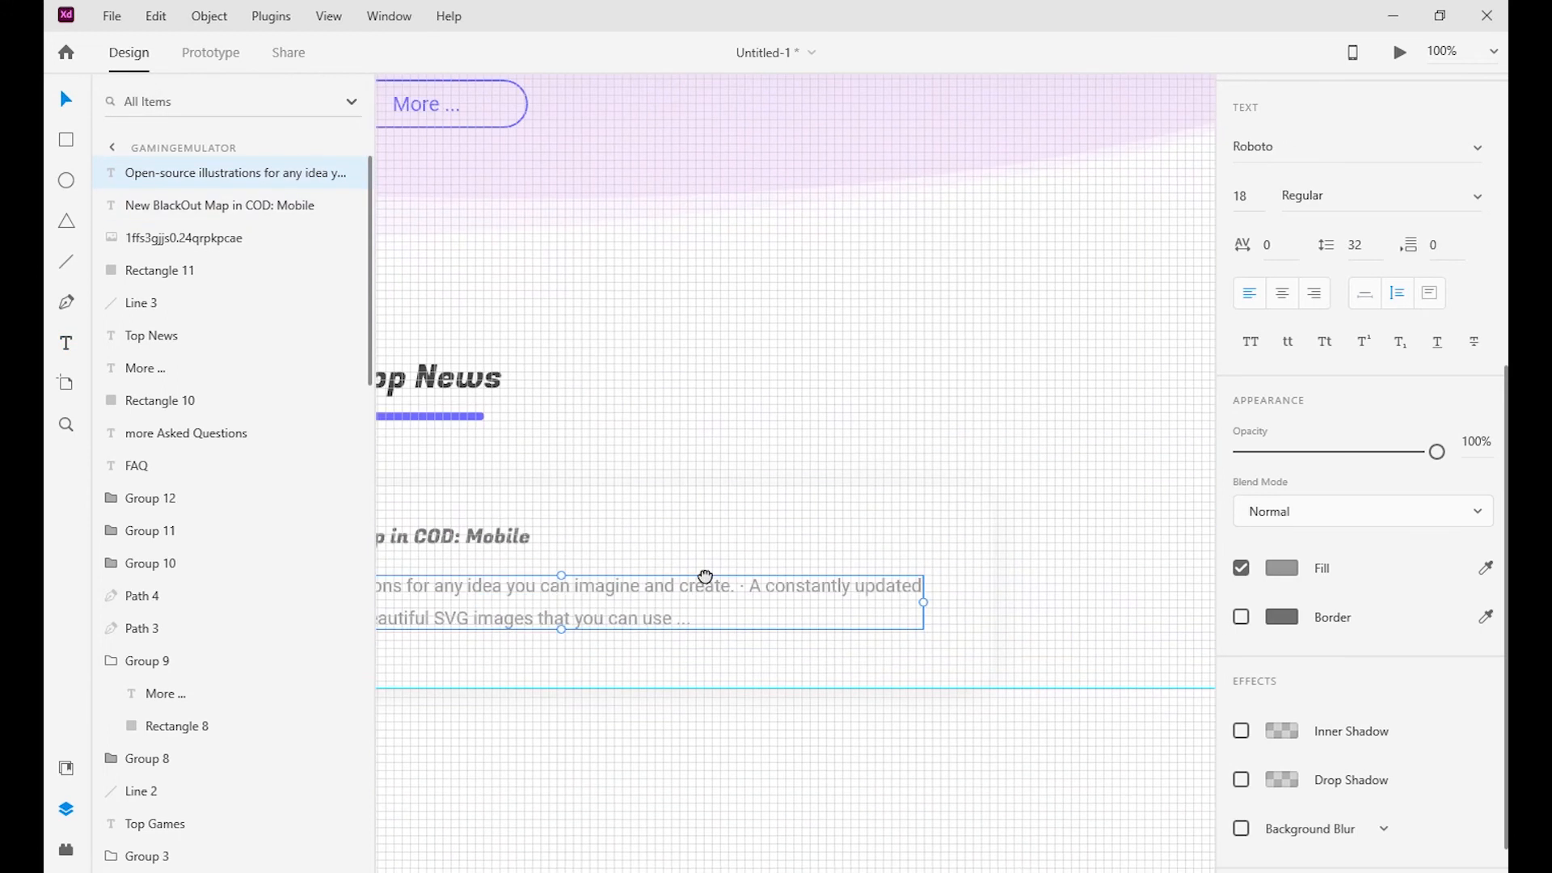
drag(1138, 604, 1085, 604)
scroll(1077, 493, down, 1)
key(ctrl+apostrophe)
Step: Import the eye icon iconmonstr-eye-9 onto the news card
key(ctrl+shift+i)
double_click(627, 491)
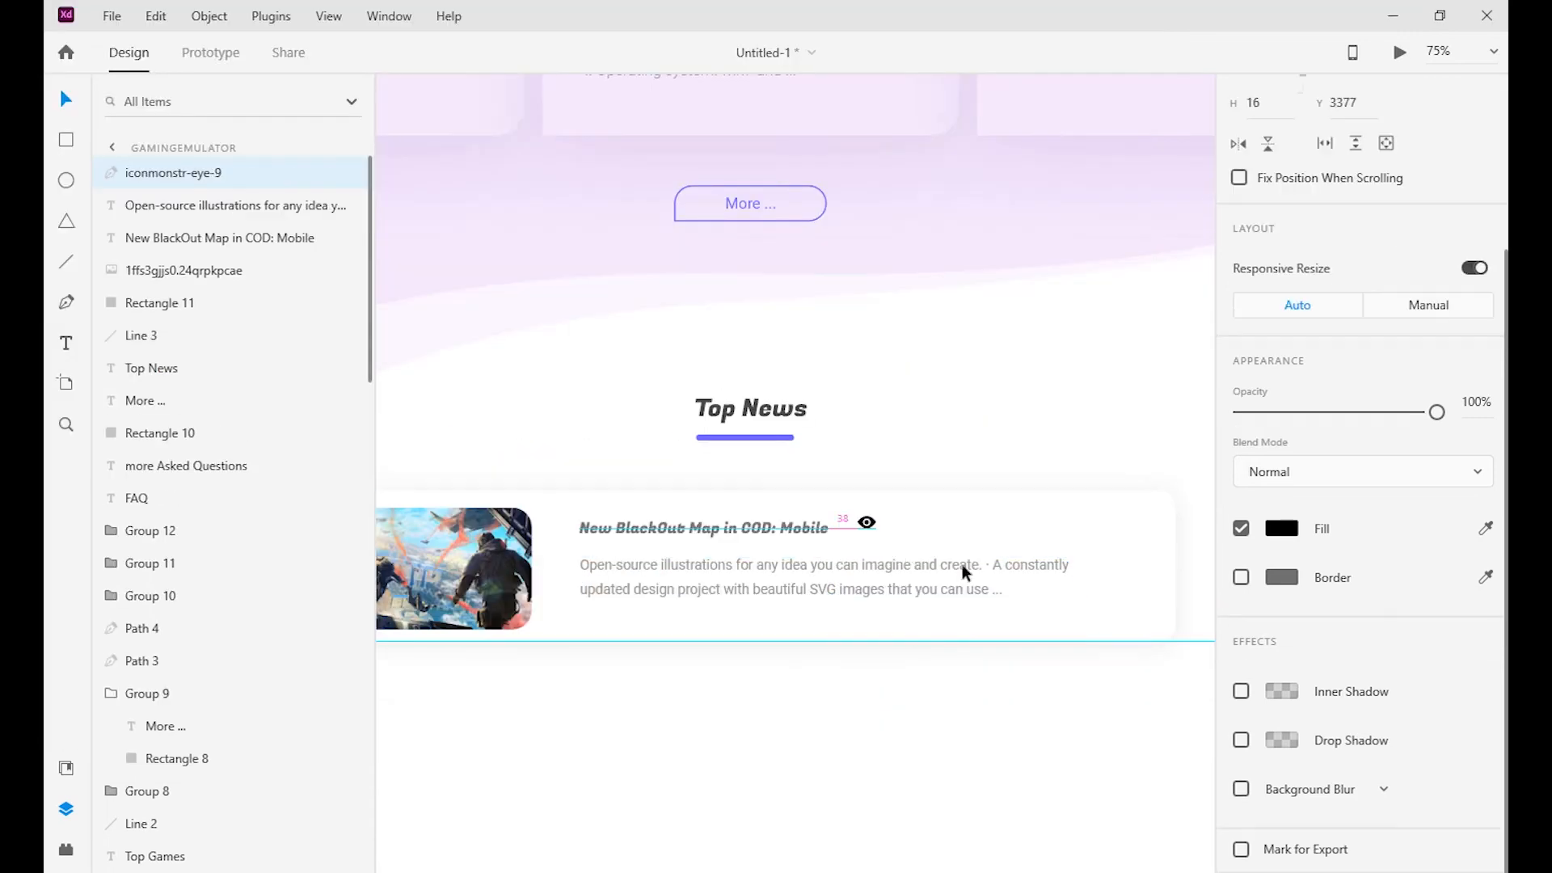
Step: Move the eye icon to the news card's lower-right corner and set its width to 16
drag(795, 474, 1117, 623)
click(1259, 282)
text(16)
key(Return)
Step: Fine-tune the eye icon's position in the card's lower-right corner using the square grid
scroll(1124, 598, up, 2)
click(892, 659)
key(ctrl+apostrophe)
click(869, 679)
key(shift+Left)
key(shift+Left)
key(Down)
key(Down)
key(Down)
key(Down)
key(Down)
key(Down)
key(Left)
key(Left)
key(Left)
key(Left)
key(Left)
key(Left)
Step: Add the view count text "674" beside the eye icon at font size 16
click(68, 348)
click(865, 689)
text(674)
click(1254, 683)
text(16)
key(Return)
Step: Set the fill of the eye icon and the view count to dedede
shift+click(829, 690)
scroll(1293, 635, down, 1)
click(1282, 633)
click(1056, 753)
click(1058, 703)
text(dedede)
key(Return)
Step: Add the date "07/18/2021" in size 16 to the left of the eye icon, aligned with the view count
click(870, 687)
key(t)
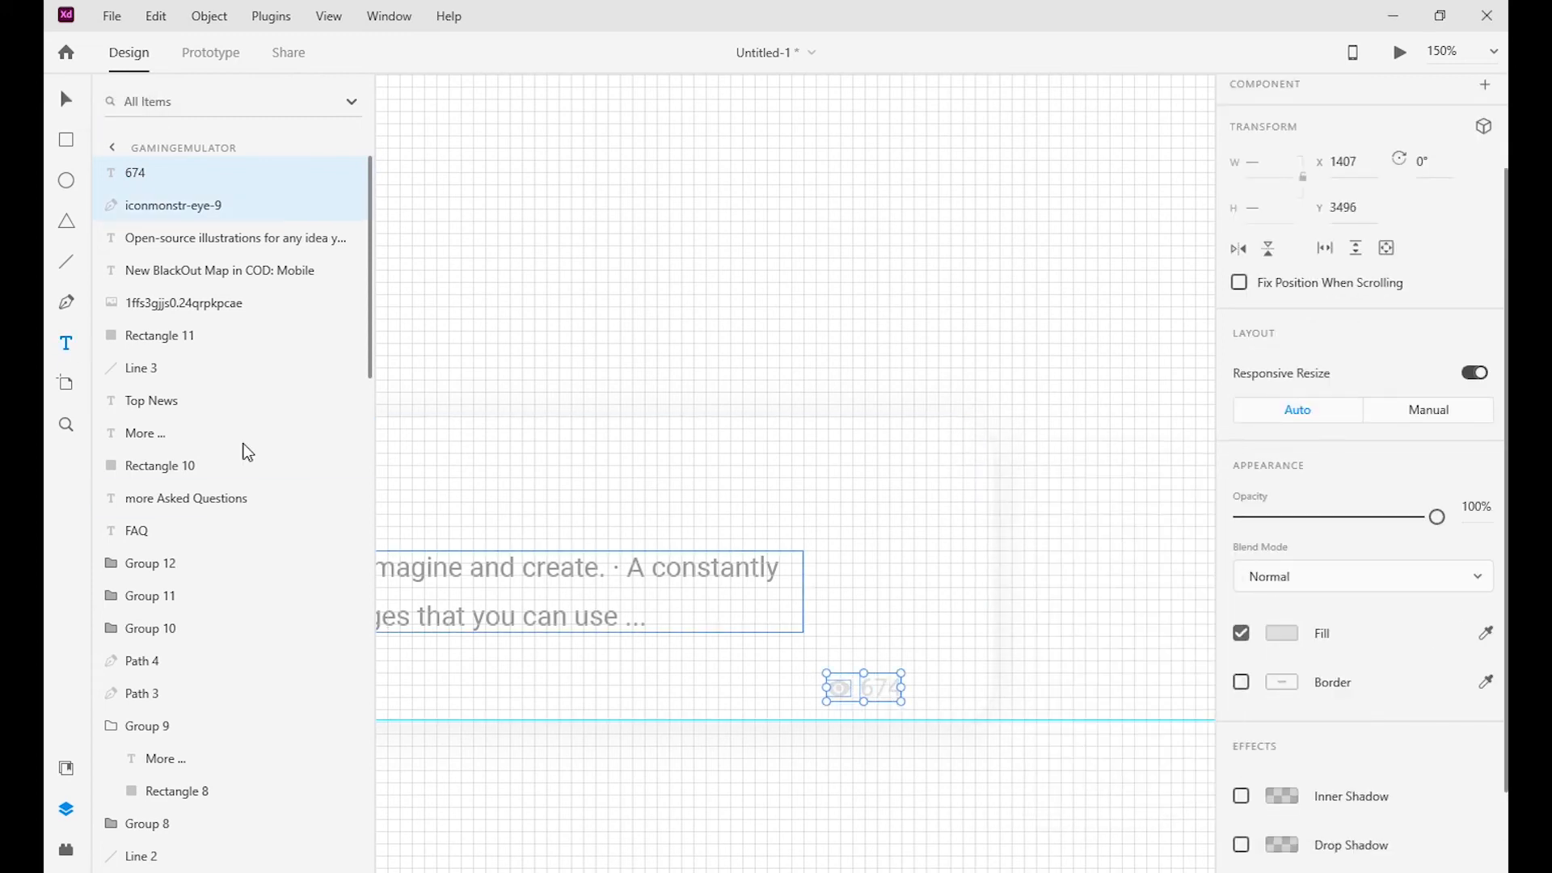
click(691, 692)
drag(756, 694, 749, 694)
scroll(807, 634, down, 1)
drag(601, 675, 745, 620)
Step: Group all elements of the news card, duplicate the group and place the copy directly below the first card
scroll(800, 613, down, 2)
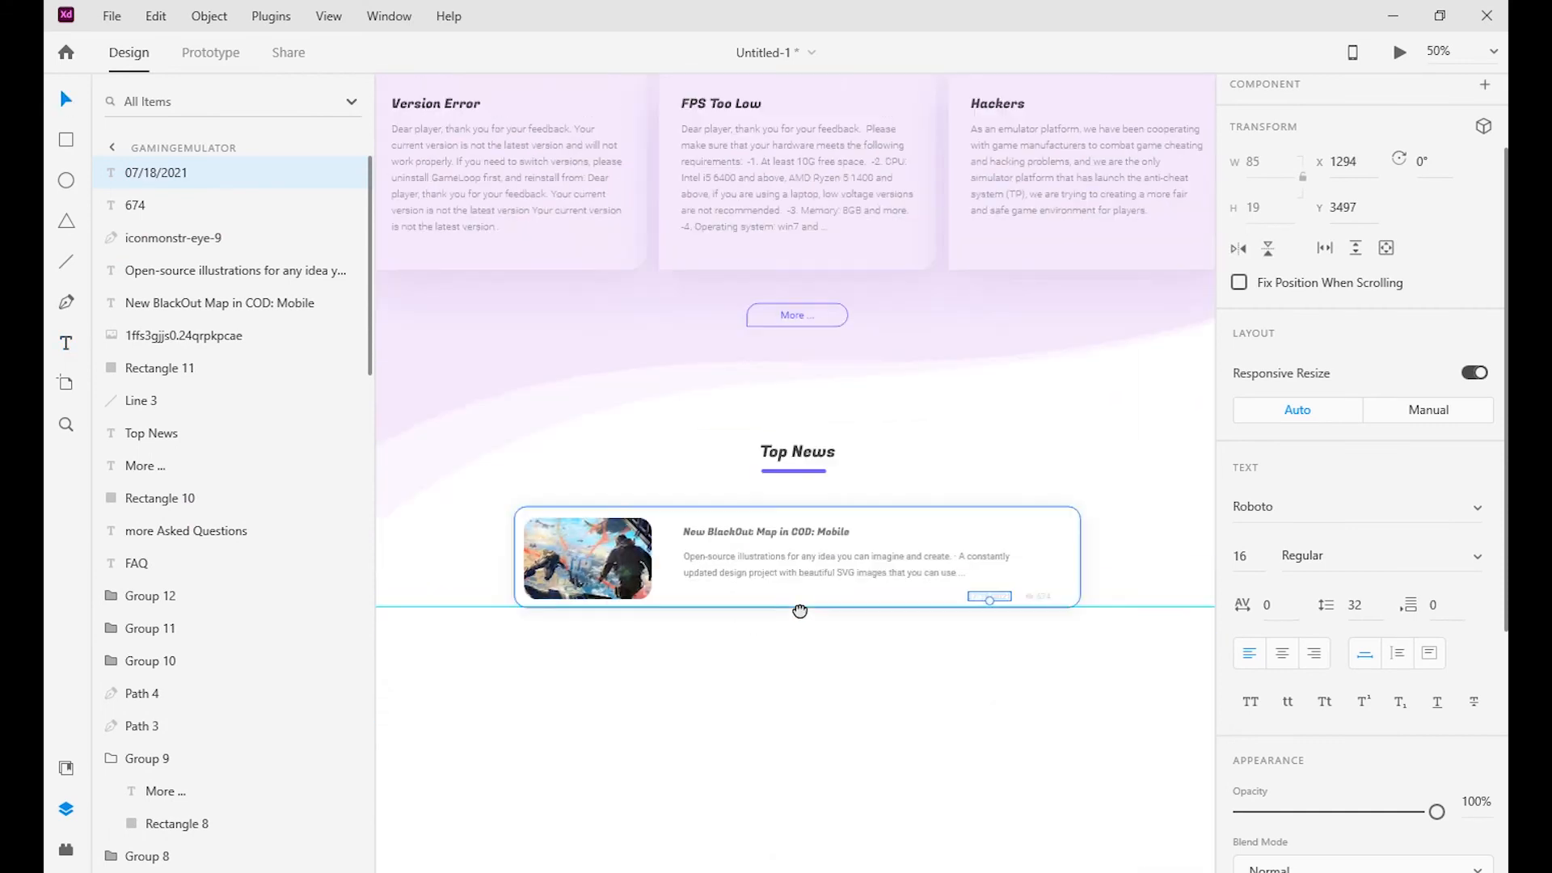
click(162, 370)
shift+click(183, 165)
key(ctrl+g)
key(ctrl+d)
key(ctrl+plus)
key(ctrl+apostrophe)
key(shift+Down)
key(shift+Down)
key(shift+Down)
key(shift+Down)
key(shift+Down)
key(shift+Down)
key(shift+Down)
key(shift+Down)
key(shift+Down)
key(shift+Down)
key(shift+Down)
key(shift+Down)
key(shift+Down)
key(shift+Down)
key(shift+Down)
key(shift+Down)
key(shift+Down)
key(shift+Down)
key(shift+Down)
key(shift+Down)
drag(864, 686, 872, 486)
Step: Duplicate the second news card and place the copy below it as a third card
key(ctrl+d)
key(shift+Down)
key(shift+Down)
key(shift+Down)
key(shift+Down)
key(shift+Down)
key(shift+Down)
key(shift+Down)
key(shift+Down)
key(shift+Down)
key(shift+Down)
key(shift+Down)
key(shift+Down)
key(shift+Down)
key(shift+Down)
key(shift+Down)
key(shift+Down)
key(shift+Down)
key(shift+Down)
key(shift+Down)
key(shift+Down)
key(ctrl+minus)
Step: Import the PUBG Mobile picture 1fcs43bm50.sv8j70nead and use it as the second card's image
double_click(591, 560)
click(111, 16)
click(167, 428)
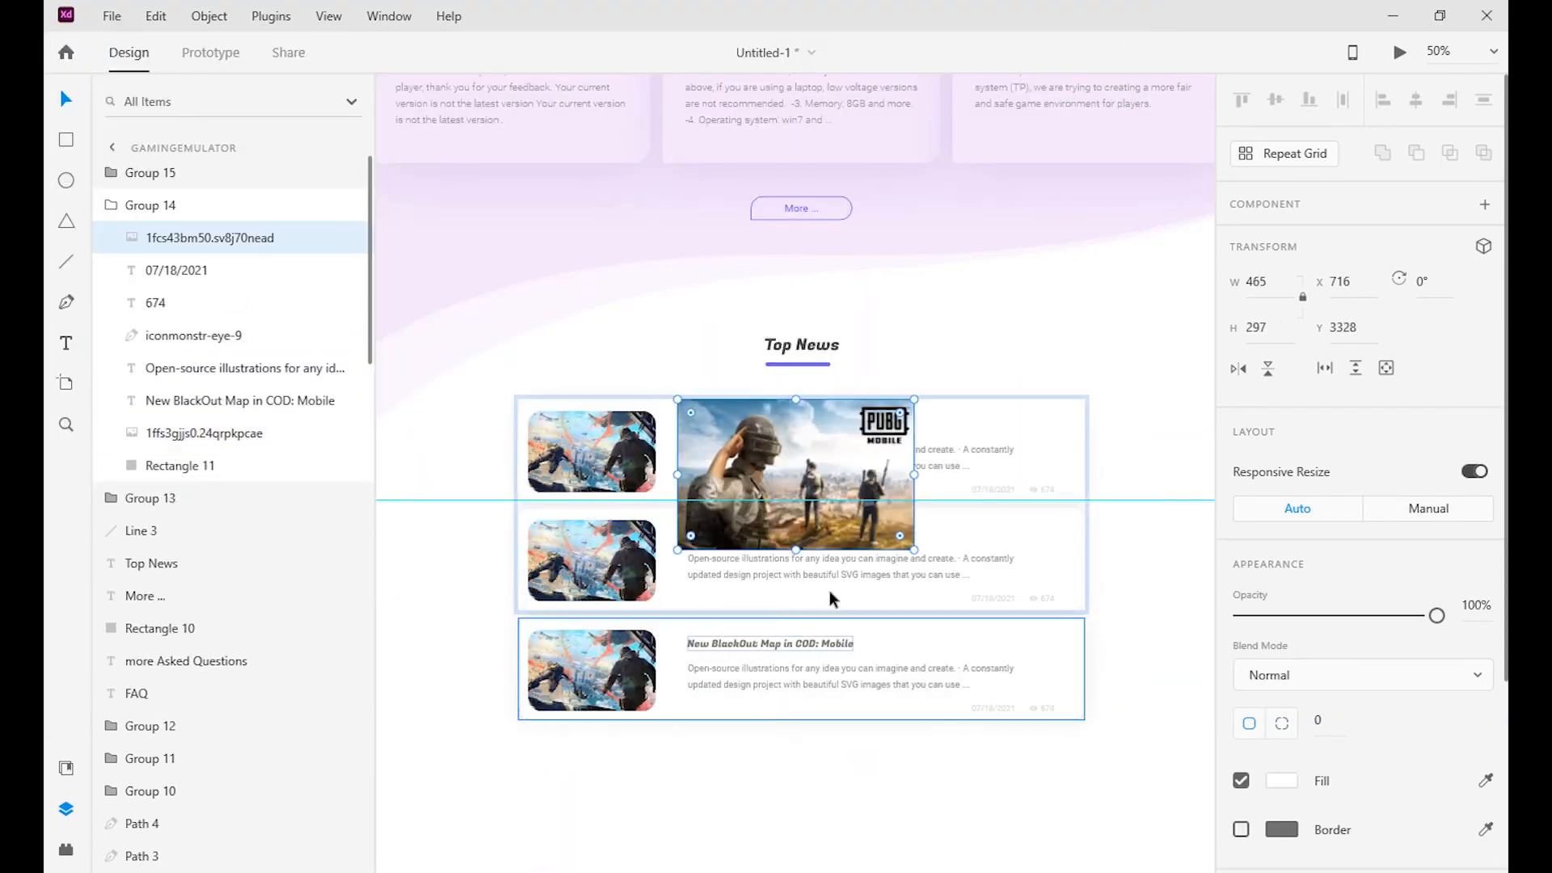
drag(832, 596, 859, 544)
Step: Replace the third card's image with the picture 1fijhl3rm0.tsdso60qtu8, using a corner radius of 30, and delete the old image
double_click(592, 670)
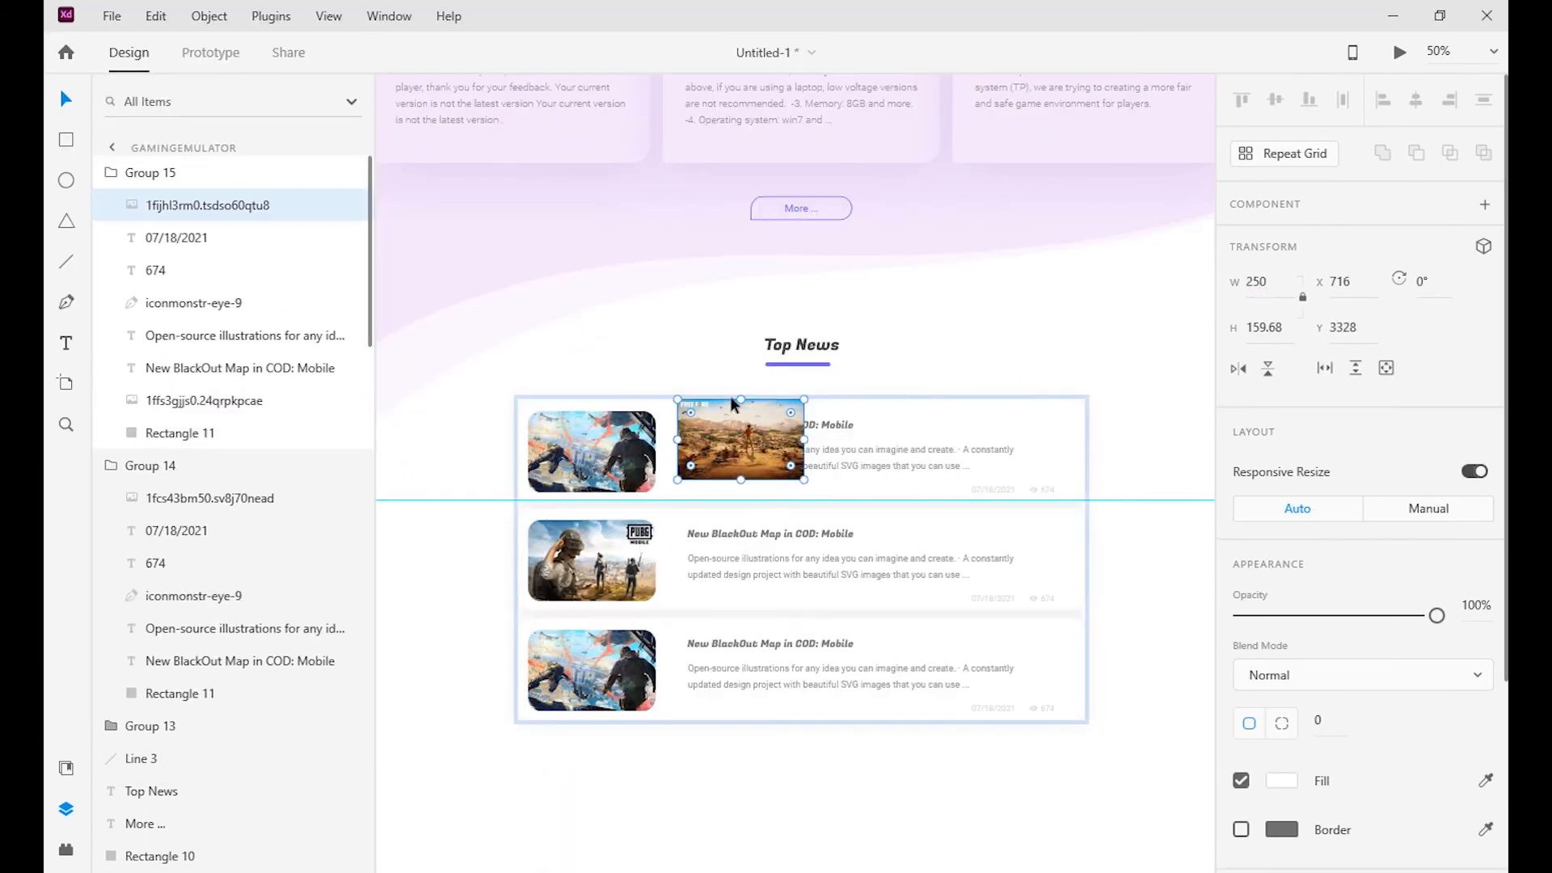
drag(730, 396, 591, 670)
click(1318, 720)
text(30)
key(Return)
click(204, 401)
key(Delete)
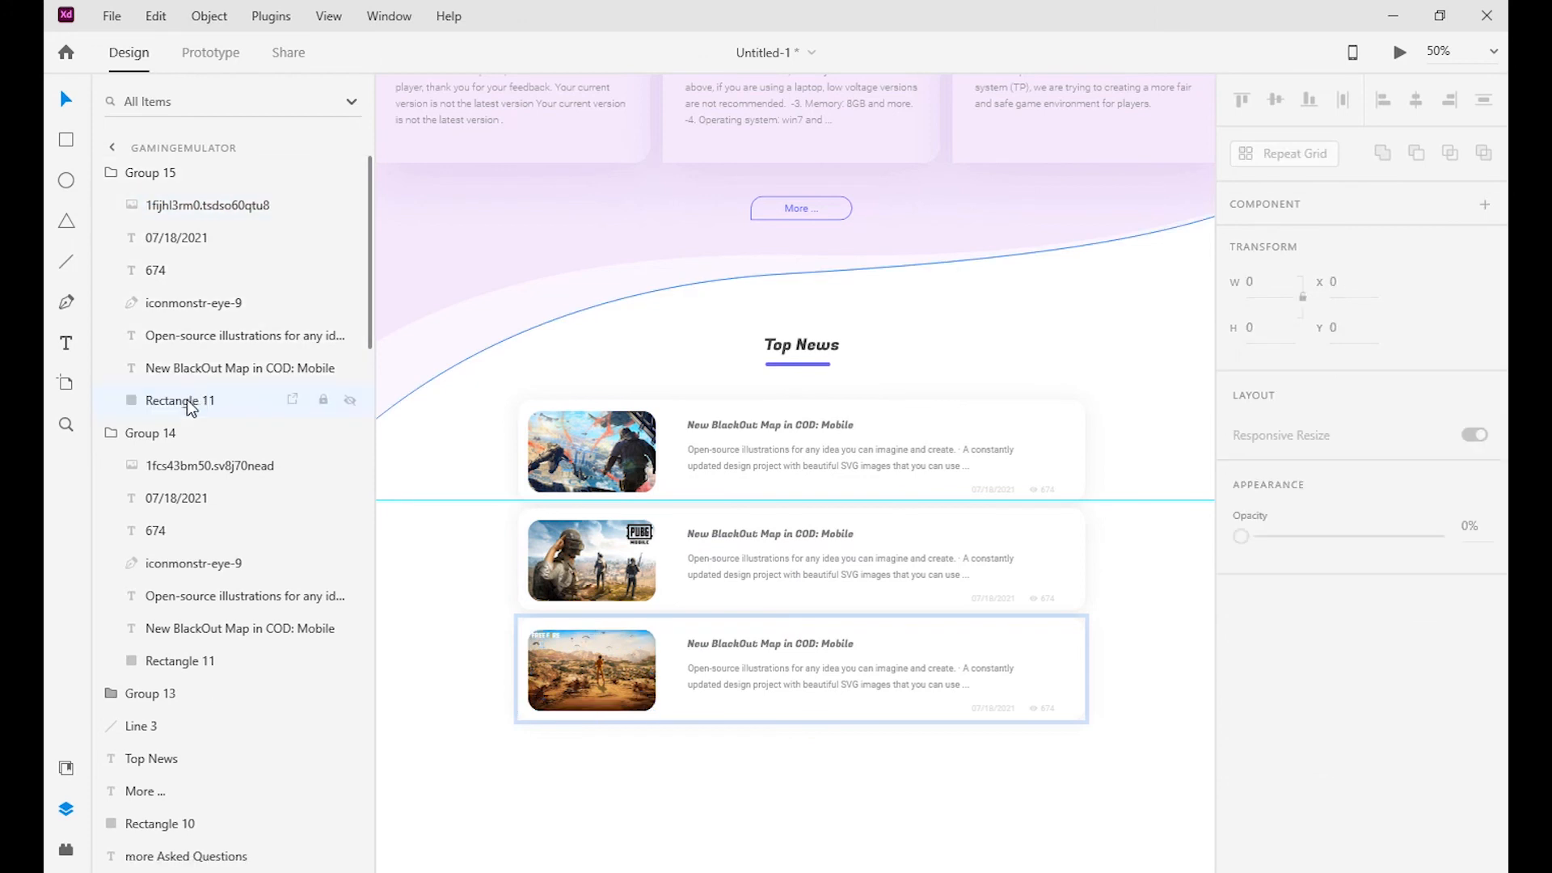
Step: Change the second card's title to "PUBG Mobile Becomes Highest Grossing Mobile Game..." and its description to the PUBG Mobile revenue text
double_click(770, 534)
key(ctrl+a)
text(PUBG Mobile Becomes Highest Grossing Mobile Game...)
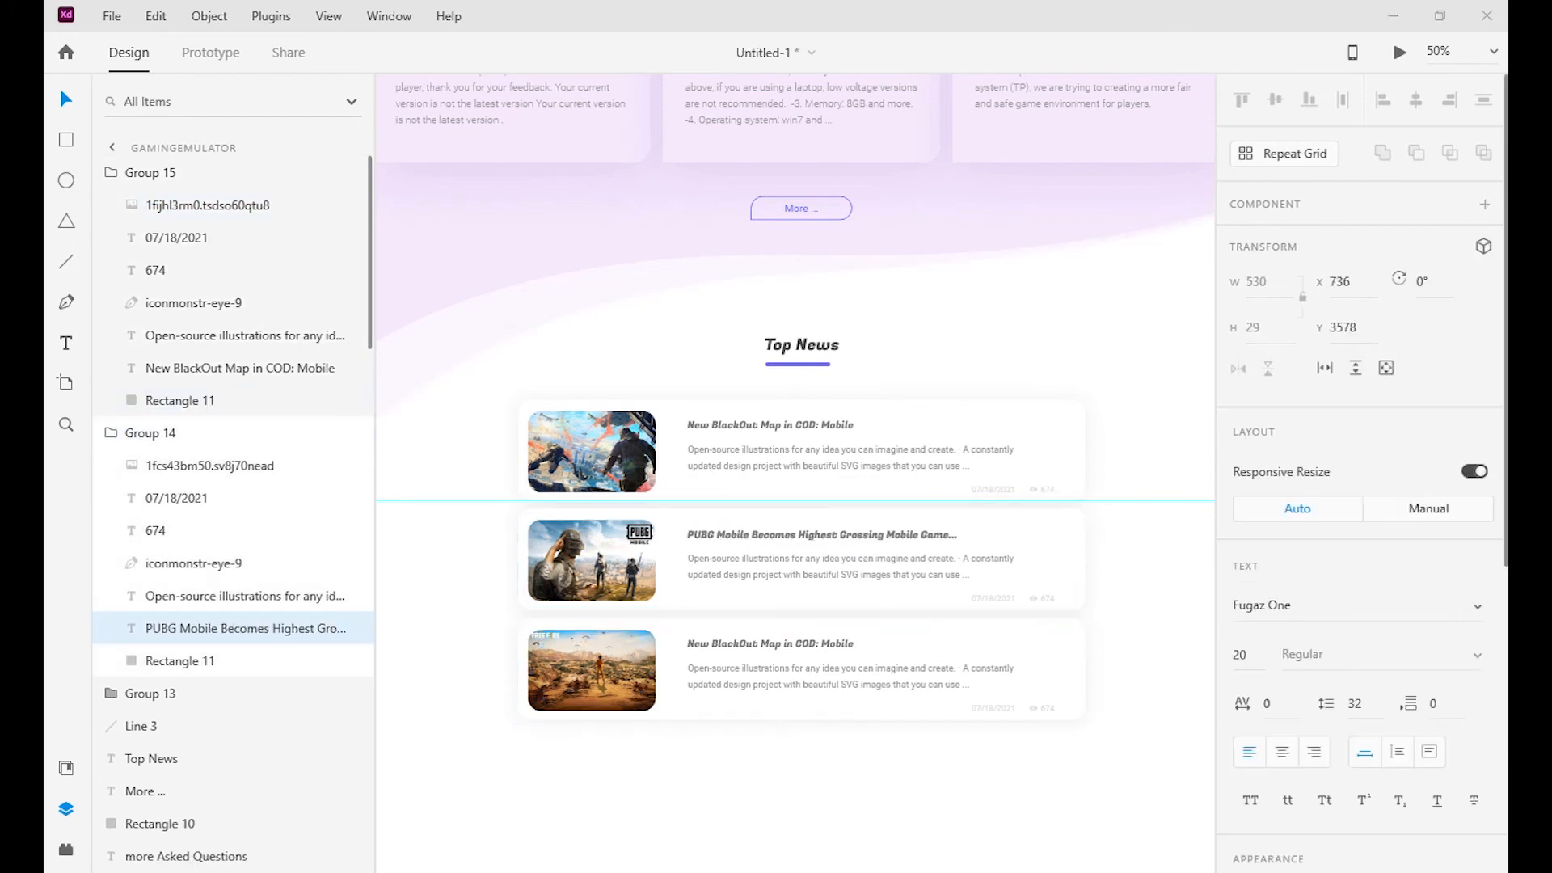
double_click(798, 556)
key(ctrl+a)
text(In just seven months, PUBG Mobile has crossed the $1.5 billion mark in revenue and is most likely to cross the $2 billion mark in August. Moreover, July was the highest revenue month in ...)
Step: Change the third card's title to "Garena Free Fire Max Is Now Available..." and its description to the high-resolution version text
double_click(744, 644)
key(ctrl+a)
text(Garena Free Fire Max Is Now Available...)
double_click(811, 675)
key(ctrl+a)
text(The high-resolution version of the highly anticipated popular battle royale game Garena Free Fire has arrived. The game is called Garena Free Fire Max and is now...)
Step: Draw an unfilled button rectangle below the news cards with corner radii 25, 25, 25 and 0 and a border size of 2
drag(811, 671, 761, 488)
key(r)
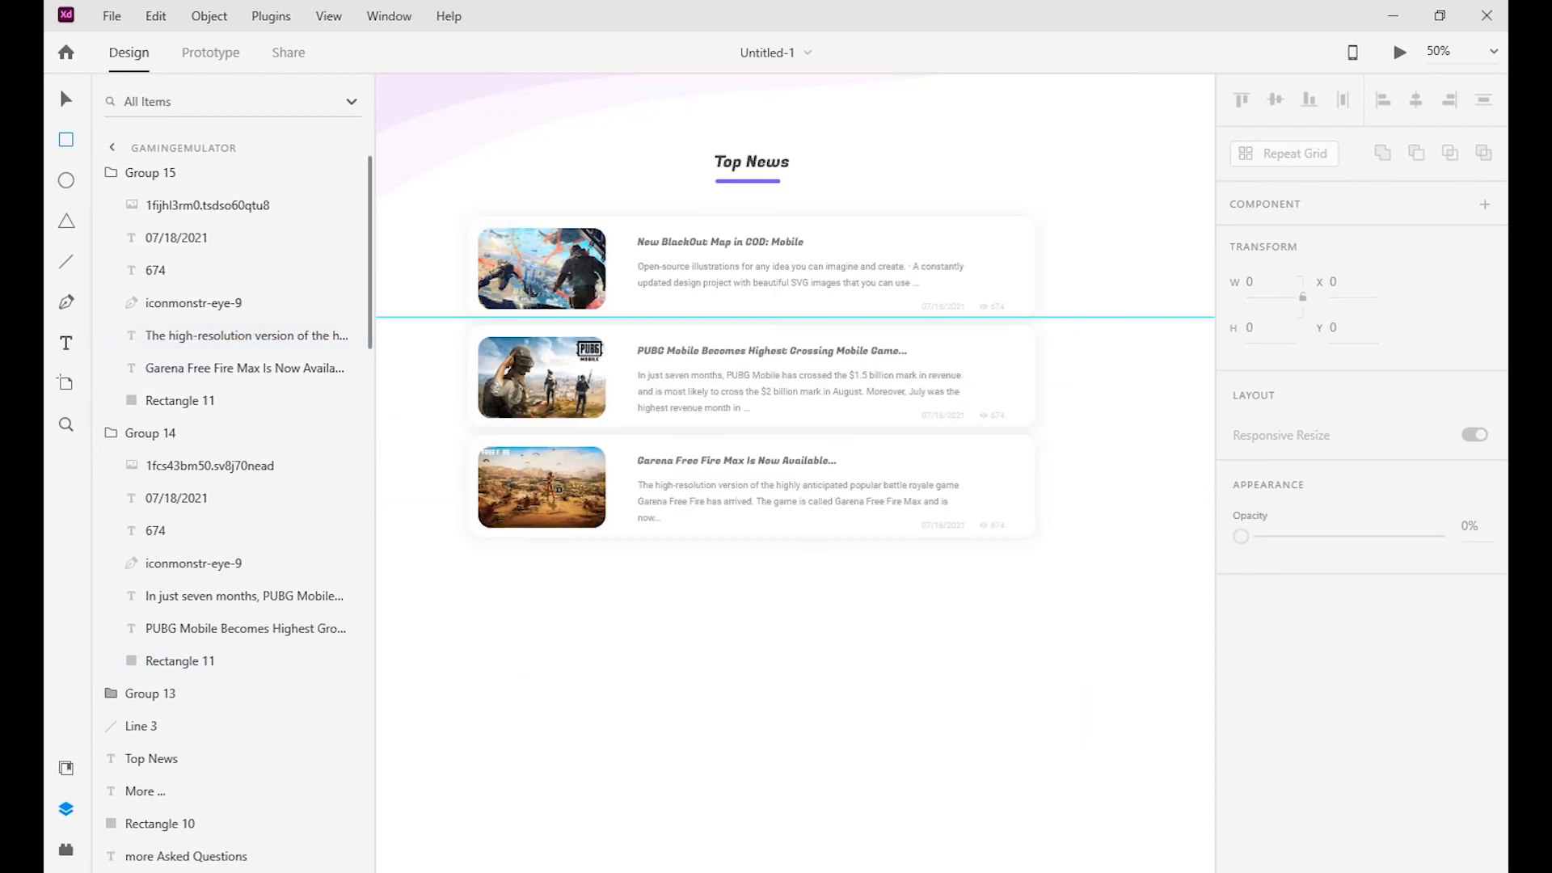
drag(690, 594, 846, 642)
click(1344, 742)
click(1242, 802)
scroll(1251, 808, down, 3)
click(1307, 652)
text(2)
Step: Set the button rectangle's border colour to b9b9b9 and its height to 48
click(1281, 611)
click(1056, 666)
text(b9b9b9)
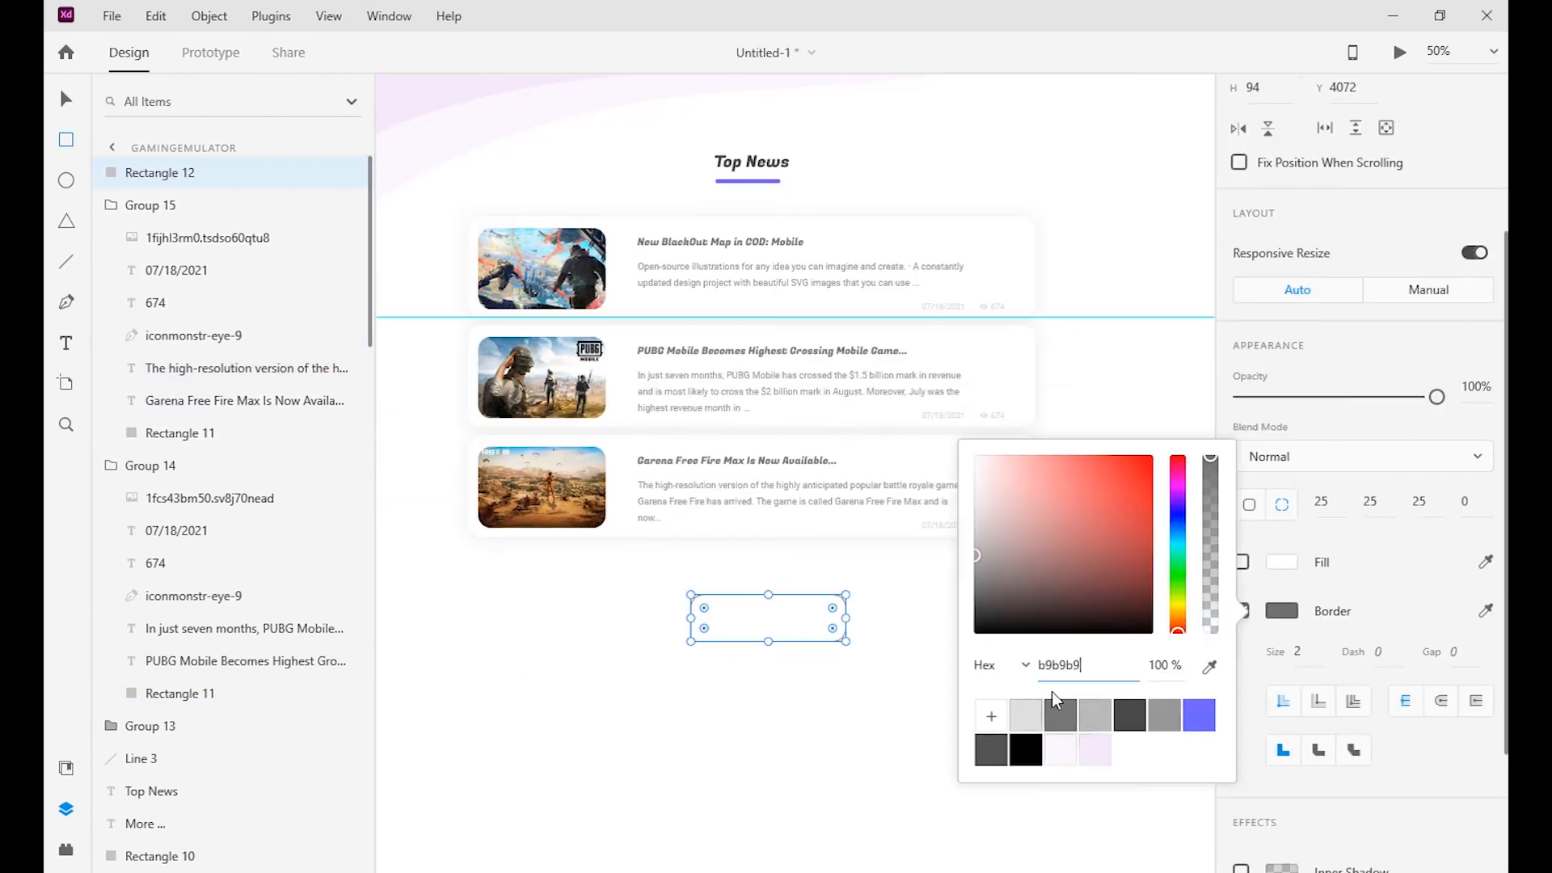
key(Tab)
text(48)
key(Return)
Step: Add a "More ..." label inside the new button and give its text a light grey fill
key(ctrl+plus)
key(ctrl+plus)
key(t)
click(720, 701)
click(68, 100)
shift+click(780, 688)
scroll(1366, 647, down, 5)
click(1282, 682)
click(1282, 633)
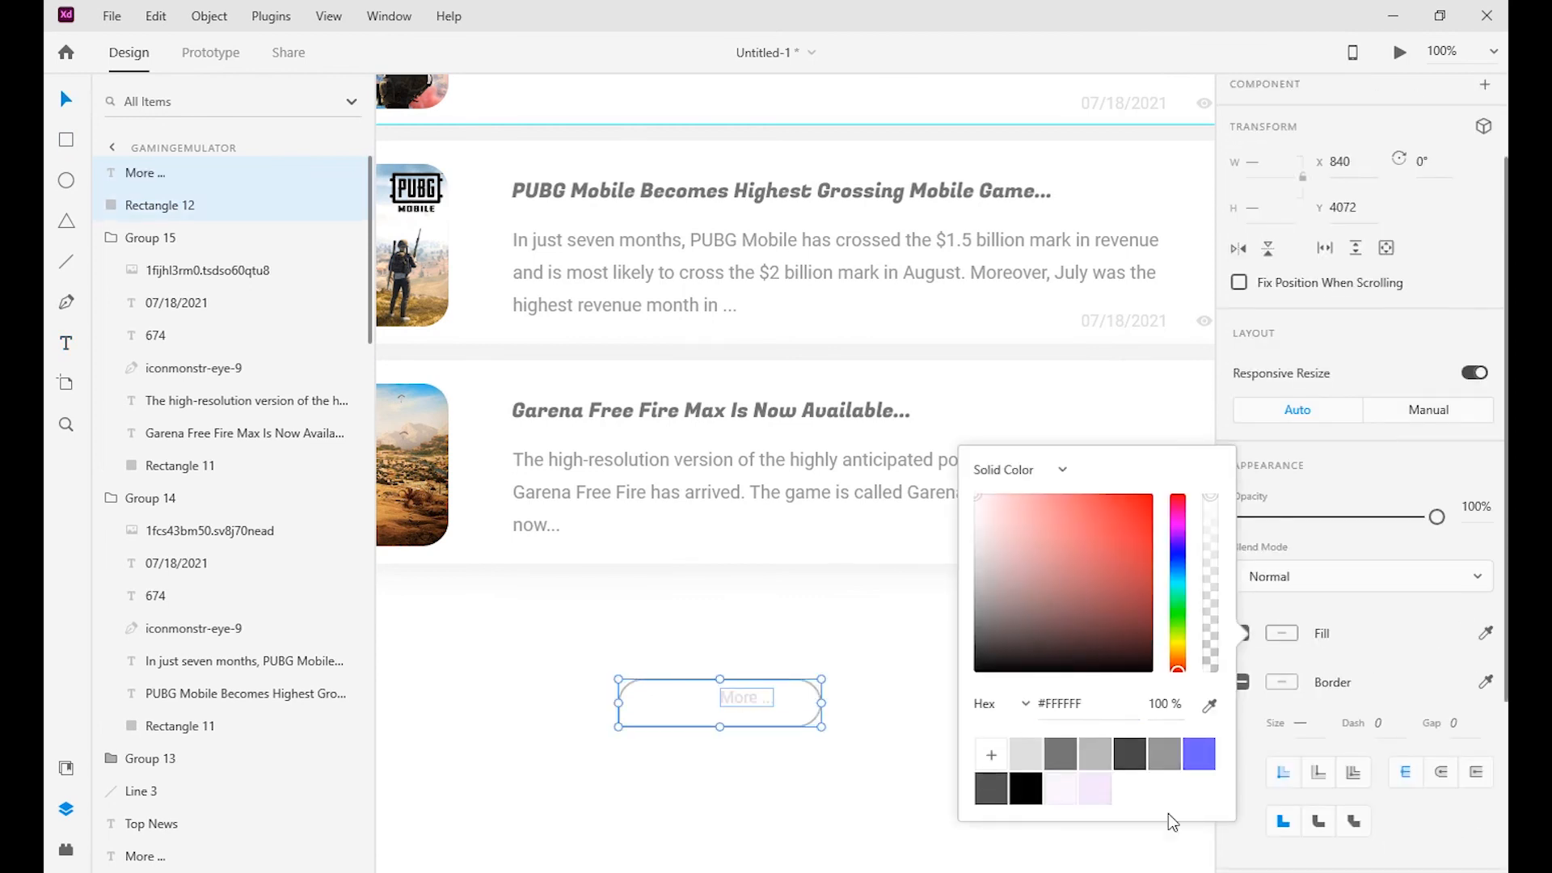
double_click(747, 697)
click(1283, 530)
Step: Centre the "More ..." label in its button and move both up on the square grid to Y 4040
shift+click(781, 687)
key(ctrl+apostrophe)
key(shift+Up)
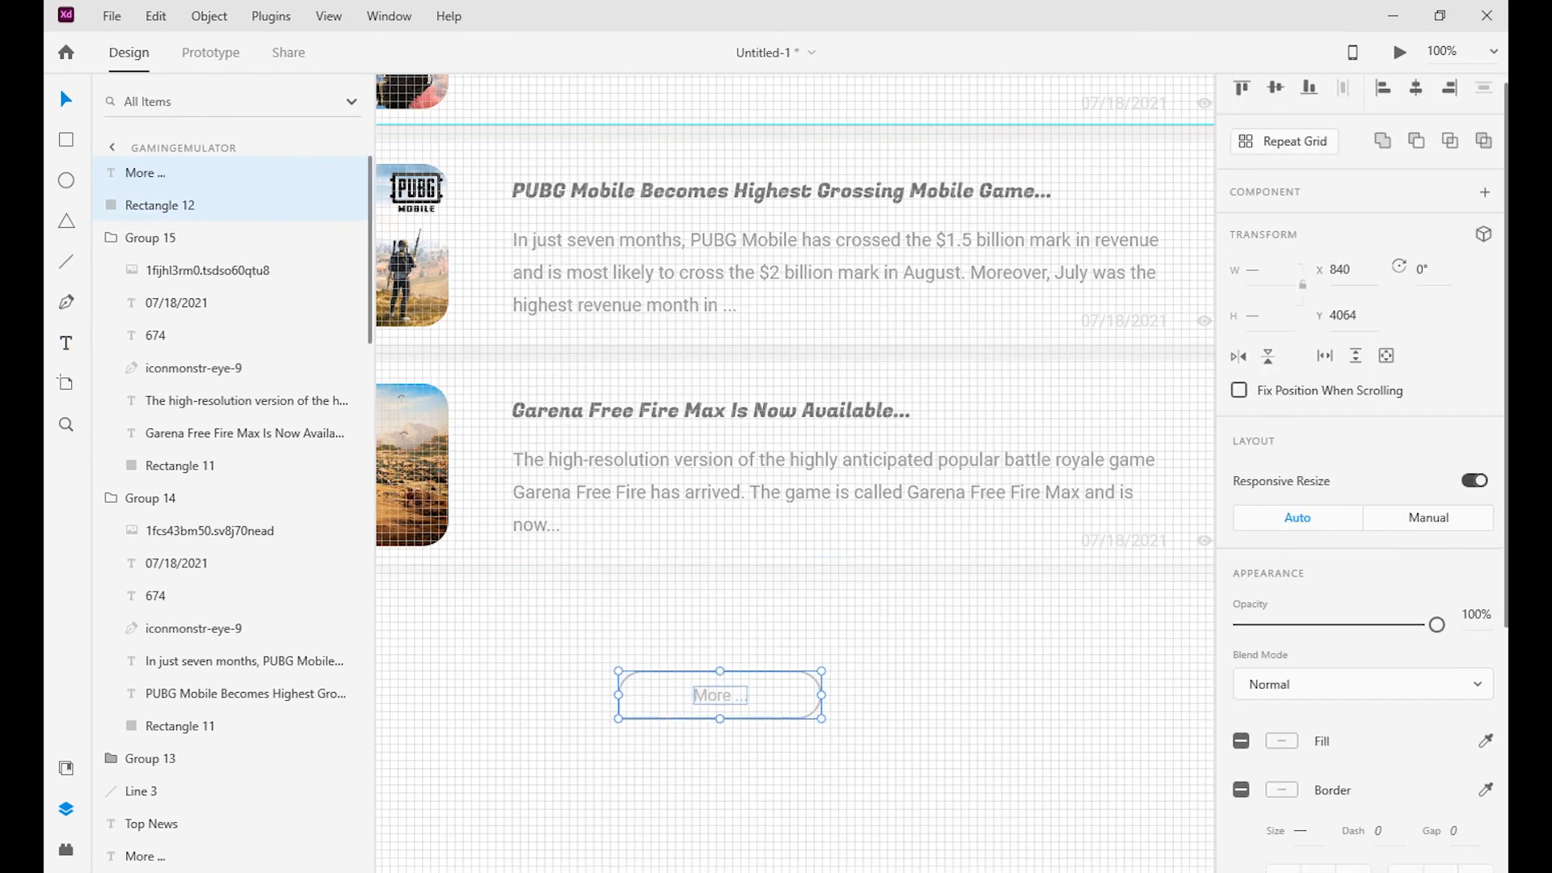
click(720, 637)
click(169, 206)
shift+click(167, 177)
key(shift+Up)
key(shift+Up)
key(shift+Up)
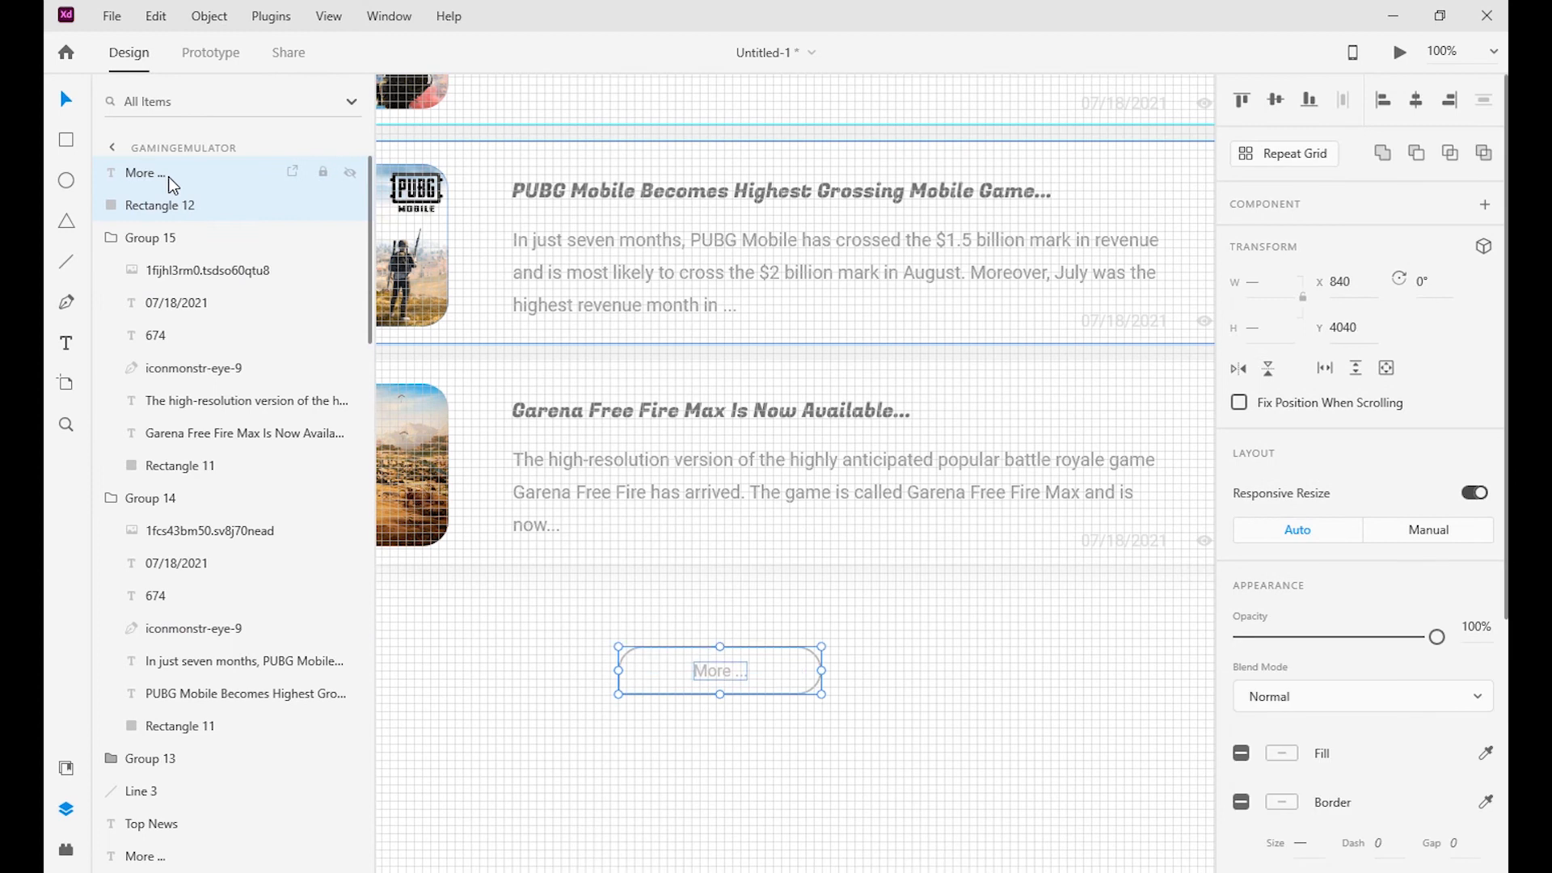
Step: Deselect the More button, hide the square grid and save the document
click(847, 624)
key(ctrl+apostrophe)
key(ctrl+minus)
key(ctrl+s)
key(ctrl+minus)
Step: Review the landing page's sections and check the empty area below the news cards
drag(867, 538, 891, 509)
drag(873, 327, 966, 455)
drag(947, 89, 947, 245)
drag(947, 727, 915, 202)
drag(915, 259, 1049, 709)
mouse_move(796, 207)
mouse_down()
mouse_move(752, 727)
mouse_move(821, 208)
mouse_up()
drag(820, 324, 795, 777)
scroll(794, 776, down, 2)
Step: Draw a closed wave shape with the Pen tool across the page end and give it a very pale lilac fill without border
click(66, 302)
click(1111, 419)
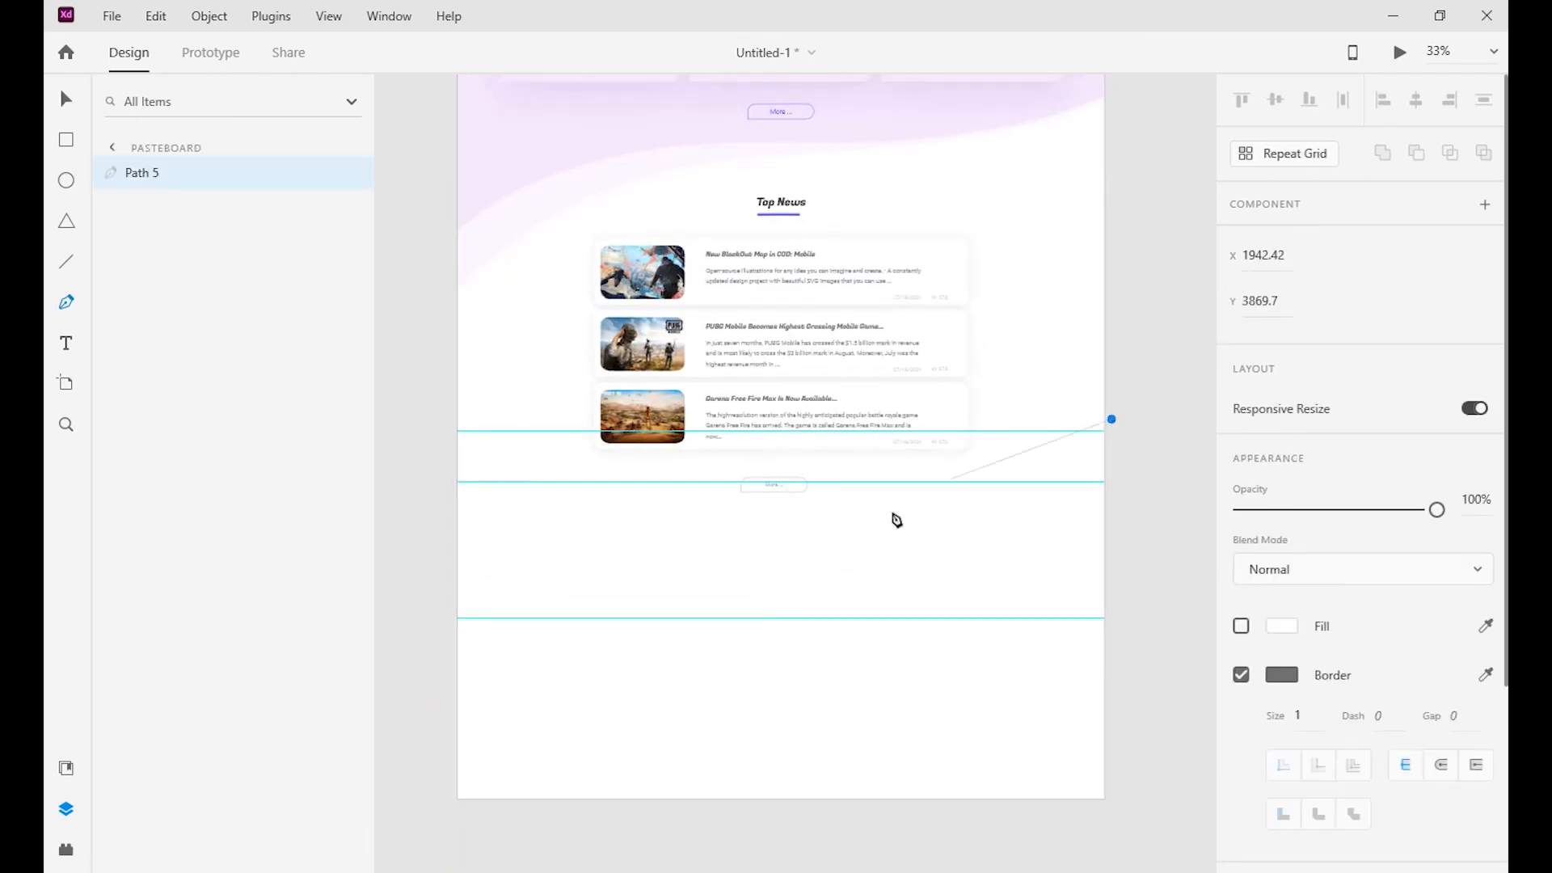
drag(771, 531, 499, 535)
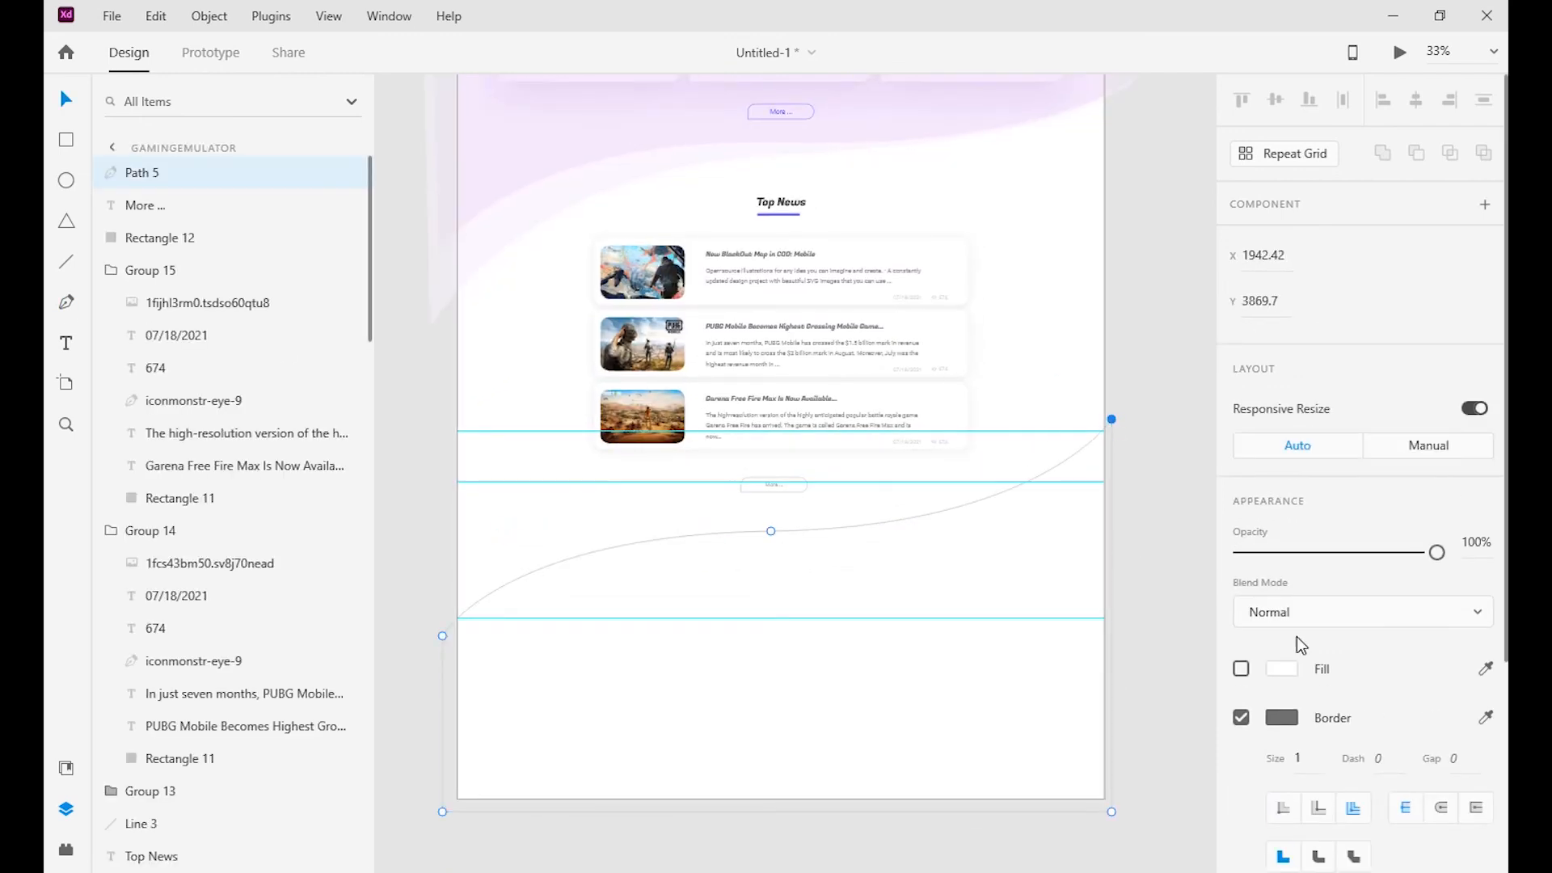
click(1281, 669)
click(1269, 505)
click(1079, 517)
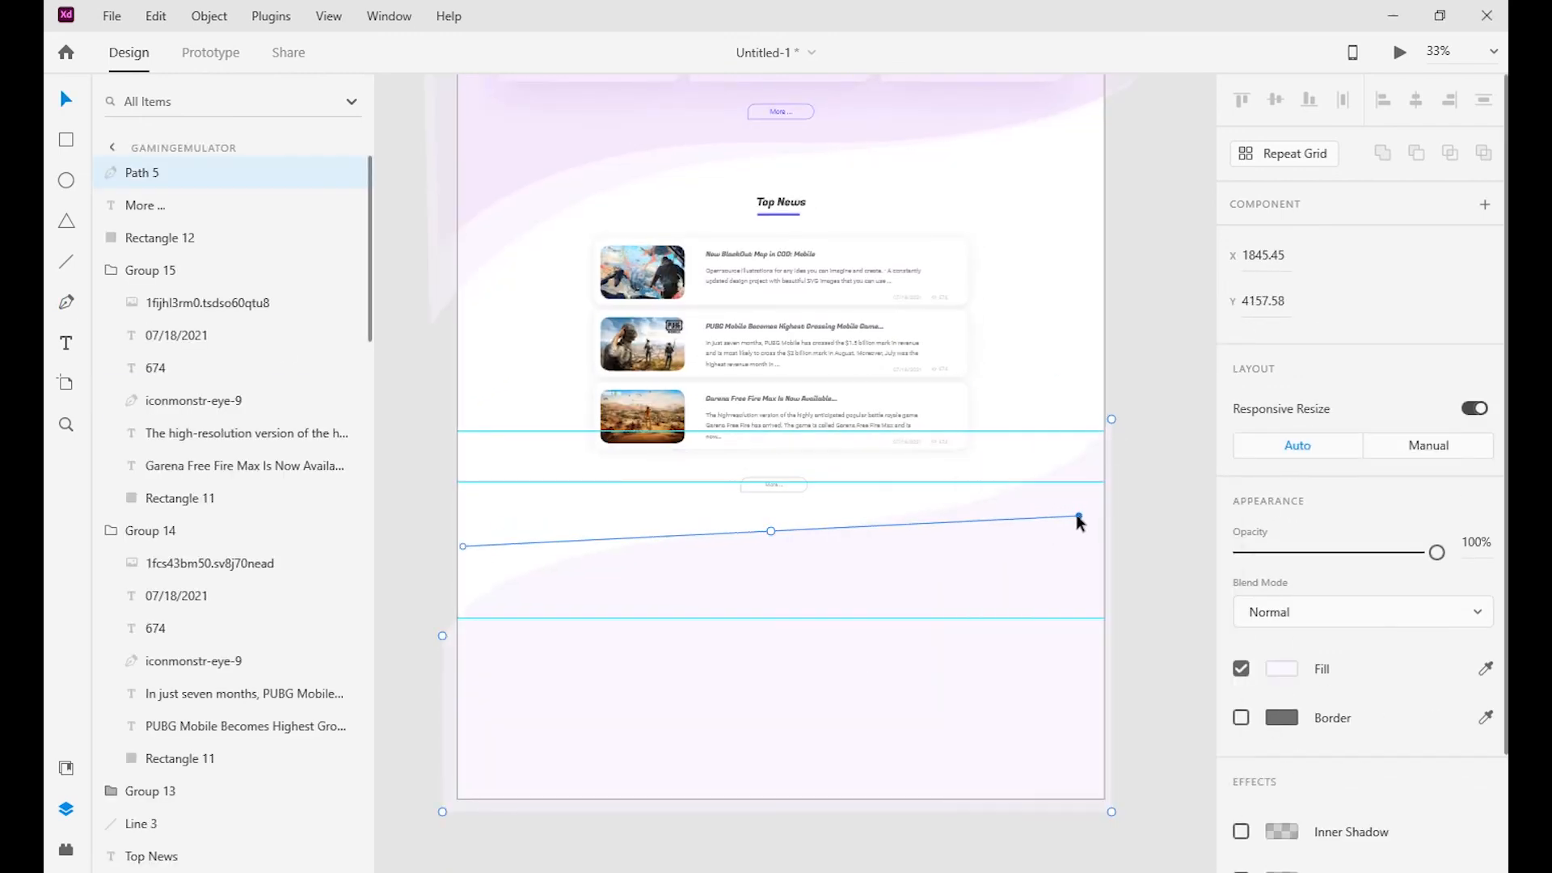
Step: Draw a second, slightly lower wave over the first, fill it with a deeper lilac, remove its border and refine its curve
click(1119, 470)
drag(798, 543, 589, 551)
click(434, 631)
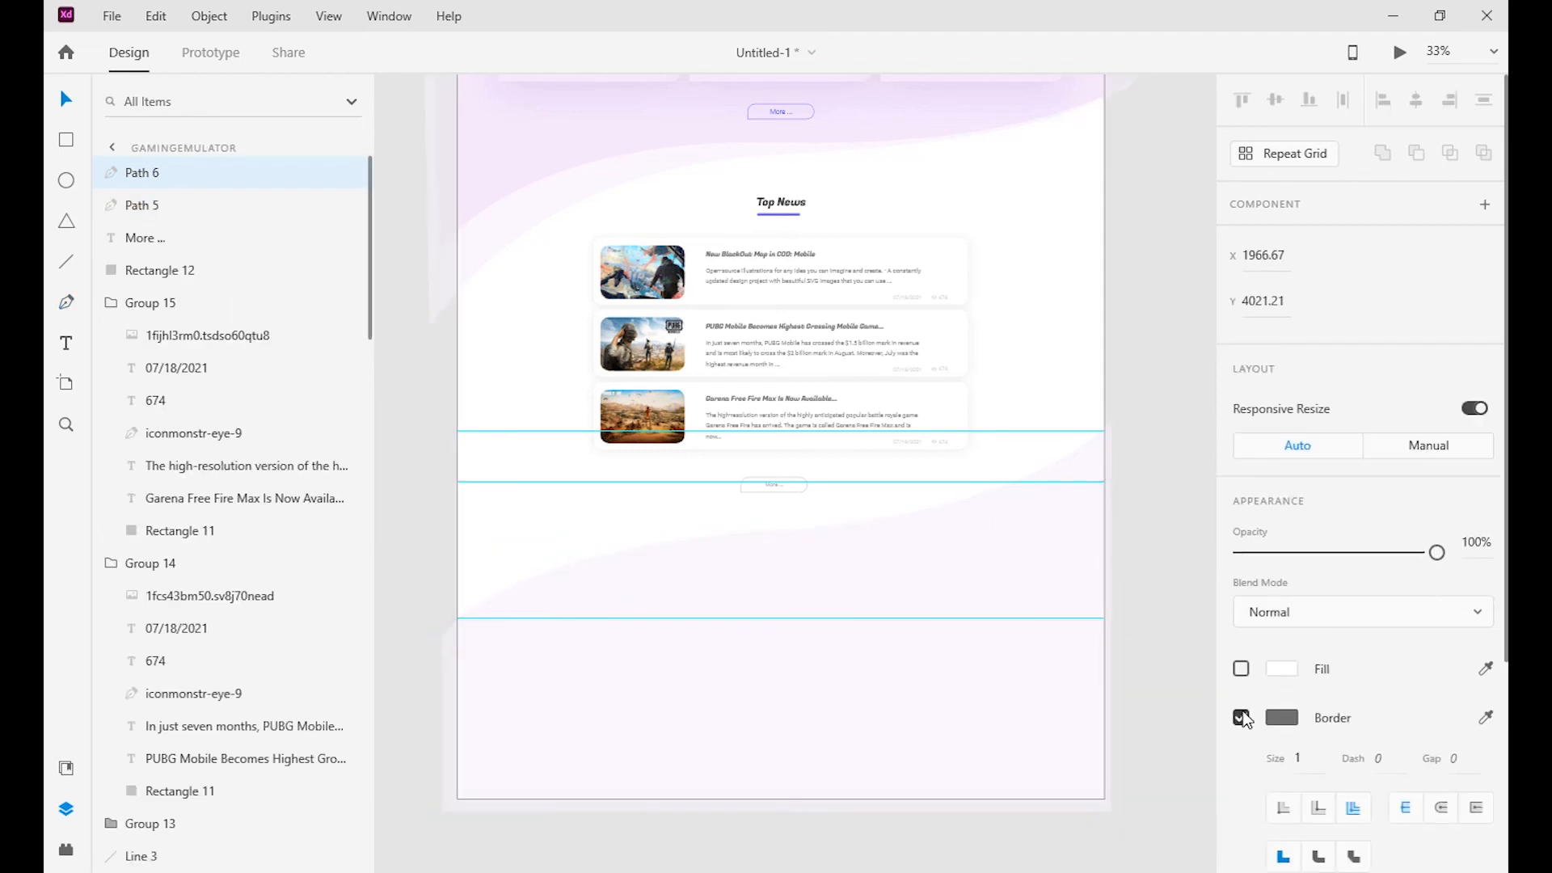
click(1240, 718)
click(1241, 668)
drag(556, 552, 531, 552)
drag(435, 632, 431, 639)
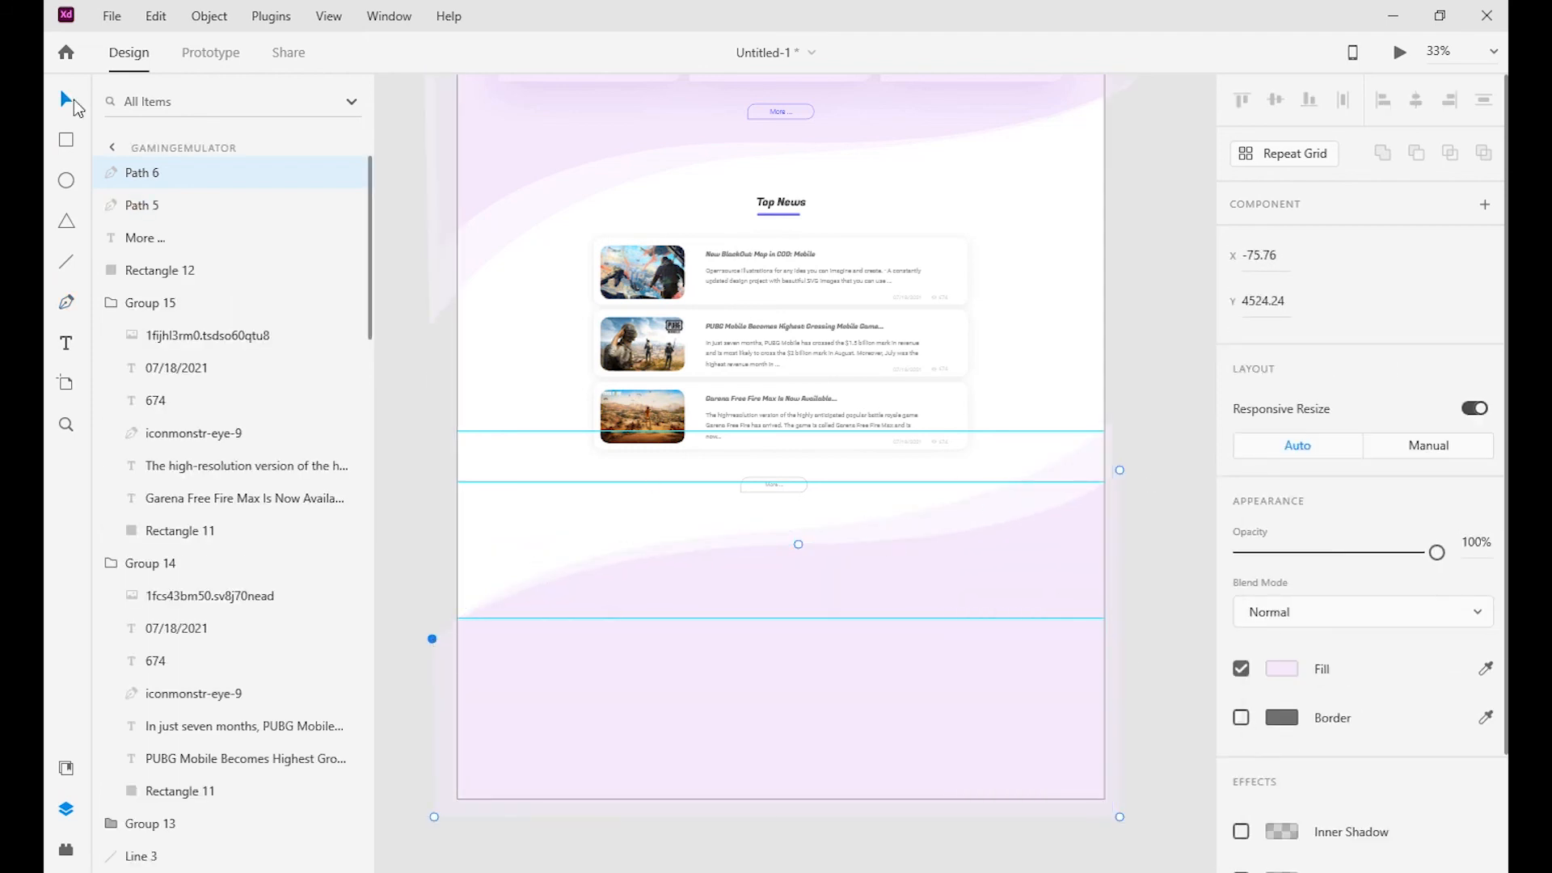
scroll(725, 555, up, 1)
key(Escape)
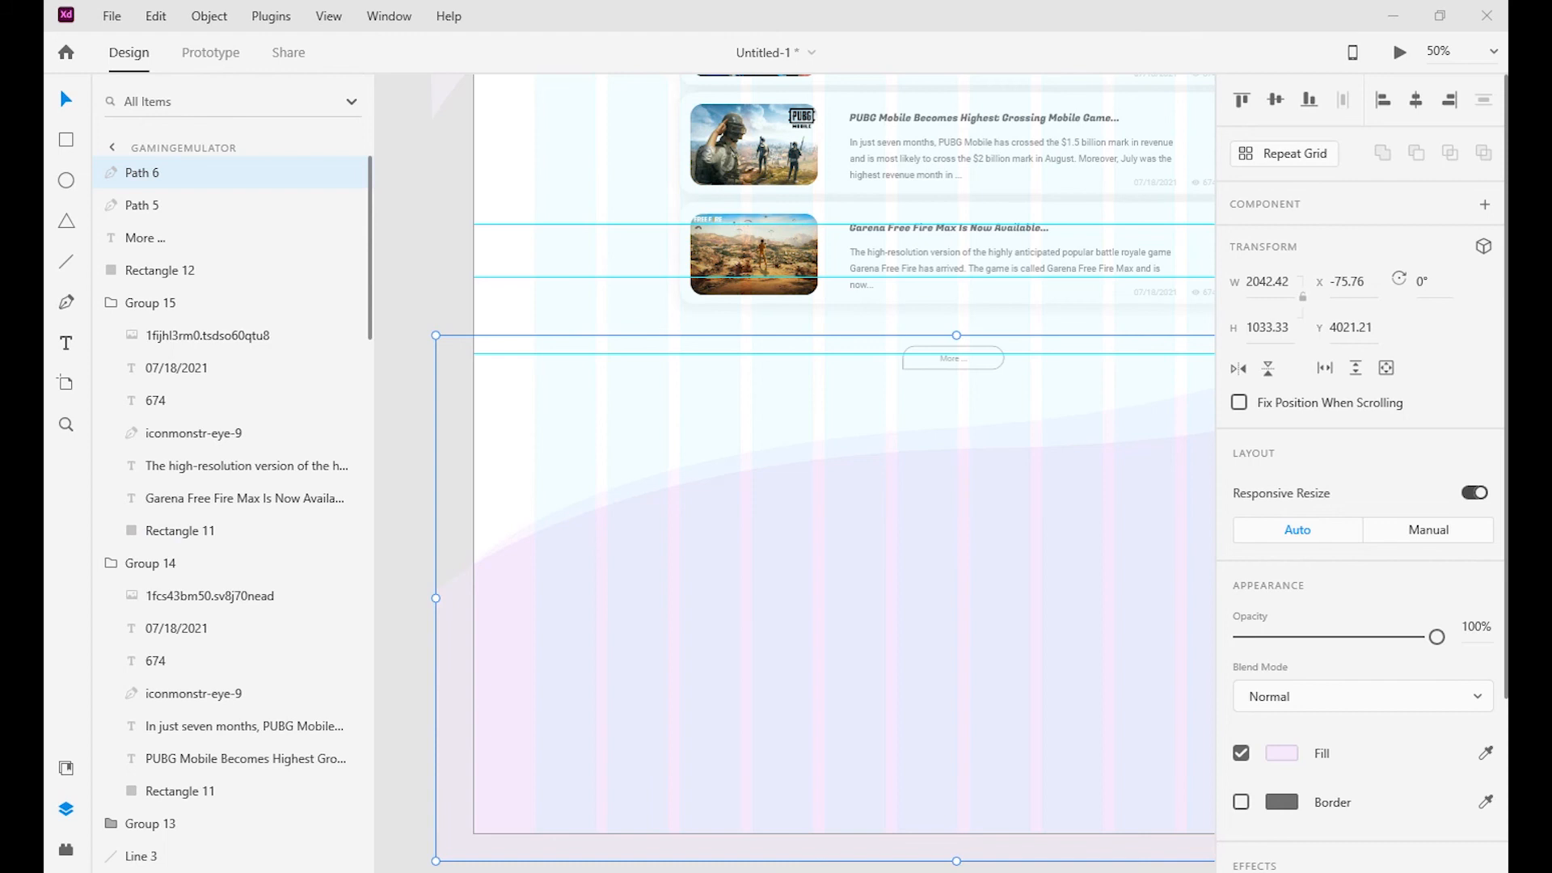
Step: Add an "Action" heading on the footer wave in Fugaz One, size 20, with a dark grey fill
click(660, 554)
text(Action)
key(Escape)
click(1346, 631)
text(Fugaz One)
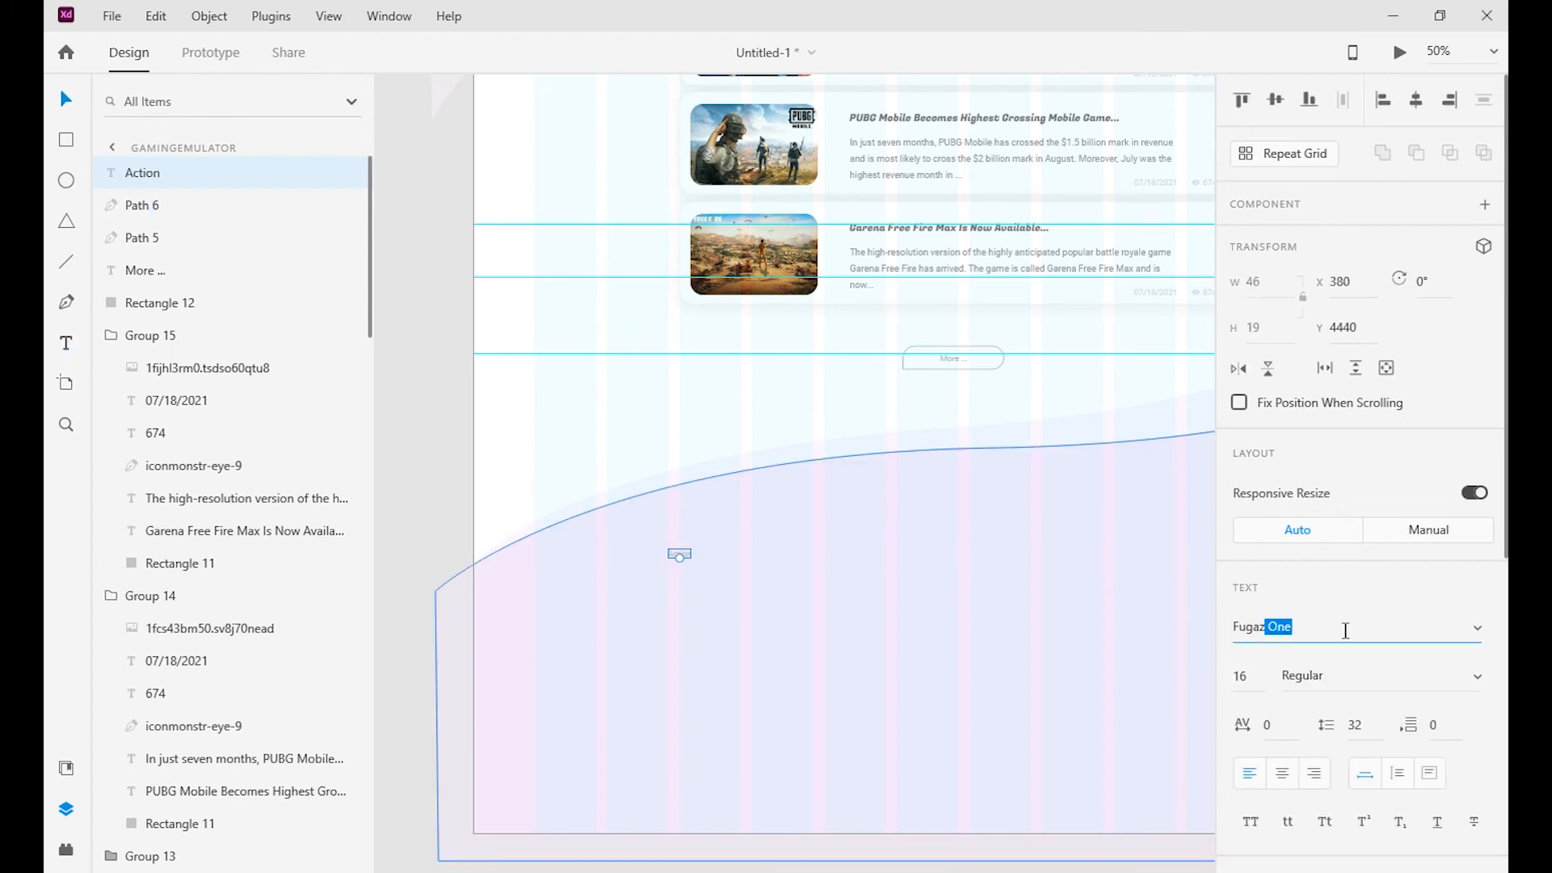
key(ctrl+plus)
scroll(1350, 710, down, 5)
click(1281, 688)
click(991, 827)
drag(674, 624, 683, 426)
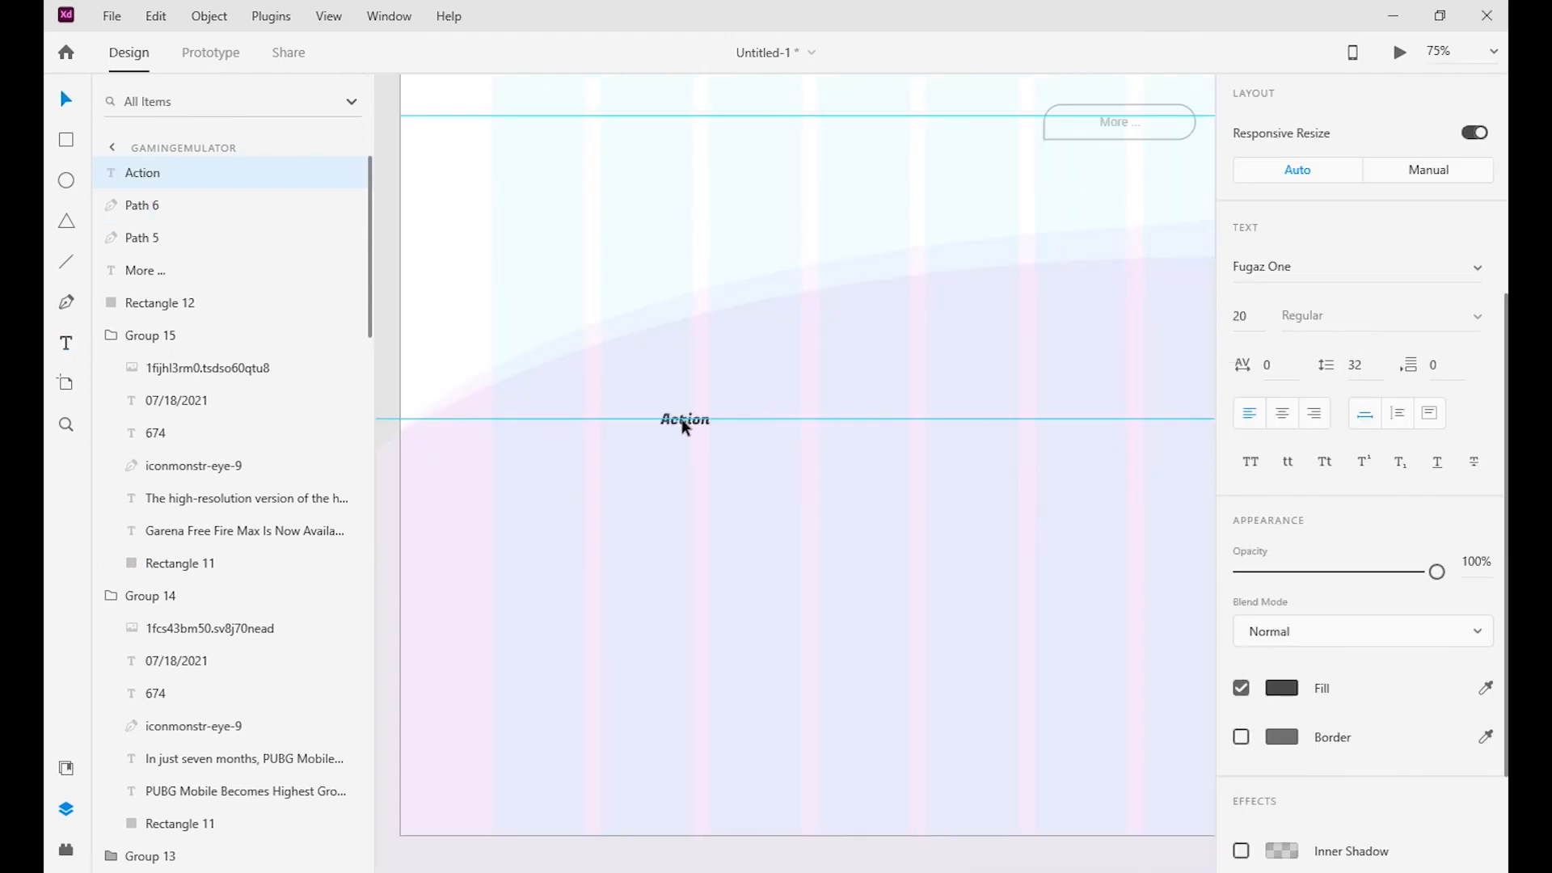
Step: Add a "PUBG Mobile" item below the Action heading in grey Roboto and align its start with the heading
key(t)
click(666, 481)
text(PUBG Mobile)
key(Escape)
click(1281, 688)
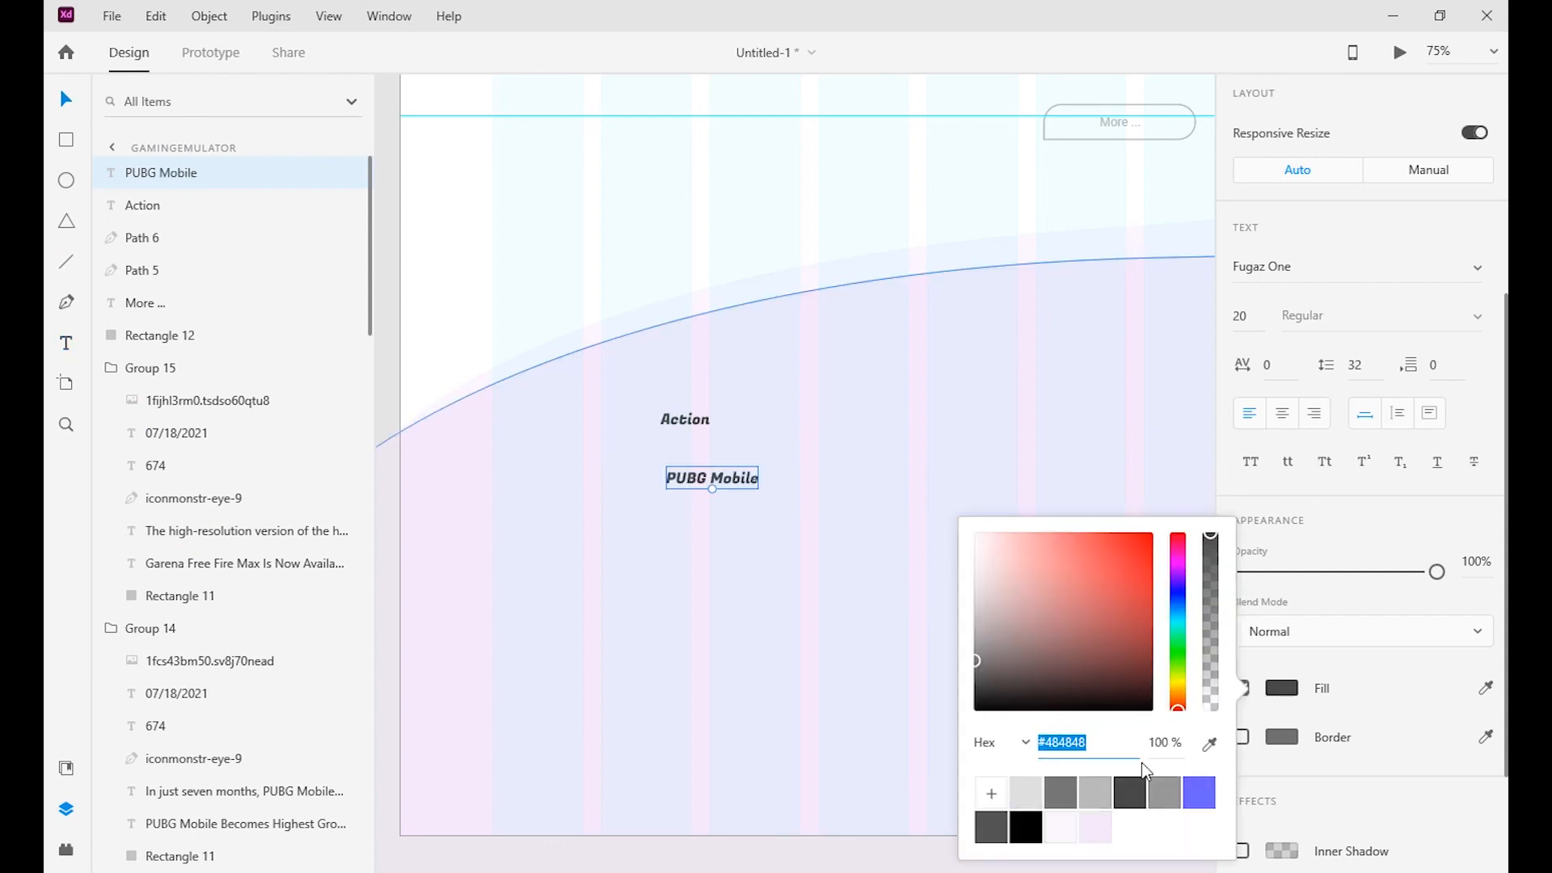
click(1166, 792)
click(1296, 268)
text(Rob)
drag(727, 479, 818, 493)
drag(819, 492, 813, 482)
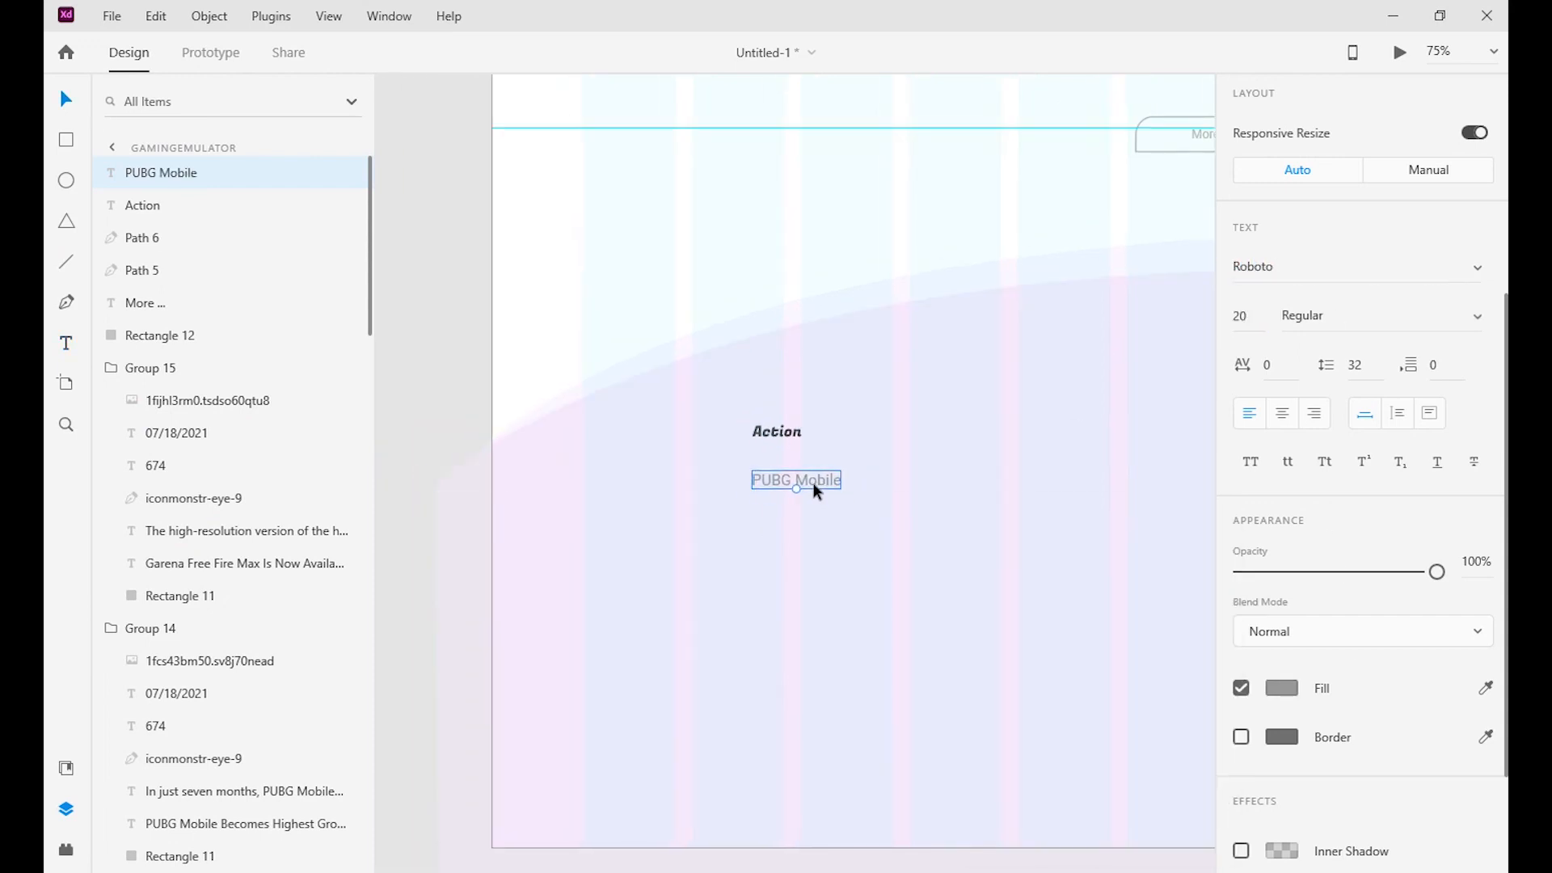
Step: Fine-tune the positions of the Action heading and the PUBG Mobile item on the square grid
key(ctrl+plus)
key(ctrl+plus)
drag(756, 392, 751, 396)
drag(752, 482, 803, 485)
key(Up)
key(Up)
key(Up)
key(Up)
click(748, 549)
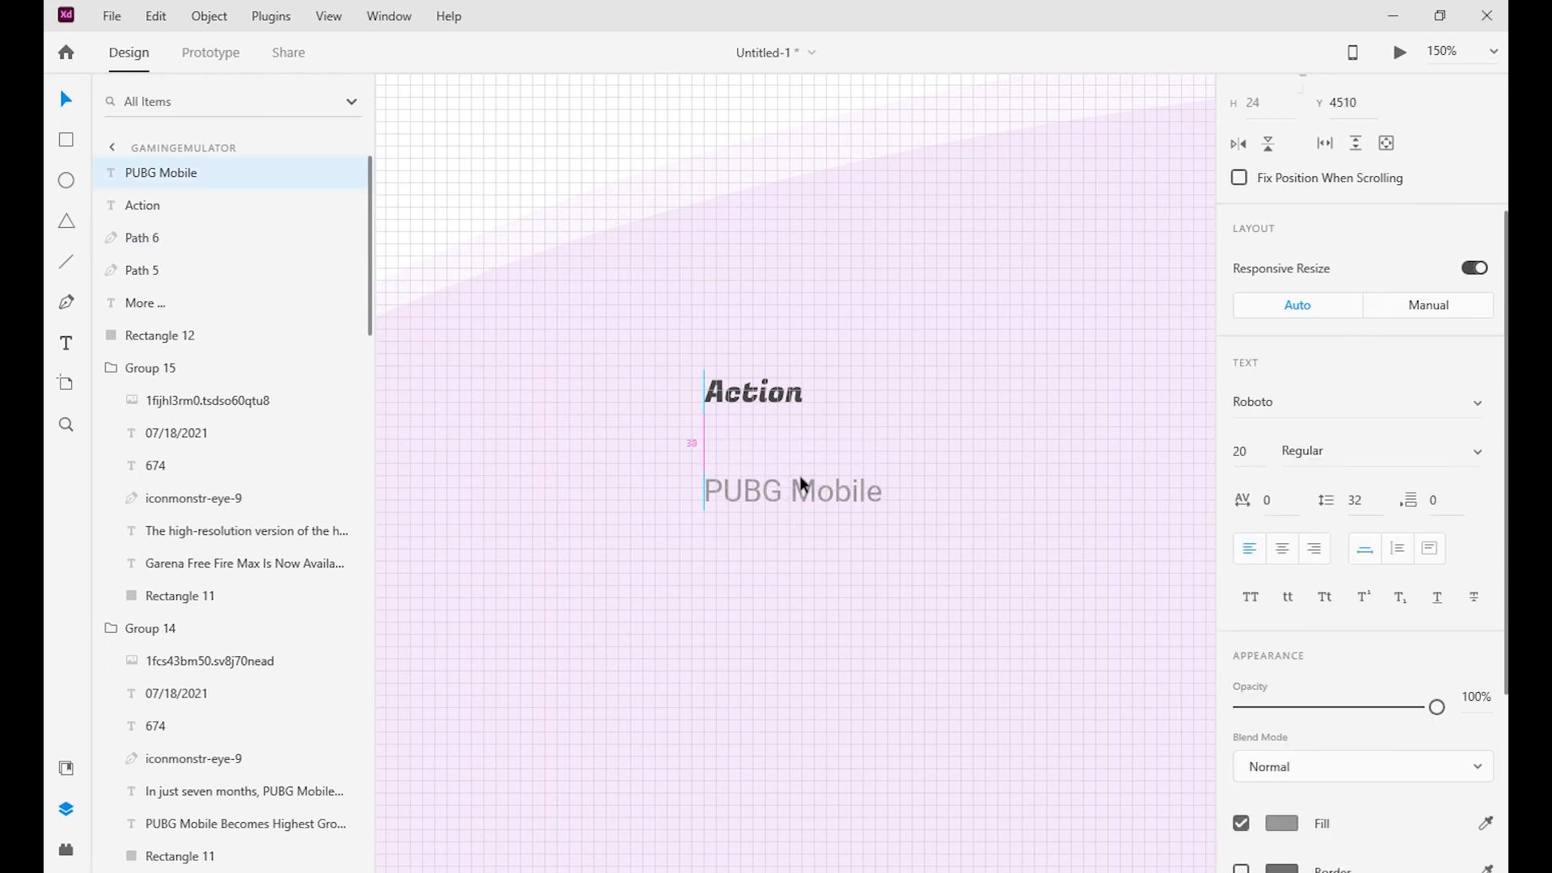
Step: Duplicate the PUBG Mobile item 40 px lower and change the copy's text to "Call of Duty mobile"
key(ctrl+minus)
key(ctrl+d)
key(shift+Down)
key(shift+Down)
key(shift+Down)
key(shift+Down)
double_click(769, 527)
key(ctrl+a)
text(Call of Duty mobile)
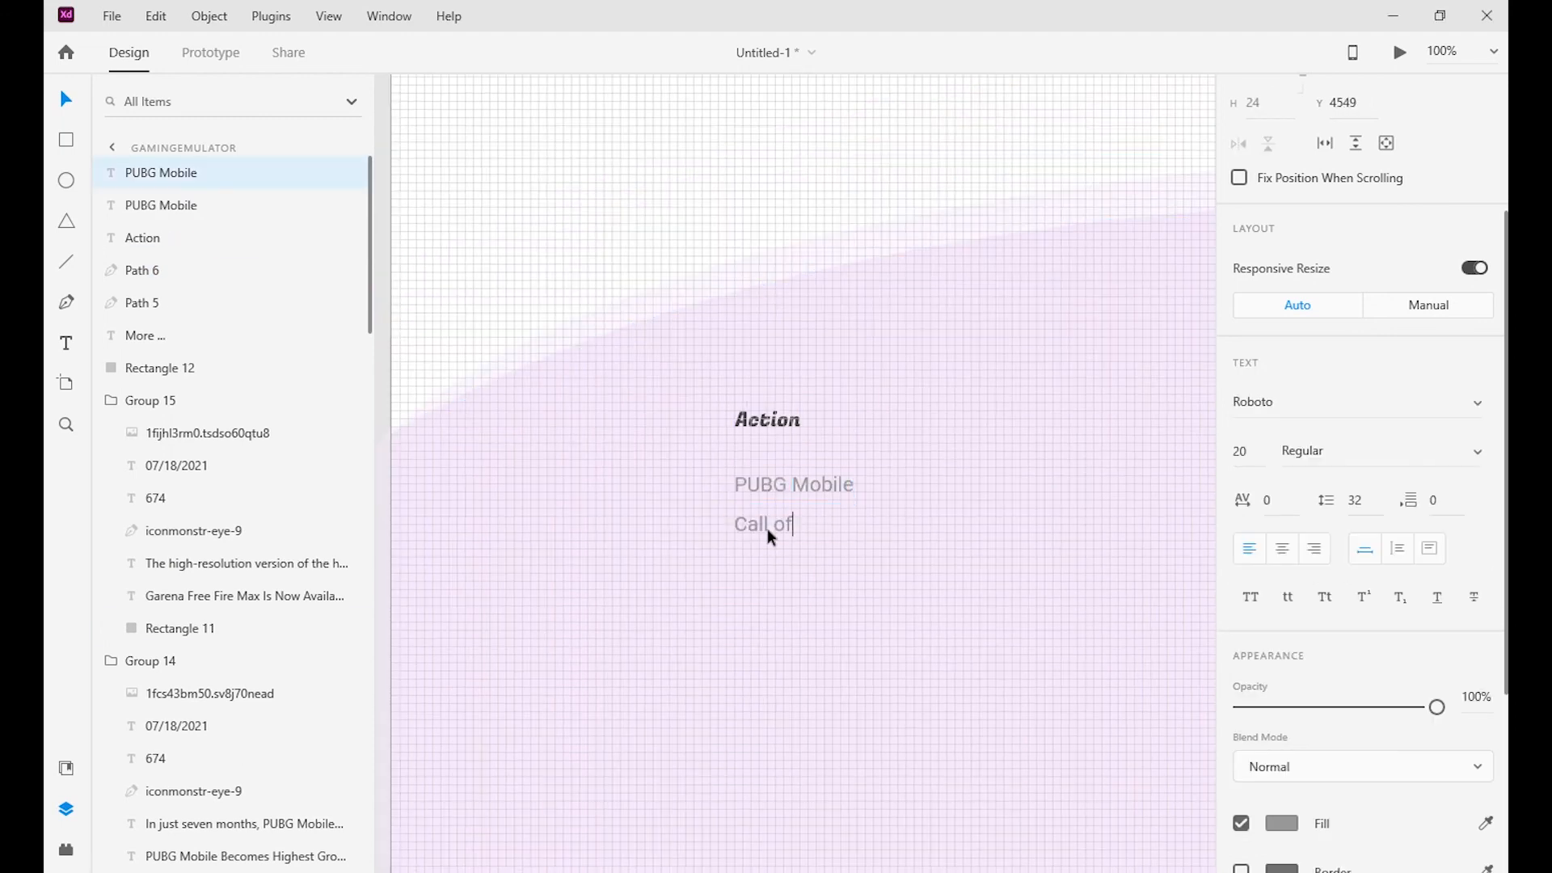
key(Escape)
Step: Add two more duplicated items below at 40 px spacing, reading "Free Fire" and "Arena of Fire"
key(ctrl+d)
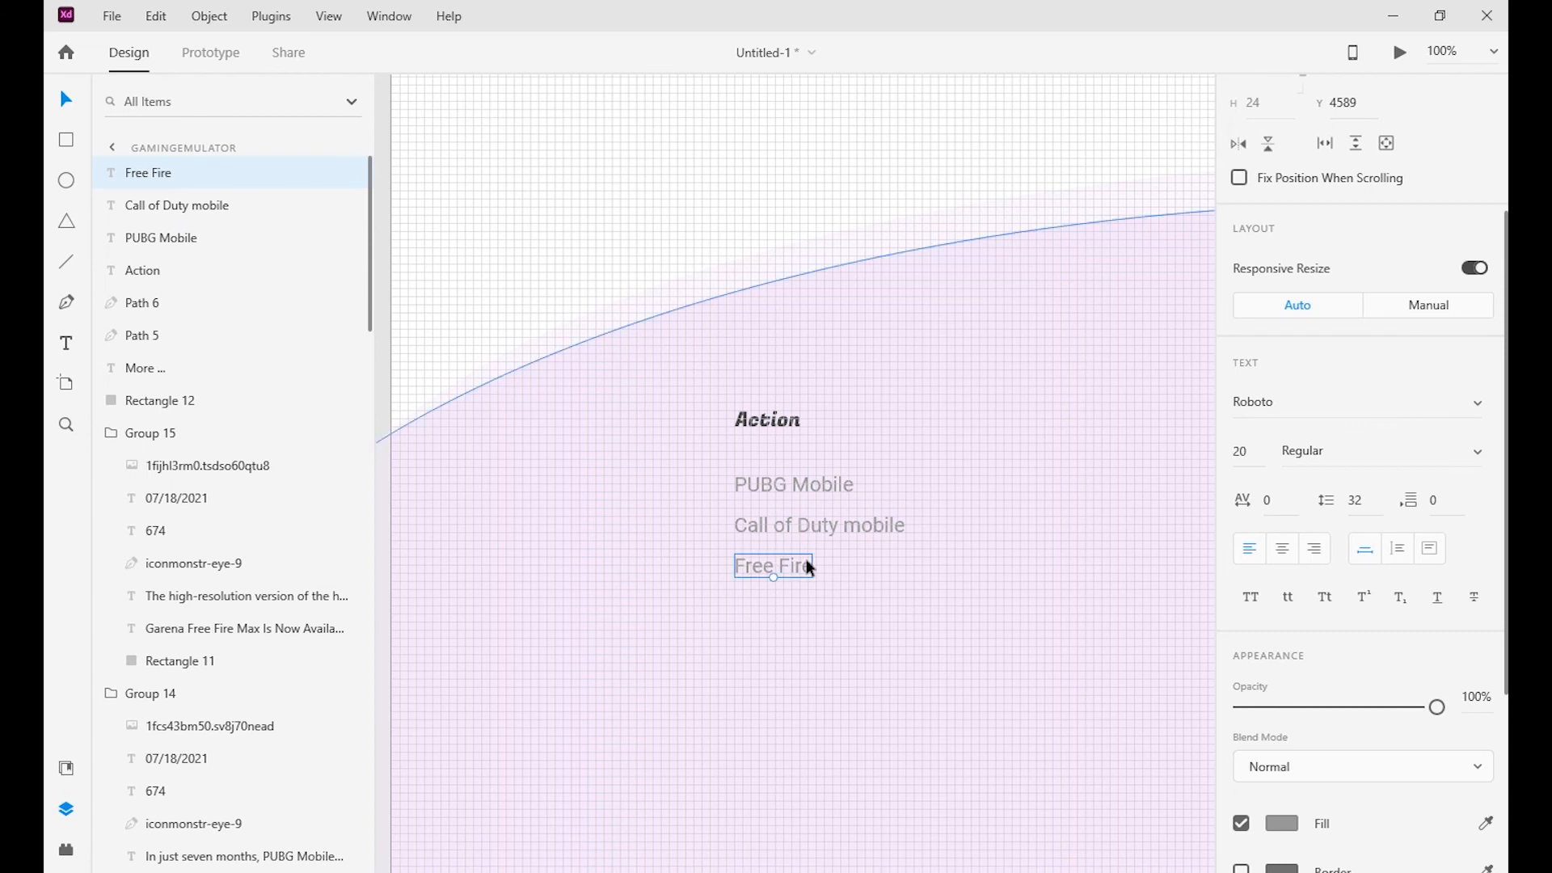
key(ctrl+d)
key(shift+Down)
key(shift+Down)
key(shift+Down)
key(shift+Down)
double_click(788, 598)
key(ctrl+a)
text(Arena of Fire)
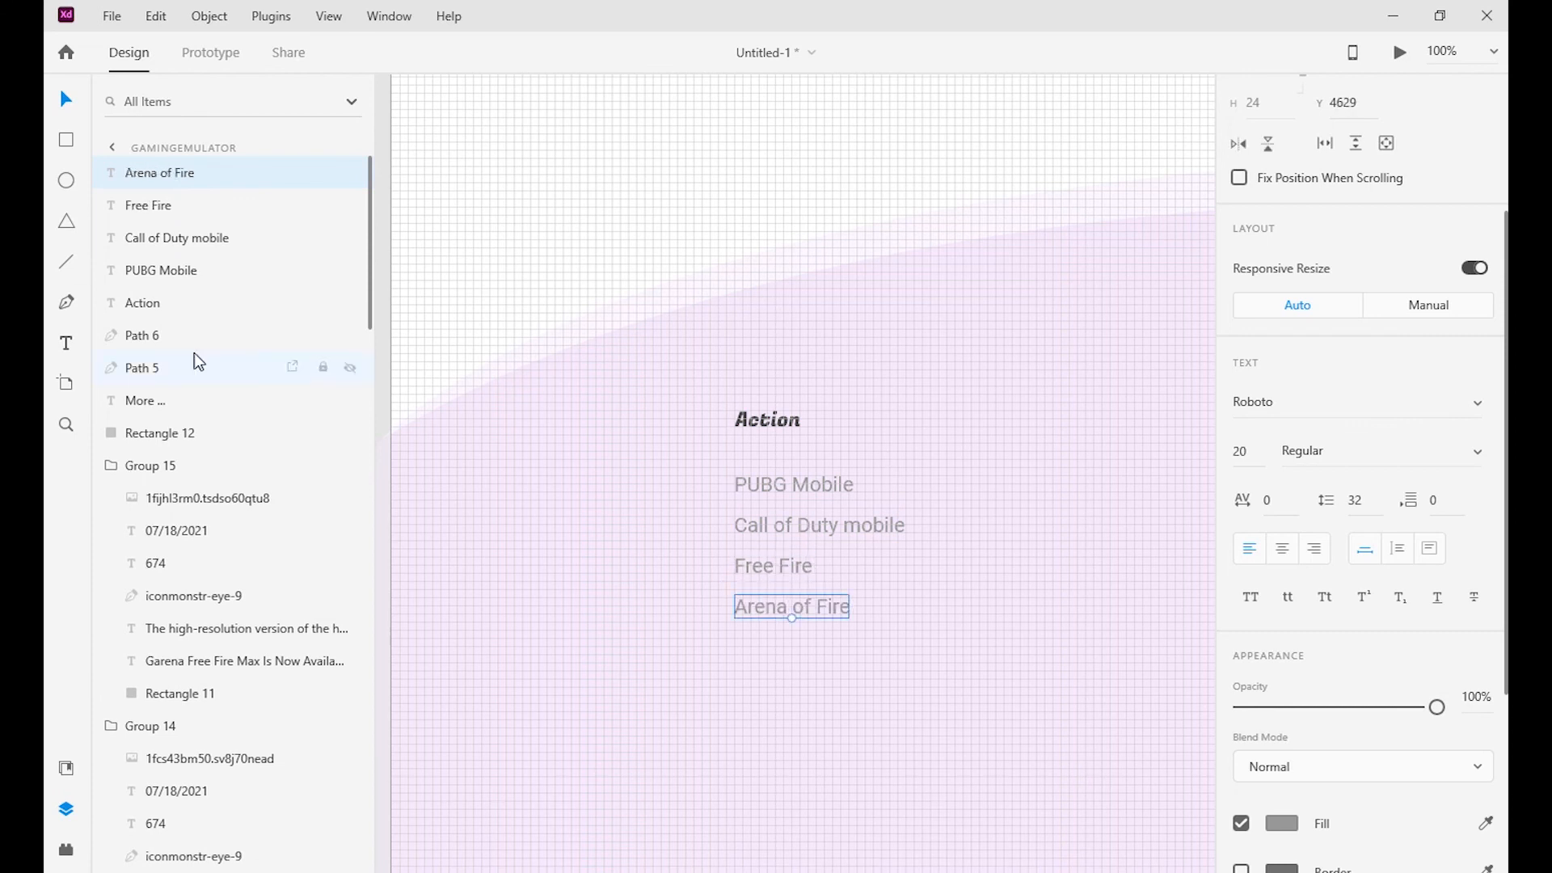
Step: Group the Action heading with its four items and move the group on the column grid to X 321, Y 4441
shift+click(164, 306)
key(ctrl+g)
click(856, 294)
key(ctrl+minus)
key(ctrl+shift+apostrophe)
drag(855, 295, 693, 318)
click(636, 470)
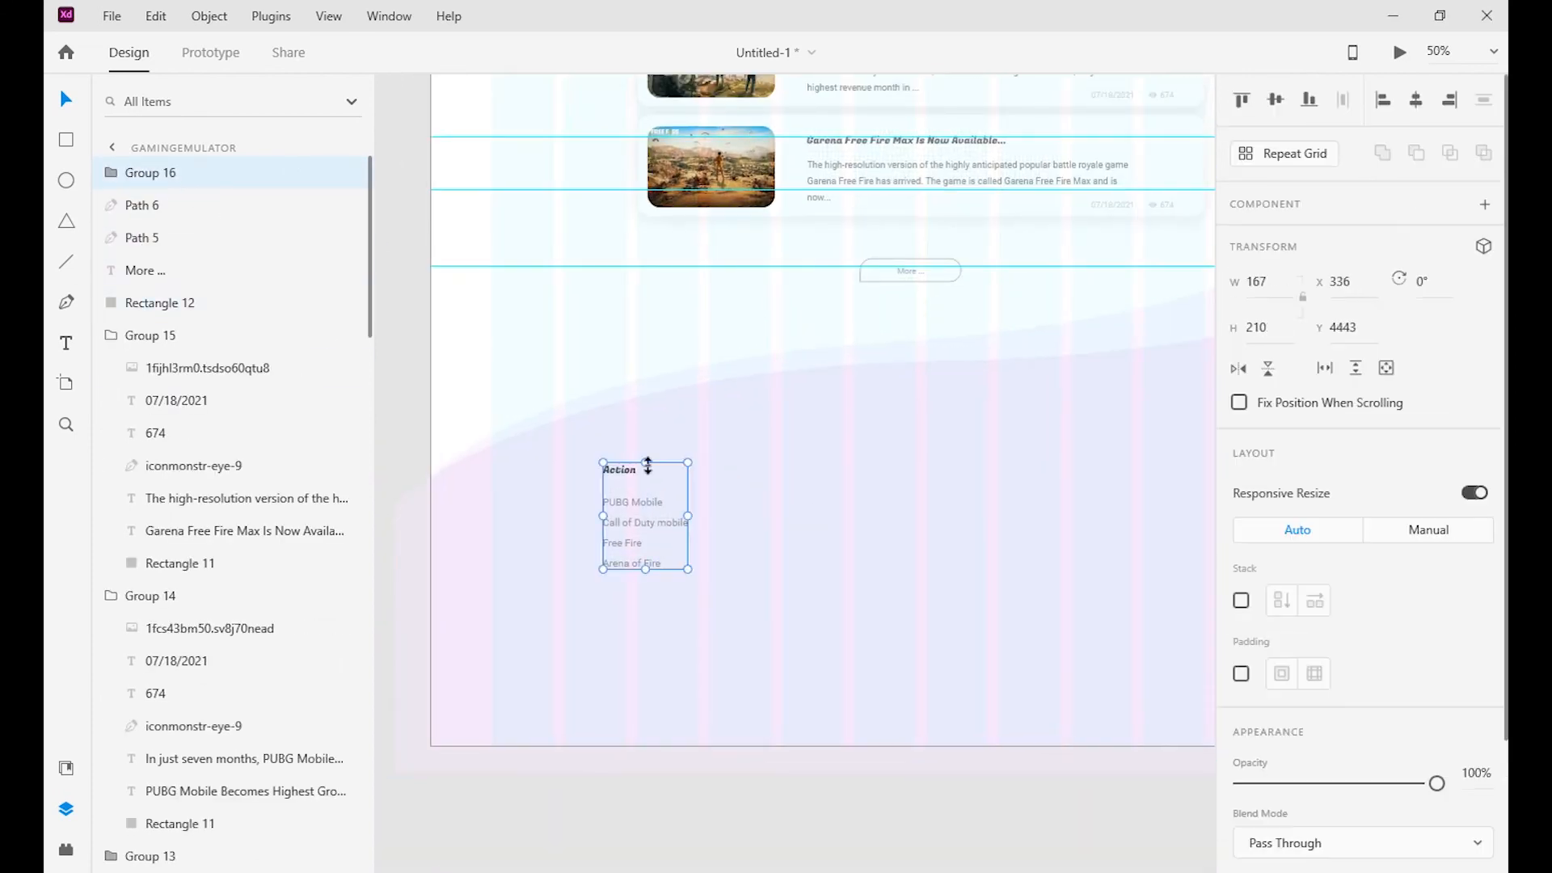
drag(610, 265, 609, 204)
click(638, 521)
drag(661, 503, 656, 491)
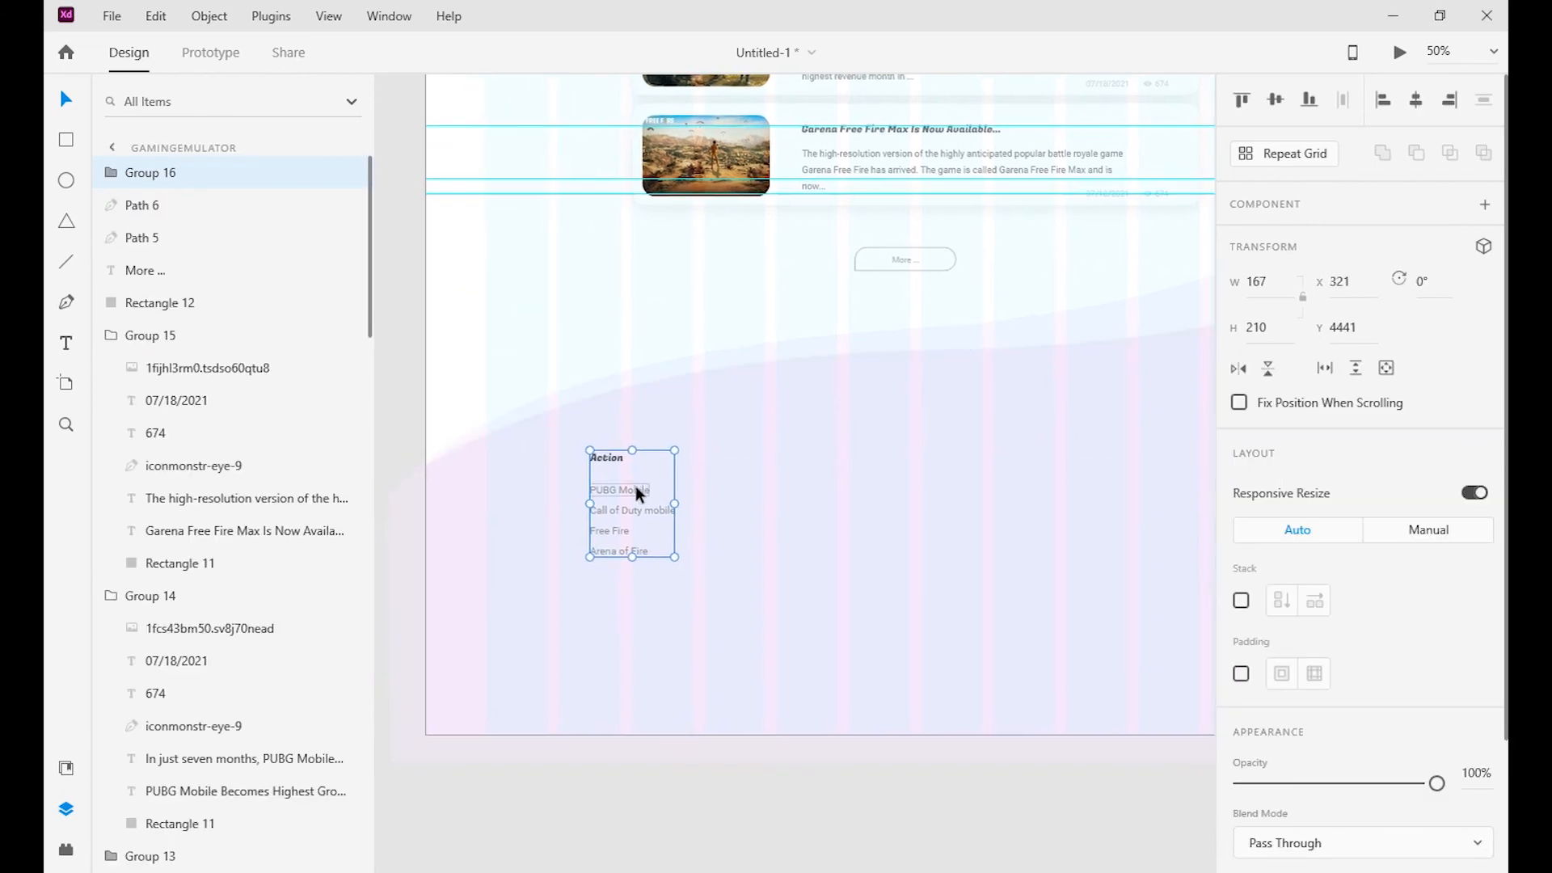
Step: Duplicate the Action group and shift the copy horizontally to form a second footer column
key(ctrl+d)
key(shift+Right)
key(shift+Right)
key(shift+Right)
key(shift+Right)
key(shift+Right)
key(shift+Right)
key(Right)
key(Right)
key(Right)
key(Right)
key(Right)
key(Right)
key(Right)
Step: Duplicate the second footer column and shift the copy horizontally to X 875 as a third column
key(ctrl+d)
key(shift+Right)
key(shift+Right)
key(shift+Right)
key(shift+Right)
key(shift+Right)
key(shift+Right)
key(shift+Right)
key(shift+Right)
key(shift+Right)
key(shift+Right)
key(shift+Right)
key(shift+Right)
key(shift+Right)
key(shift+Right)
key(shift+Right)
key(shift+Right)
key(shift+Right)
key(shift+Right)
key(shift+Right)
key(shift+Right)
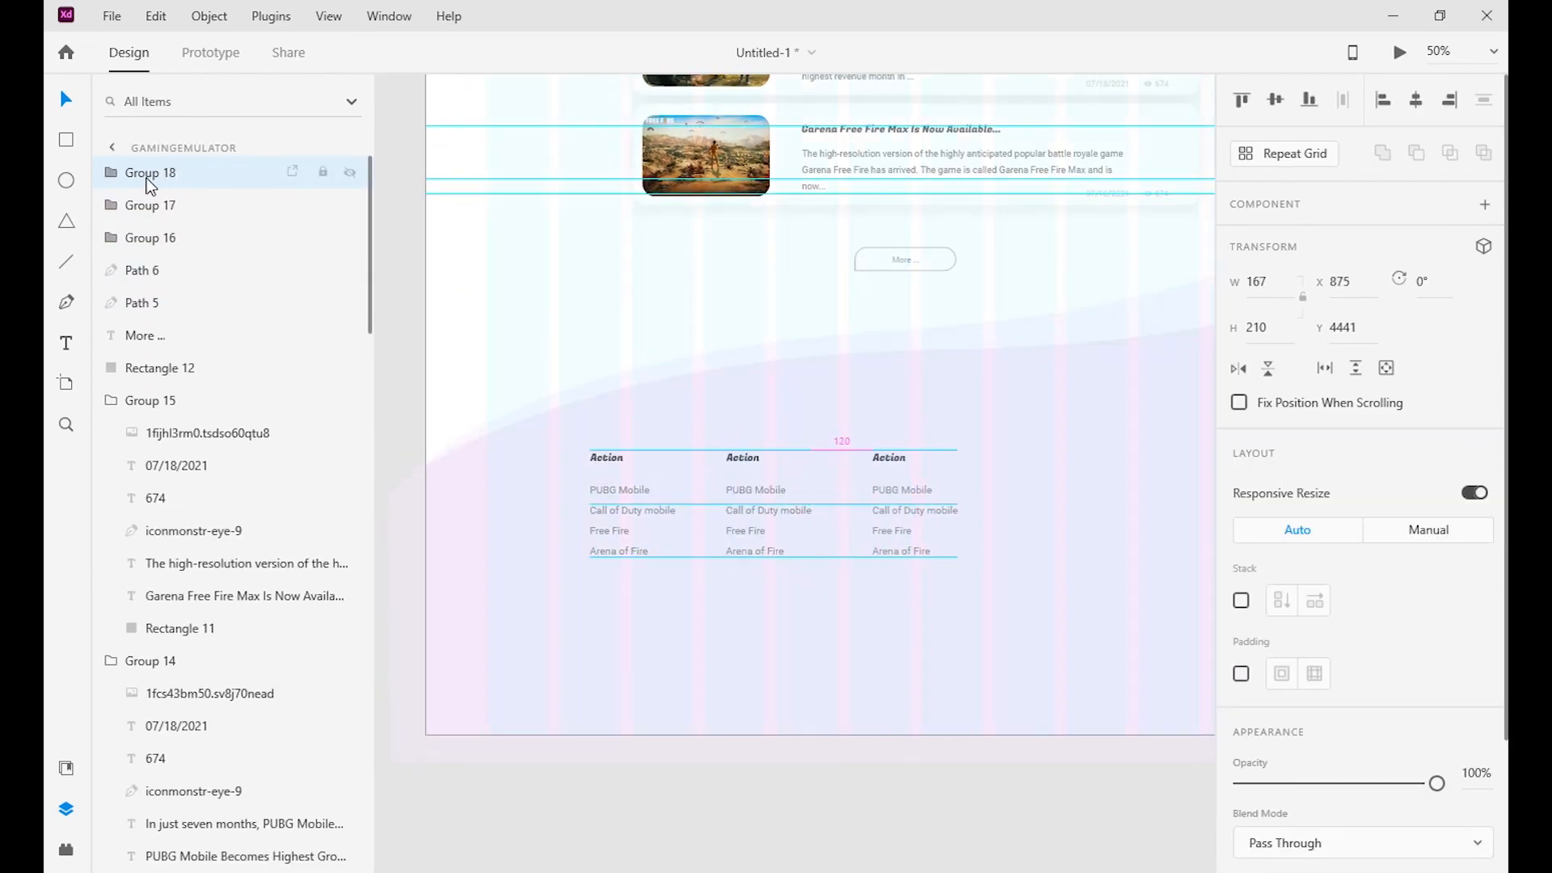
Step: Duplicate the third footer column and shift the copy horizontally to form a fourth column
key(ctrl+v)
key(shift+Right)
key(shift+Right)
key(shift+Right)
key(shift+Right)
key(shift+Right)
key(shift+Right)
key(shift+Right)
key(shift+Right)
key(shift+Right)
key(shift+Right)
key(shift+Right)
key(shift+Right)
key(shift+Right)
key(shift+Right)
key(shift+Right)
key(shift+Right)
key(shift+Right)
key(shift+Right)
key(shift+Right)
key(shift+Right)
Step: Duplicate the fourth footer column and shift the copy horizontally beyond it as a fifth column
key(ctrl+v)
key(shift+Right)
key(shift+Right)
key(shift+Right)
key(shift+Right)
key(shift+Right)
key(shift+Right)
key(shift+Right)
key(shift+Right)
key(shift+Right)
key(shift+Right)
key(shift+Right)
key(shift+Right)
key(shift+Right)
key(shift+Right)
key(shift+Right)
key(shift+Right)
key(shift+Right)
key(shift+Right)
key(shift+Right)
key(shift+Right)
drag(1043, 465, 817, 460)
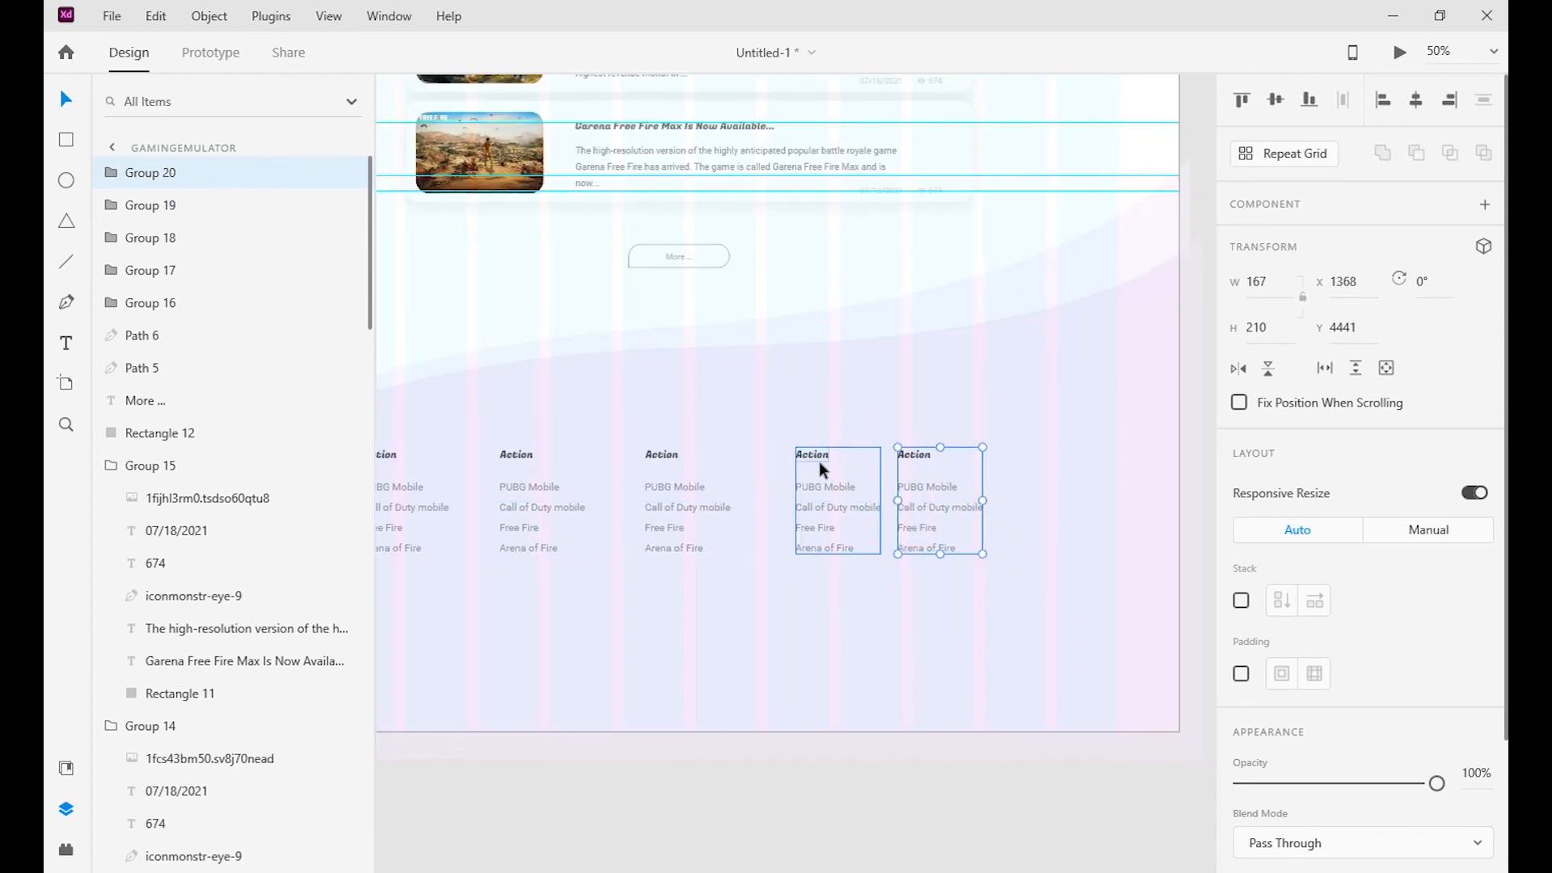
key(shift+Right)
key(shift+Right)
key(shift+Right)
key(shift+Right)
key(shift+Right)
key(shift+Right)
key(shift+Right)
key(shift+Right)
Step: Select all five Action column groups and distribute them evenly across the footer
drag(640, 426, 775, 418)
click(529, 497)
shift+click(677, 497)
shift+click(823, 497)
shift+click(973, 497)
shift+click(1116, 498)
click(1342, 100)
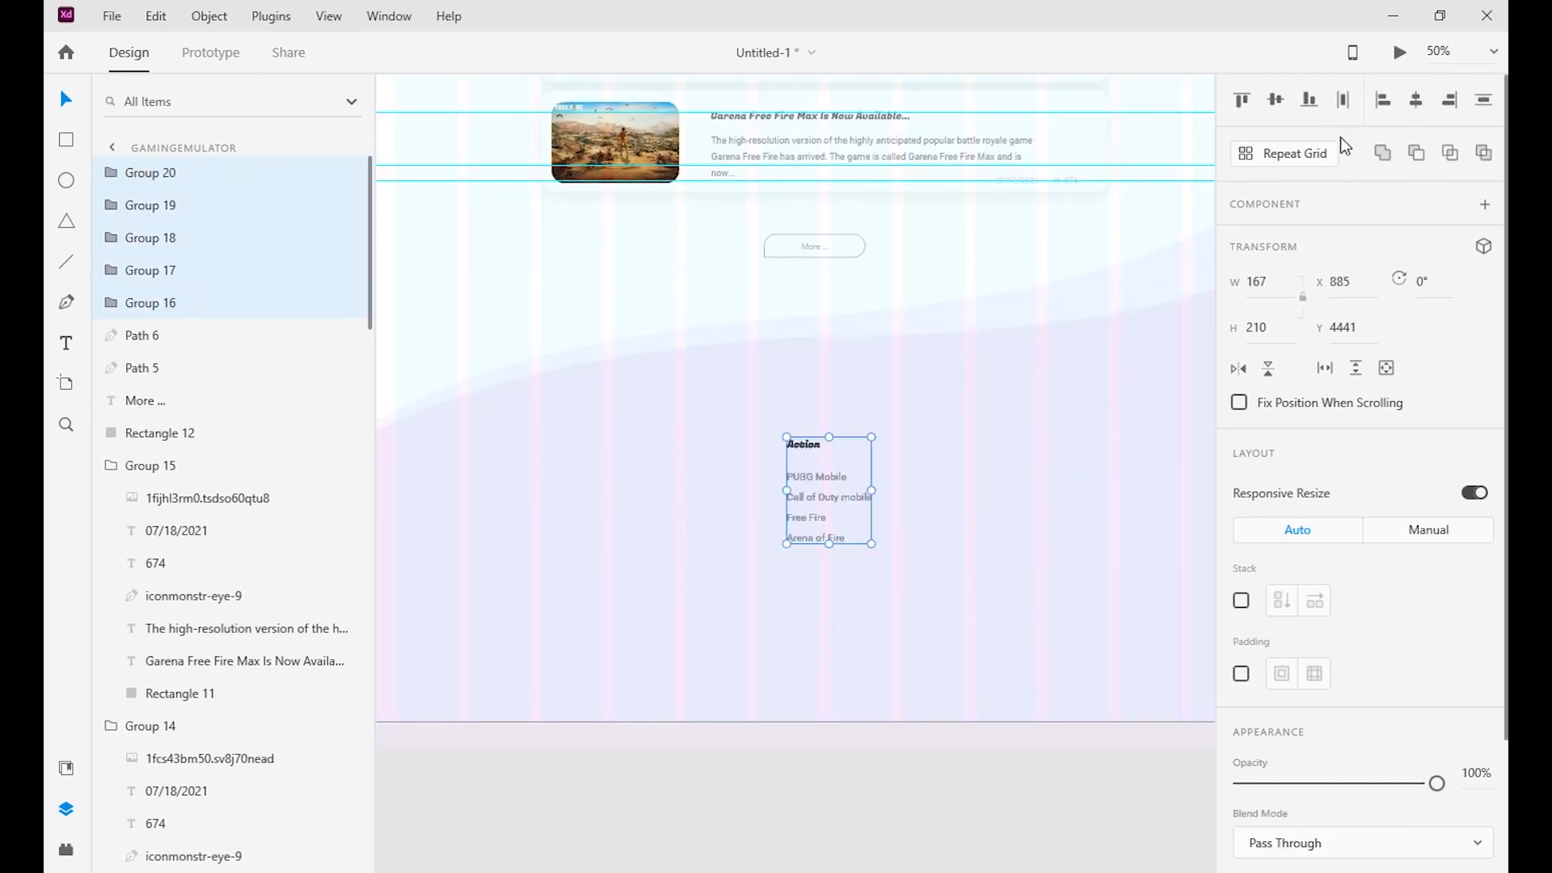
Step: Group the five footer columns and centre the group horizontally on the artboard
key(ctrl+g)
click(1413, 104)
click(744, 453)
drag(744, 453, 827, 431)
Step: Retitle the second column "strategy" with items "League of Legend", "Chess Rush", "Puzzles & Survival" and "Art of war: Last Day"
double_click(736, 424)
key(ctrl+equal)
double_click(711, 397)
double_click(711, 397)
double_click(717, 446)
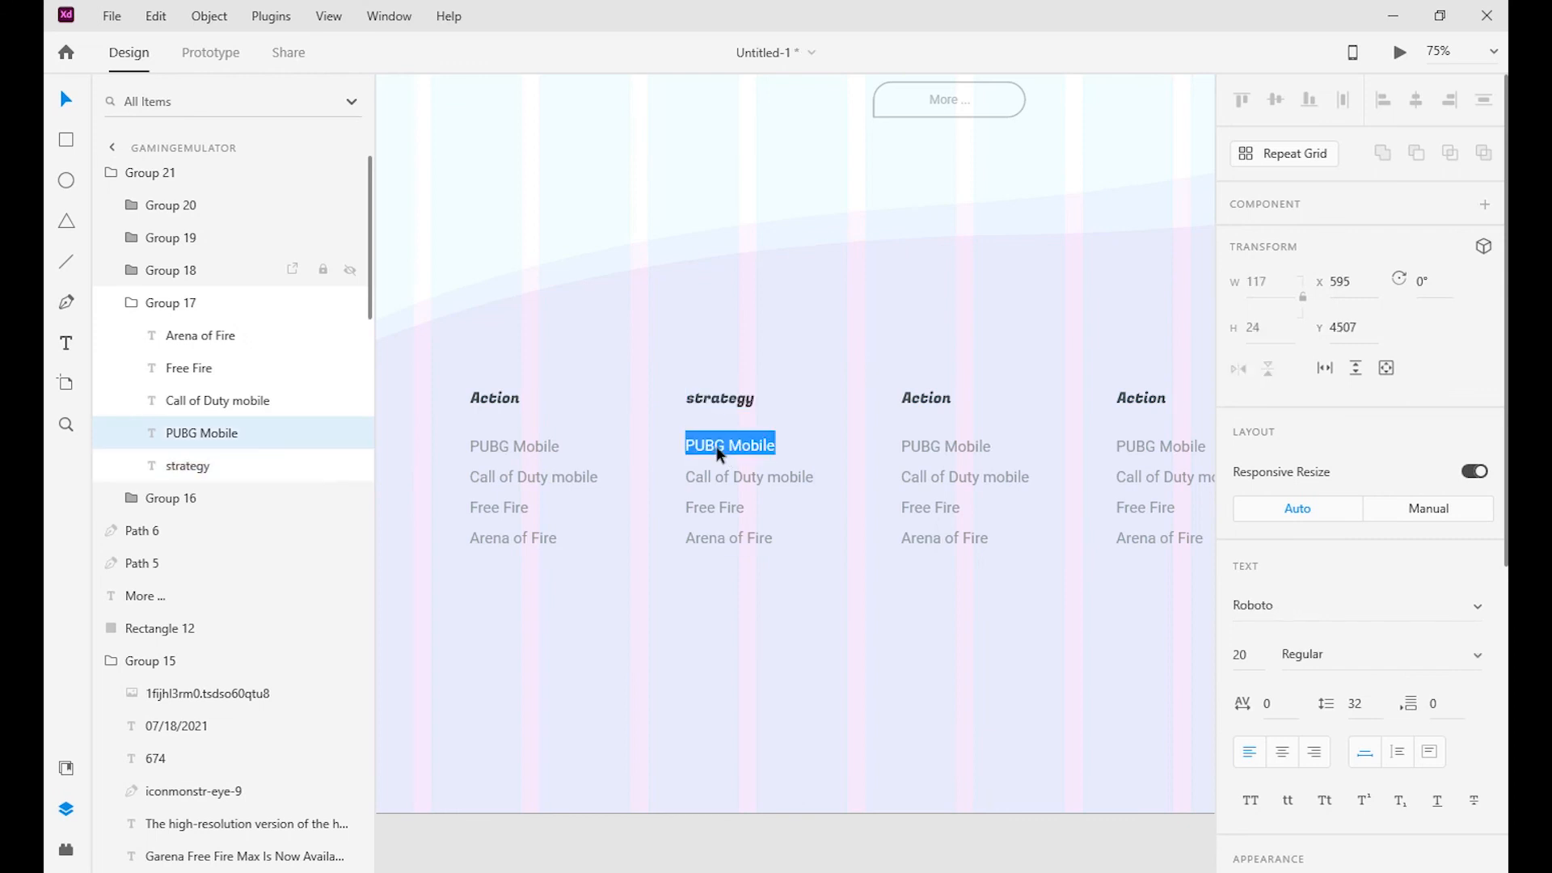
text(League of Legend)
double_click(727, 477)
text(Chess Rush)
double_click(724, 508)
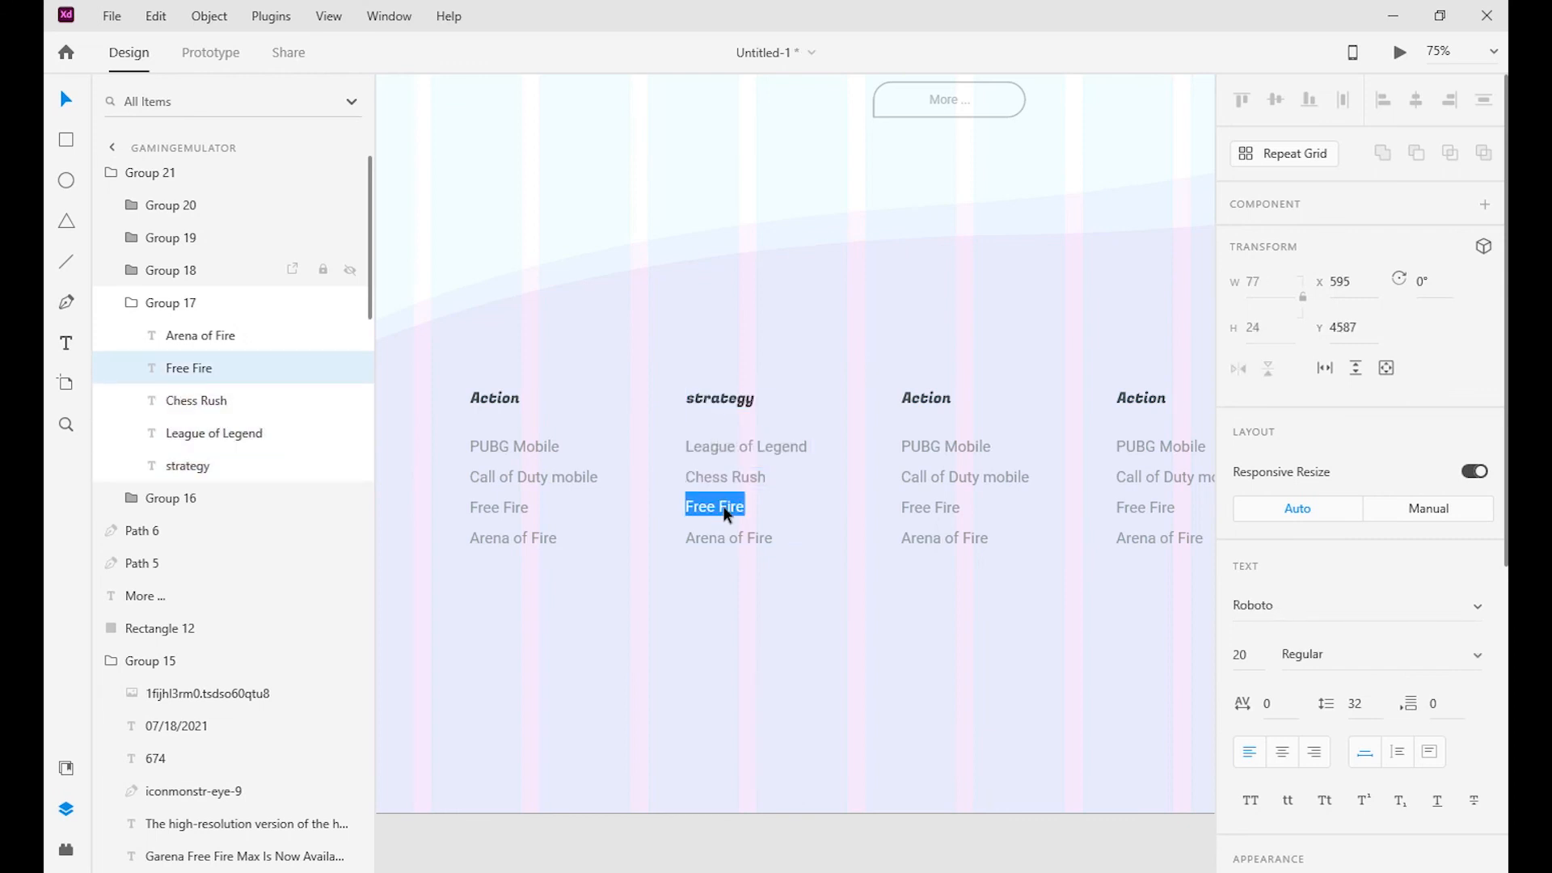
text(Puzzles & Survival)
double_click(737, 537)
text(Art of war: Last Day)
Step: Retitle the third column "Racing" with items "F1 Mobile Racing", "Need For Speed", "CSR Racing 2" and "WCC Rivals"
double_click(908, 397)
text(Racing)
double_click(960, 447)
text(F1 Mobile Racing)
double_click(953, 475)
text(Need For Speed)
double_click(938, 507)
text(CSR Racing 2)
double_click(944, 537)
text(WCC Rivals)
Step: Retitle the fourth column "Casual" and change its first, third and fourth items to "Candy Crush Saga", "My Talking Tom" and "My Talking Angela"
scroll(954, 537, right, 5)
double_click(724, 420)
double_click(729, 419)
double_click(741, 467)
text(Candy Crush Saga)
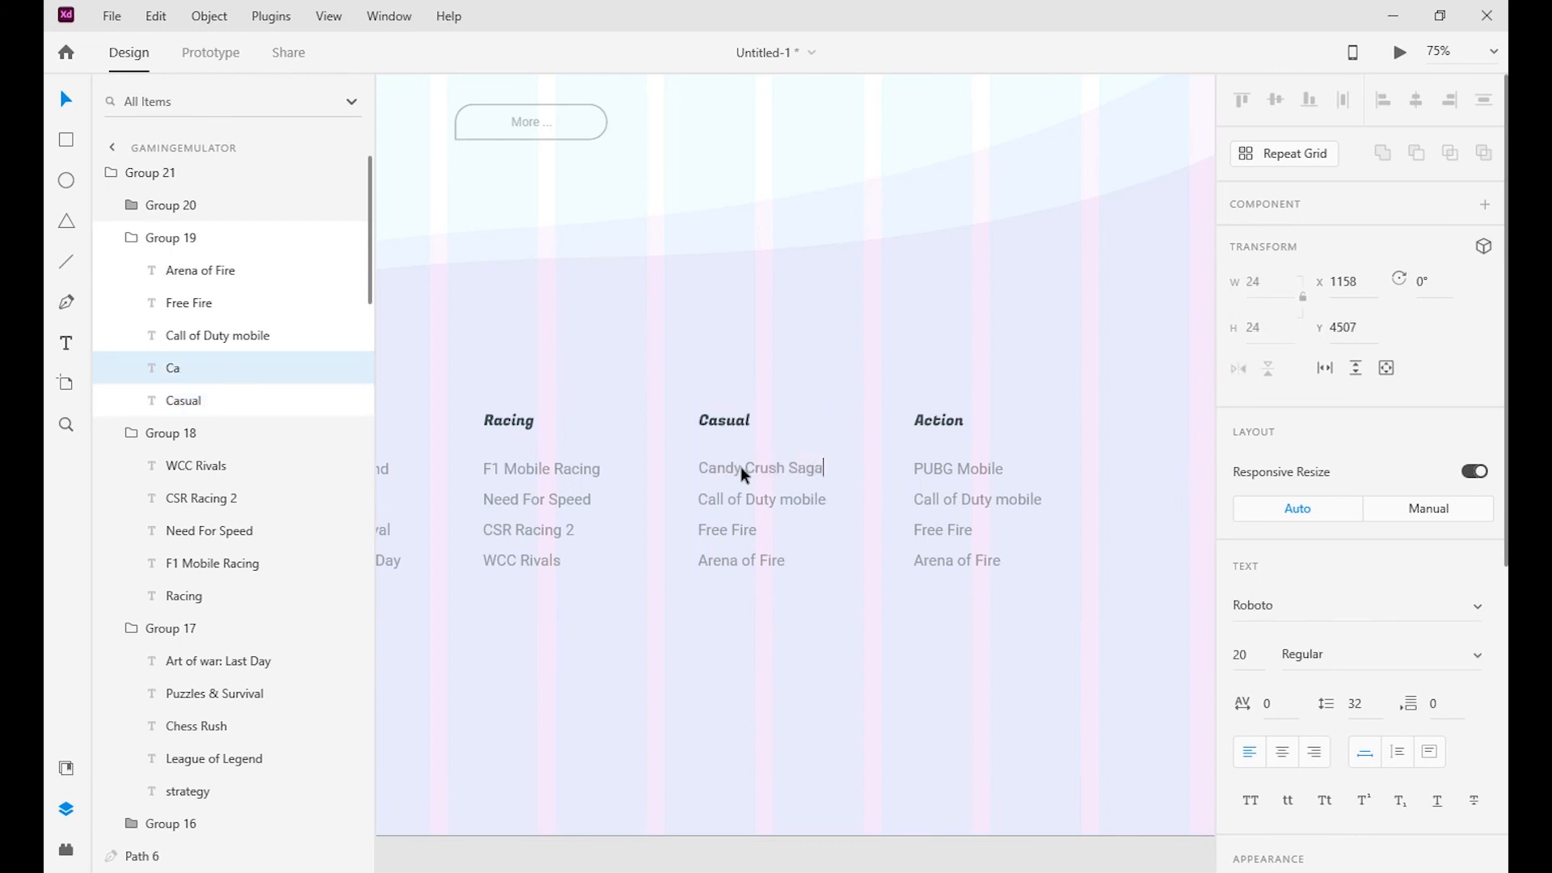
double_click(740, 493)
double_click(730, 527)
text(My Talking Tom)
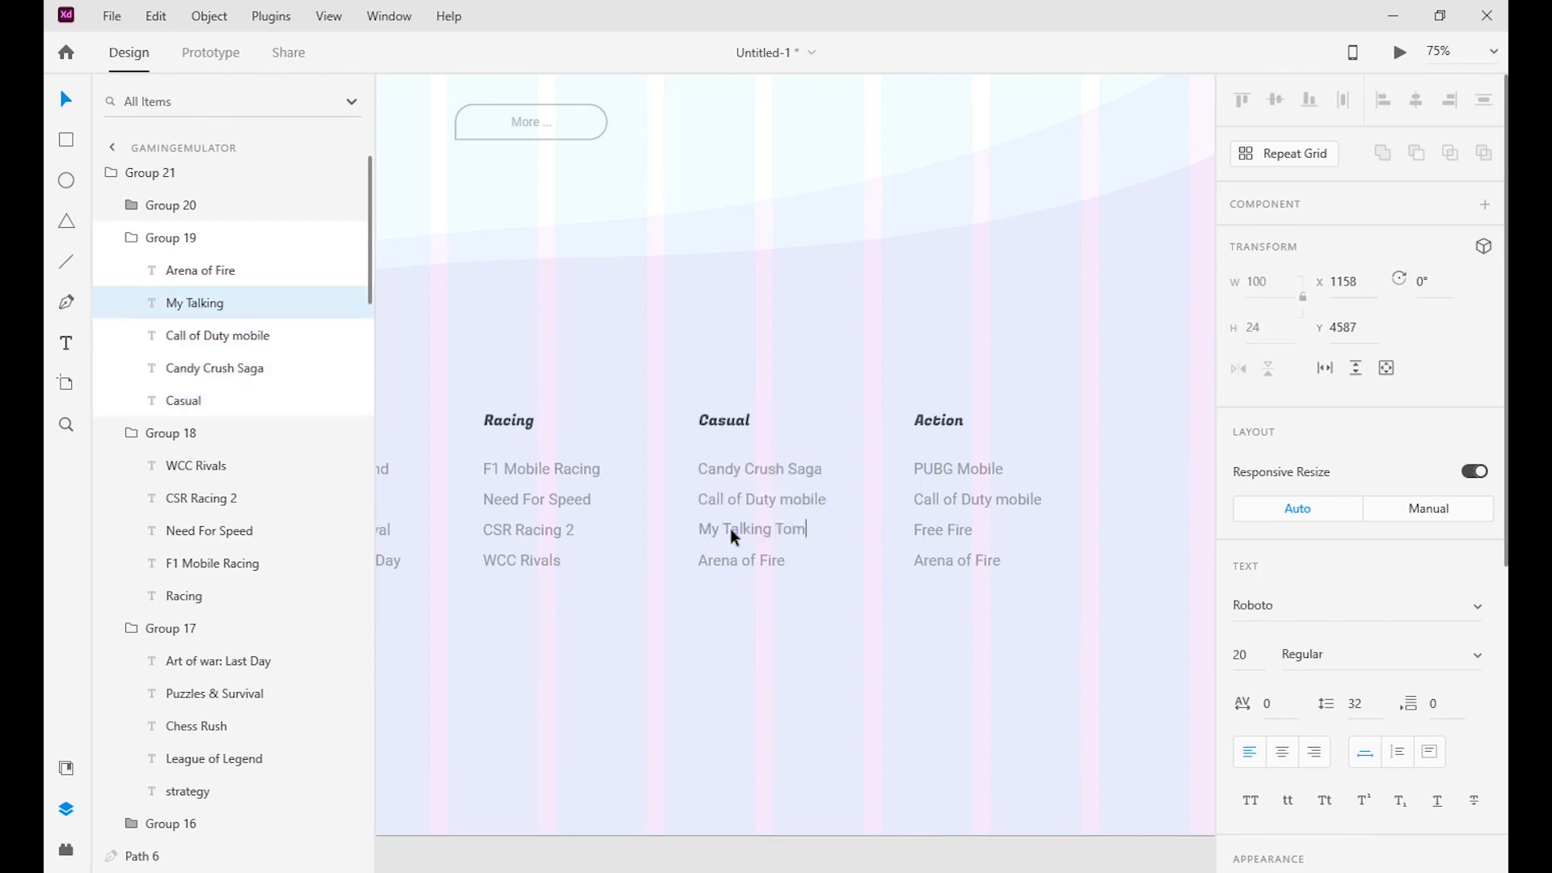
double_click(760, 561)
text(My Talking Angela)
Step: Retitle the fifth column "Hot" with items "Free Fire", "Free Fire Max", "Pokémon UNITE" and "Roblox"
click(937, 419)
double_click(937, 419)
text(Hot)
double_click(944, 467)
text(Free Fire)
double_click(978, 499)
text(Free Fire Max)
double_click(951, 530)
text(Pokémon UNITE)
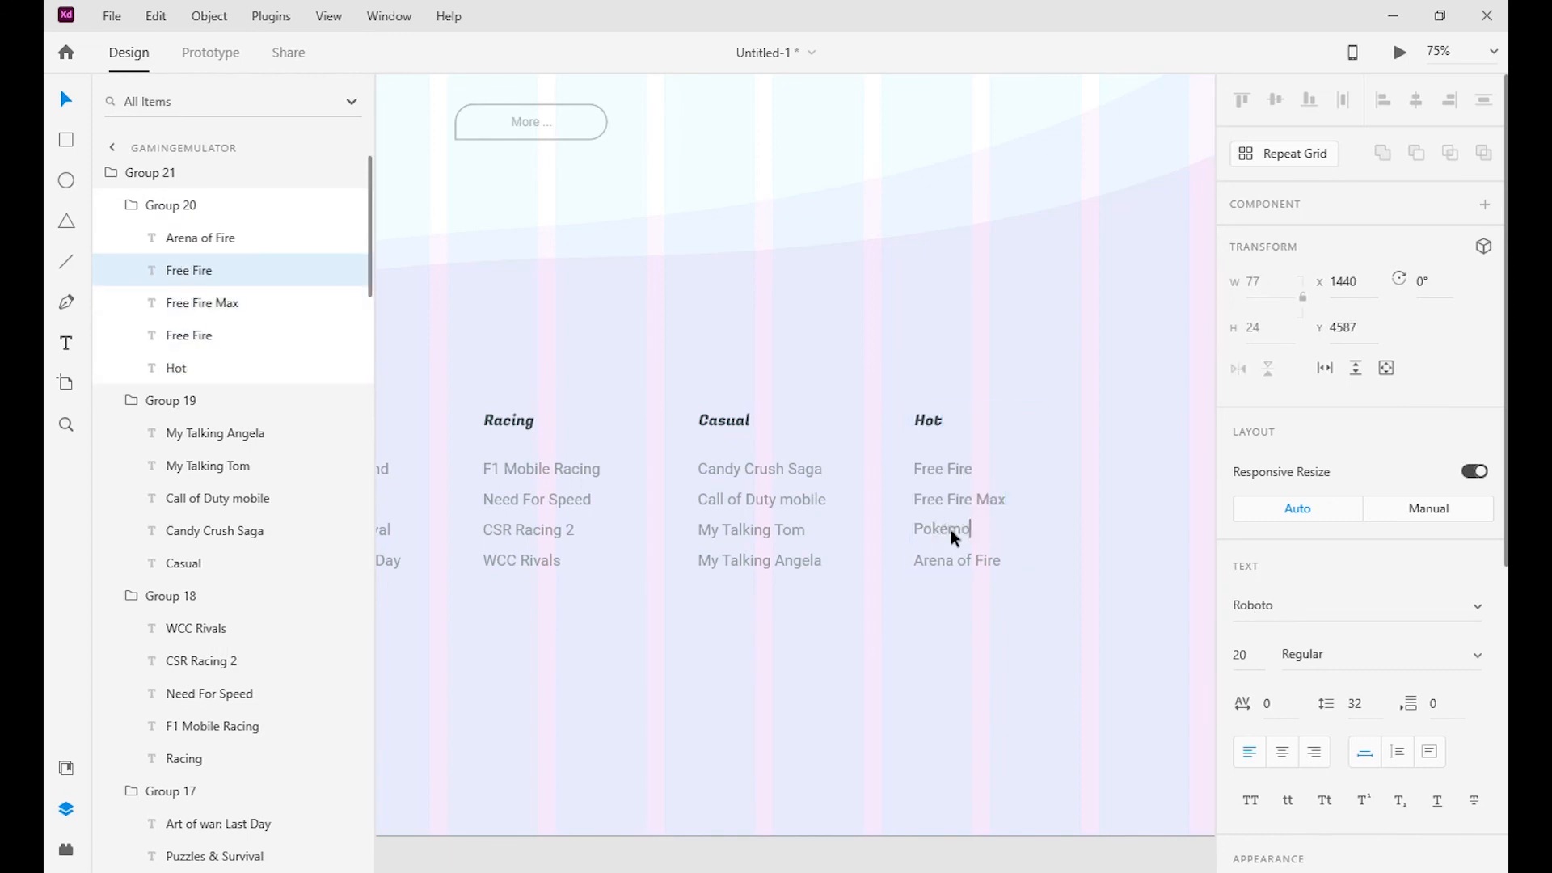
double_click(948, 560)
text(Roblox)
key(Escape)
Step: Draw a borderless rounded rectangle 420 px wide centred below the footer columns, with 90 px corners and fill #A49FFF
key(ctrl+minus)
drag(573, 462, 820, 420)
mouse_move(821, 511)
mouse_down()
mouse_move(720, 493)
mouse_move(912, 612)
mouse_up()
key(r)
click(1245, 830)
key(v)
drag(818, 576, 763, 536)
key(ctrl+plus)
click(1282, 781)
click(1088, 762)
text(a4a4ff)
key(Return)
Step: Duplicate the rounded rectangle, place the copy behind it at 199 px tall, and give the copy a lighter purple fill
click(775, 598)
key(ctrl+d)
drag(176, 236, 179, 283)
click(1282, 781)
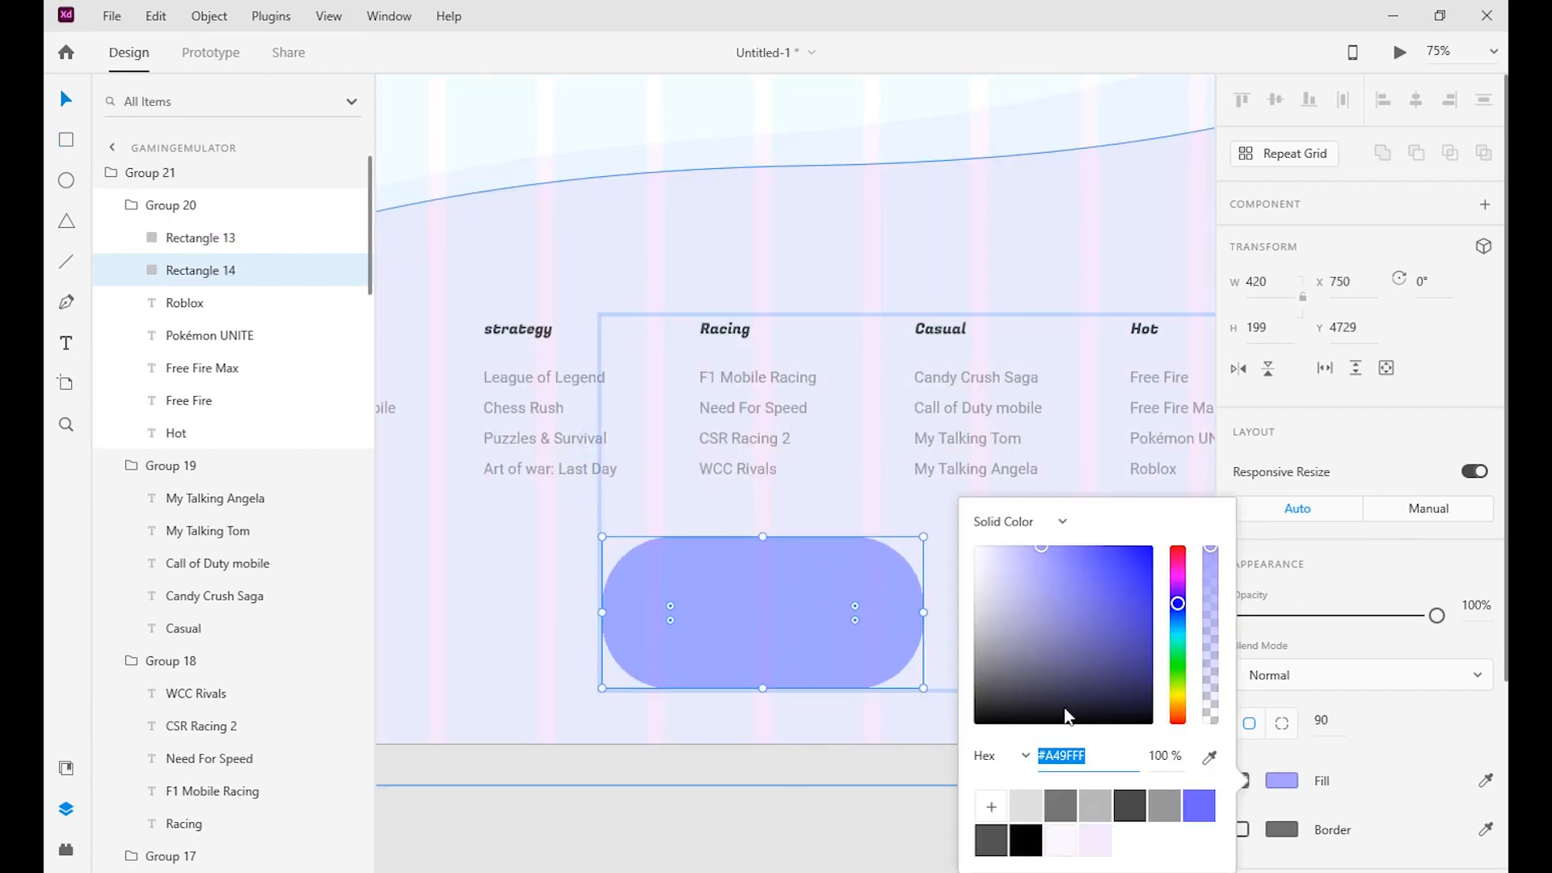
Step: Duplicate the lighter rectangle as a rear layer, extend its top edge slightly upward and fill it with #D3D3FF
click(763, 614)
key(ctrl+d)
click(1282, 781)
drag(763, 536, 763, 523)
text(d3d3ff)
key(Return)
Step: Hide the column layout grid on the artboard
click(763, 524)
click(974, 570)
key(ctrl+shift+apostrophe)
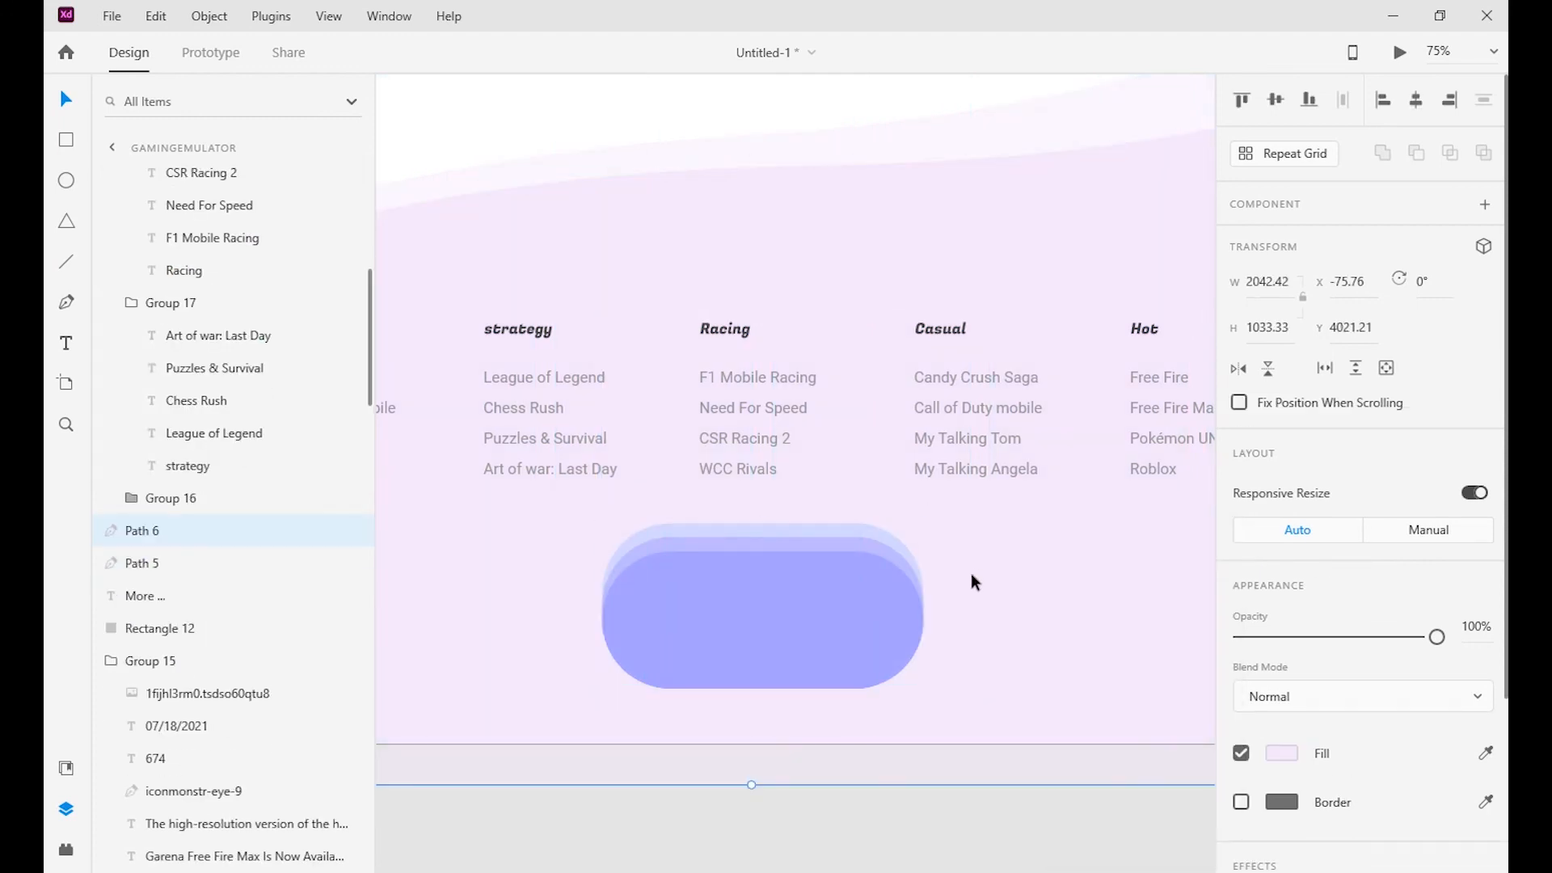
Step: Add white "Join Us" text inside the front purple rectangle and set its font to Fugaz One
click(753, 576)
text(Join Us)
scroll(1358, 566, down, 3)
click(1282, 808)
drag(1010, 590, 938, 501)
click(1309, 387)
text(Fugaz One)
key(Return)
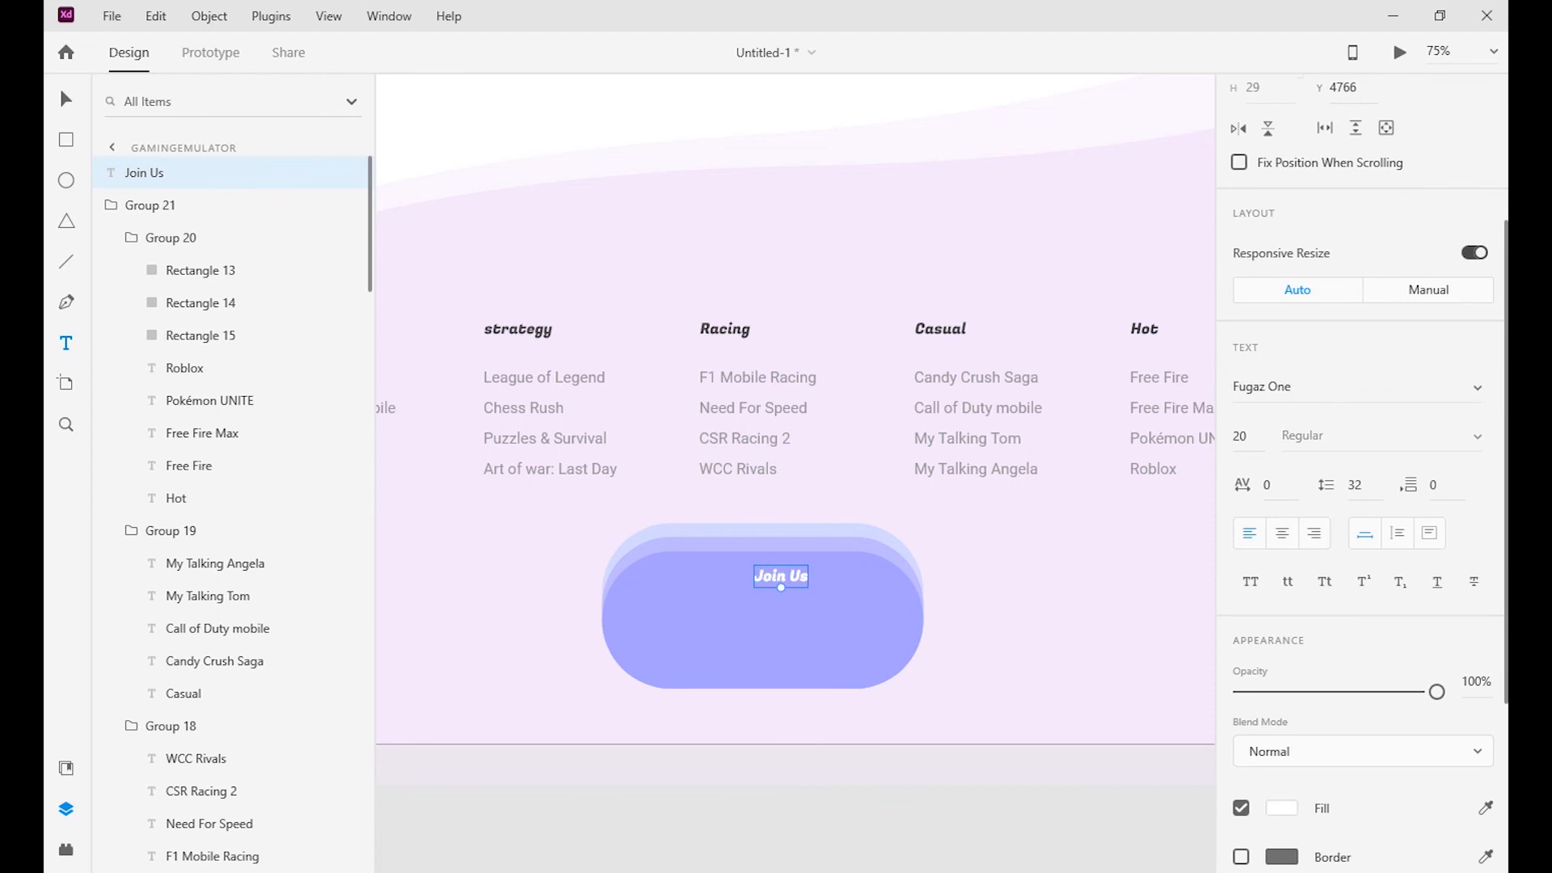
Step: Set the "Join Us" text size to 32 and centre the text horizontally within the purple rectangle
click(66, 99)
click(1240, 436)
text(32)
drag(818, 574, 784, 574)
Step: Show the square grid and nudge the "Join Us" text down to sit just below the front rectangle's top edge
key(ctrl+apostrophe)
key(ctrl+plus)
key(ctrl+plus)
key(Down)
key(Down)
key(Down)
key(Down)
key(Down)
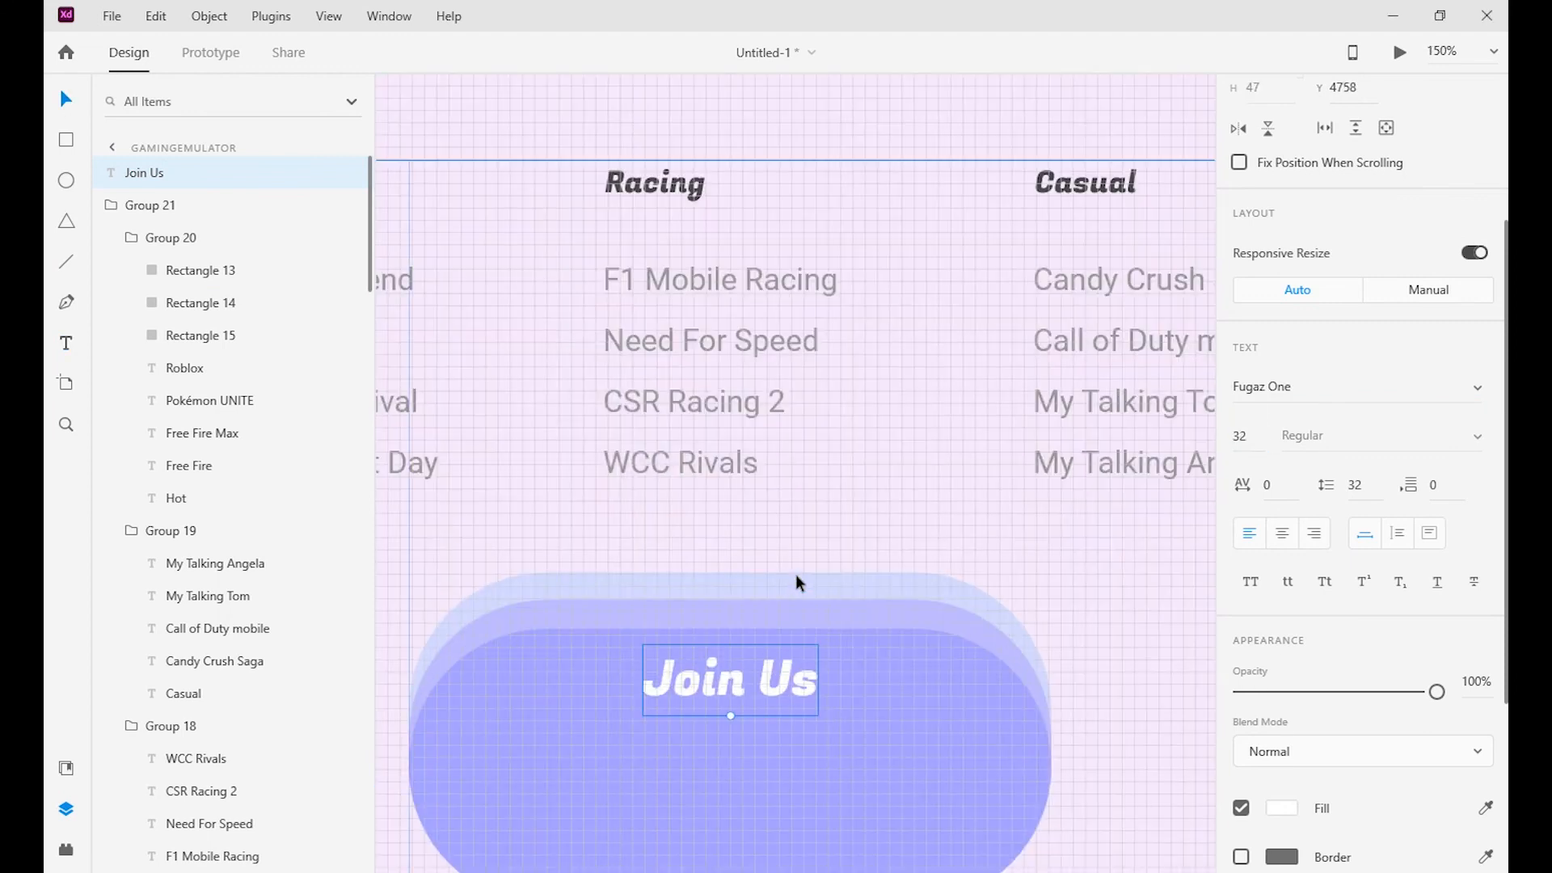
shift+click(784, 578)
ctrl+click(196, 271)
click(730, 677)
Step: Import the instagram icon file onto the artboard
drag(744, 671, 733, 489)
click(111, 18)
click(142, 323)
double_click(281, 477)
double_click(1143, 366)
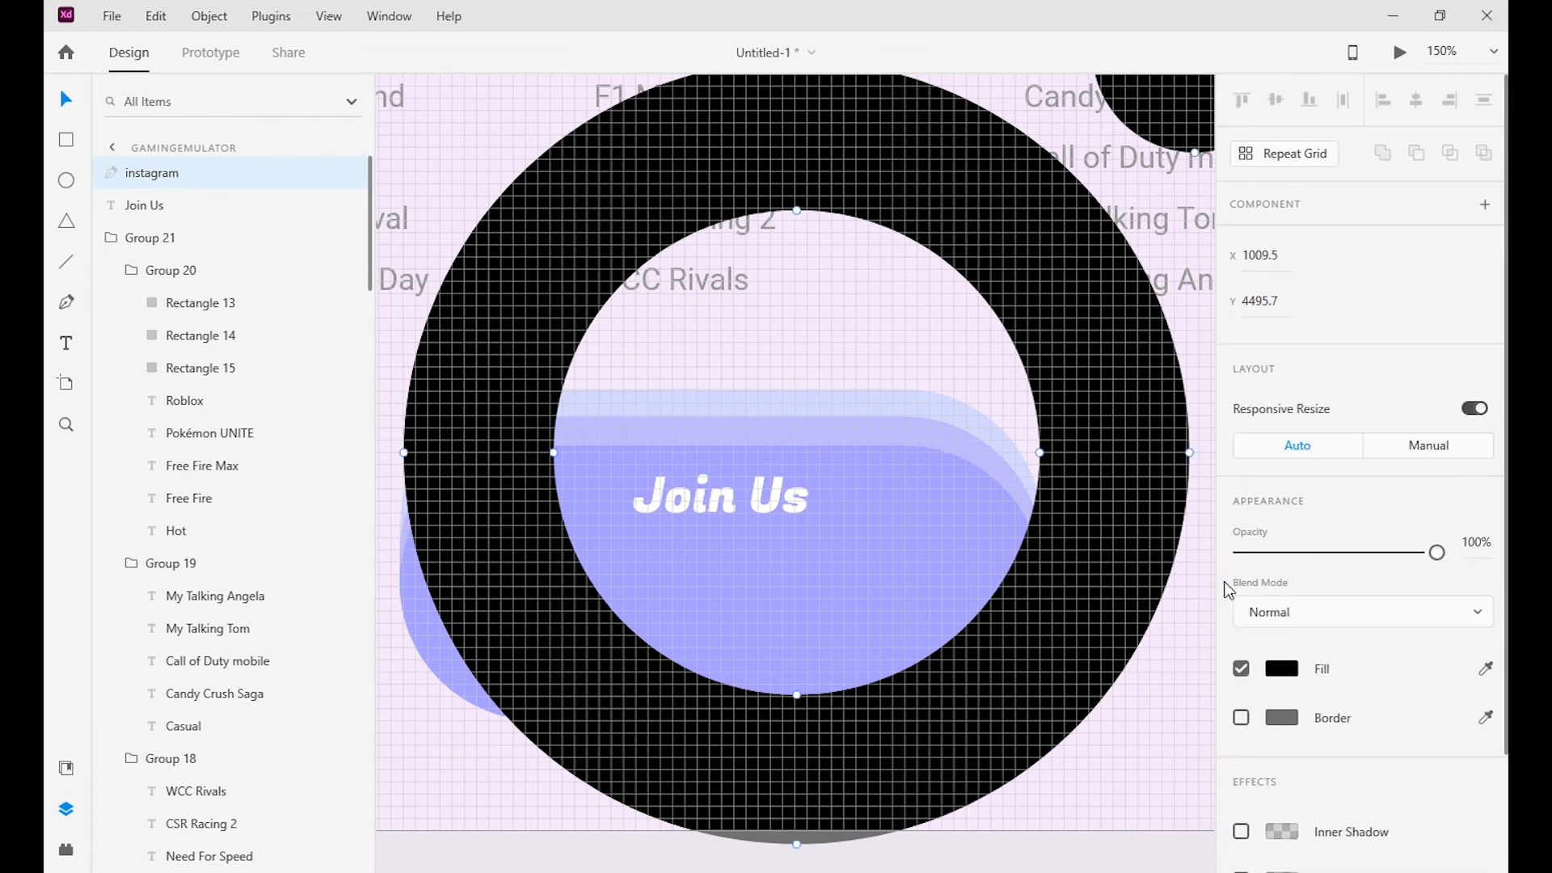
Step: Fill the instagram icon with white and reduce its width to 40
click(1282, 669)
drag(1010, 582, 962, 485)
click(1299, 536)
key(Escape)
click(1262, 284)
text(80)
key(ctrl+minus)
key(ctrl+minus)
key(ctrl+minus)
drag(565, 241, 798, 475)
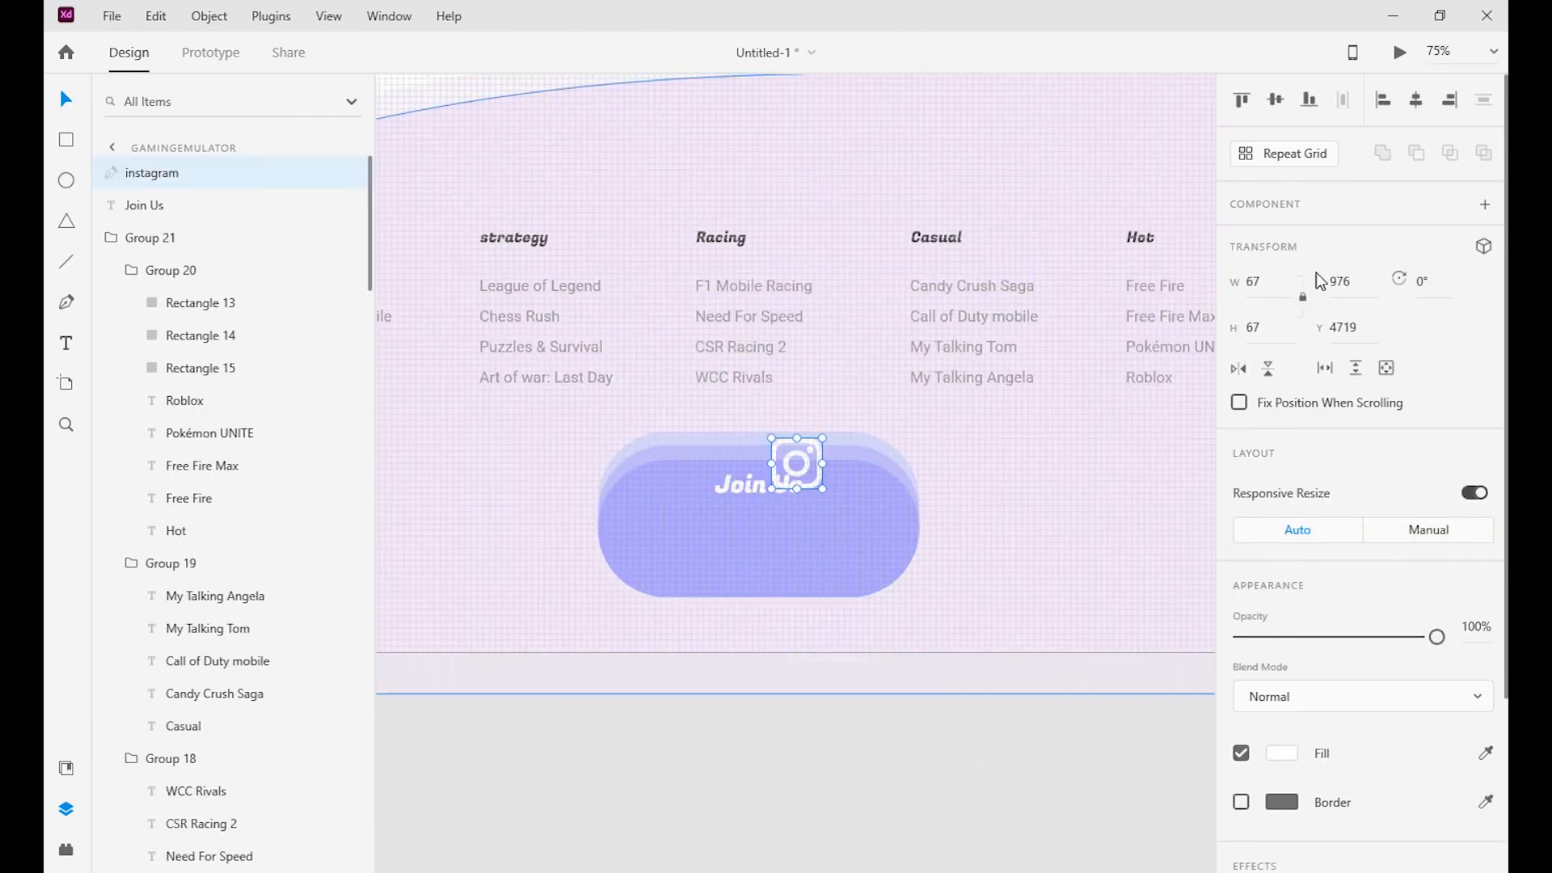
click(1258, 282)
text(40)
Step: Import the youtube-play icon file onto the artboard
key(ctrl+plus)
key(ctrl+plus)
key(ctrl+plus)
click(112, 16)
click(141, 323)
double_click(618, 476)
Step: Fill the youtube-play icon with white and set its width to 40
key(ctrl+minus)
key(ctrl+minus)
key(ctrl+minus)
click(1281, 753)
drag(1010, 671, 961, 570)
click(1259, 283)
text(40)
Step: Import the facebook icon file and try setting its width to 40
key(ctrl+shift+i)
double_click(842, 313)
click(1302, 296)
click(1260, 283)
text(40)
key(Return)
key(ctrl+z)
Step: Place the facebook icon in the "Join Us" panel with a width of 40 and fill it with white
key(ctrl+minus)
key(ctrl+minus)
key(ctrl+minus)
key(ctrl+minus)
key(ctrl+minus)
drag(990, 277, 812, 453)
key(ctrl+plus)
key(ctrl+plus)
key(ctrl+plus)
key(ctrl+plus)
key(ctrl+plus)
drag(923, 274, 766, 645)
click(1261, 282)
text(40)
click(1282, 753)
drag(1043, 639, 745, 365)
Step: Import the twitter icon file onto the artboard
click(111, 16)
click(142, 323)
double_click(962, 598)
Step: Set the twitter icon's width to 40 and place it beside the other social icons
drag(674, 307, 841, 638)
click(1260, 283)
text(40)
drag(789, 595, 826, 650)
Step: Fill all four social icons in the "Join Us" panel with black
scroll(712, 685, up, 2)
shift+click(815, 608)
shift+click(698, 598)
shift+click(576, 596)
click(1282, 753)
click(1025, 840)
Step: Align the four social icons along their bottom edges and adjust the horizontal spacing between them
click(166, 178)
shift+click(162, 271)
click(1308, 99)
click(727, 607)
drag(732, 610, 719, 610)
click(583, 608)
click(826, 610)
Step: Group the instagram, youtube, facebook and twitter icons
click(960, 606)
key(1)
shift+click(152, 270)
key(ctrl+g)
Step: Change the fill of the facebook icon inside the social icon group to white
key(ctrl+minus)
click(773, 596)
double_click(817, 562)
click(1282, 731)
drag(1002, 574, 952, 512)
drag(647, 586, 574, 514)
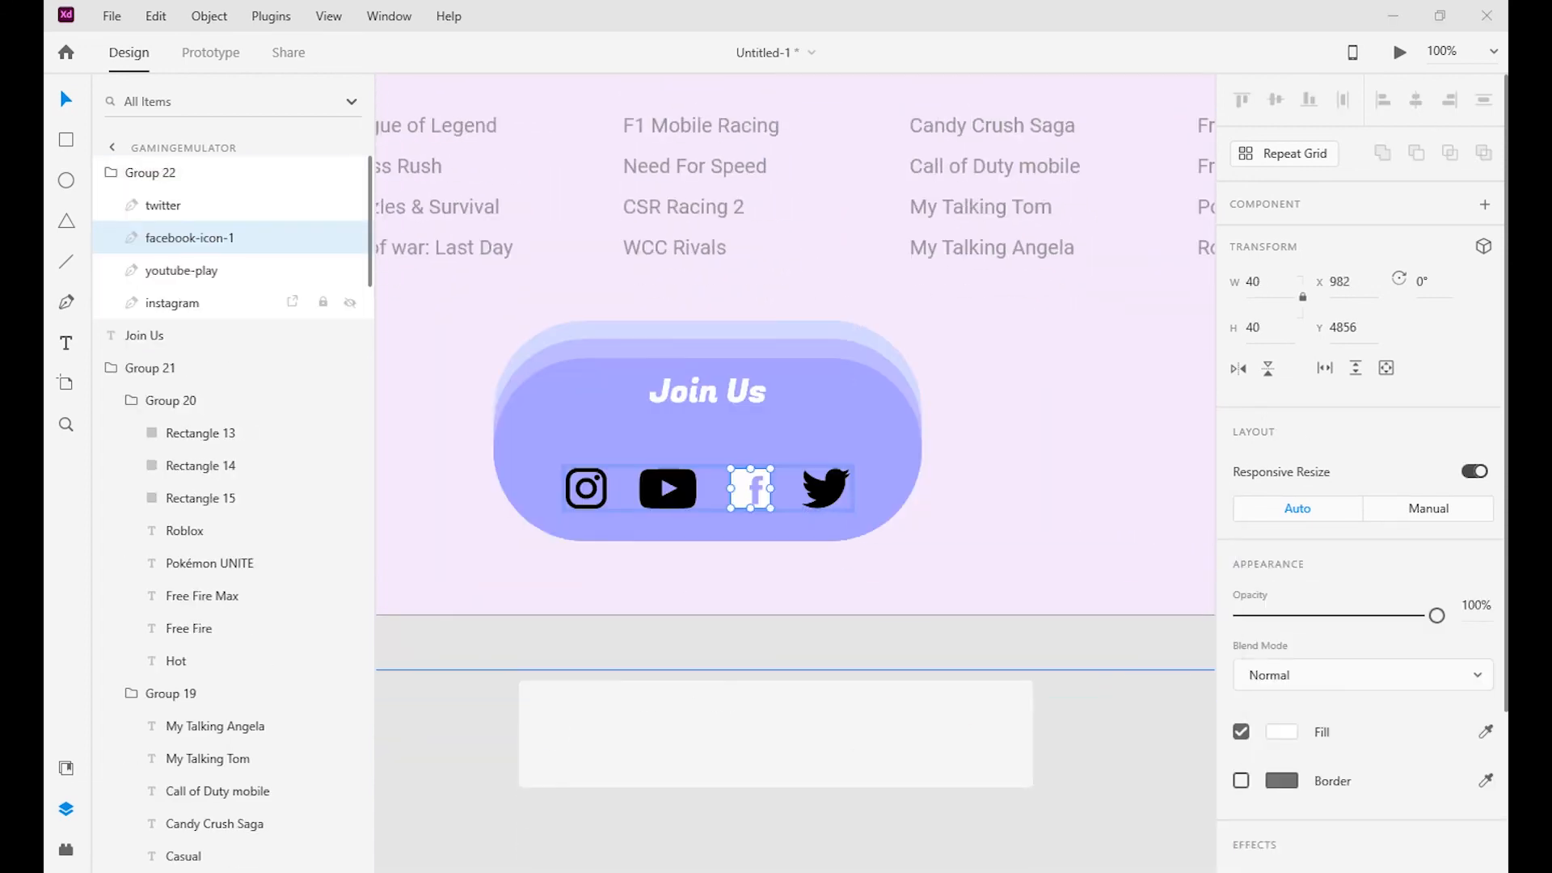
Step: Paste the copyright line "© 2021 GameEmulator. All rights reserved." as new text below the "Join Us" panel
drag(671, 573, 719, 665)
key(t)
click(758, 664)
key(ctrl+v)
Step: Set the copyright line's font to Roboto and its size to 20
key(ctrl+a)
click(1269, 630)
text(Roboto)
click(1243, 677)
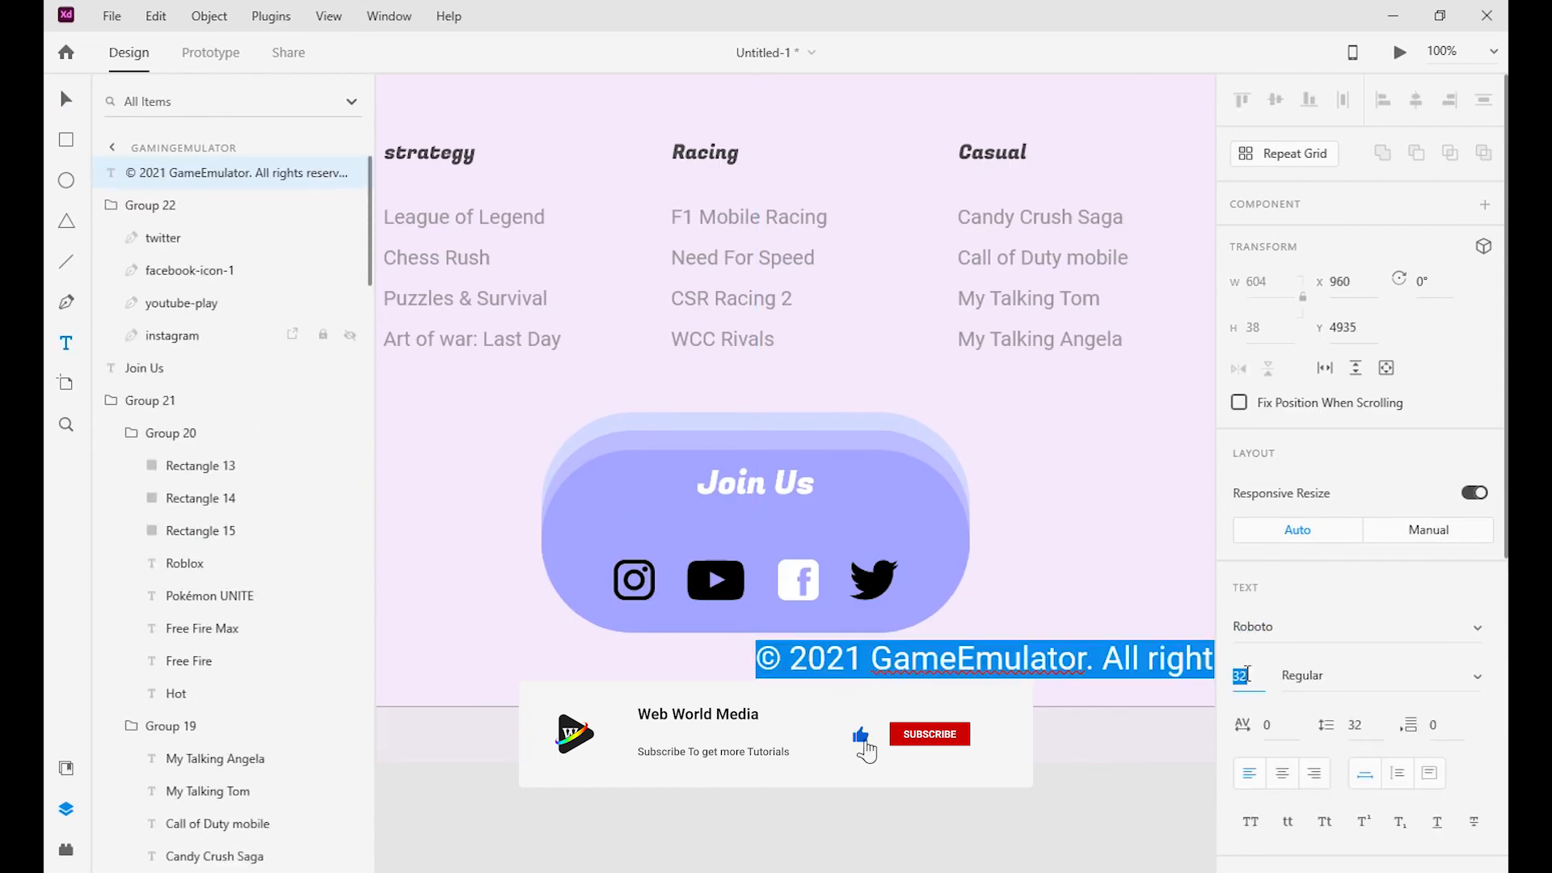
text(20)
key(Return)
Step: Change the copyright line's text colour to light grey
scroll(1357, 703, down, 5)
click(1282, 688)
click(1061, 792)
click(1095, 792)
click(1435, 667)
Step: Centre the copyright line horizontally on the artboard, nudge it down and save the document
scroll(1434, 630, up, 5)
click(1415, 100)
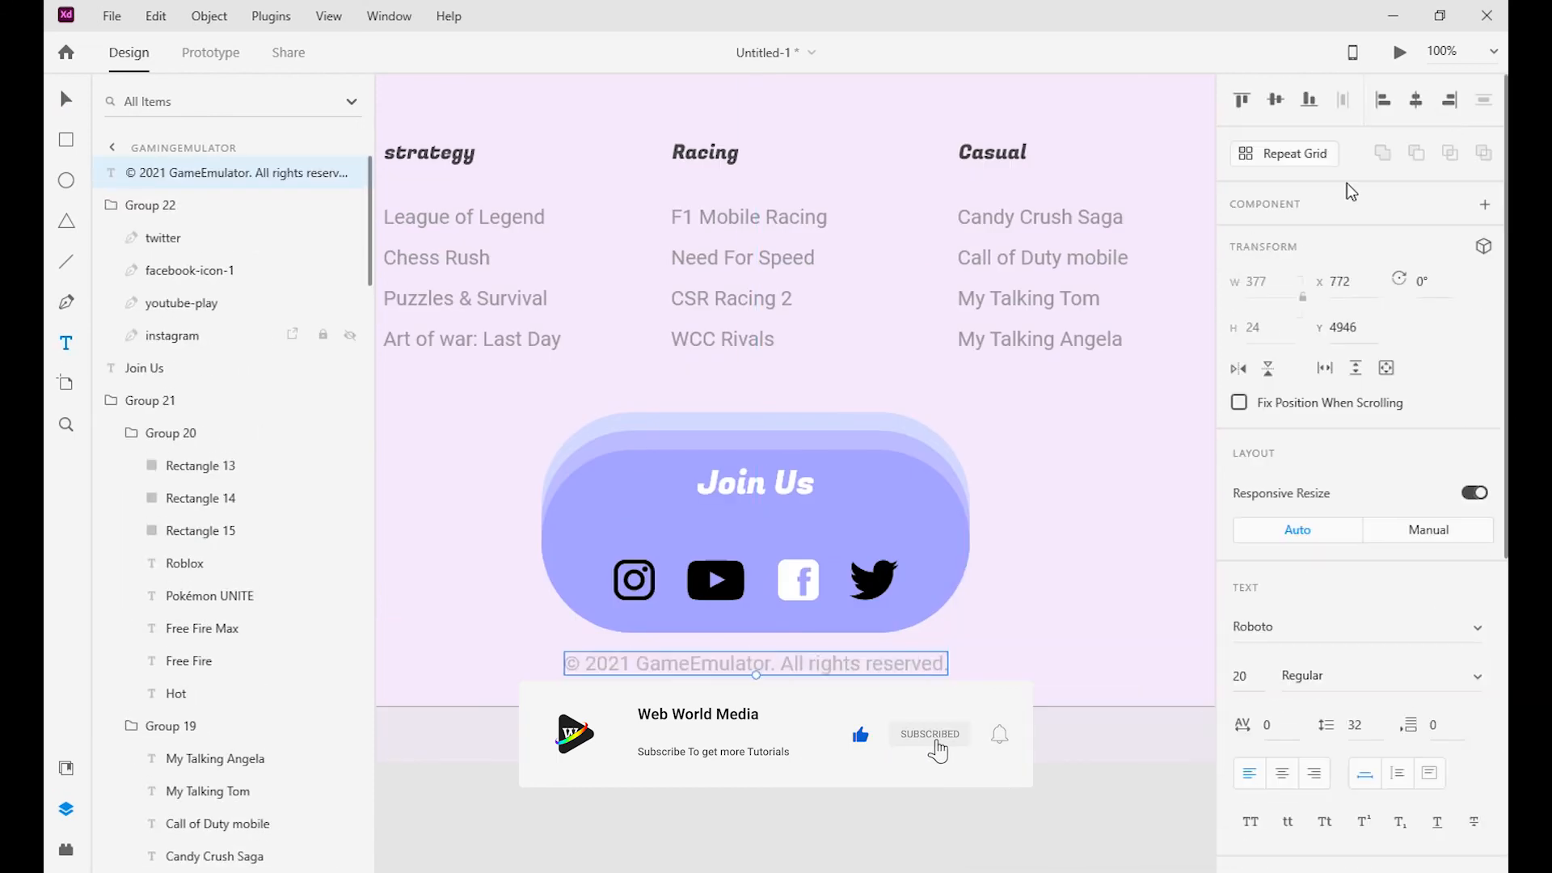
key(shift+Down)
key(ctrl+s)
Step: Review the finished footer and the whole GamingEmulator artboard with nothing selected
key(ctrl+minus)
key(ctrl+minus)
key(ctrl+minus)
drag(1026, 239, 1034, 312)
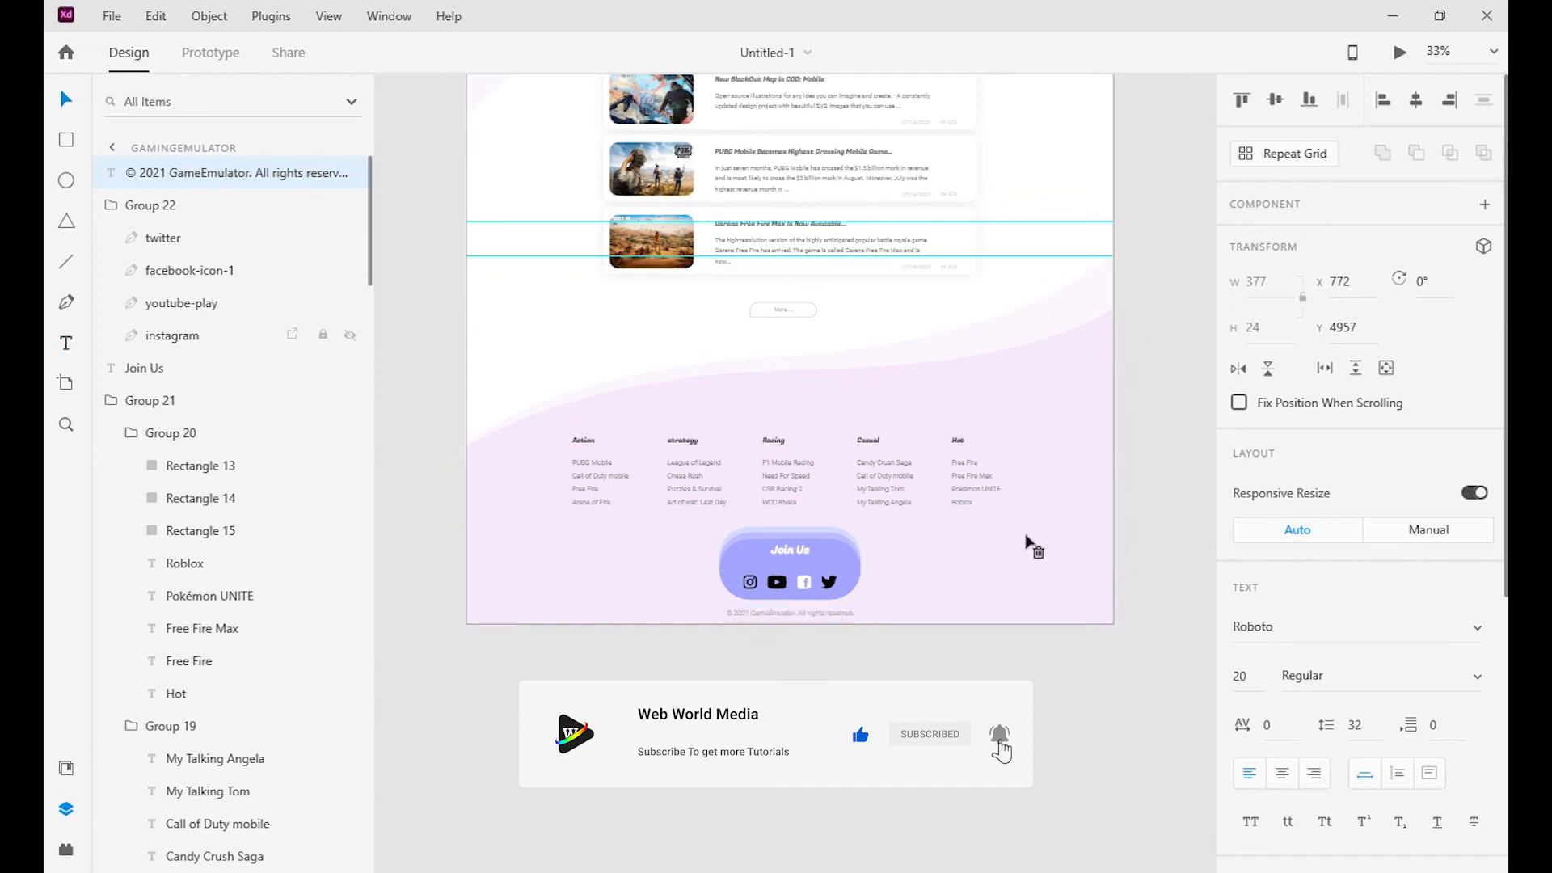
key(v)
drag(938, 429, 938, 516)
key(ctrl+0)
click(1084, 402)
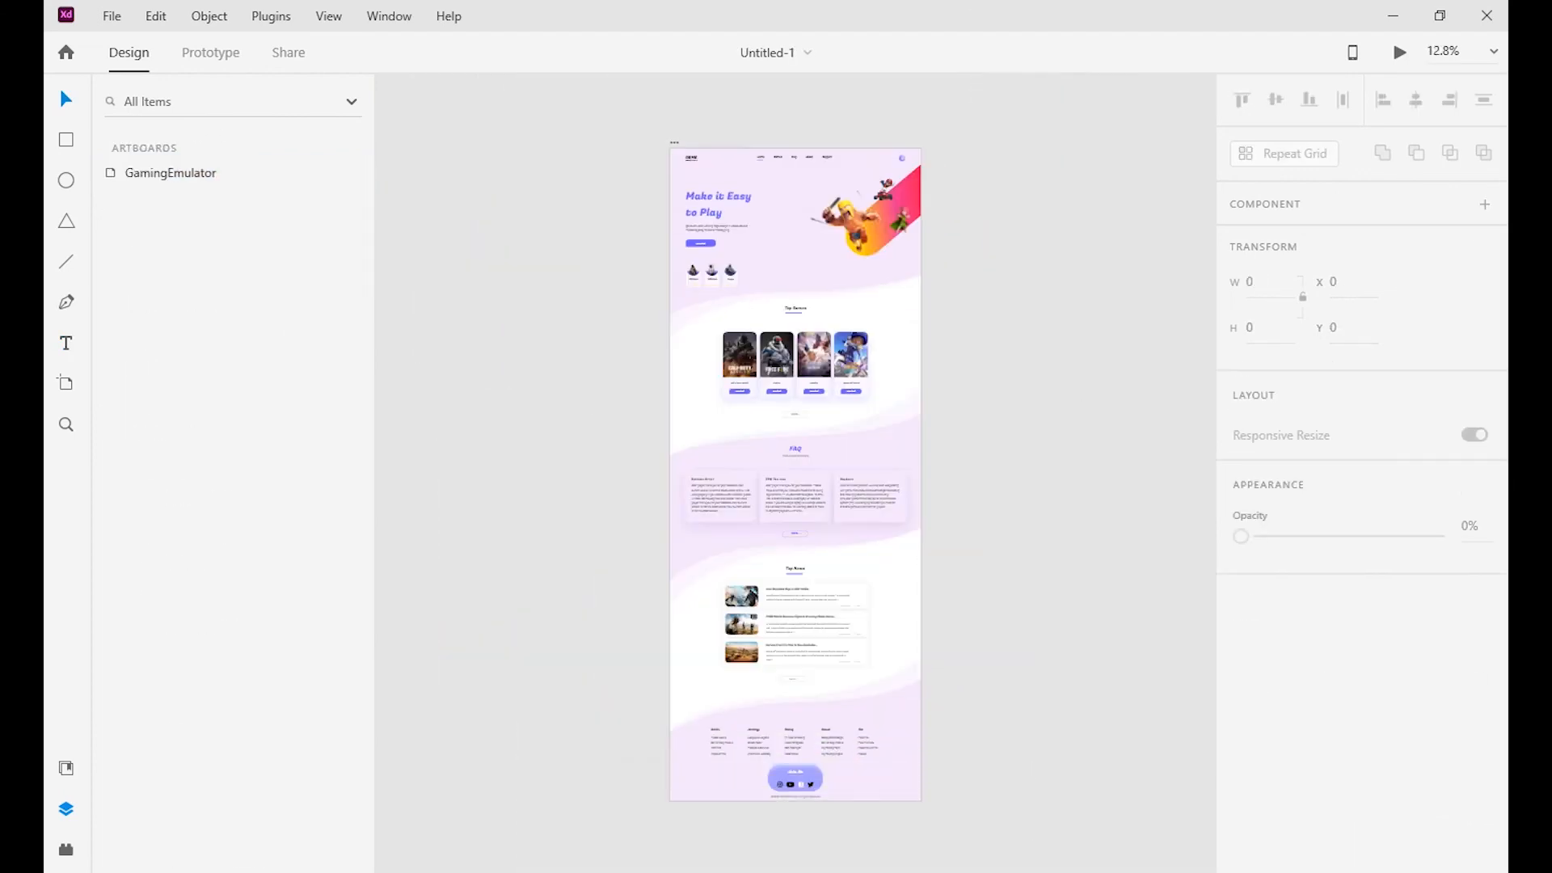